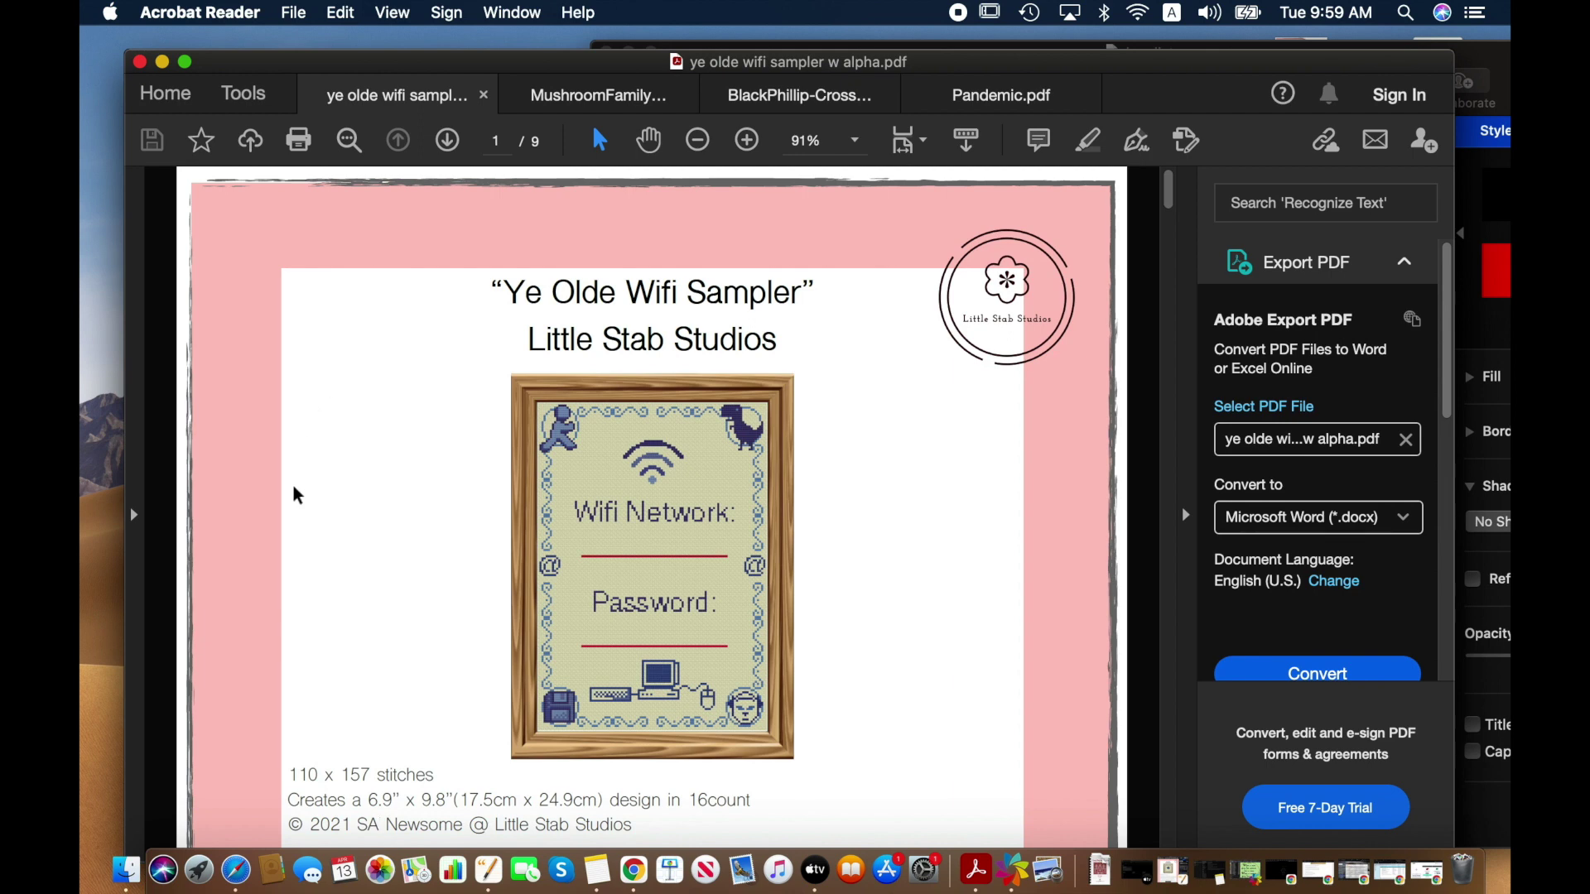
- Examine the title, framed sampler picture and stitch size details on the first page of the Ye Olde Wifi Sampler pattern
{"action": "scroll", "coordinate": [293, 485], "scroll_direction": "down", "scroll_amount": 2}
{"action": "scroll", "coordinate": [293, 485], "scroll_direction": "up", "scroll_amount": 2}
{"action": "scroll", "coordinate": [360, 607], "scroll_direction": "down", "scroll_amount": 1}
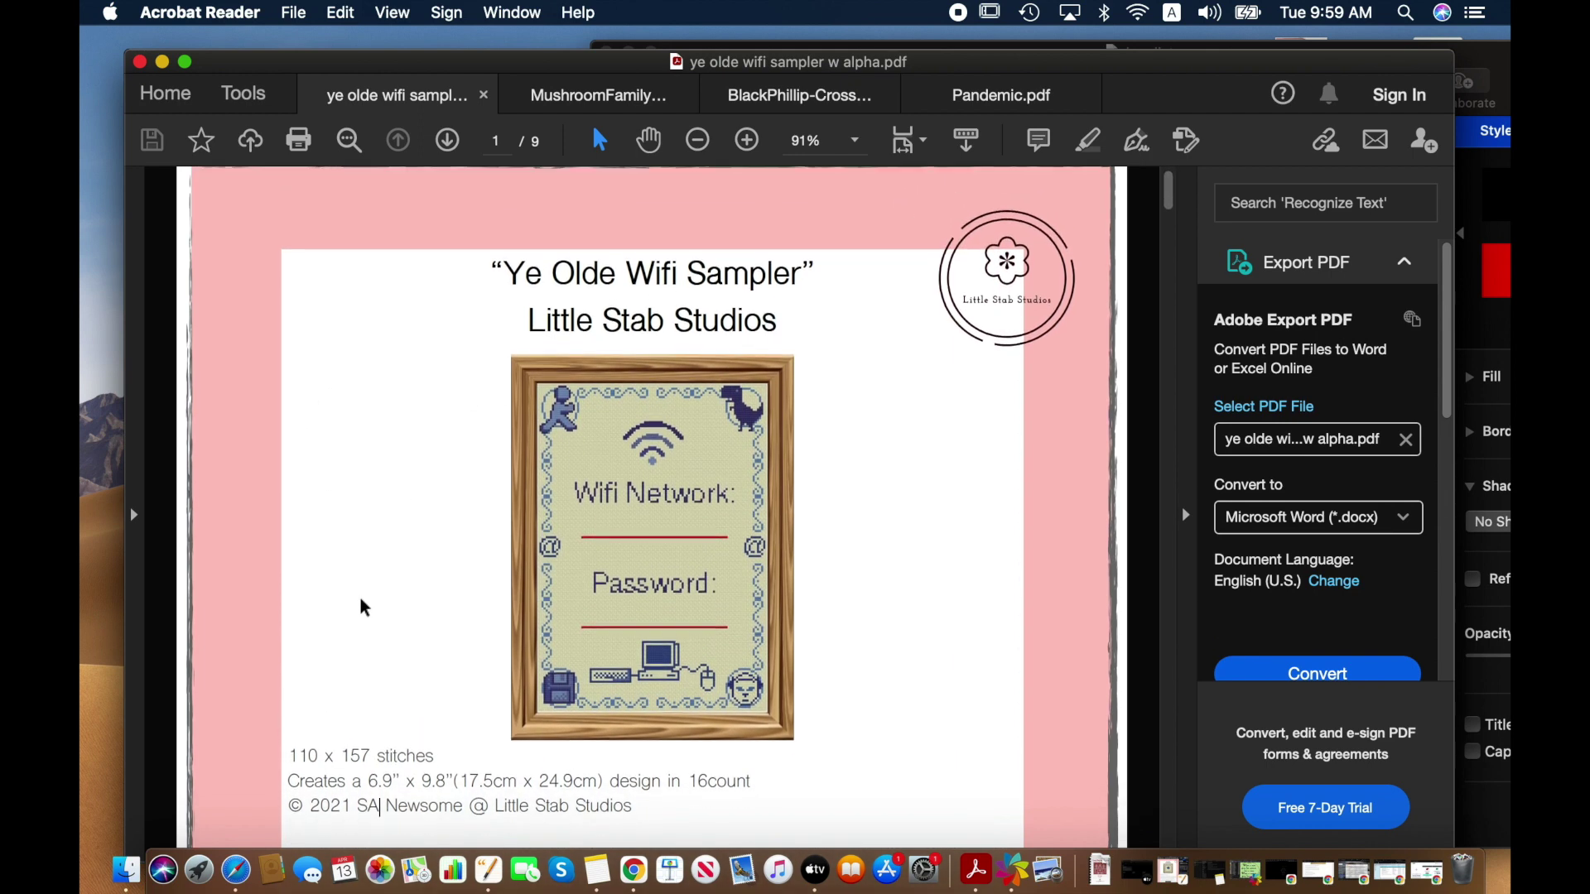
{"action": "scroll", "coordinate": [360, 607], "scroll_direction": "up", "scroll_amount": 1}
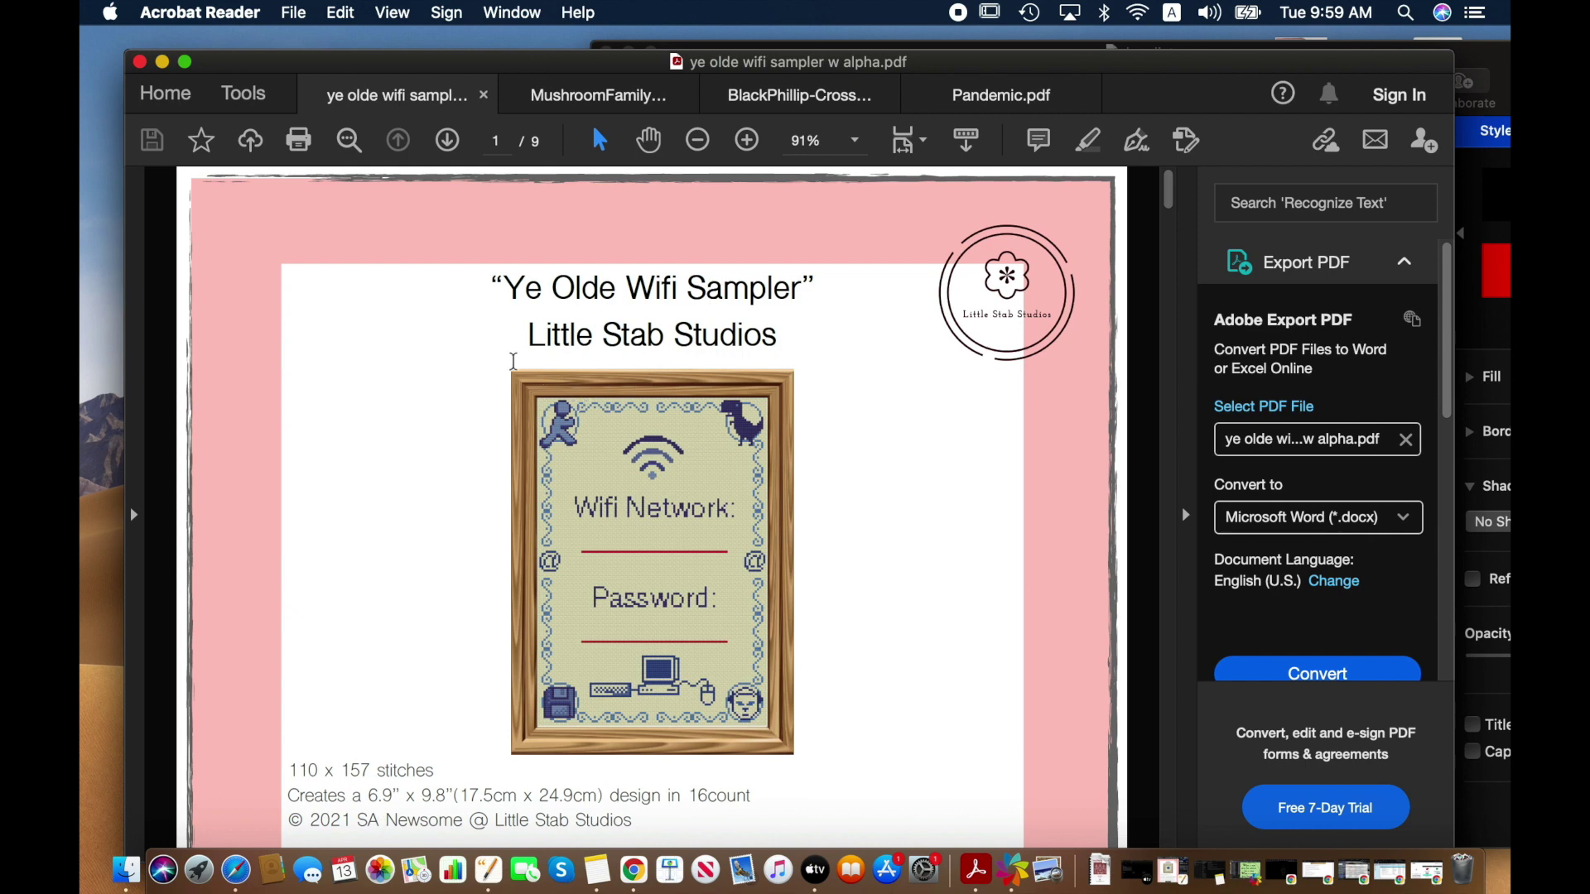
{"action": "scroll", "coordinate": [320, 339], "scroll_direction": "down", "scroll_amount": 2}
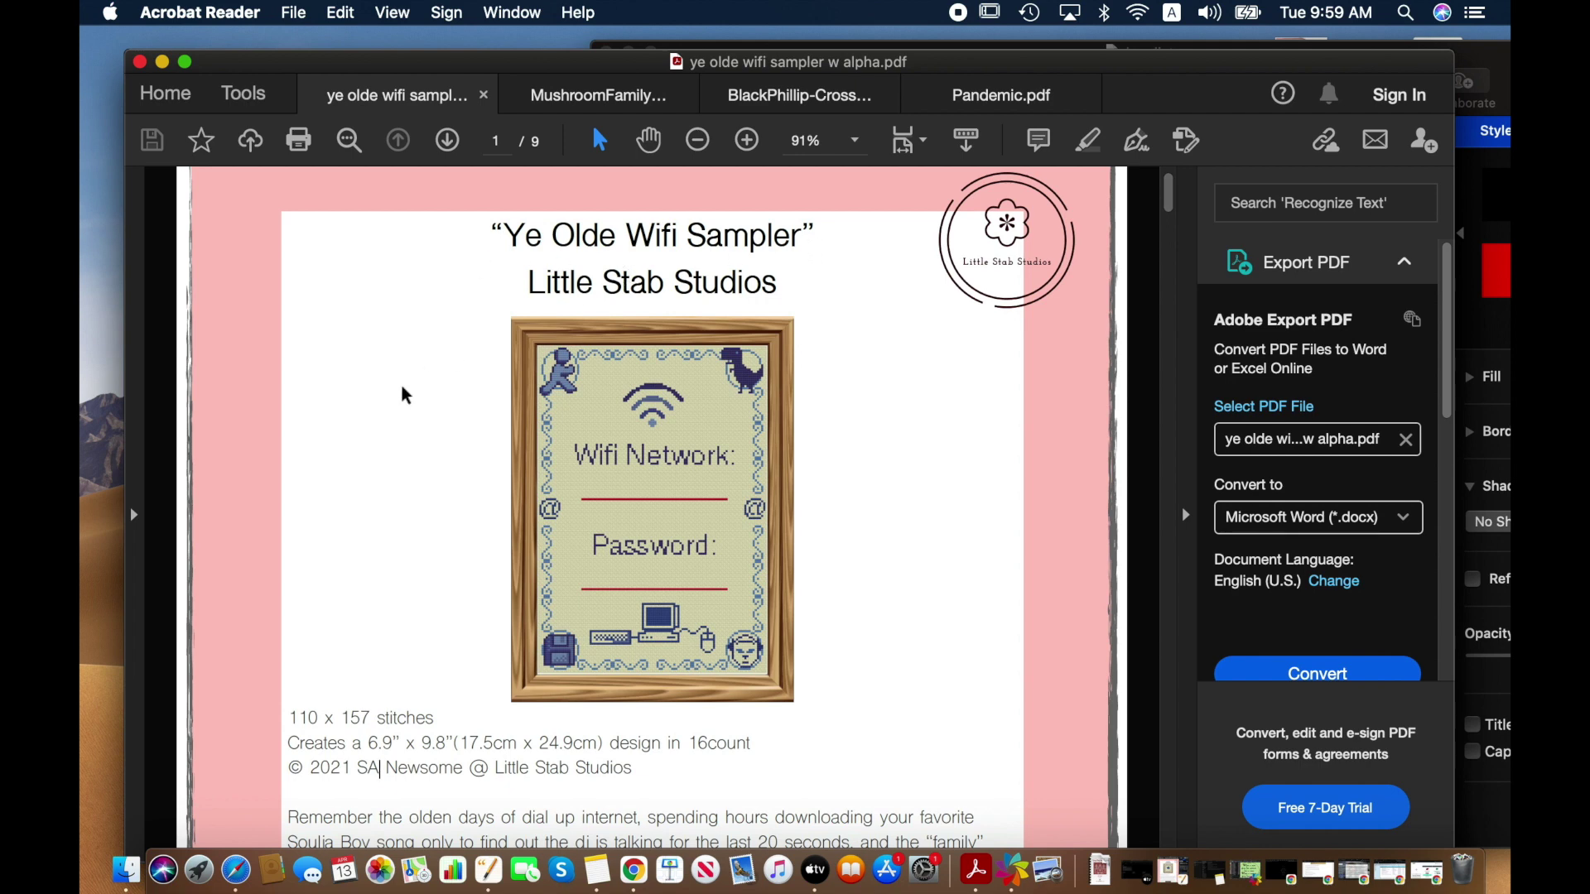
- Read the Wifi Sampler's description, alphabet instructions and copyright notice on page 1, and return to the page's title
{"action": "scroll", "coordinate": [405, 395], "scroll_direction": "down", "scroll_amount": 3}
{"action": "scroll", "coordinate": [401, 388], "scroll_direction": "down", "scroll_amount": 1}
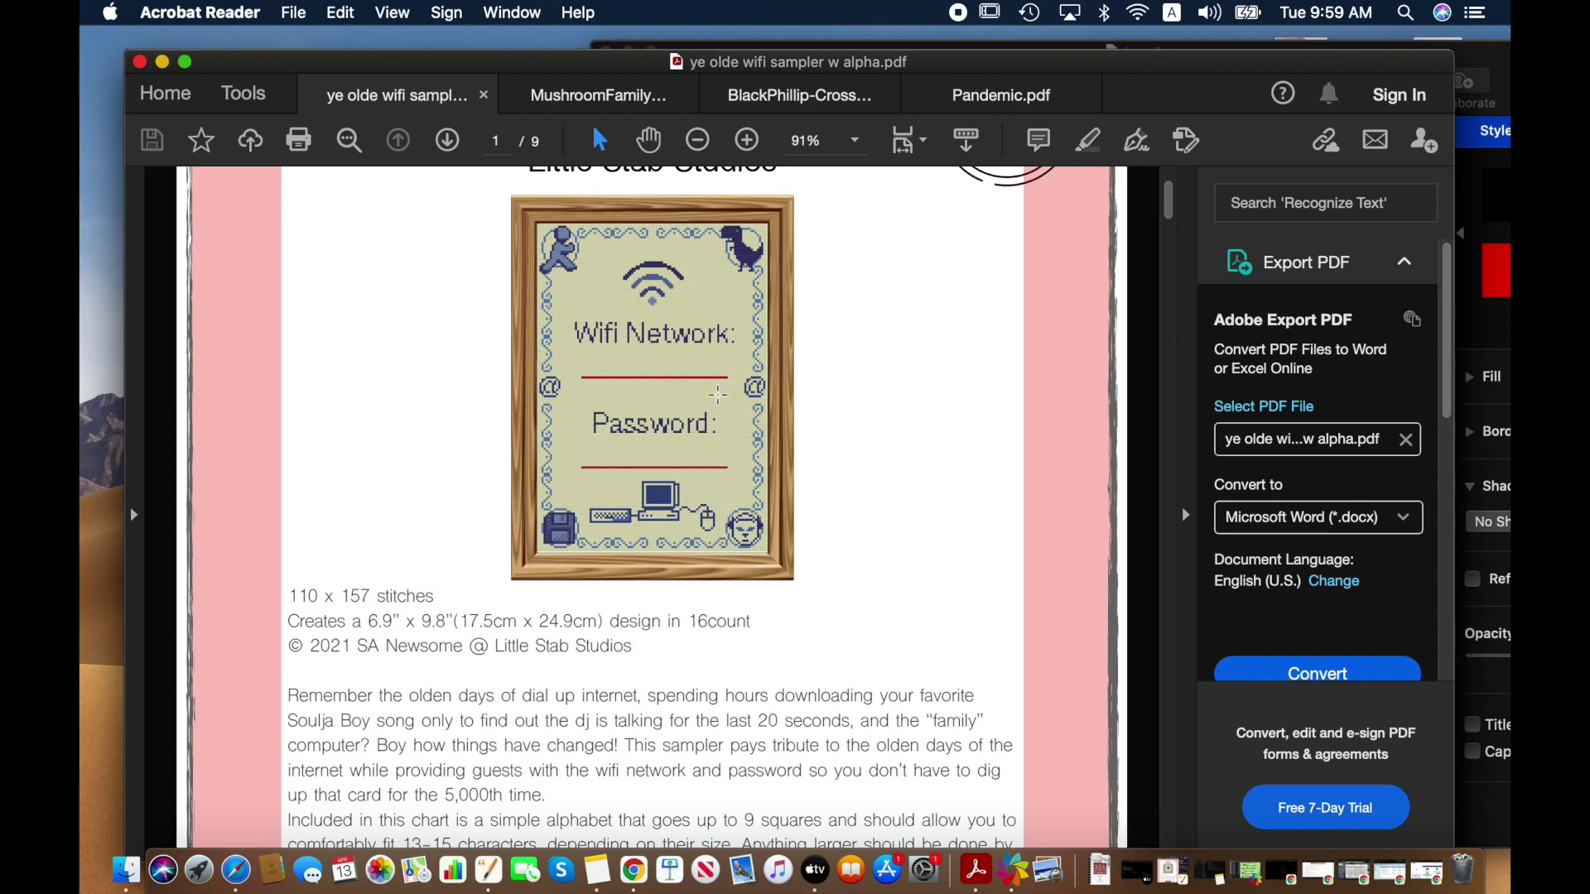
{"action": "scroll", "coordinate": [381, 404], "scroll_direction": "down", "scroll_amount": 2}
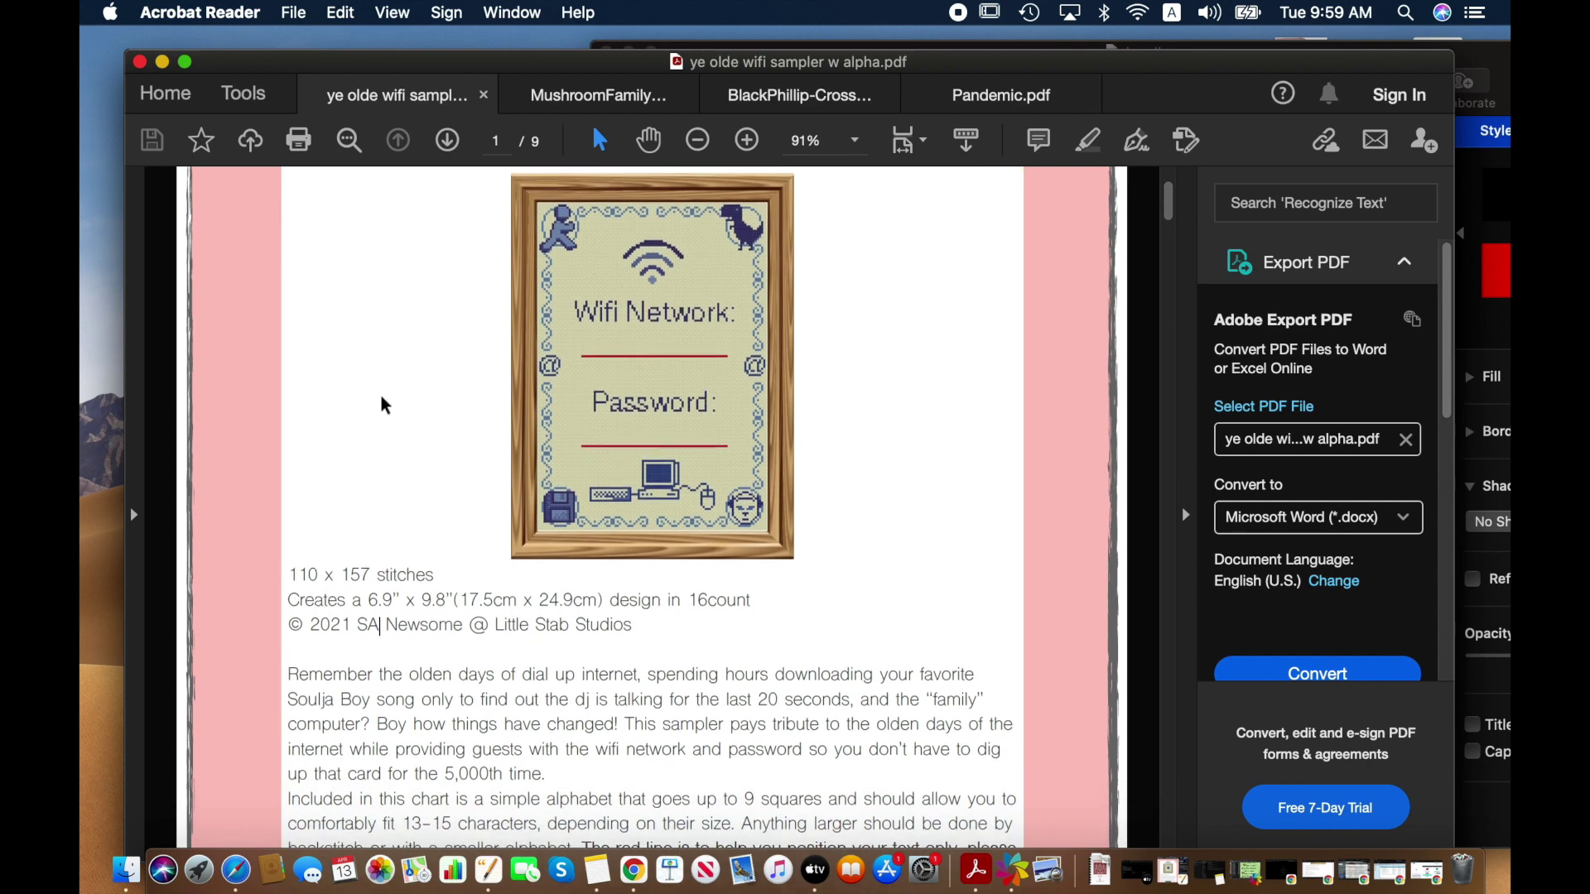
{"action": "scroll", "coordinate": [381, 404], "scroll_direction": "down", "scroll_amount": 2}
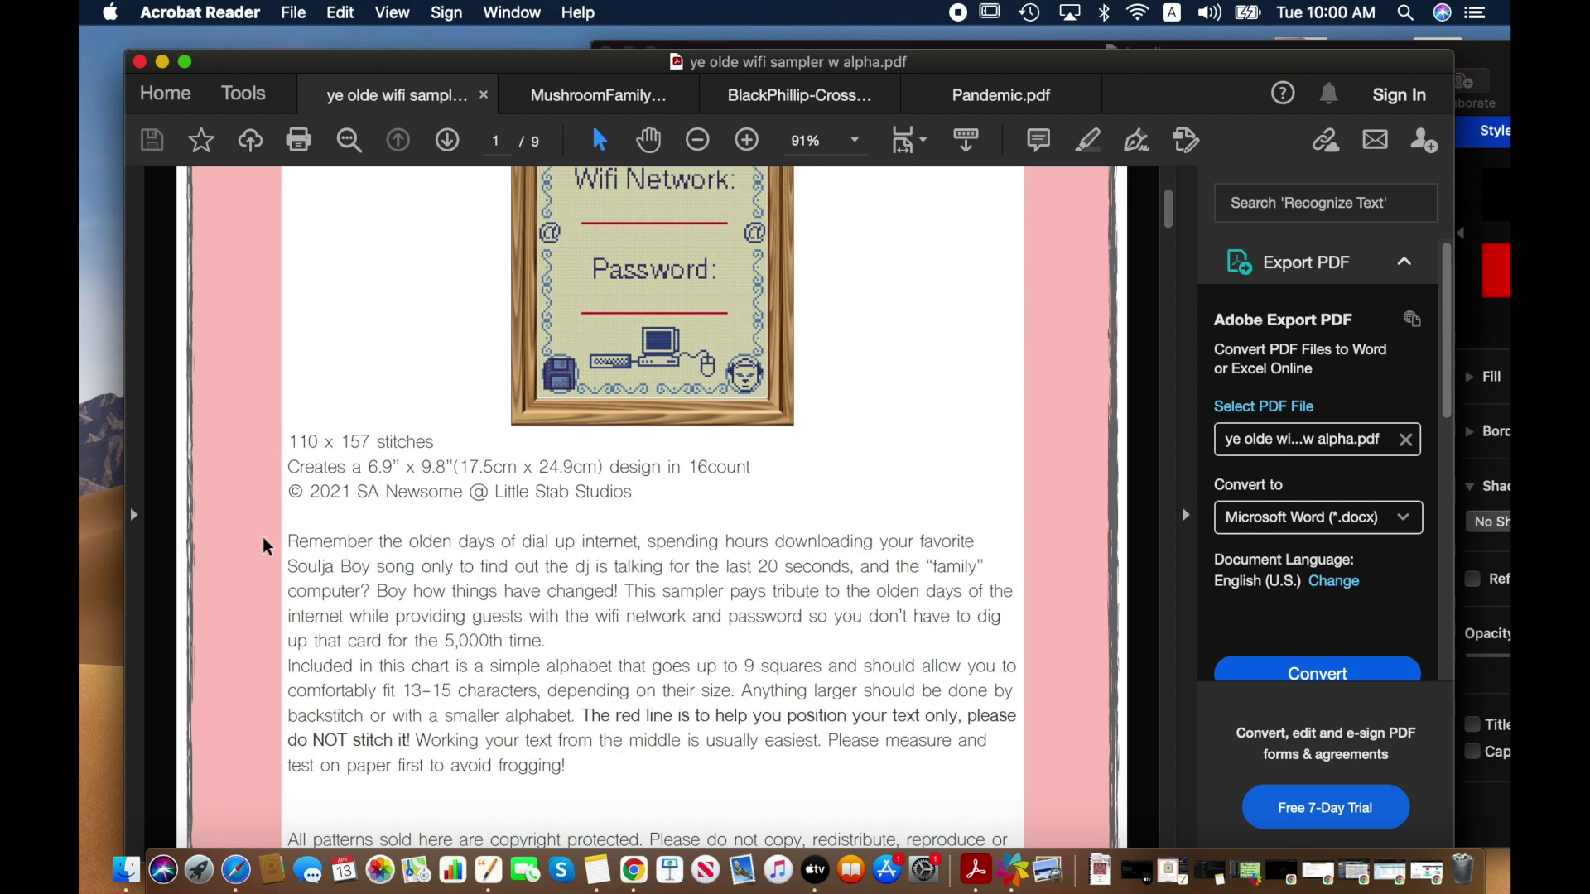
{"action": "scroll", "coordinate": [262, 537], "scroll_direction": "down", "scroll_amount": 5}
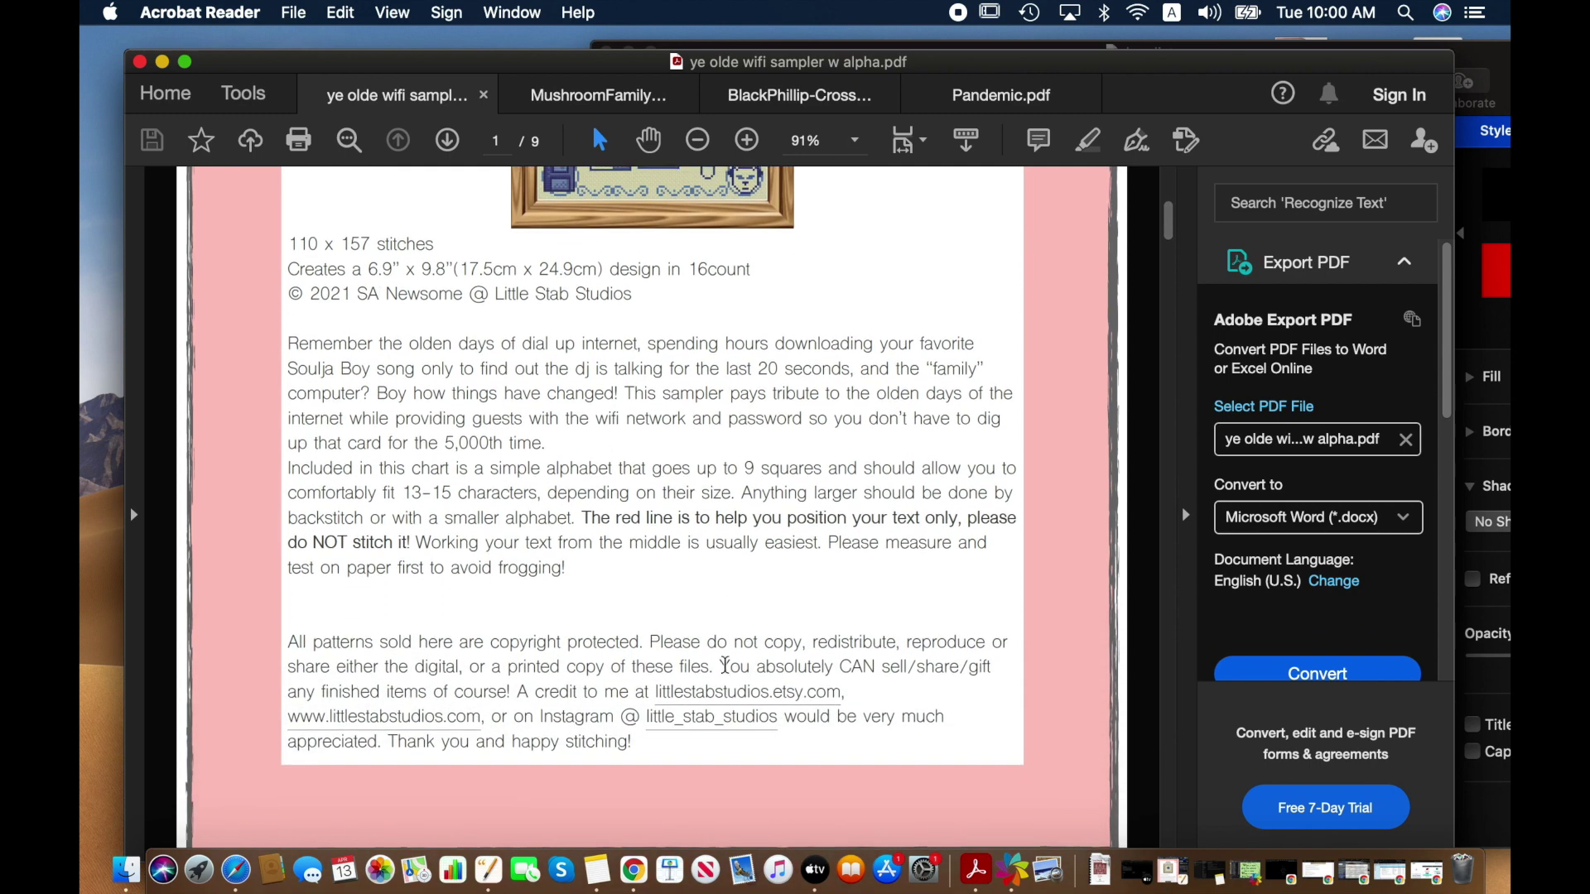
{"action": "scroll", "coordinate": [250, 459], "scroll_direction": "down", "scroll_amount": 2}
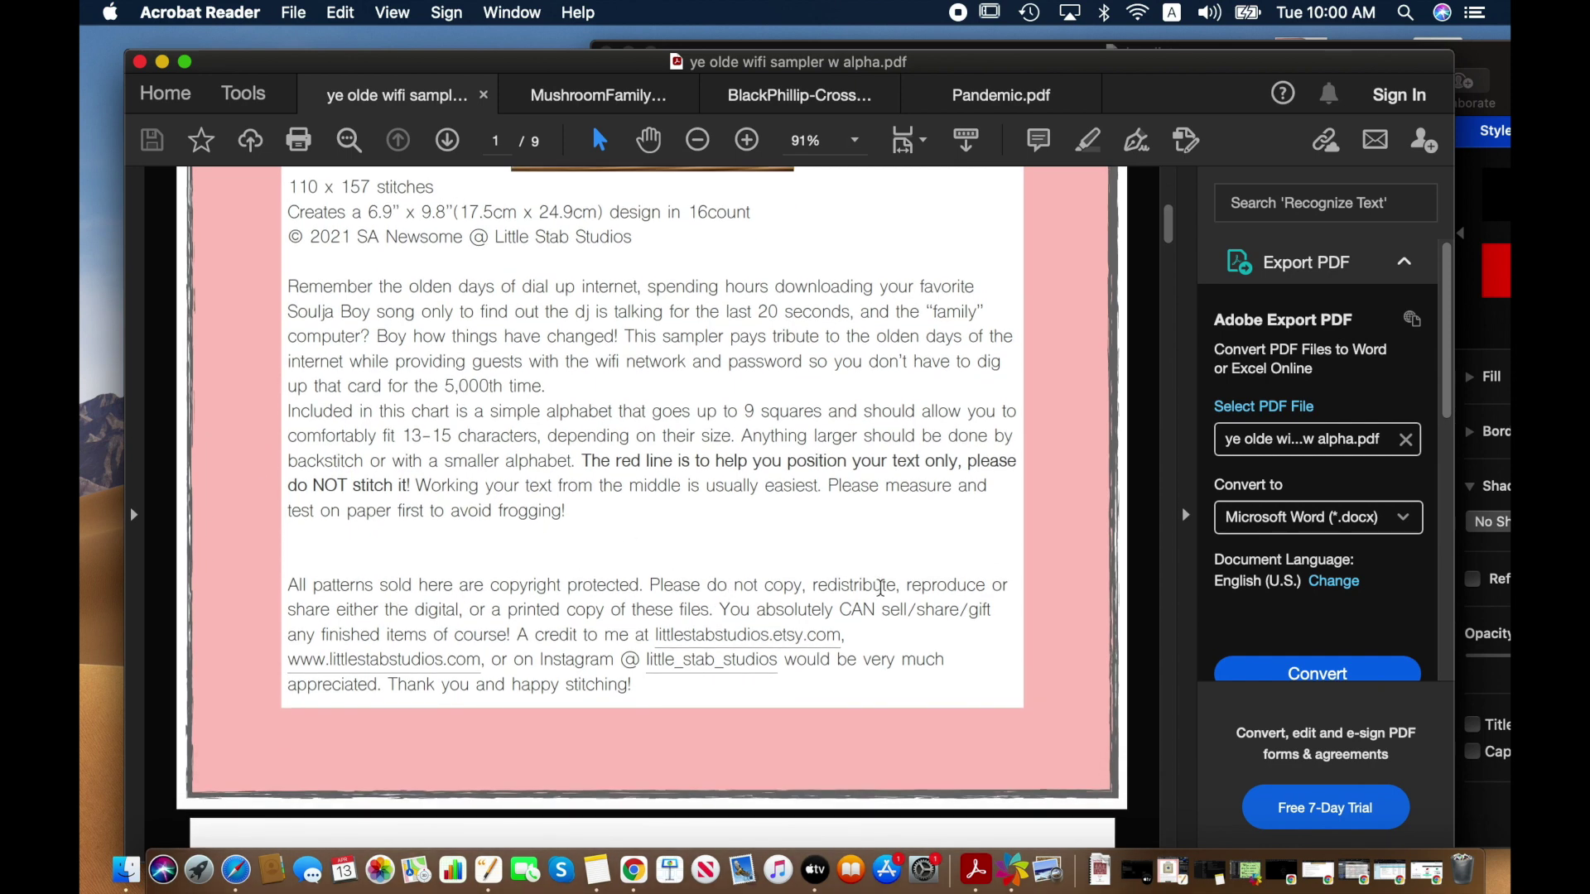
{"action": "left_click", "coordinate": [405, 686]}
{"action": "scroll", "coordinate": [295, 496], "scroll_direction": "up", "scroll_amount": 2}
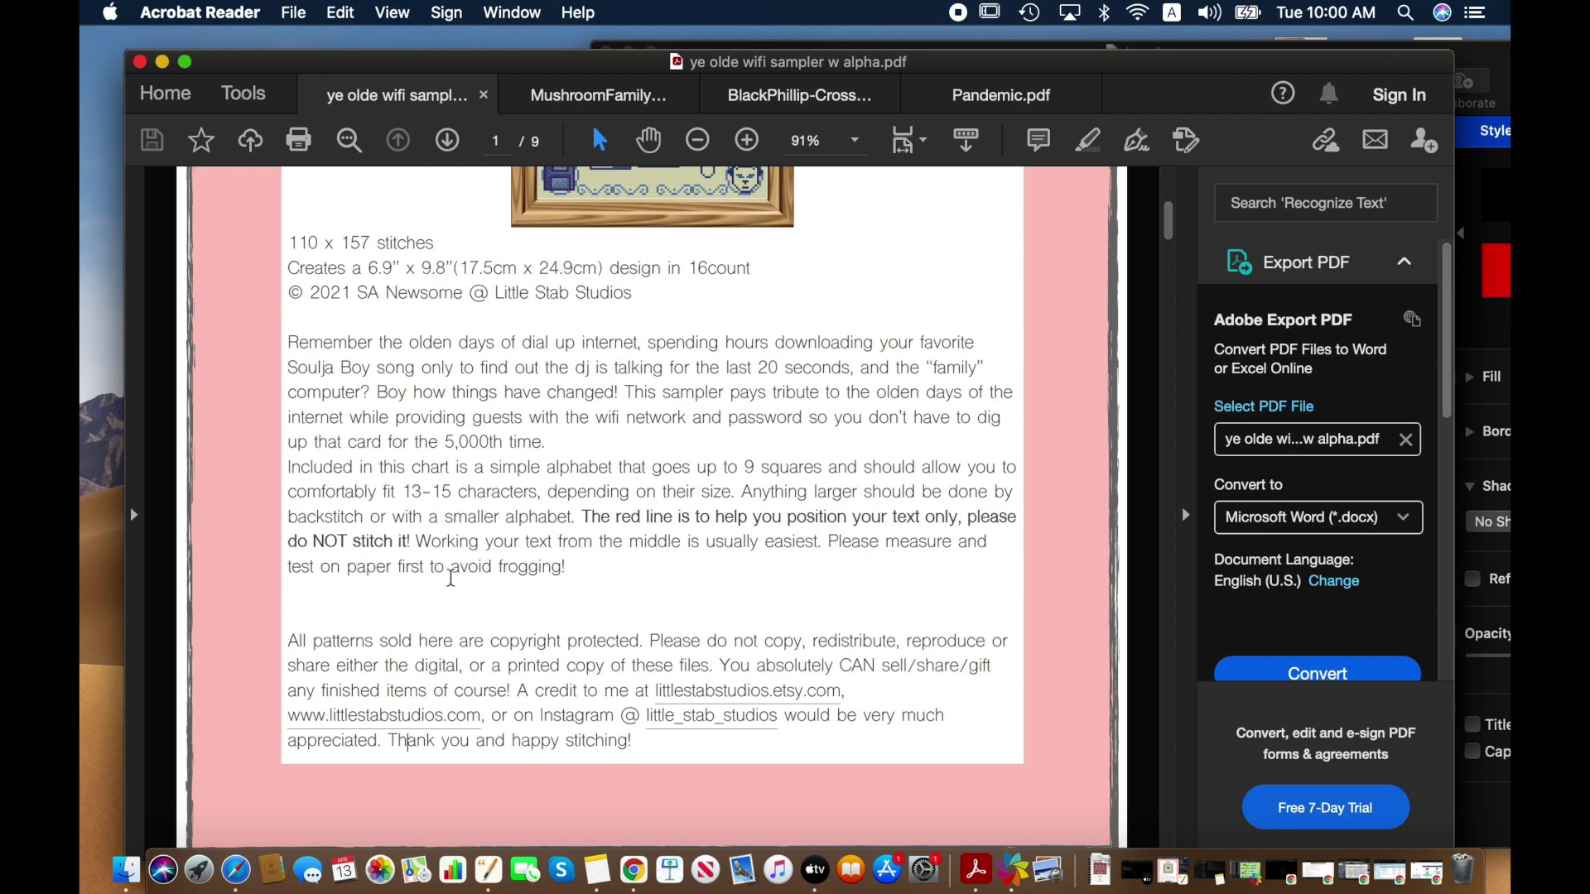
{"action": "scroll", "coordinate": [296, 505], "scroll_direction": "up", "scroll_amount": 10}
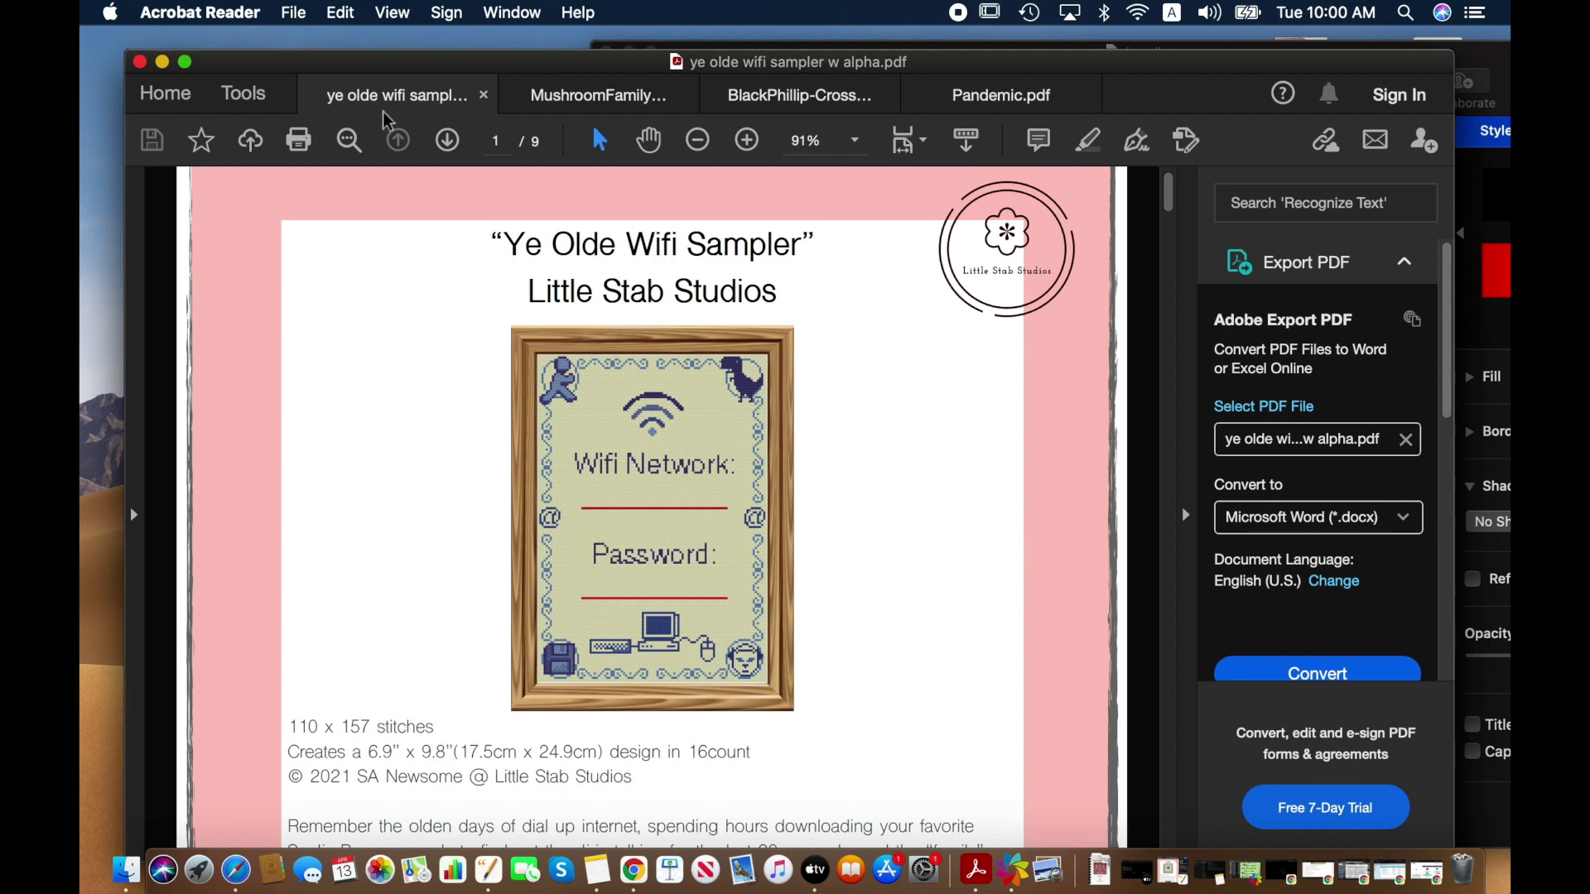
- Switch to the MushroomFamilySampler.pdf document and look over the stitched mushroom alphabet photo on its first page
{"action": "left_click", "coordinate": [550, 92]}
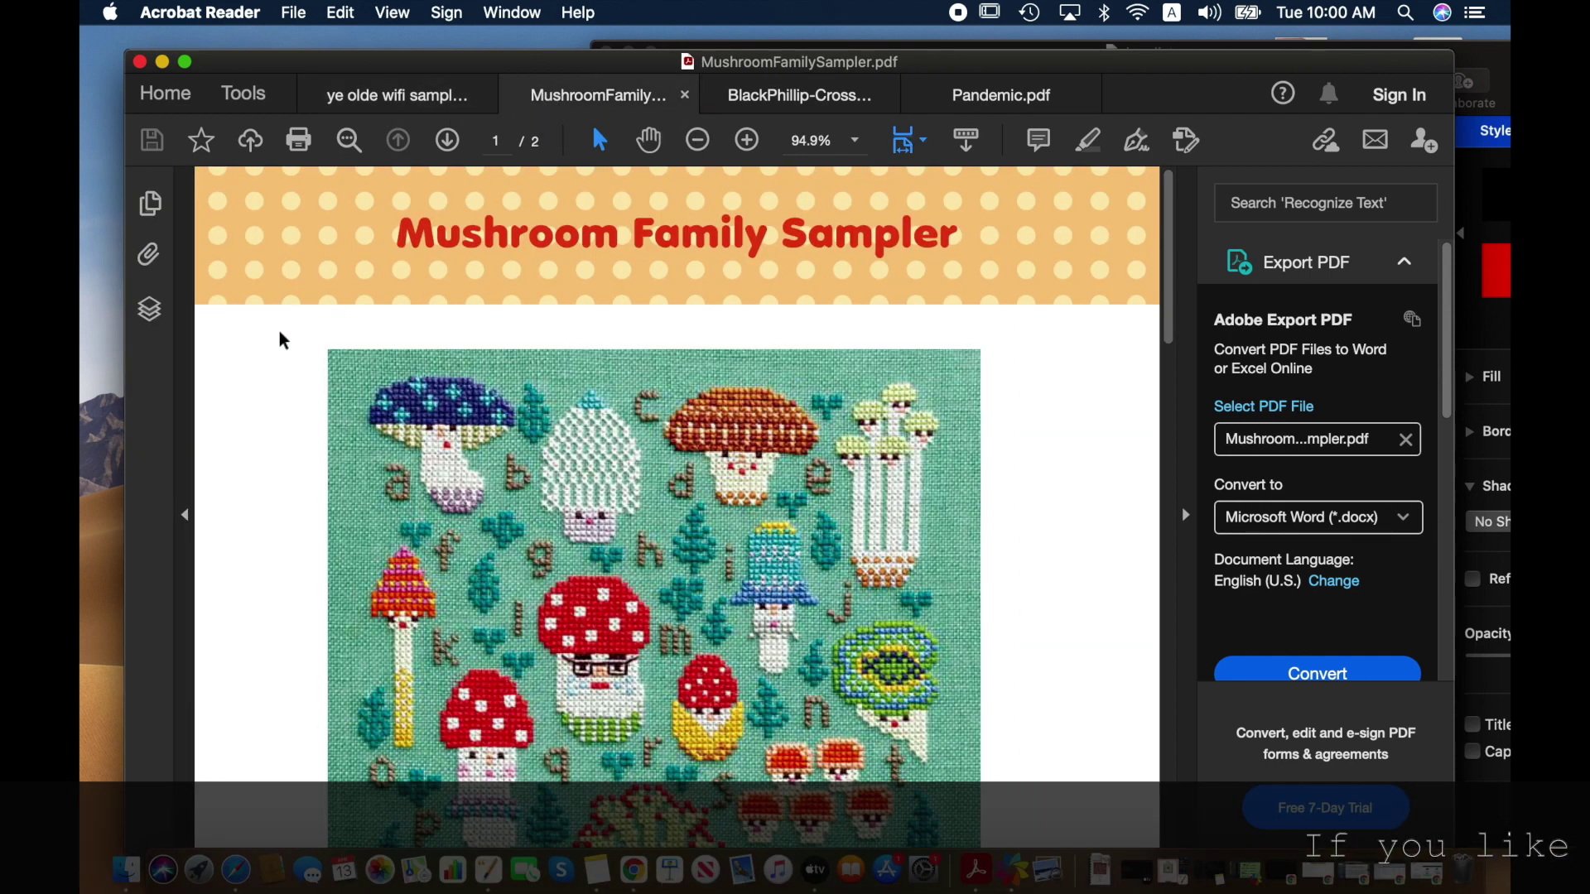
{"action": "scroll", "coordinate": [280, 332], "scroll_direction": "down", "scroll_amount": 1}
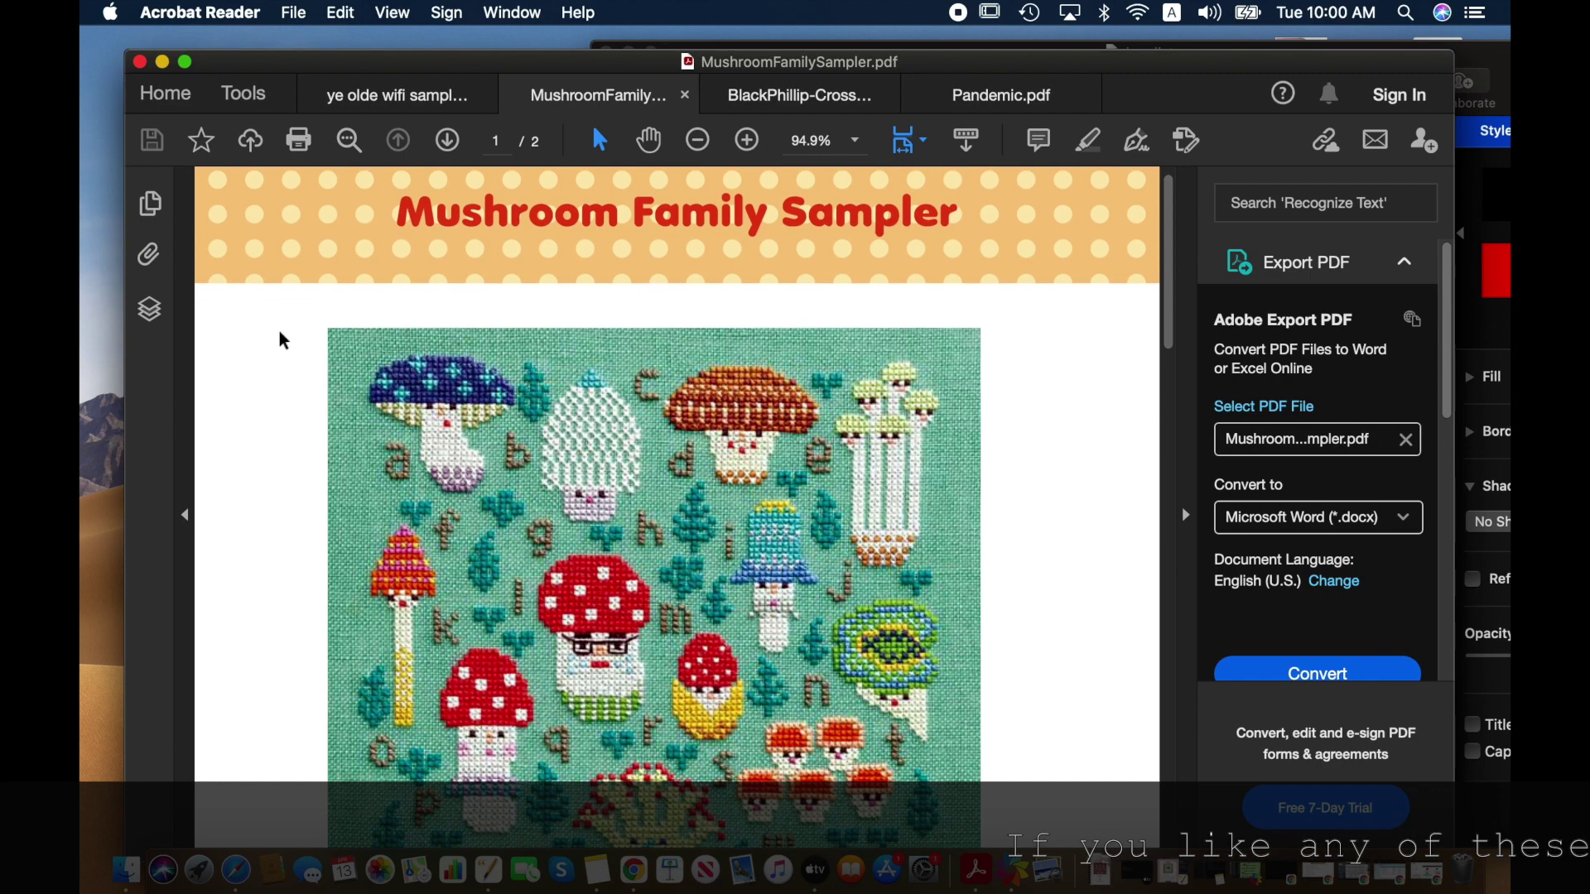
{"action": "scroll", "coordinate": [280, 332], "scroll_direction": "down", "scroll_amount": 1}
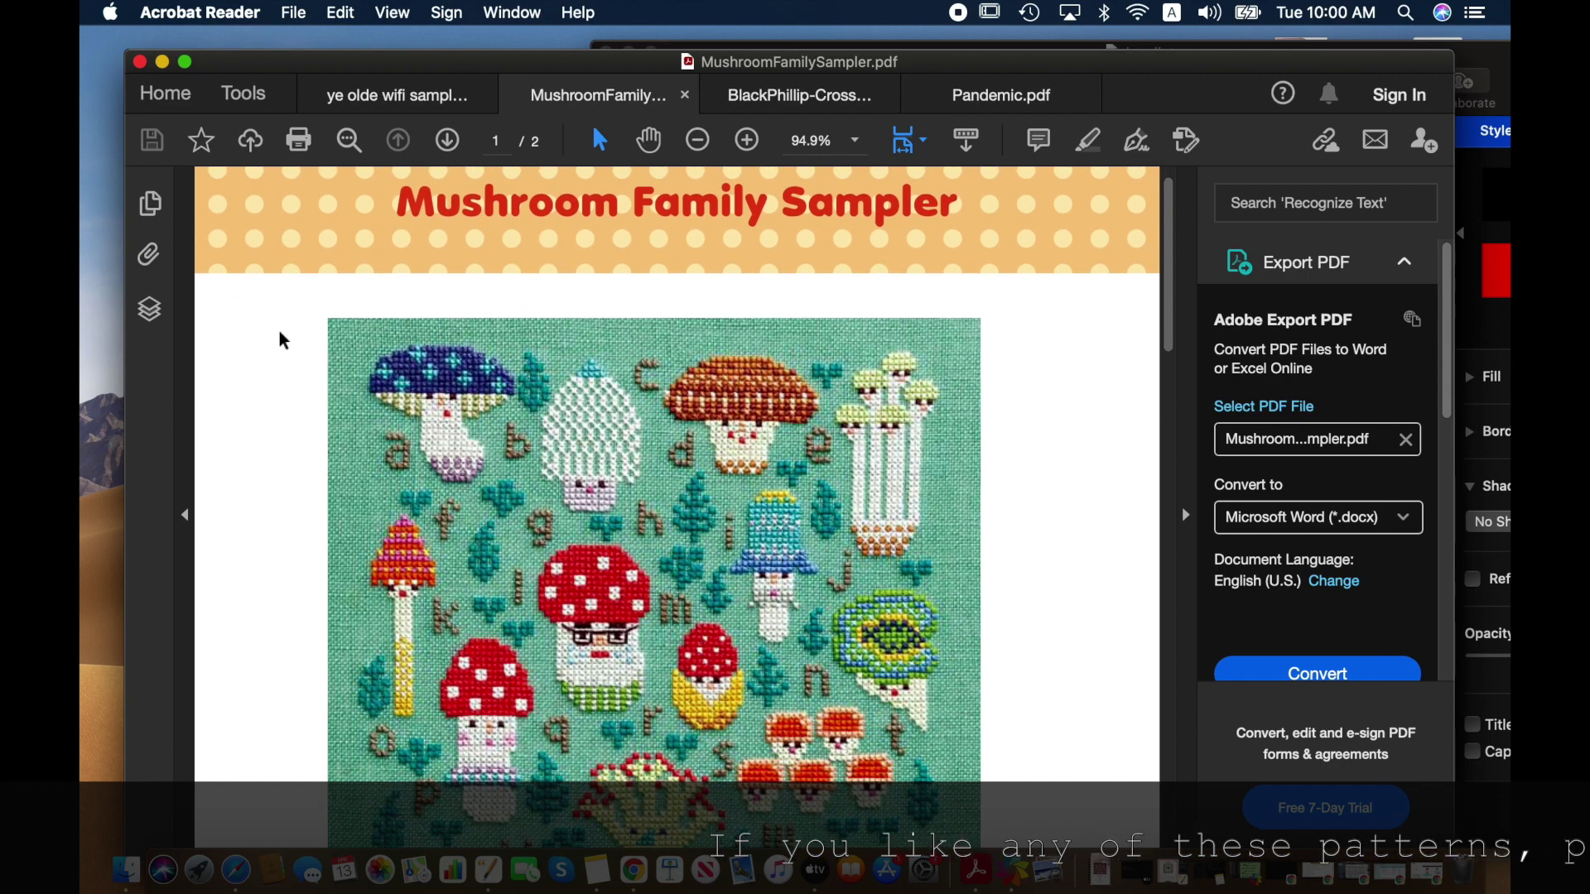
{"action": "scroll", "coordinate": [280, 333], "scroll_direction": "up", "scroll_amount": 1}
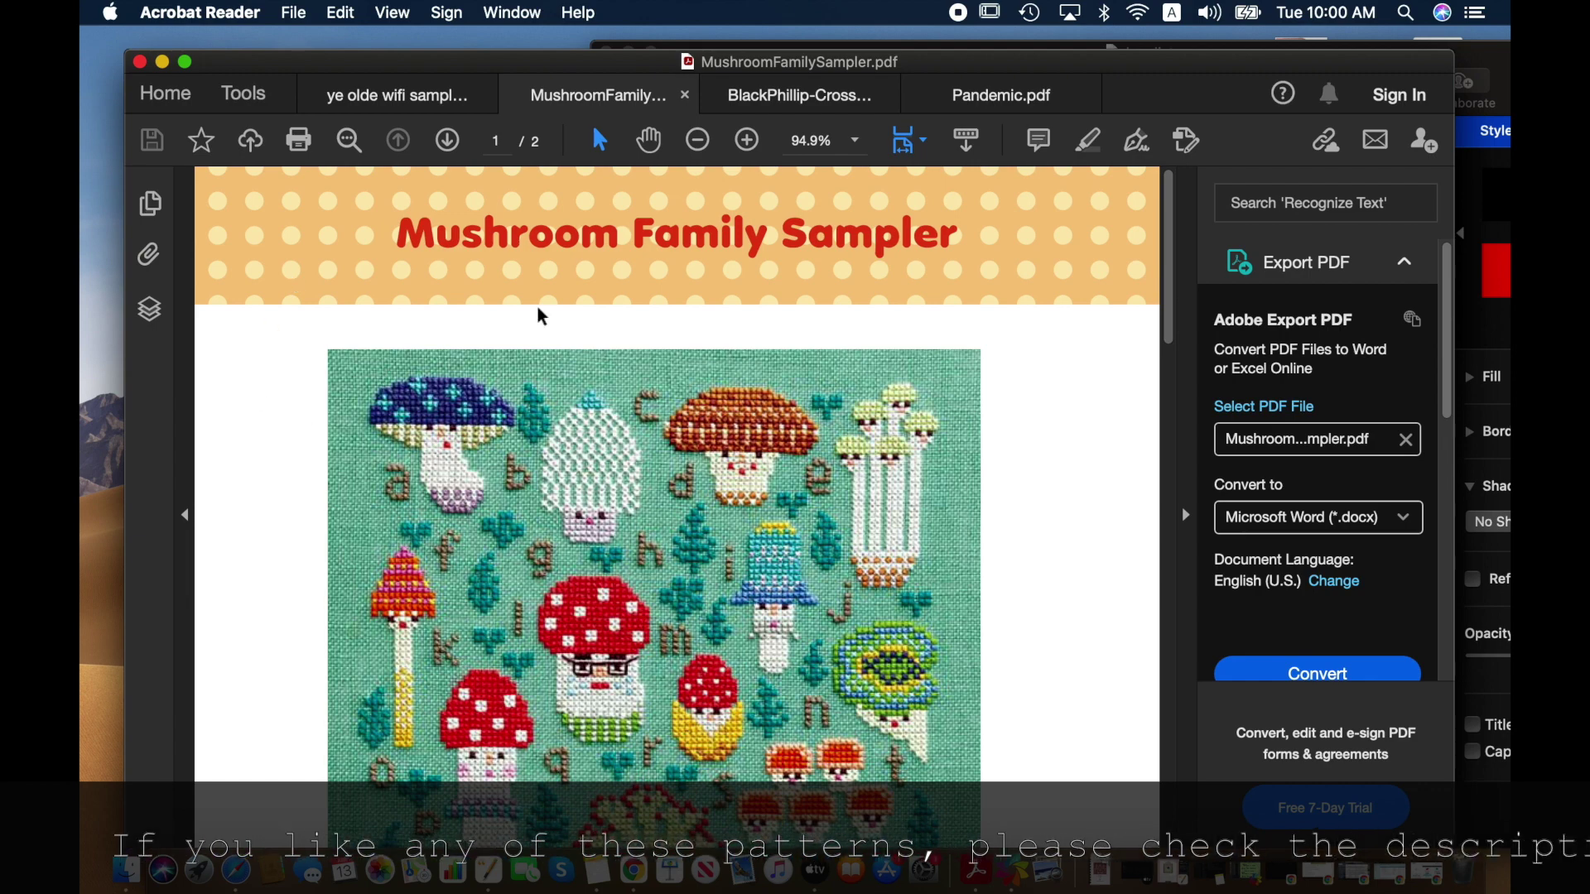
{"action": "scroll", "coordinate": [283, 516], "scroll_direction": "down", "scroll_amount": 10}
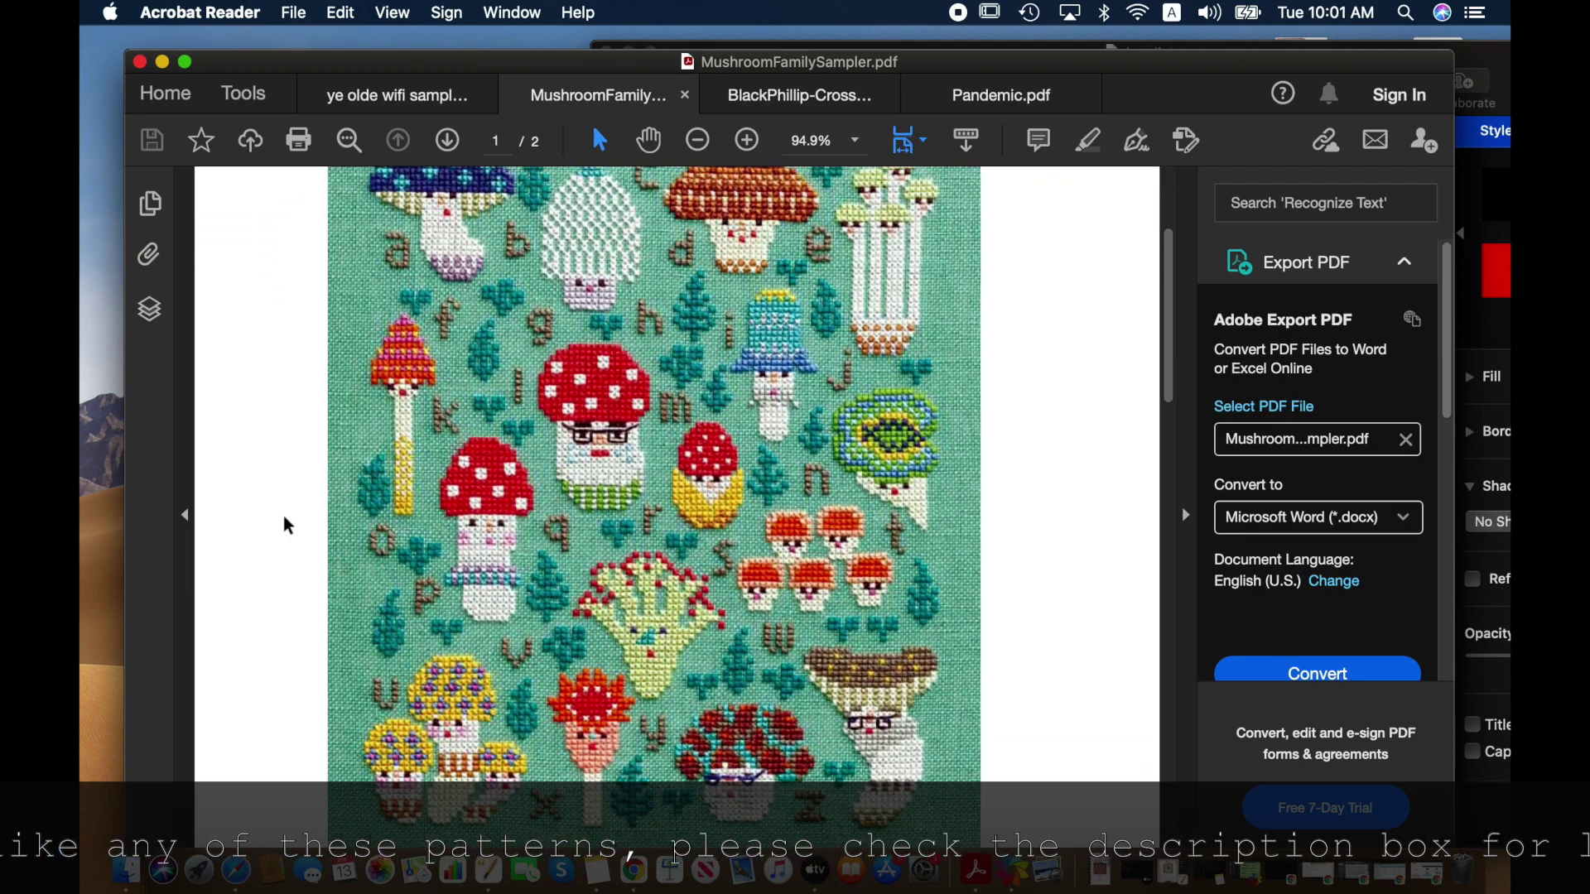
{"action": "scroll", "coordinate": [284, 519], "scroll_direction": "down", "scroll_amount": 3}
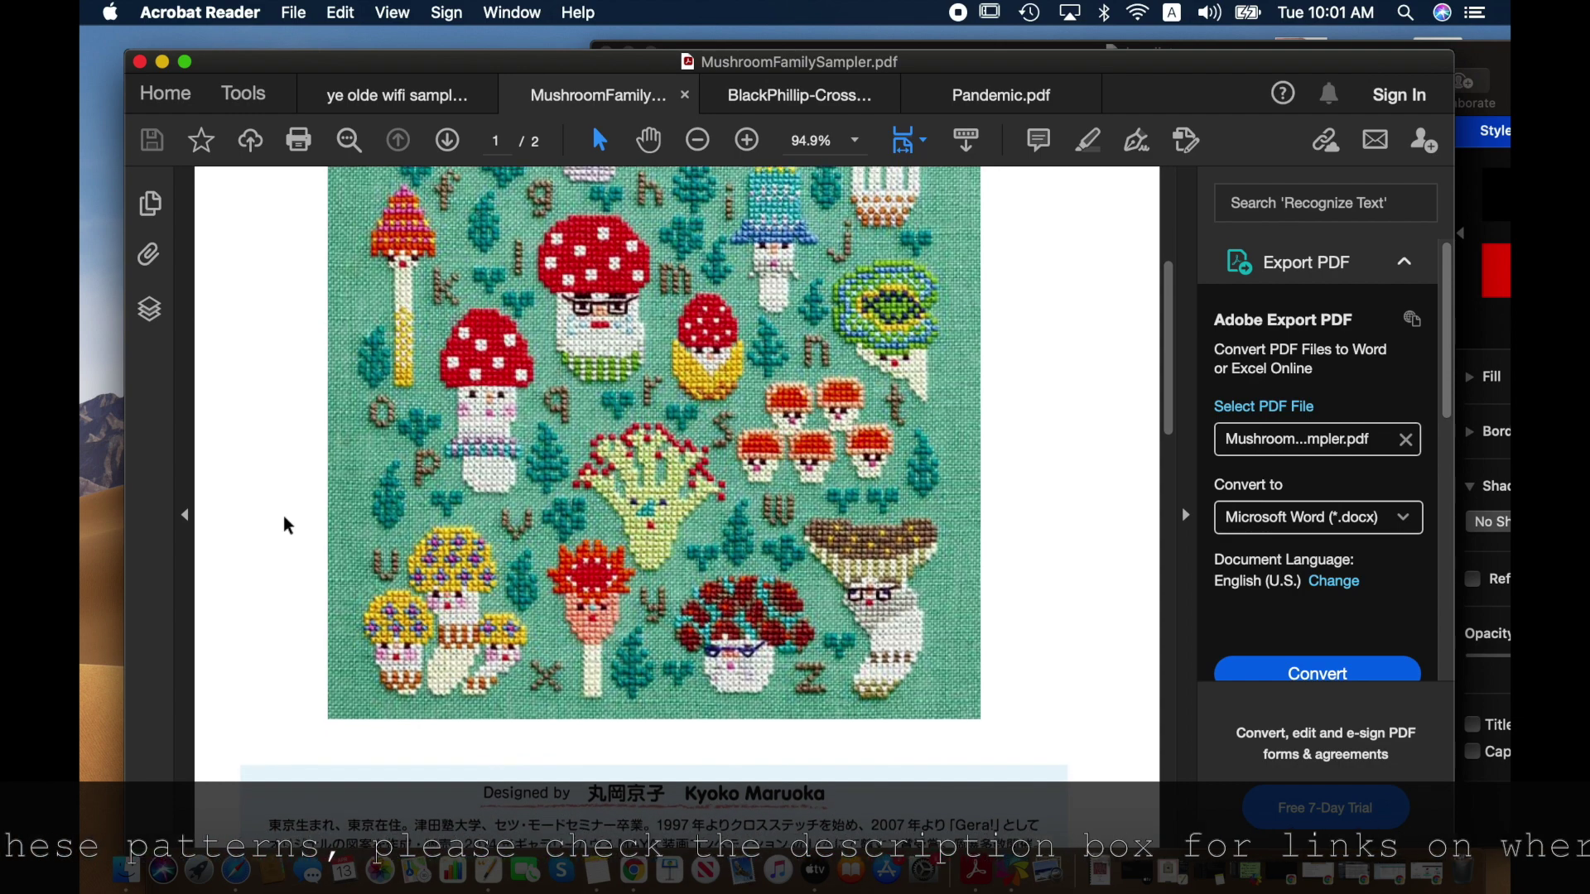
{"action": "scroll", "coordinate": [283, 515], "scroll_direction": "down", "scroll_amount": 1}
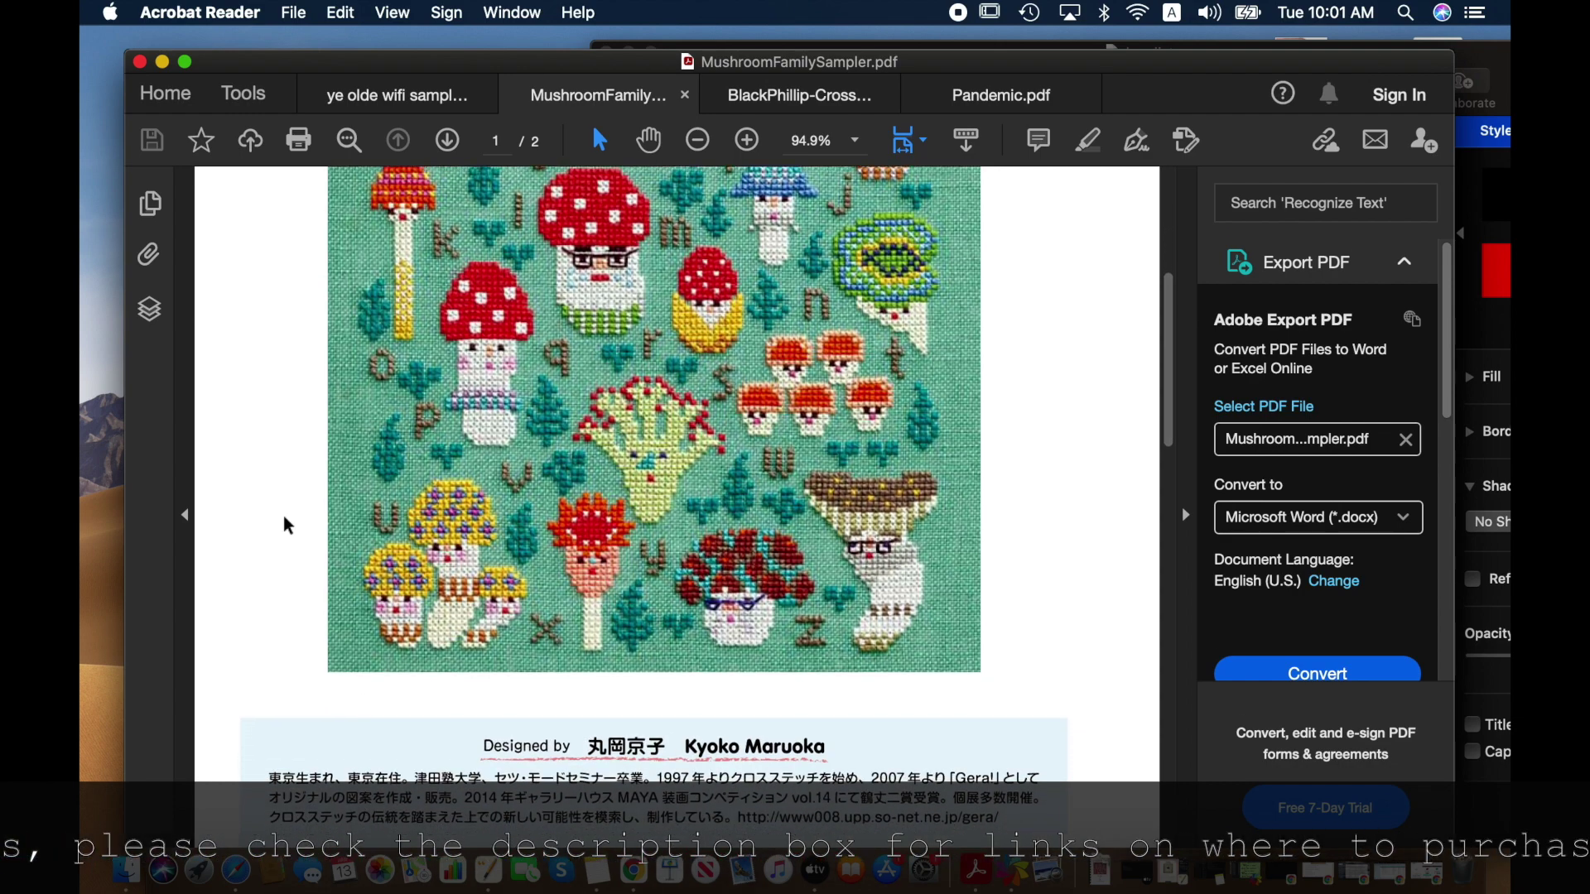
{"action": "scroll", "coordinate": [283, 517], "scroll_direction": "down", "scroll_amount": 4}
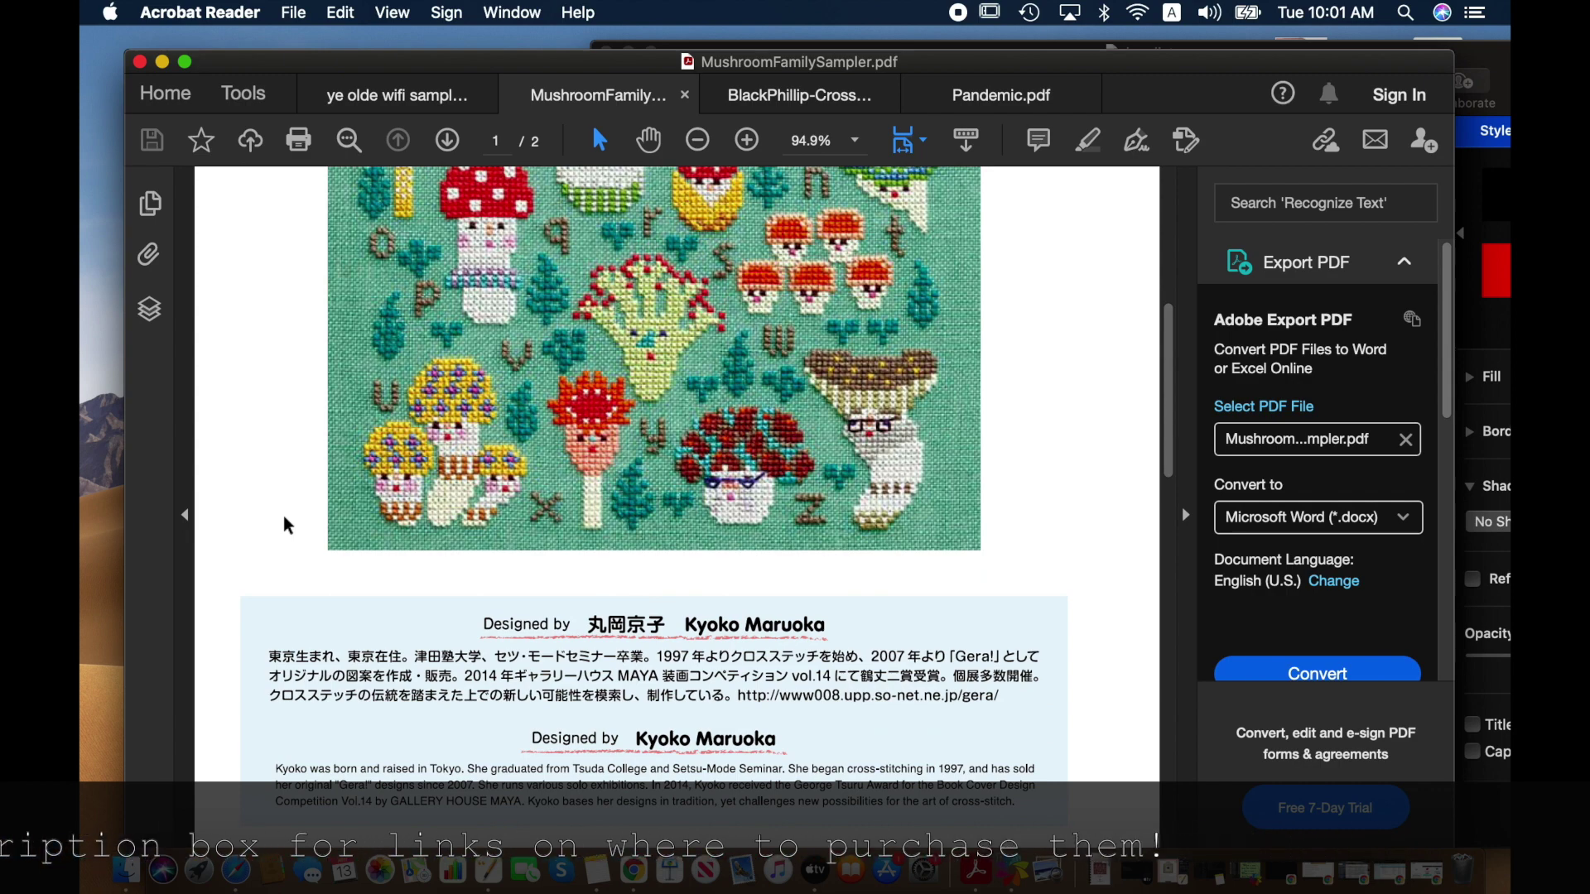
- Review the mushroom photo, designer biography and project description on page 1, and return to the Mushroom Family Sampler title
{"action": "scroll", "coordinate": [283, 517], "scroll_direction": "up", "scroll_amount": 4}
{"action": "scroll", "coordinate": [283, 517], "scroll_direction": "down", "scroll_amount": 3}
{"action": "scroll", "coordinate": [283, 517], "scroll_direction": "up", "scroll_amount": 13}
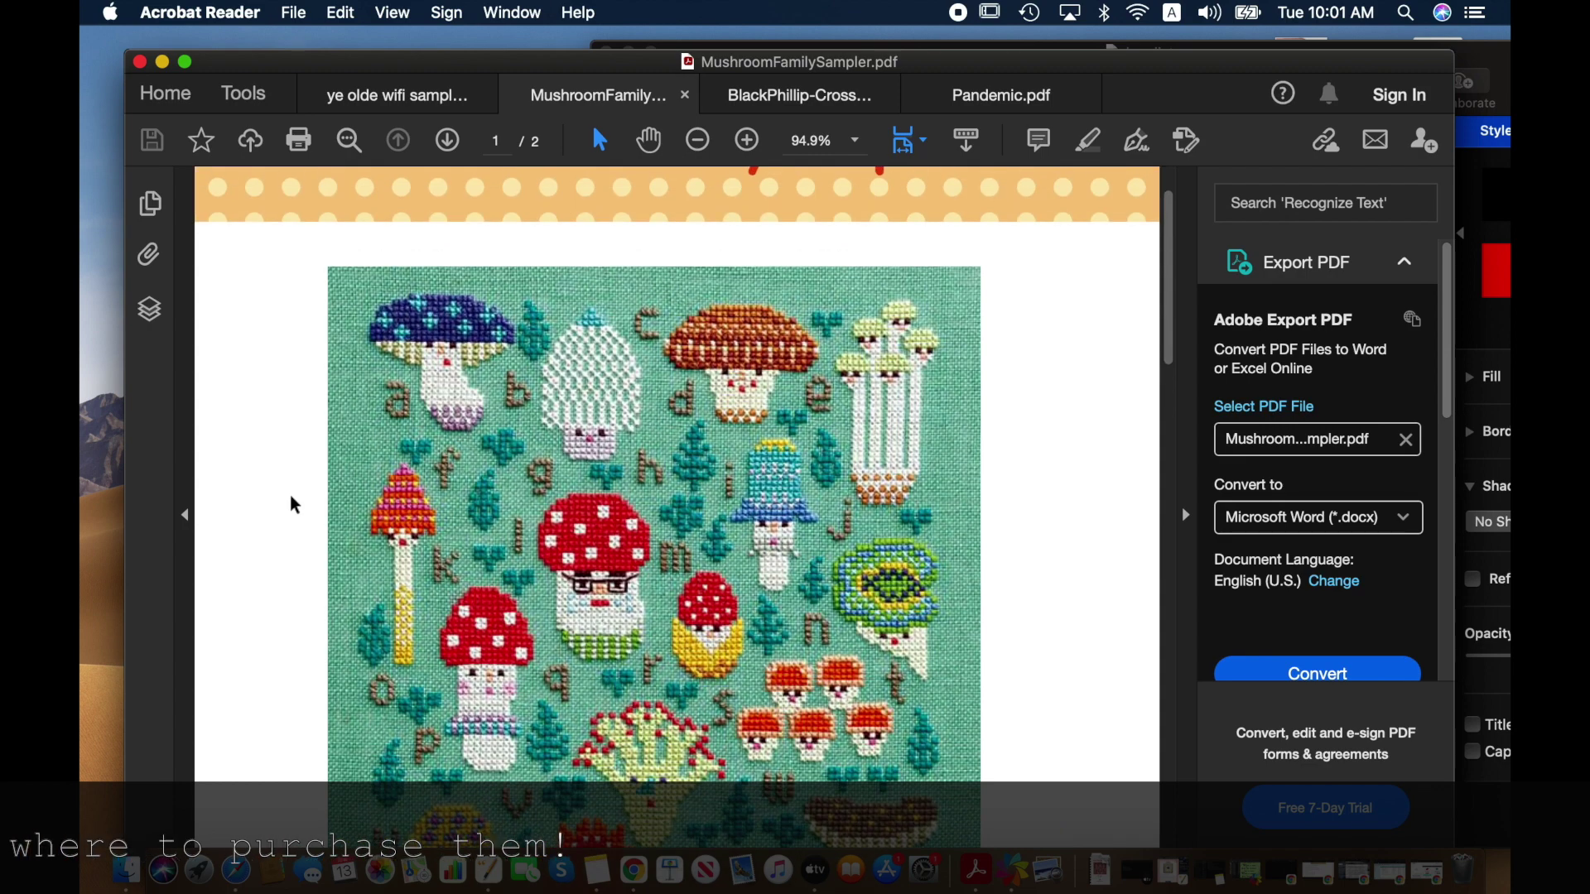
{"action": "scroll", "coordinate": [282, 460], "scroll_direction": "down", "scroll_amount": 4}
{"action": "scroll", "coordinate": [282, 463], "scroll_direction": "down", "scroll_amount": 16}
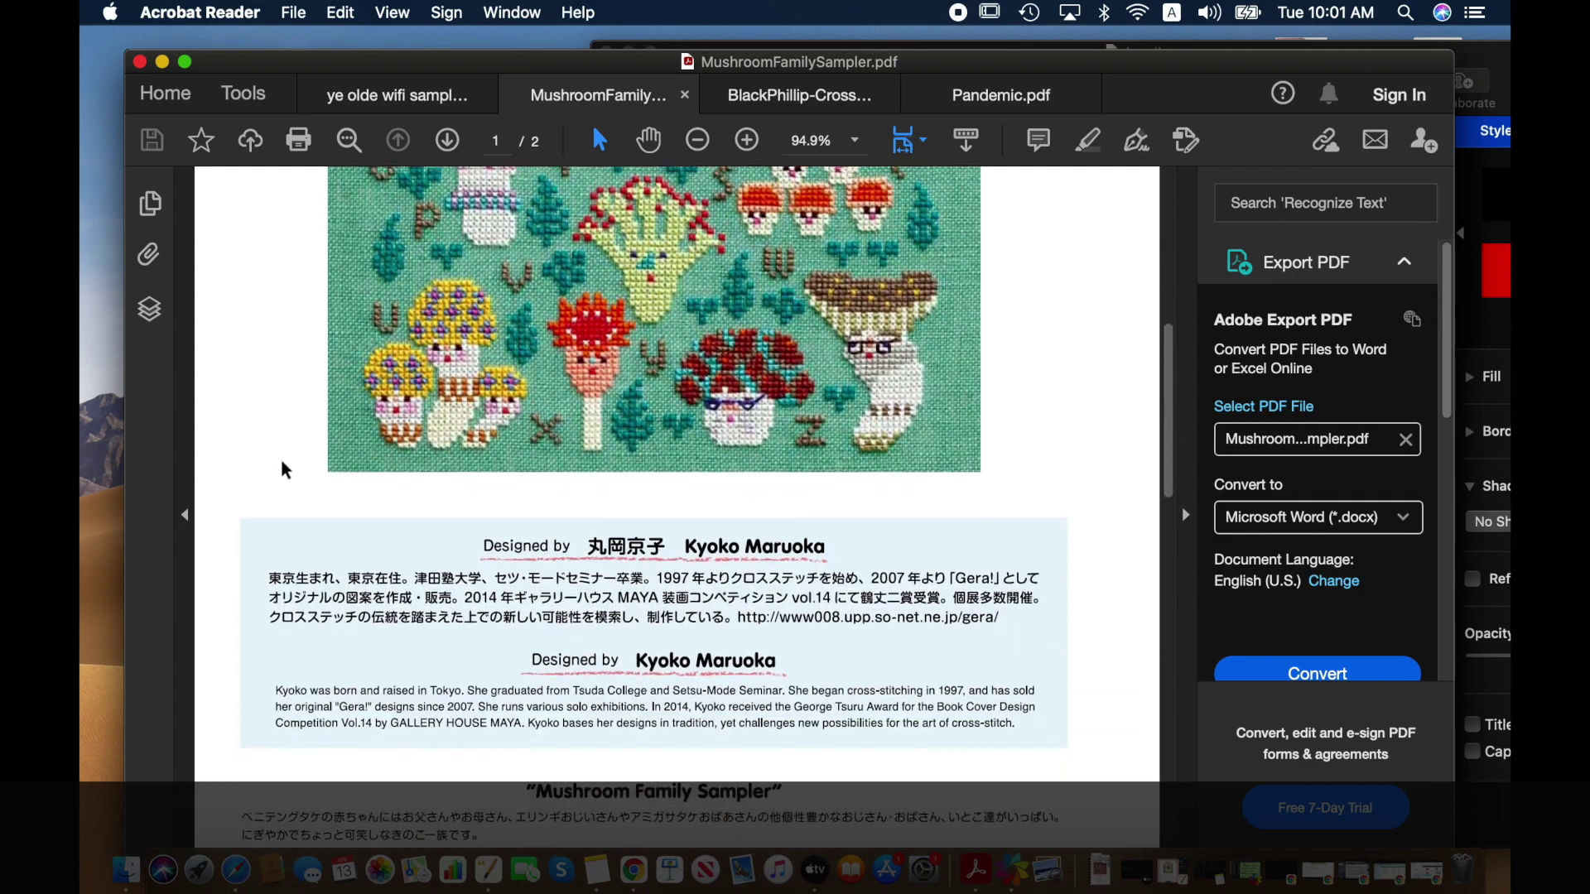
{"action": "scroll", "coordinate": [282, 464], "scroll_direction": "down", "scroll_amount": 3}
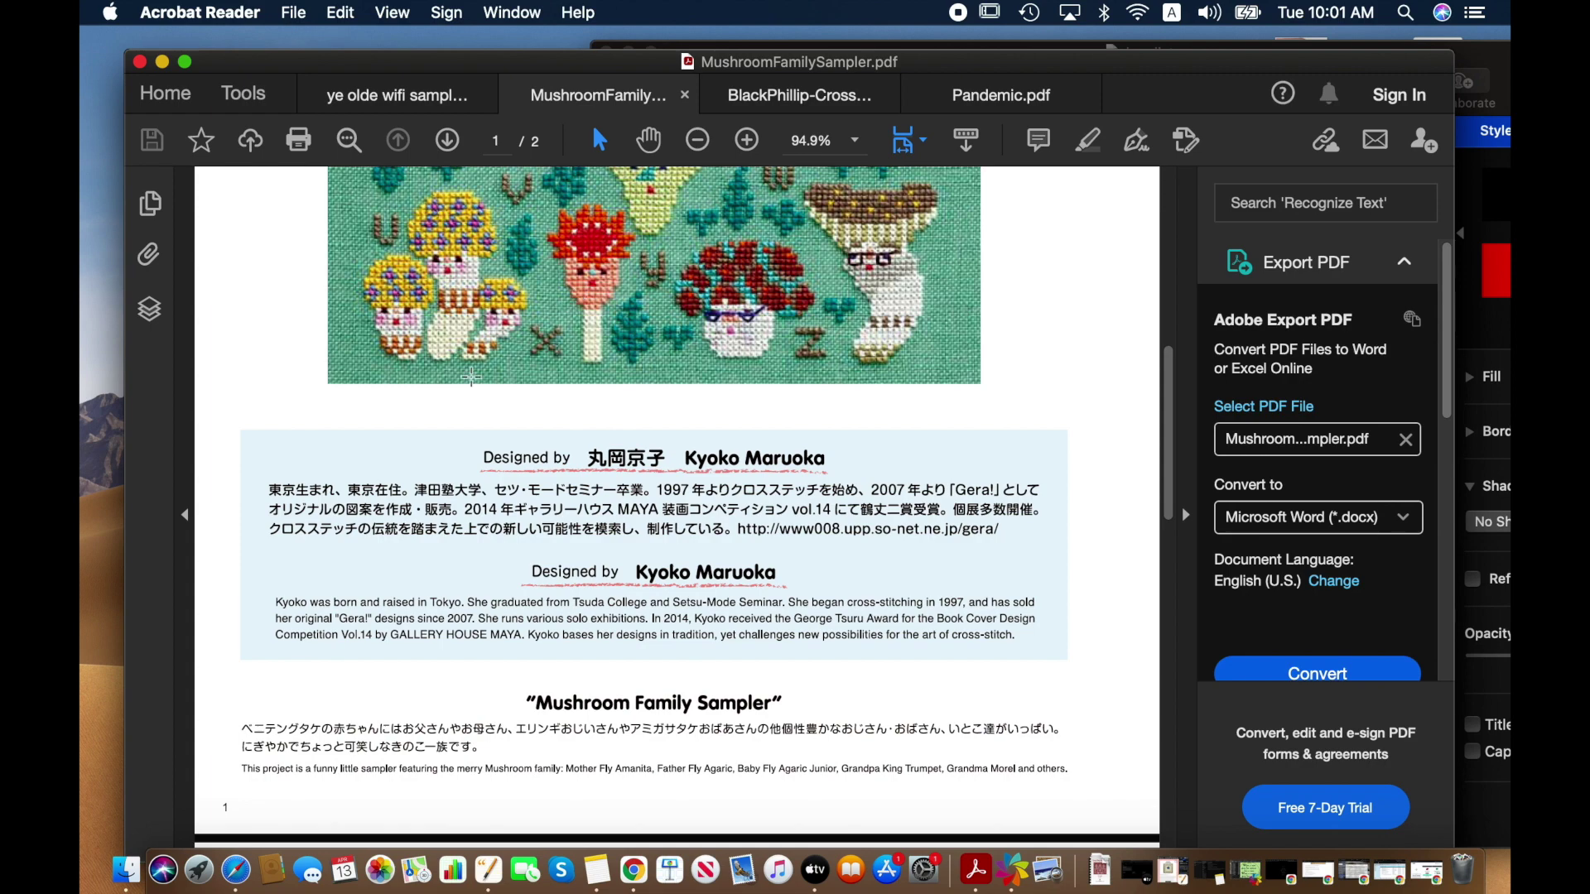
{"action": "scroll", "coordinate": [290, 380], "scroll_direction": "up", "scroll_amount": 5}
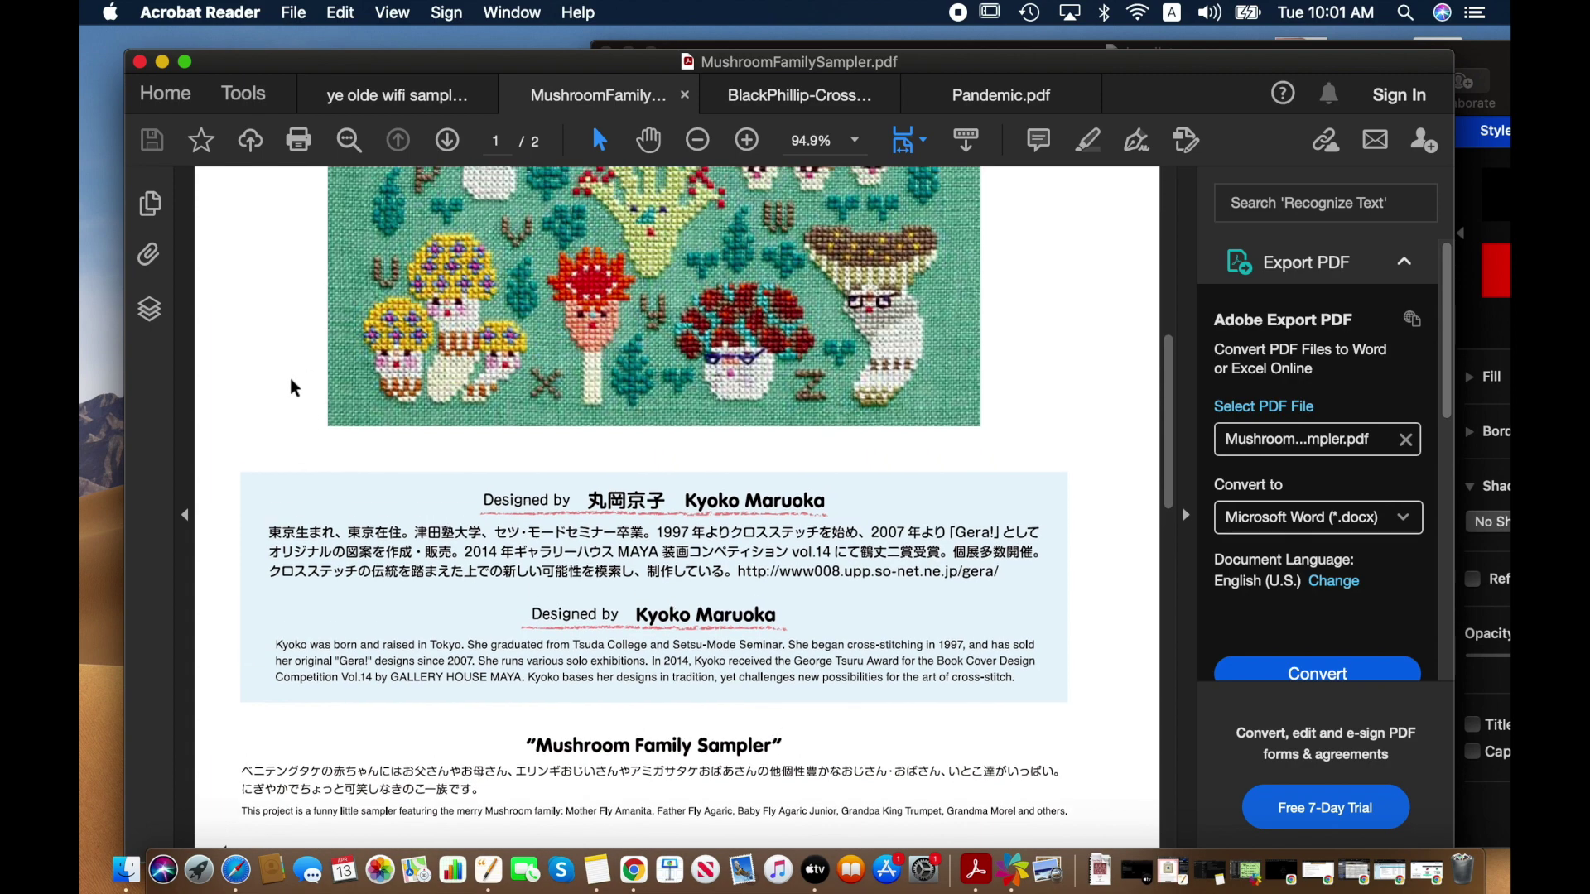
{"action": "scroll", "coordinate": [290, 380], "scroll_direction": "up", "scroll_amount": 8}
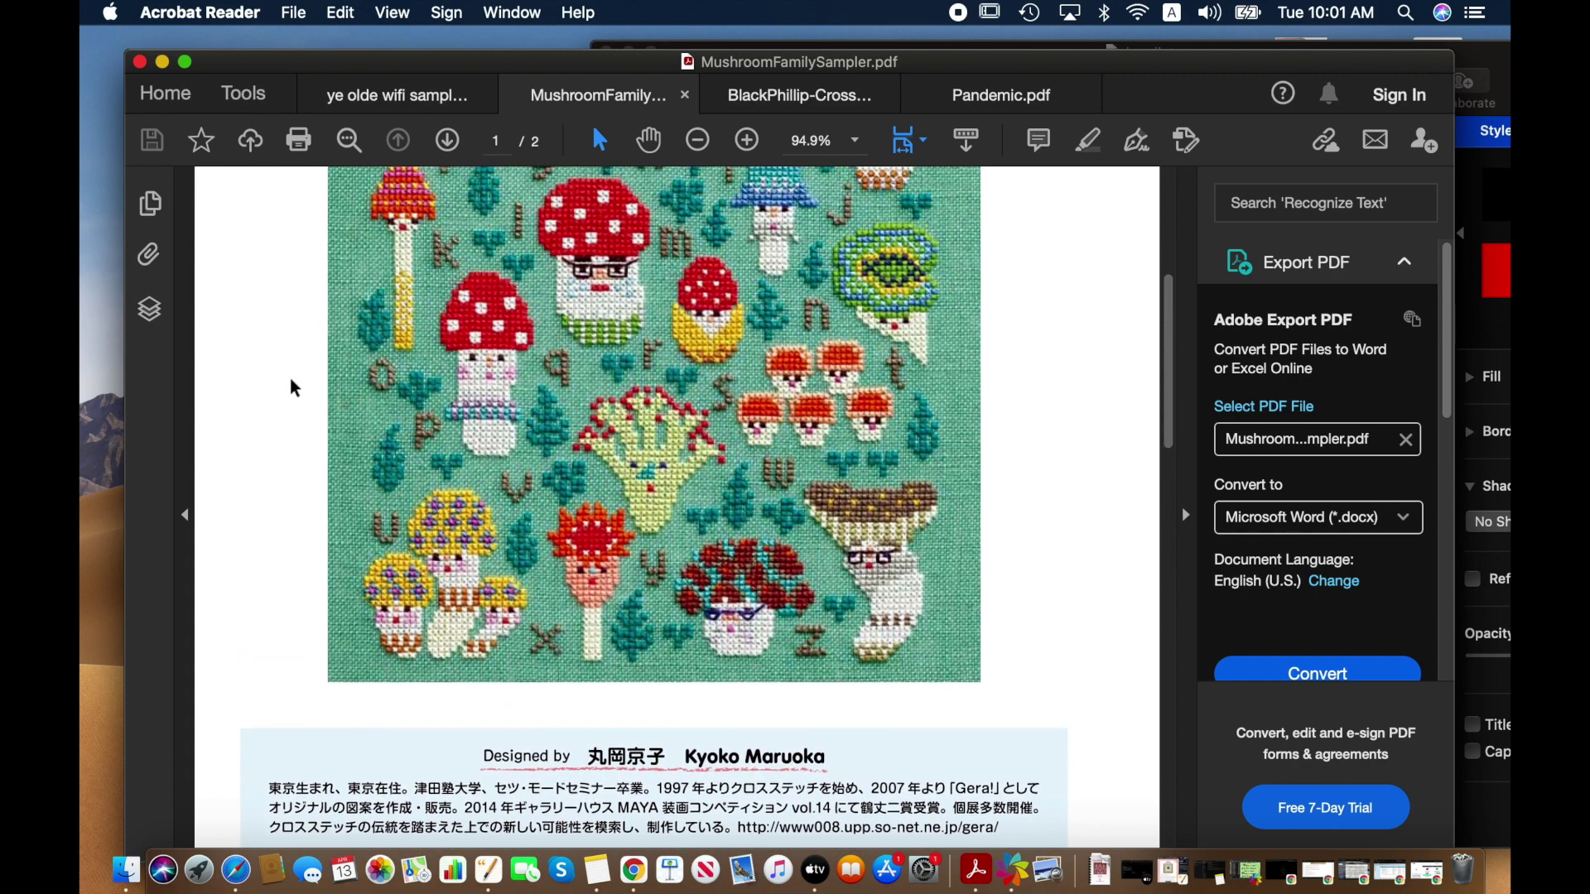
{"action": "scroll", "coordinate": [290, 385], "scroll_direction": "up", "scroll_amount": 5}
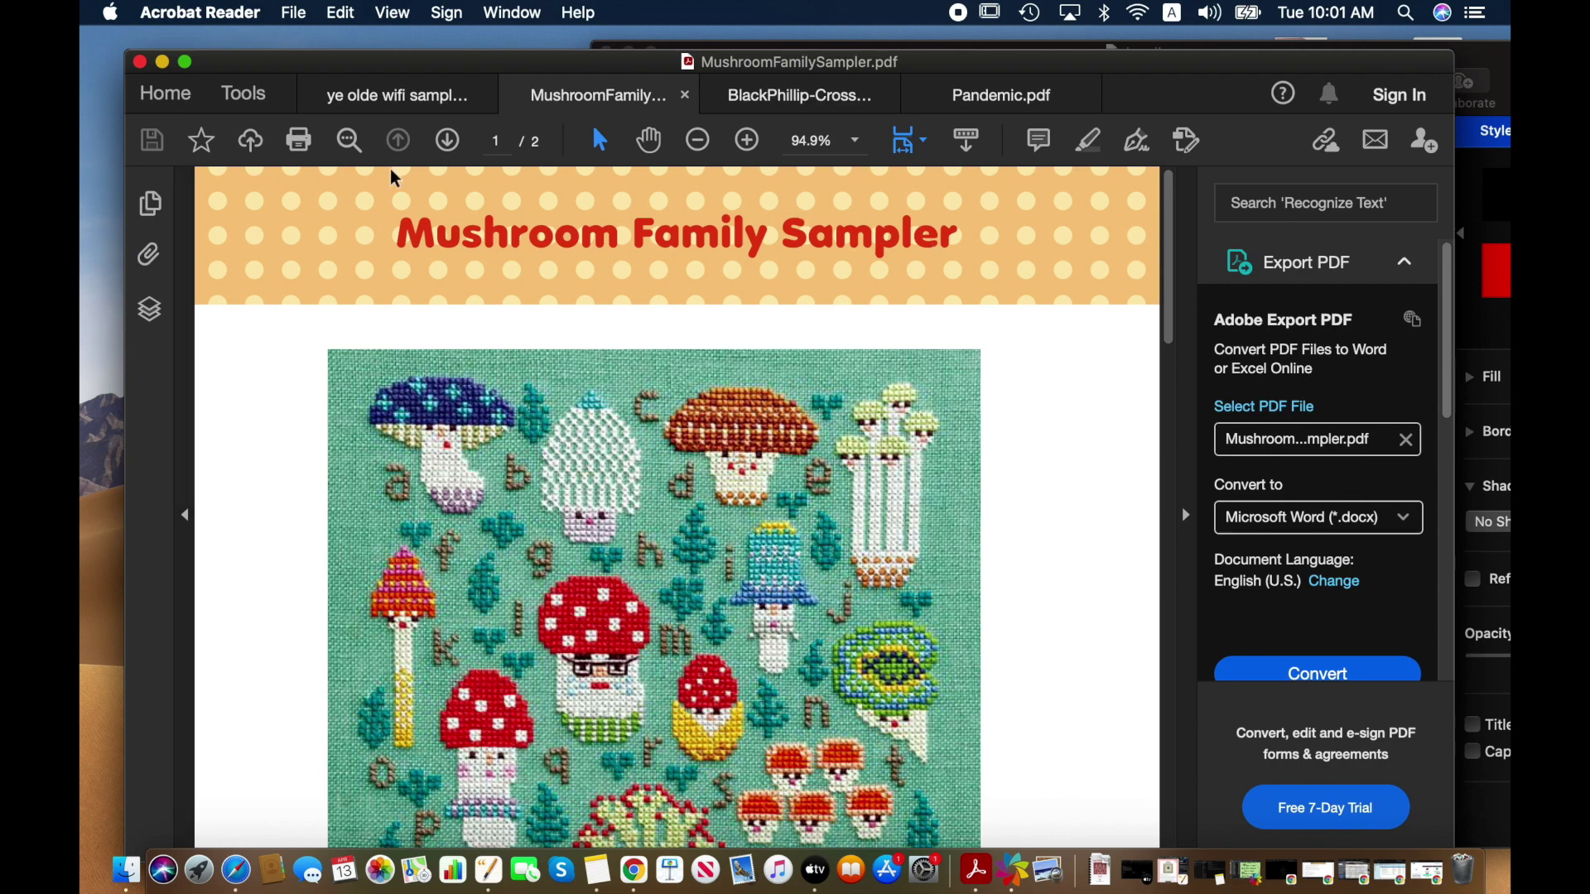
- Switch to the BlackPhillip cross stitch pattern and view its first page from the Witchy Stitcher banner to the framed design
{"action": "left_click", "coordinate": [757, 85]}
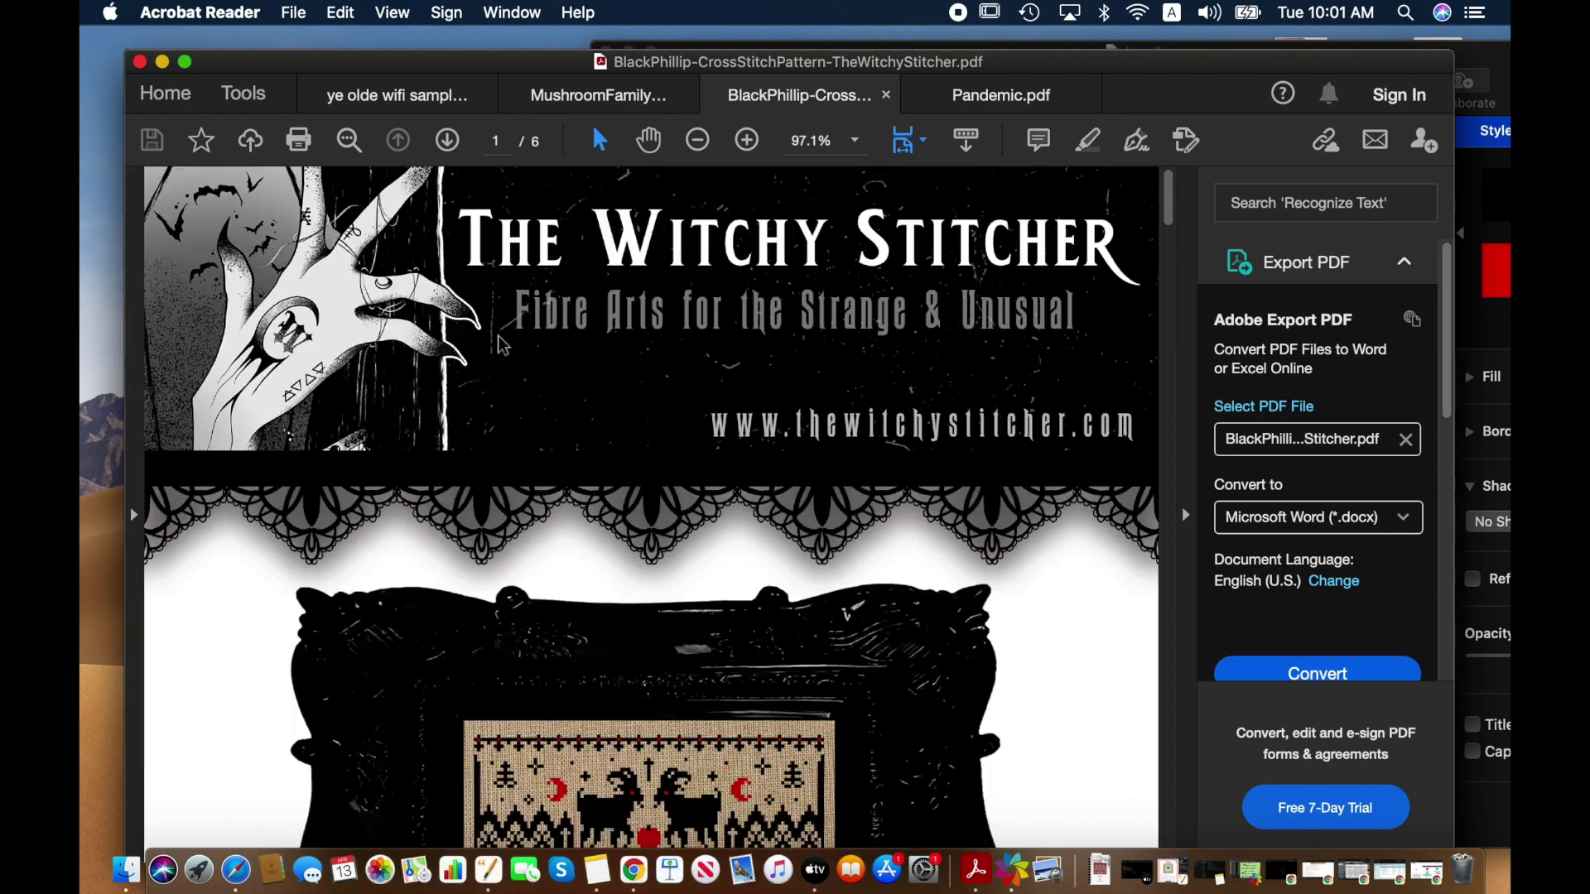
{"action": "scroll", "coordinate": [499, 340], "scroll_direction": "down", "scroll_amount": 1}
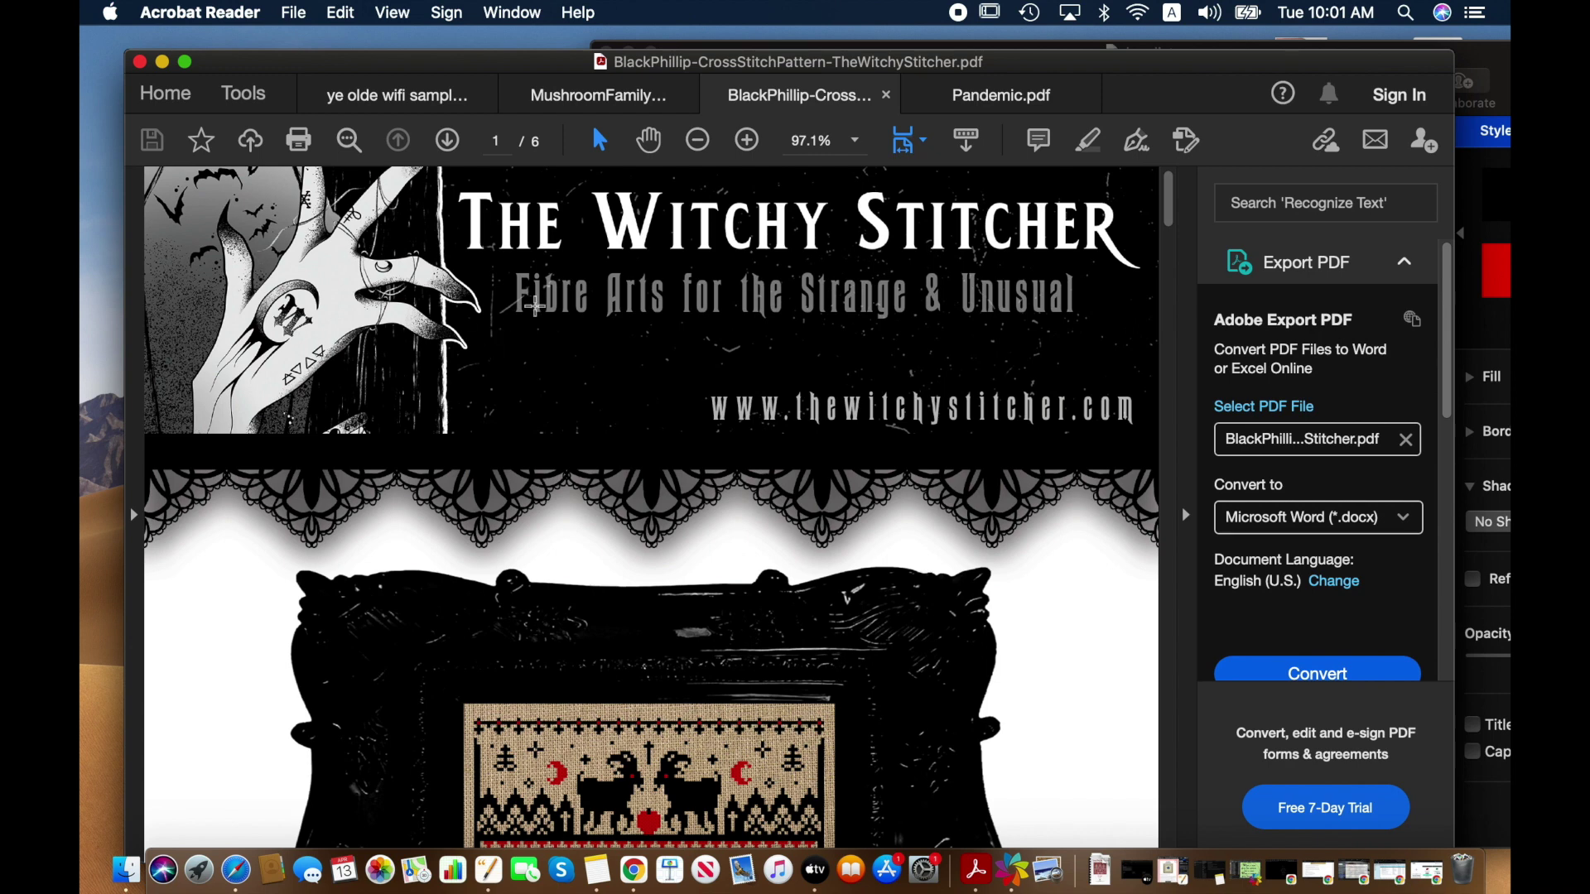
{"action": "scroll", "coordinate": [545, 387], "scroll_direction": "down", "scroll_amount": 1}
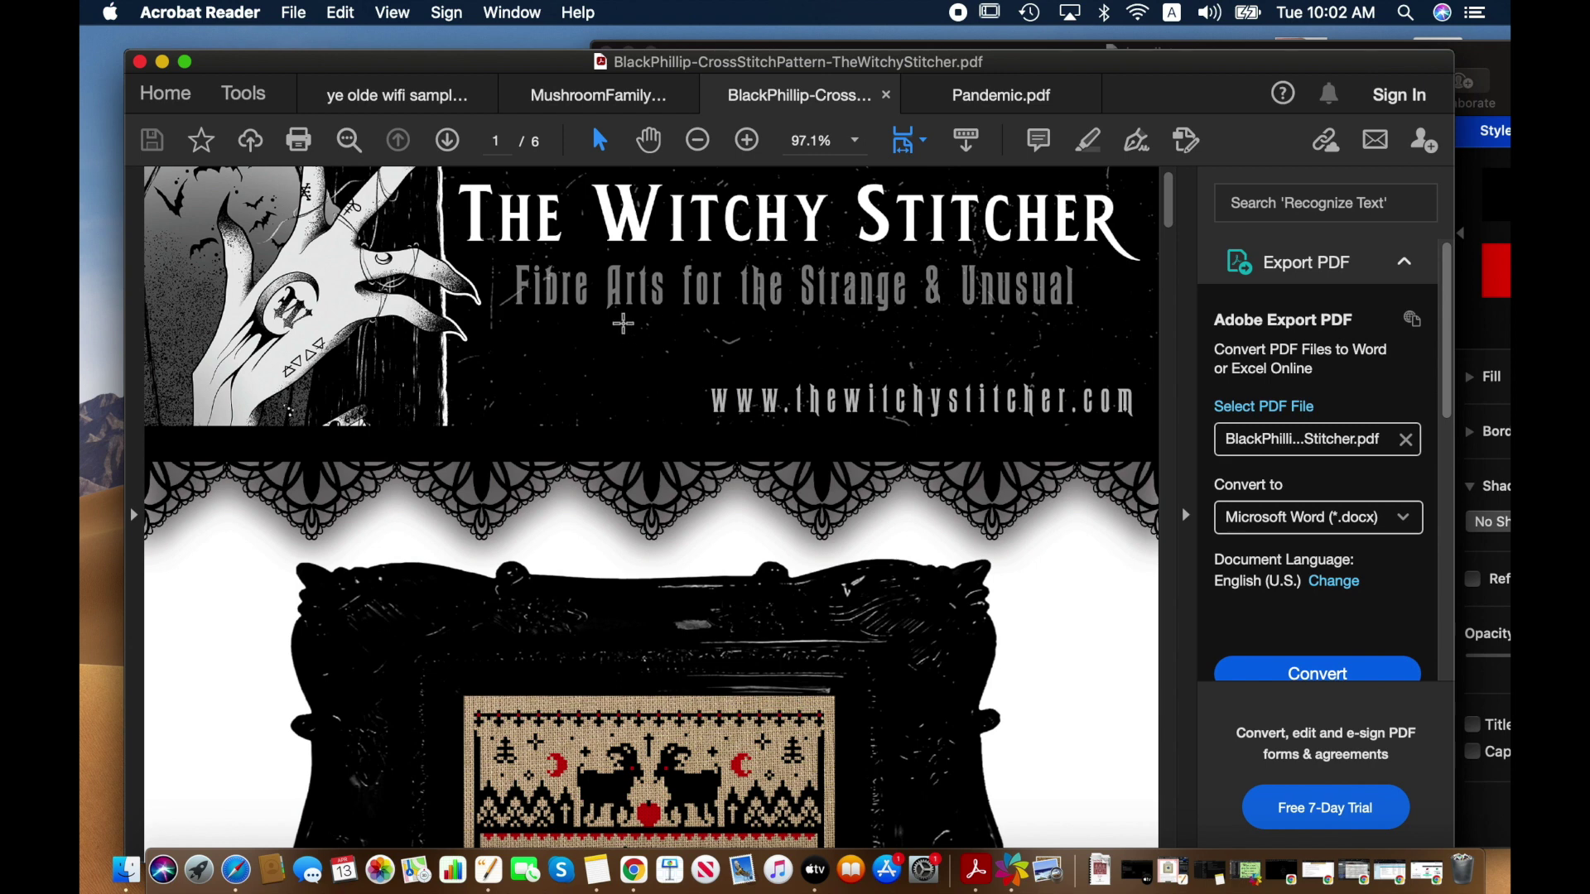
{"action": "scroll", "coordinate": [196, 463], "scroll_direction": "down", "scroll_amount": 2}
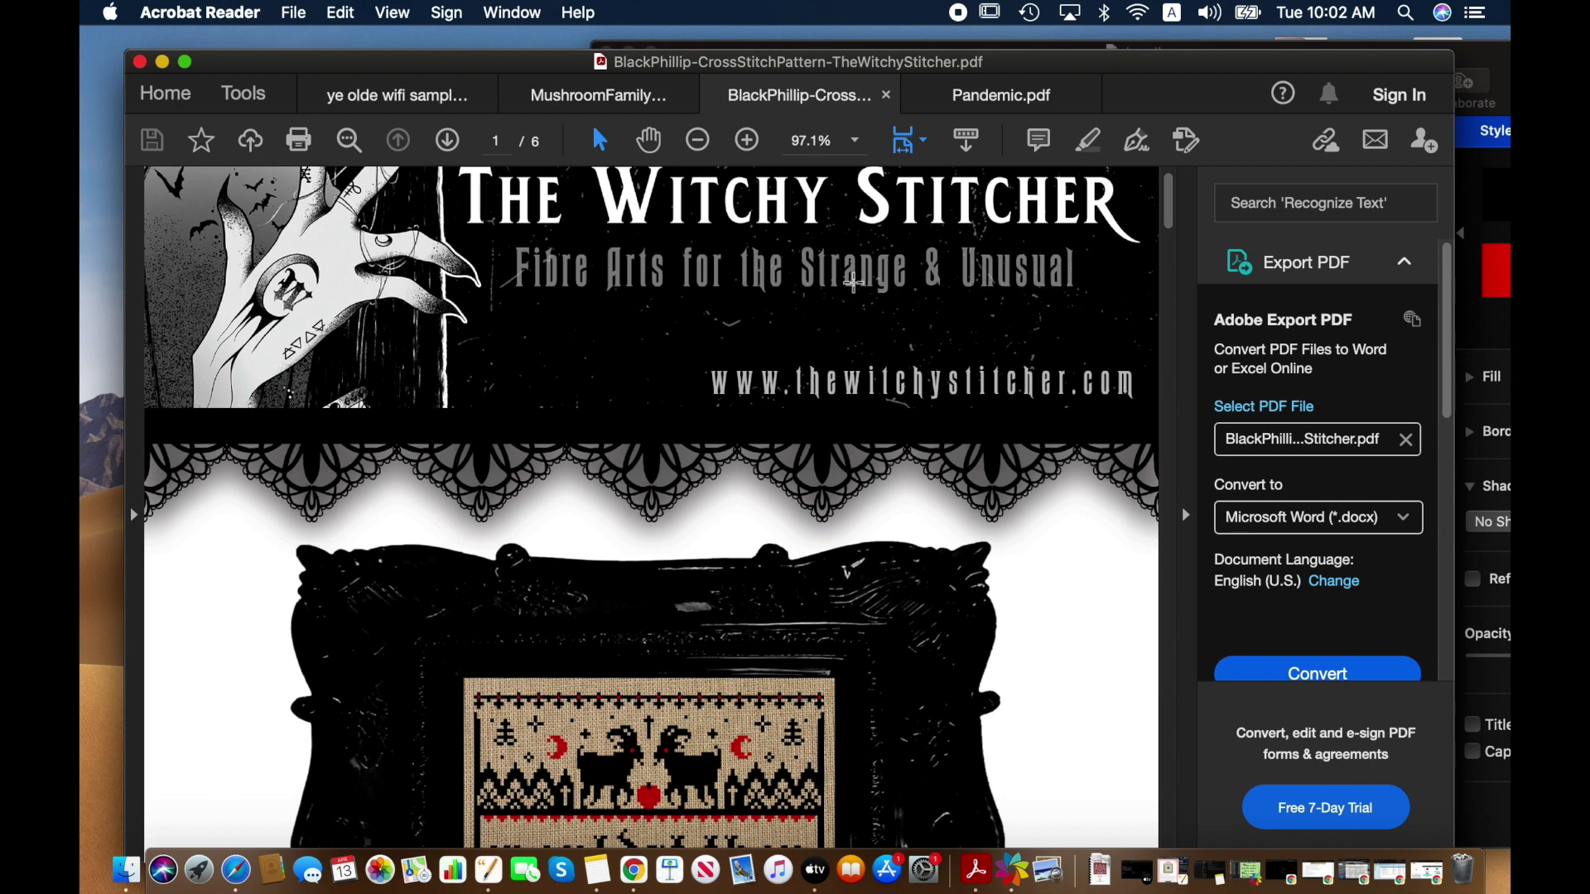
{"action": "scroll", "coordinate": [376, 407], "scroll_direction": "down", "scroll_amount": 5}
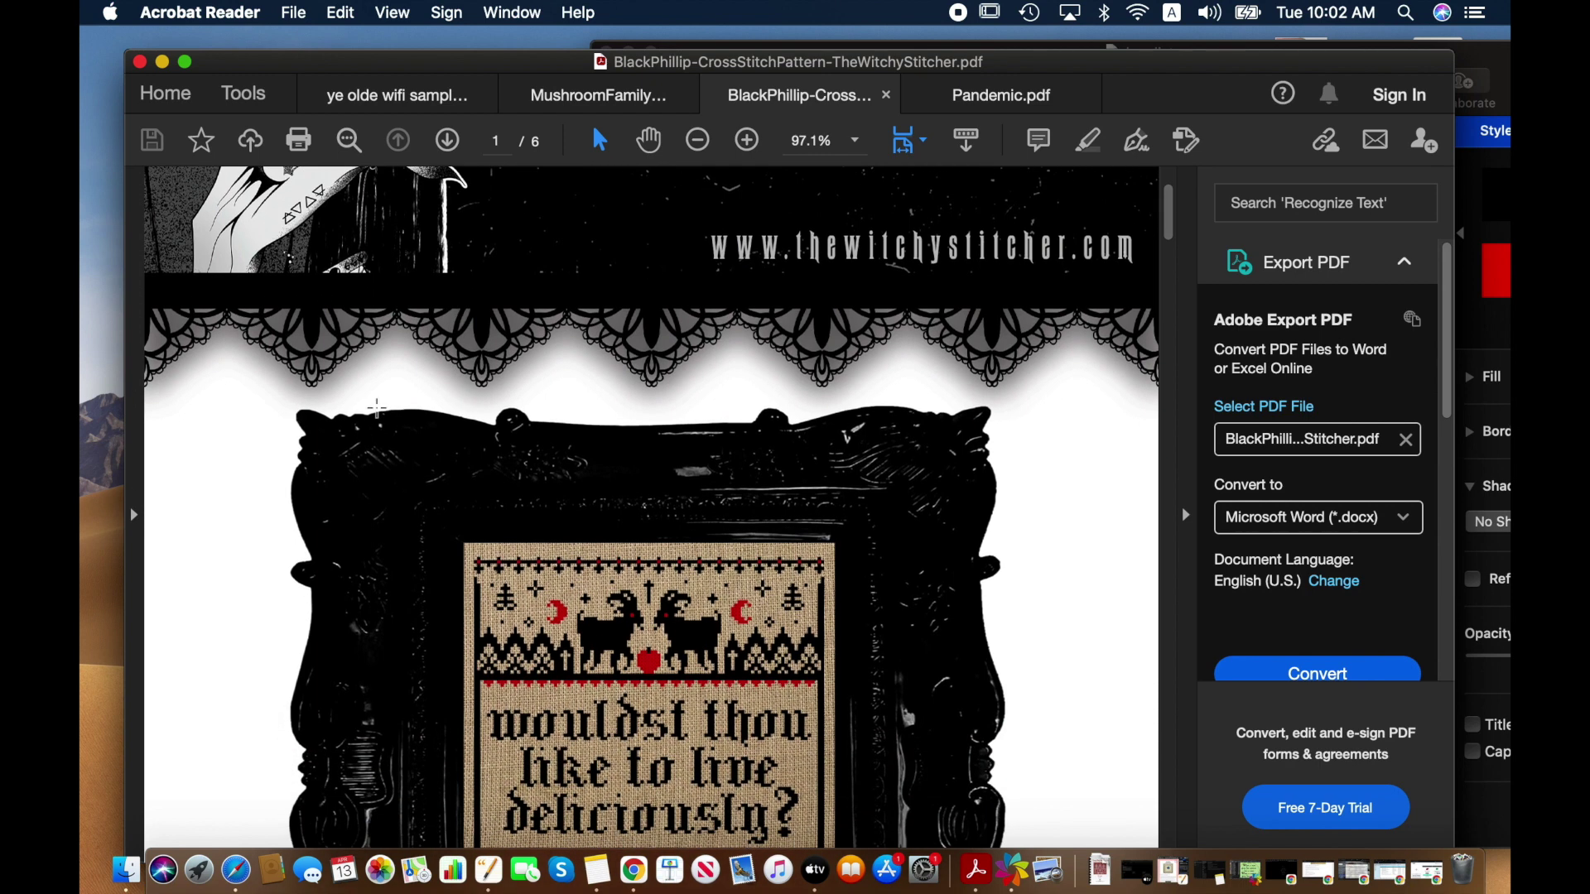
{"action": "scroll", "coordinate": [377, 408], "scroll_direction": "down", "scroll_amount": 2}
{"action": "scroll", "coordinate": [329, 507], "scroll_direction": "down", "scroll_amount": 8}
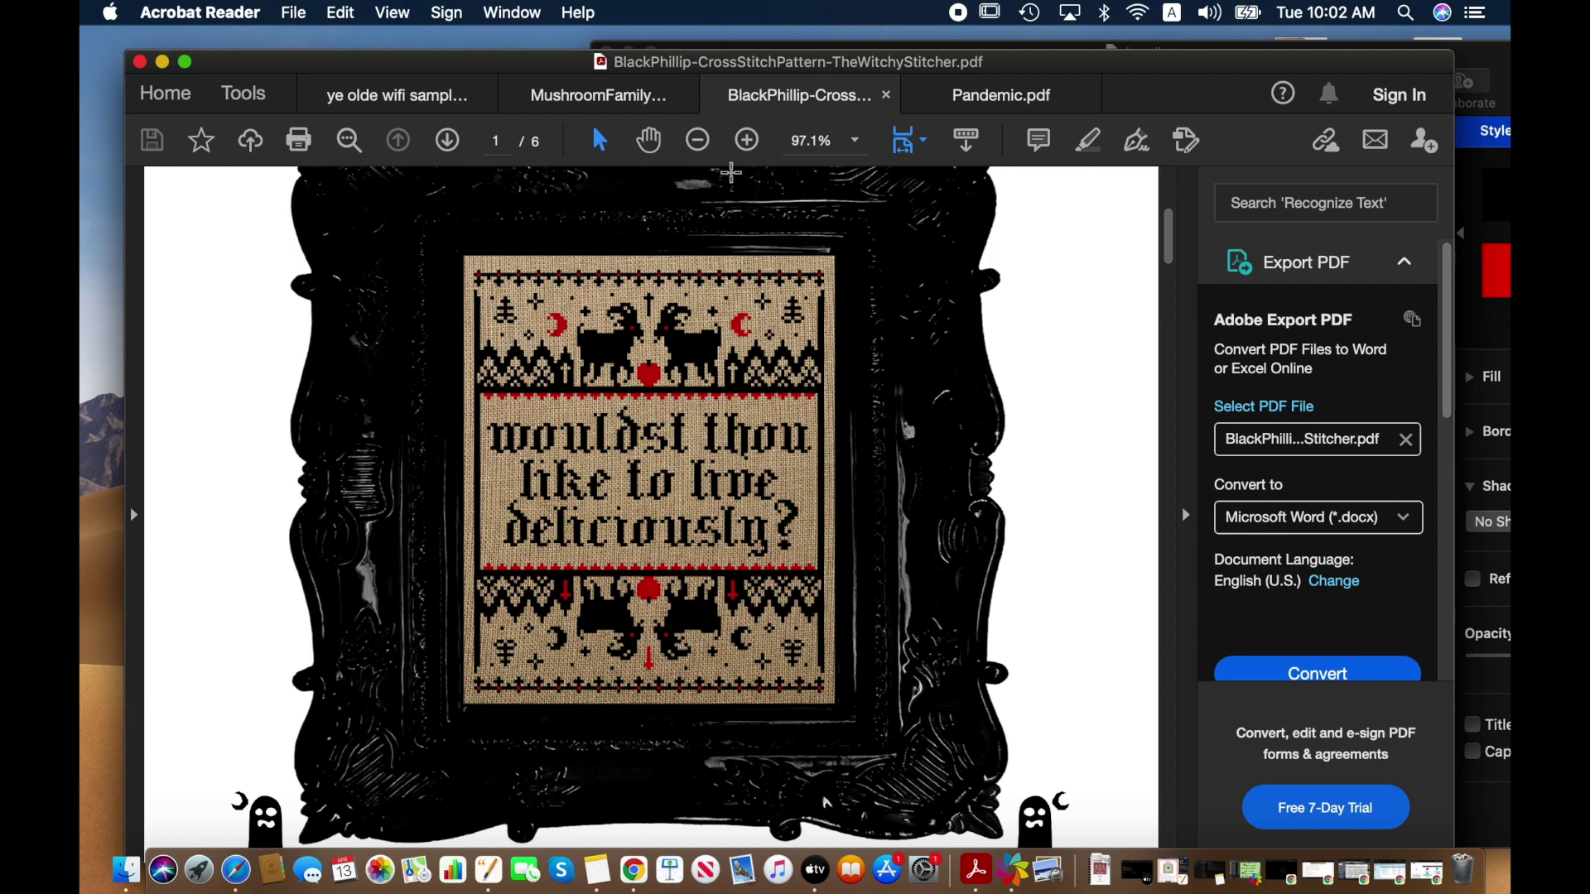
- Enlarge the Black Phillip cover page to 200% and bring the goat motif and lettering fully into view
{"action": "left_click", "coordinate": [747, 141]}
{"action": "left_click", "coordinate": [747, 140]}
{"action": "left_click", "coordinate": [747, 140]}
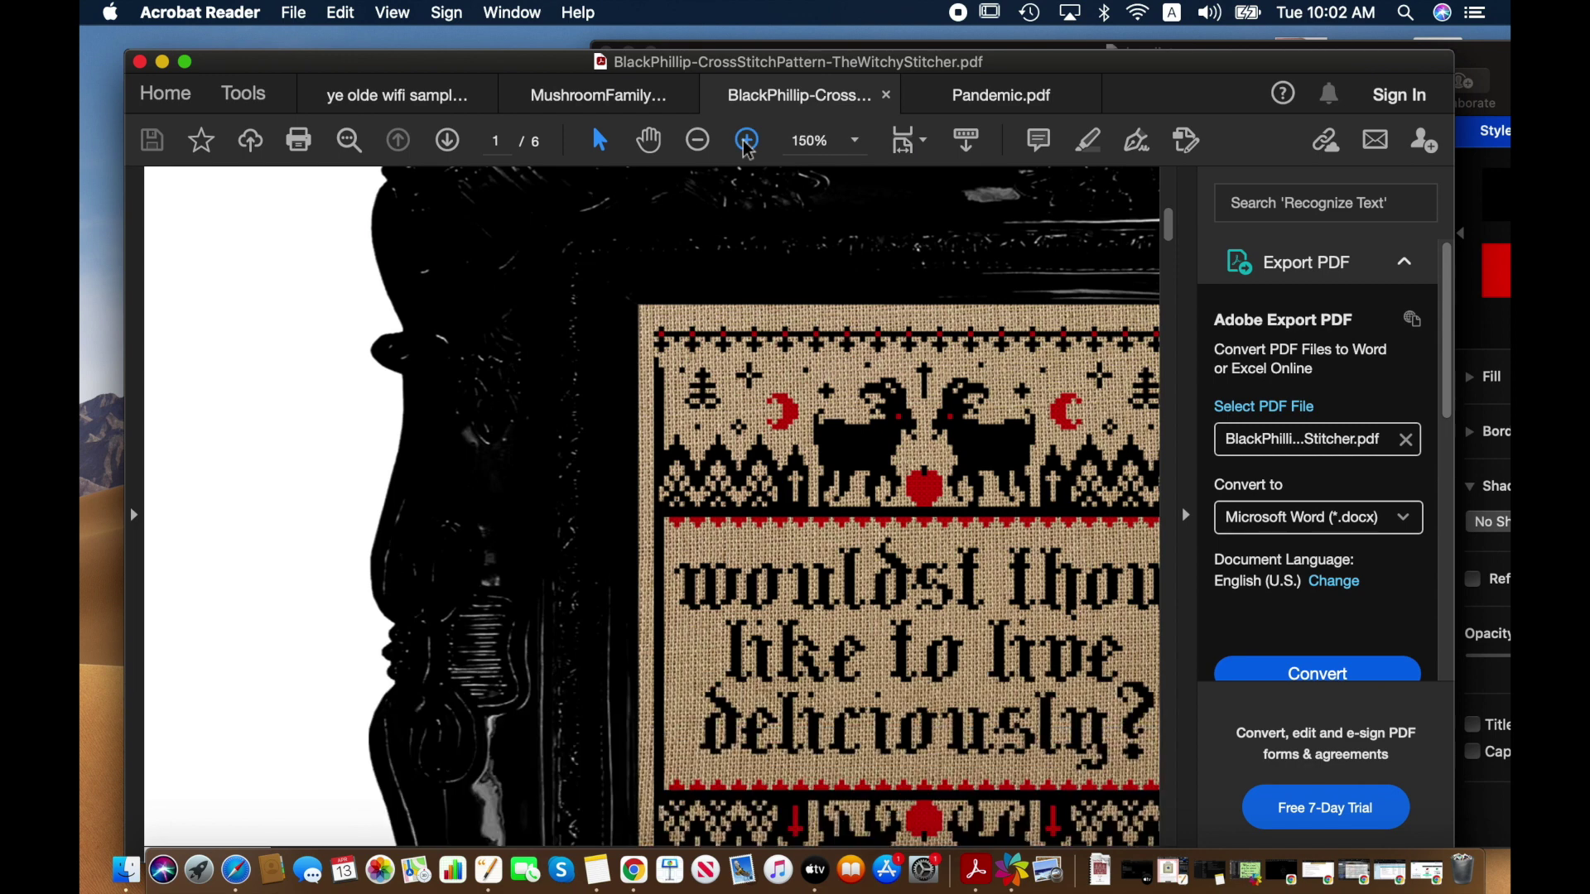
{"action": "left_click", "coordinate": [747, 141]}
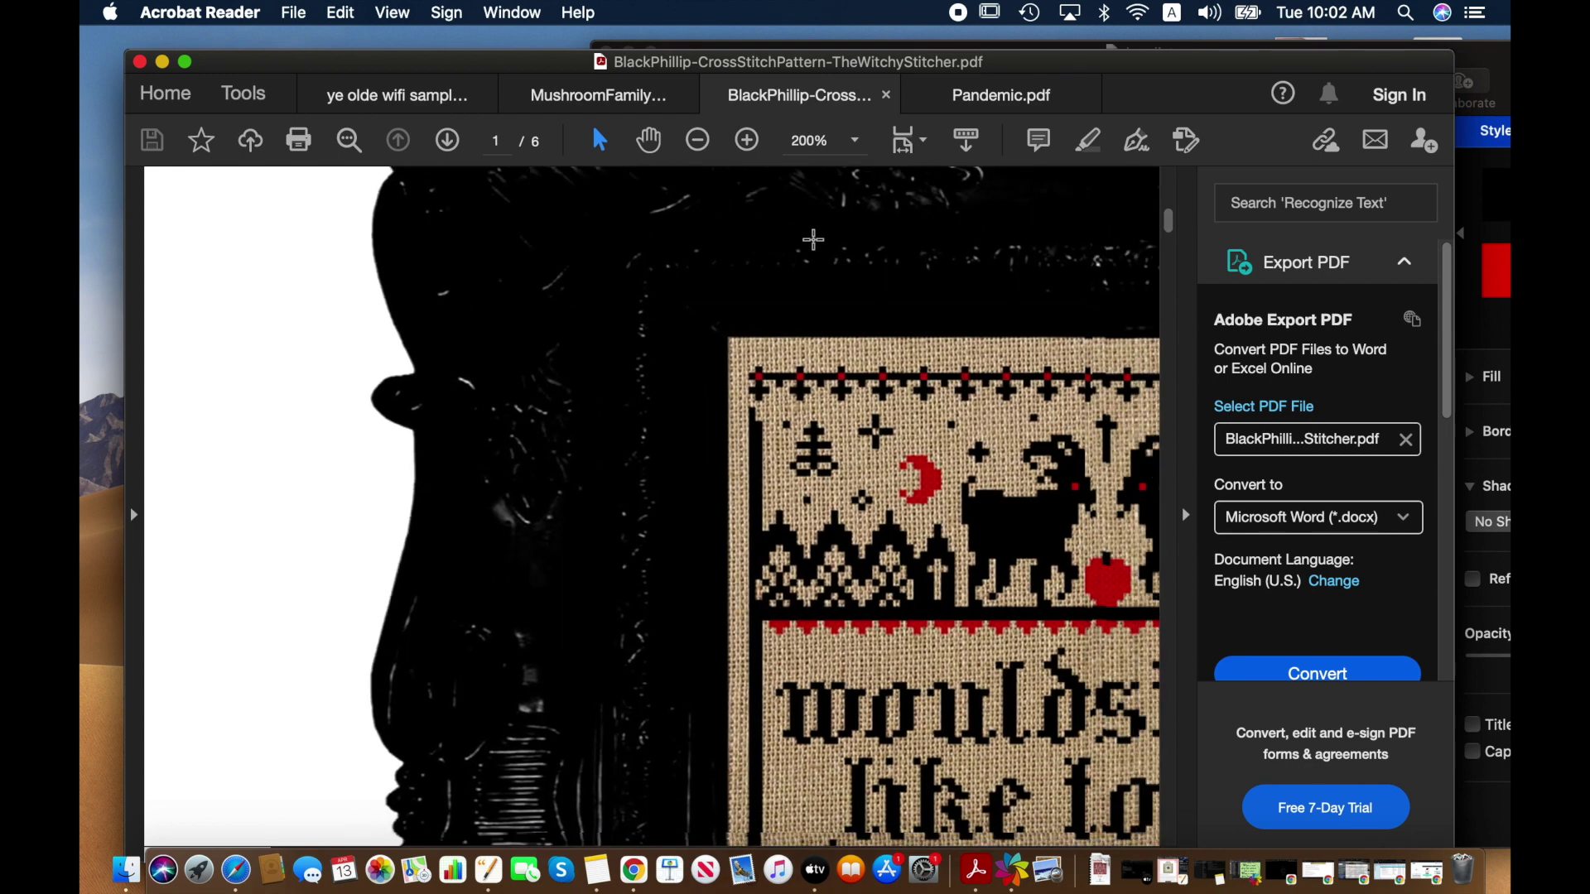
{"action": "scroll", "coordinate": [813, 239], "scroll_direction": "right", "scroll_amount": 1}
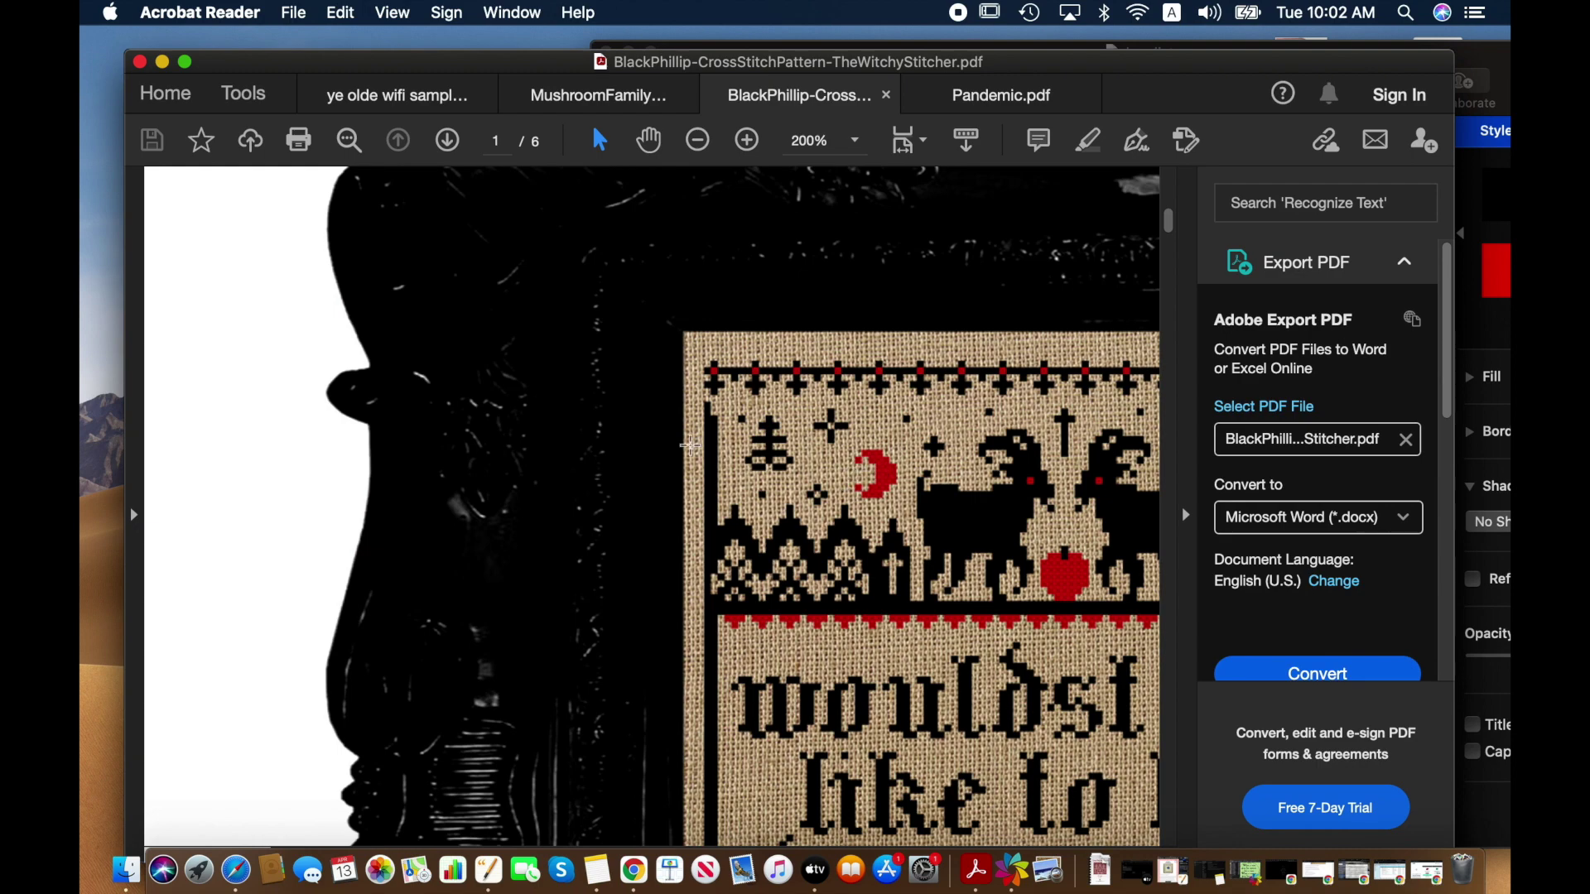
{"action": "scroll", "coordinate": [690, 445], "scroll_direction": "right", "scroll_amount": 5}
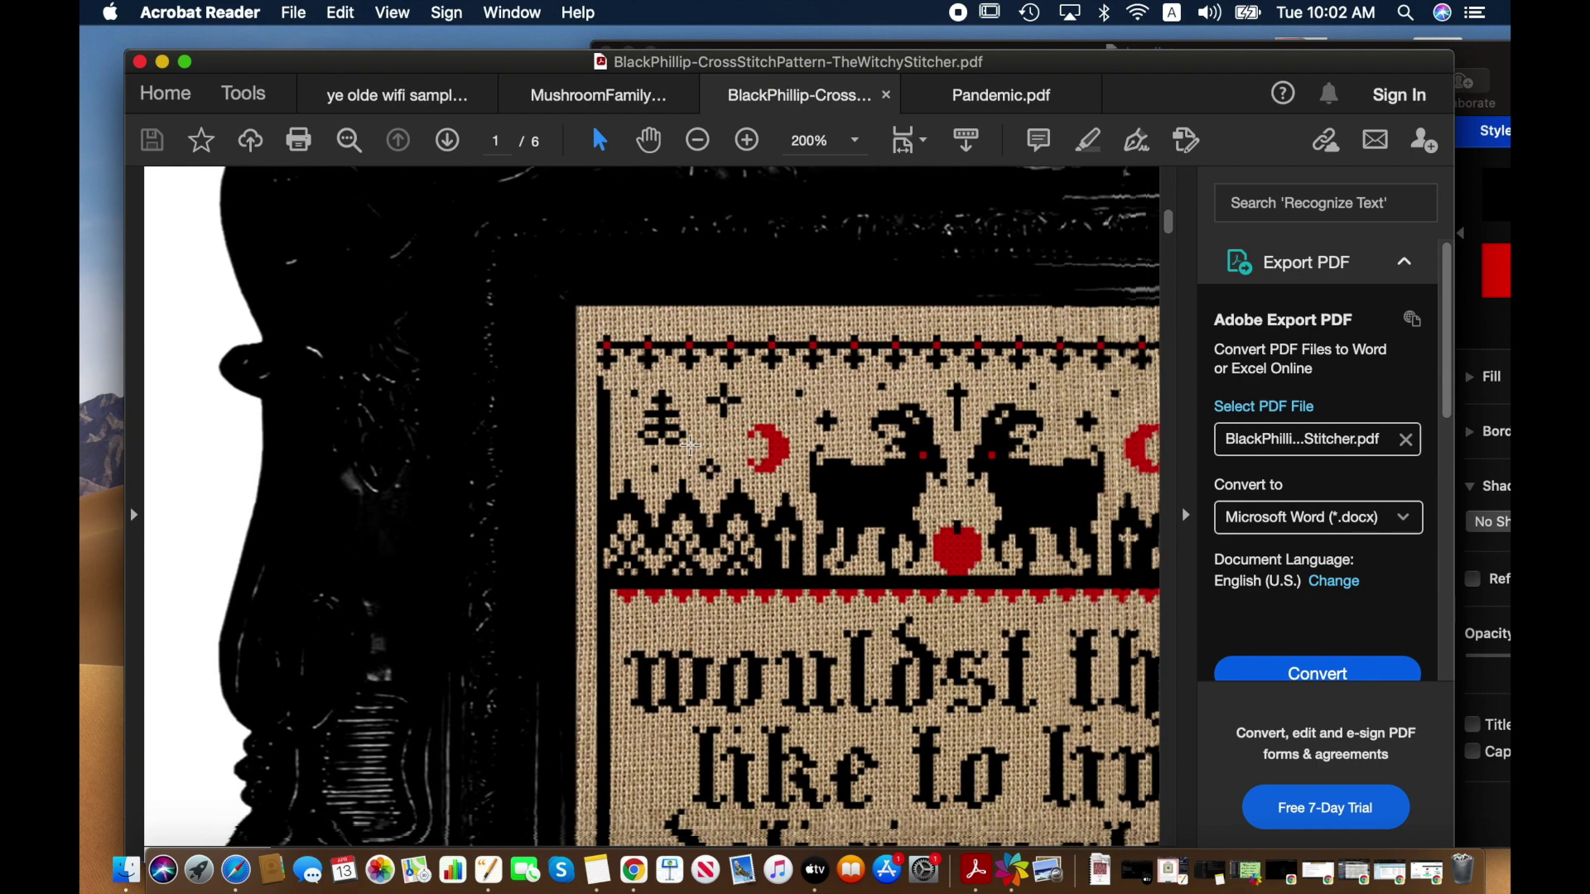
{"action": "scroll", "coordinate": [691, 445], "scroll_direction": "right", "scroll_amount": 4}
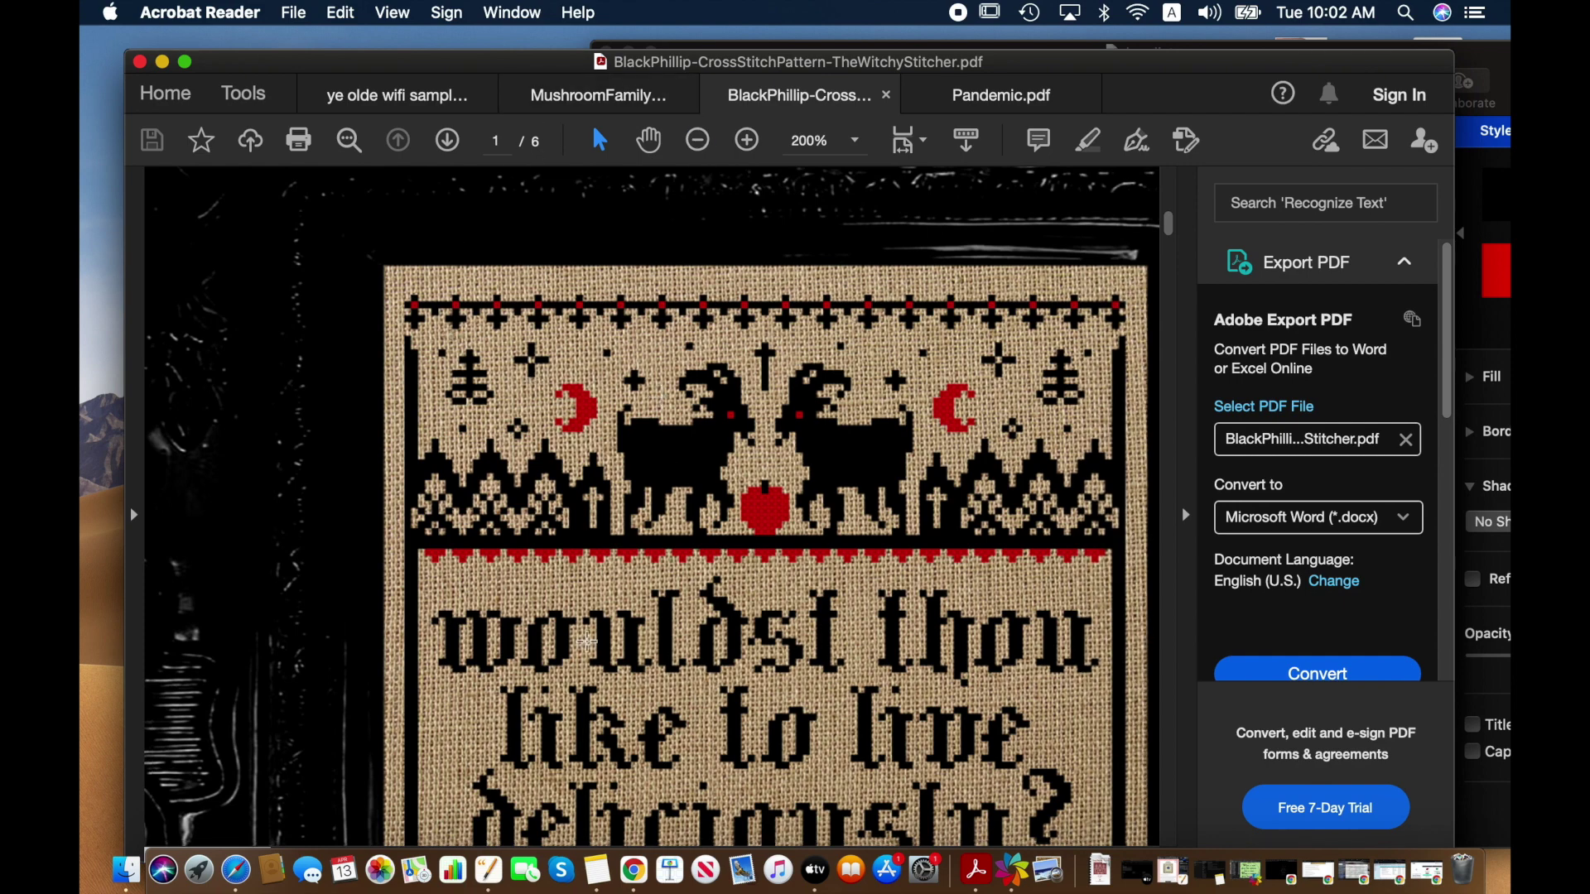
- Reduce the Black Phillip cover page to 97.1% and view the whole framed design down to the pattern title beneath it
{"action": "left_click", "coordinate": [697, 142]}
{"action": "left_click", "coordinate": [697, 143]}
{"action": "left_click", "coordinate": [697, 142]}
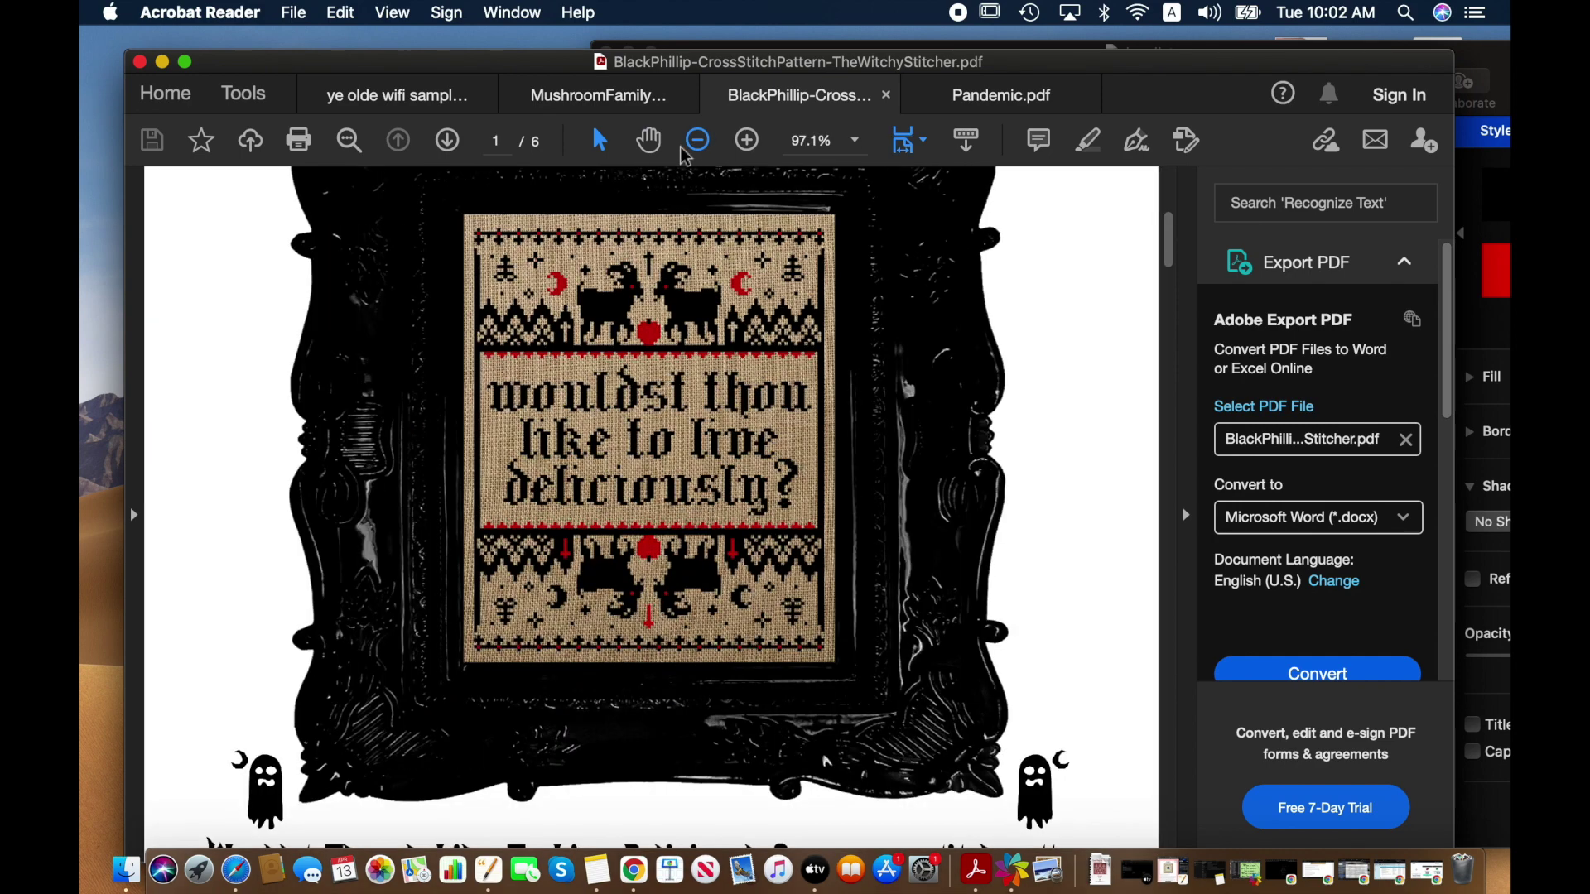
{"action": "scroll", "coordinate": [993, 435], "scroll_direction": "down", "scroll_amount": 2}
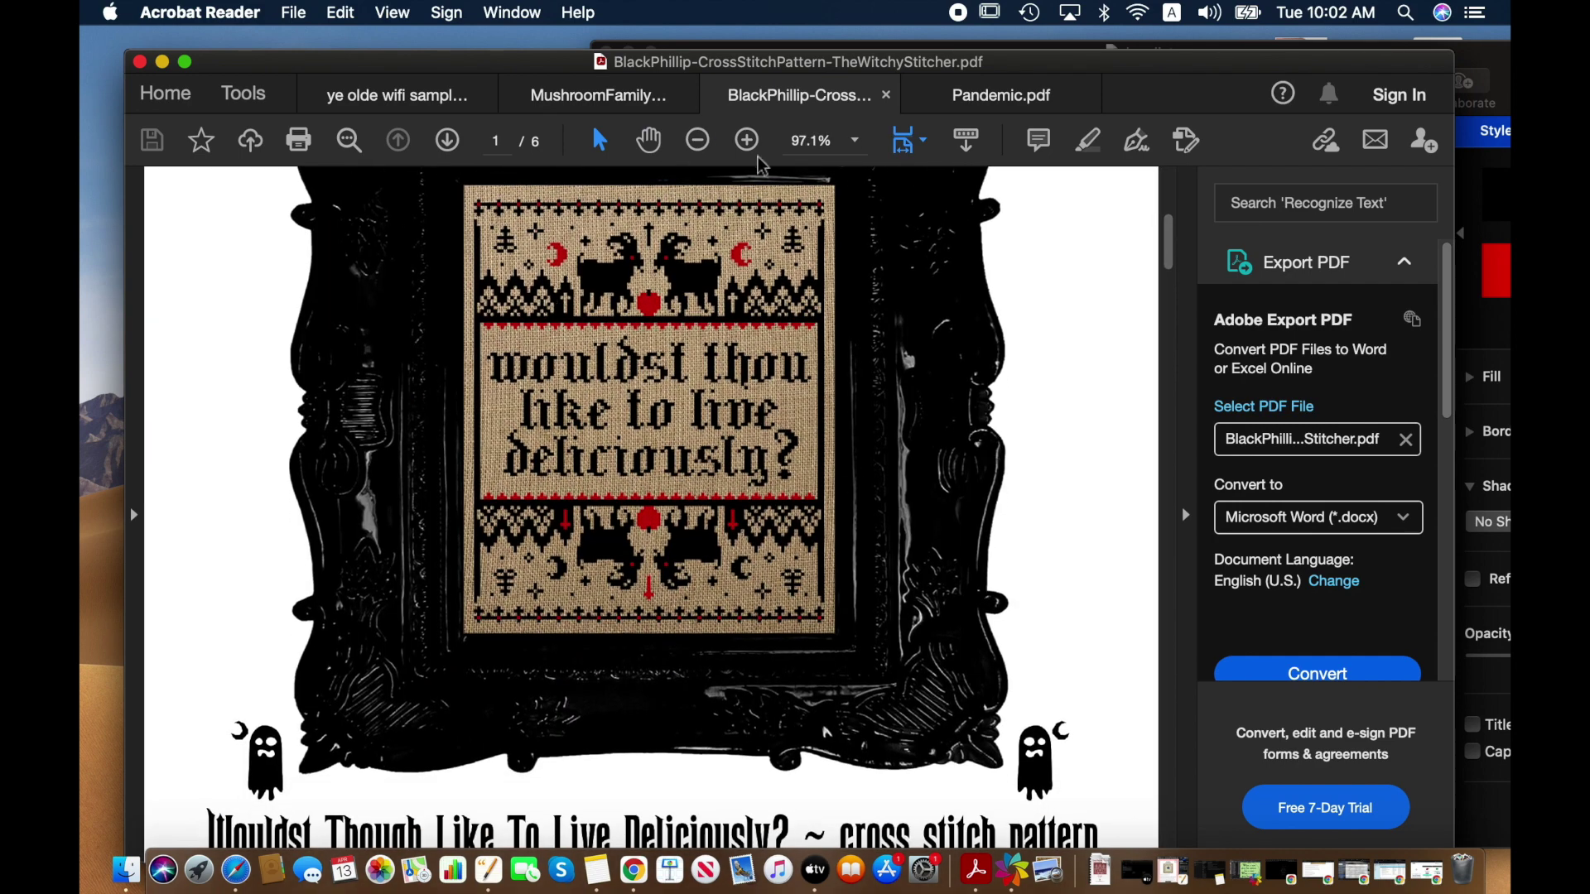
{"action": "scroll", "coordinate": [445, 417], "scroll_direction": "down", "scroll_amount": 3}
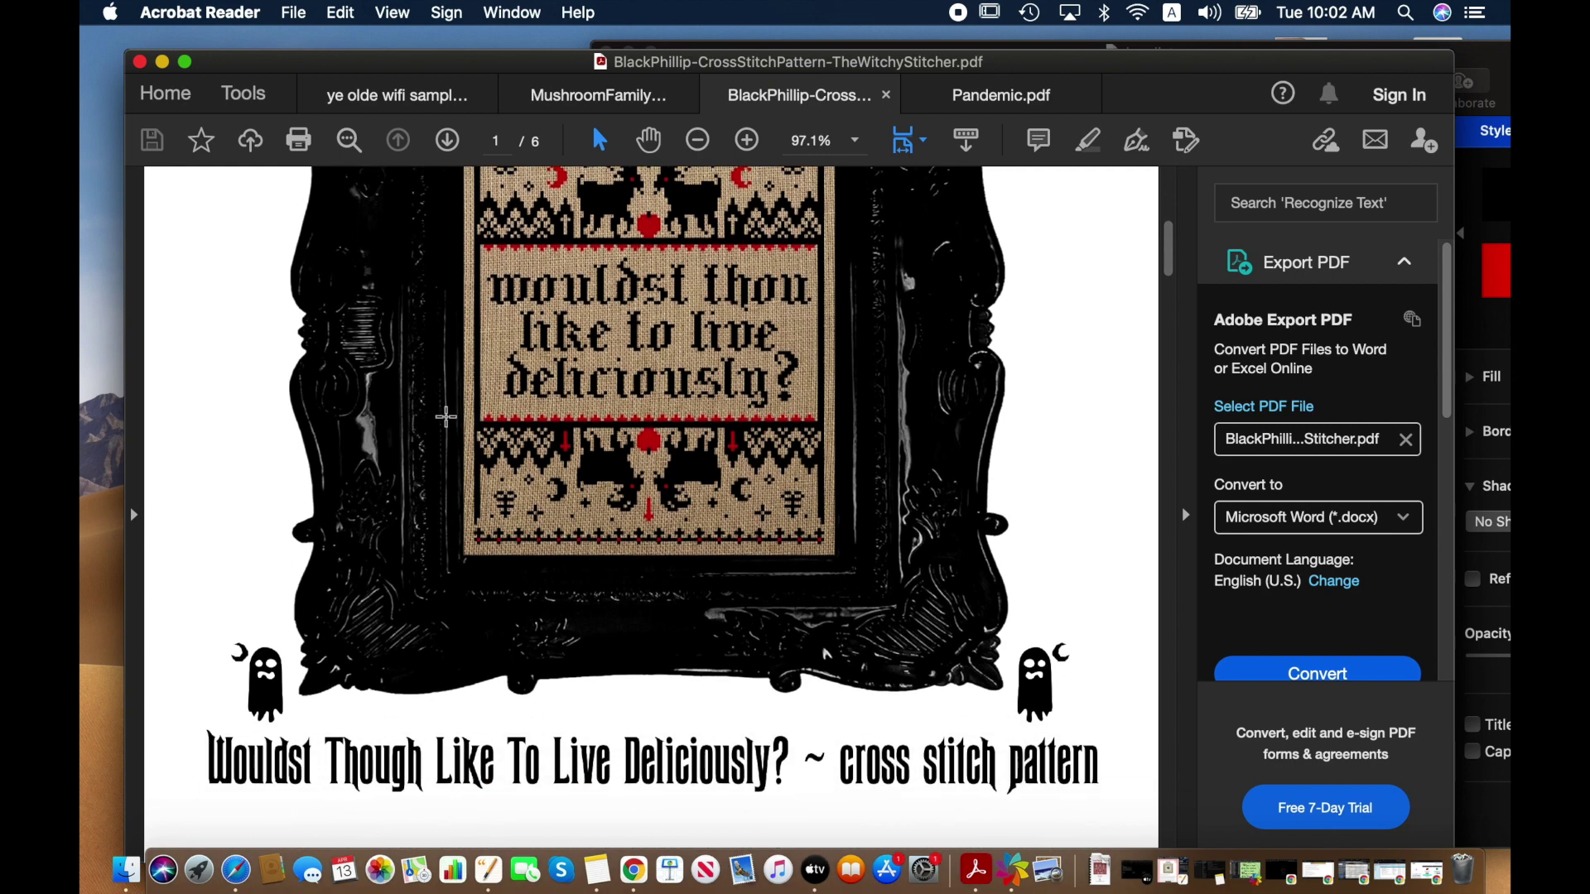
{"action": "scroll", "coordinate": [445, 417], "scroll_direction": "down", "scroll_amount": 1}
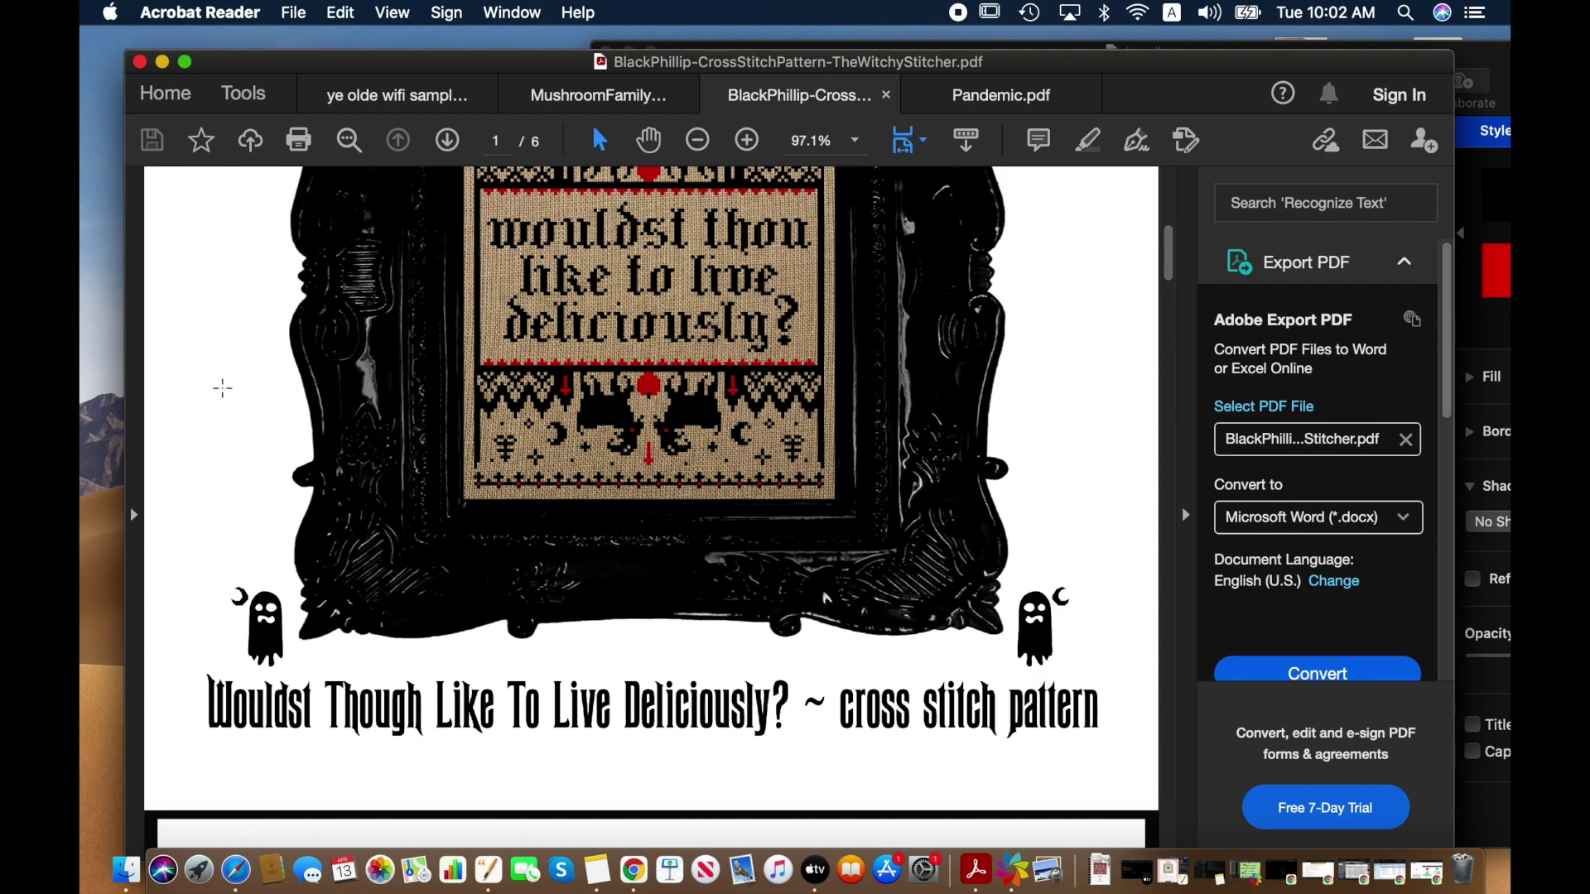
- Return to the Witchy Stitcher banner on page 1 and look over the lace border and framed goat design
{"action": "scroll", "coordinate": [221, 384], "scroll_direction": "up", "scroll_amount": 10}
{"action": "scroll", "coordinate": [222, 389], "scroll_direction": "up", "scroll_amount": 3}
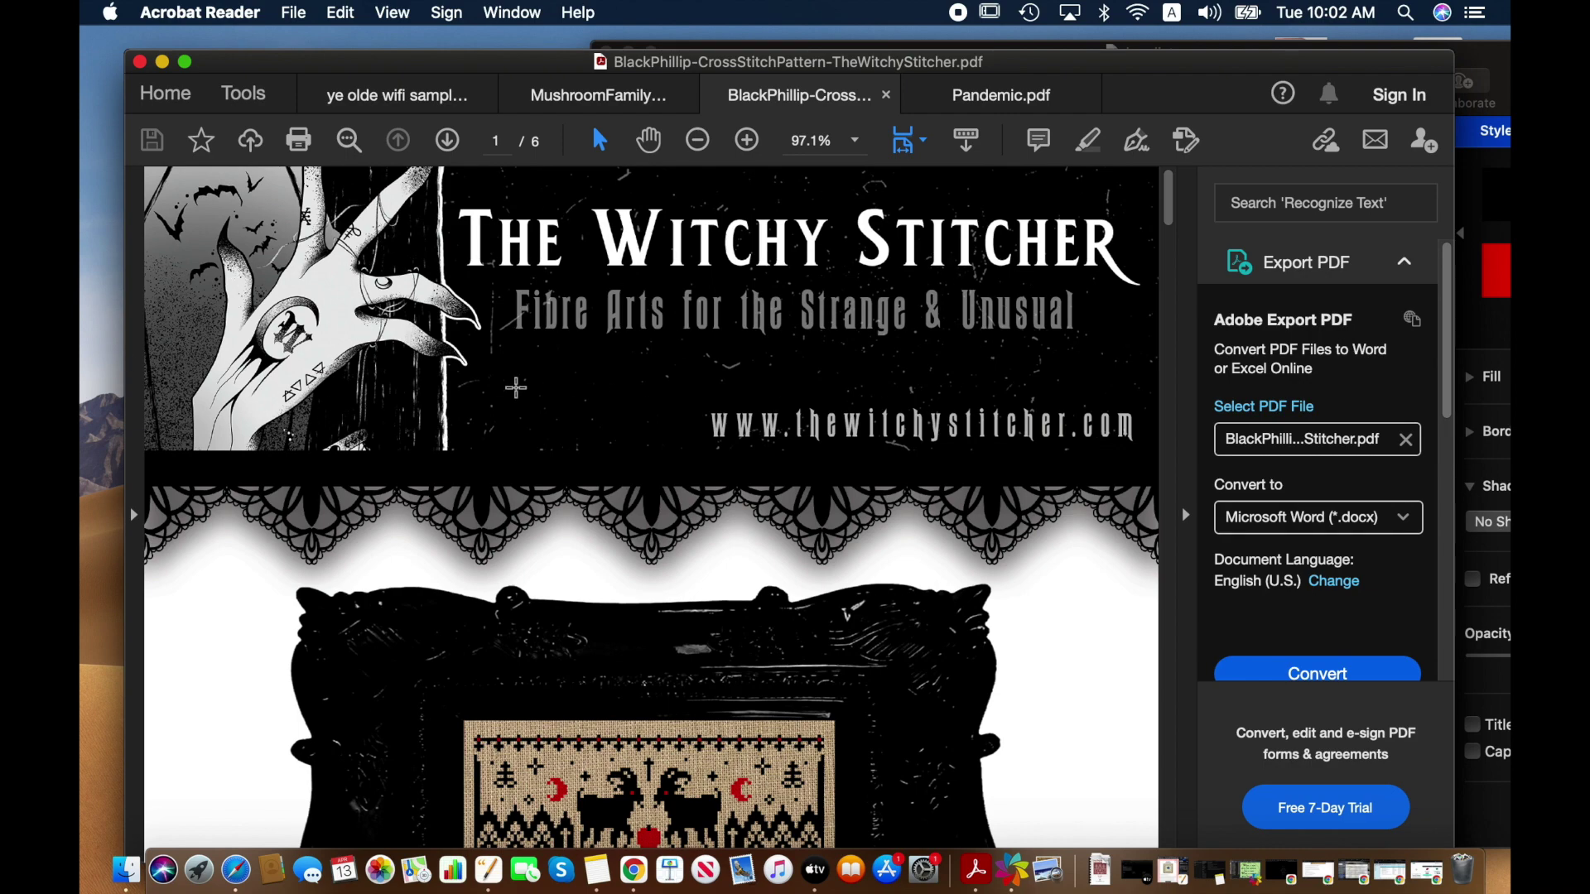
{"action": "scroll", "coordinate": [482, 675], "scroll_direction": "down", "scroll_amount": 5}
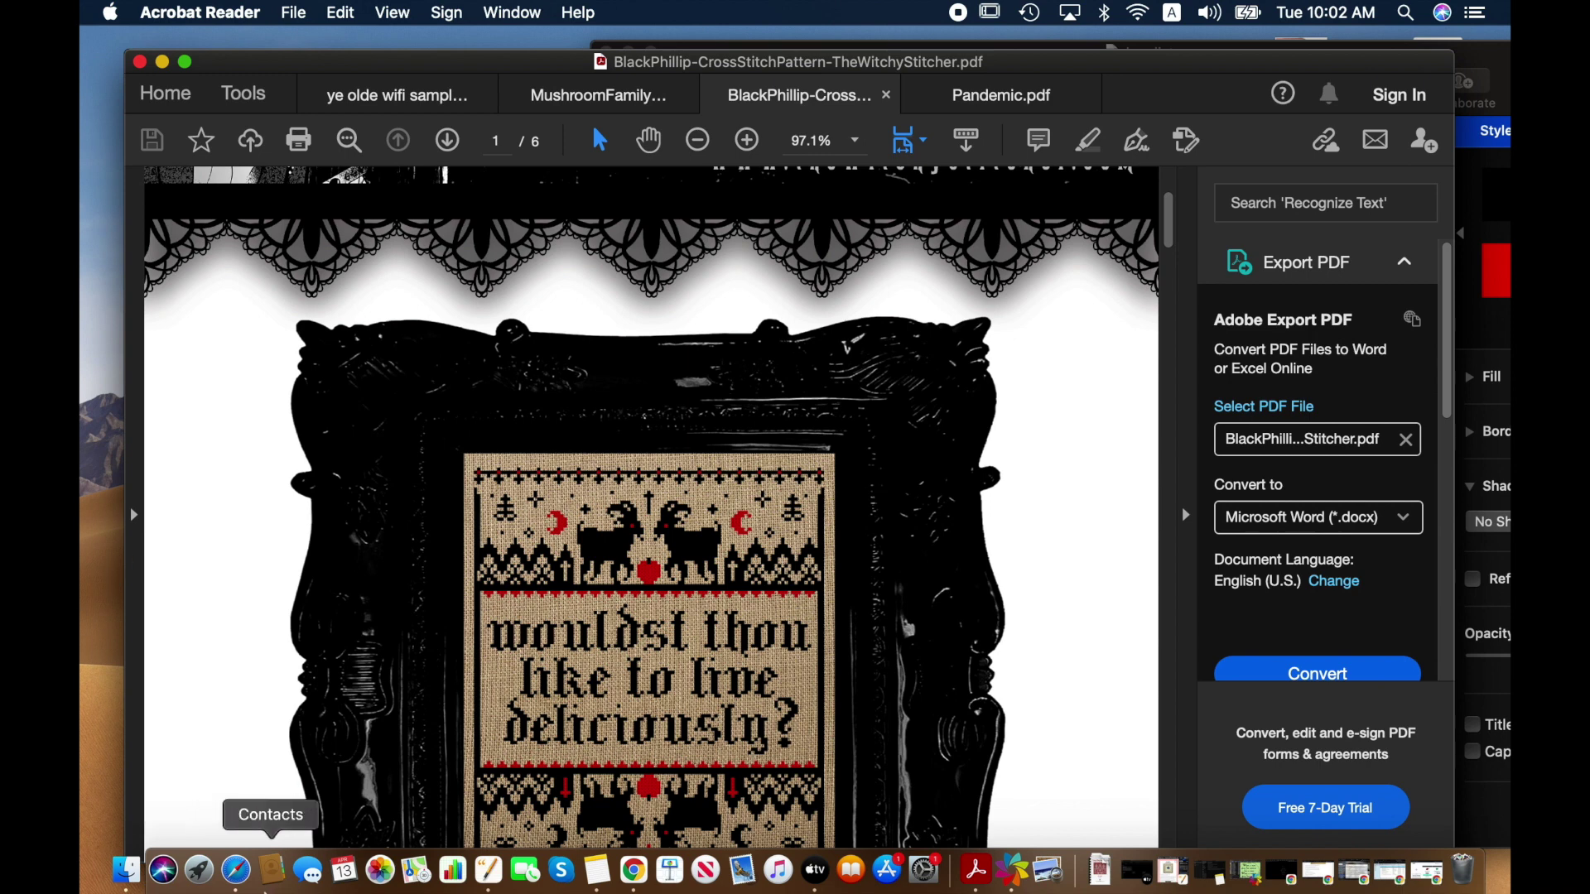
- Switch to the Pandemic.pdf document and look over the sampler picture from the Long Dog Samplers heading to its lower edge and back
{"action": "left_click", "coordinate": [969, 100]}
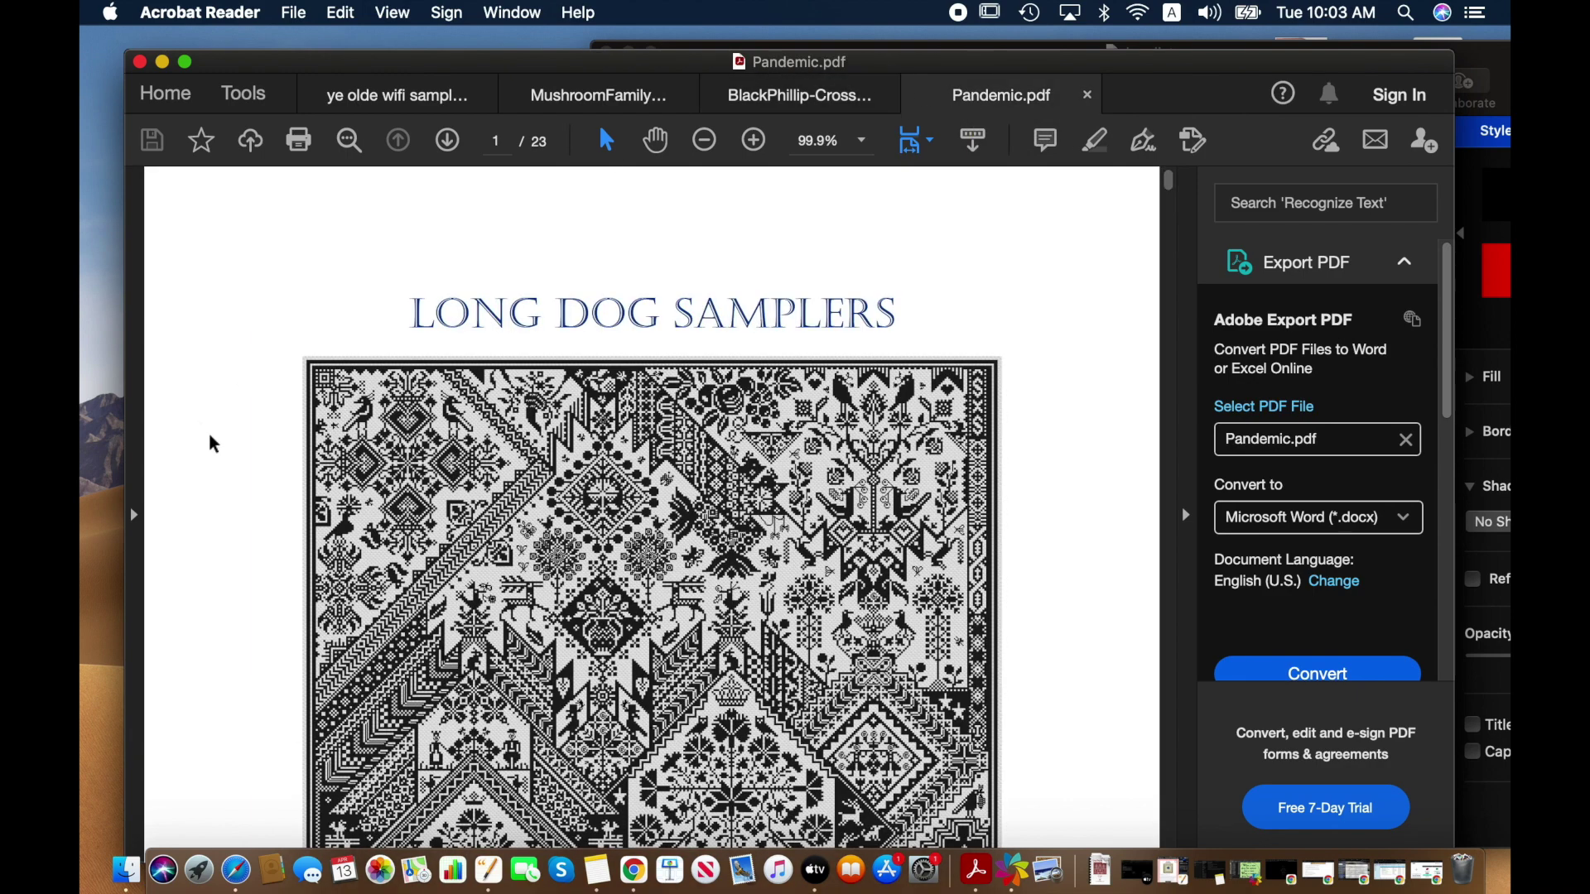
{"action": "scroll", "coordinate": [210, 436], "scroll_direction": "down", "scroll_amount": 2}
{"action": "scroll", "coordinate": [211, 436], "scroll_direction": "up", "scroll_amount": 2}
{"action": "scroll", "coordinate": [487, 288], "scroll_direction": "down", "scroll_amount": 4}
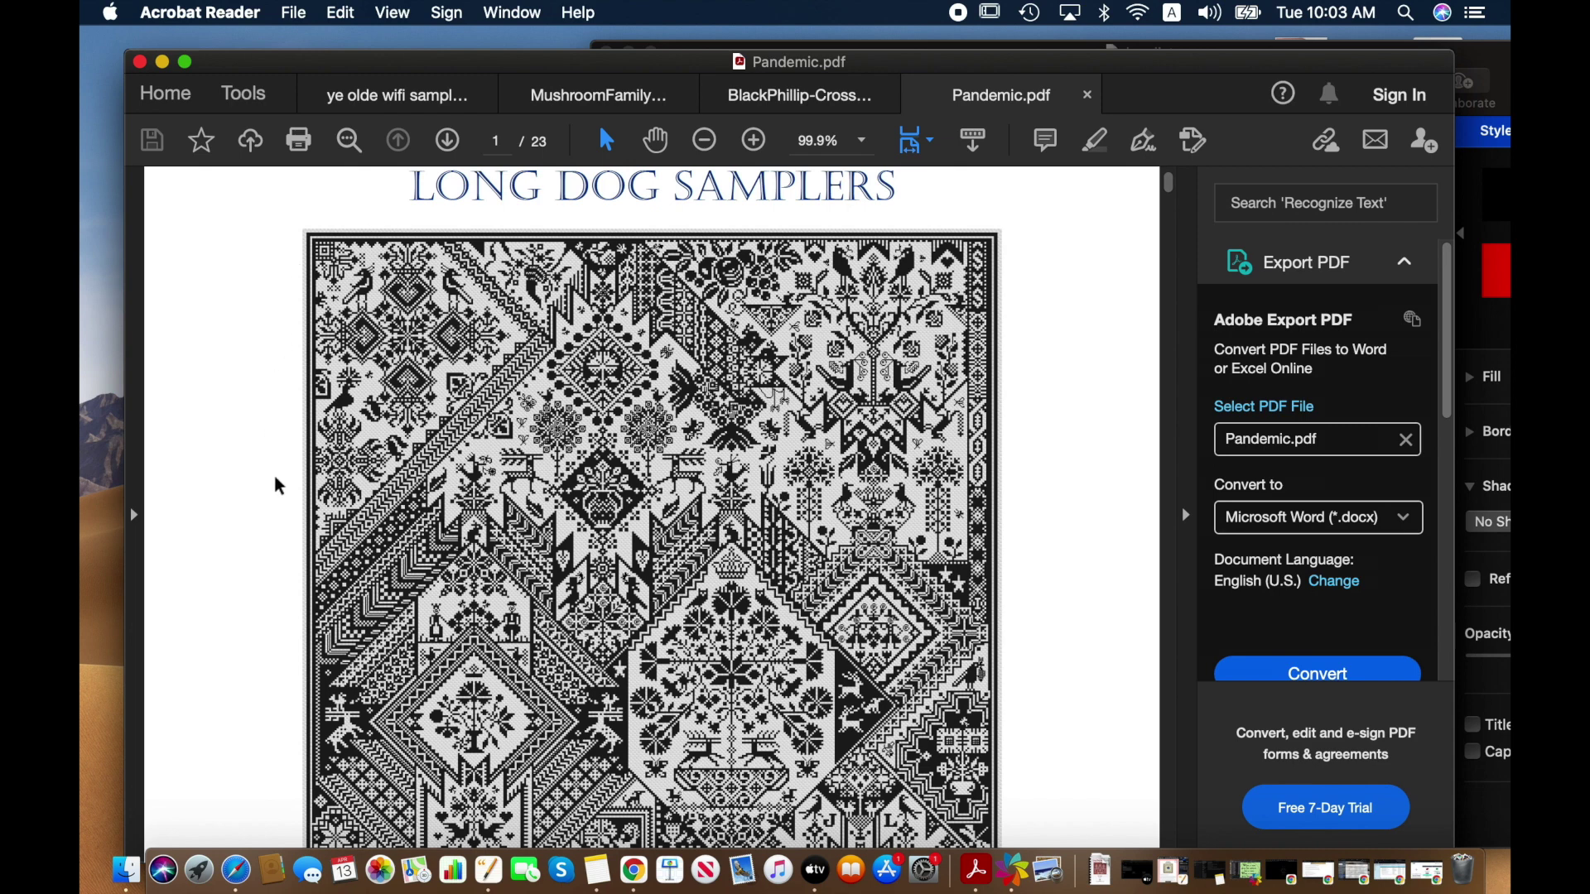
{"action": "scroll", "coordinate": [278, 486], "scroll_direction": "down", "scroll_amount": 3}
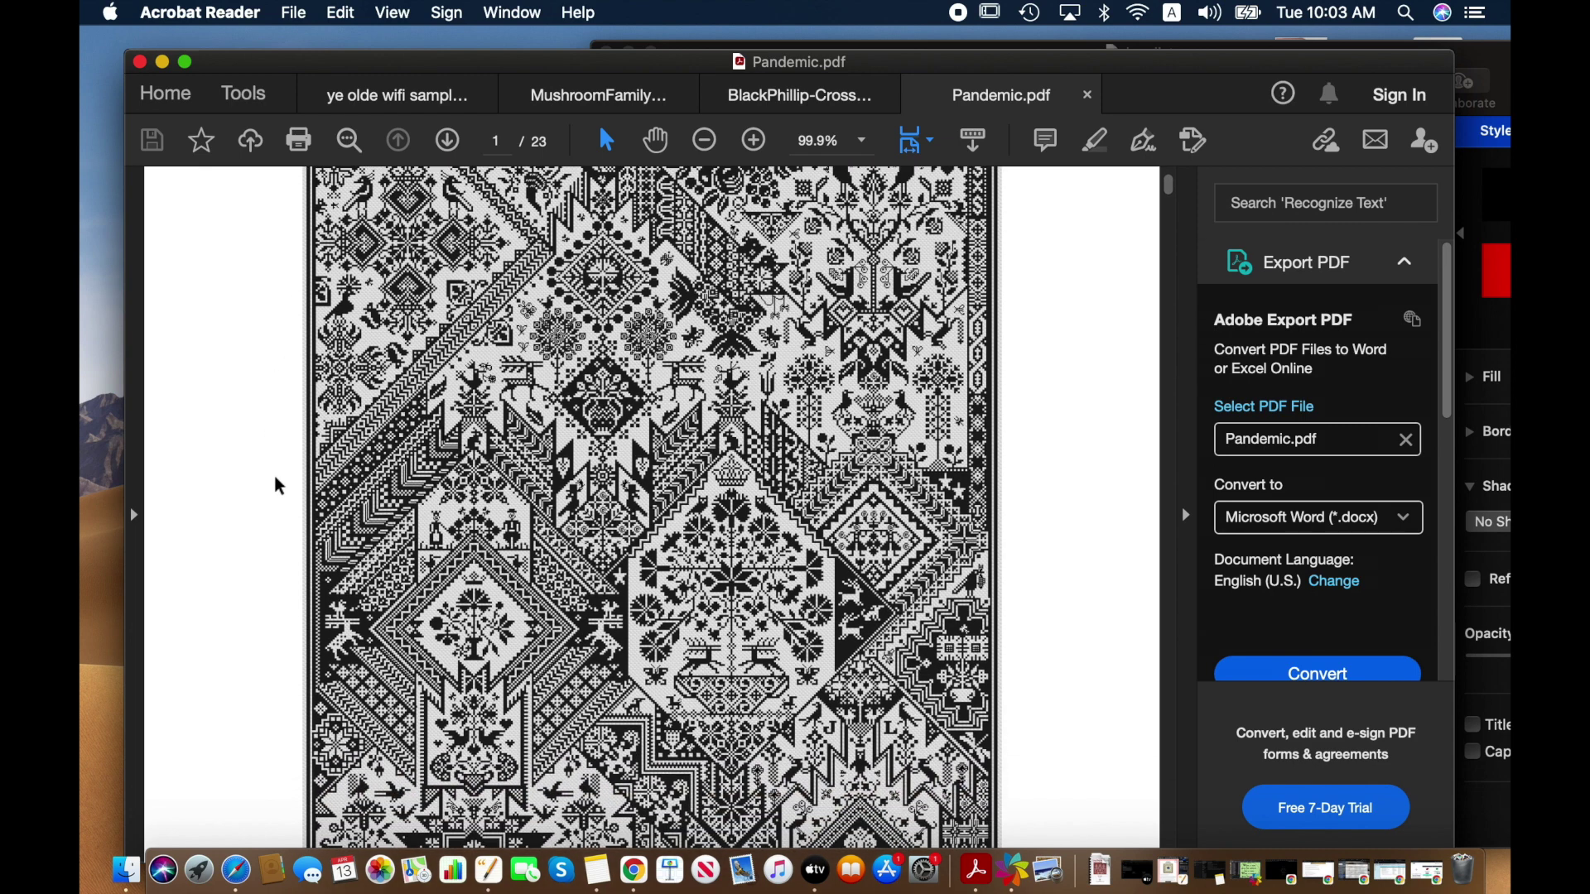
{"action": "scroll", "coordinate": [277, 486], "scroll_direction": "down", "scroll_amount": 5}
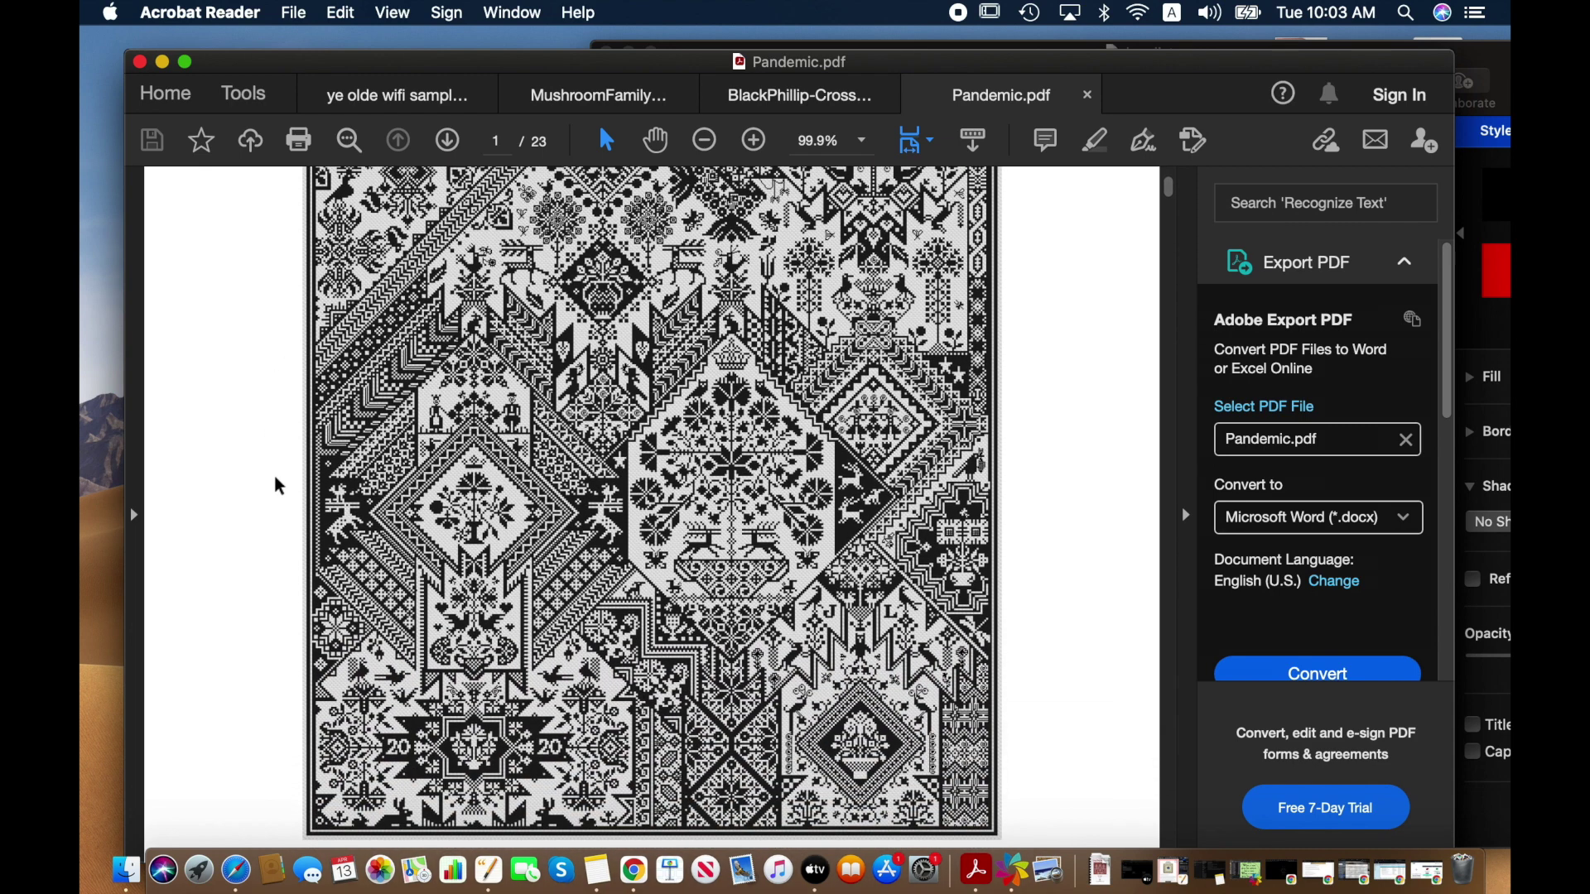
{"action": "scroll", "coordinate": [277, 486], "scroll_direction": "up", "scroll_amount": 10}
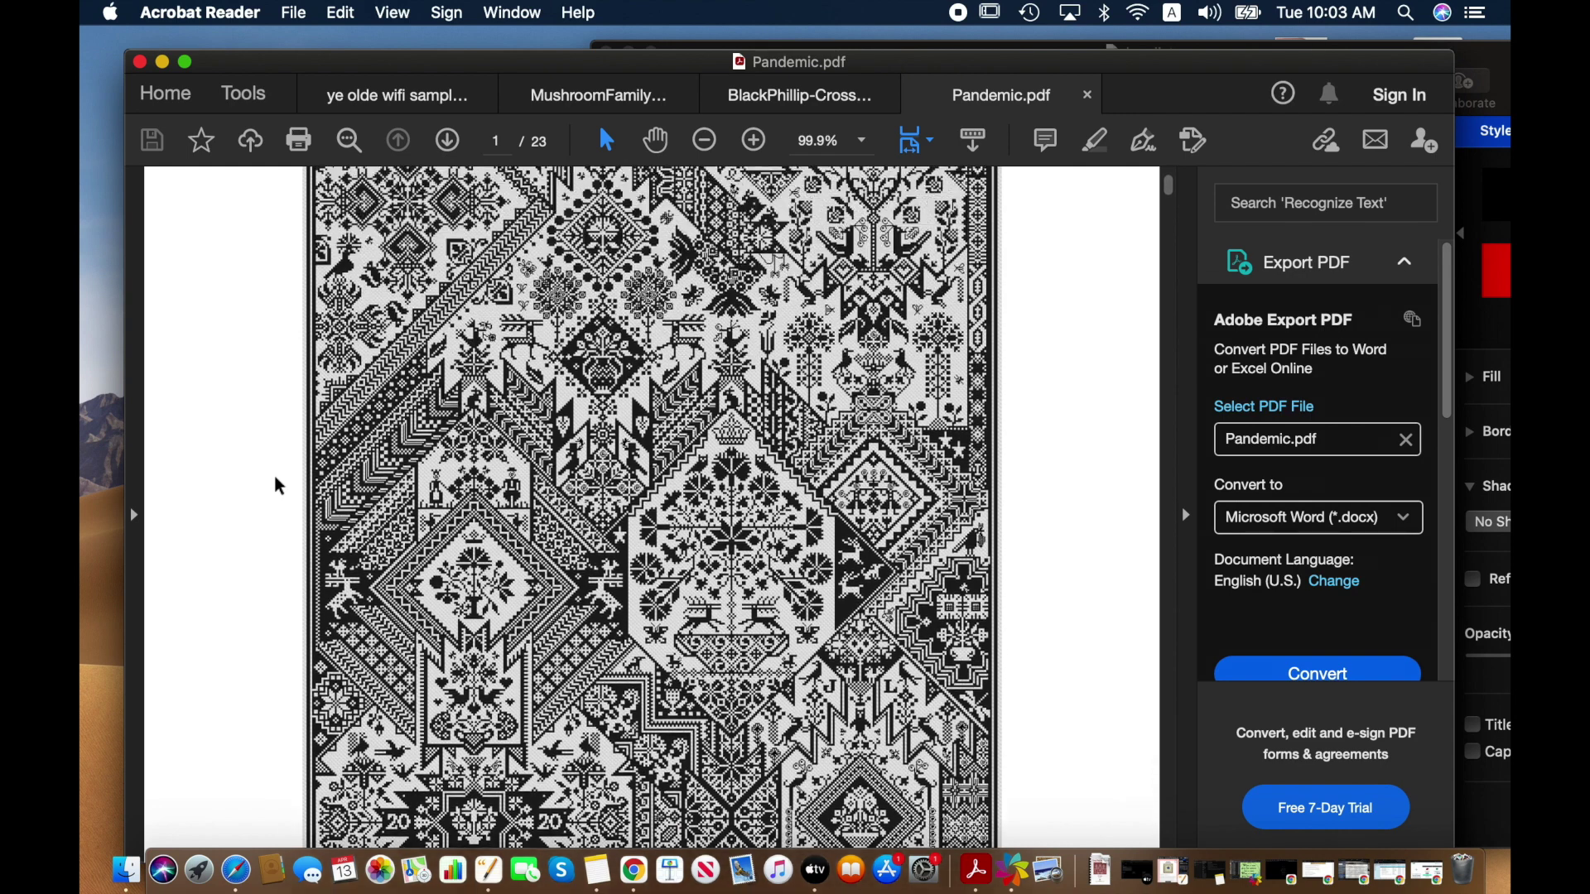
{"action": "scroll", "coordinate": [277, 486], "scroll_direction": "up", "scroll_amount": 1}
{"action": "scroll", "coordinate": [277, 486], "scroll_direction": "down", "scroll_amount": 1}
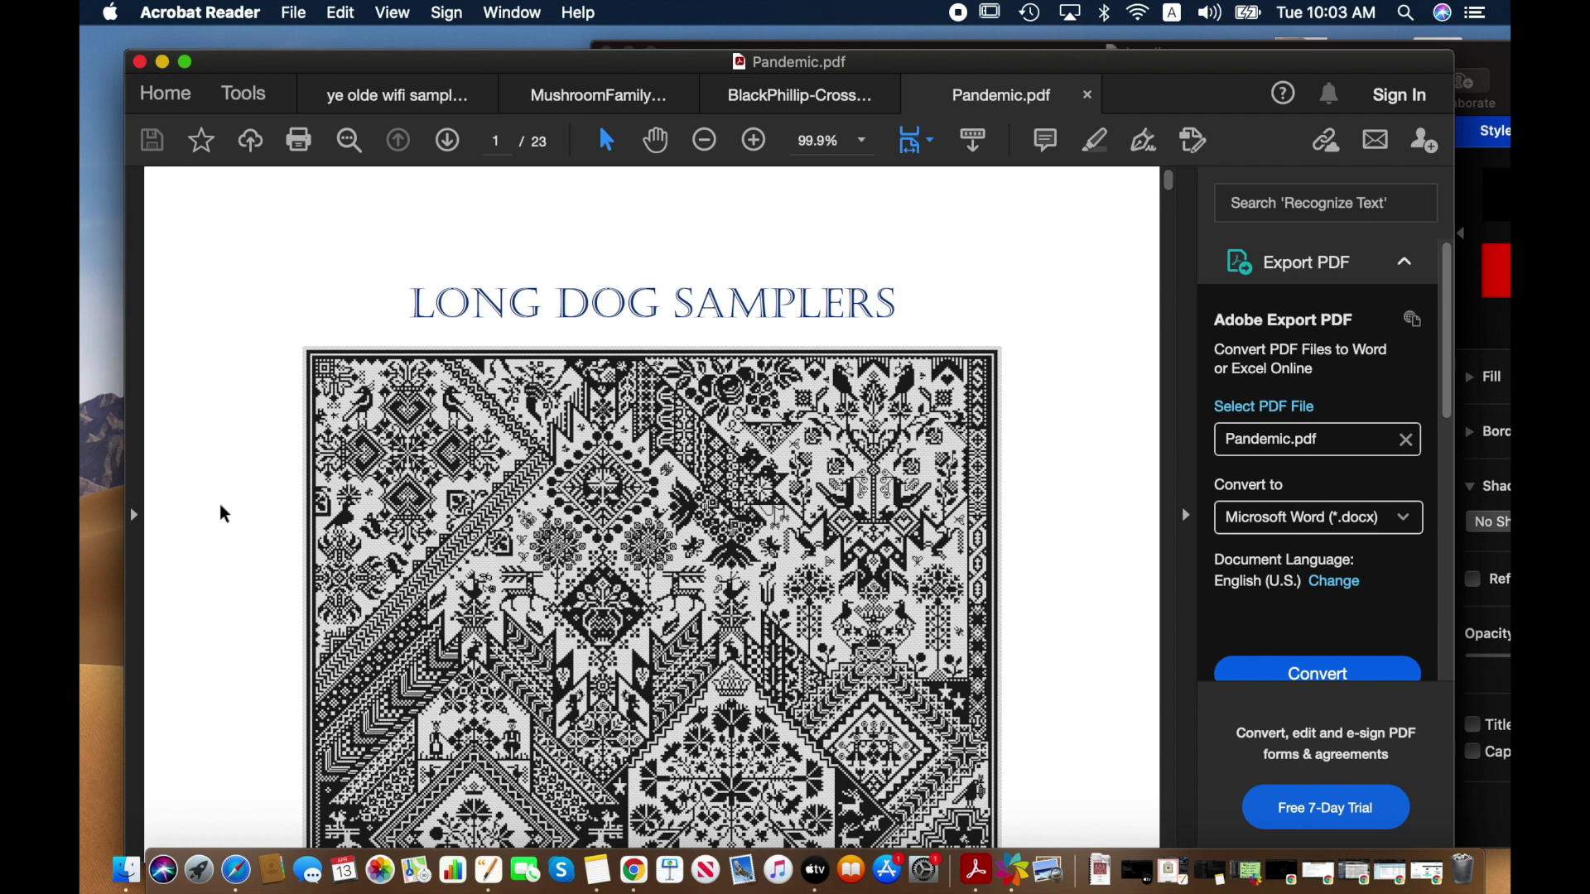
- Review the Pandemic title, stitch size, website and copyright lines below the sampler picture, and return to the start of page 1
{"action": "scroll", "coordinate": [220, 514], "scroll_direction": "down", "scroll_amount": 4}
{"action": "scroll", "coordinate": [170, 685], "scroll_direction": "down", "scroll_amount": 4}
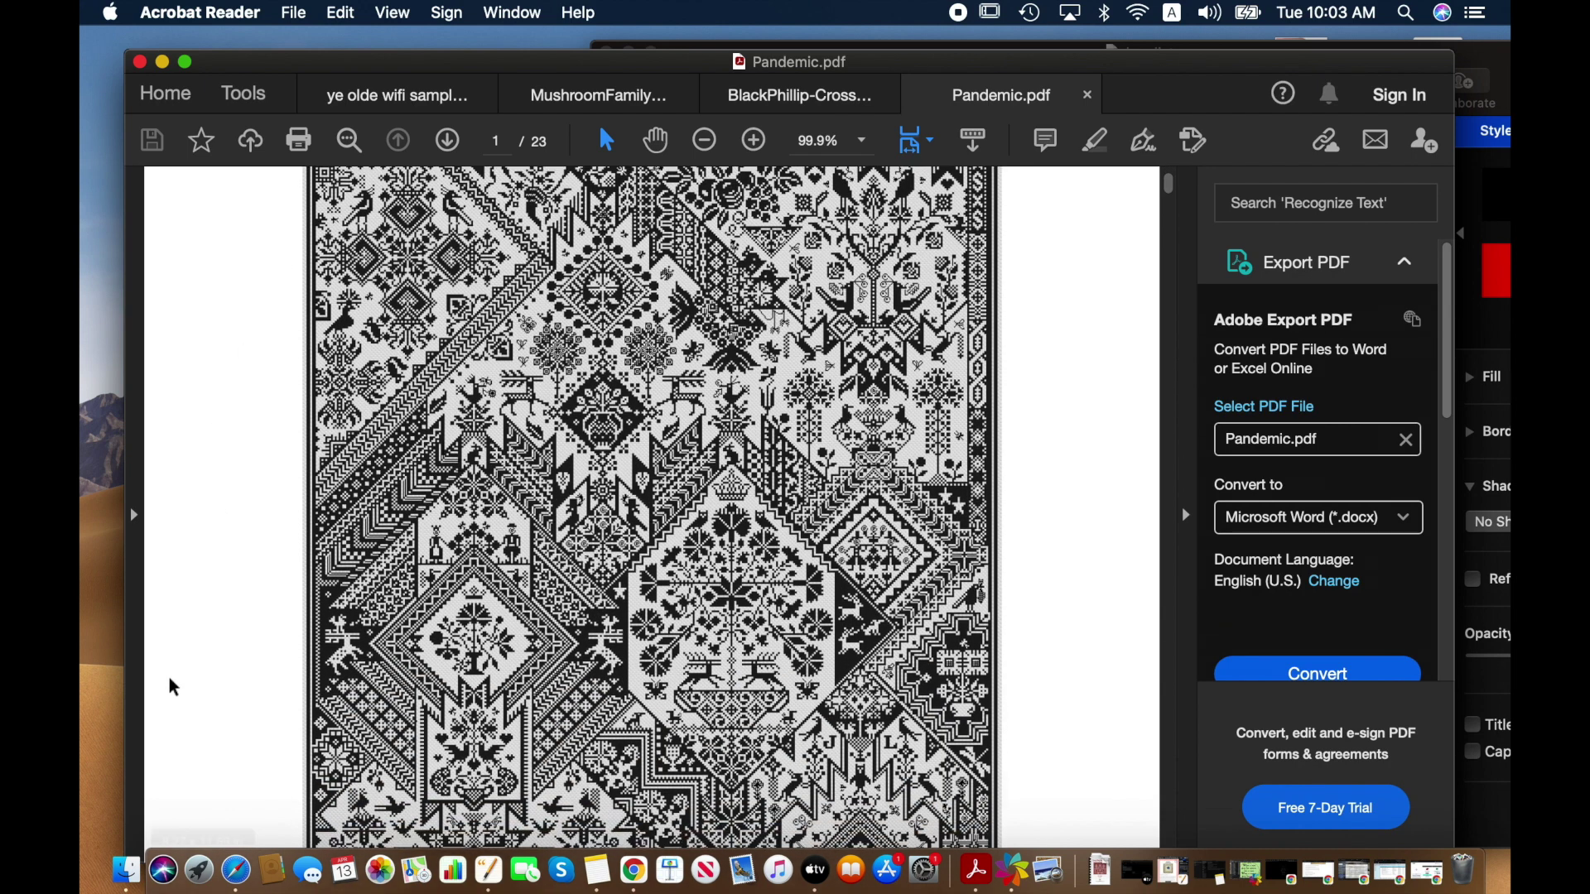
{"action": "scroll", "coordinate": [472, 737], "scroll_direction": "down", "scroll_amount": 3}
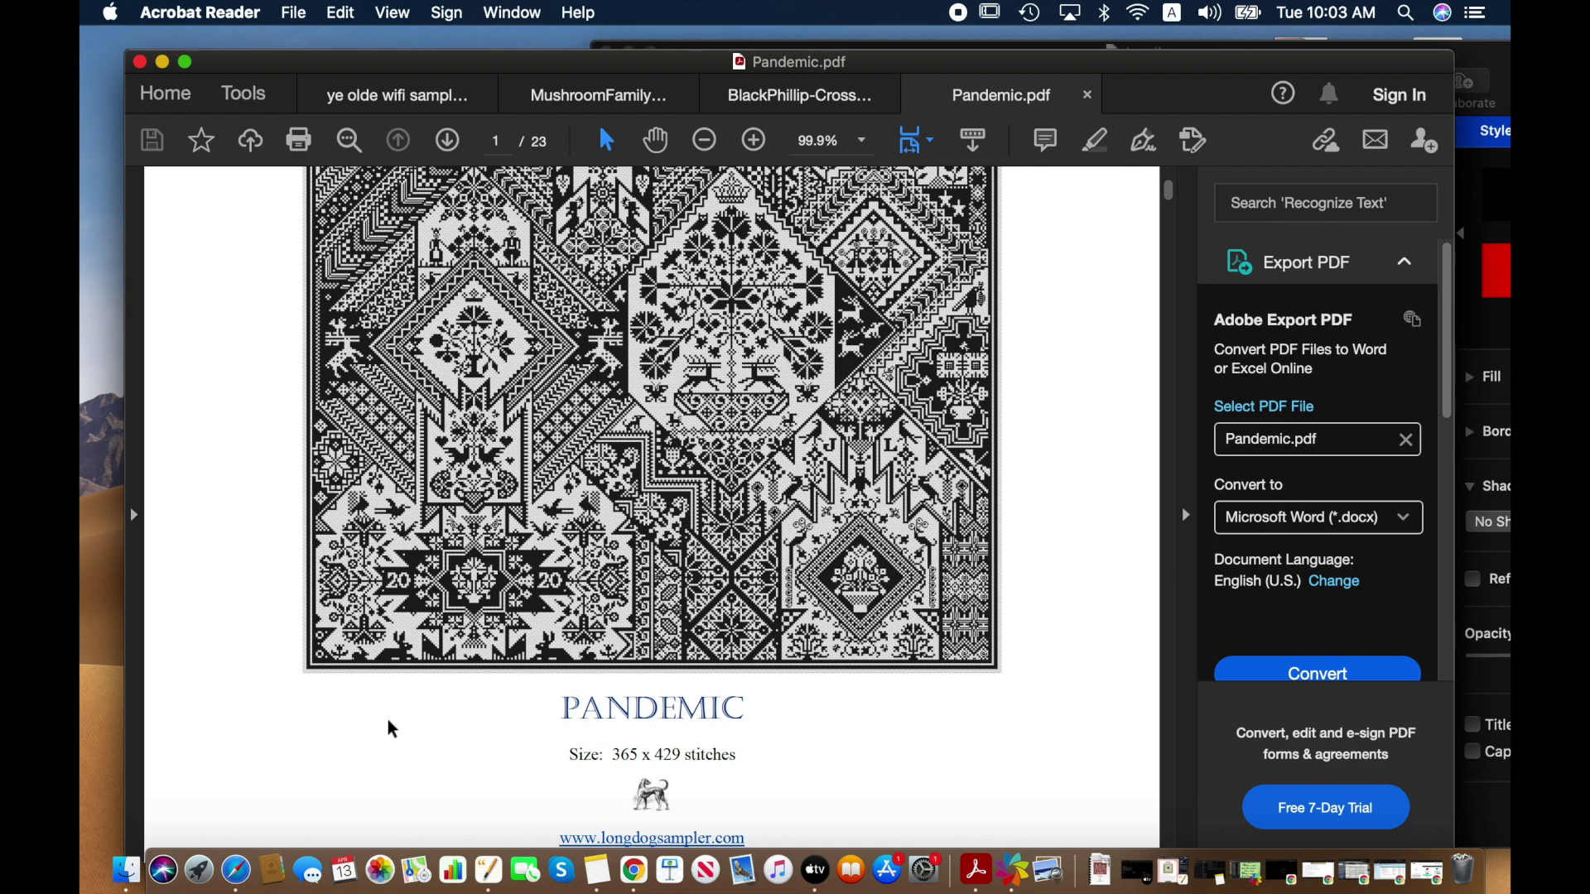
{"action": "scroll", "coordinate": [220, 695], "scroll_direction": "down", "scroll_amount": 1}
{"action": "scroll", "coordinate": [220, 694], "scroll_direction": "up", "scroll_amount": 1}
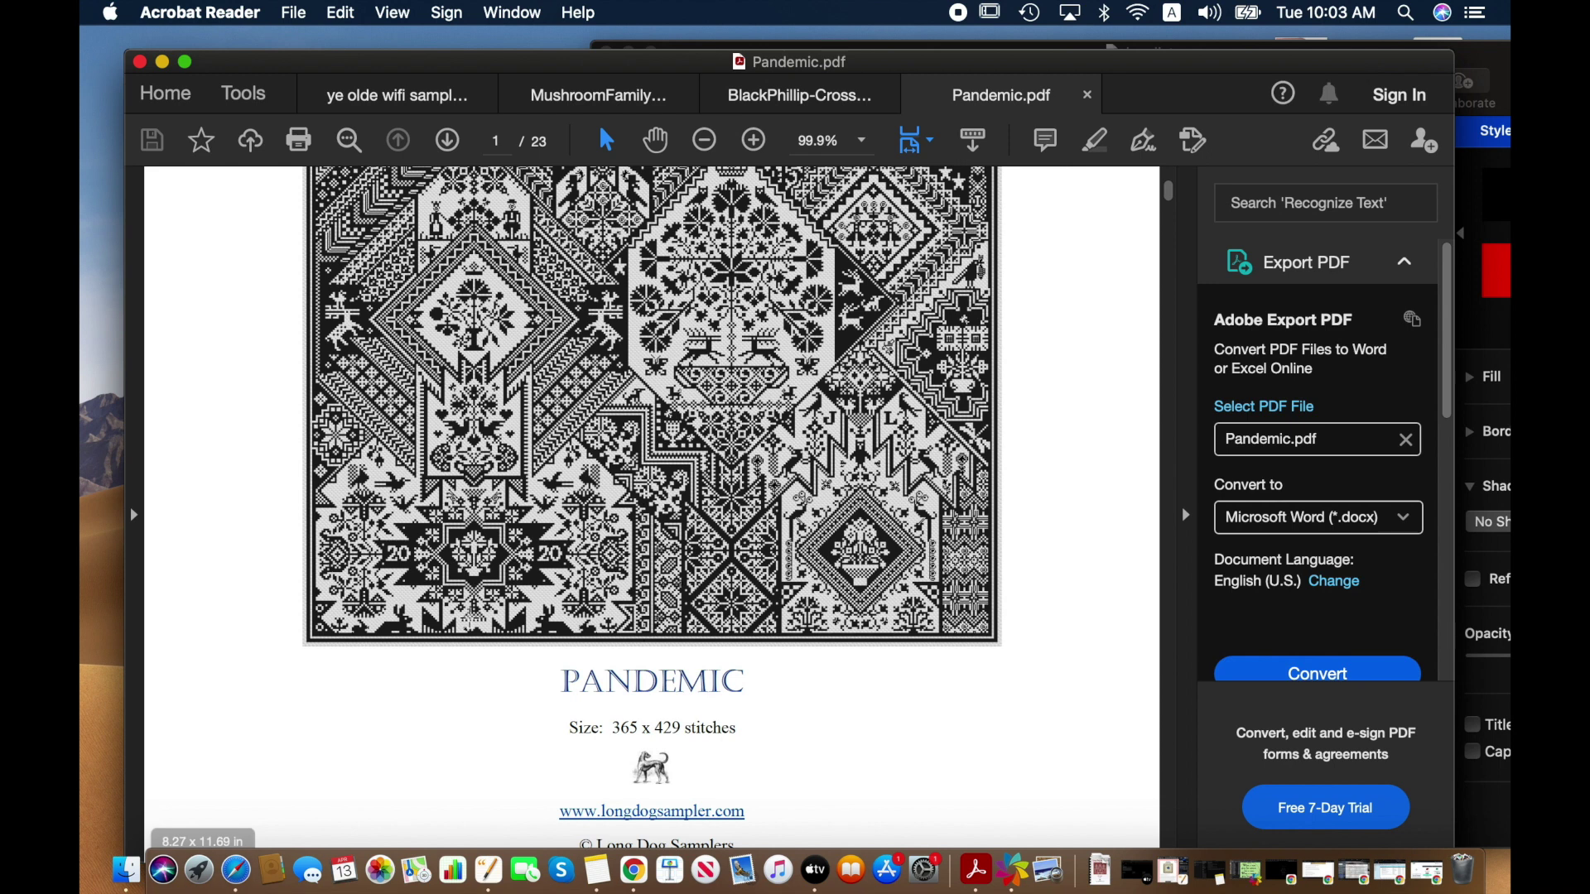
{"action": "scroll", "coordinate": [303, 725], "scroll_direction": "down", "scroll_amount": 1}
{"action": "scroll", "coordinate": [306, 727], "scroll_direction": "down", "scroll_amount": 1}
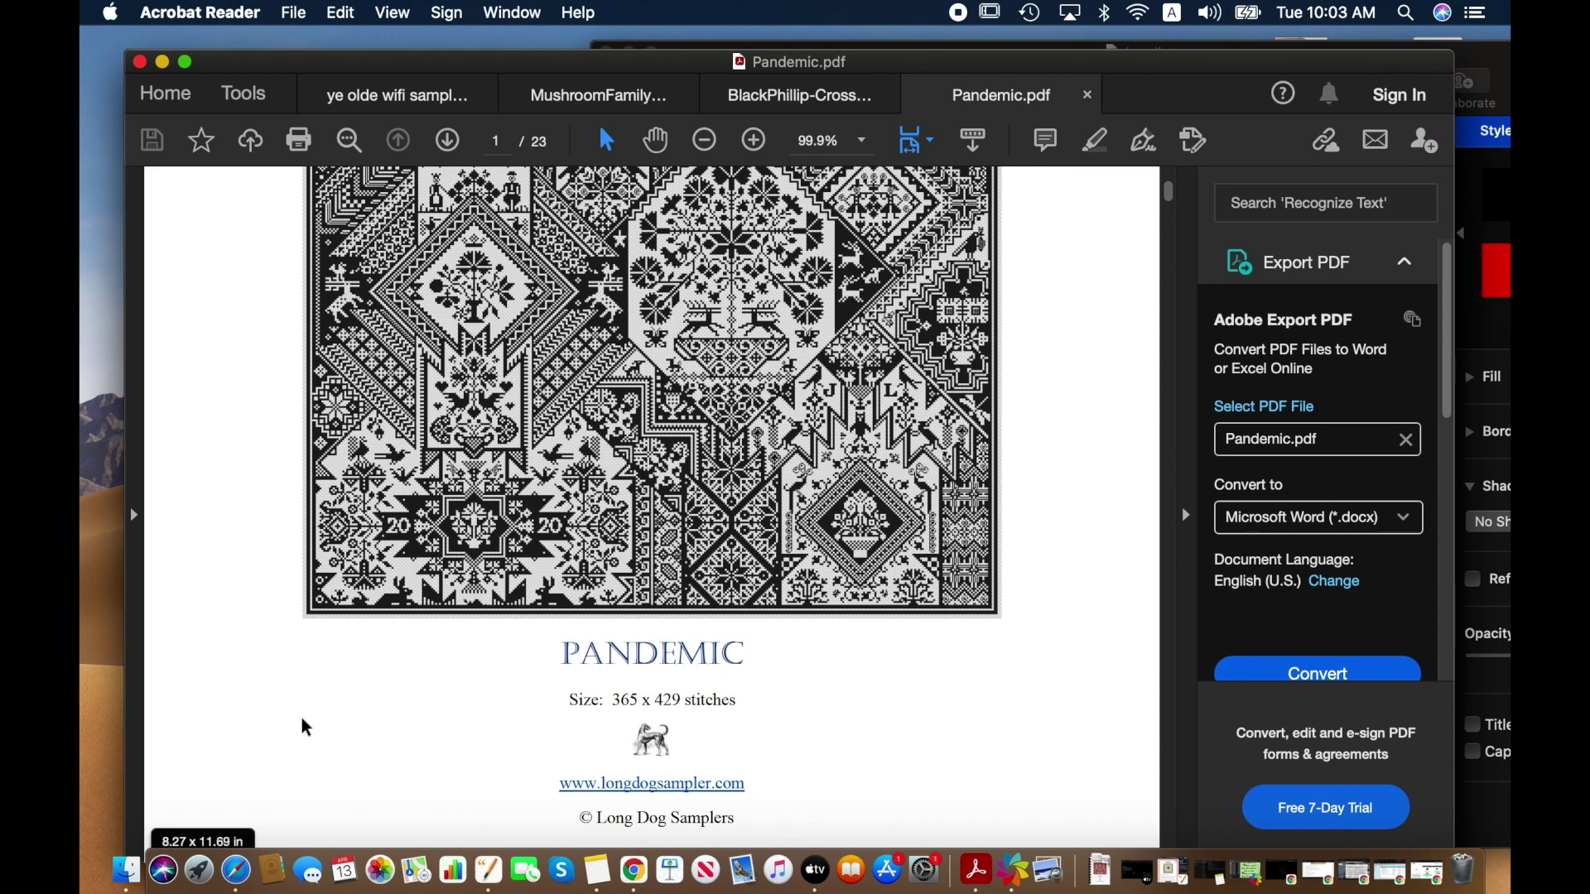
{"action": "scroll", "coordinate": [304, 727], "scroll_direction": "down", "scroll_amount": 2}
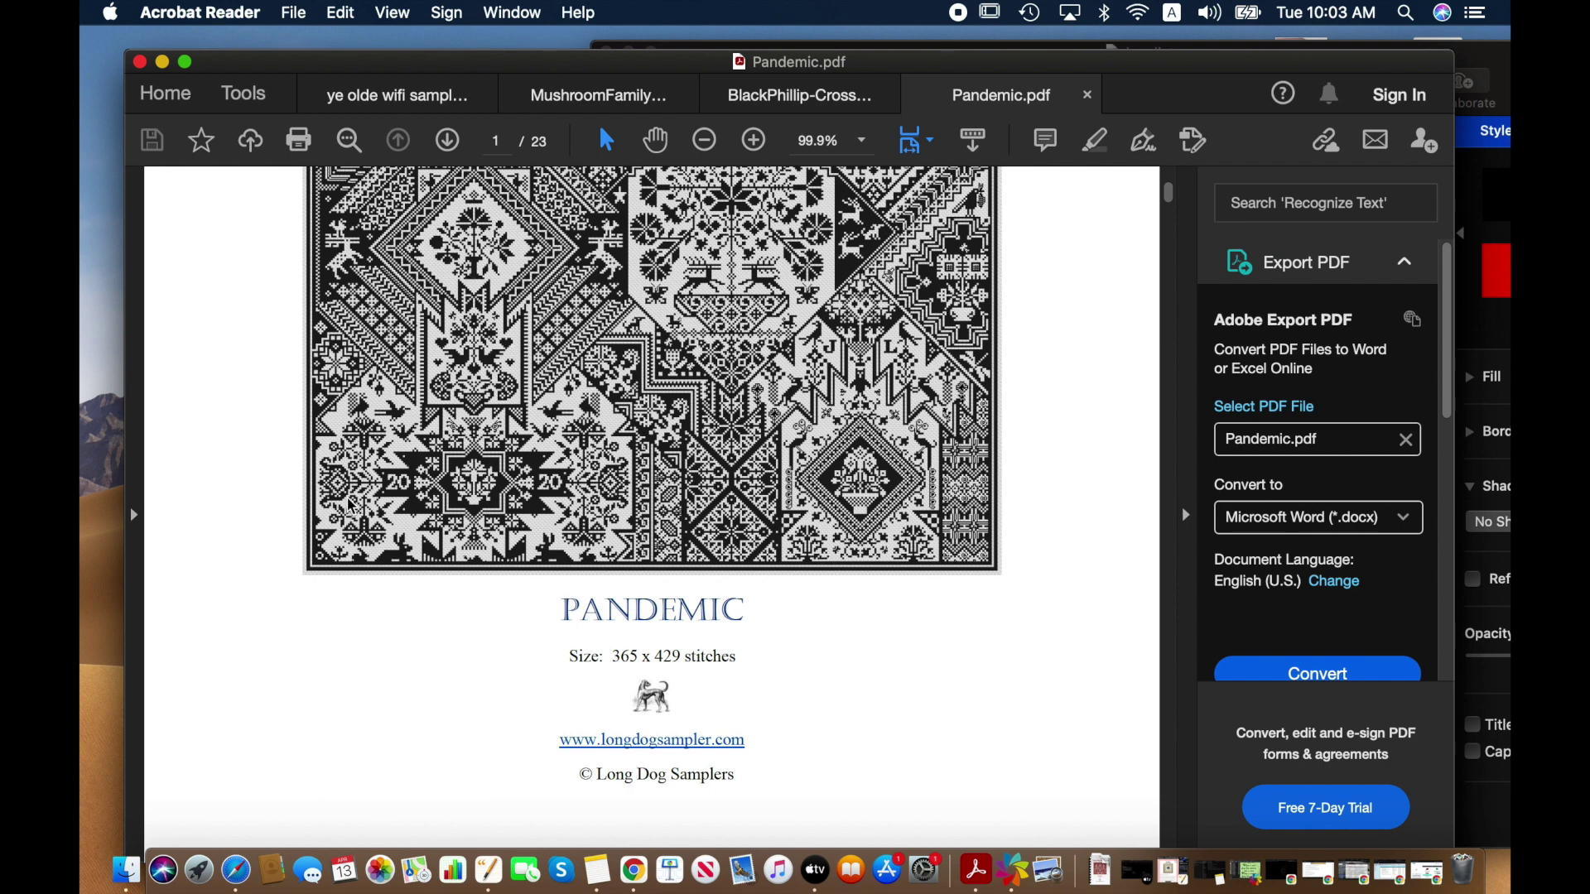
{"action": "scroll", "coordinate": [350, 503], "scroll_direction": "down", "scroll_amount": 3}
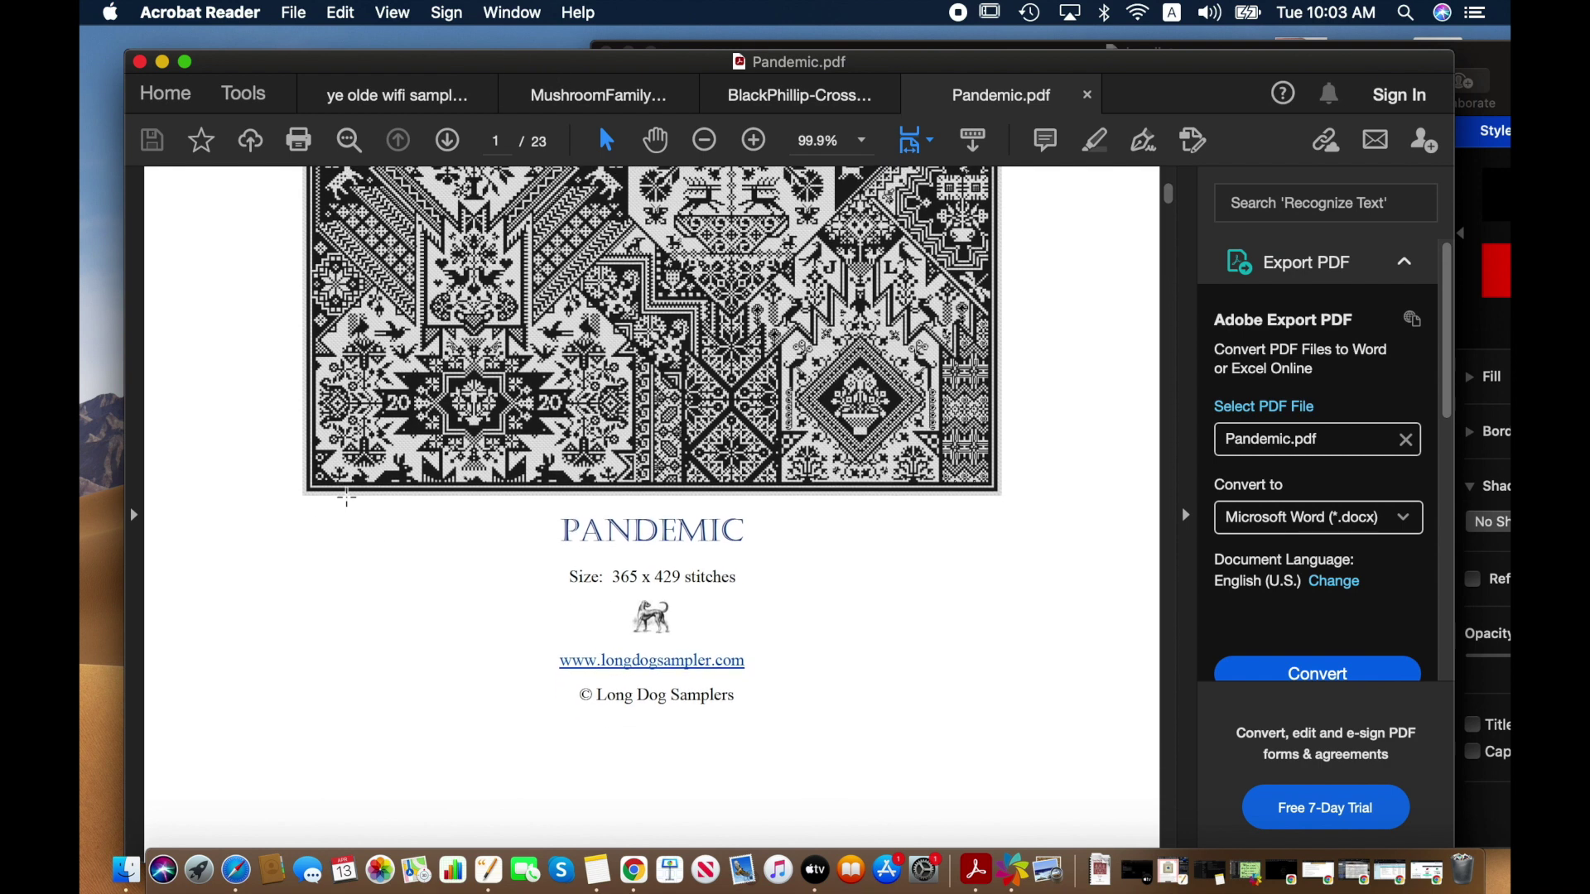
{"action": "scroll", "coordinate": [347, 501], "scroll_direction": "down", "scroll_amount": 2}
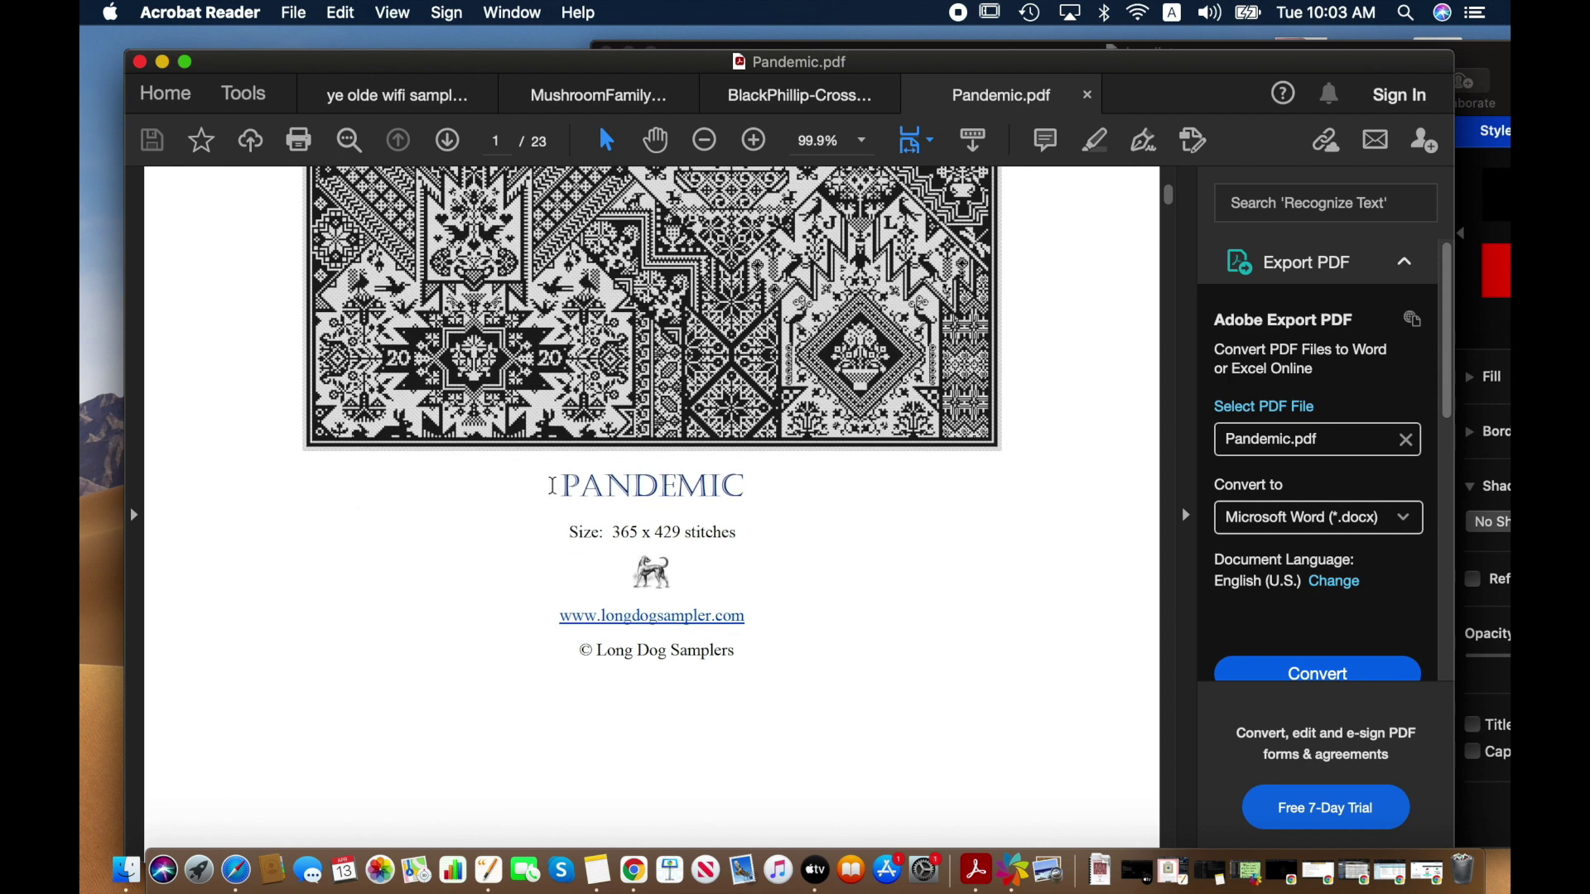
{"action": "scroll", "coordinate": [497, 555], "scroll_direction": "down", "scroll_amount": 1}
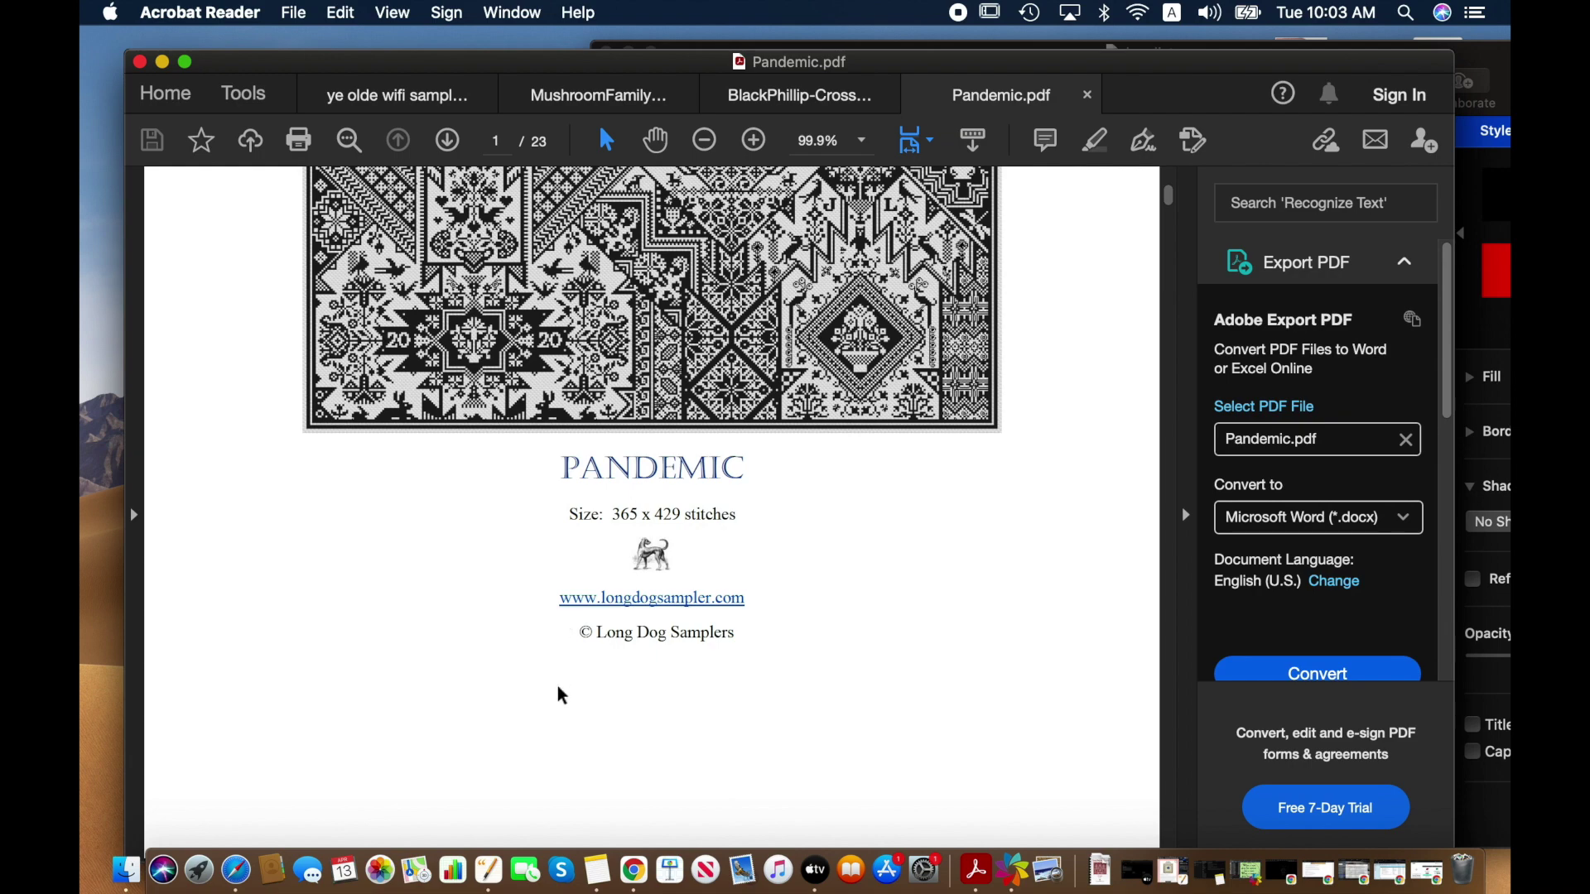
{"action": "scroll", "coordinate": [530, 646], "scroll_direction": "down", "scroll_amount": 2}
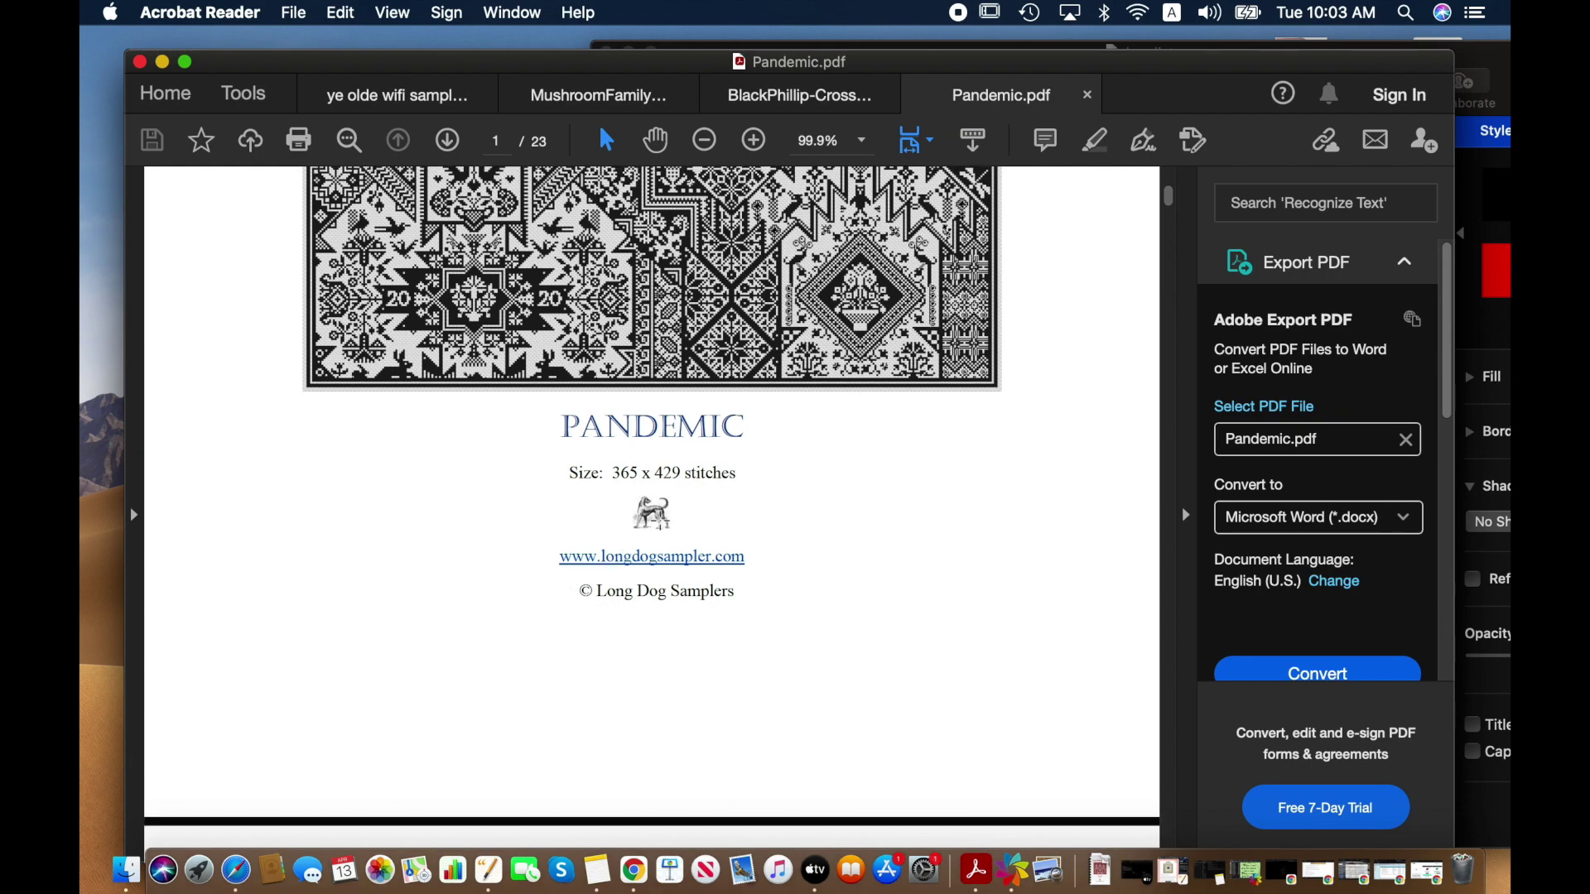
{"action": "scroll", "coordinate": [458, 511], "scroll_direction": "up", "scroll_amount": 10}
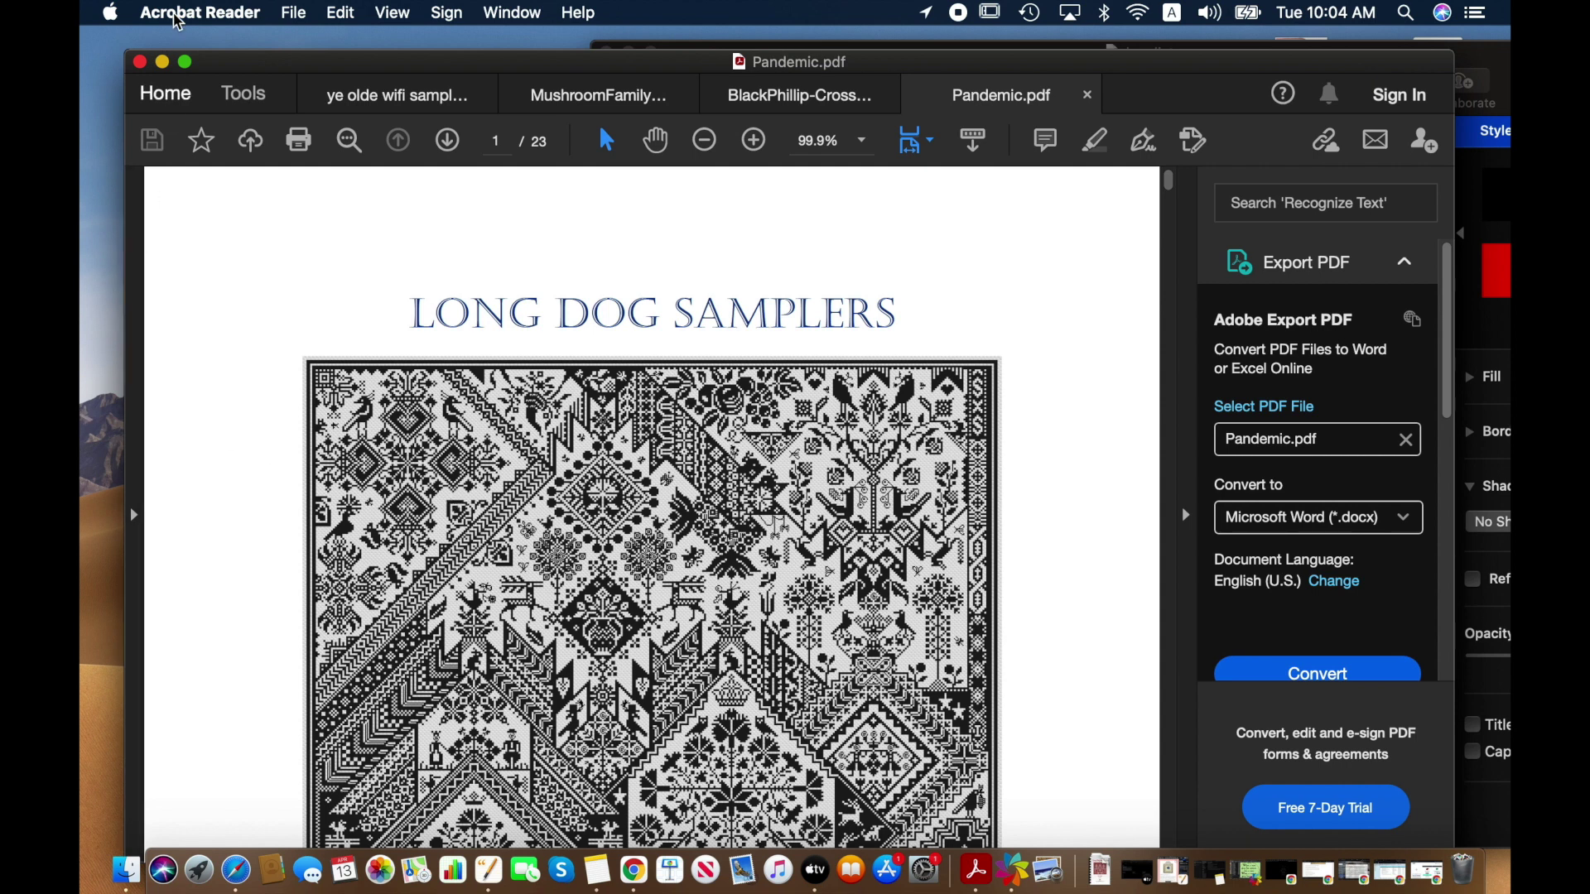
- Minimize the PDF reader window, reposition the "hey listen cover" Pages window for a fuller view, and show its page title
{"action": "left_click", "coordinate": [162, 62]}
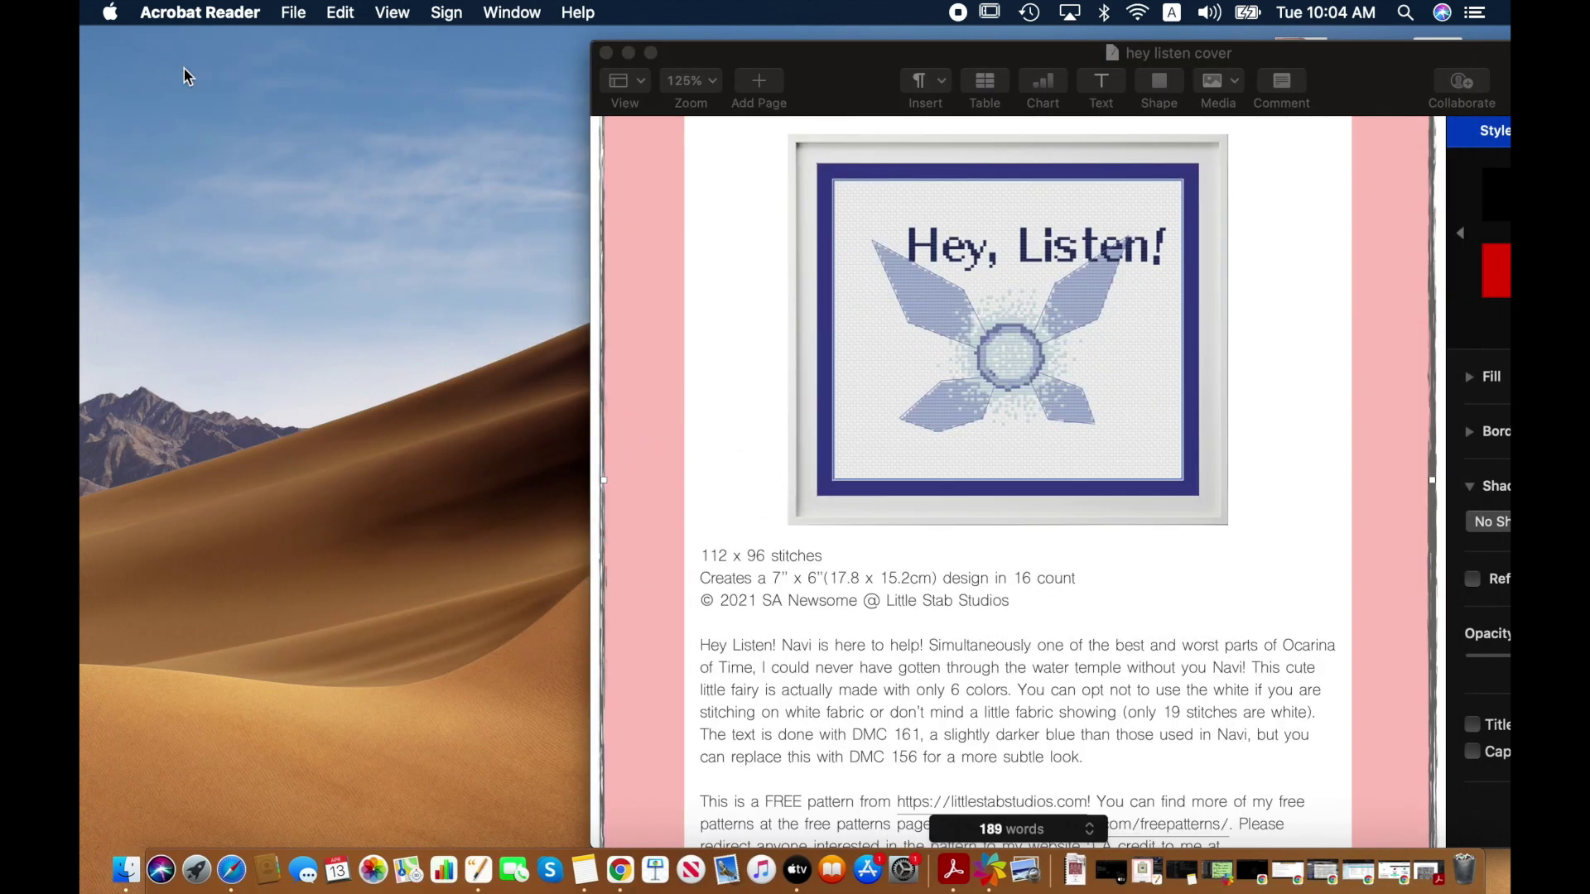
{"action": "left_click_drag", "start_coordinate": [829, 52], "coordinate": [612, 51]}
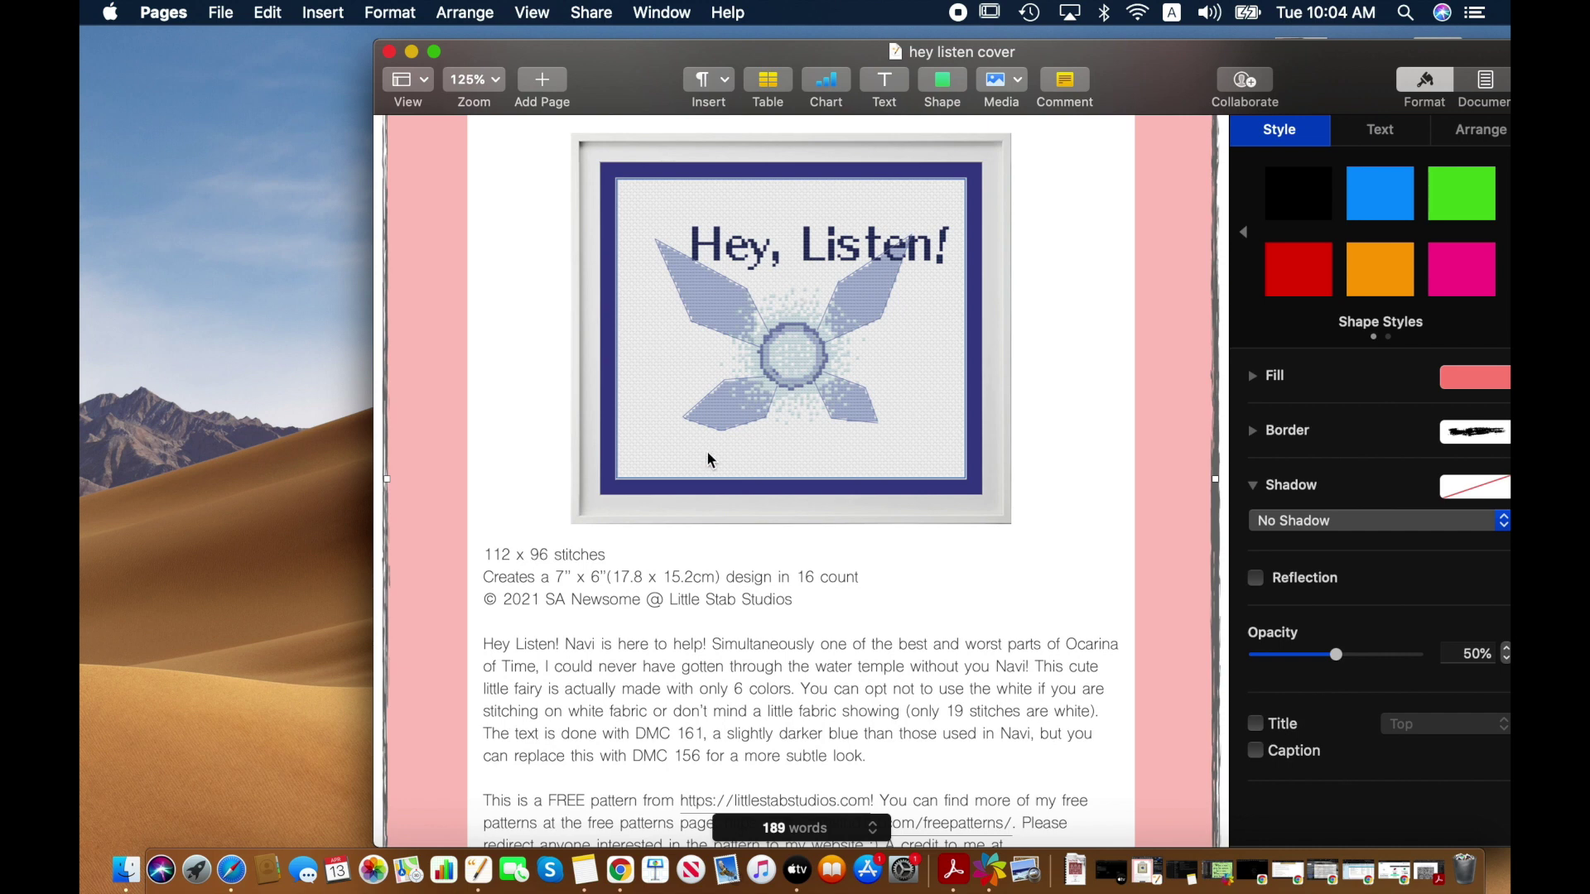
{"action": "scroll", "coordinate": [708, 460], "scroll_direction": "up", "scroll_amount": 5}
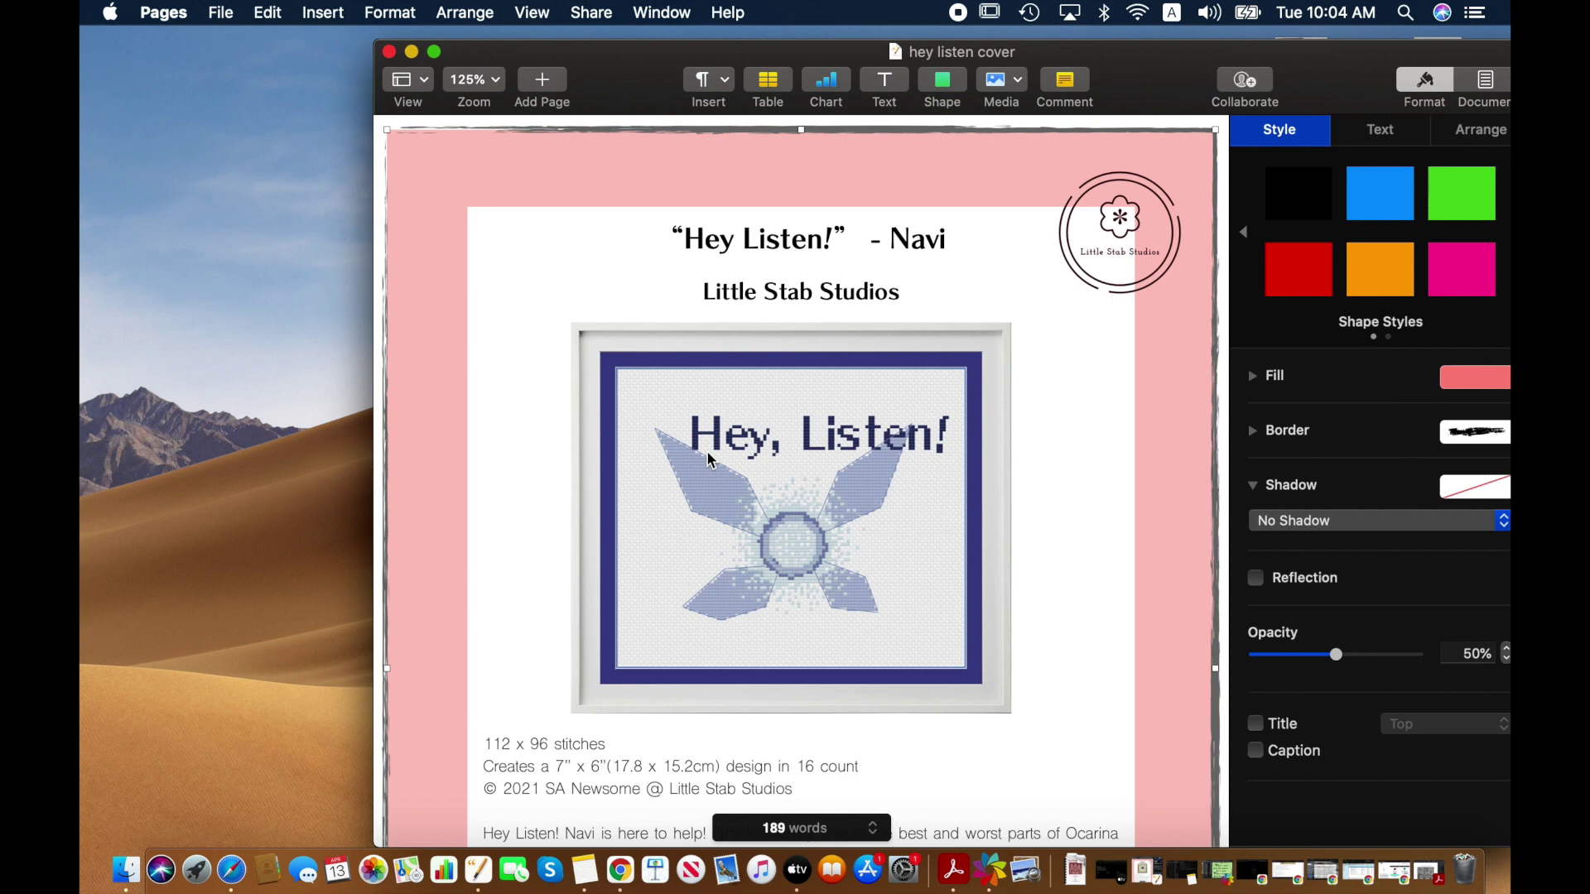
- Review the Hey Listen cover's framed Navi design, stitch dimensions, description and credit text, and return to the page title
{"action": "scroll", "coordinate": [708, 461], "scroll_direction": "down", "scroll_amount": 2}
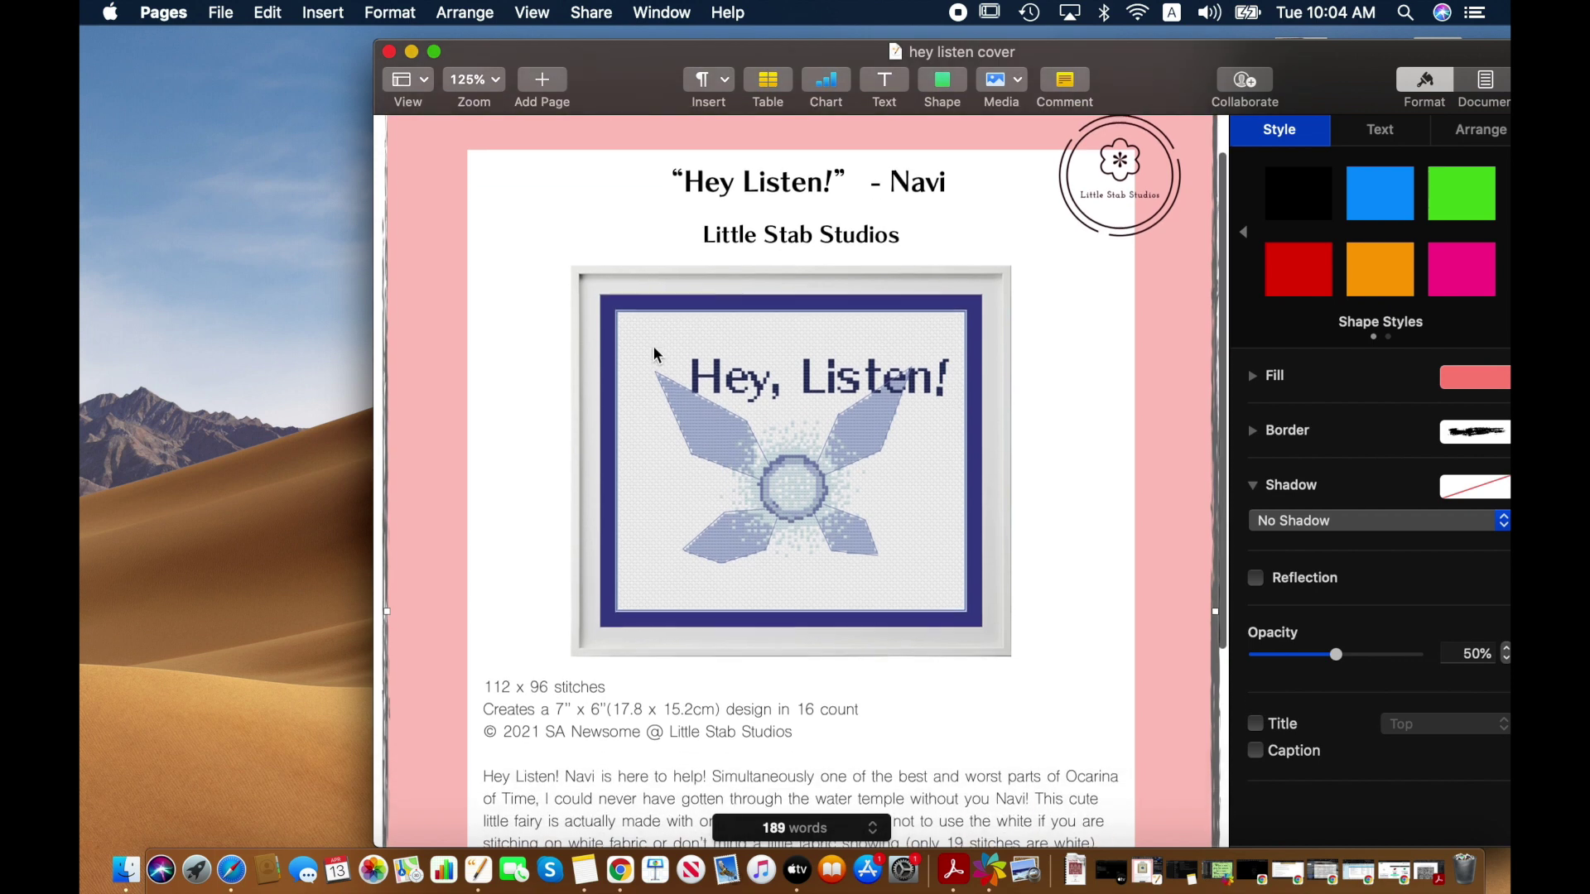
{"action": "scroll", "coordinate": [705, 515], "scroll_direction": "down", "scroll_amount": 3}
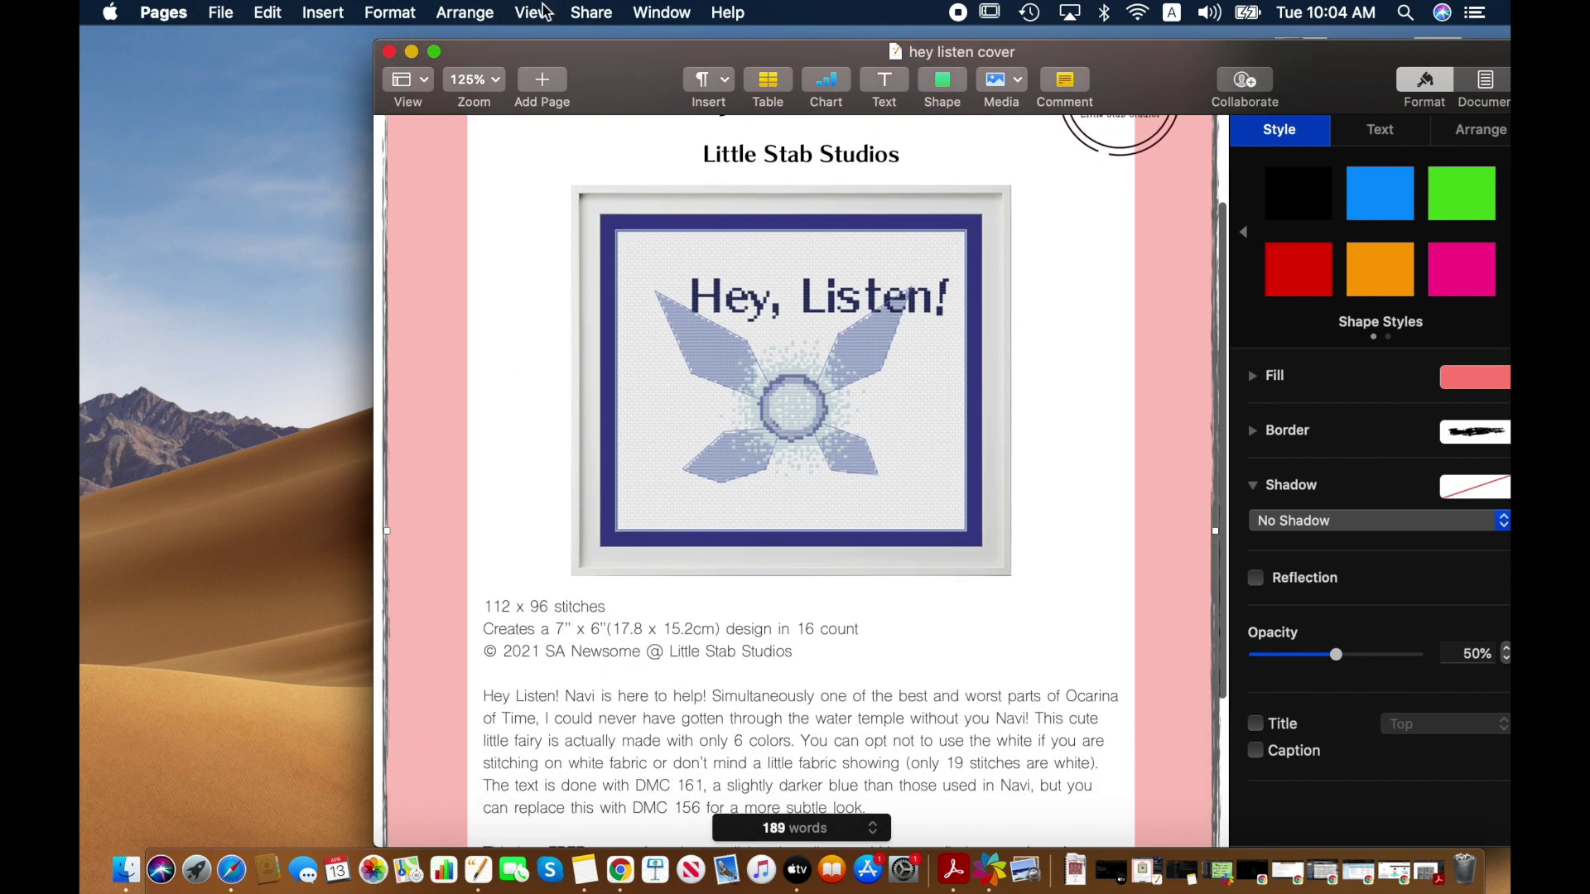
{"action": "scroll", "coordinate": [731, 579], "scroll_direction": "down", "scroll_amount": 2}
{"action": "scroll", "coordinate": [731, 579], "scroll_direction": "down", "scroll_amount": 1}
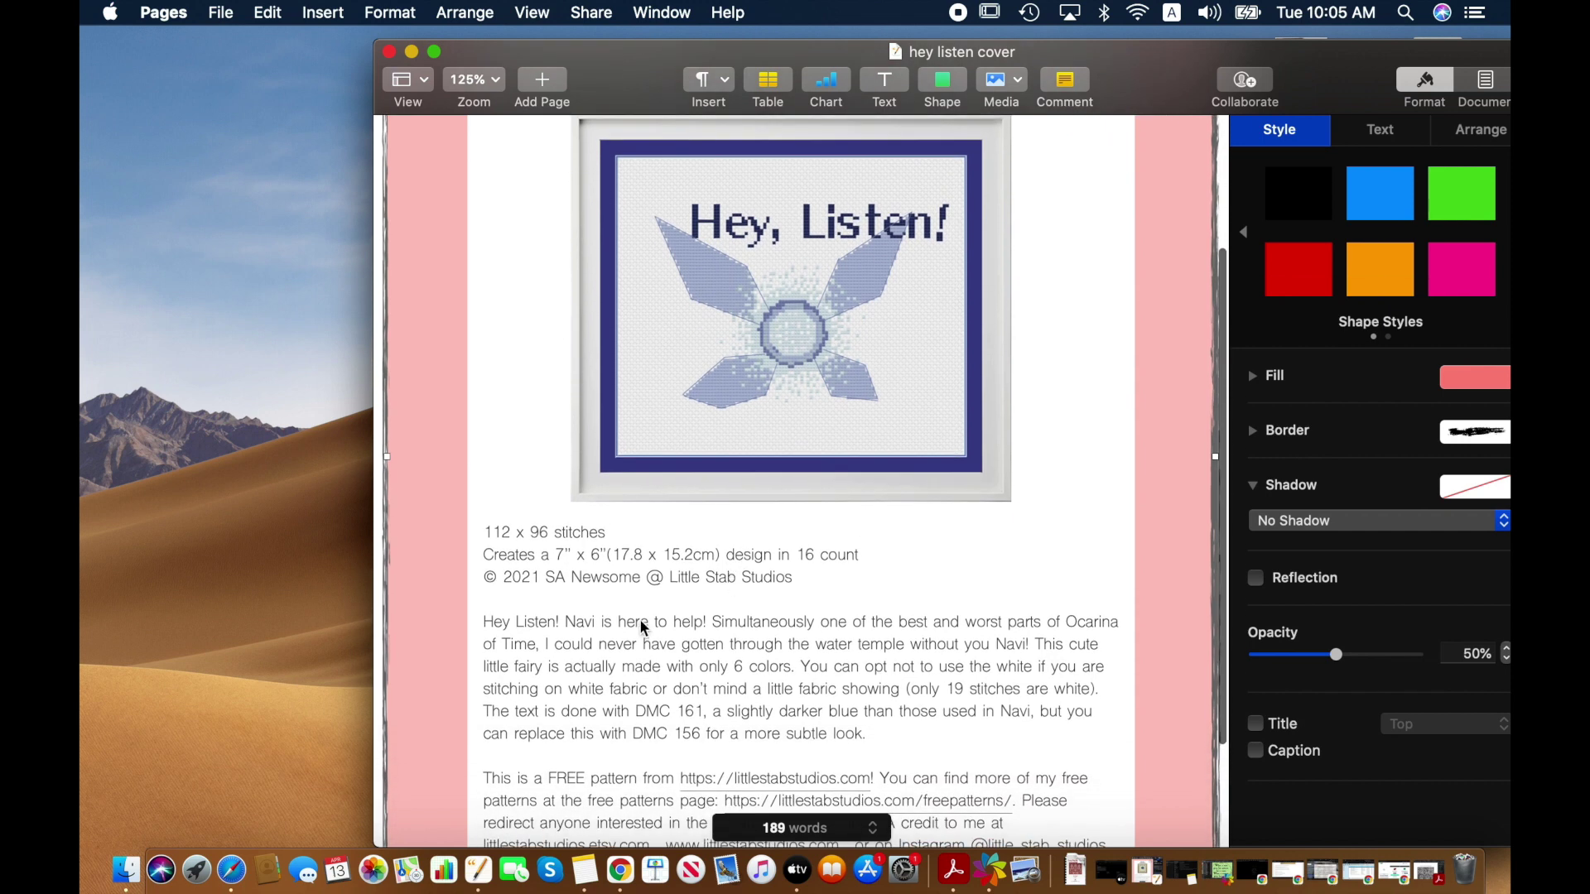
{"action": "left_click", "coordinate": [611, 645]}
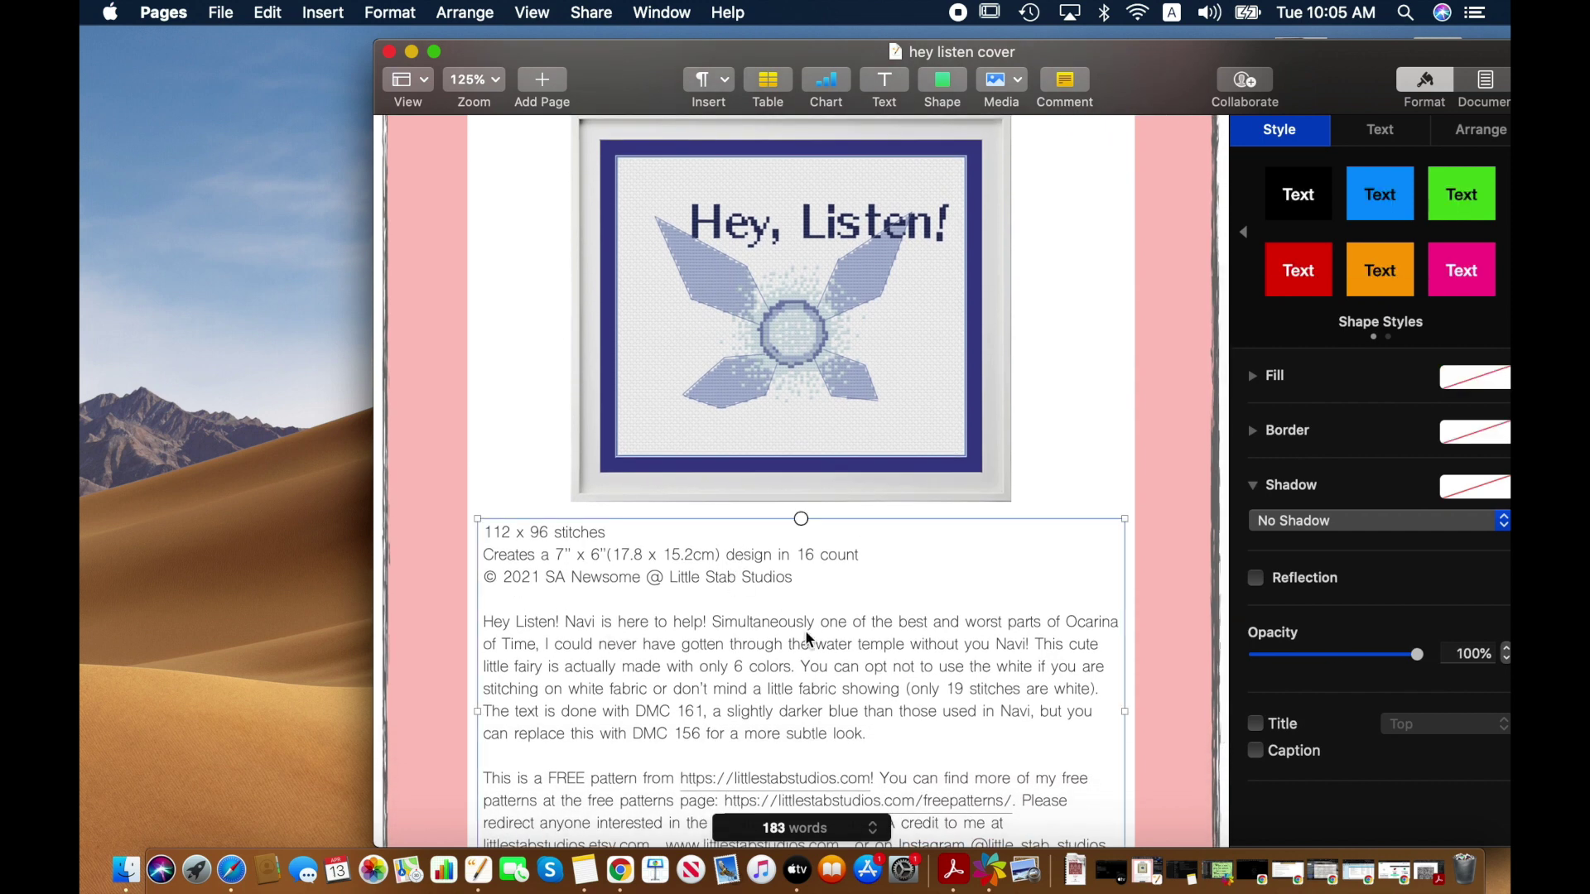
{"action": "scroll", "coordinate": [673, 671], "scroll_direction": "down", "scroll_amount": 1}
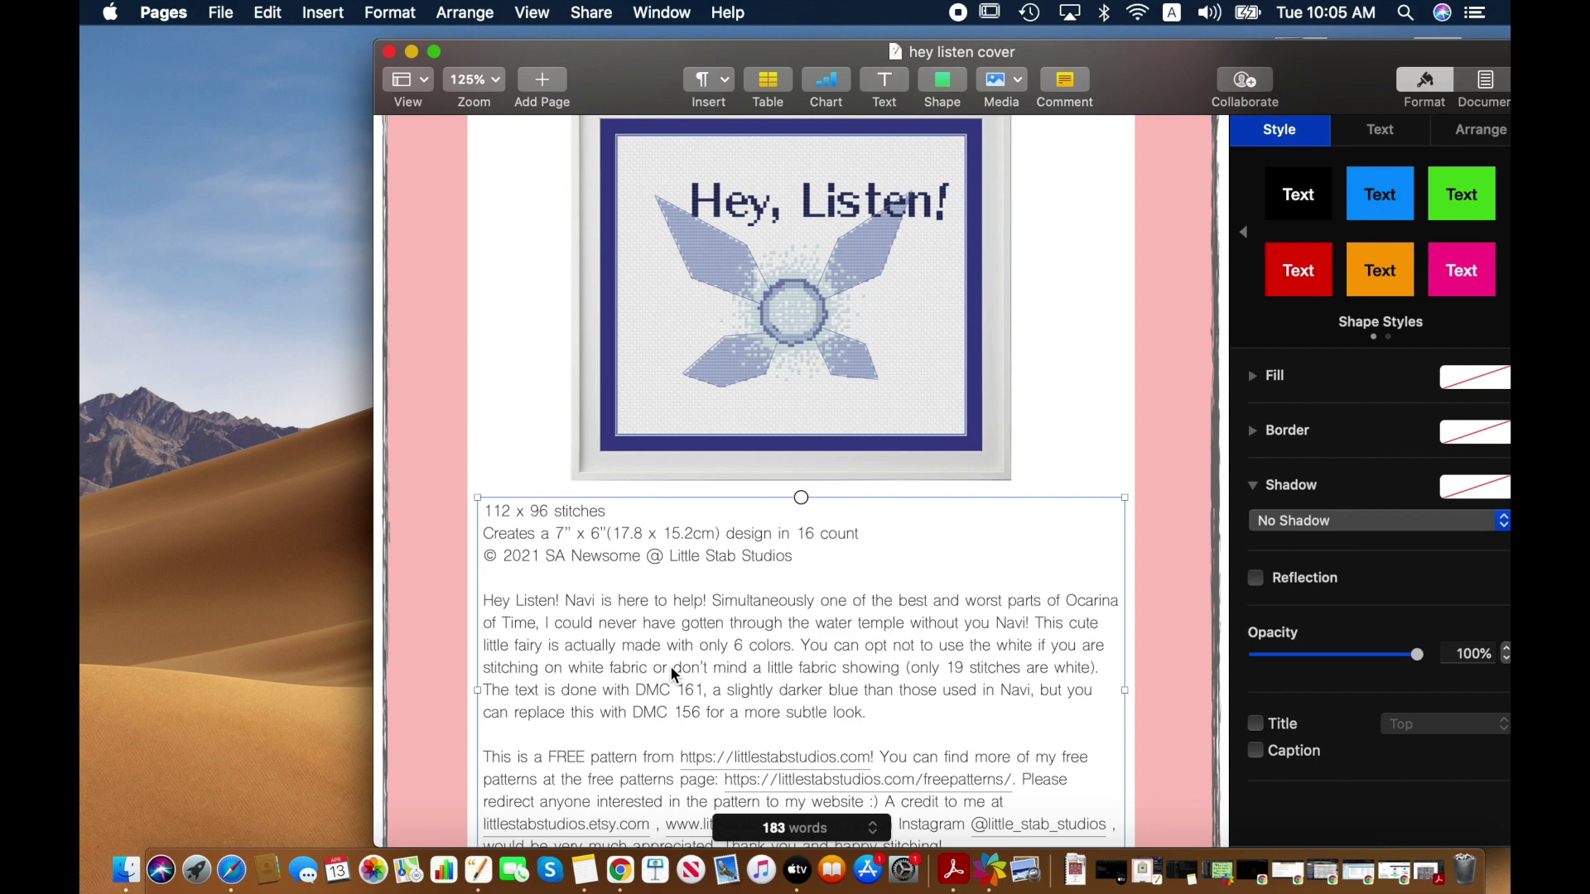
{"action": "scroll", "coordinate": [673, 674], "scroll_direction": "down", "scroll_amount": 6}
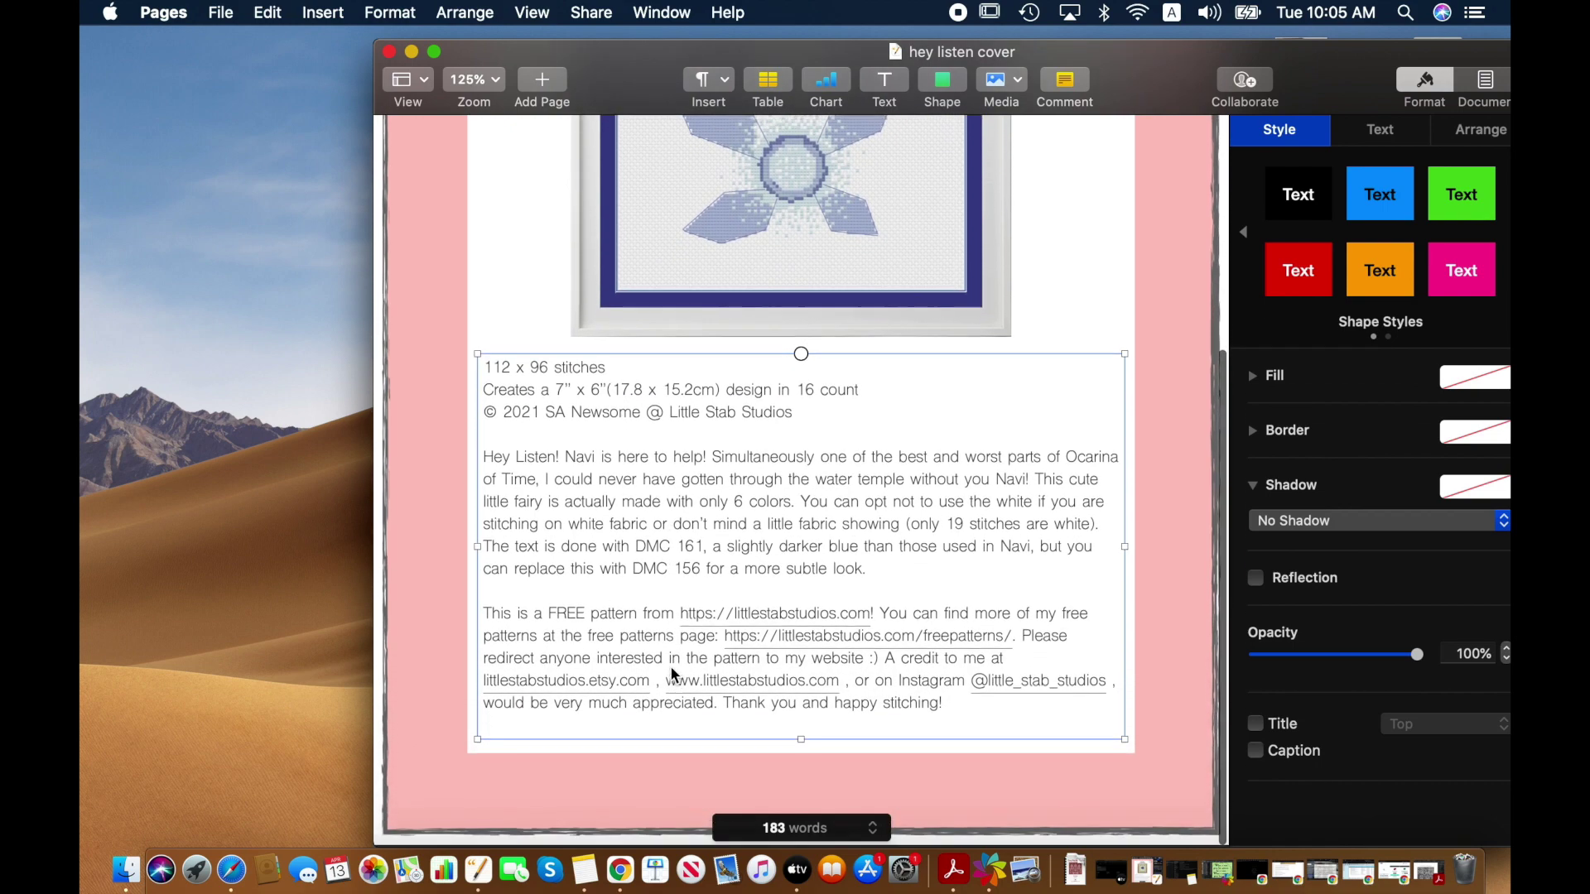
{"action": "scroll", "coordinate": [672, 675], "scroll_direction": "up", "scroll_amount": 15}
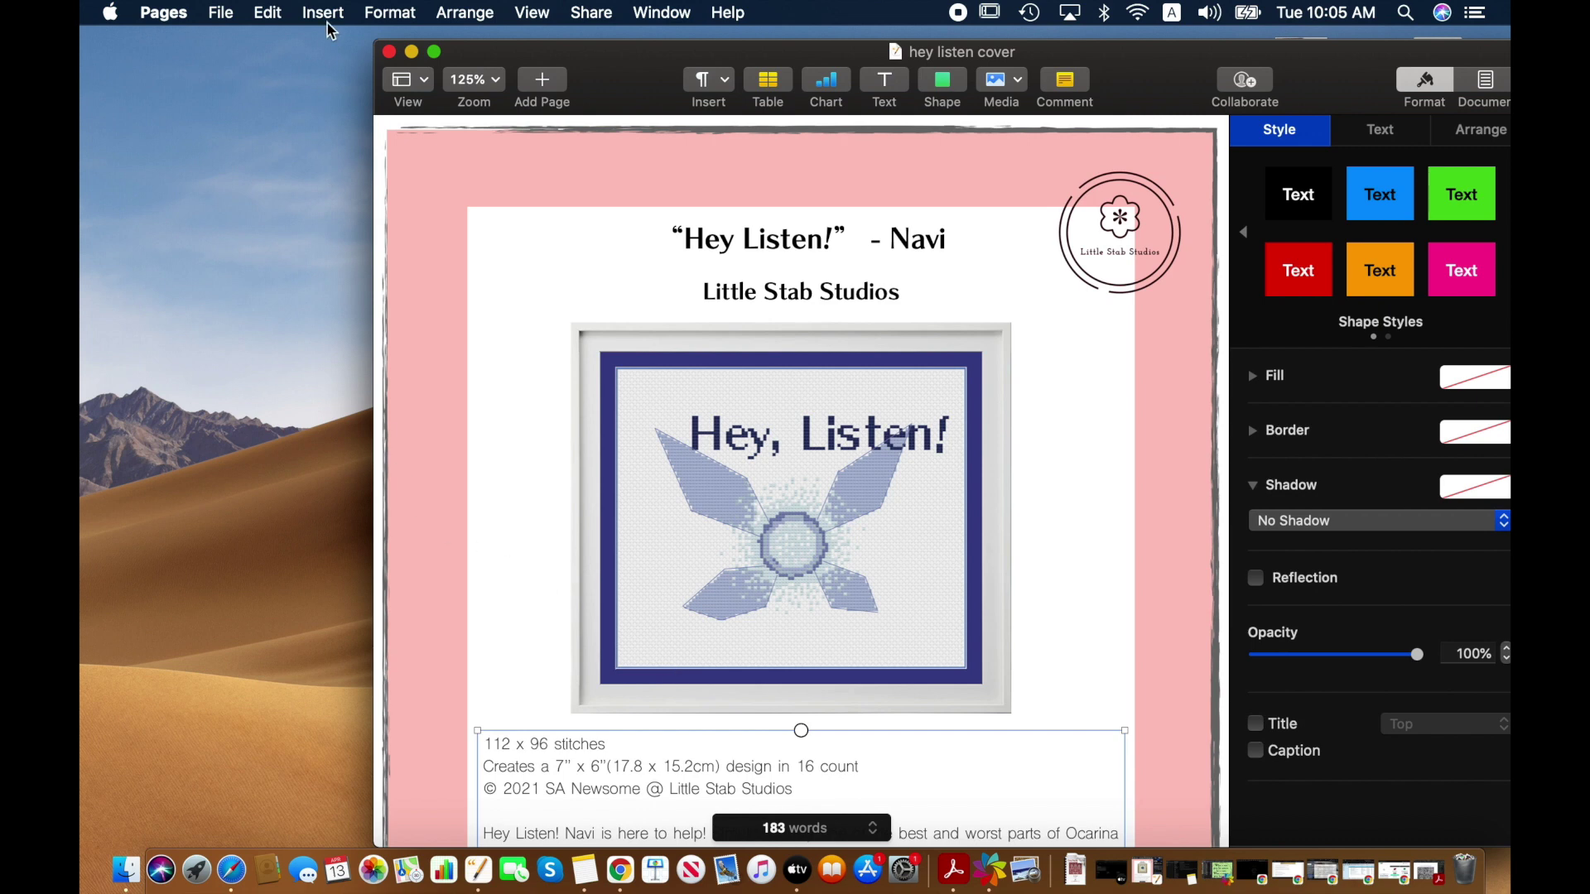
- Create a new Pages document from the Blank template
{"action": "left_click", "coordinate": [220, 10]}
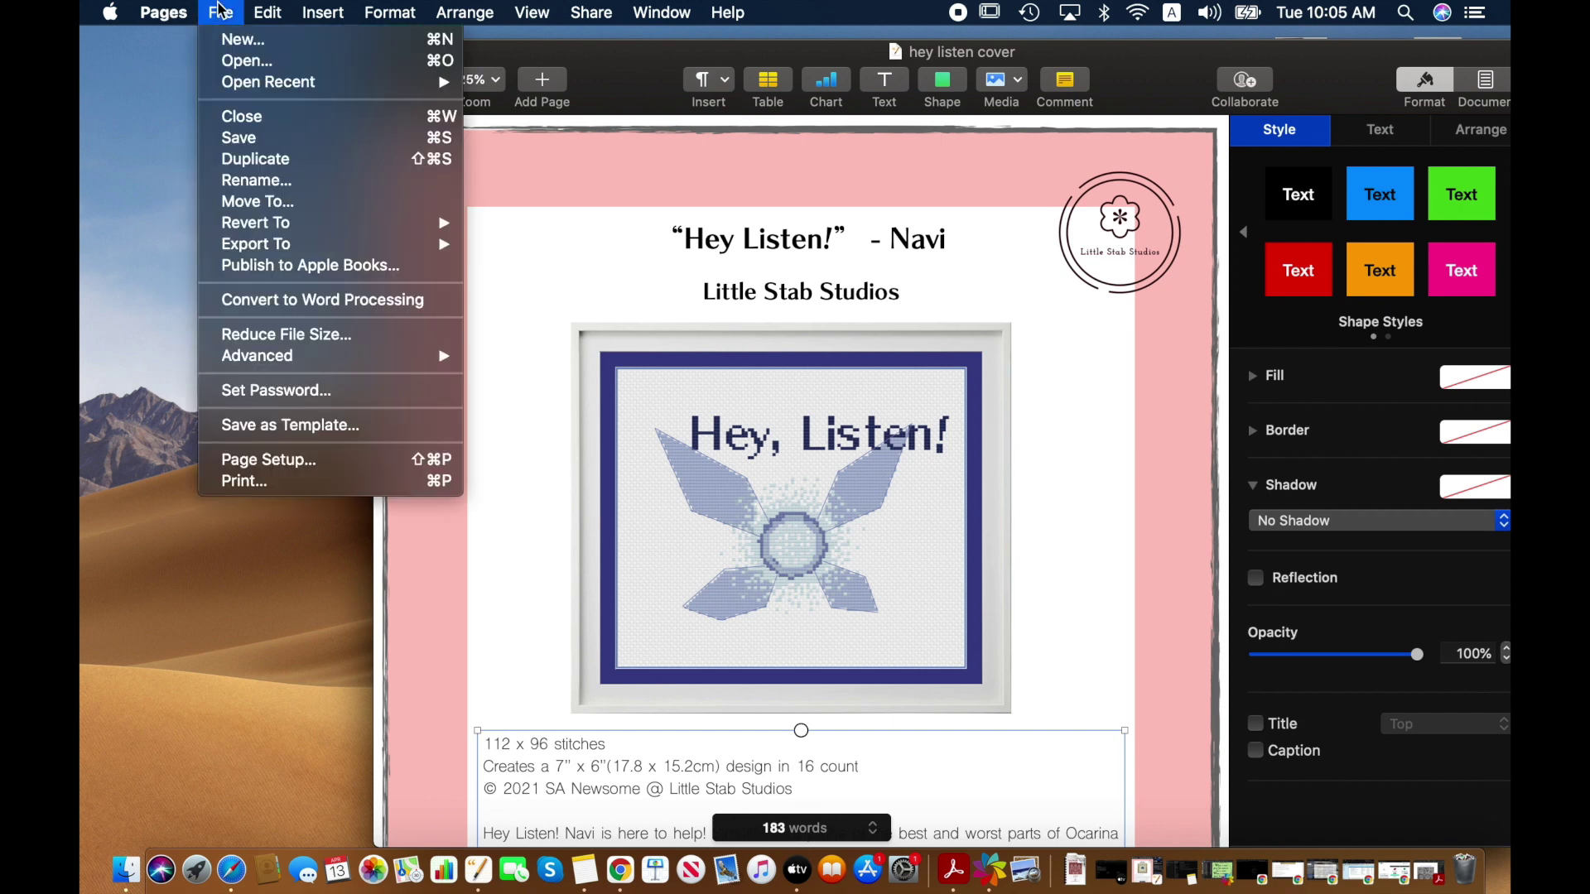
{"action": "left_click", "coordinate": [234, 39]}
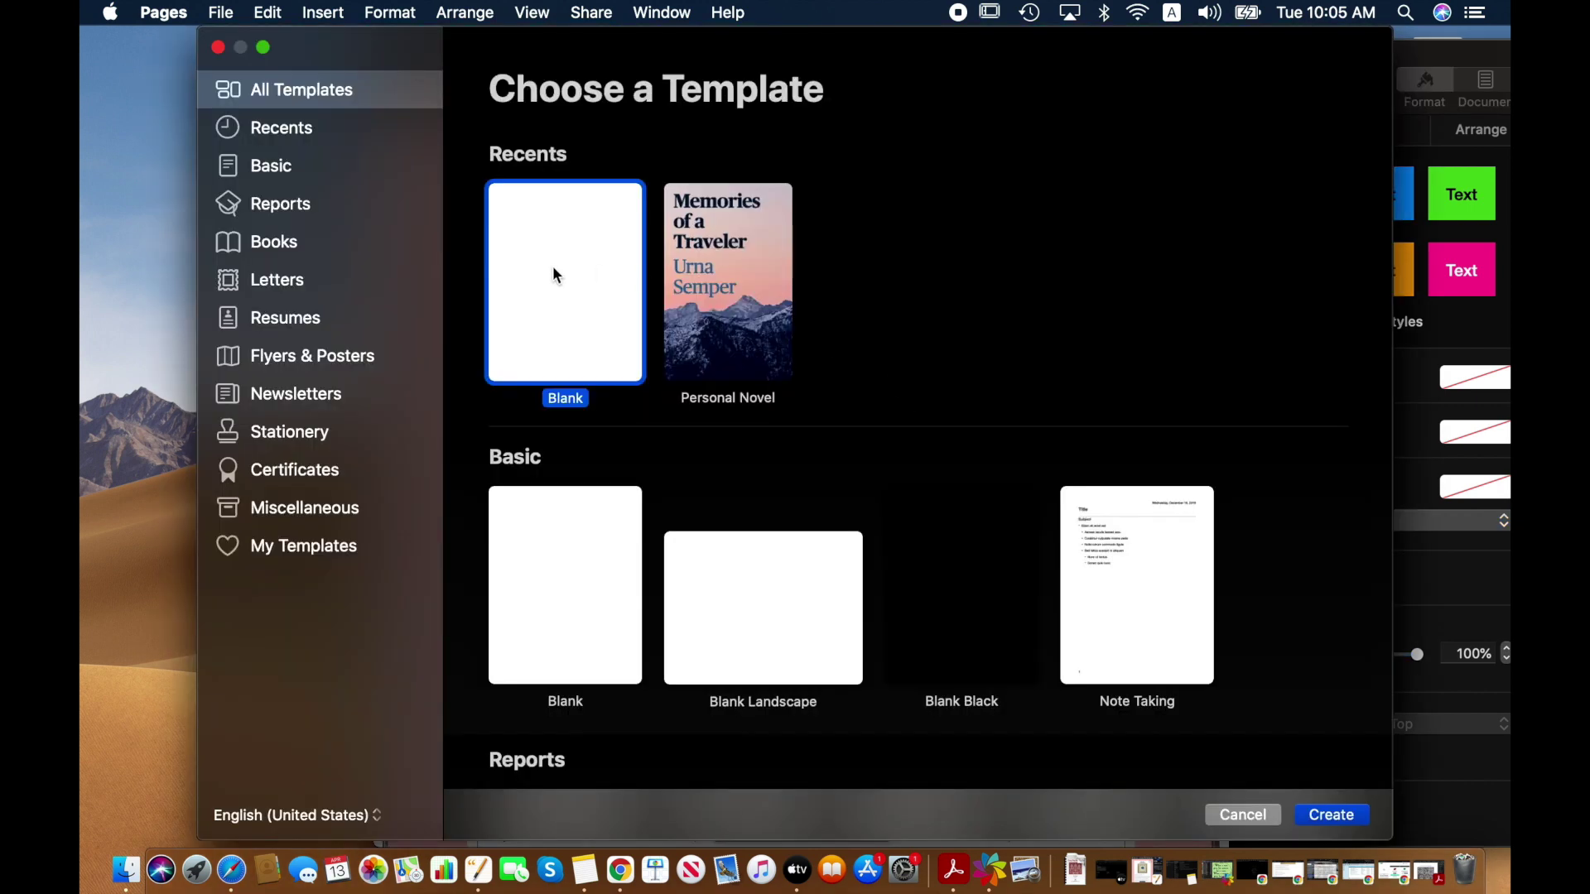
{"action": "left_click", "coordinate": [1346, 815]}
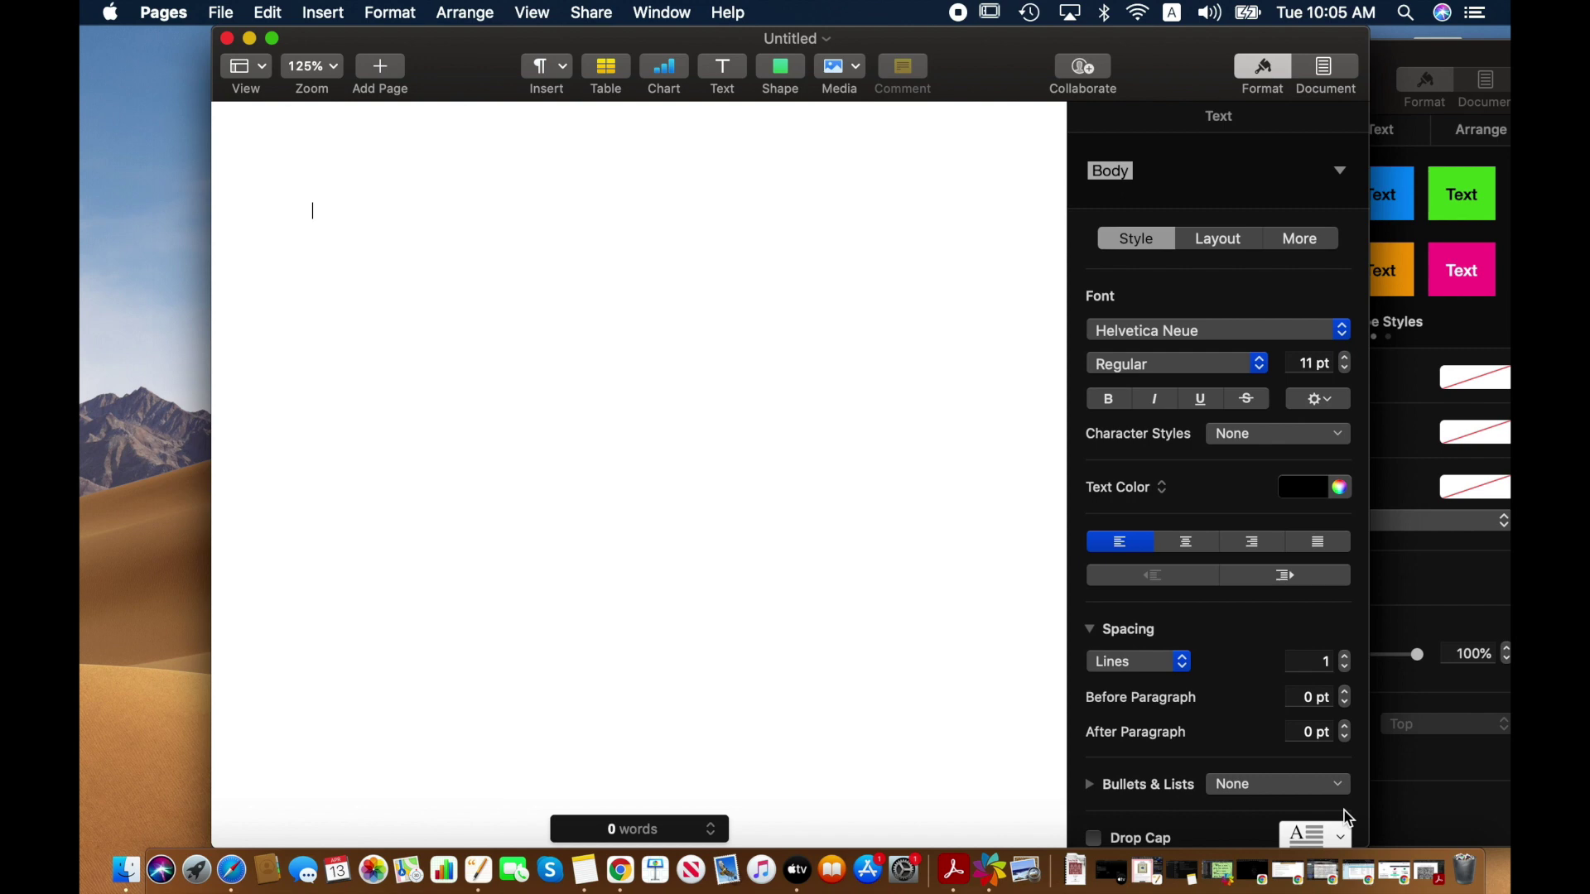
- Switch to the FreeLogoDesign page in Chrome, examine the finished logo with its low-res and high-res options, and minimize the browser
{"action": "left_click", "coordinate": [1405, 882]}
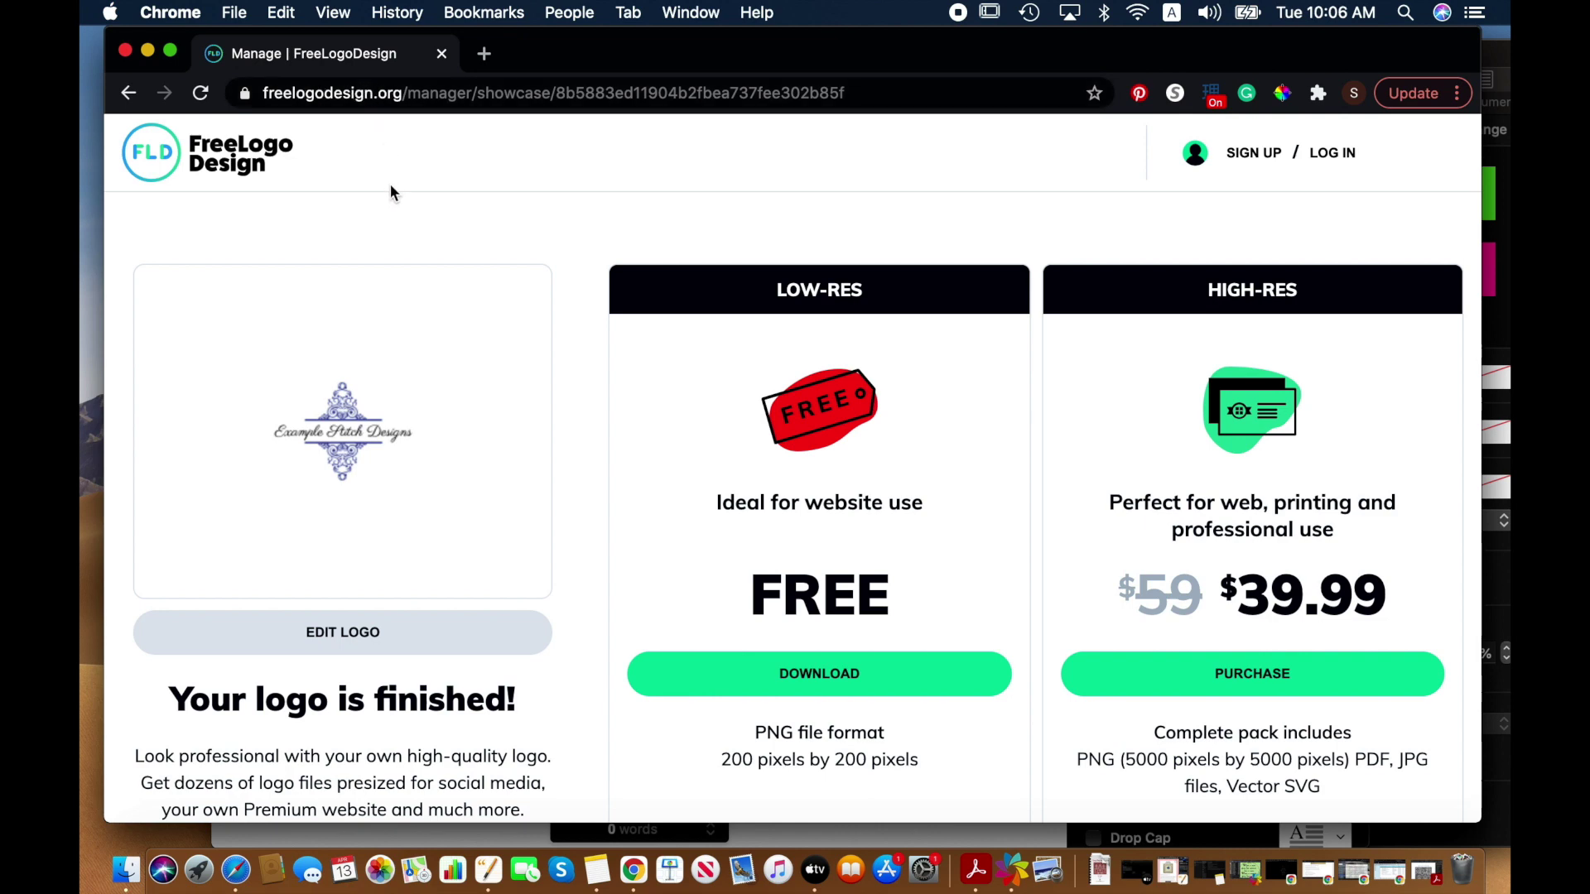
{"action": "scroll", "coordinate": [391, 193], "scroll_direction": "down", "scroll_amount": 2}
{"action": "scroll", "coordinate": [390, 192], "scroll_direction": "down", "scroll_amount": 1}
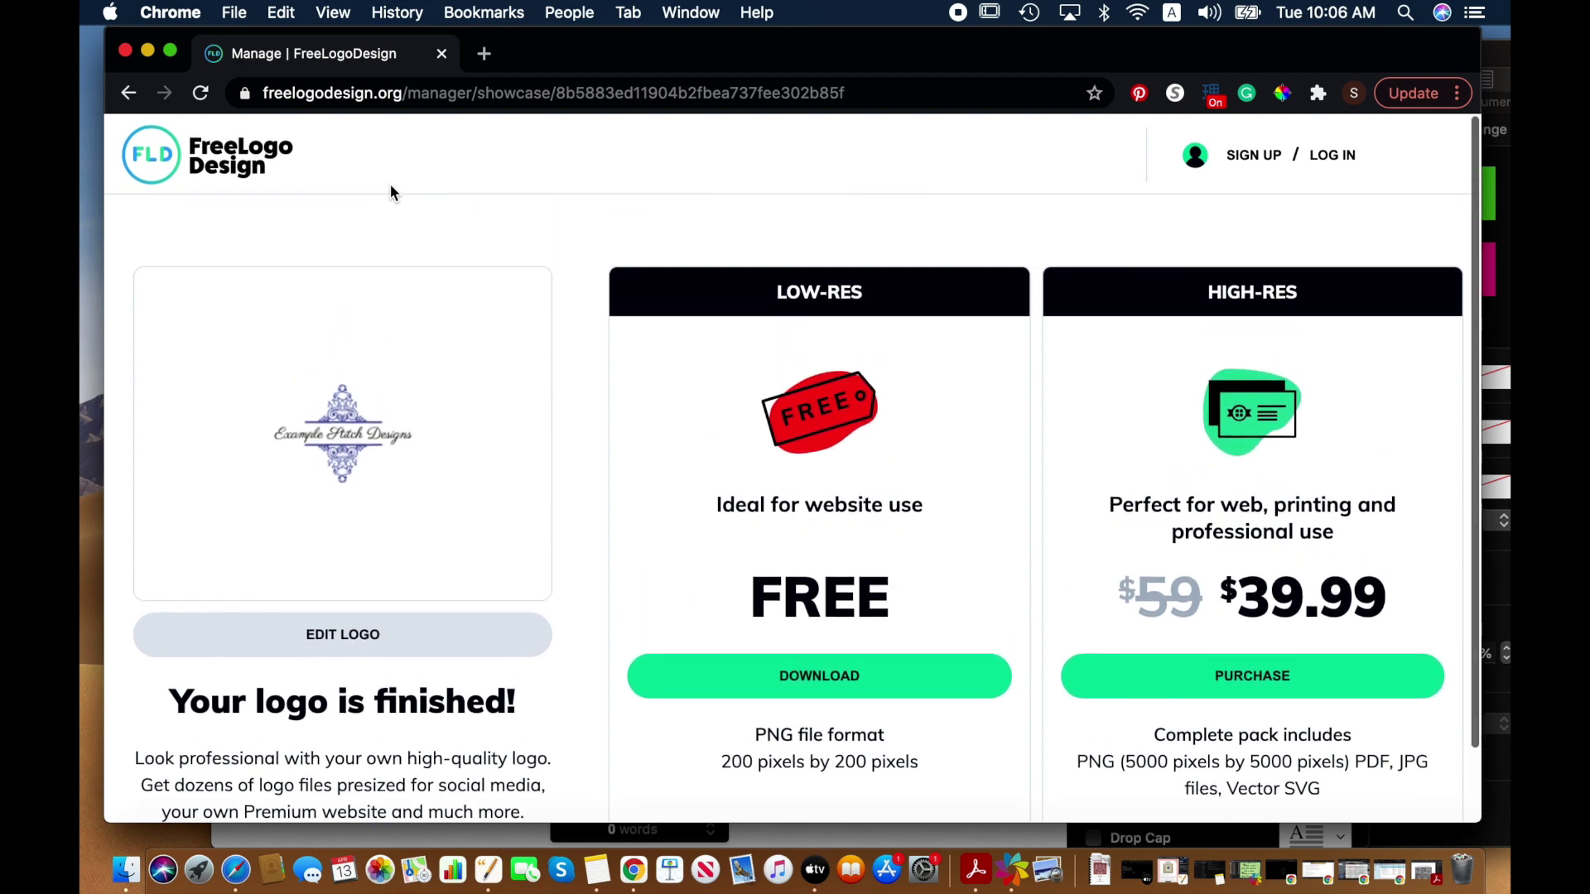
{"action": "scroll", "coordinate": [390, 192], "scroll_direction": "down", "scroll_amount": 1}
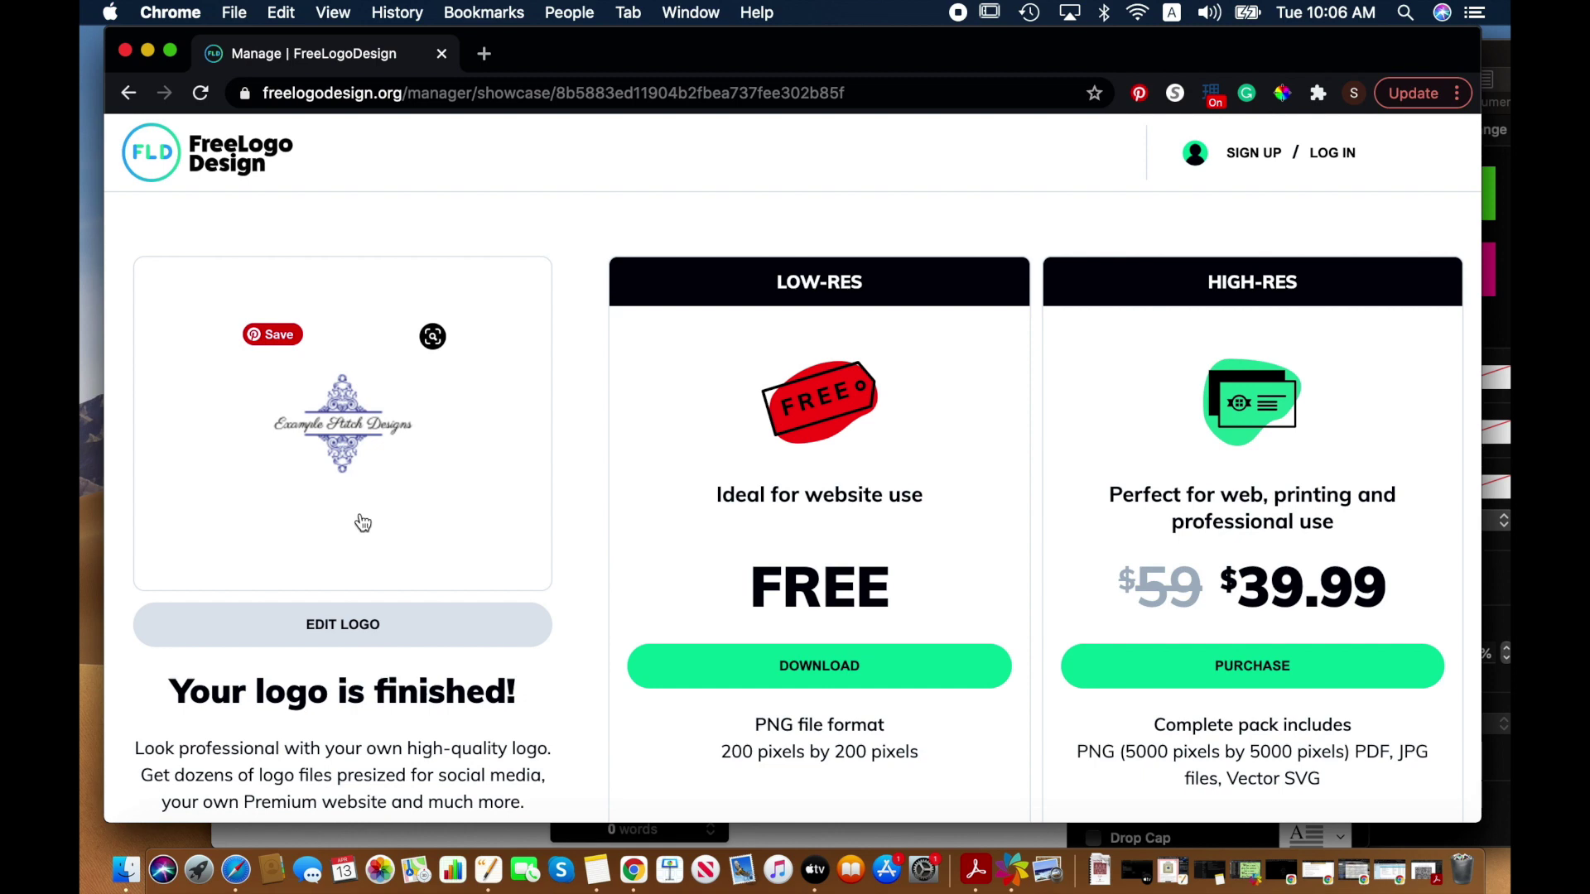
{"action": "scroll", "coordinate": [581, 525], "scroll_direction": "down", "scroll_amount": 1}
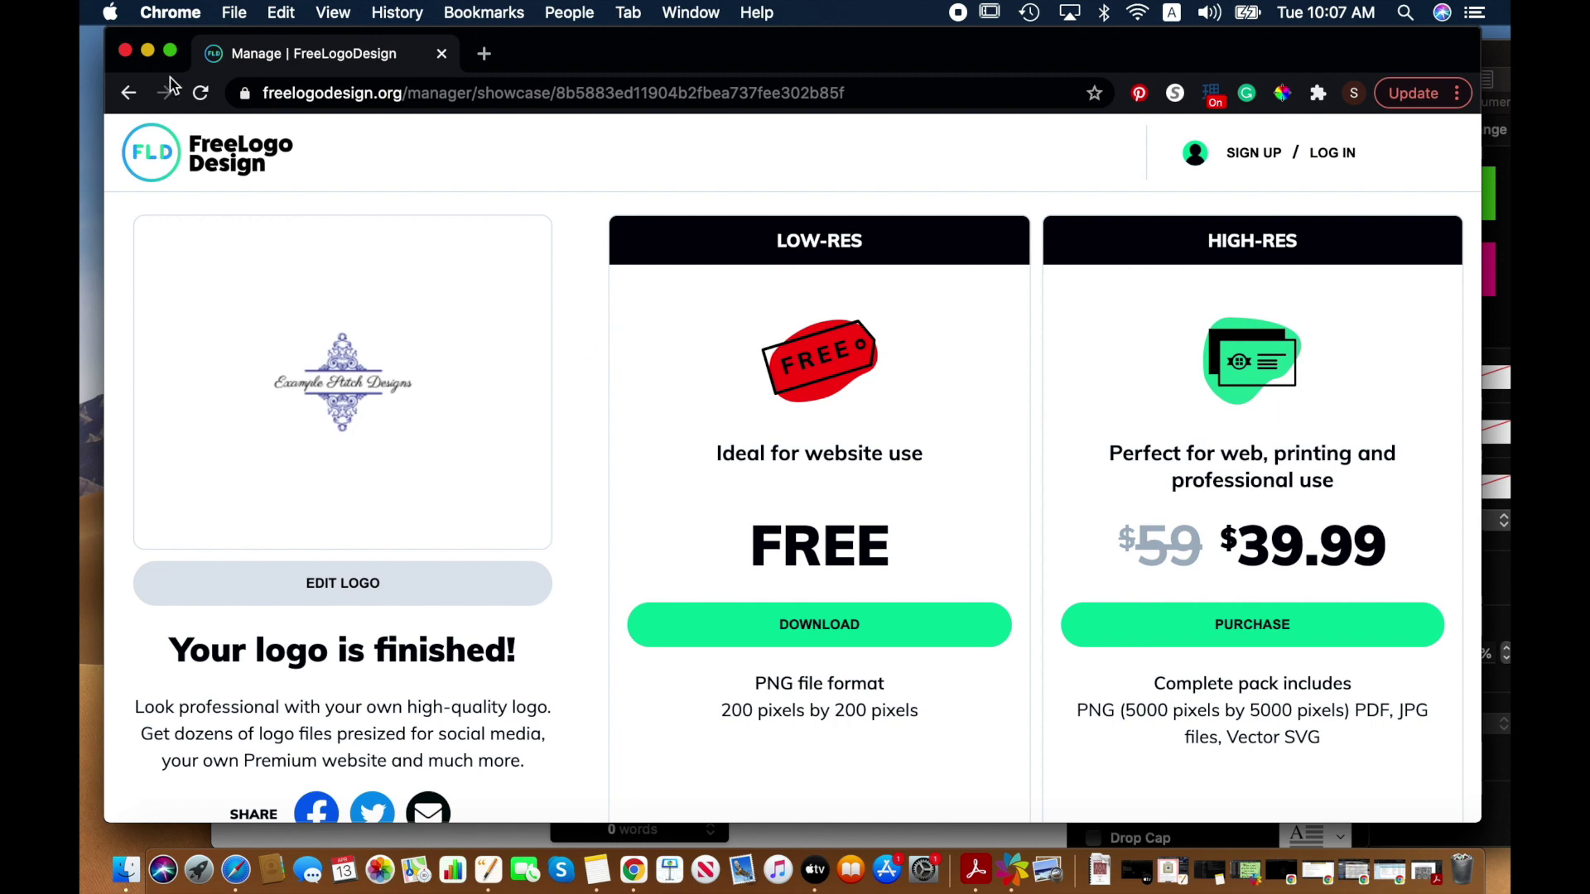
{"action": "left_click", "coordinate": [150, 53]}
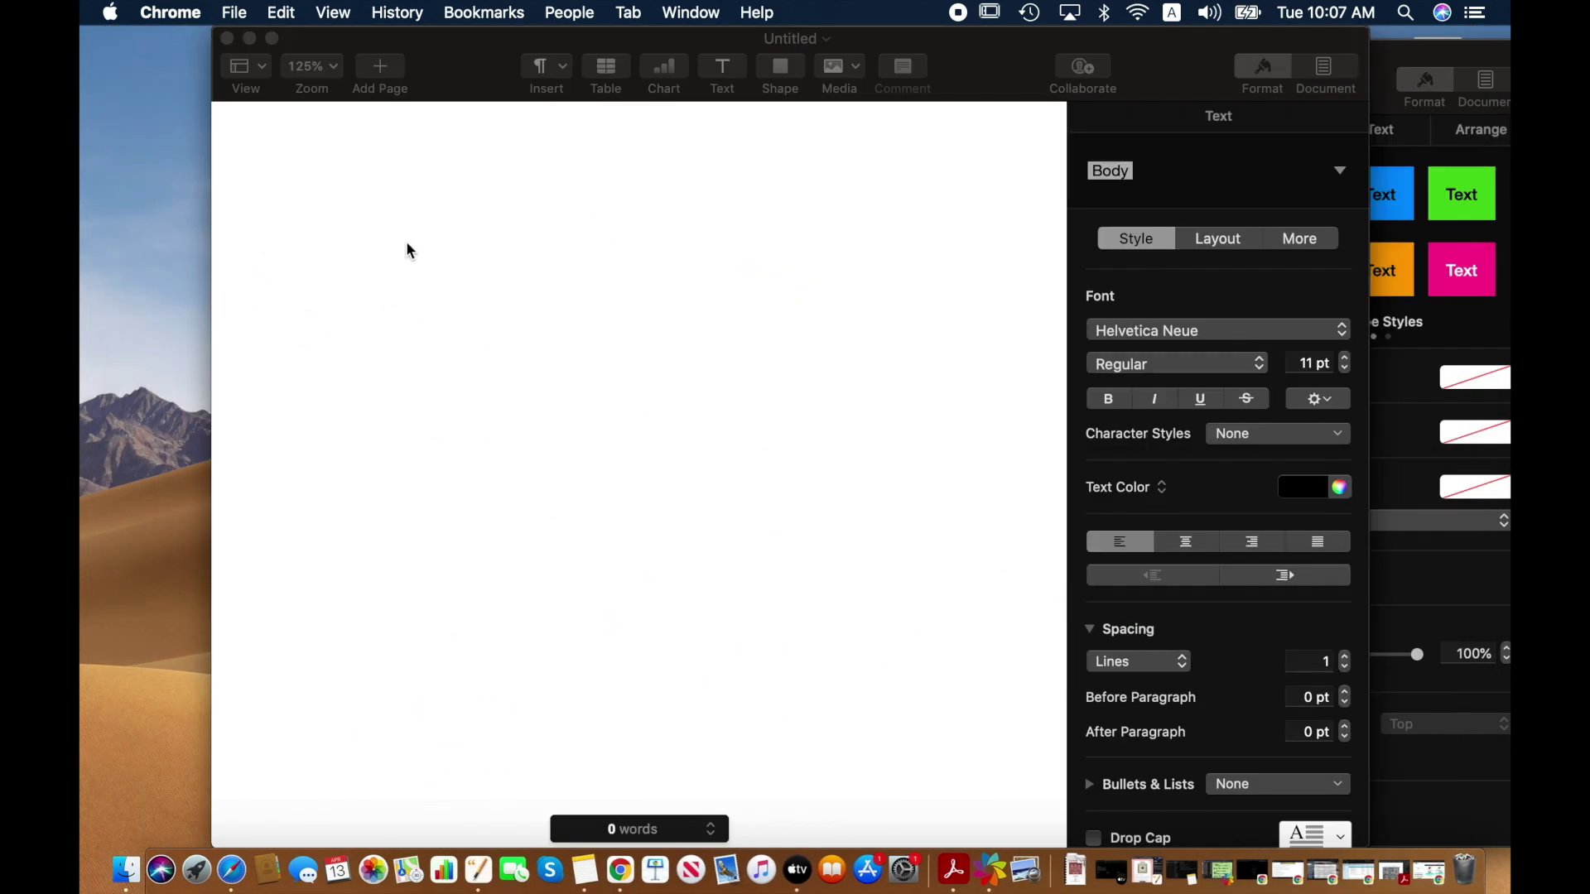
- Browse the Geometry and Objects shapes in the shape library and insert a basic square into the blank document
{"action": "left_click", "coordinate": [408, 242]}
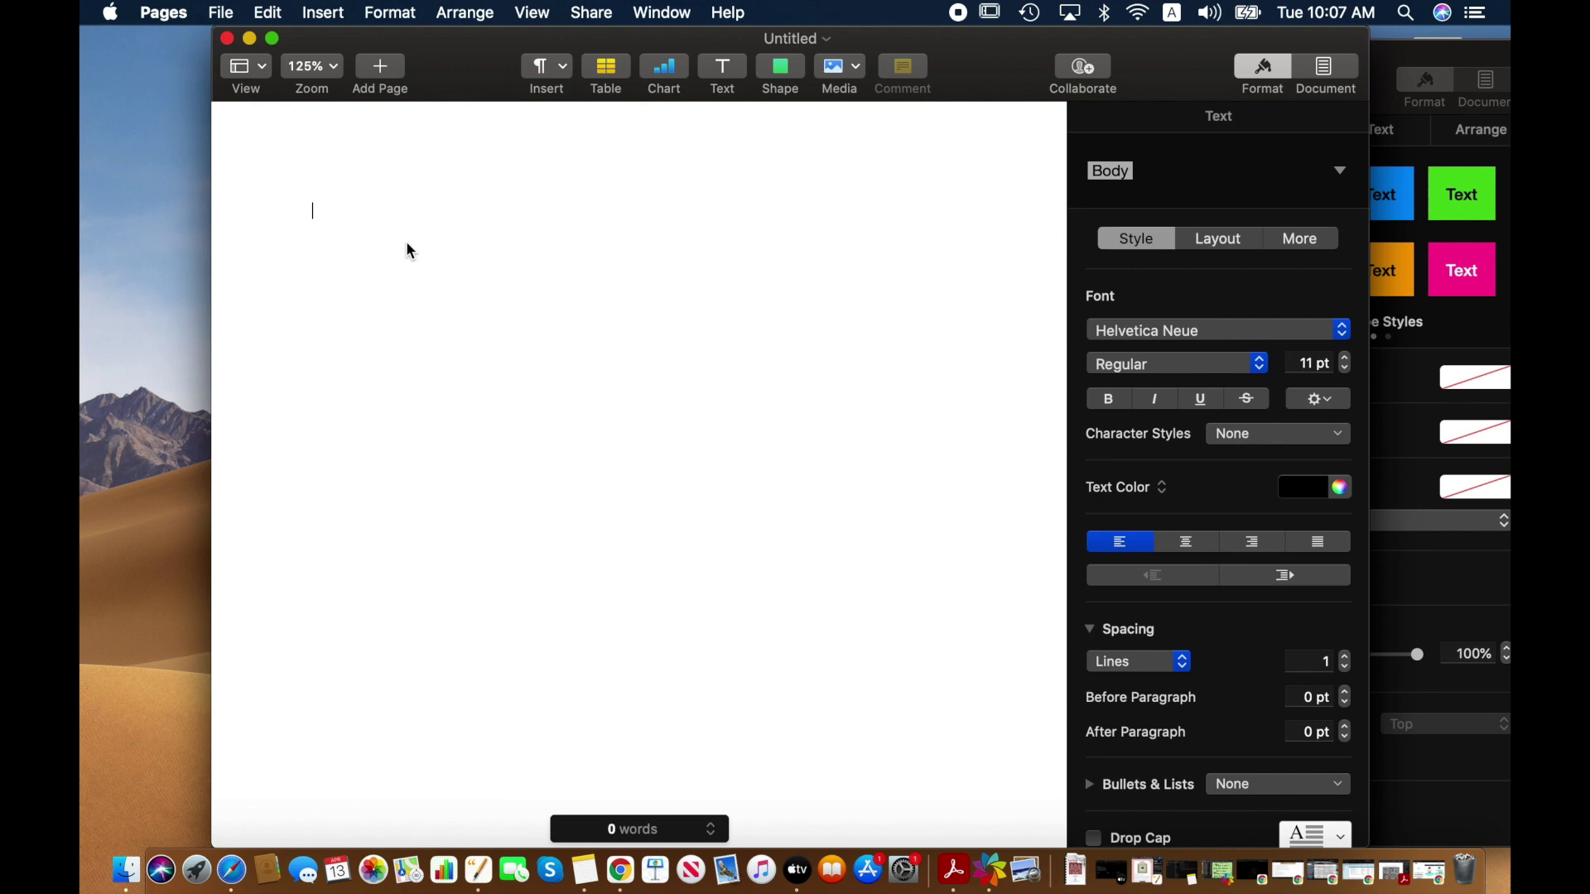
{"action": "scroll", "coordinate": [795, 446], "scroll_direction": "down", "scroll_amount": 1}
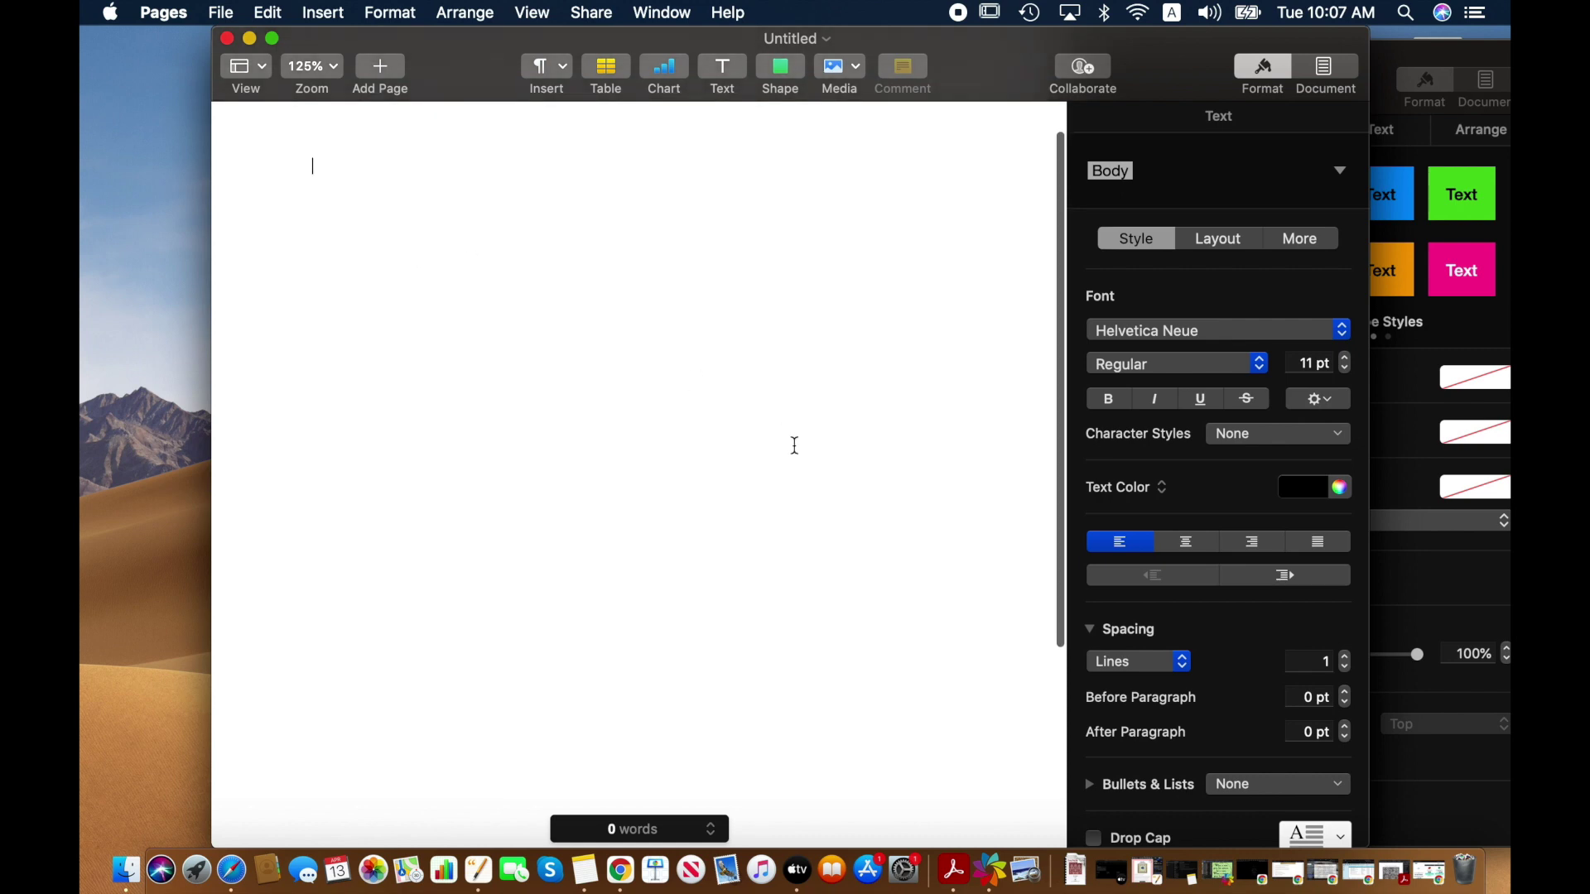
{"action": "left_click", "coordinate": [779, 70]}
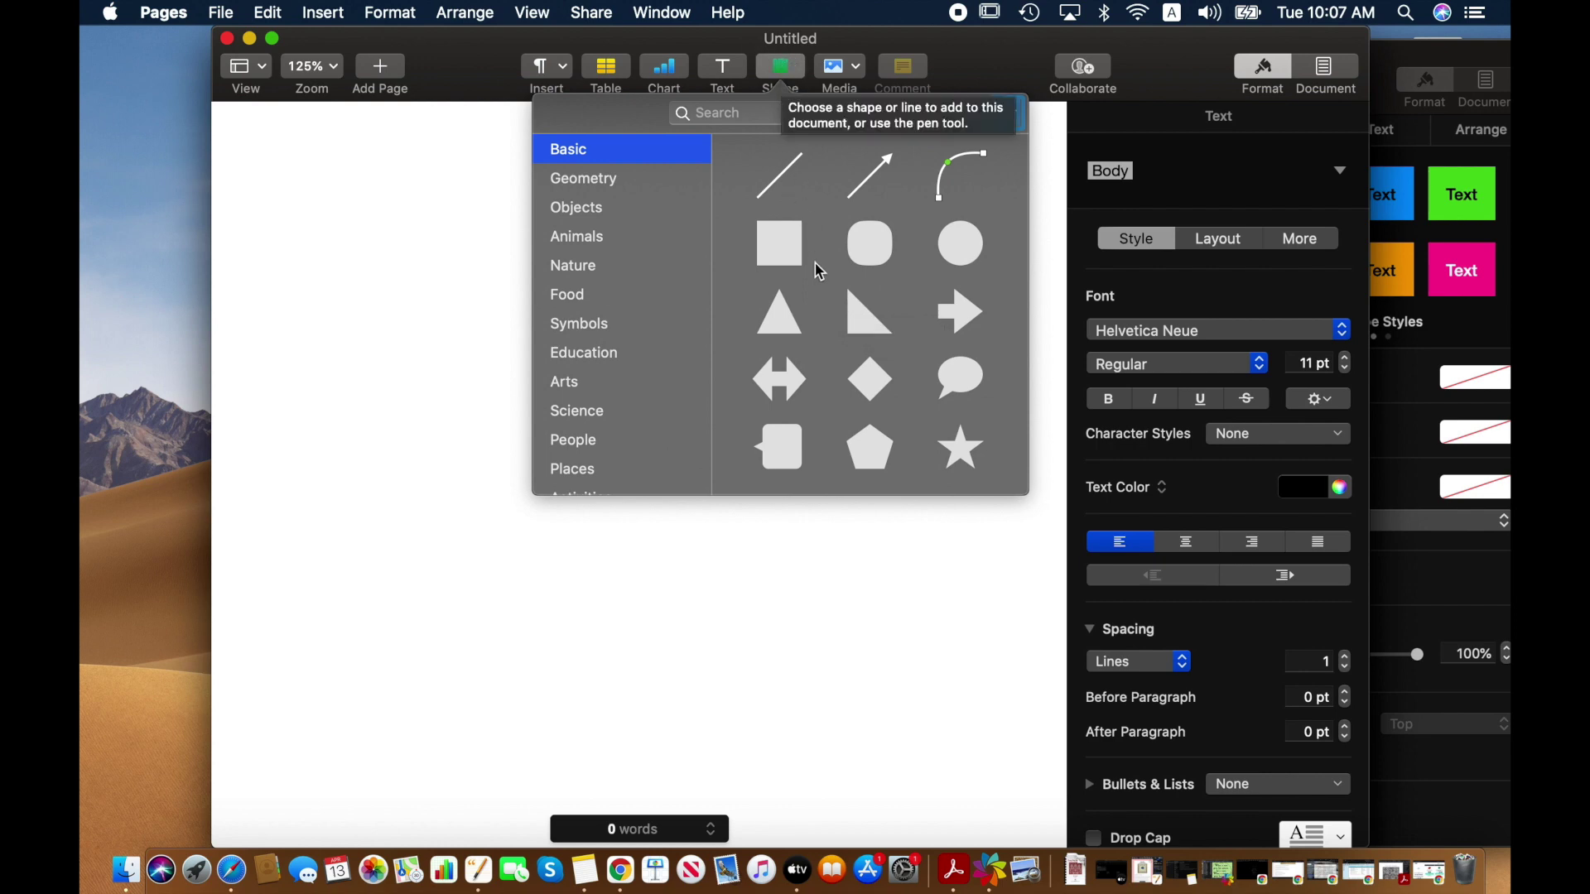
{"action": "scroll", "coordinate": [819, 271], "scroll_direction": "down", "scroll_amount": 10}
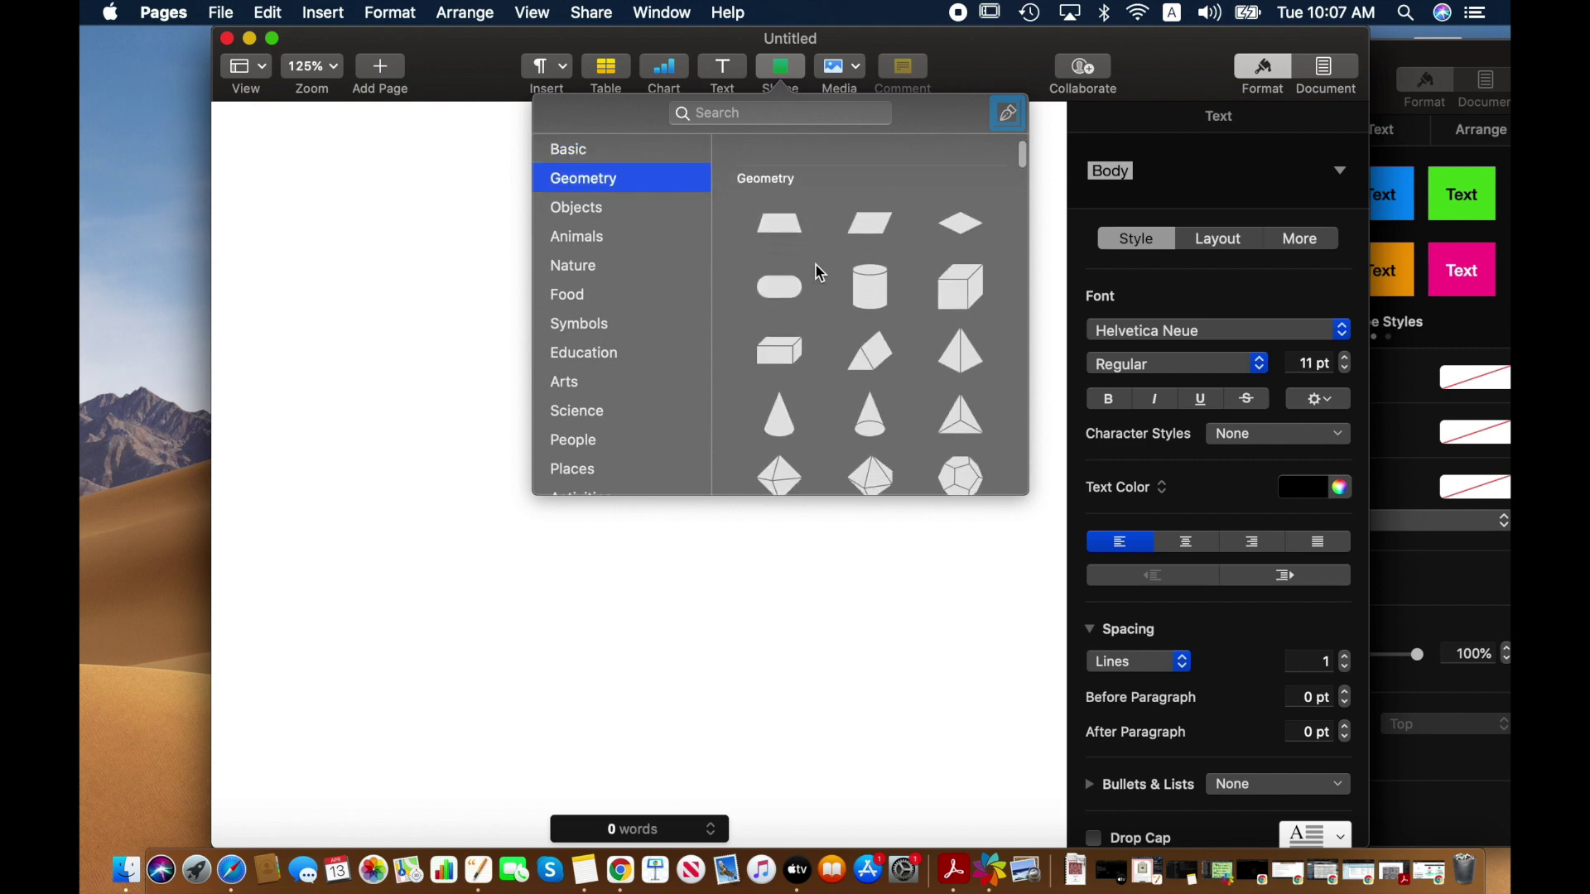
{"action": "scroll", "coordinate": [820, 271], "scroll_direction": "down", "scroll_amount": 10}
{"action": "scroll", "coordinate": [819, 272], "scroll_direction": "up", "scroll_amount": 4}
{"action": "scroll", "coordinate": [820, 272], "scroll_direction": "down", "scroll_amount": 15}
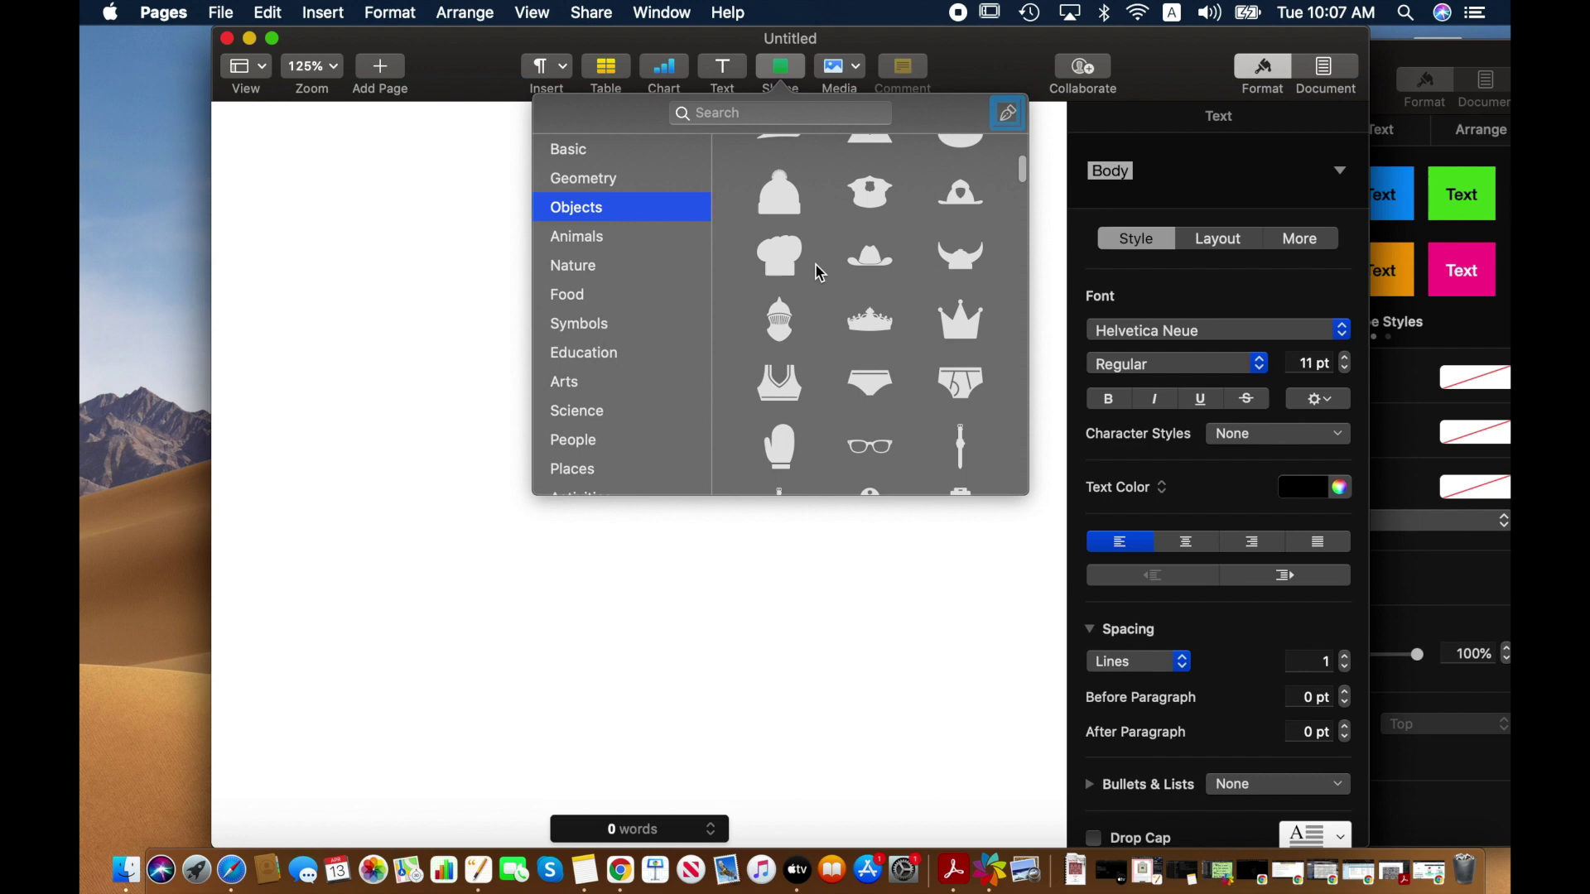
{"action": "scroll", "coordinate": [820, 273], "scroll_direction": "down", "scroll_amount": 5}
{"action": "scroll", "coordinate": [820, 273], "scroll_direction": "up", "scroll_amount": 3}
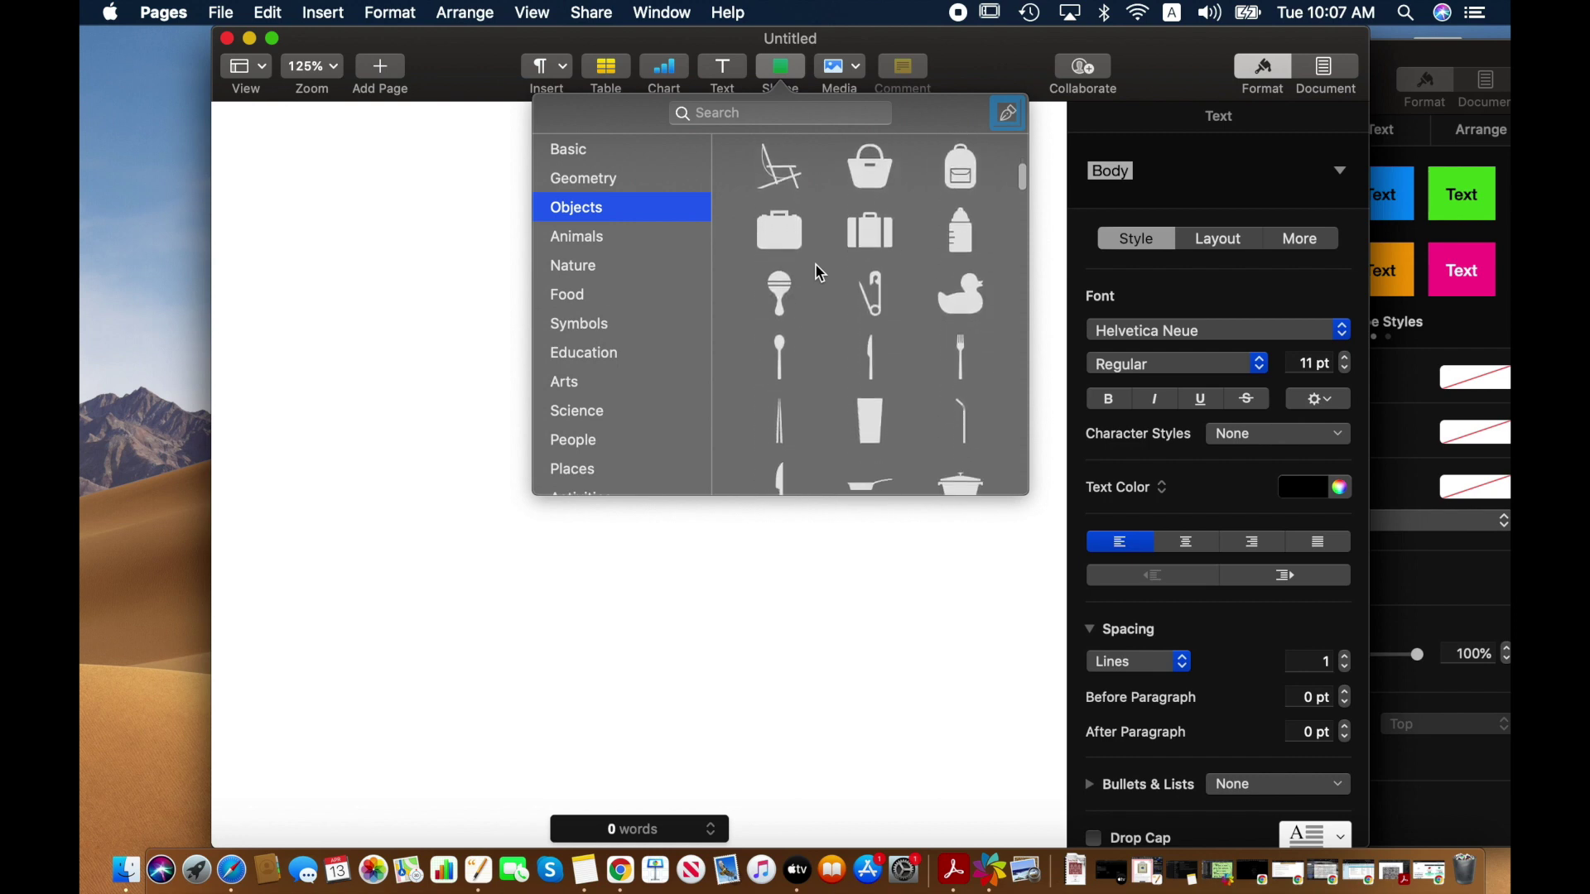
{"action": "scroll", "coordinate": [816, 265], "scroll_direction": "down", "scroll_amount": 1}
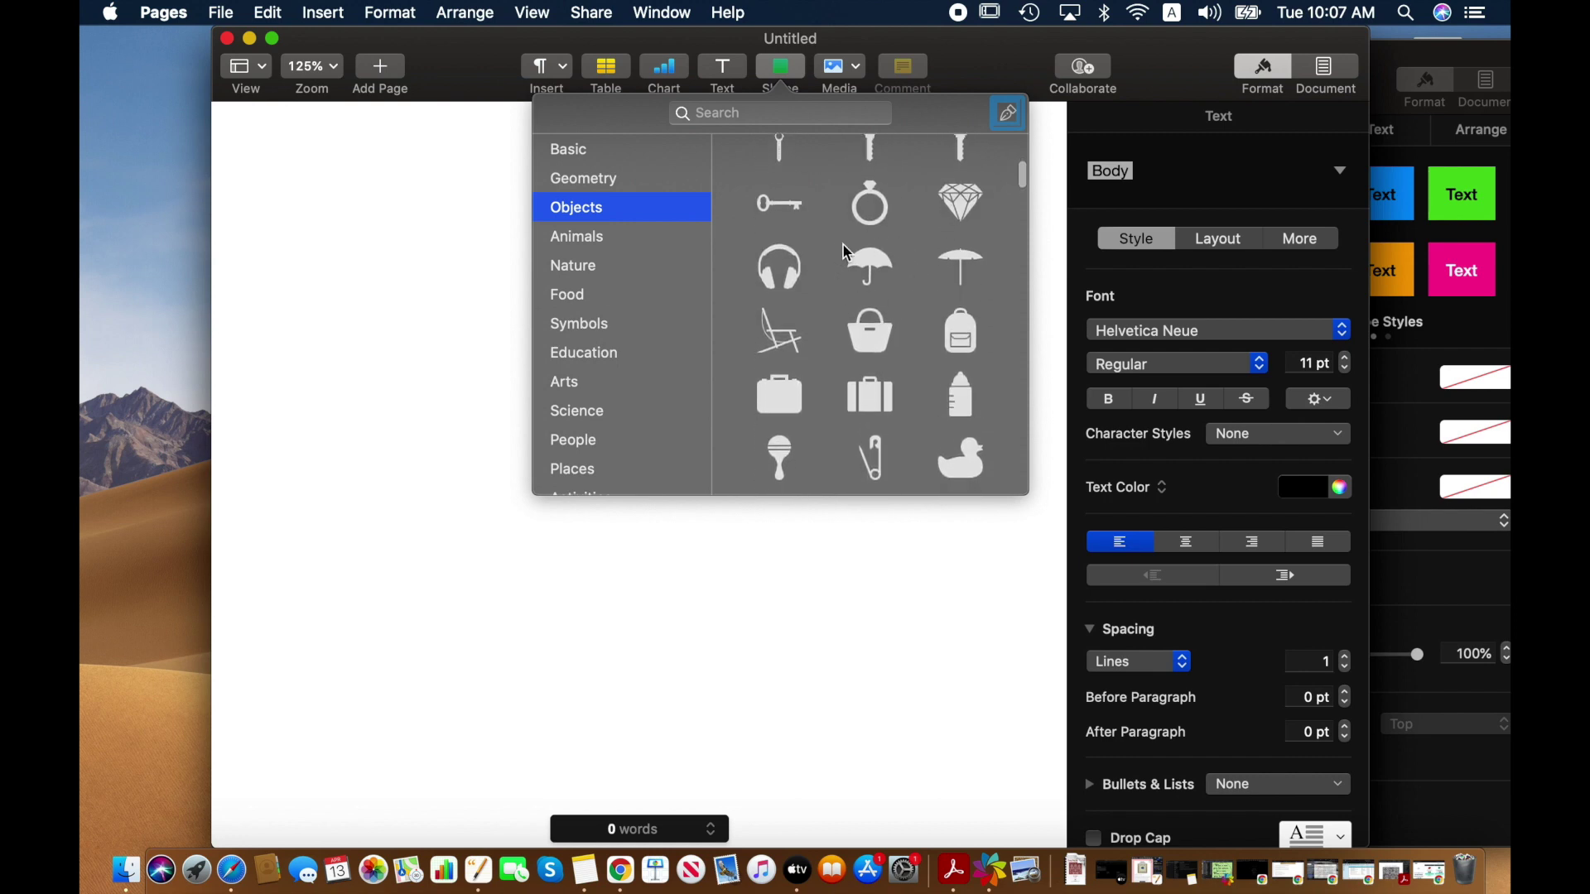
{"action": "scroll", "coordinate": [915, 329], "scroll_direction": "down", "scroll_amount": 10}
{"action": "scroll", "coordinate": [917, 329], "scroll_direction": "down", "scroll_amount": 10}
{"action": "scroll", "coordinate": [918, 329], "scroll_direction": "down", "scroll_amount": 2}
{"action": "scroll", "coordinate": [913, 321], "scroll_direction": "up", "scroll_amount": 6}
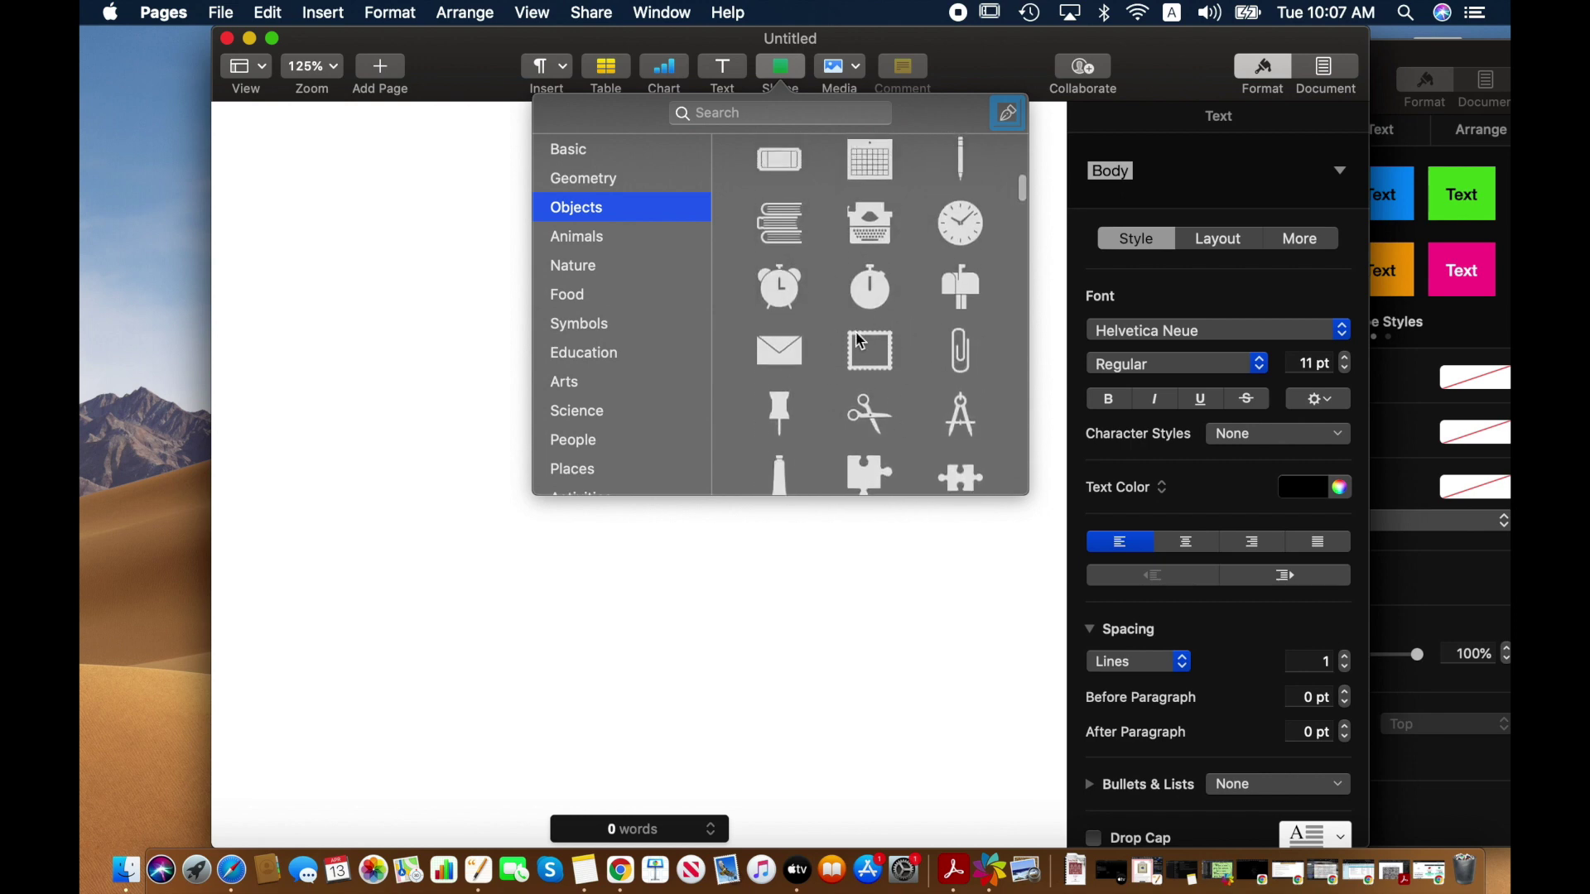
{"action": "scroll", "coordinate": [862, 348], "scroll_direction": "down", "scroll_amount": 10}
{"action": "scroll", "coordinate": [859, 365], "scroll_direction": "up", "scroll_amount": 20}
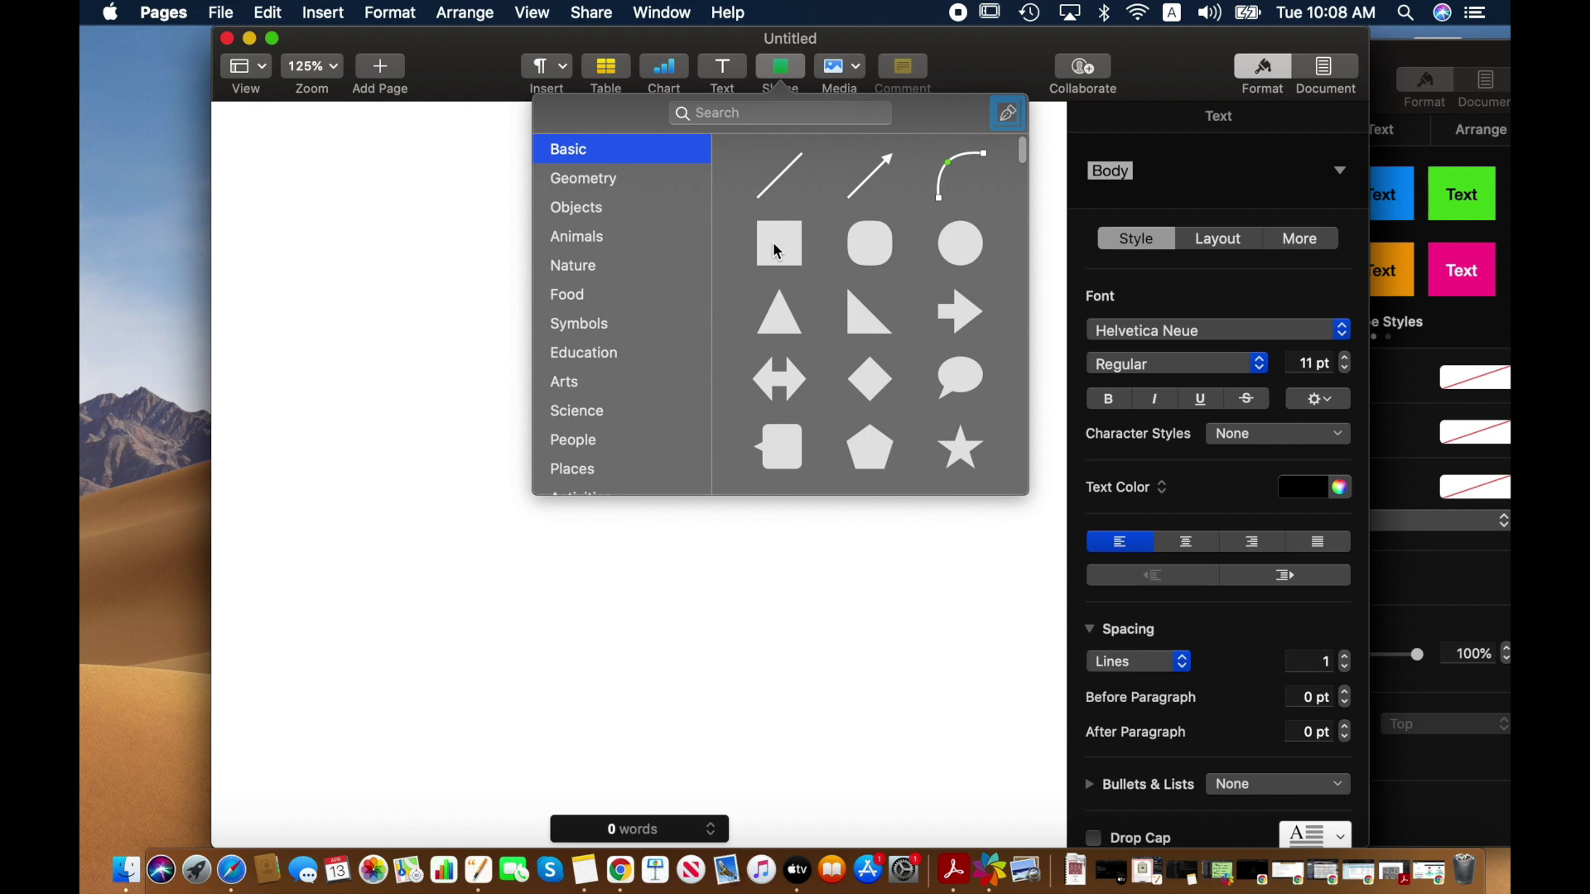
{"action": "left_click", "coordinate": [778, 247]}
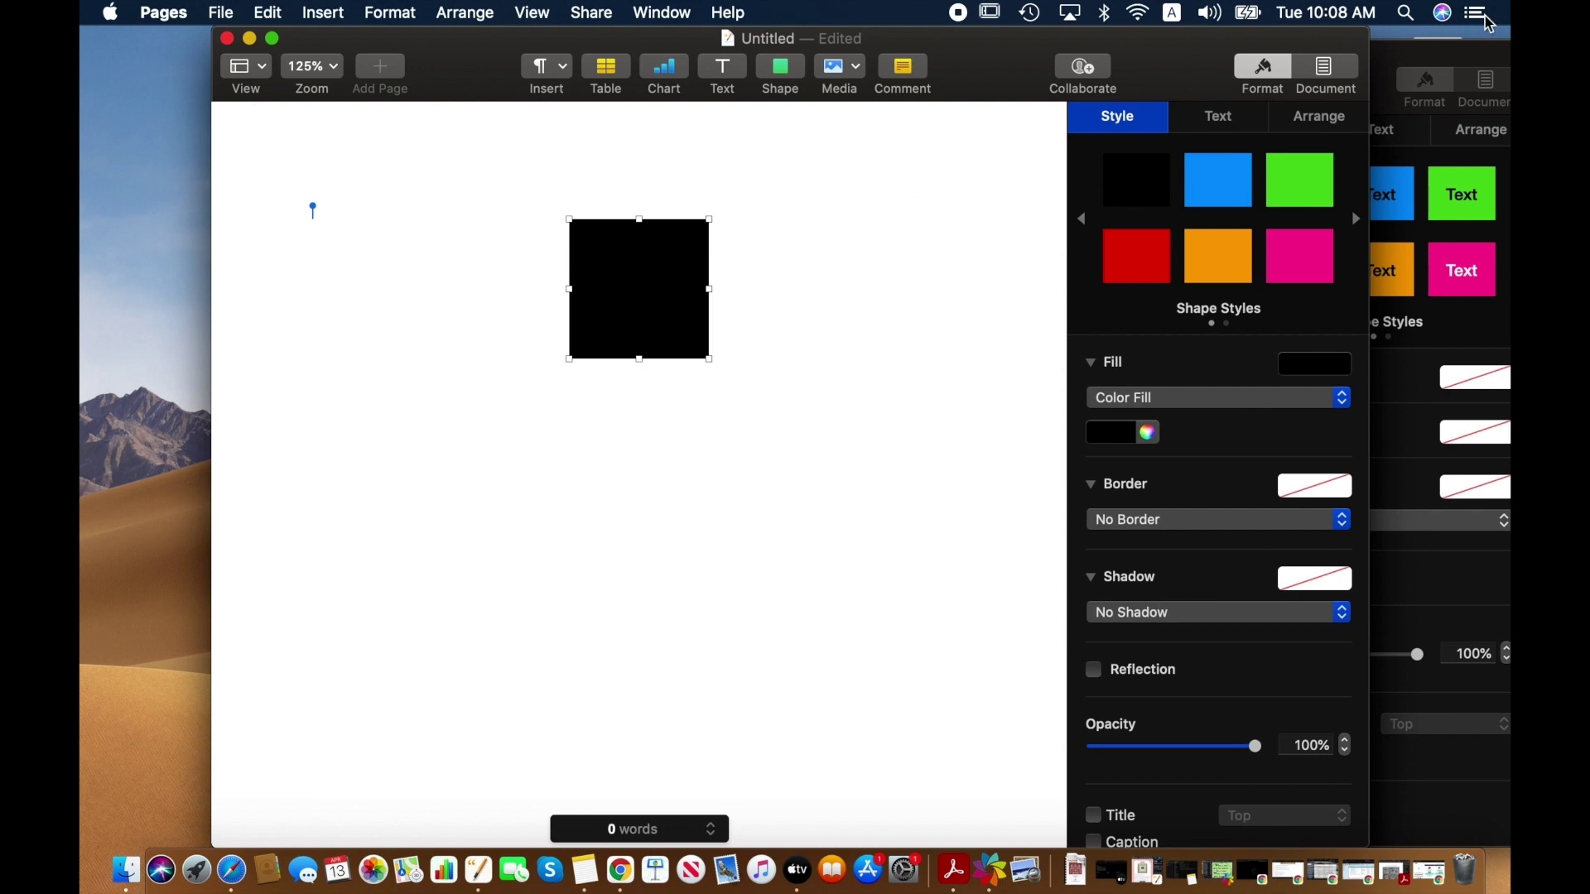
- In the "hey listen cover" document, bring the pink background shape to the front, send it to the back again, and minimize the window
{"action": "left_click", "coordinate": [1459, 56]}
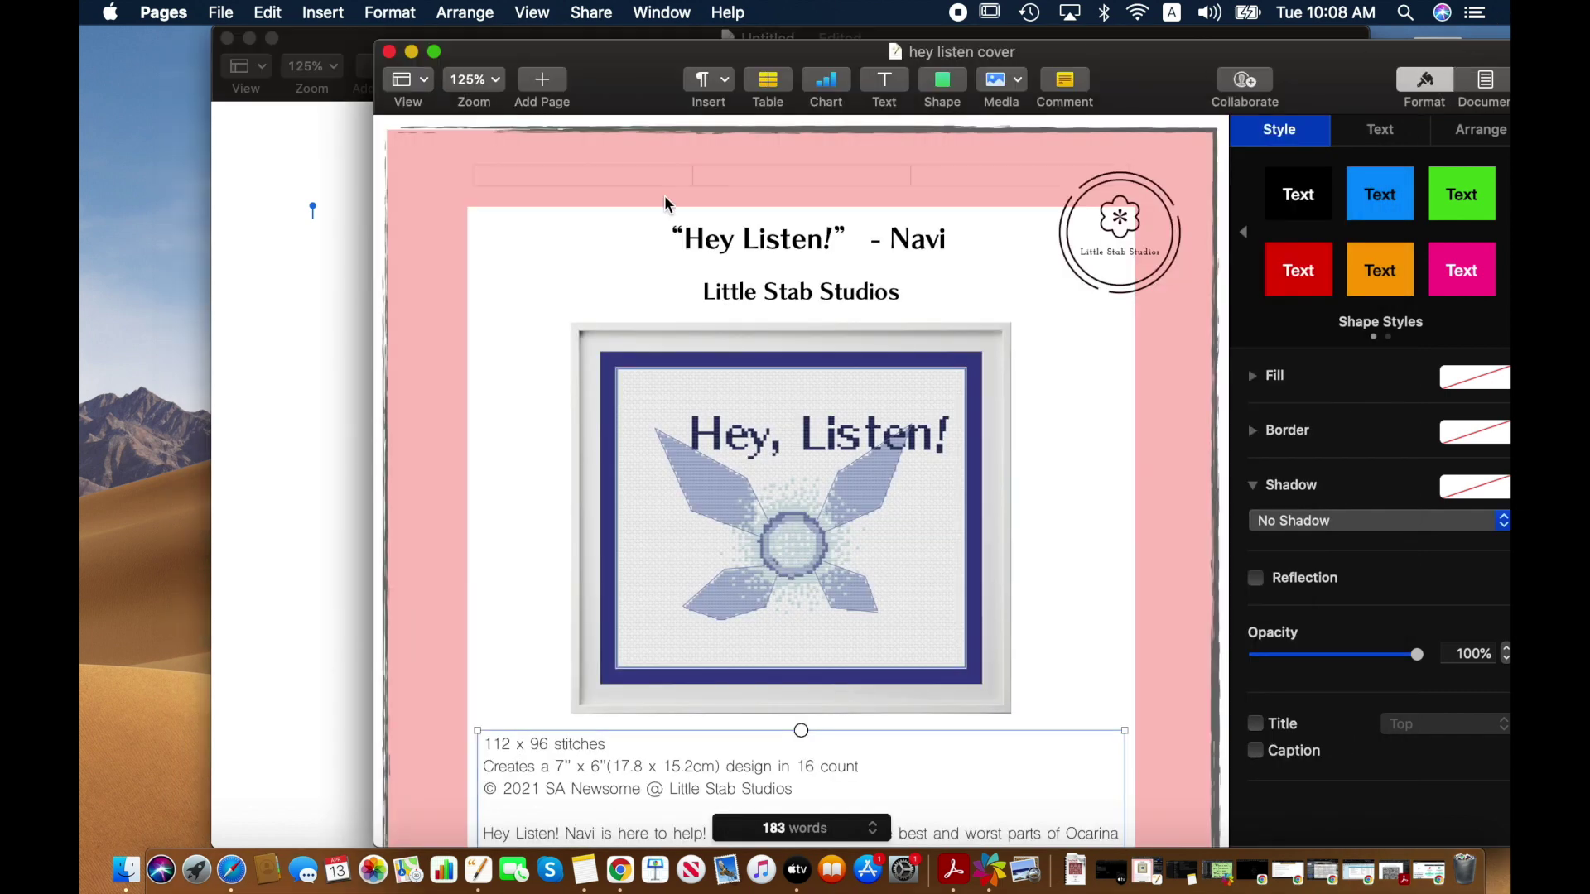
{"action": "left_click", "coordinate": [414, 146]}
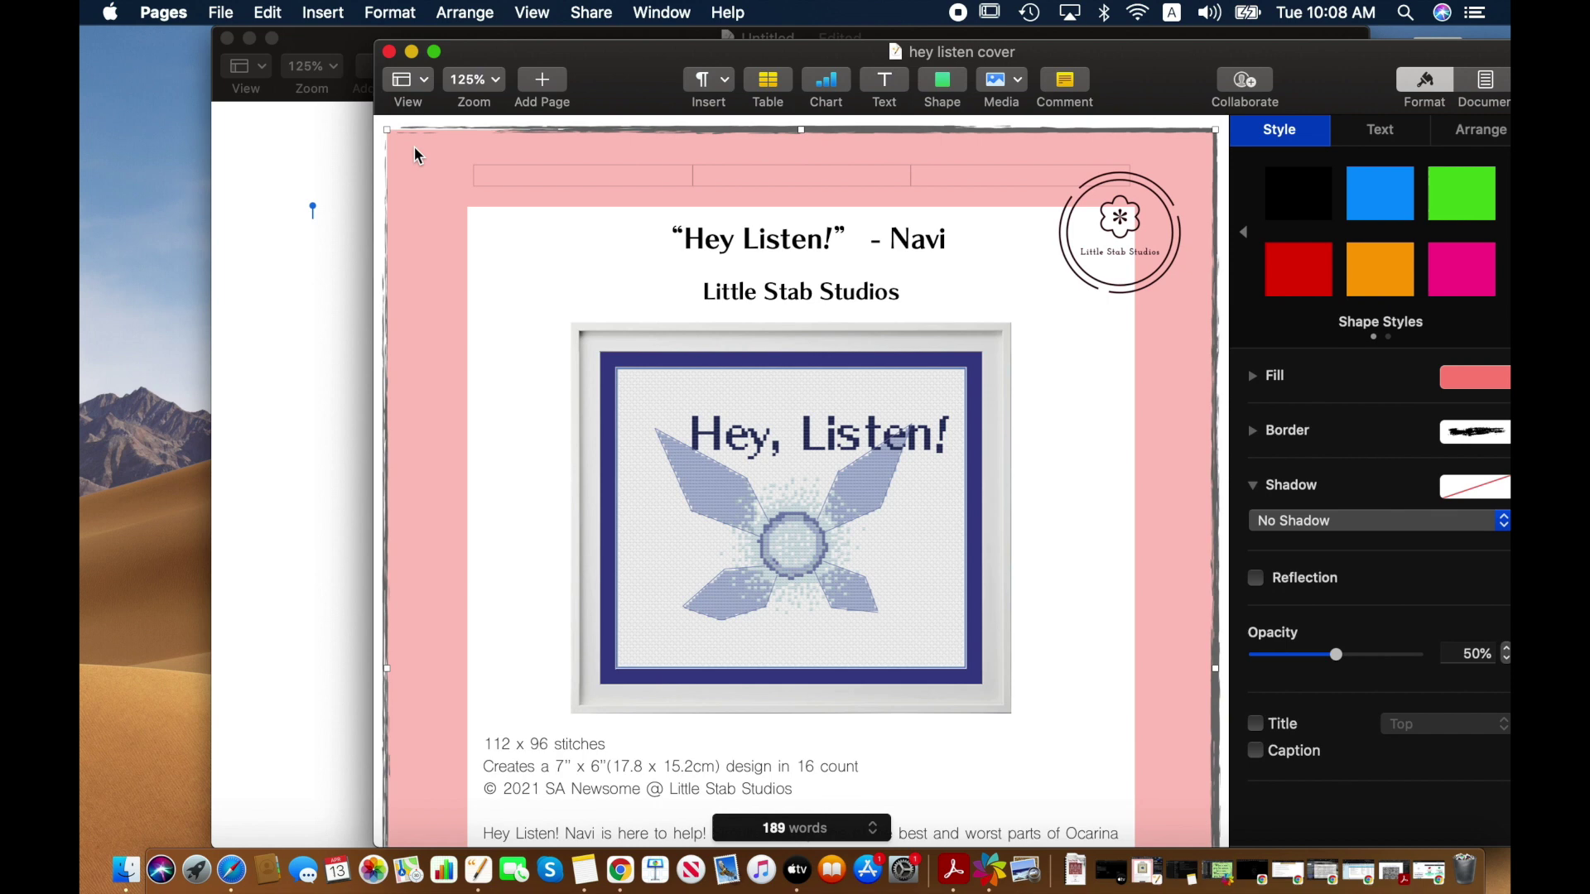
{"action": "left_click", "coordinate": [1456, 139]}
{"action": "left_click", "coordinate": [1342, 330]}
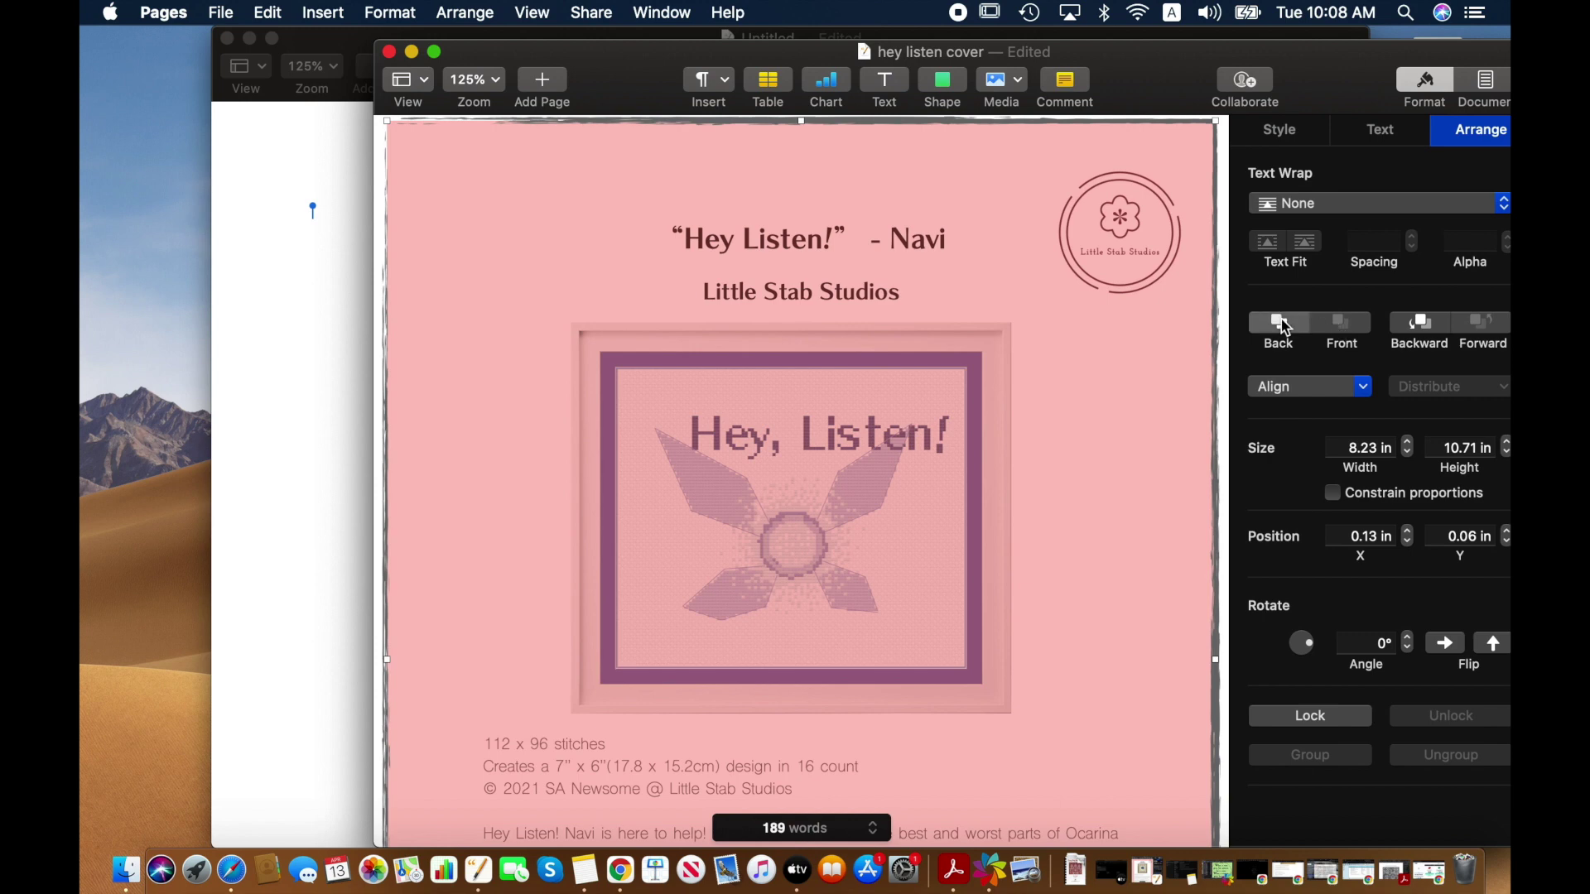
{"action": "left_click", "coordinate": [1280, 323]}
{"action": "left_click", "coordinate": [1343, 325]}
{"action": "left_click", "coordinate": [1291, 327]}
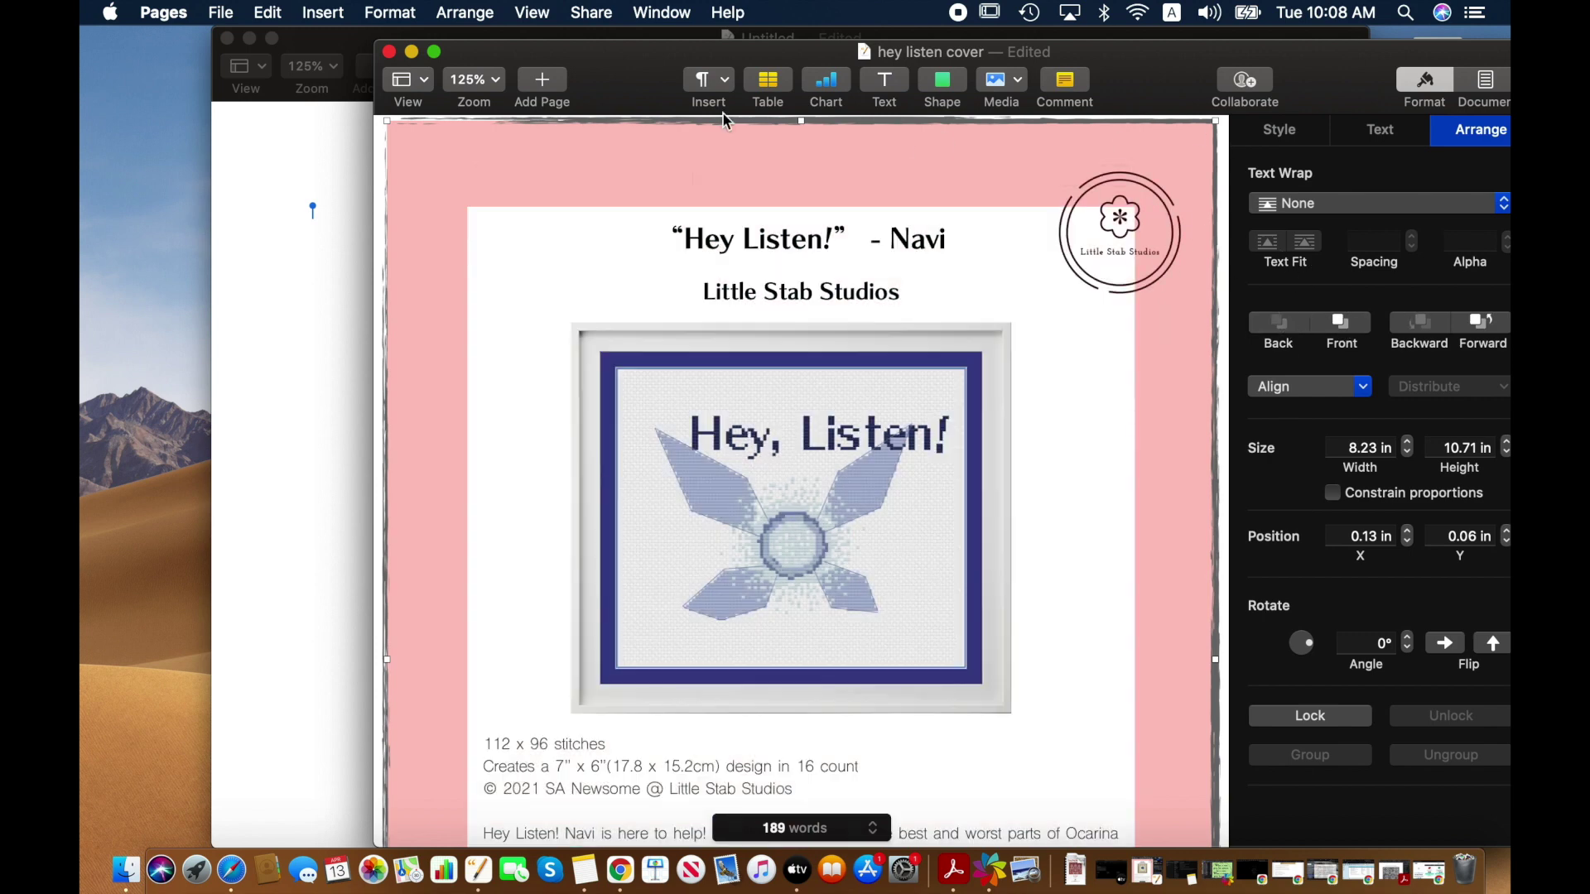
{"action": "left_click", "coordinate": [412, 52]}
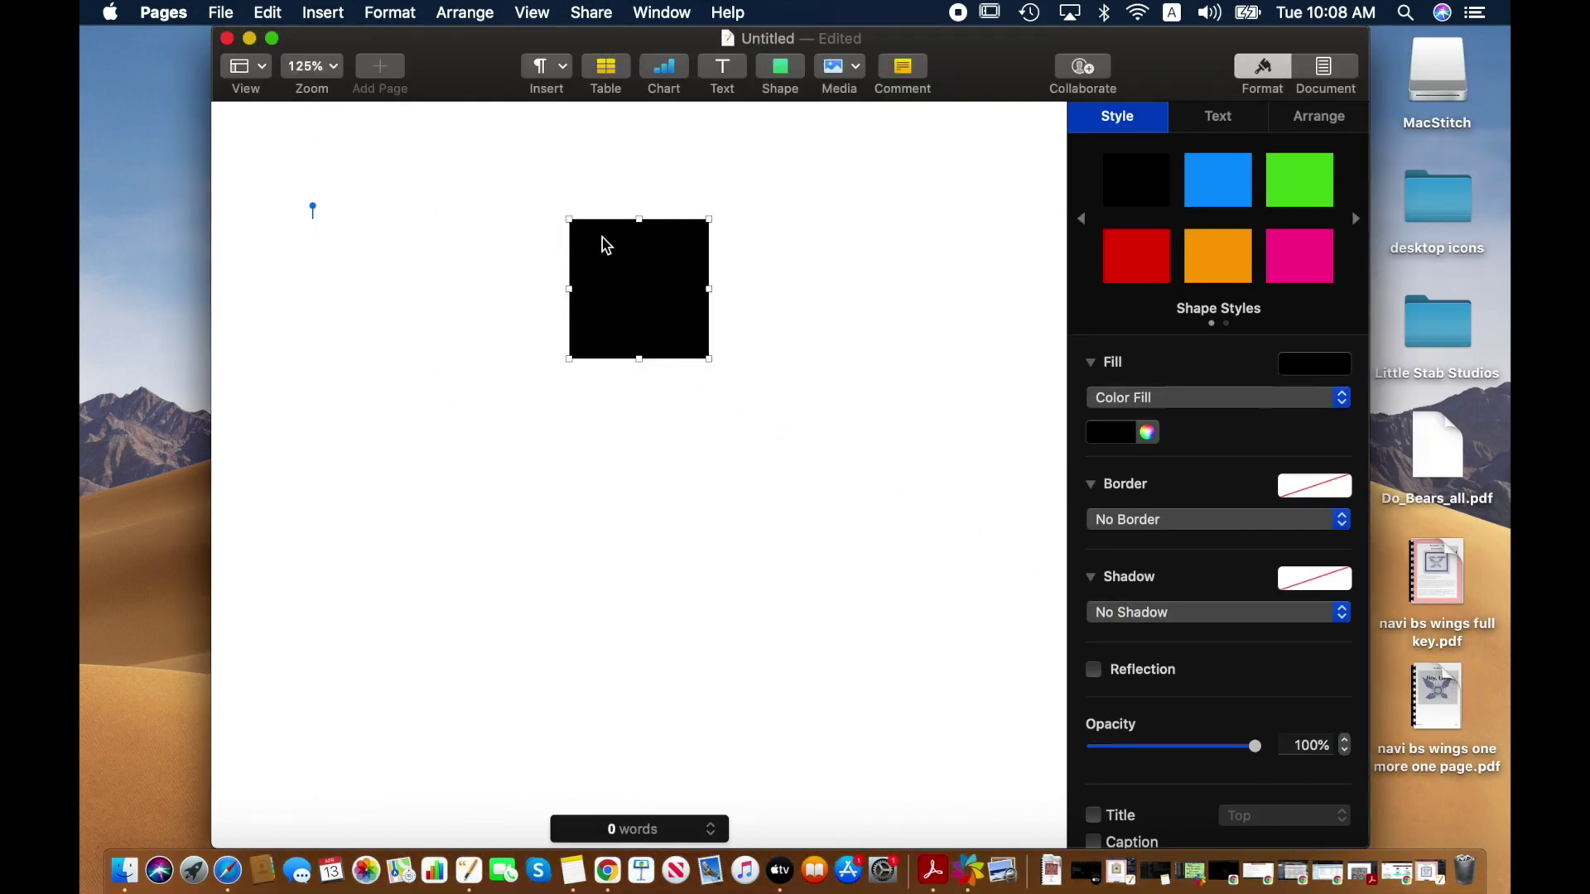
- Fill the square in the untitled document with the darkest blue color fill and darken it slightly using the color wheel's brightness
{"action": "left_click", "coordinate": [300, 70]}
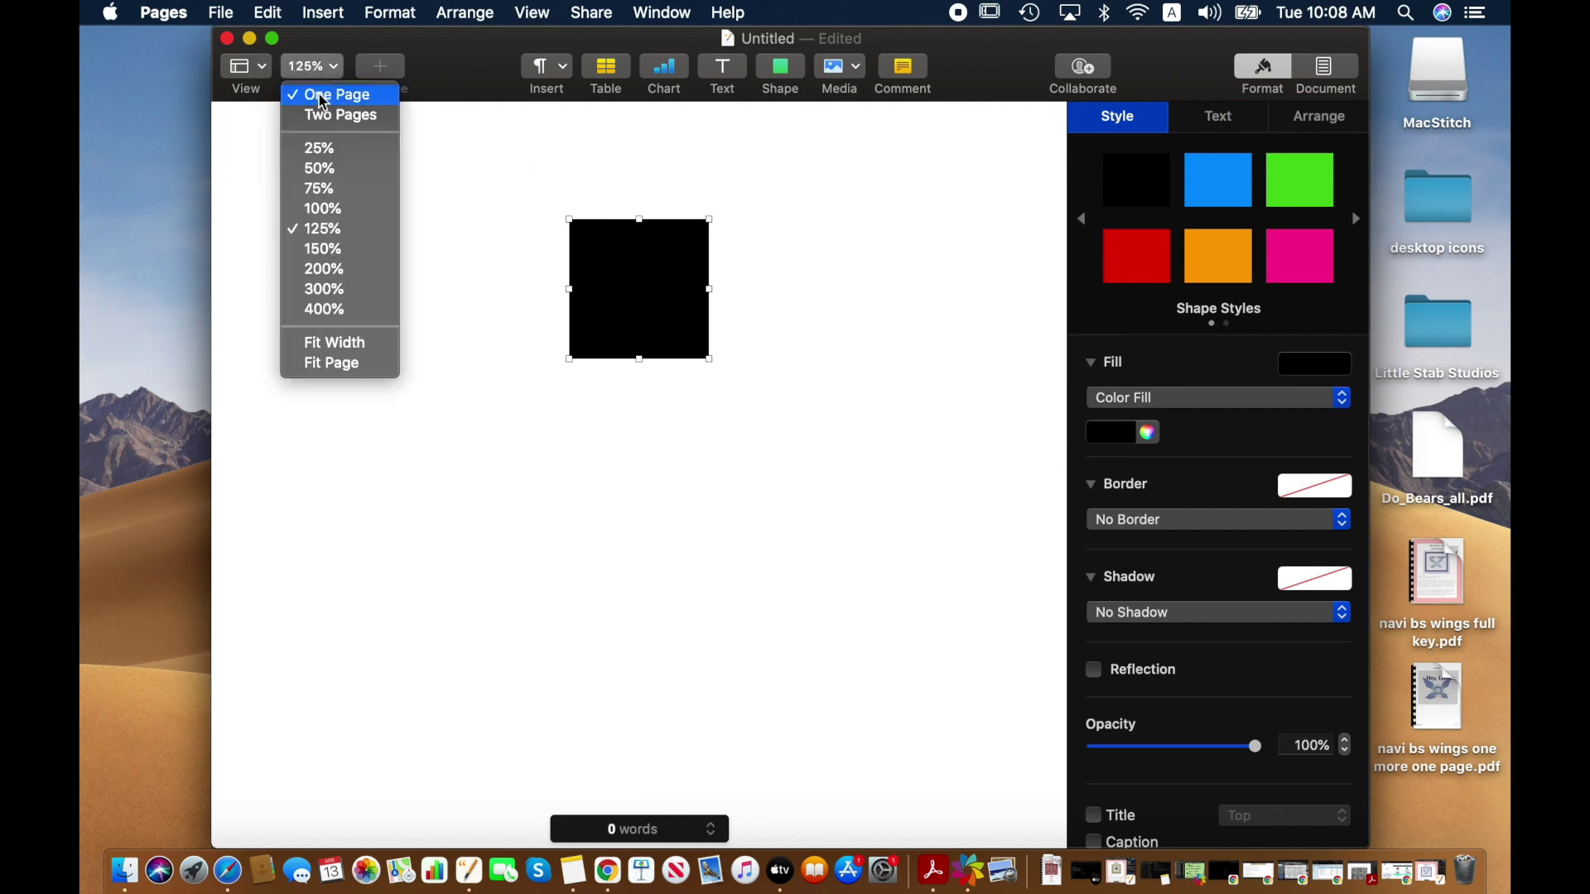
{"action": "left_click", "coordinate": [337, 190]}
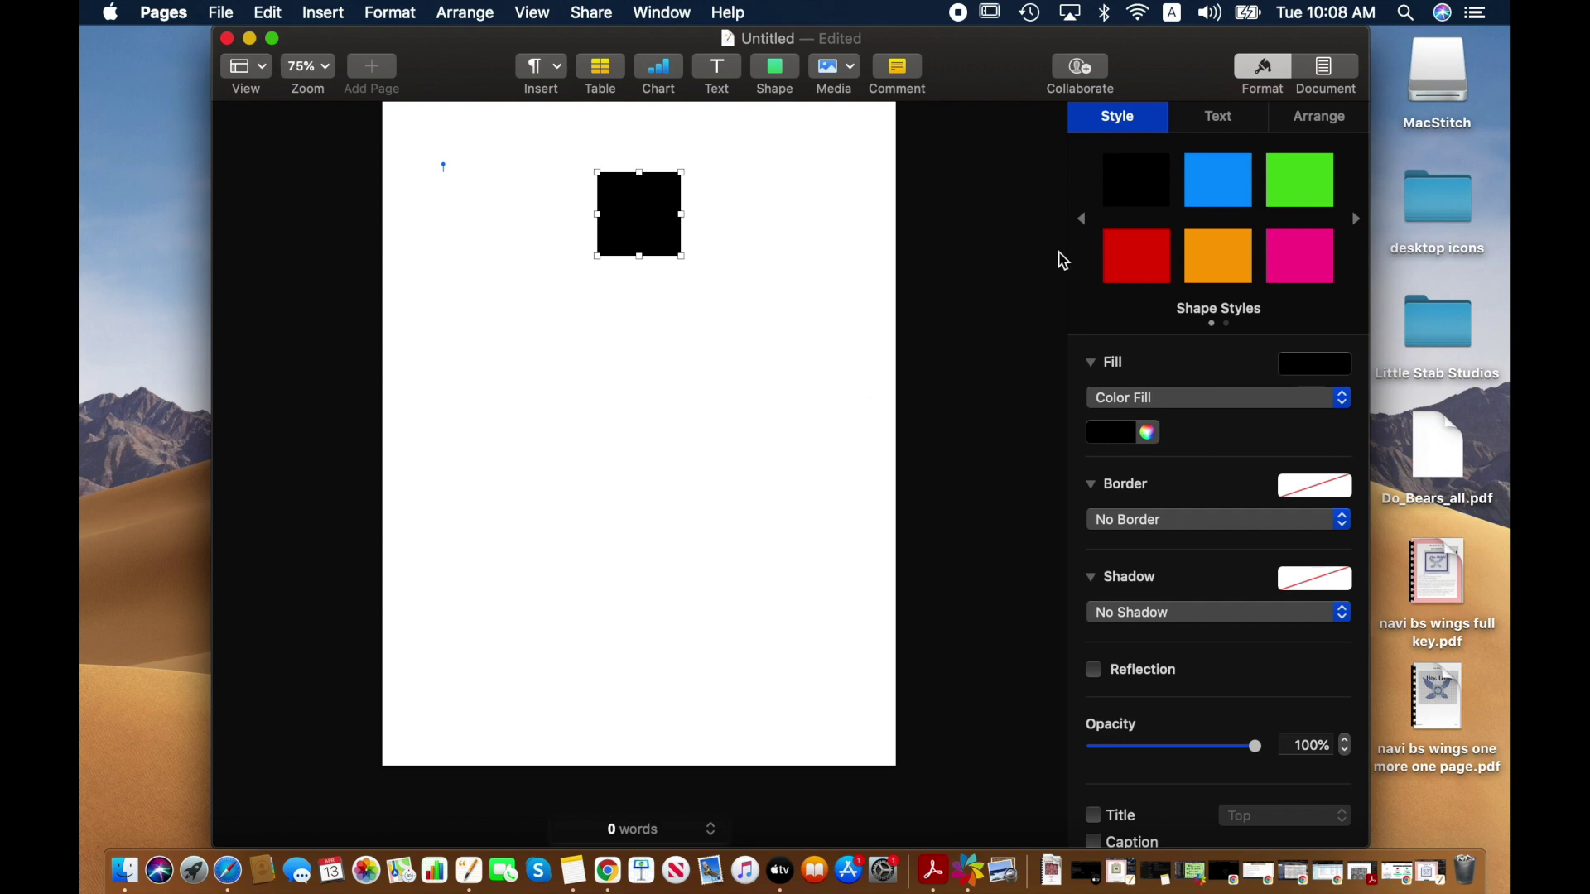
{"action": "left_click", "coordinate": [1315, 366]}
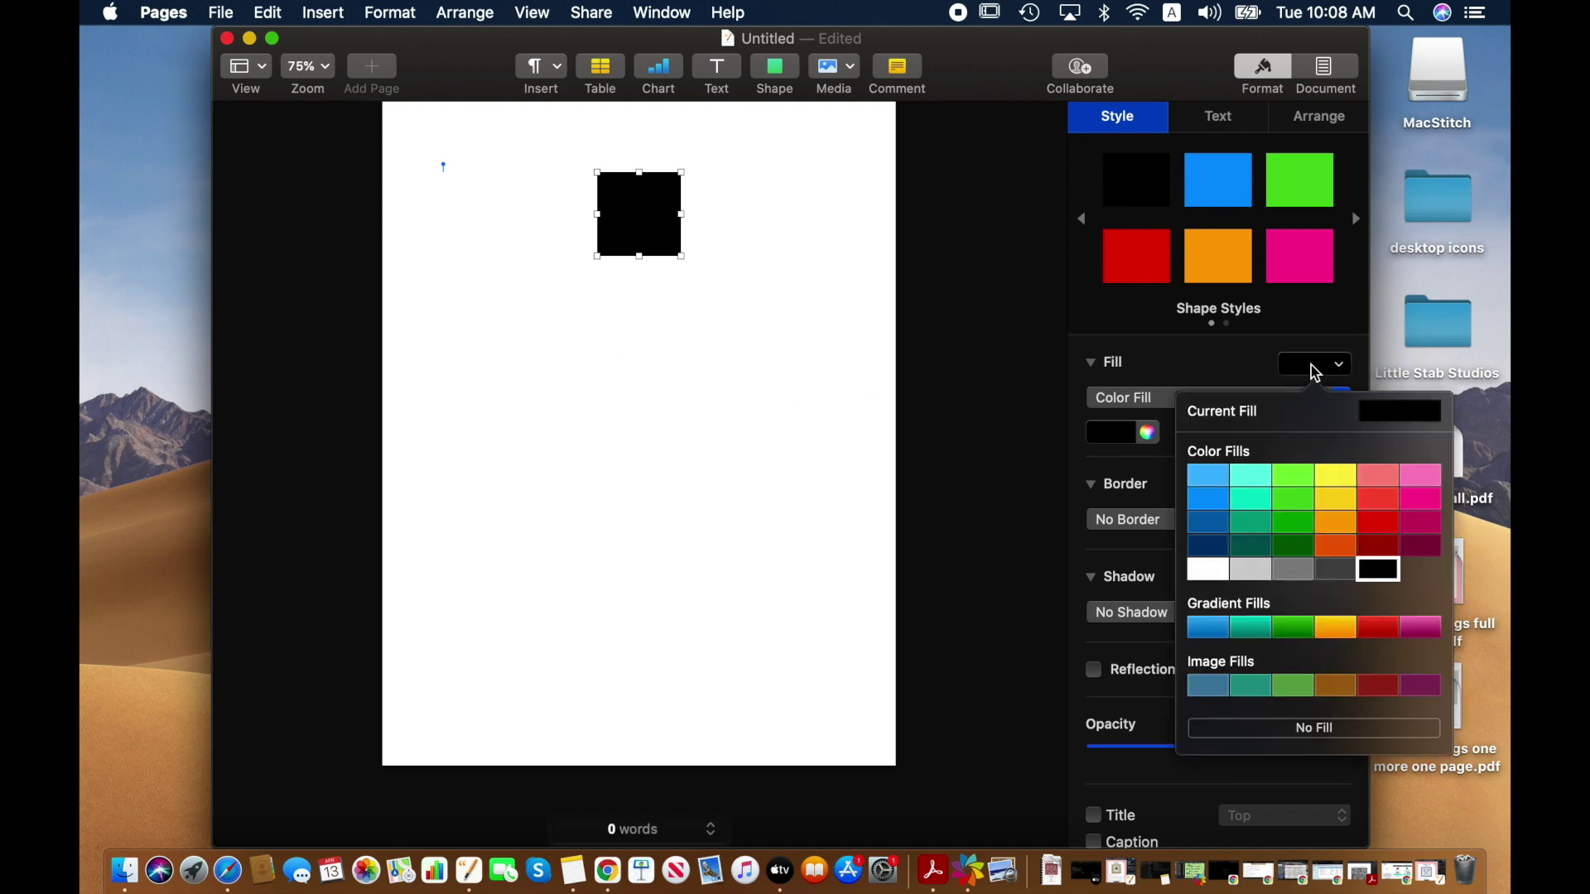
{"action": "left_click", "coordinate": [1214, 548]}
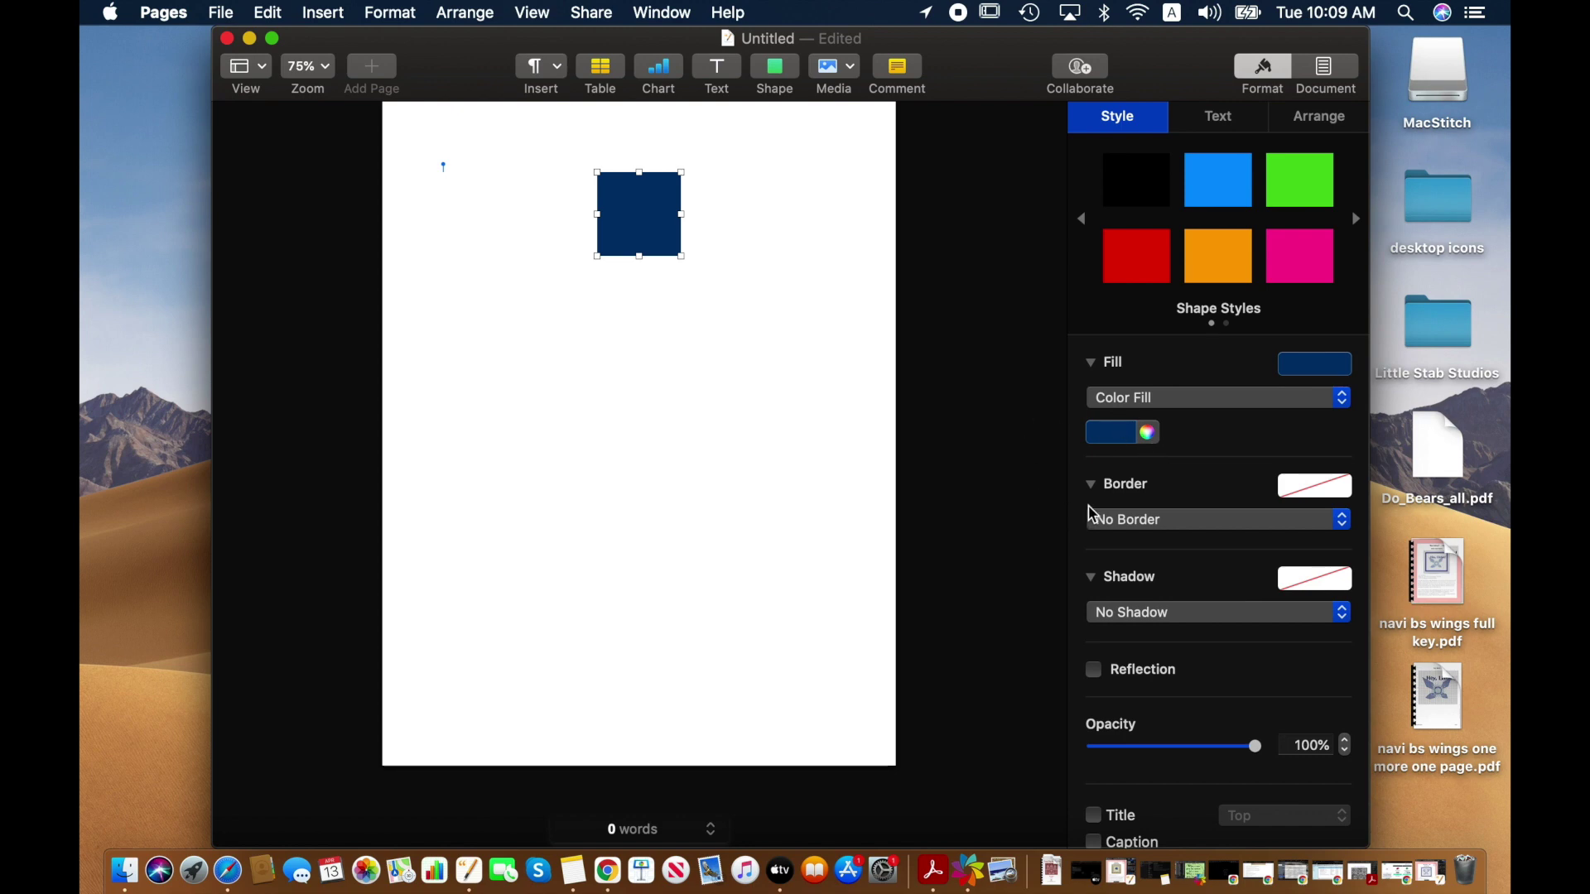
{"action": "left_click", "coordinate": [1147, 431]}
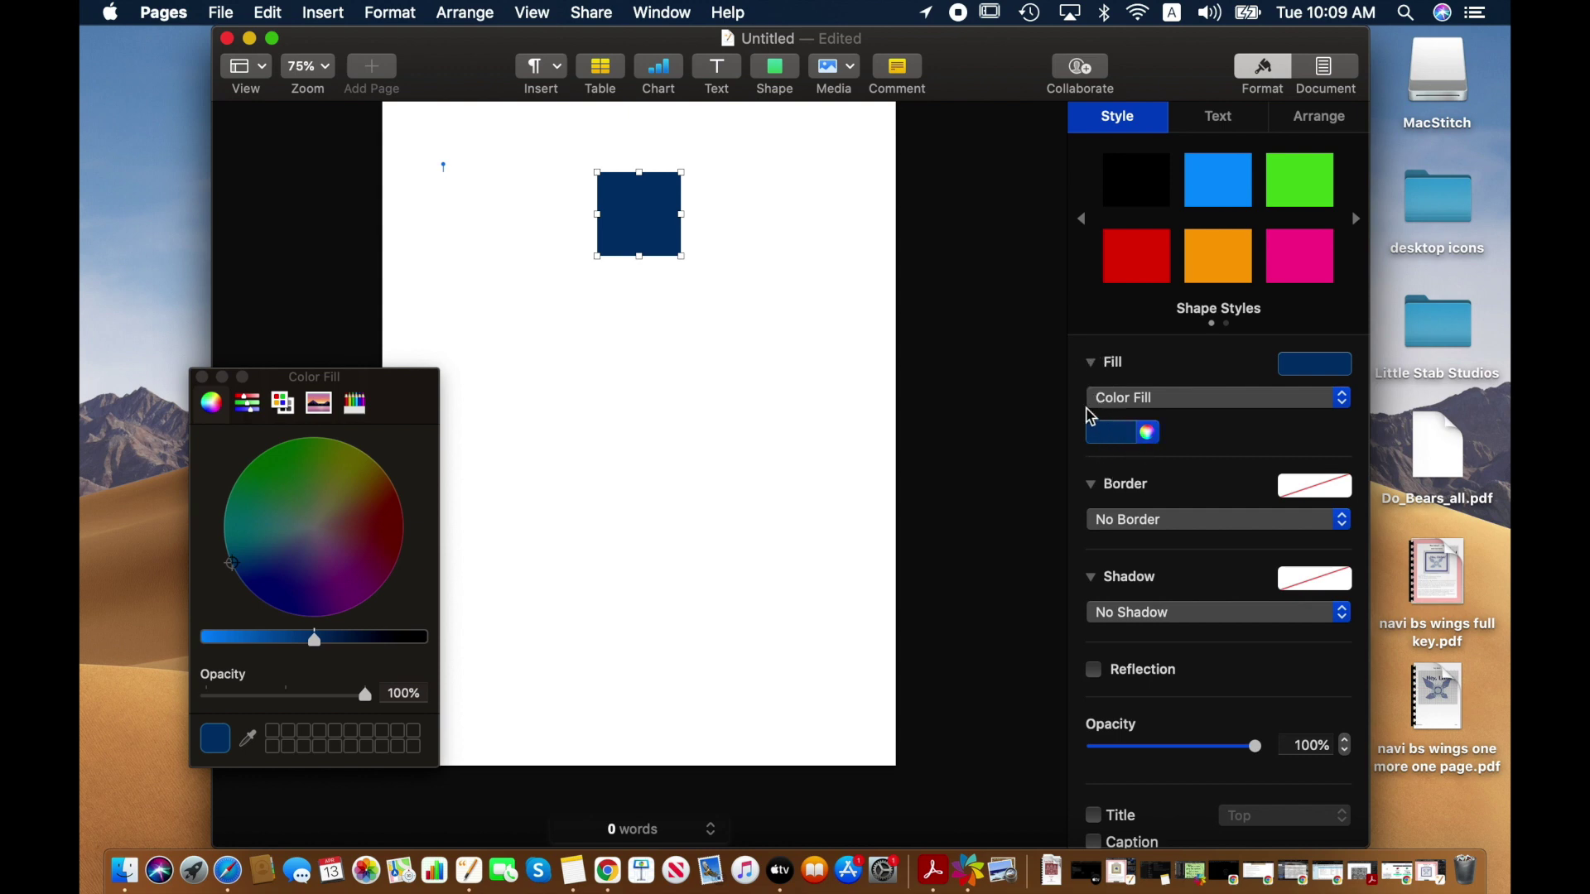
{"action": "left_click_drag", "start_coordinate": [316, 642], "coordinate": [344, 647]}
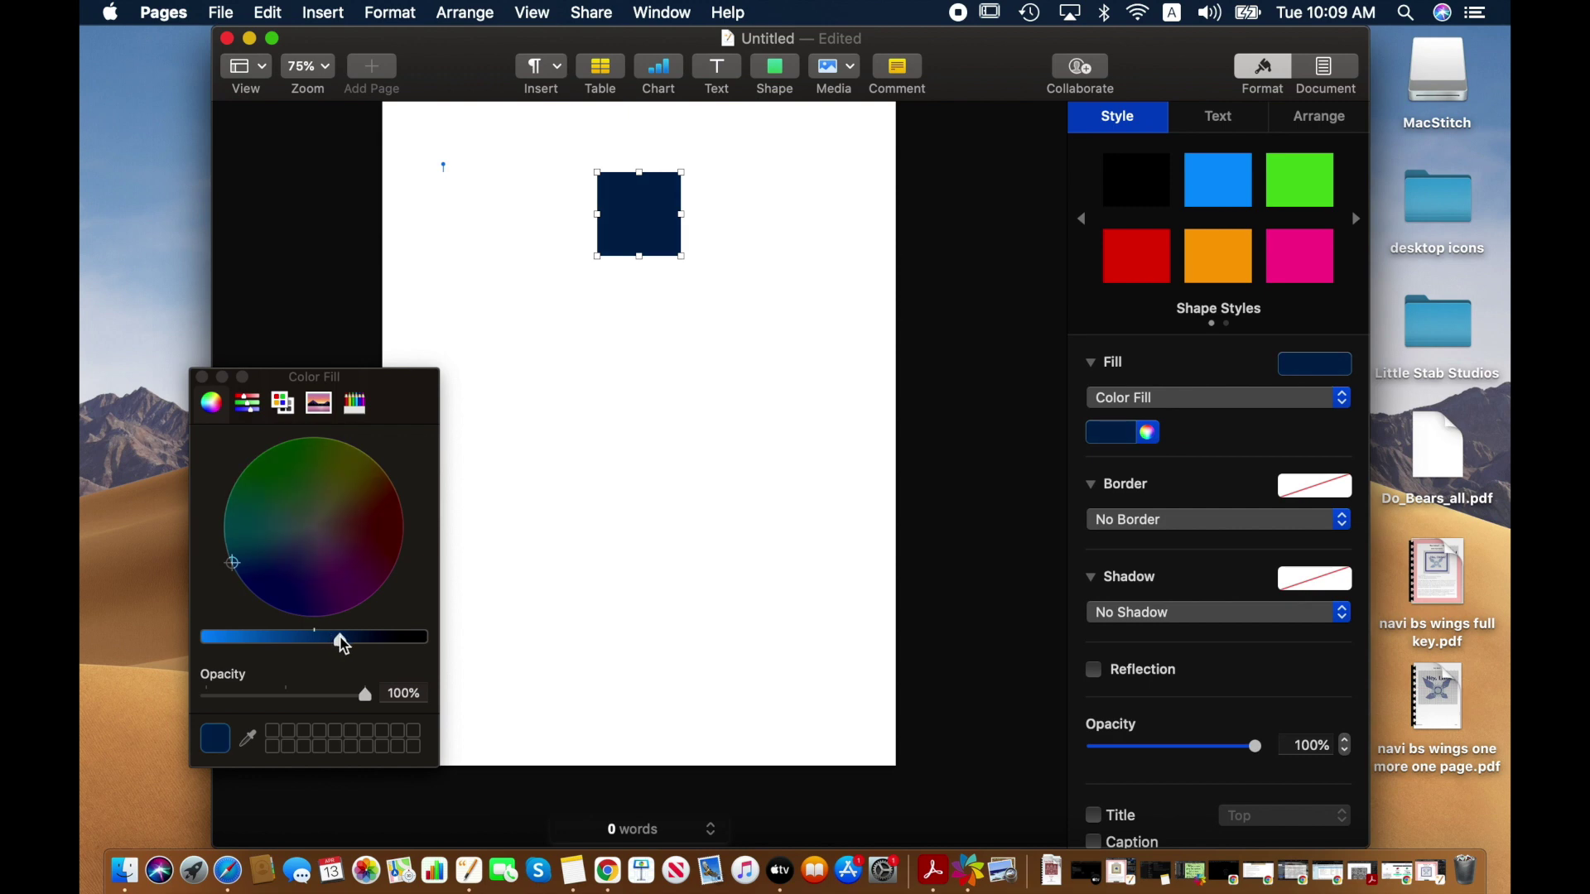
{"action": "left_click", "coordinate": [678, 427]}
{"action": "left_click", "coordinate": [202, 378]}
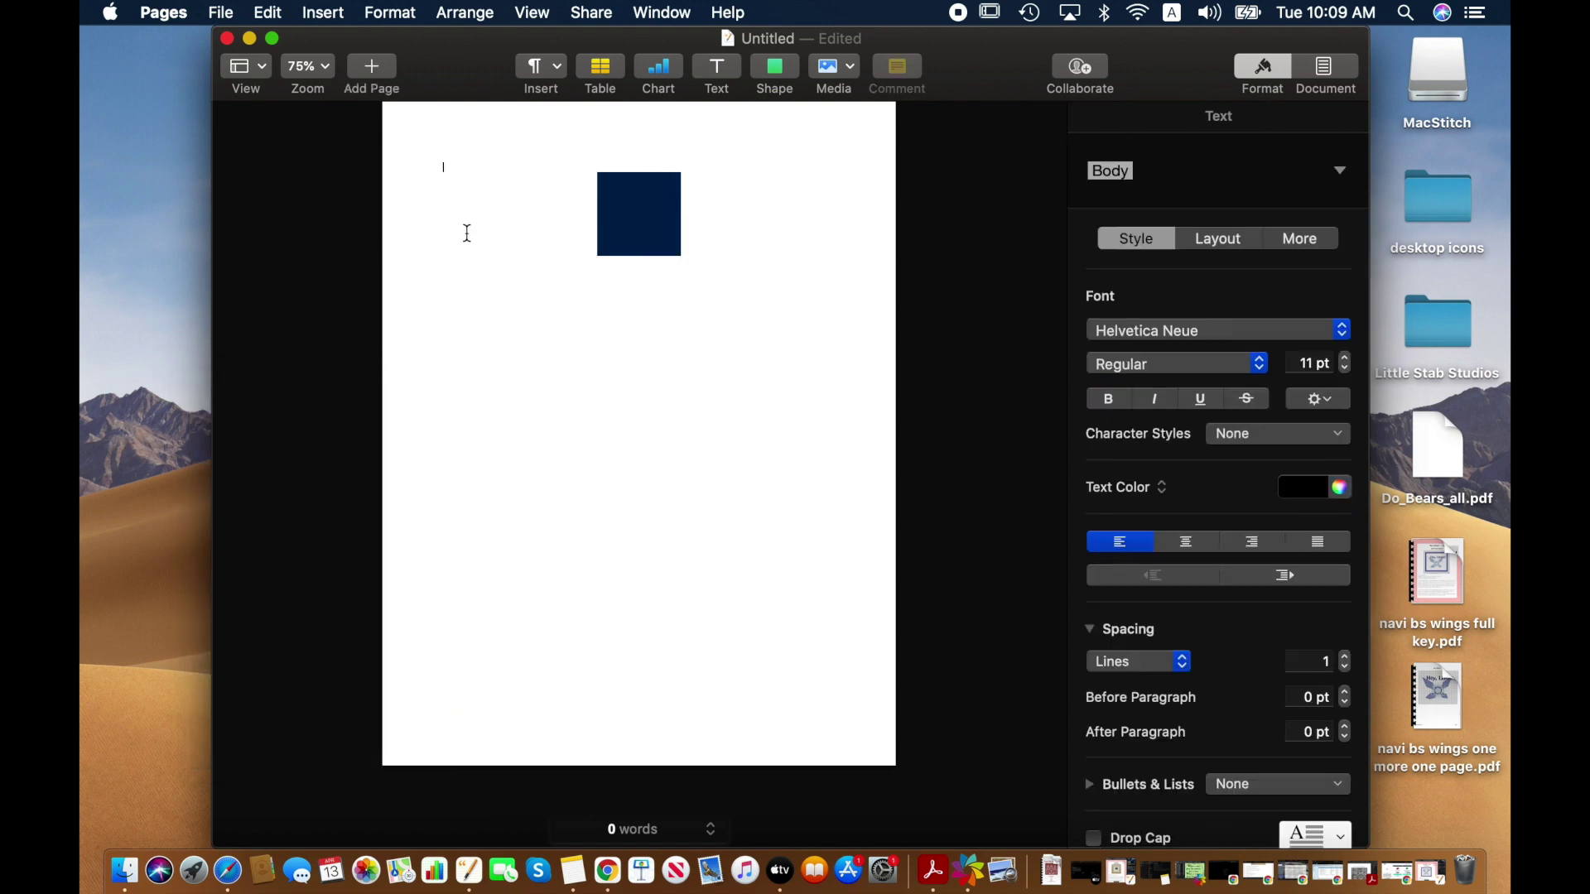
- Enlarge the navy square into a tall rectangle covering most of the page, leaving a white margin on every side
{"action": "left_click", "coordinate": [626, 233]}
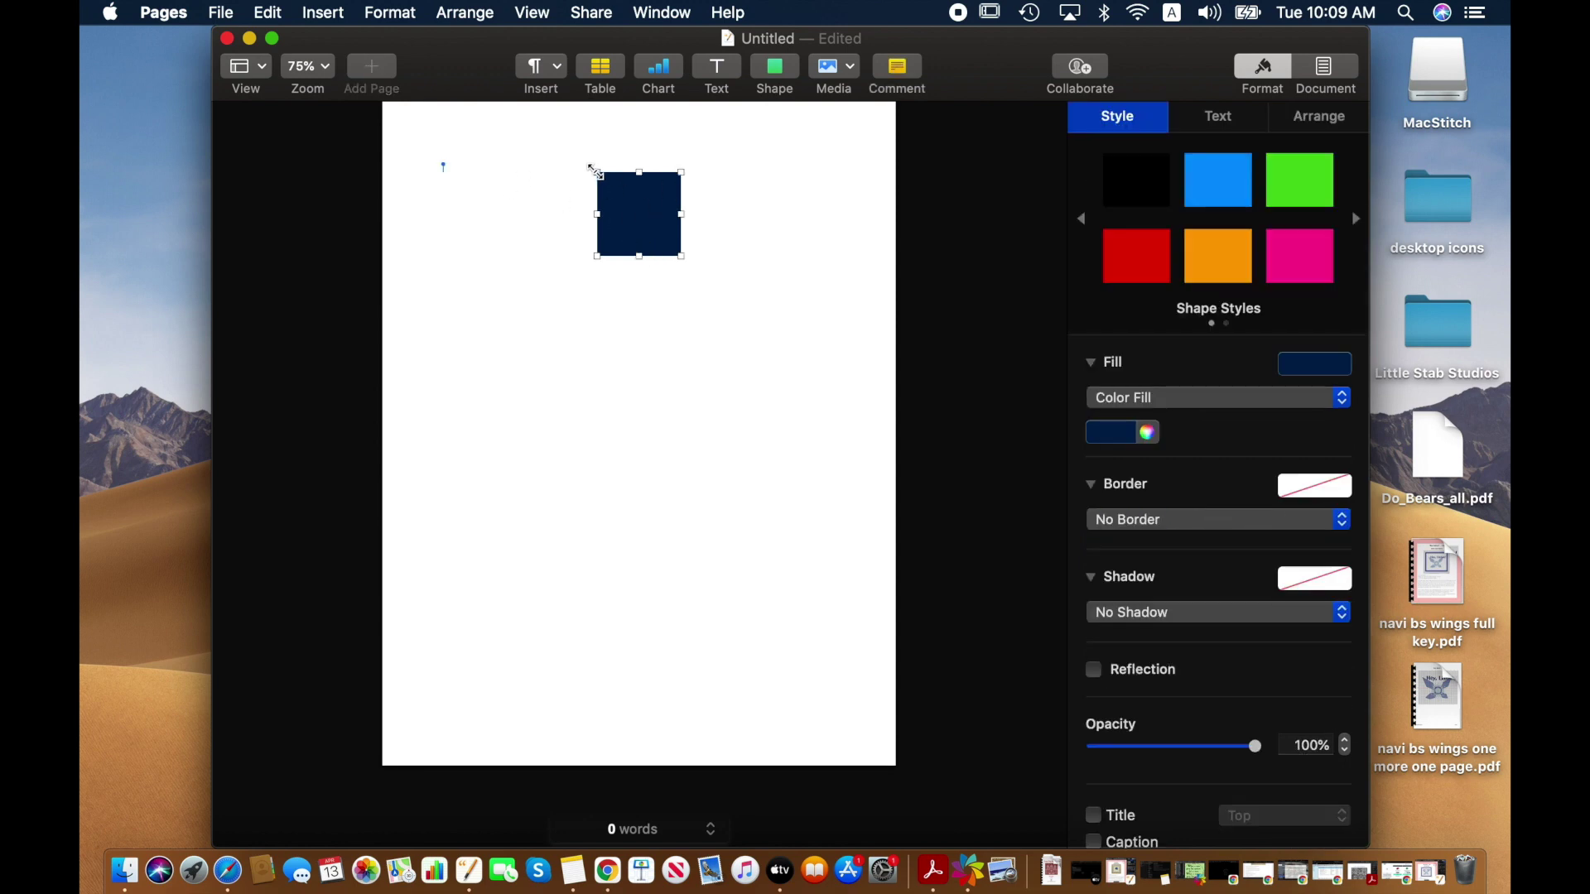
{"action": "left_click_drag", "start_coordinate": [598, 176], "coordinate": [424, 141]}
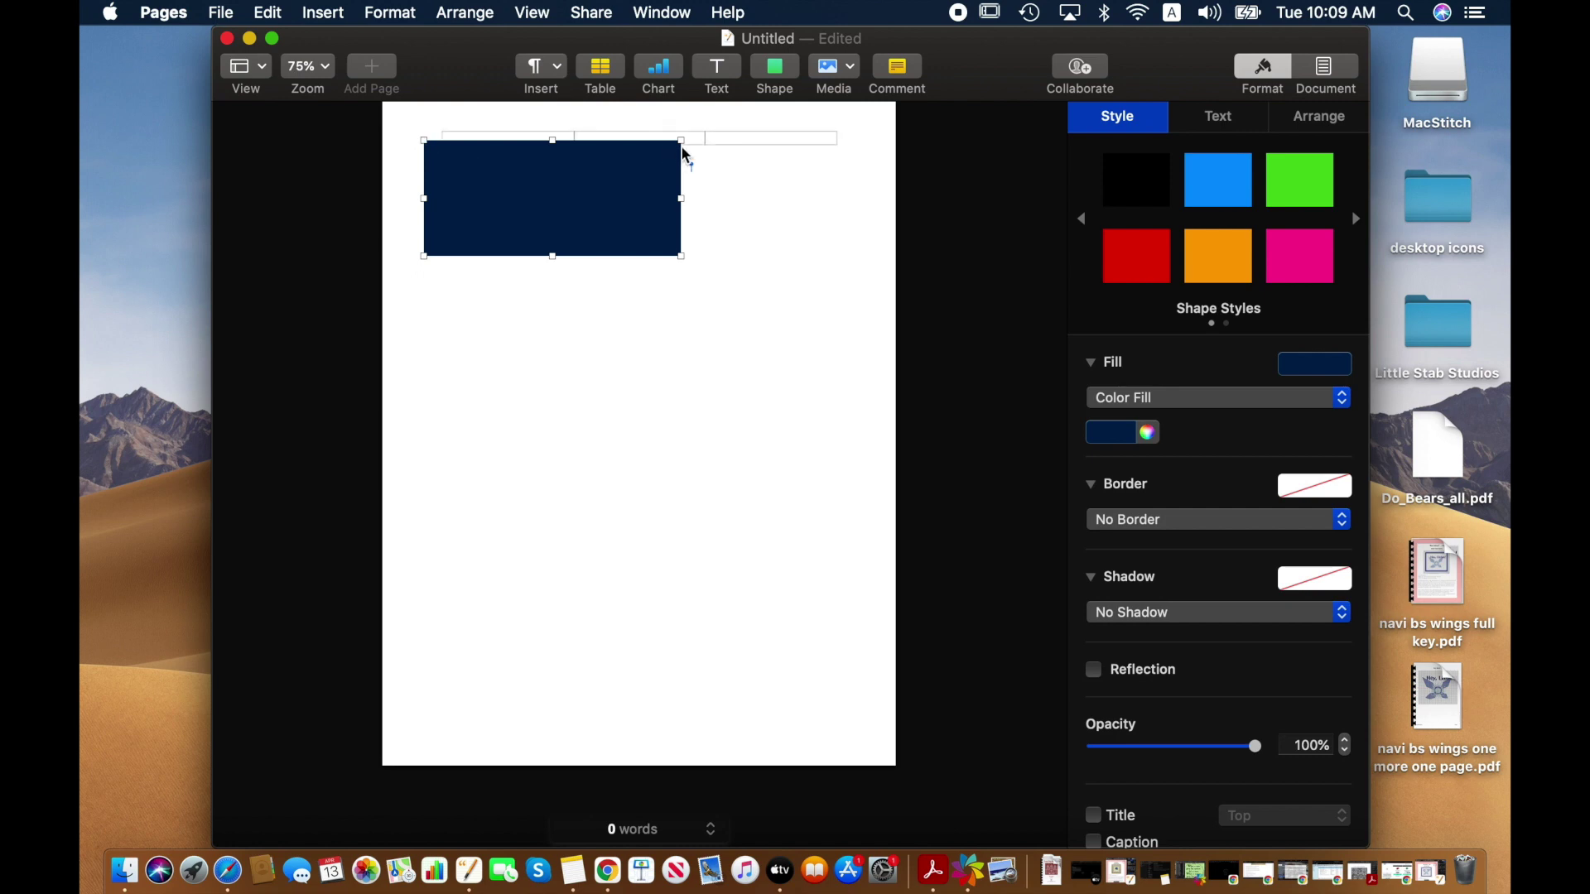
{"action": "left_click_drag", "start_coordinate": [683, 135], "coordinate": [851, 134]}
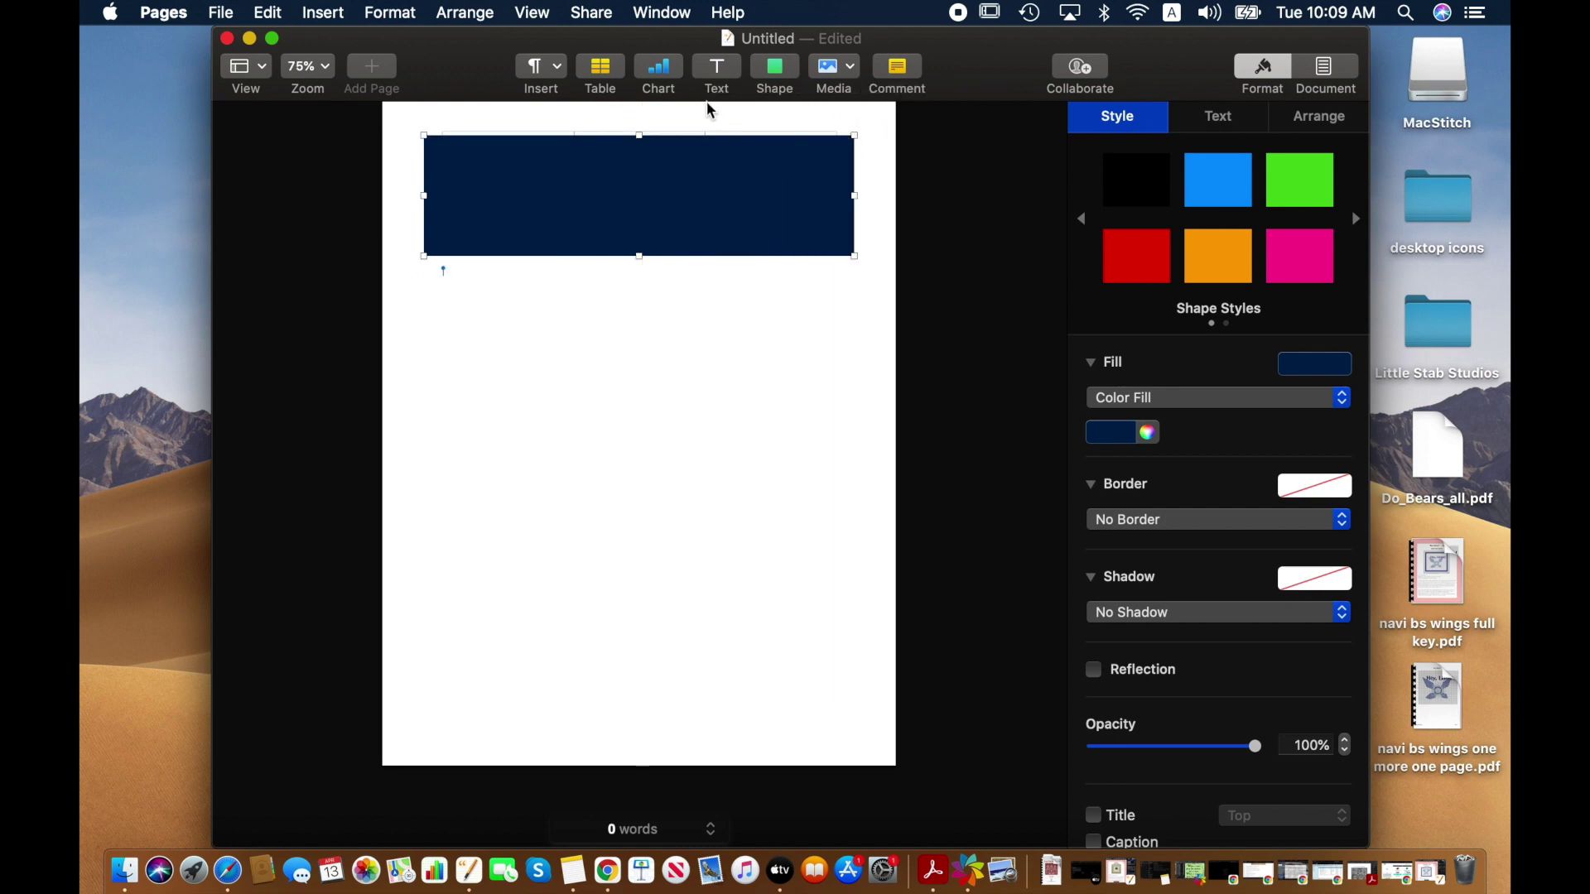
{"action": "left_click_drag", "start_coordinate": [640, 257], "coordinate": [657, 680]}
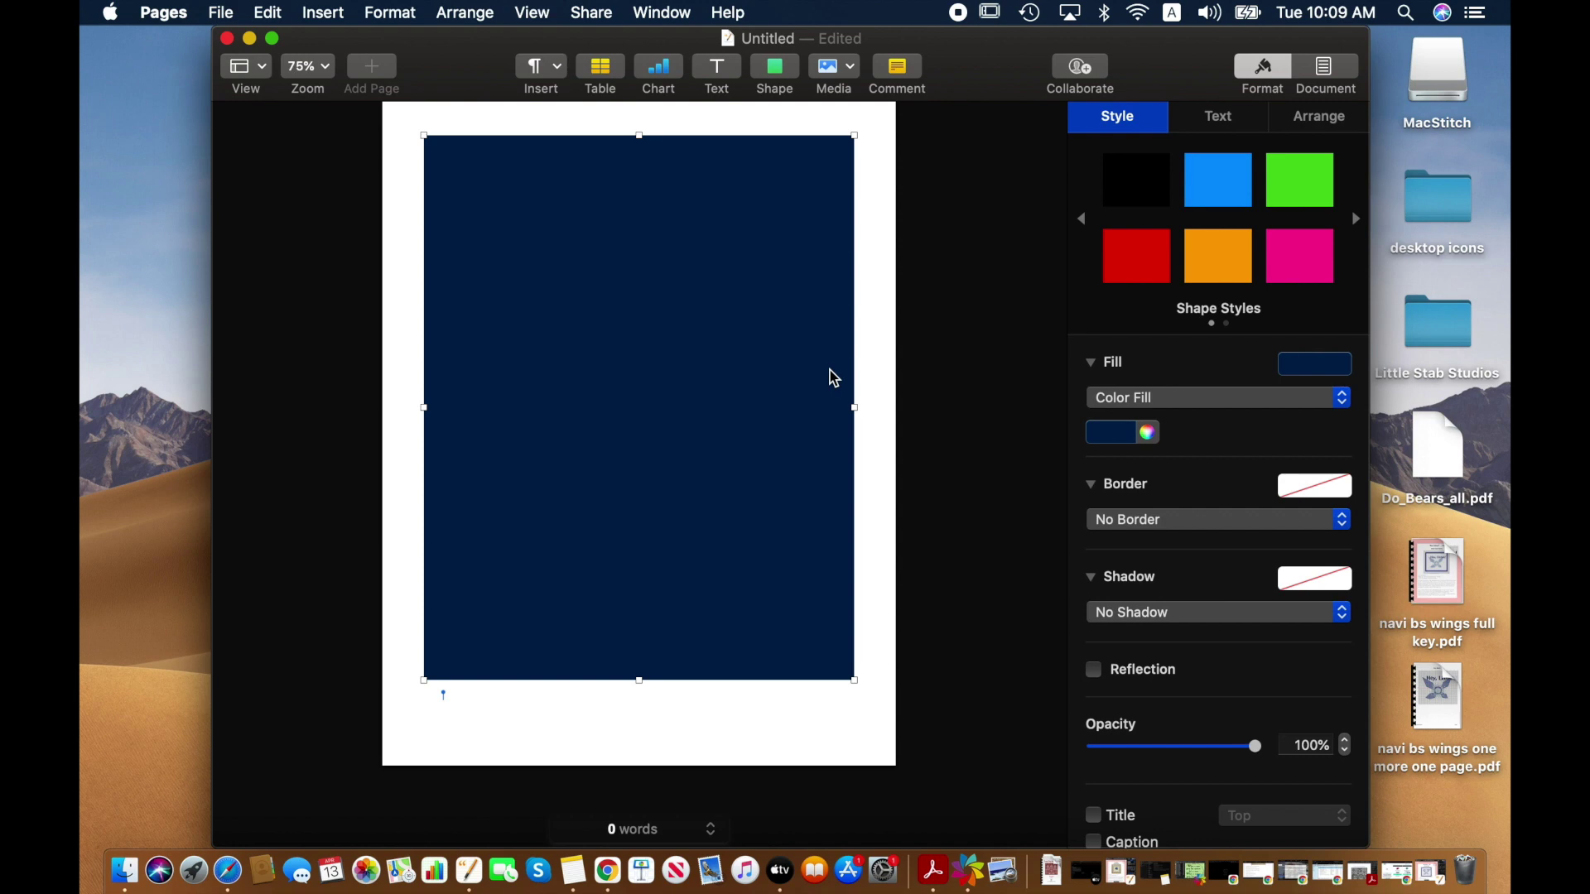
- Turn off the footer and header in the document setup
{"action": "left_click", "coordinate": [1327, 73]}
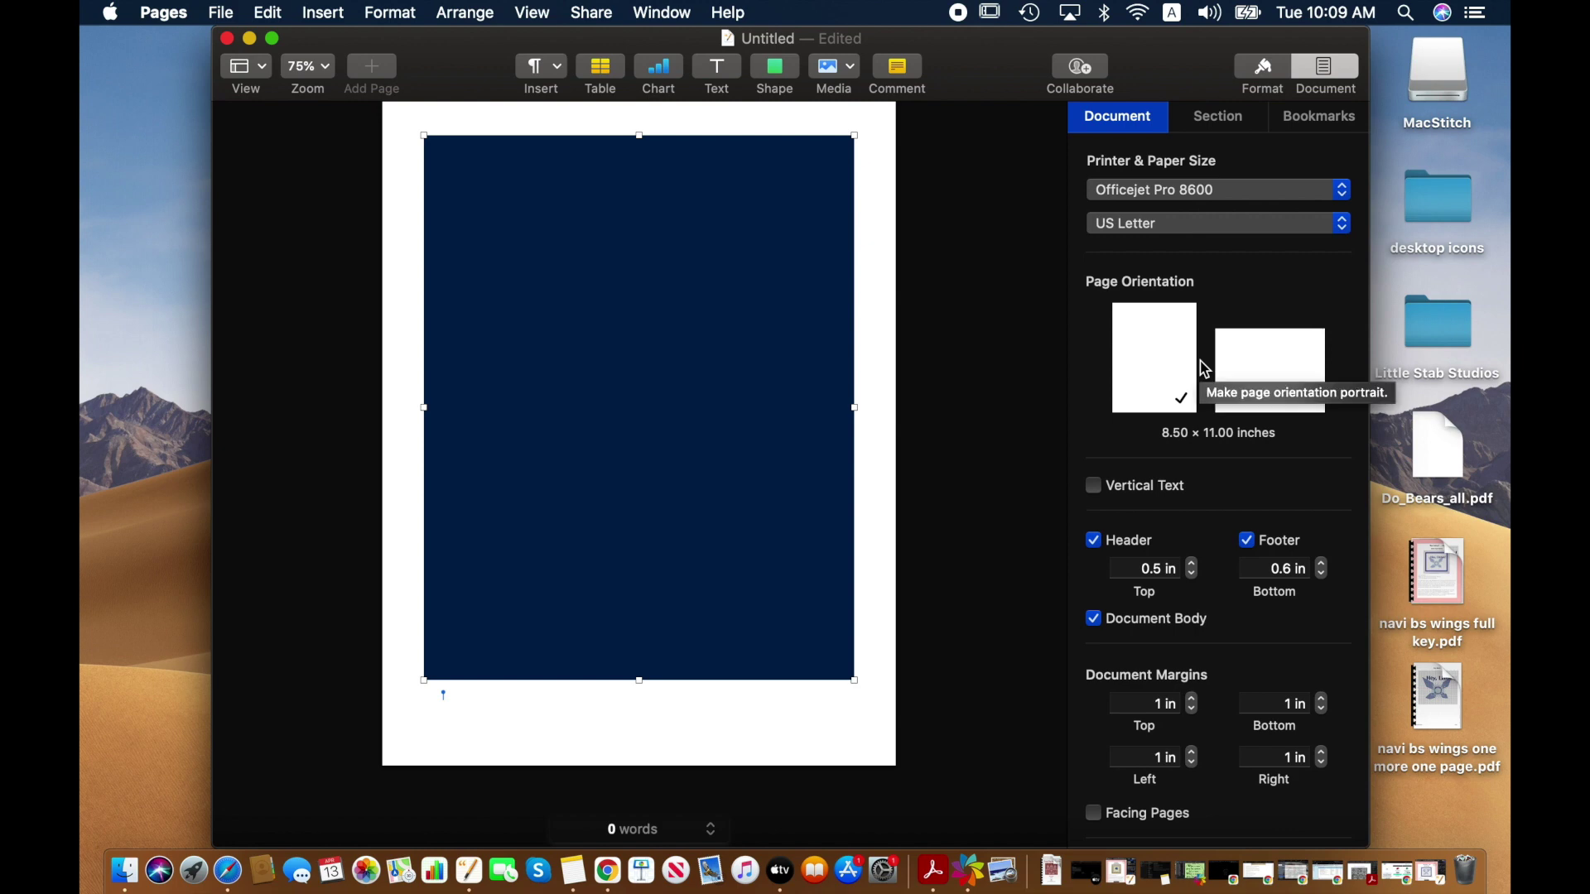
{"action": "scroll", "coordinate": [1209, 373], "scroll_direction": "down", "scroll_amount": 3}
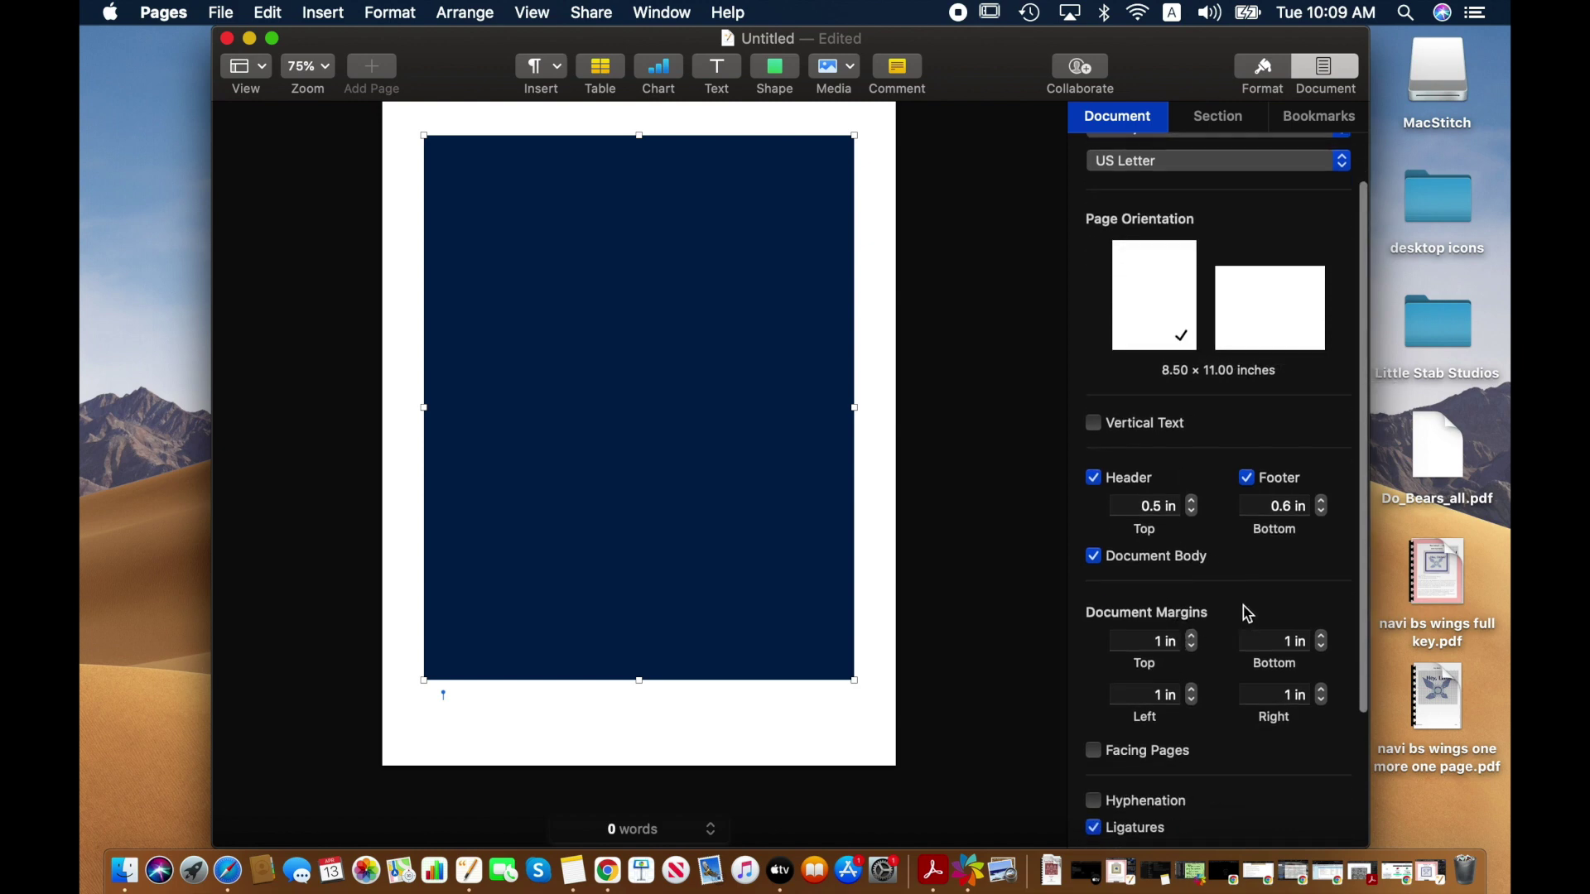
{"action": "left_click", "coordinate": [1254, 476]}
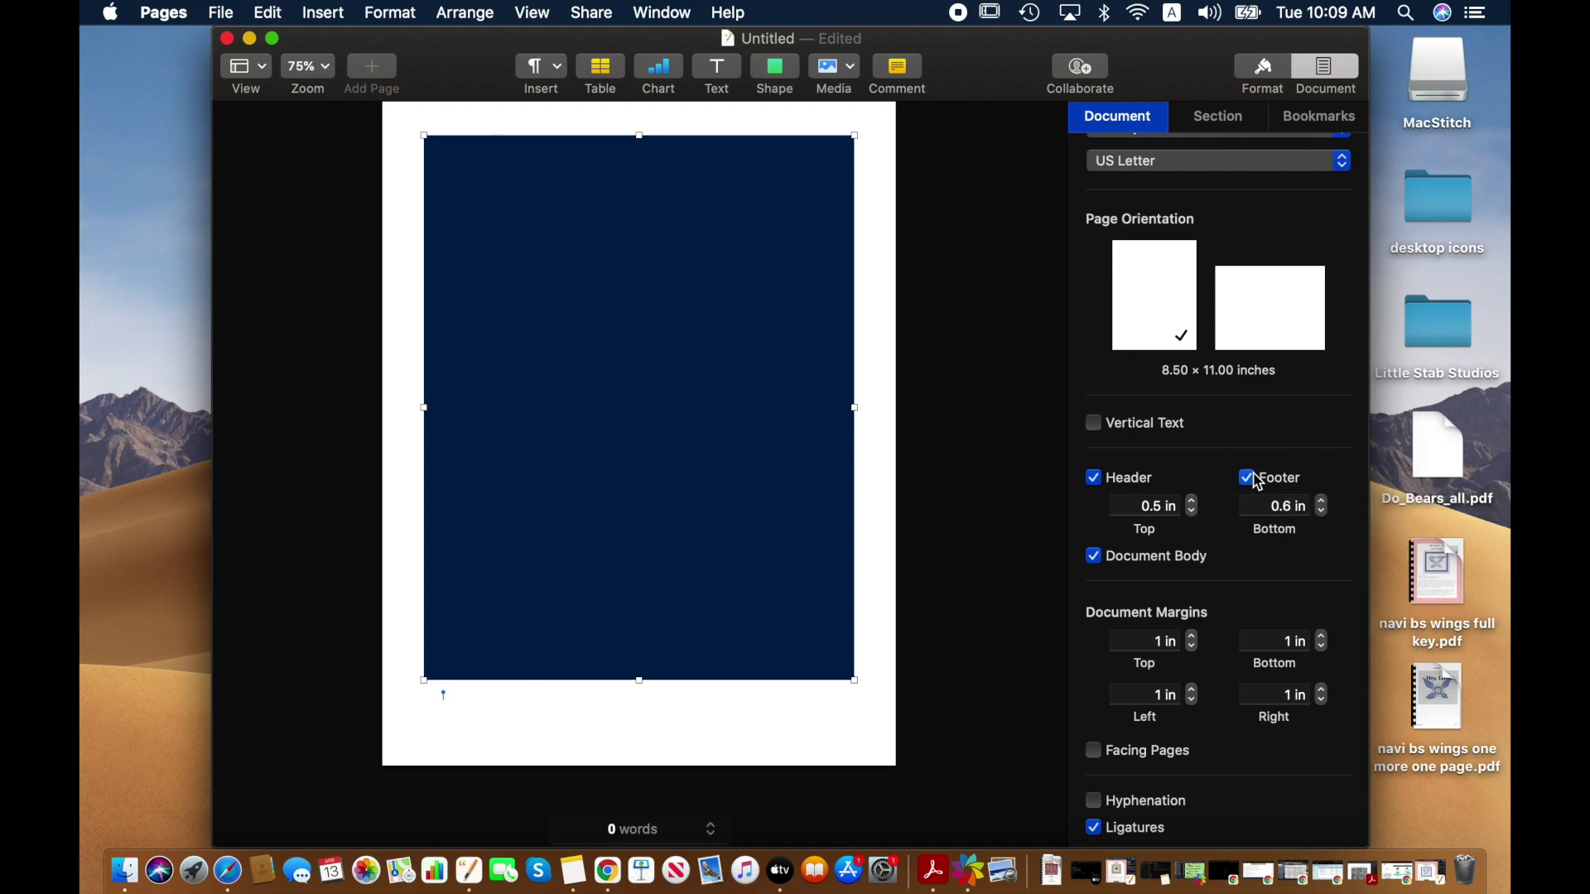
{"action": "left_click", "coordinate": [1101, 482]}
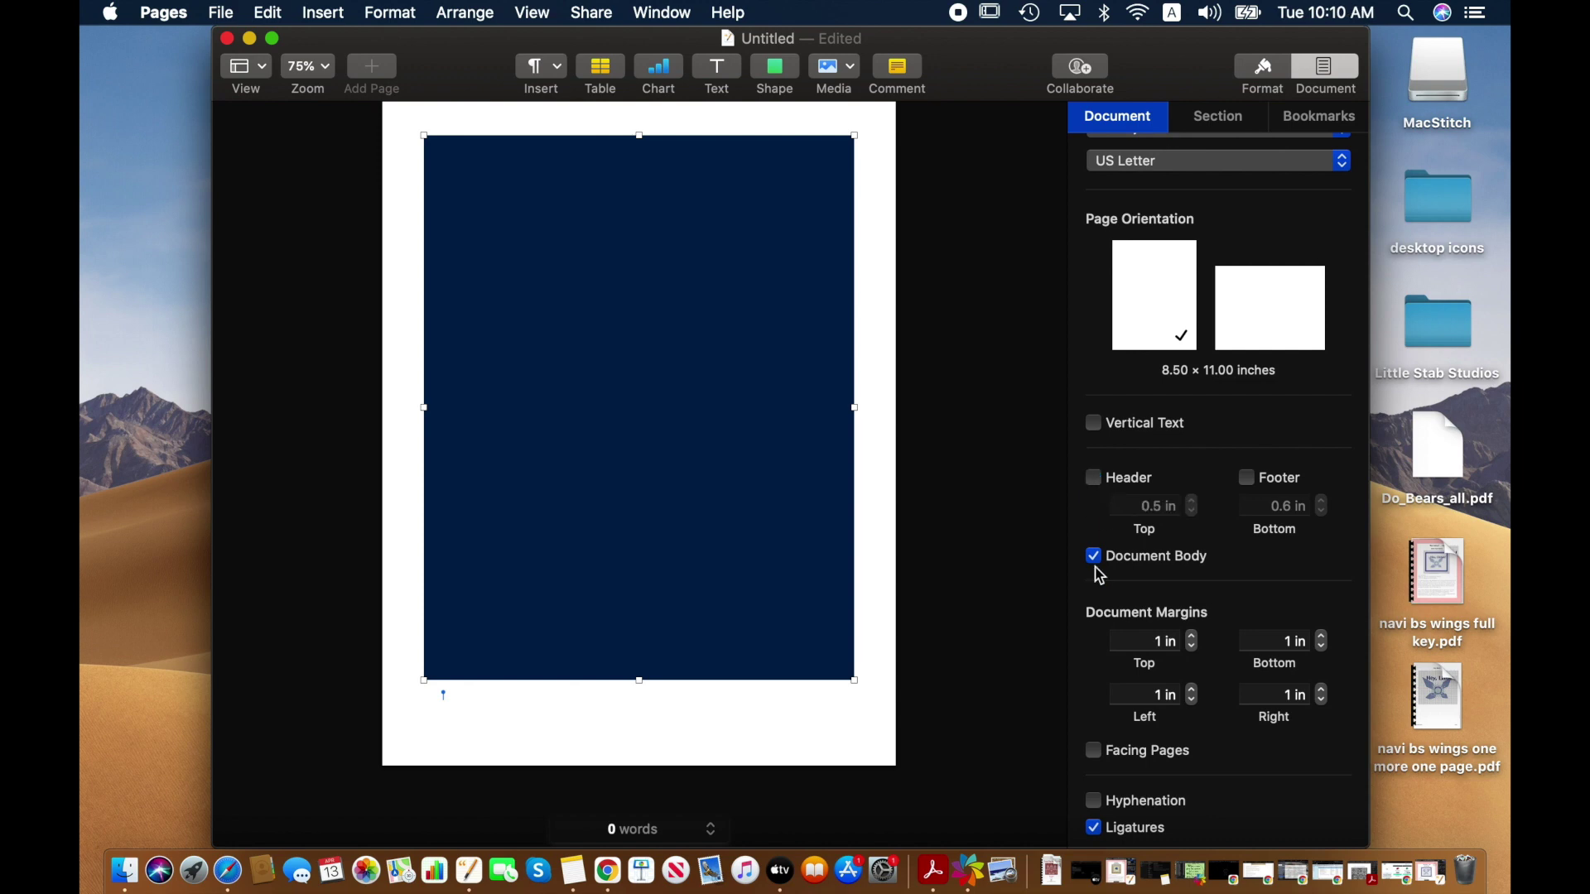
- Set the document margins to 0.5 in top, 0.25 in bottom, 0.5 in left and 0.5 in right
{"action": "scroll", "coordinate": [1218, 569], "scroll_direction": "down", "scroll_amount": 2}
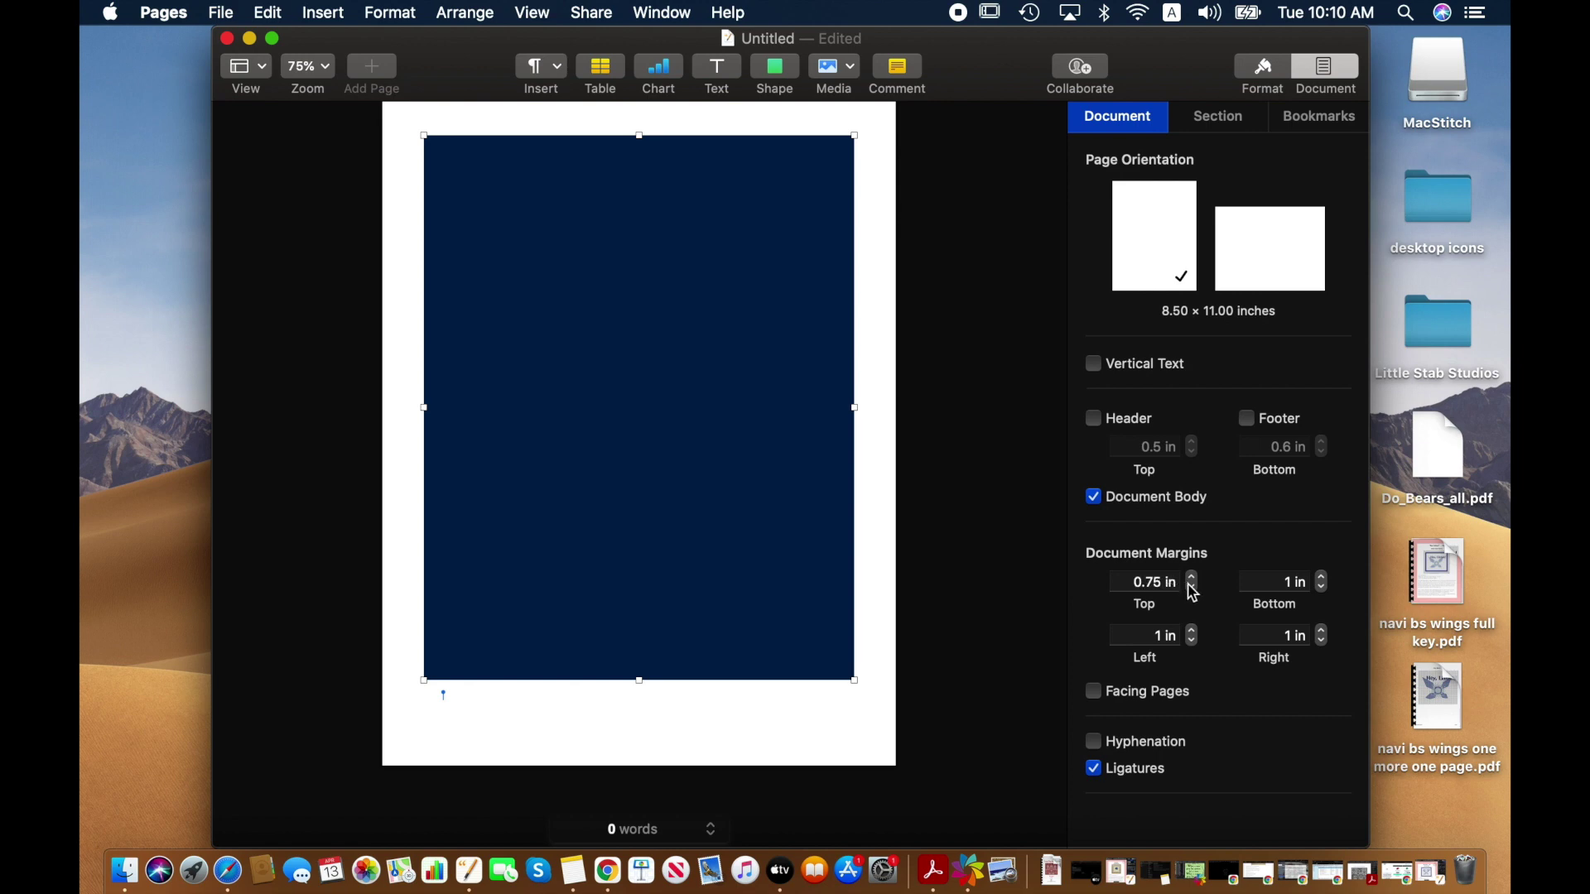
{"action": "left_click", "coordinate": [1325, 589]}
{"action": "left_click", "coordinate": [1192, 641]}
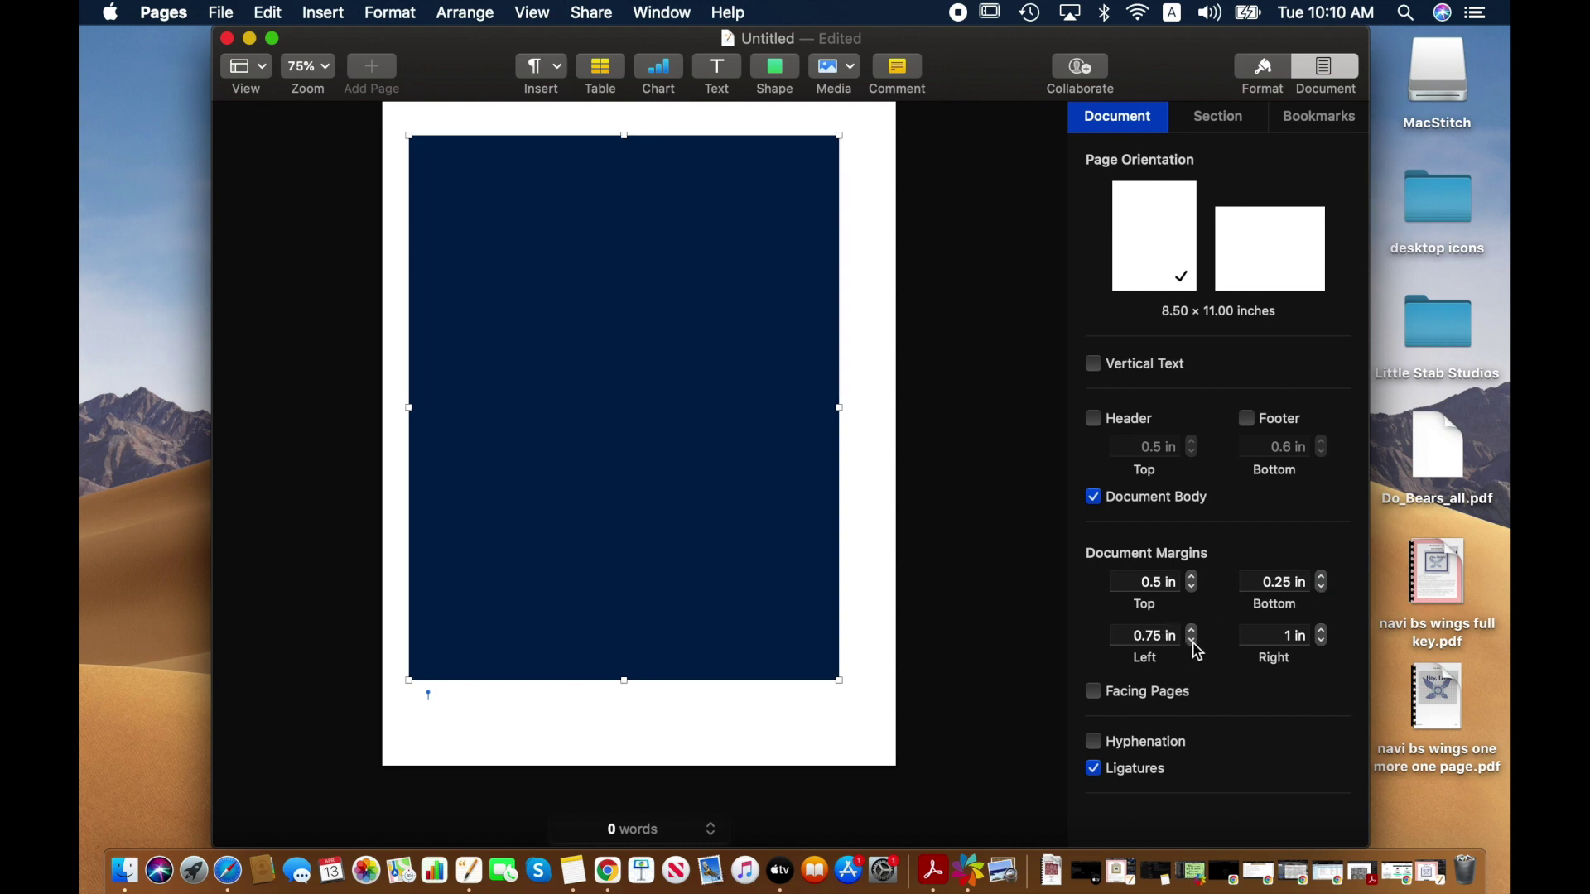
{"action": "left_click", "coordinate": [1193, 642]}
{"action": "left_click", "coordinate": [1322, 641]}
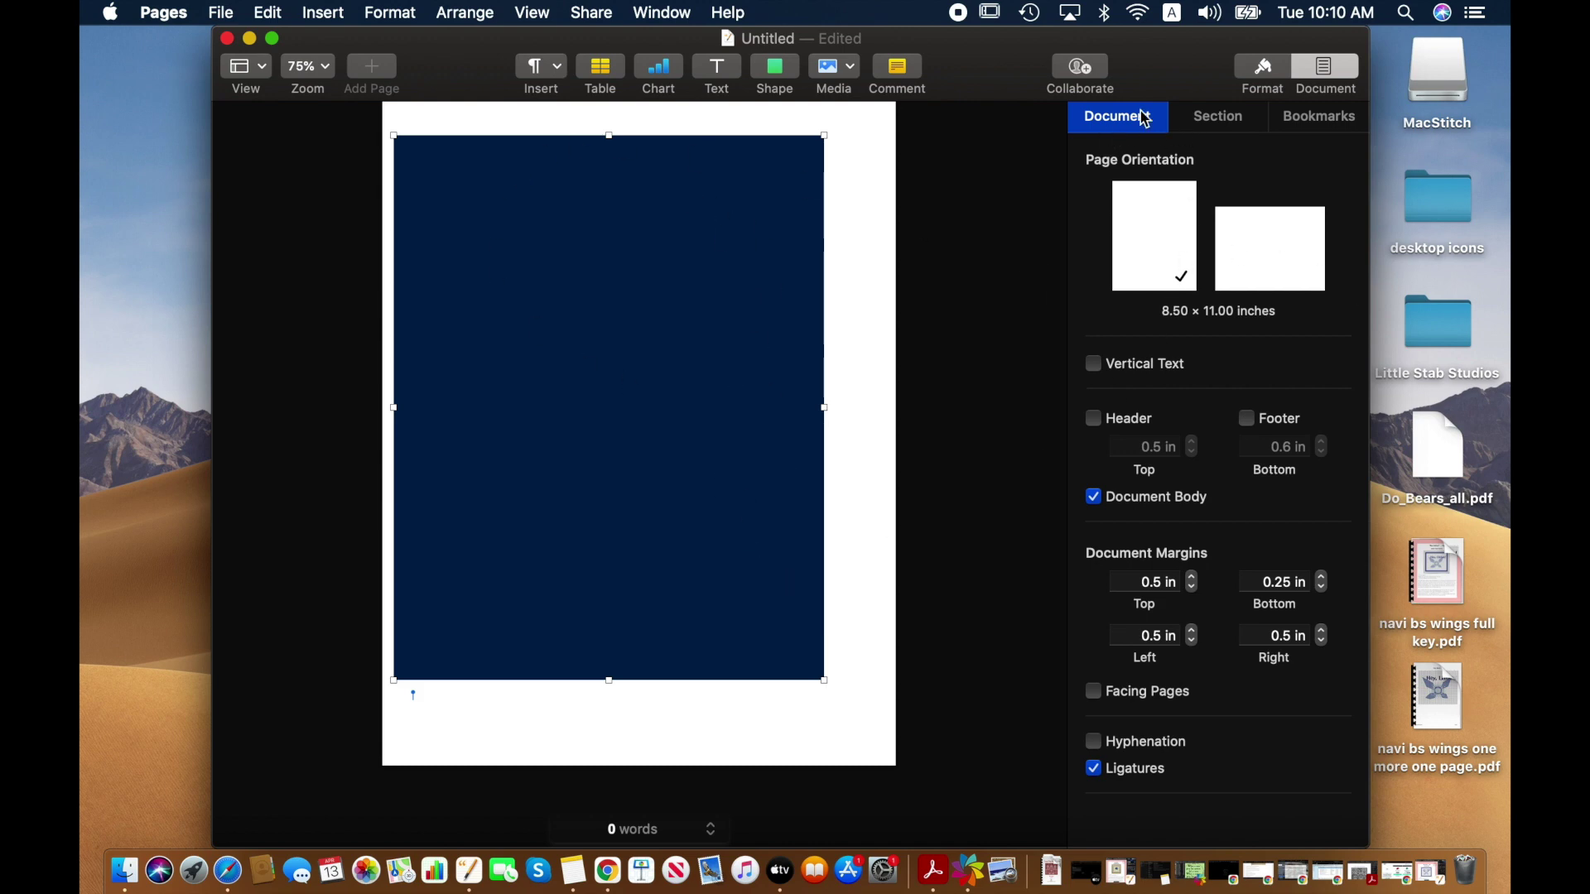
- Resize the navy rectangle to about 7.8 in wide and 9.8 in tall, with even white side margins, and deselect it
{"action": "left_click", "coordinate": [1260, 69]}
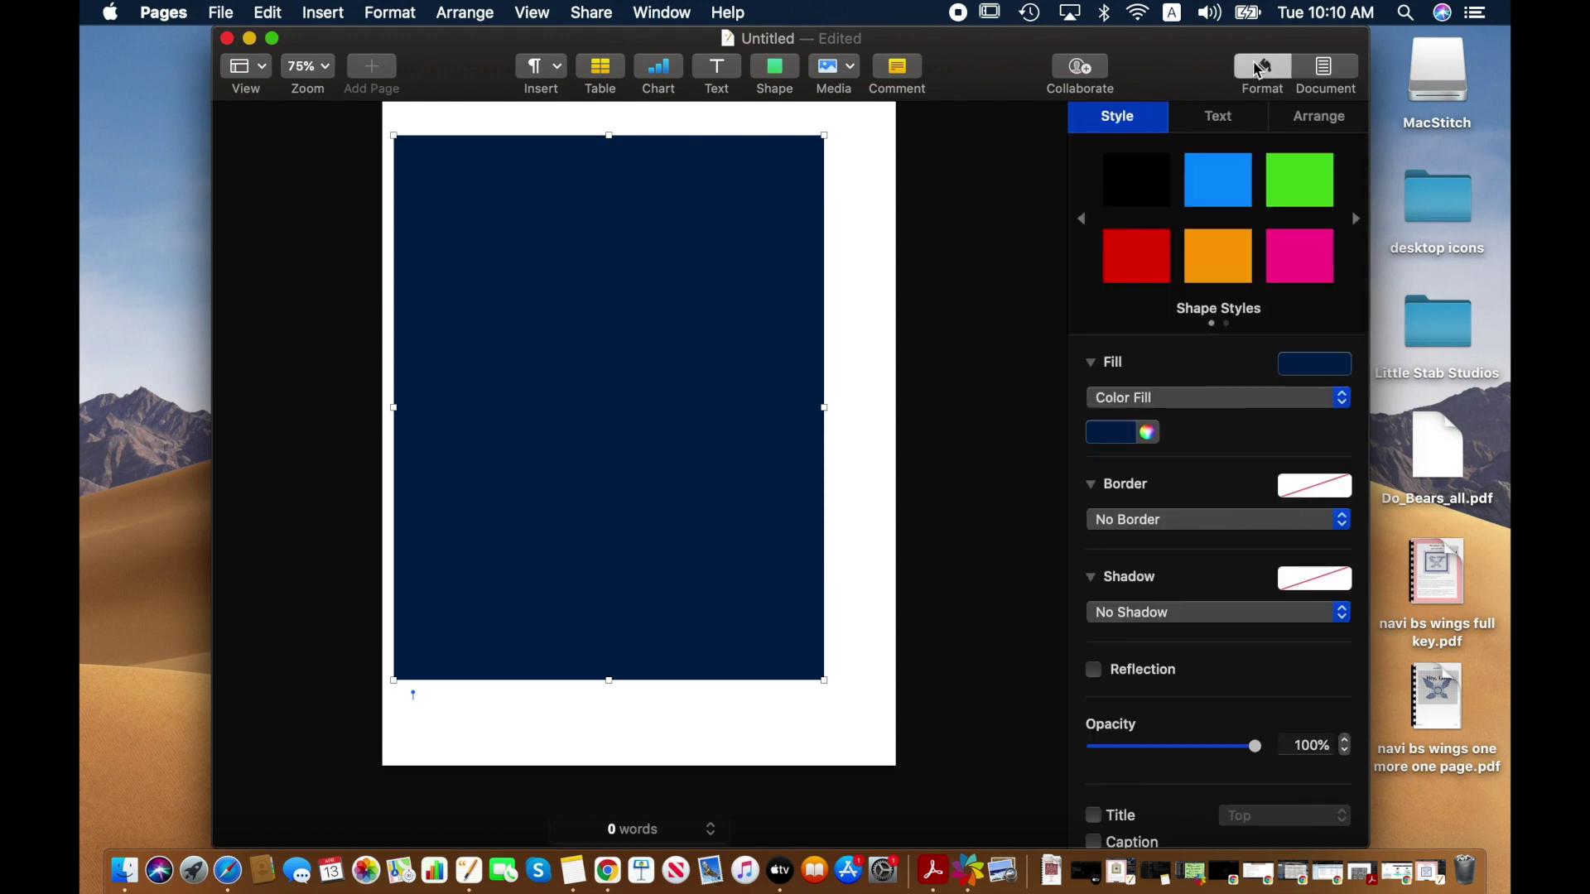
{"action": "left_click_drag", "start_coordinate": [825, 681], "coordinate": [874, 710]}
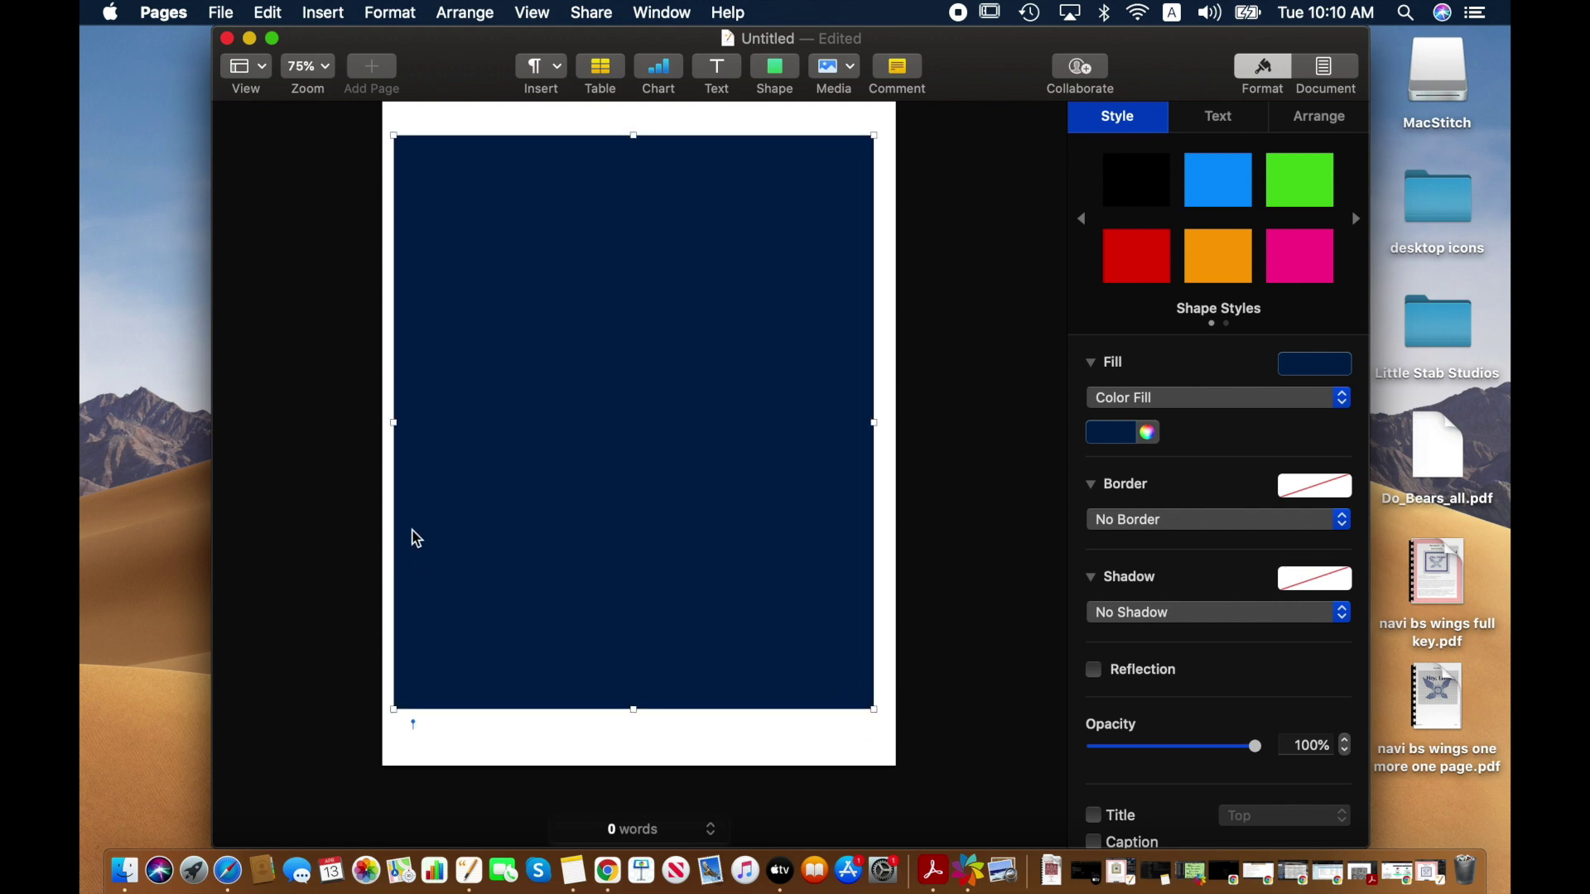
{"action": "left_click_drag", "start_coordinate": [393, 421], "coordinate": [405, 421]}
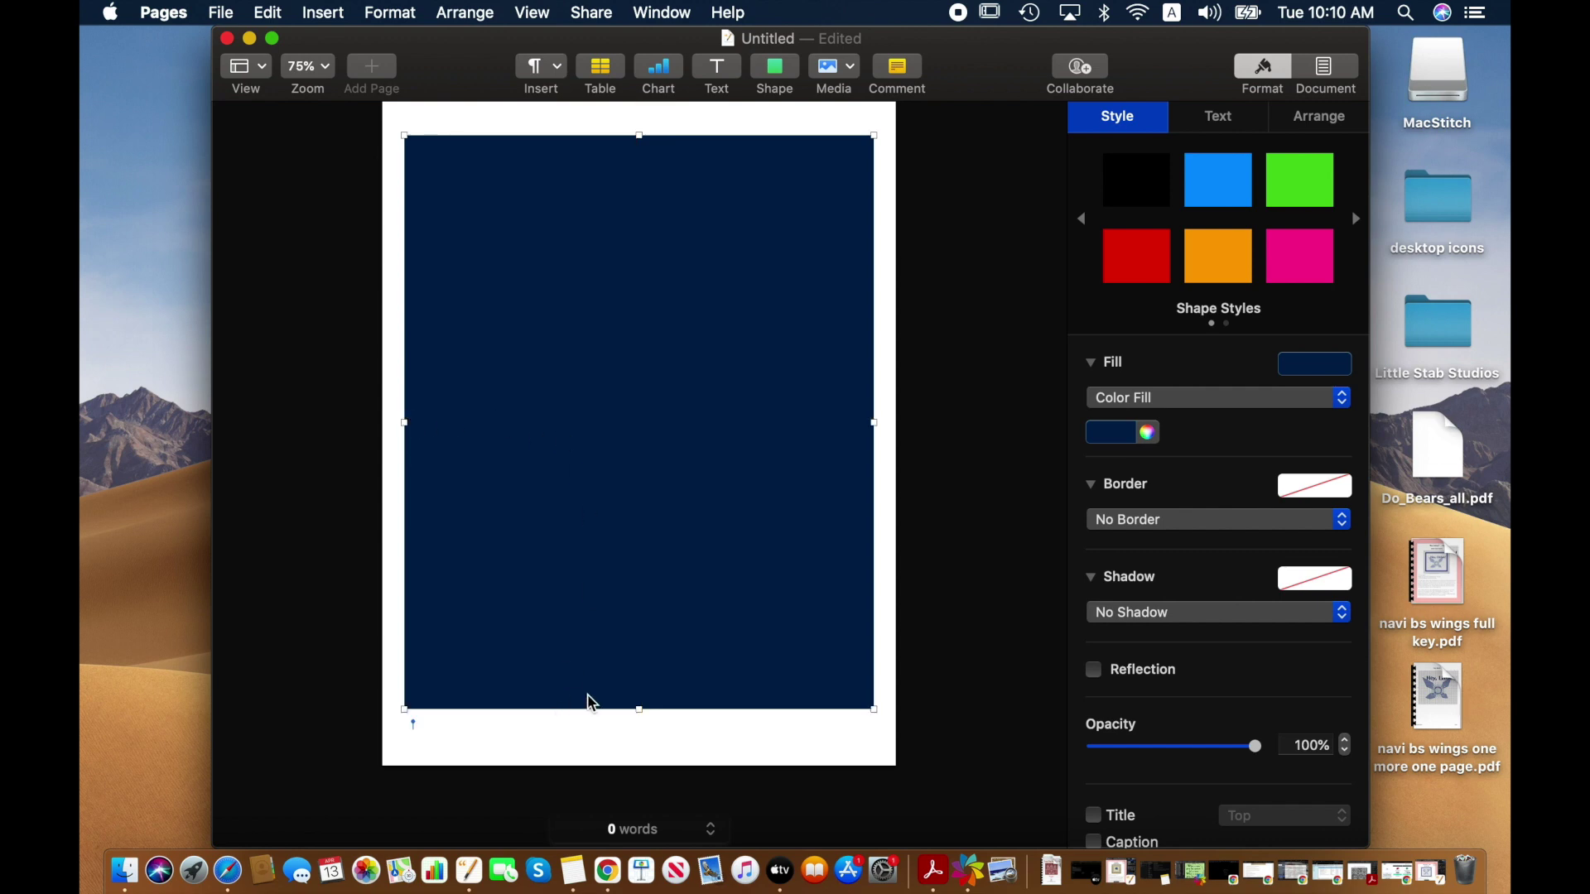
{"action": "left_click_drag", "start_coordinate": [639, 708], "coordinate": [639, 726]}
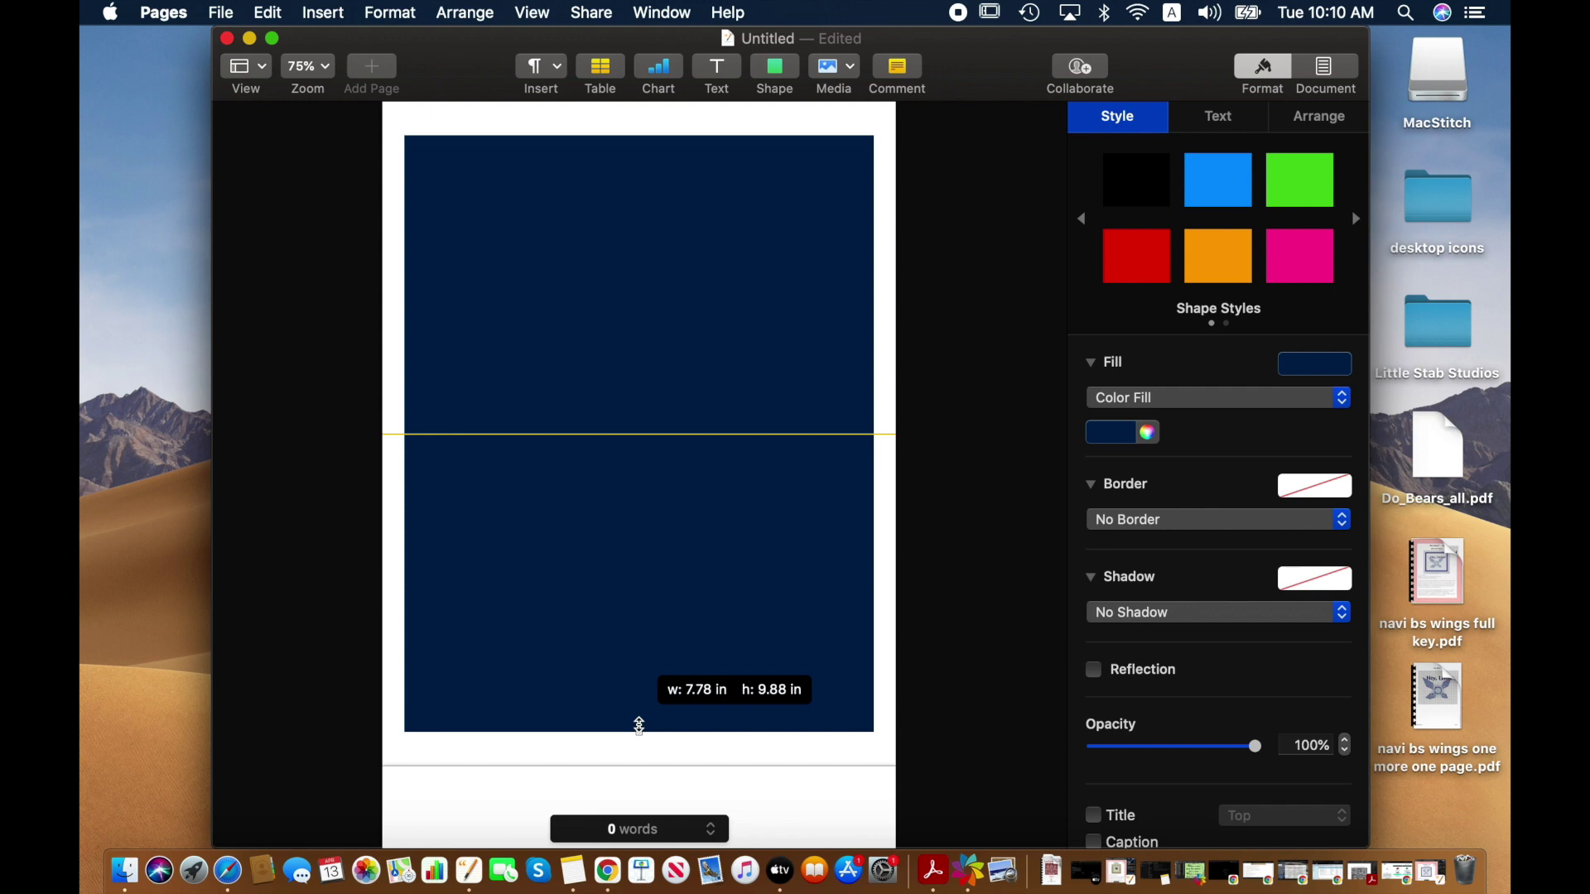
{"action": "left_click_drag", "start_coordinate": [639, 726], "coordinate": [639, 723]}
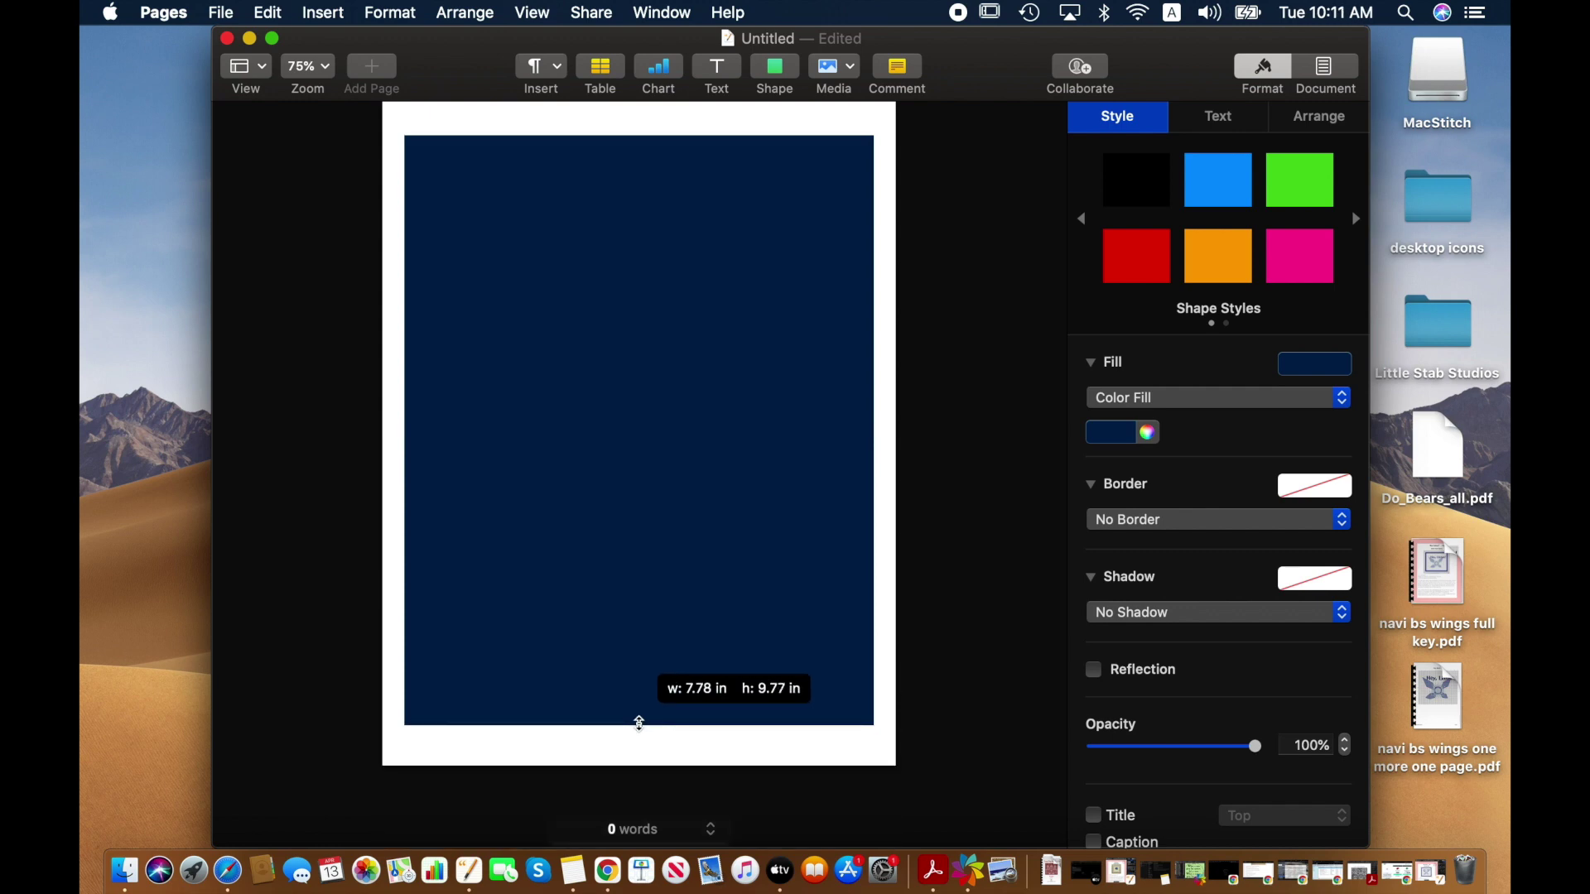
{"action": "left_click_drag", "start_coordinate": [639, 724], "coordinate": [640, 722]}
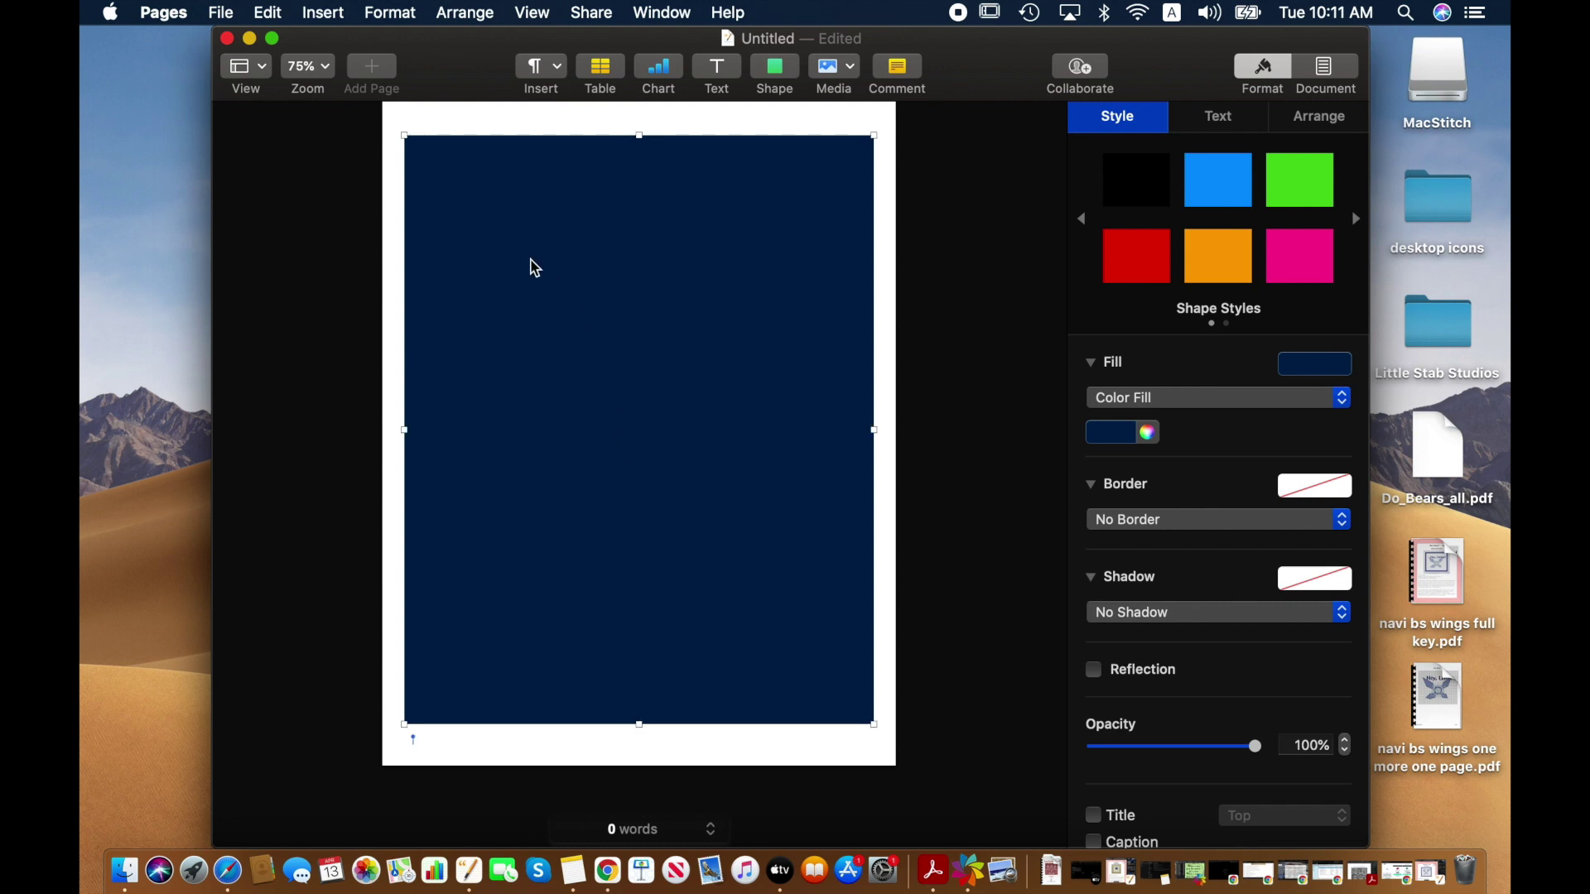
{"action": "scroll", "coordinate": [913, 494], "scroll_direction": "down", "scroll_amount": 1}
{"action": "scroll", "coordinate": [913, 494], "scroll_direction": "up", "scroll_amount": 1}
{"action": "left_click", "coordinate": [913, 493]}
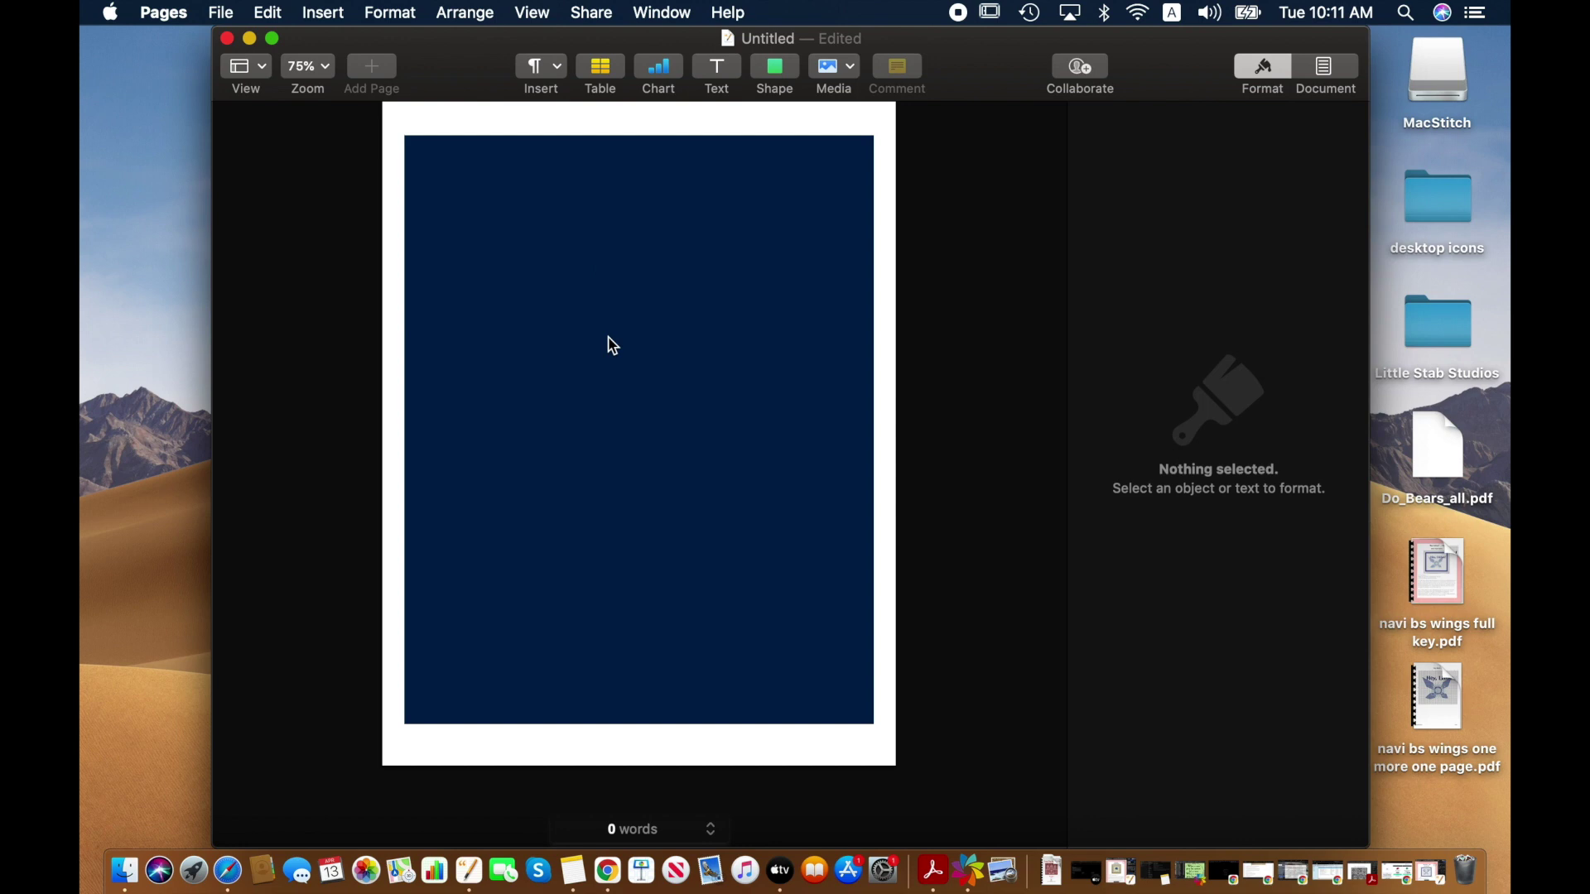
- Add a line border to the navy rectangle and color it gold with the color wheel, keeping the rectangle in place
{"action": "left_click", "coordinate": [572, 149]}
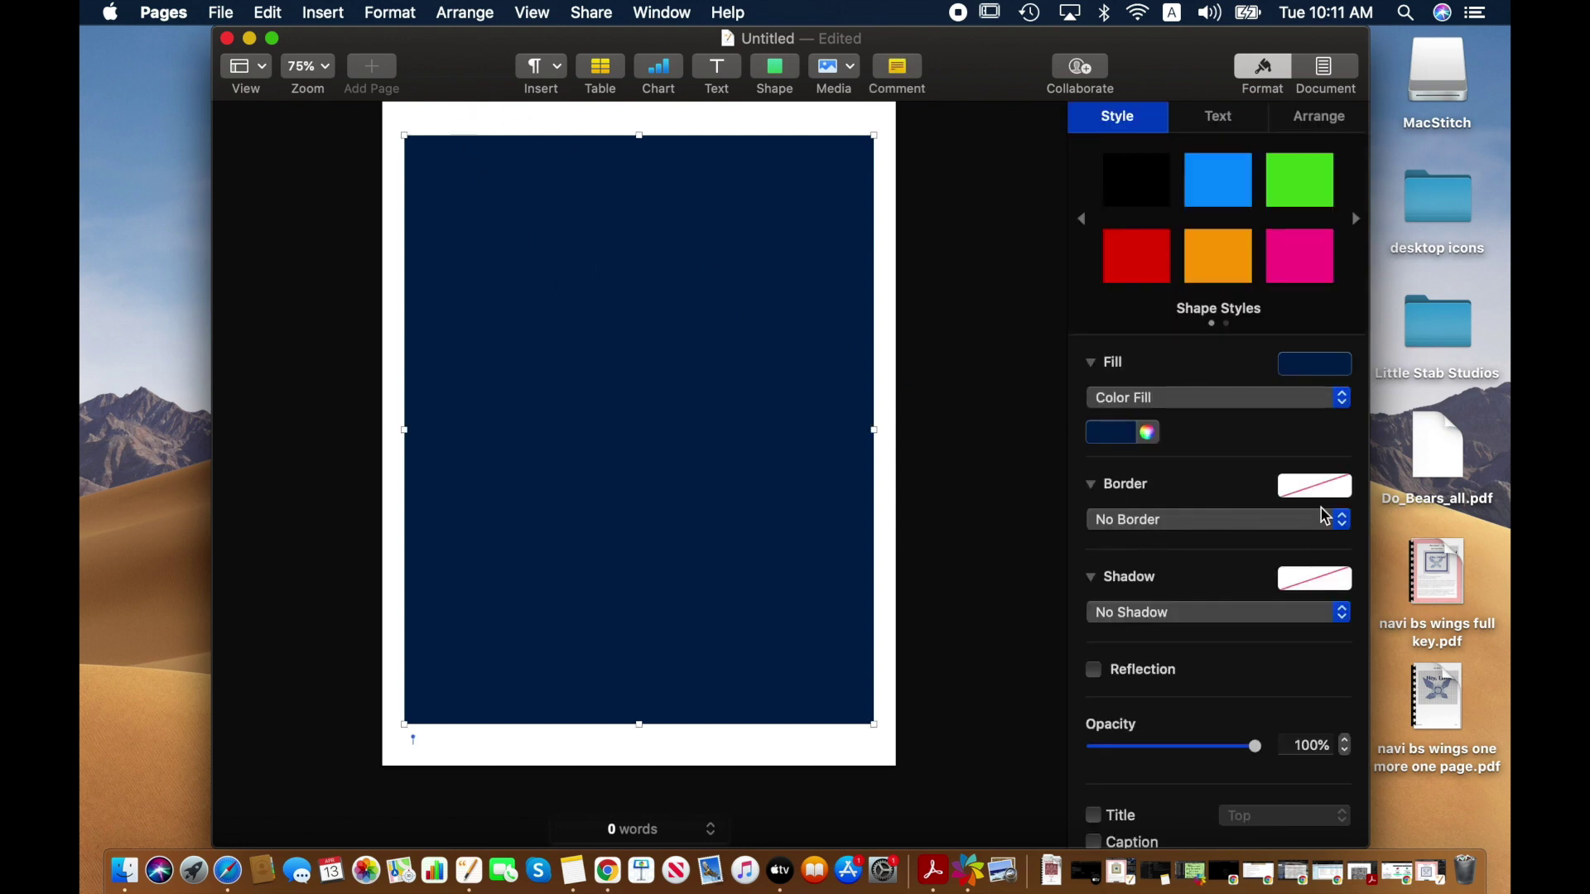
{"action": "left_click", "coordinate": [1341, 522]}
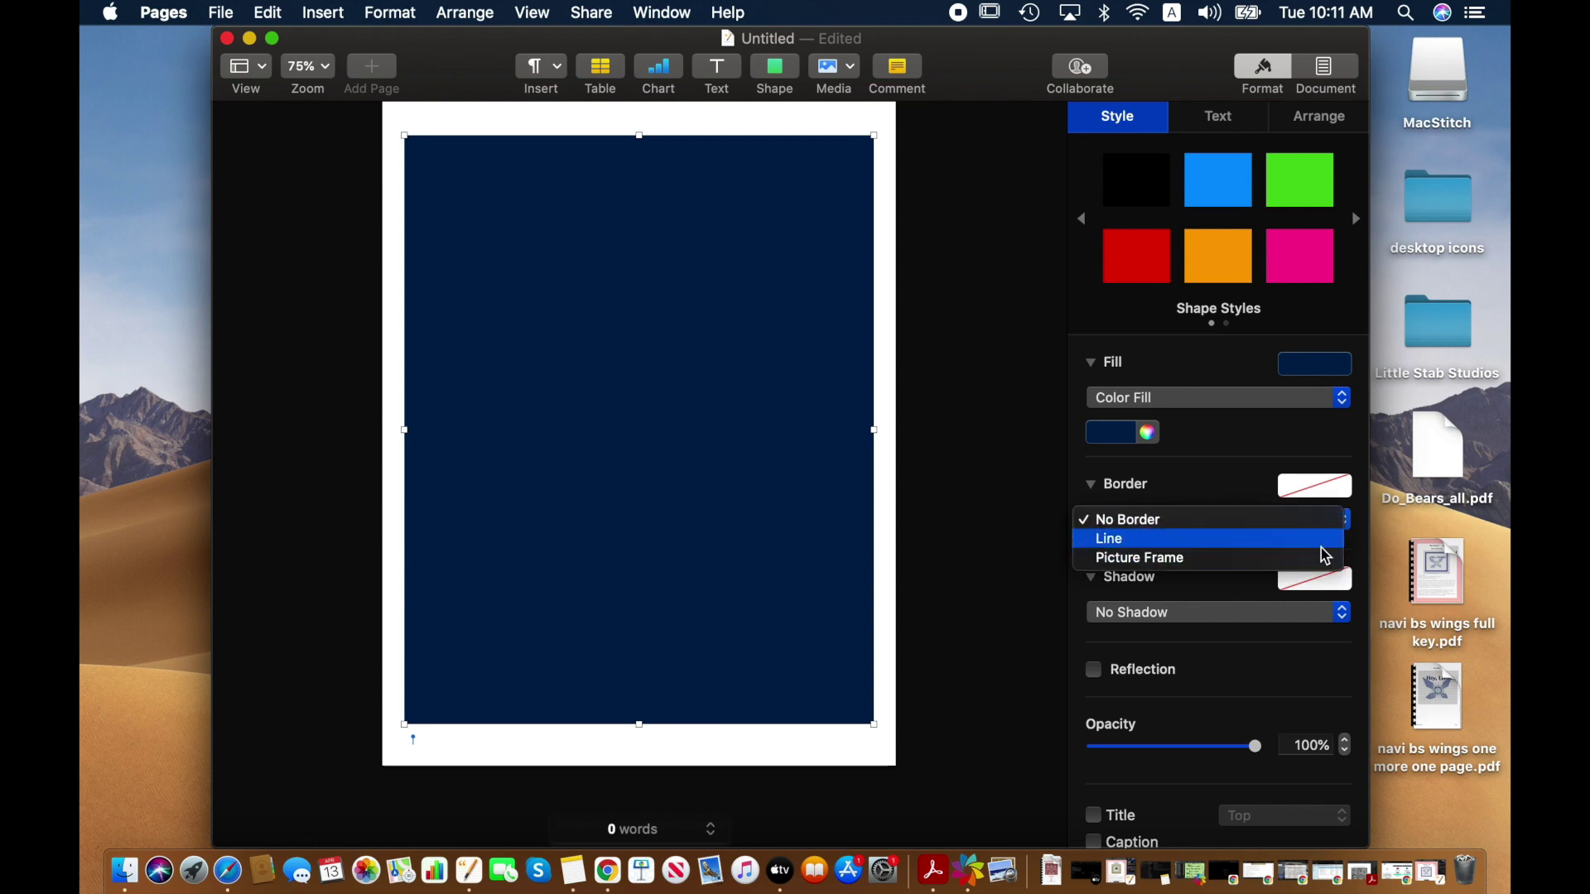
{"action": "left_click", "coordinate": [1322, 544]}
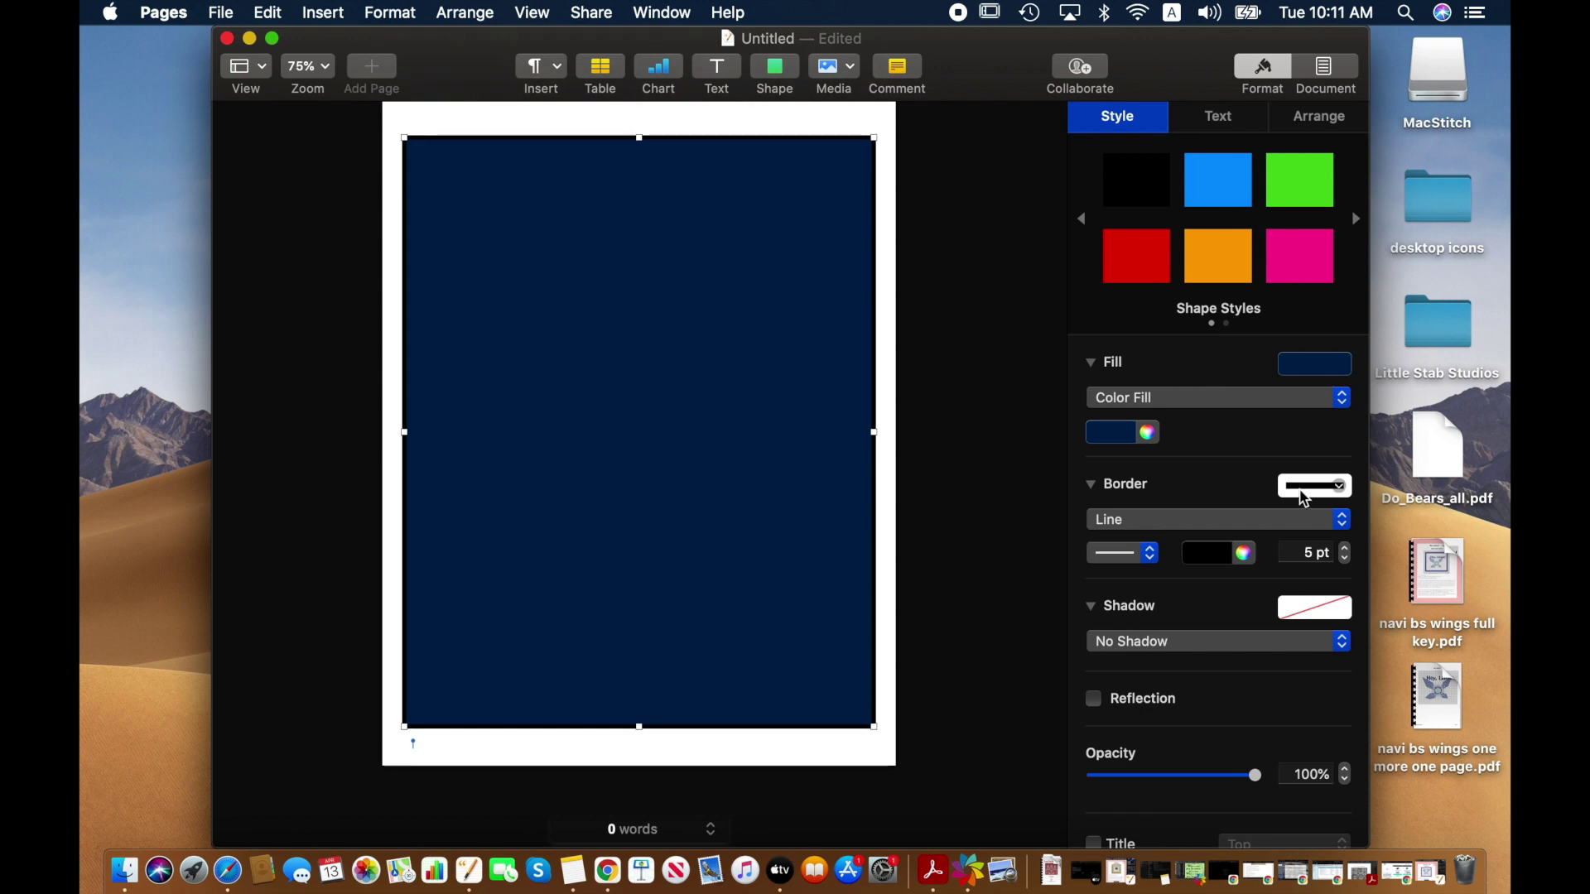
{"action": "left_click", "coordinate": [1244, 553]}
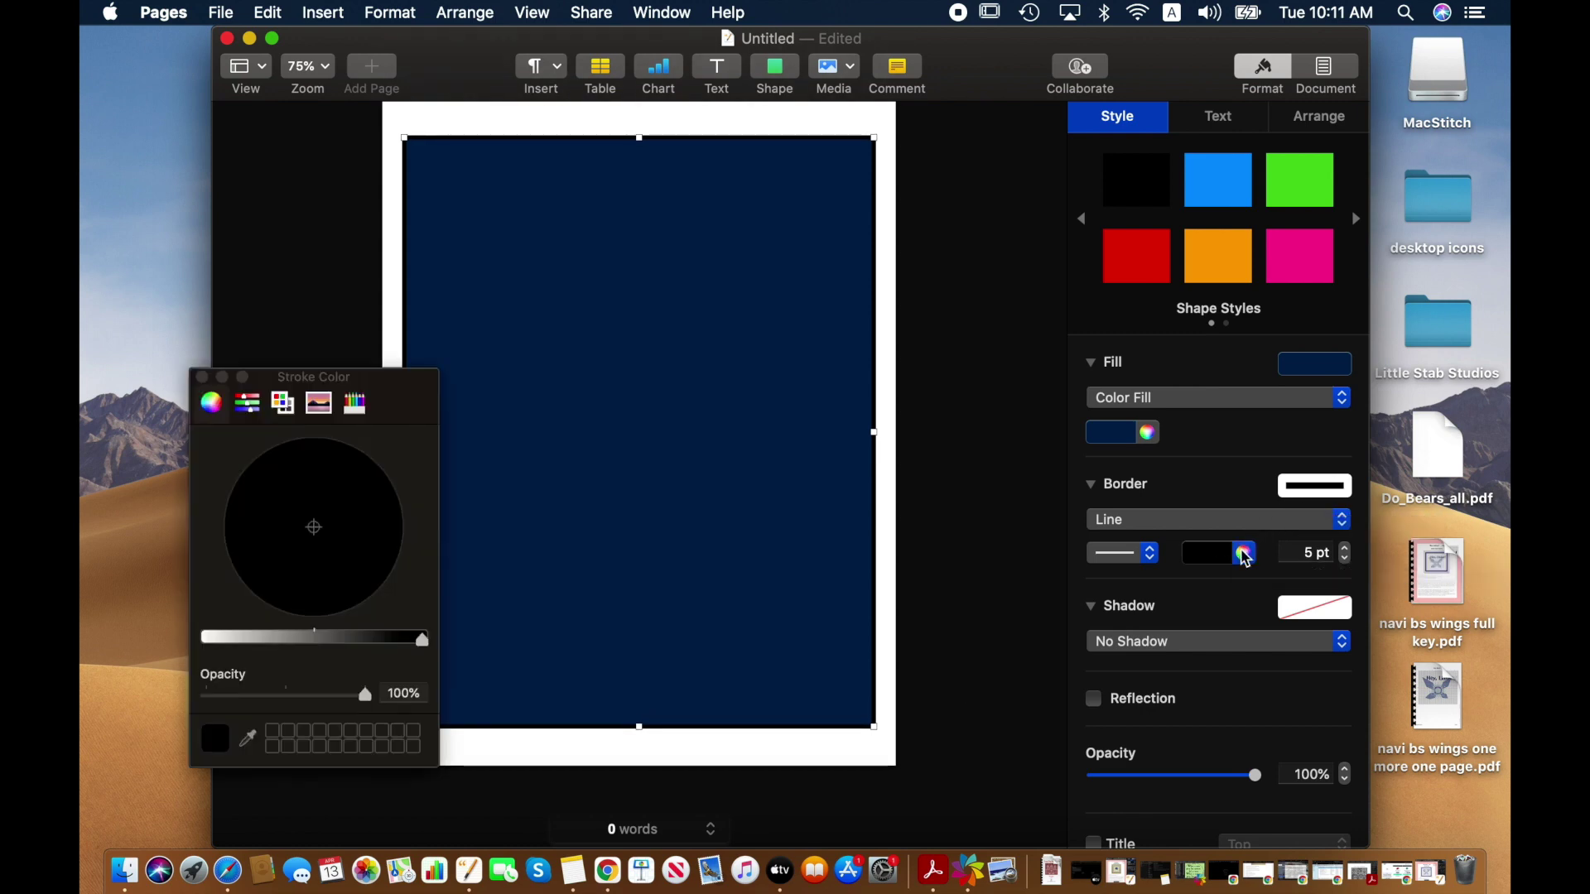
{"action": "left_click", "coordinate": [290, 640]}
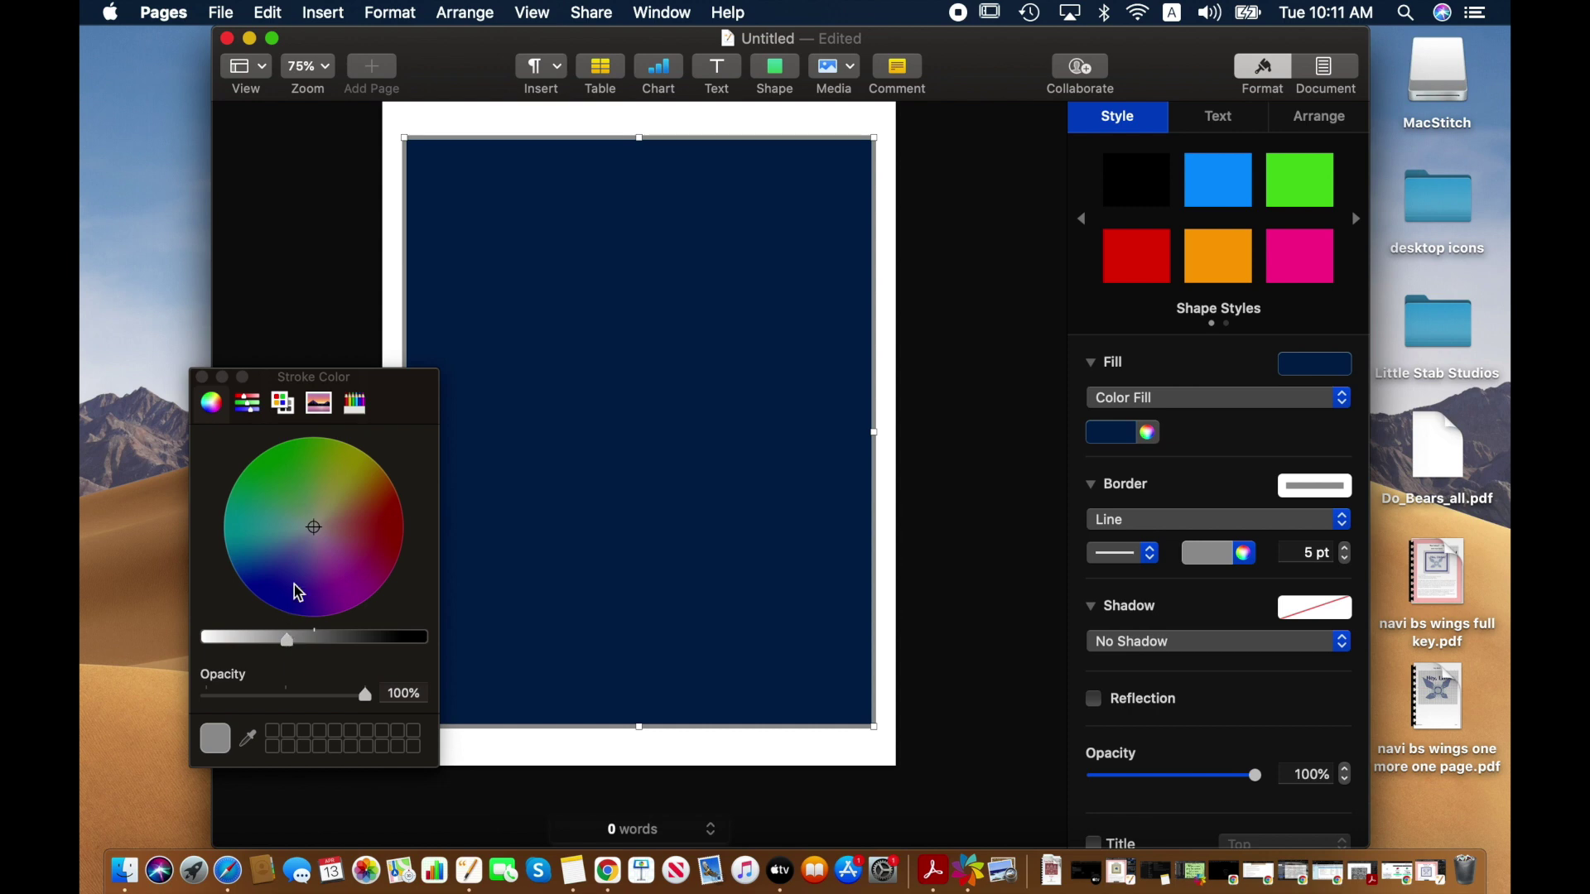
{"action": "mouse_move", "coordinate": [343, 515]}
{"action": "left_mouse_down"}
{"action": "mouse_move", "coordinate": [353, 467]}
{"action": "mouse_move", "coordinate": [358, 494]}
{"action": "left_mouse_up"}
{"action": "left_click_drag", "start_coordinate": [289, 641], "coordinate": [242, 643]}
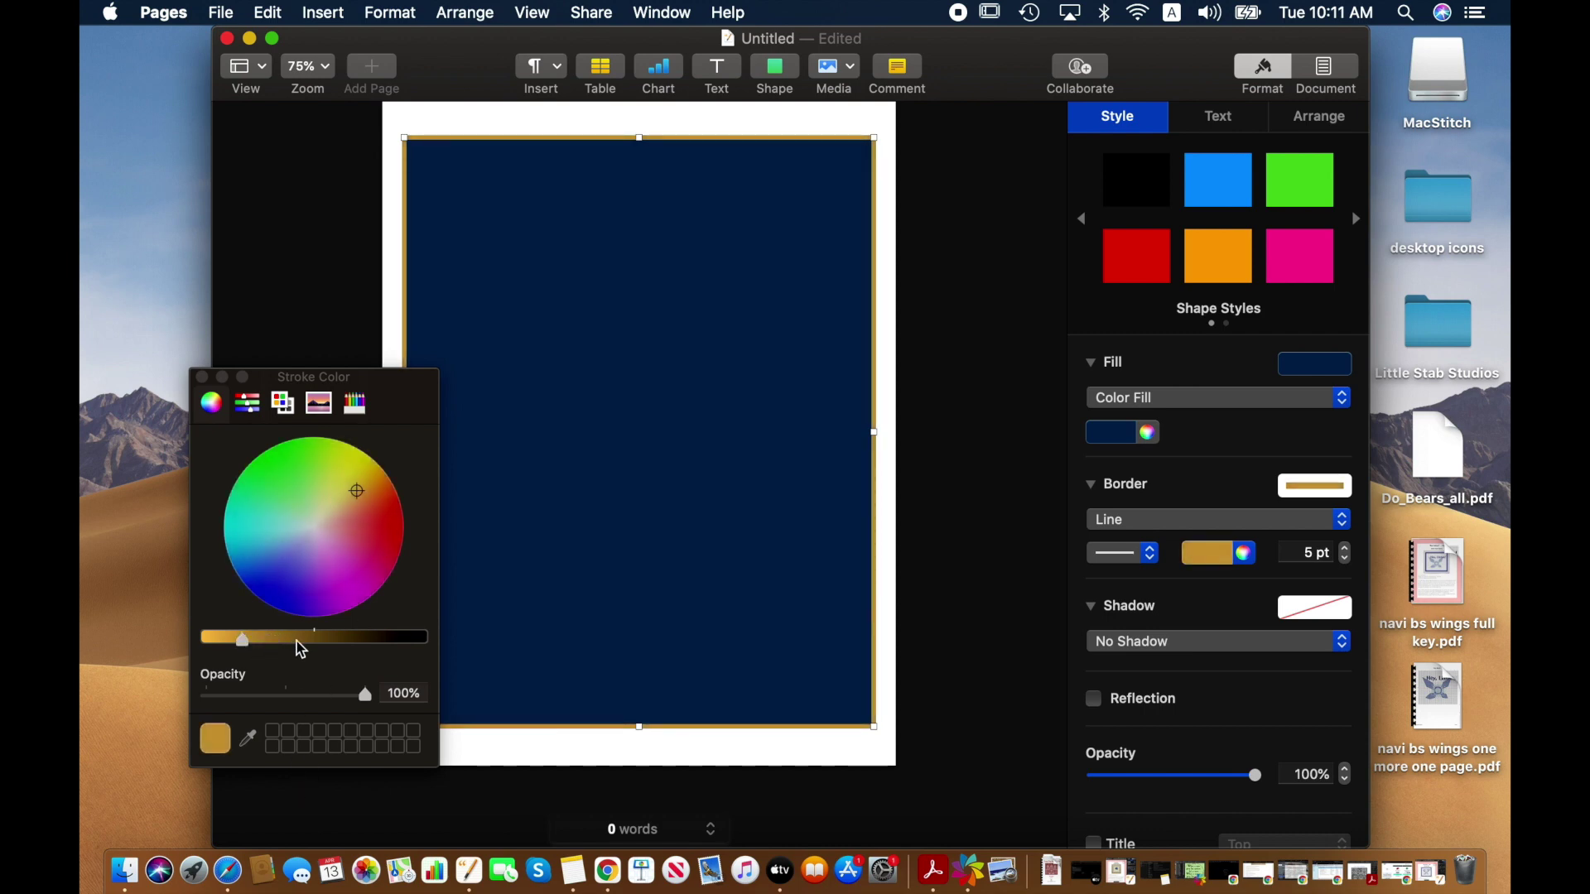
{"action": "left_click_drag", "start_coordinate": [617, 682], "coordinate": [1053, 662]}
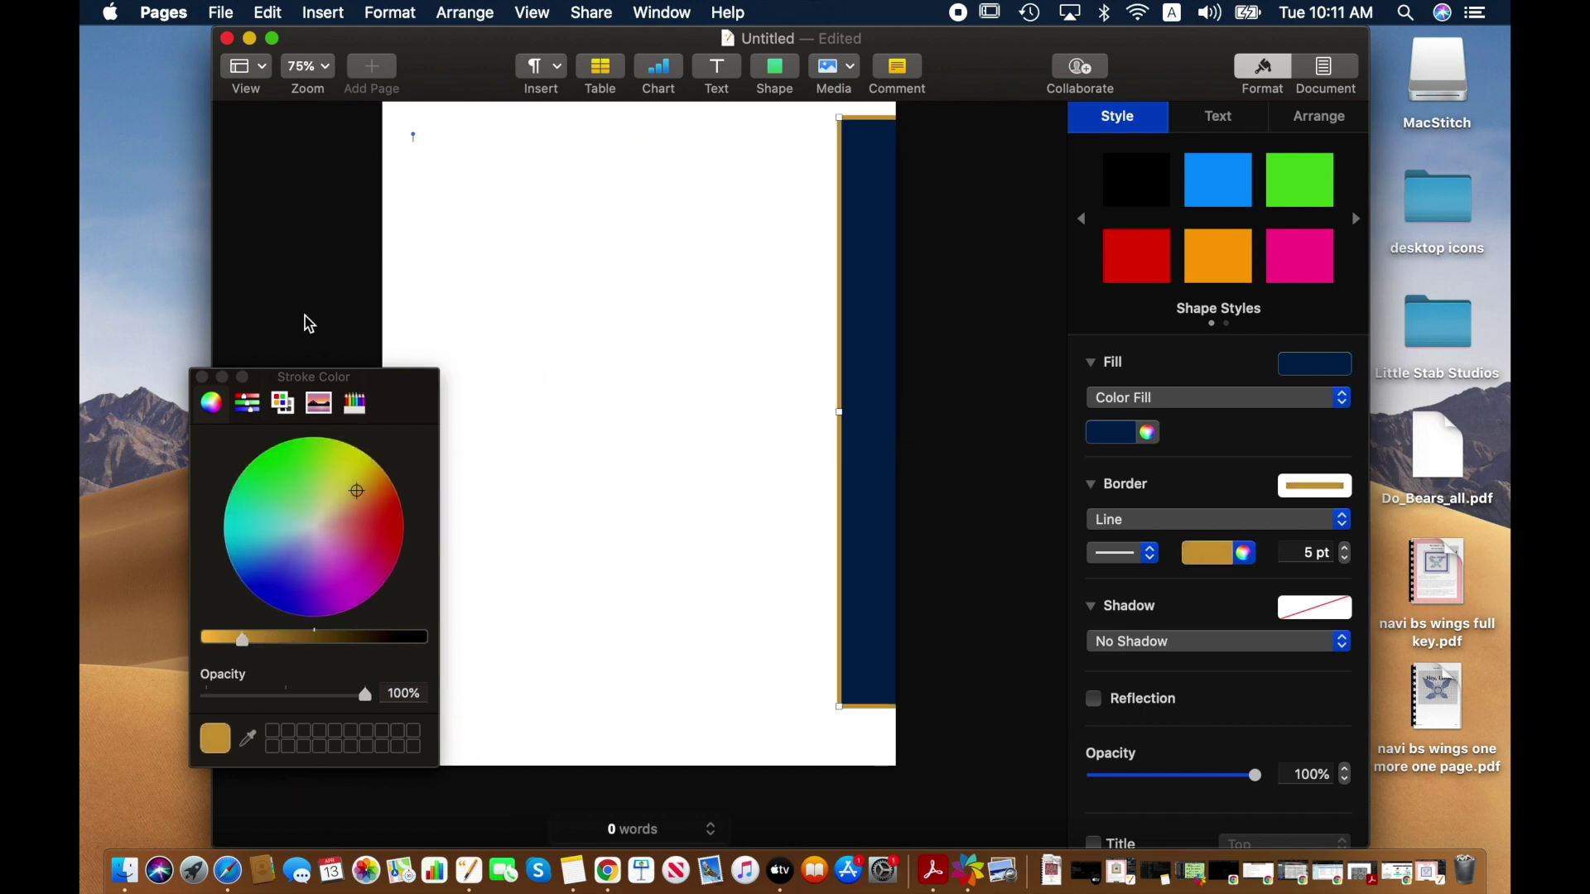
{"action": "key", "text": "super+z"}
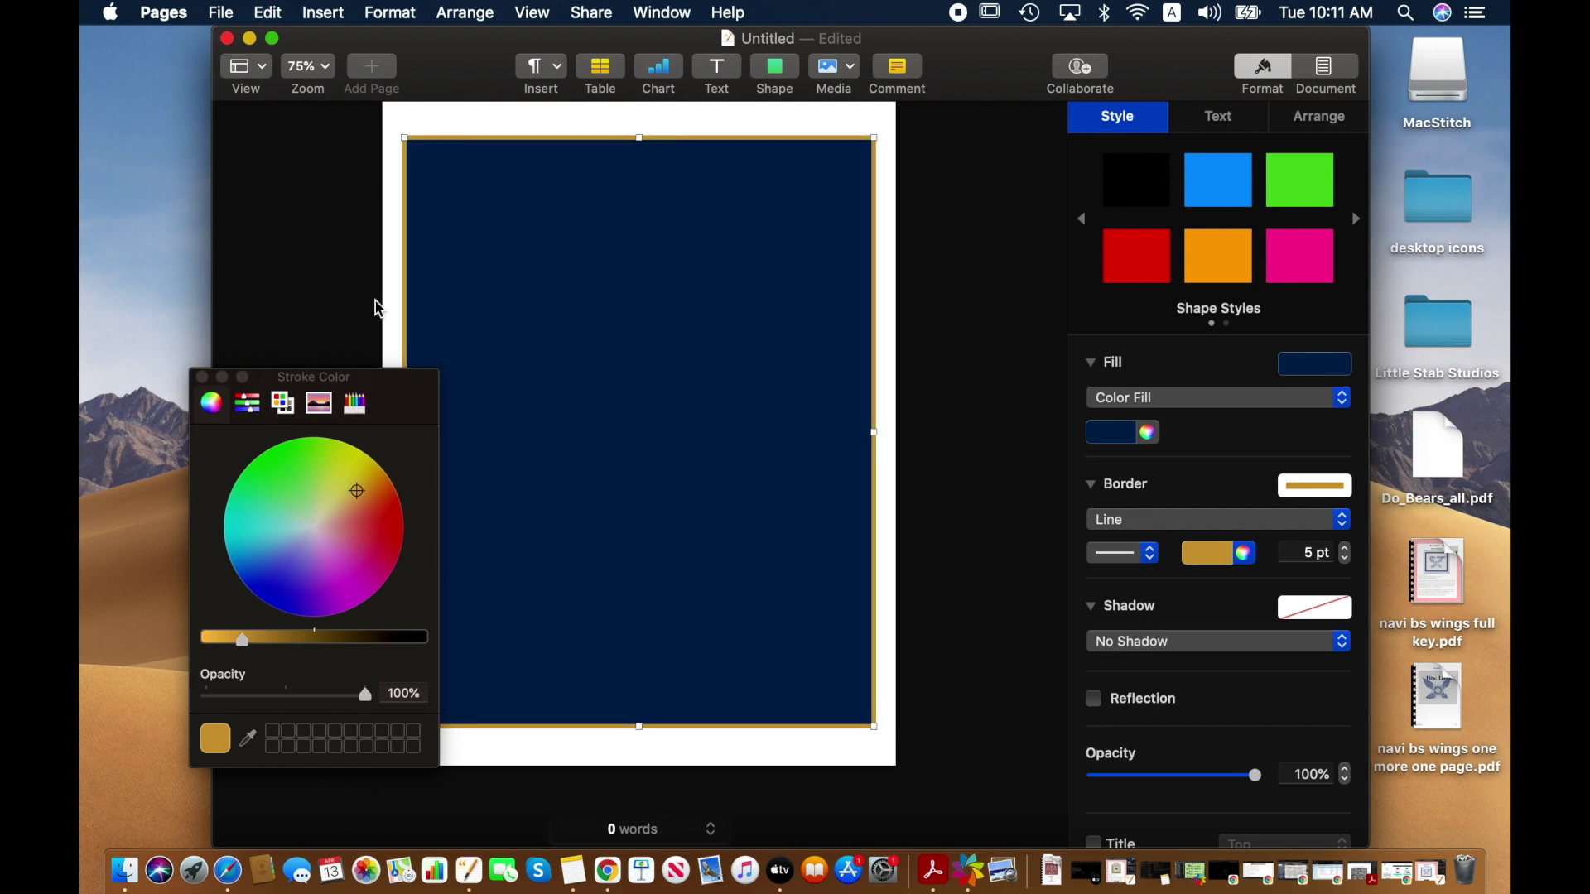
{"action": "left_click", "coordinate": [202, 378]}
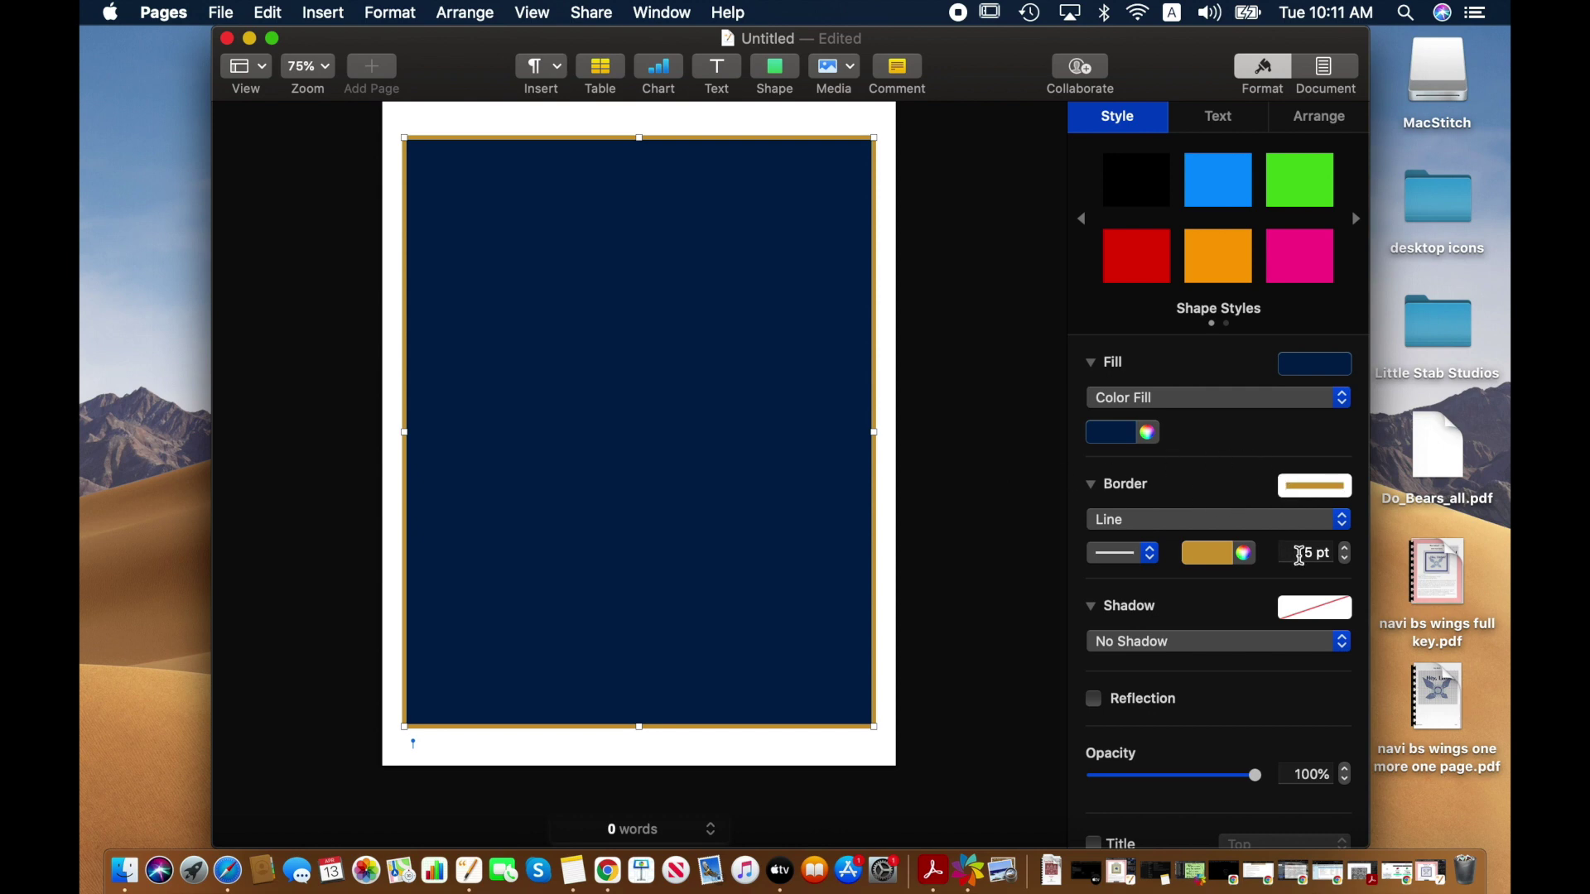
- Try a gold border thickness of up to 11 pt on the navy rectangle and reduce it to 6 pt
{"action": "left_click", "coordinate": [1347, 549]}
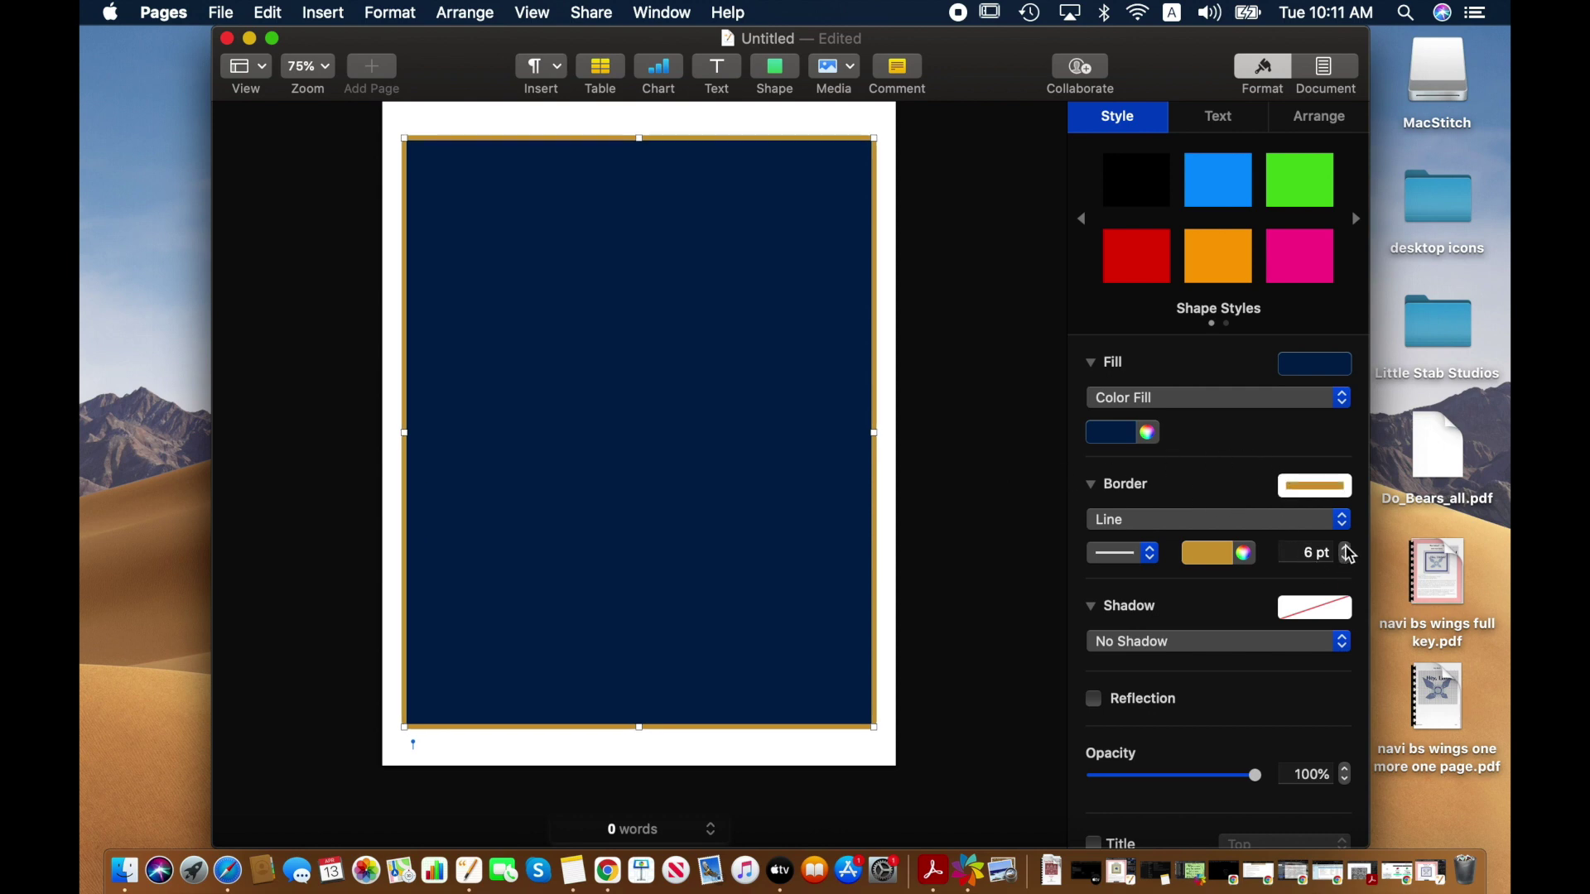
{"action": "left_click", "coordinate": [1348, 549]}
{"action": "left_click", "coordinate": [1347, 549]}
{"action": "left_click", "coordinate": [1347, 549]}
{"action": "left_click", "coordinate": [1348, 549]}
{"action": "left_click", "coordinate": [1348, 550]}
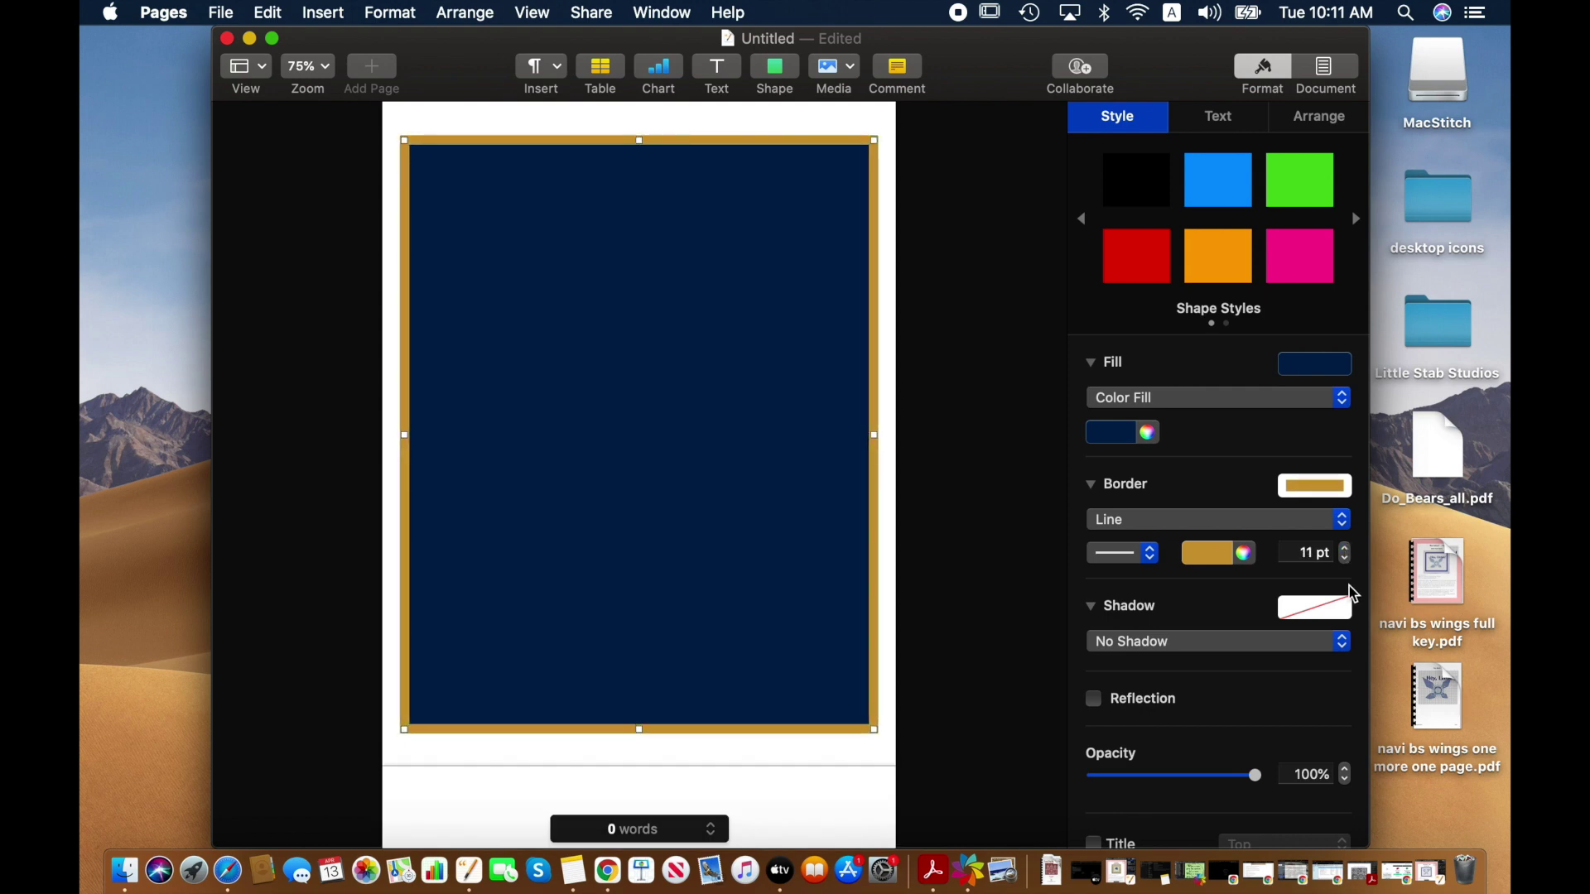
{"action": "left_click", "coordinate": [1347, 560]}
{"action": "left_click", "coordinate": [1346, 559]}
{"action": "left_click", "coordinate": [1346, 560]}
{"action": "left_click", "coordinate": [1347, 560]}
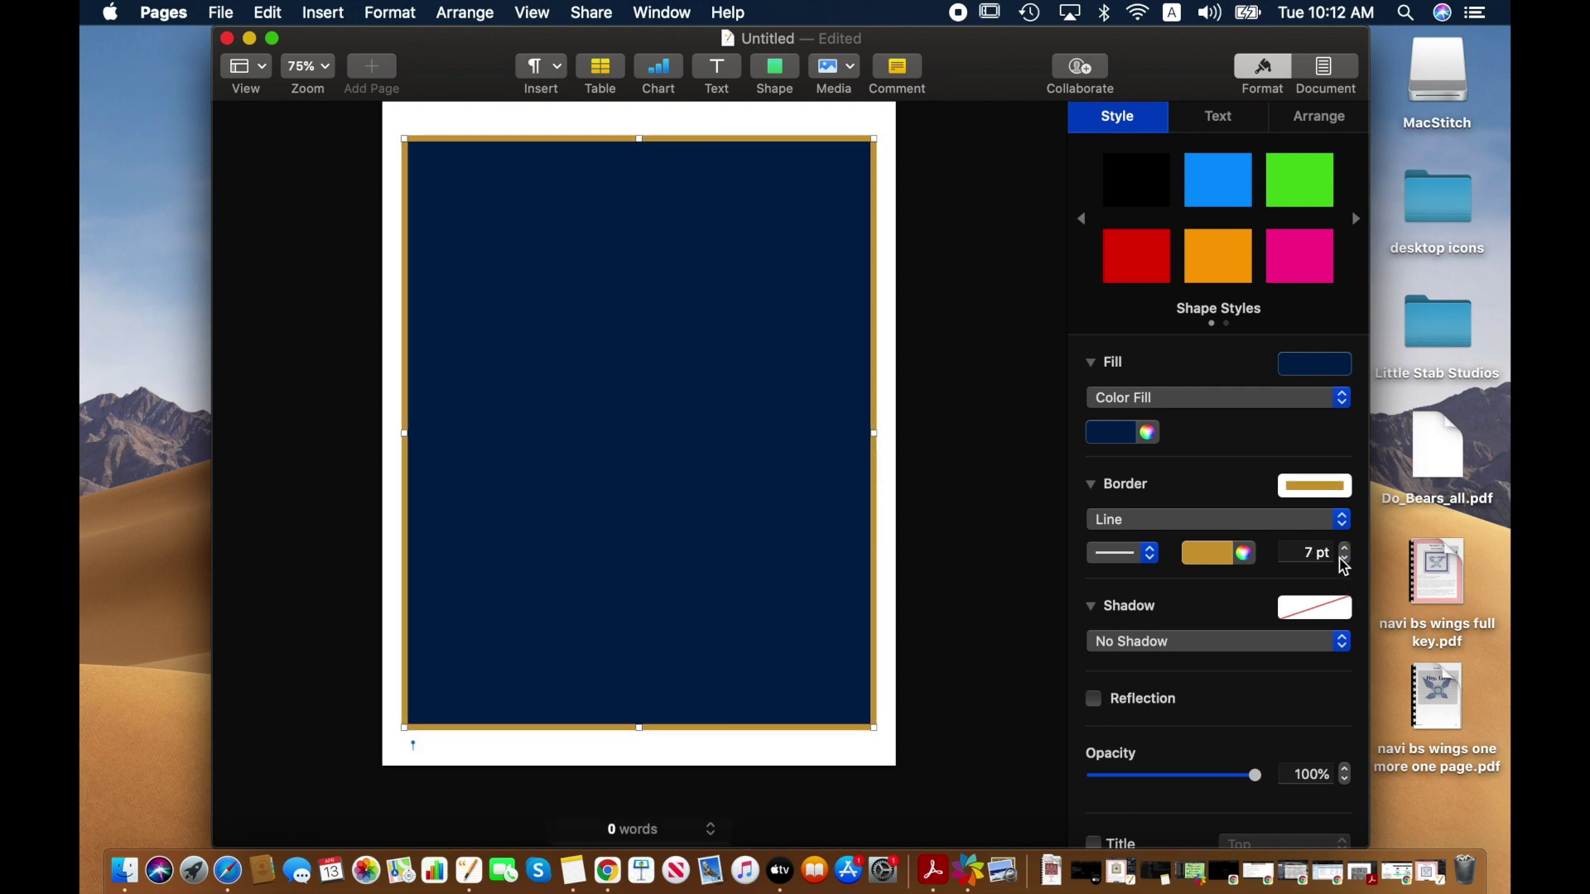
{"action": "left_click", "coordinate": [1346, 560]}
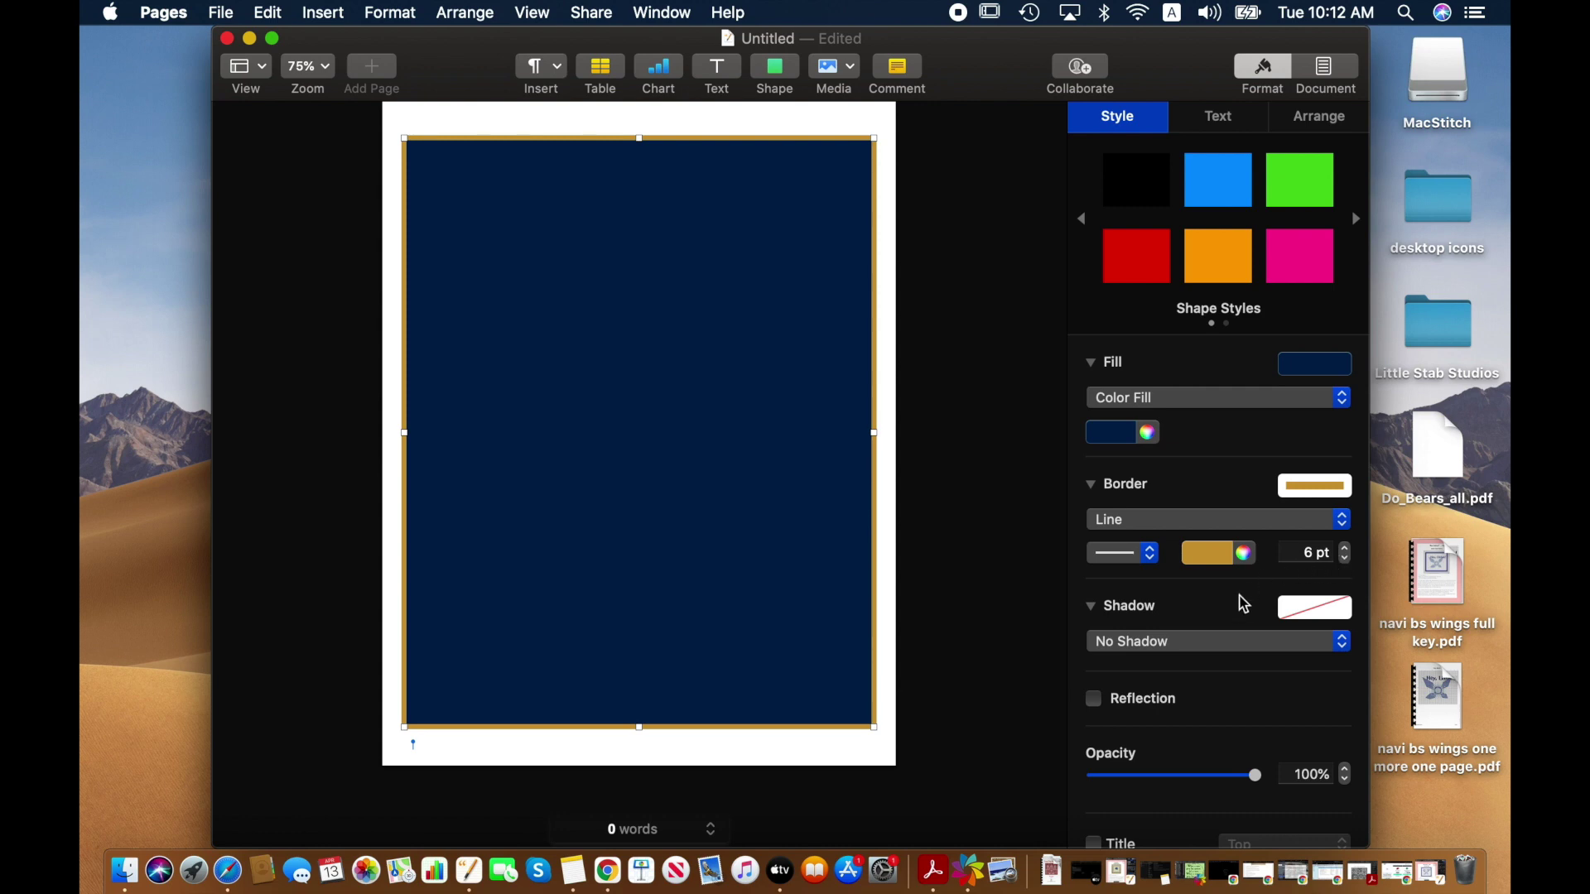
- Try the three rough, artistic border styles and the 2 pt and 1 pt solid lines on the navy rectangle
{"action": "left_click", "coordinate": [1340, 488]}
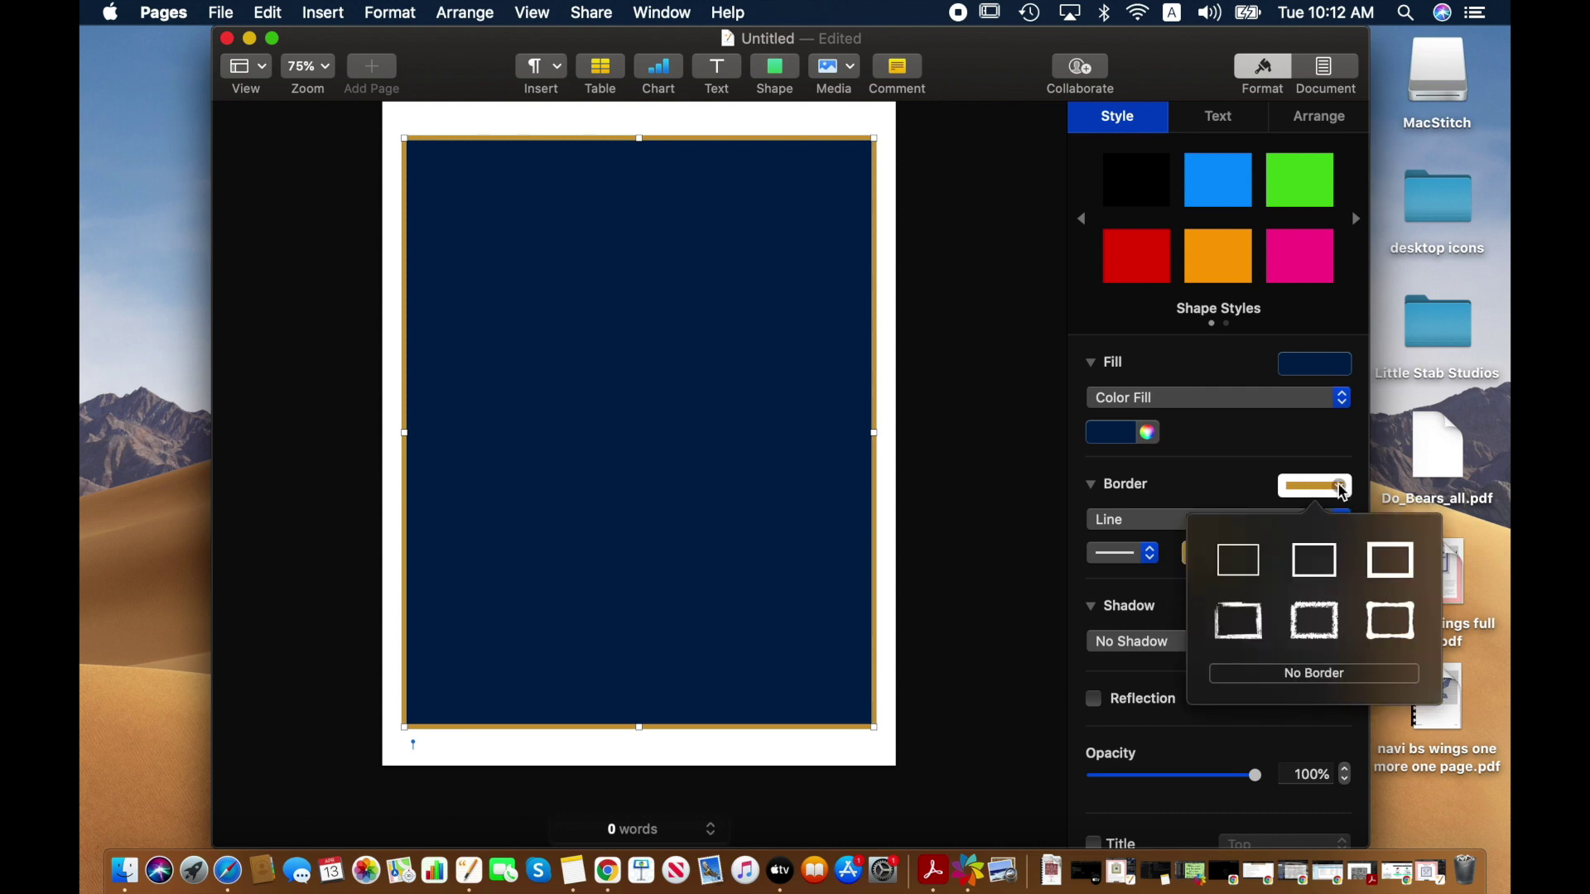
{"action": "left_click", "coordinate": [1256, 629]}
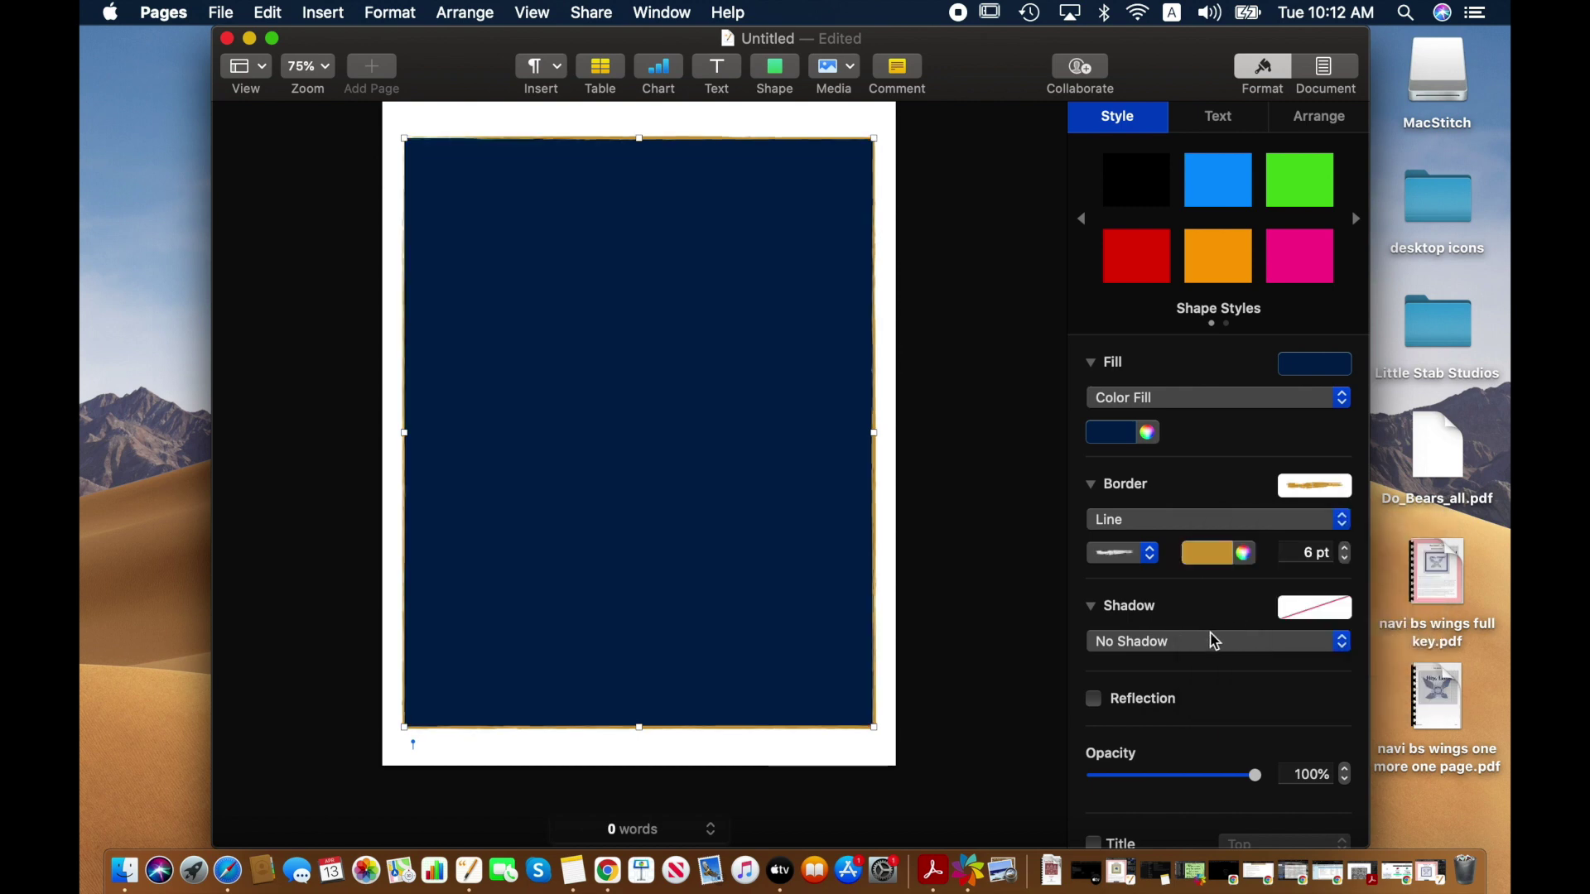
{"action": "left_click", "coordinate": [1310, 488]}
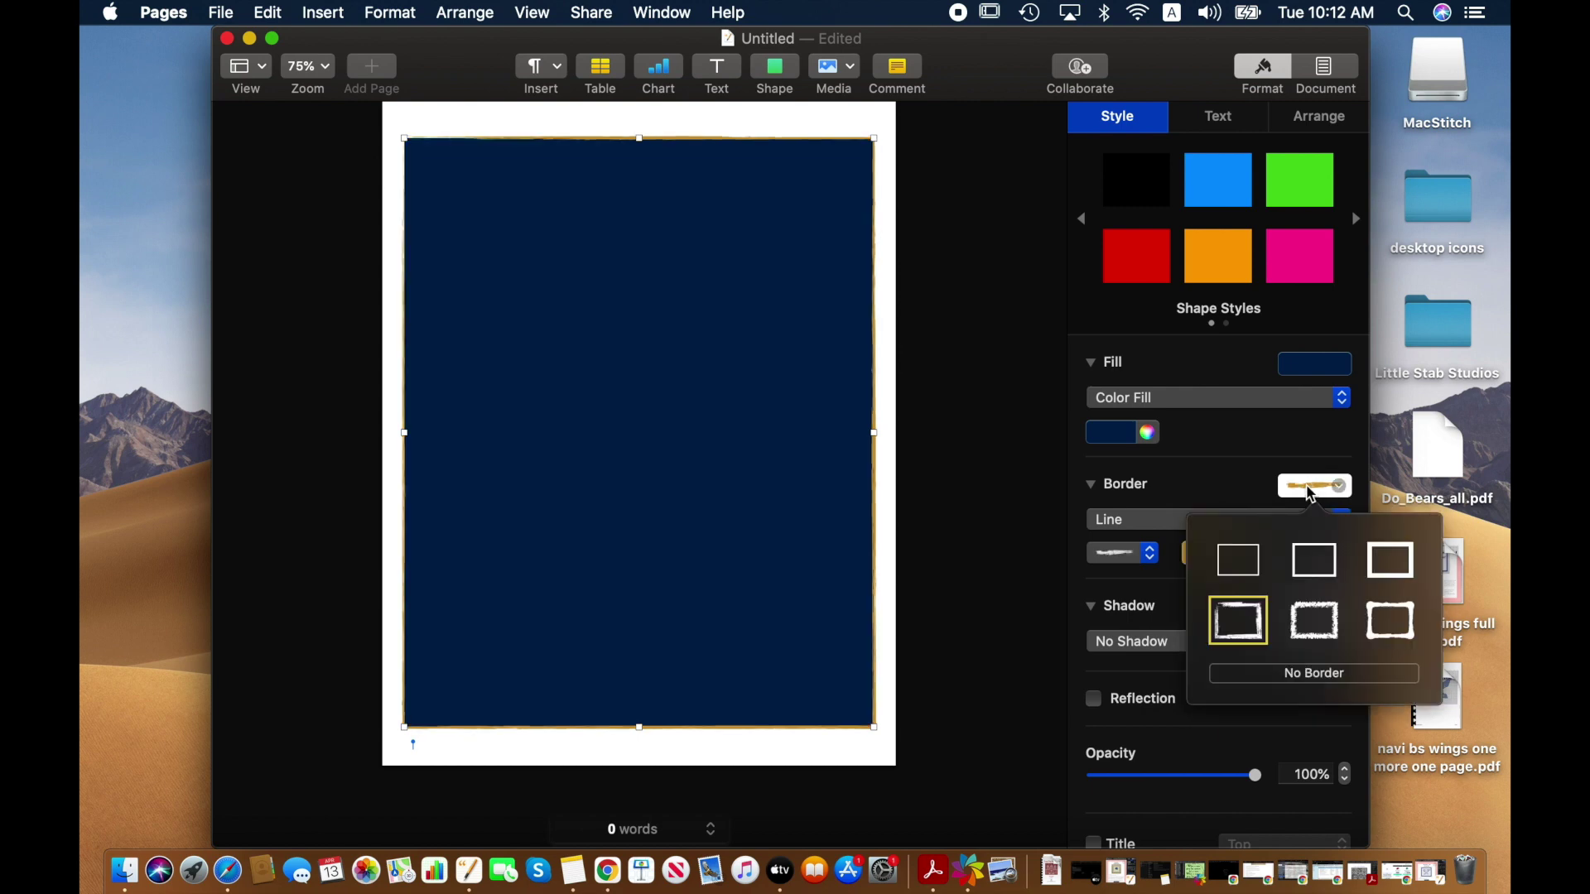
{"action": "left_click", "coordinate": [1382, 624]}
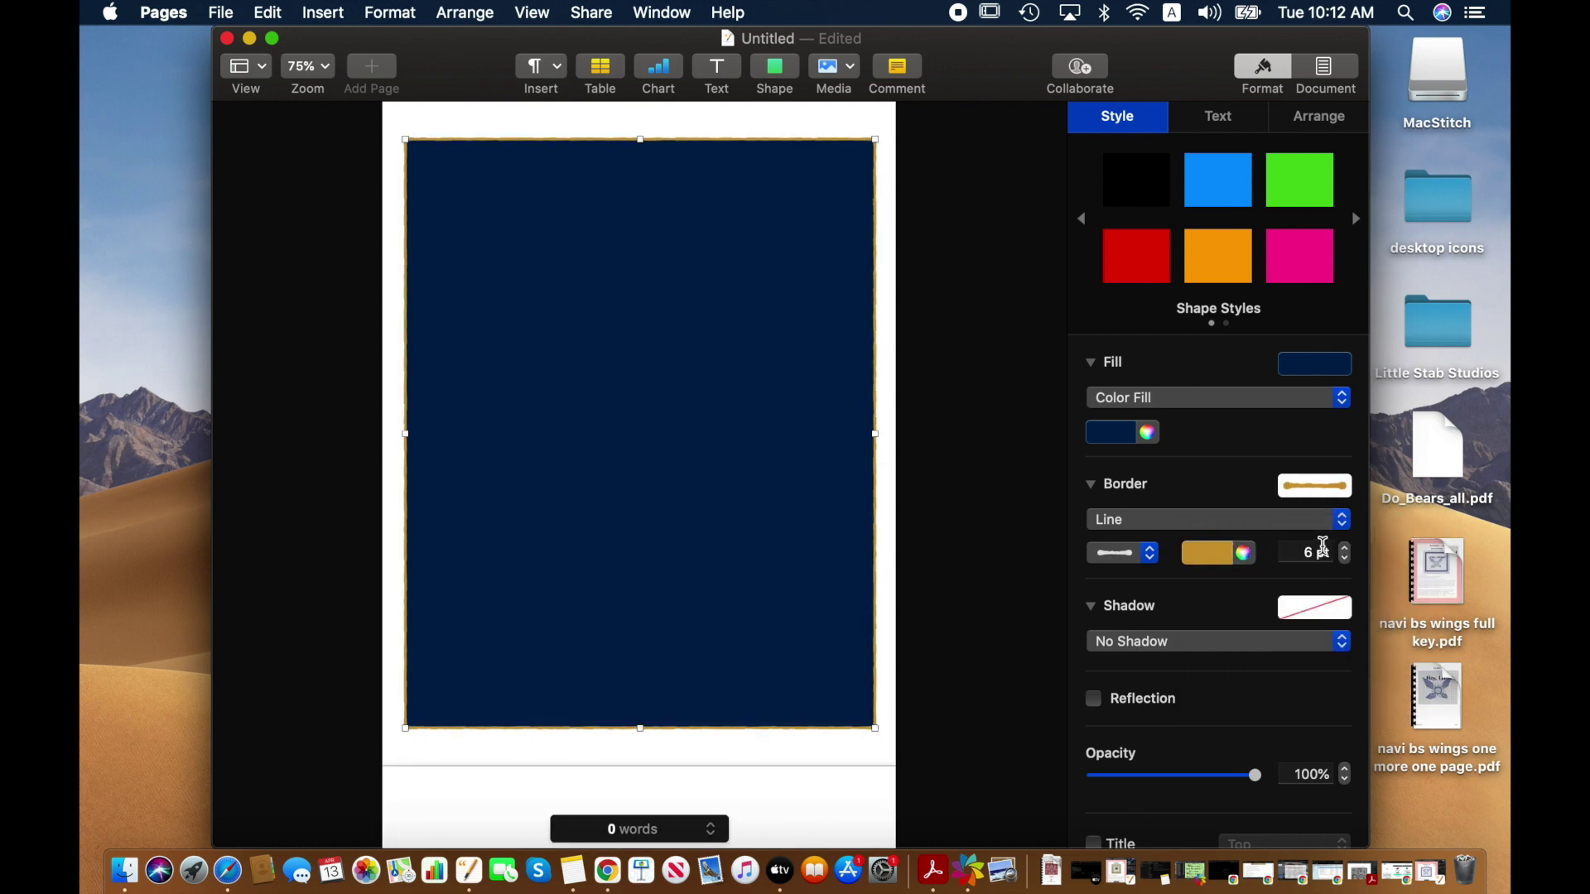
{"action": "left_click", "coordinate": [1335, 497]}
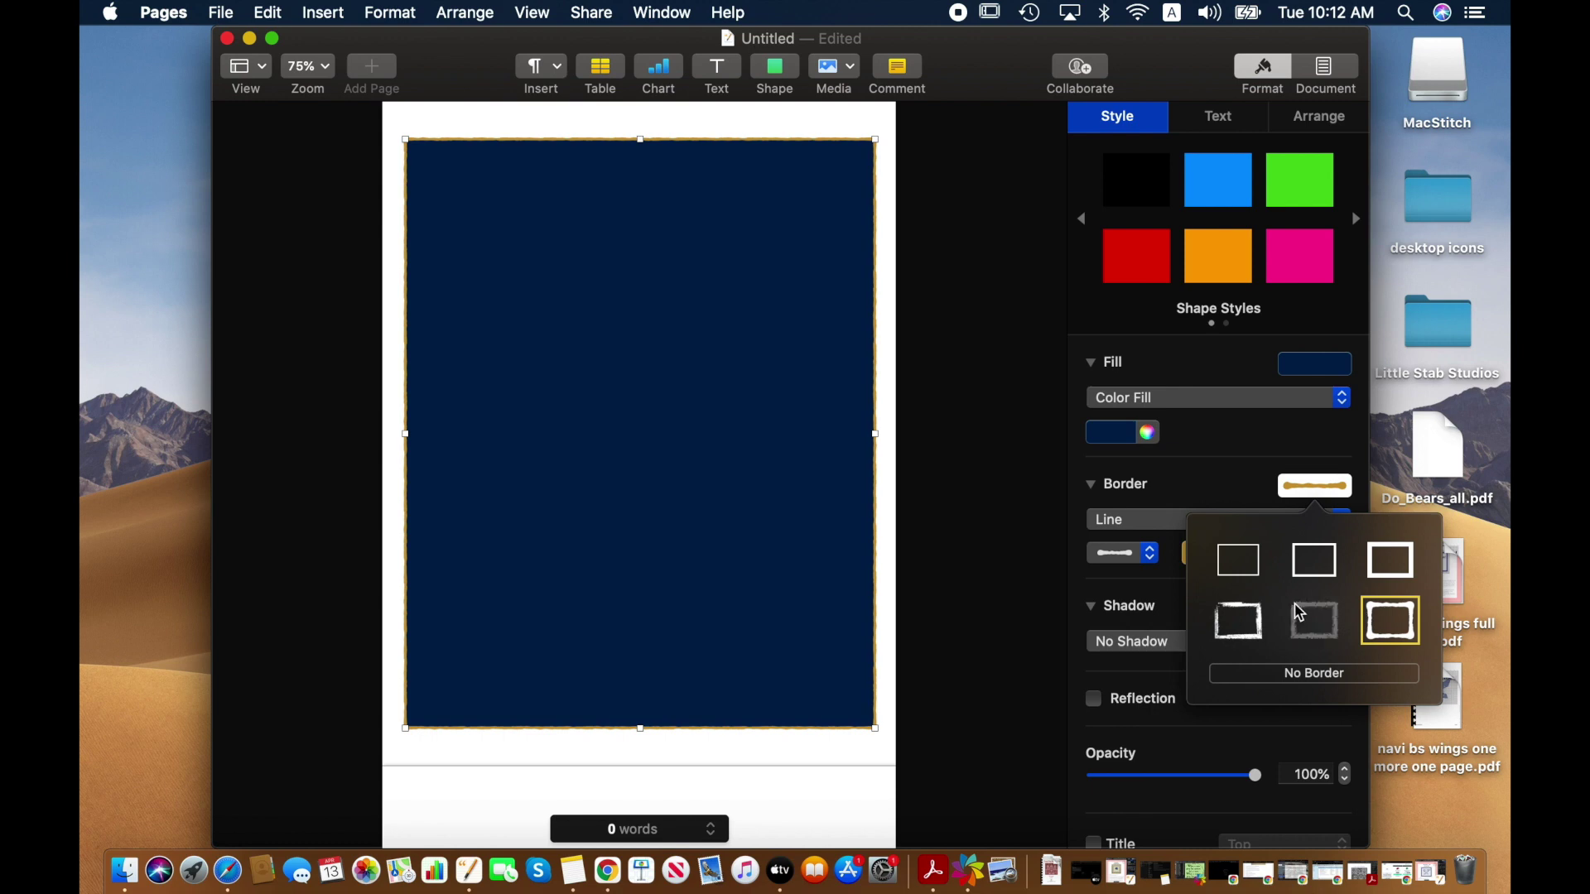
{"action": "left_click", "coordinate": [1298, 612]}
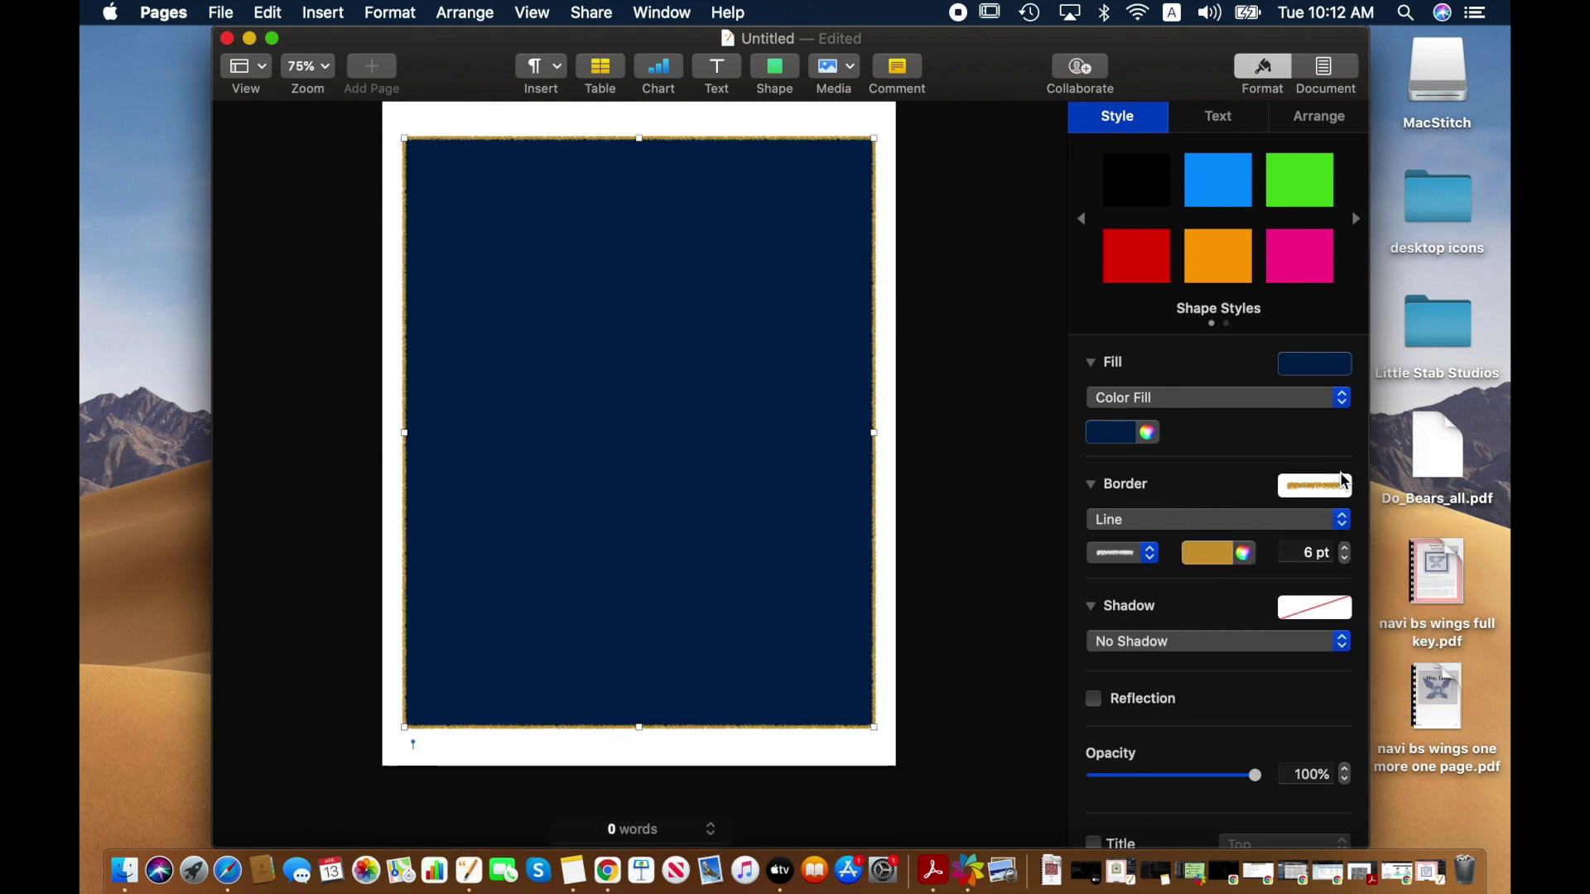
{"action": "left_click", "coordinate": [1339, 492]}
{"action": "left_click", "coordinate": [1311, 570]}
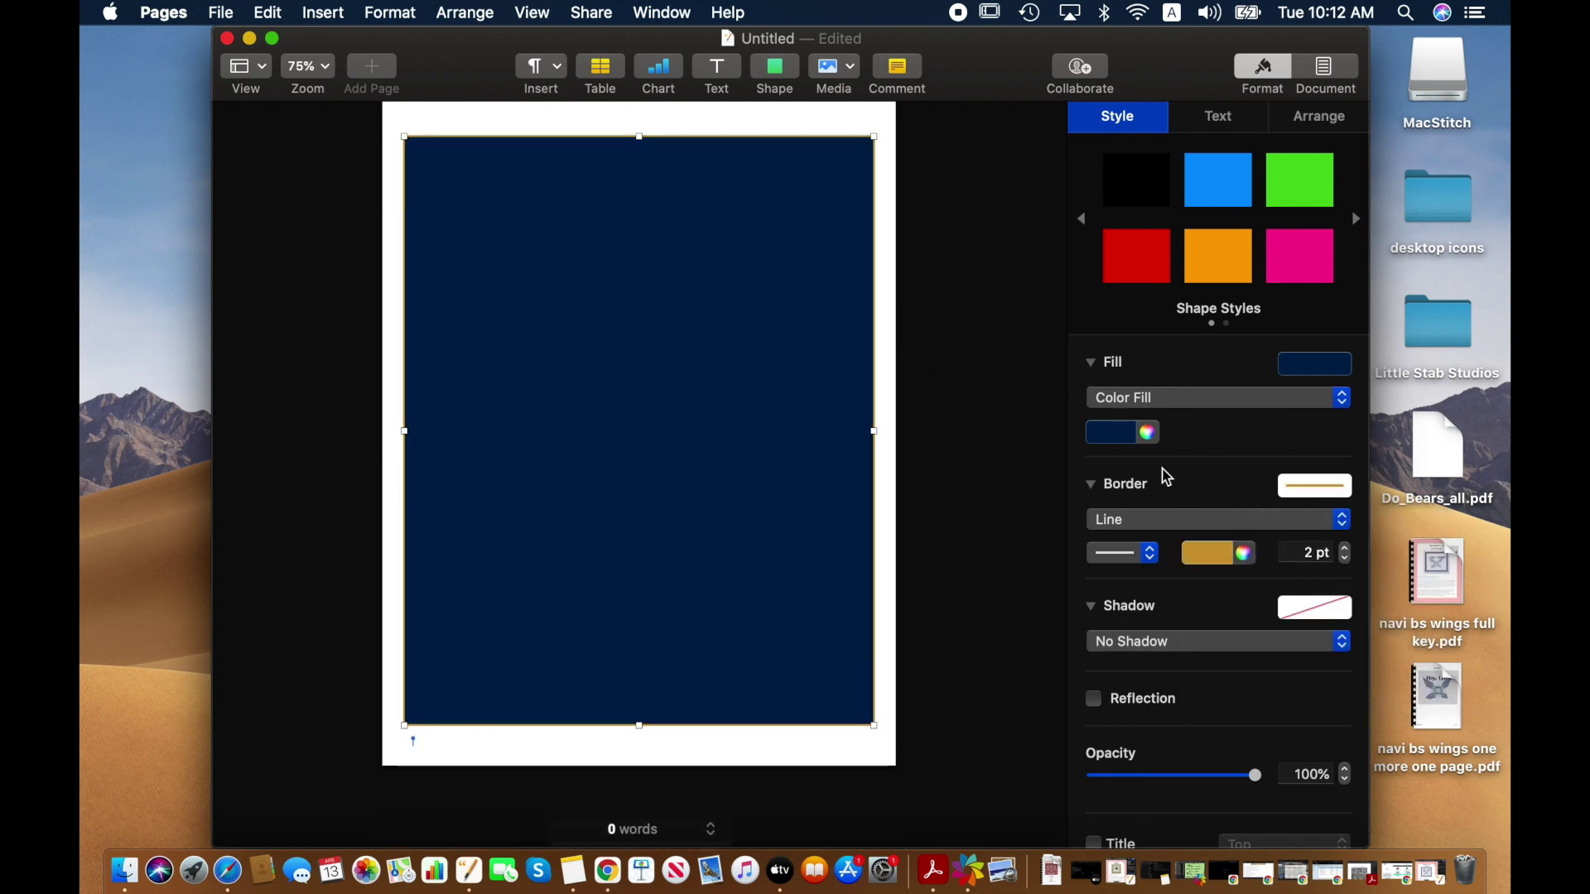
{"action": "left_click", "coordinate": [1309, 487]}
{"action": "left_click", "coordinate": [1232, 557]}
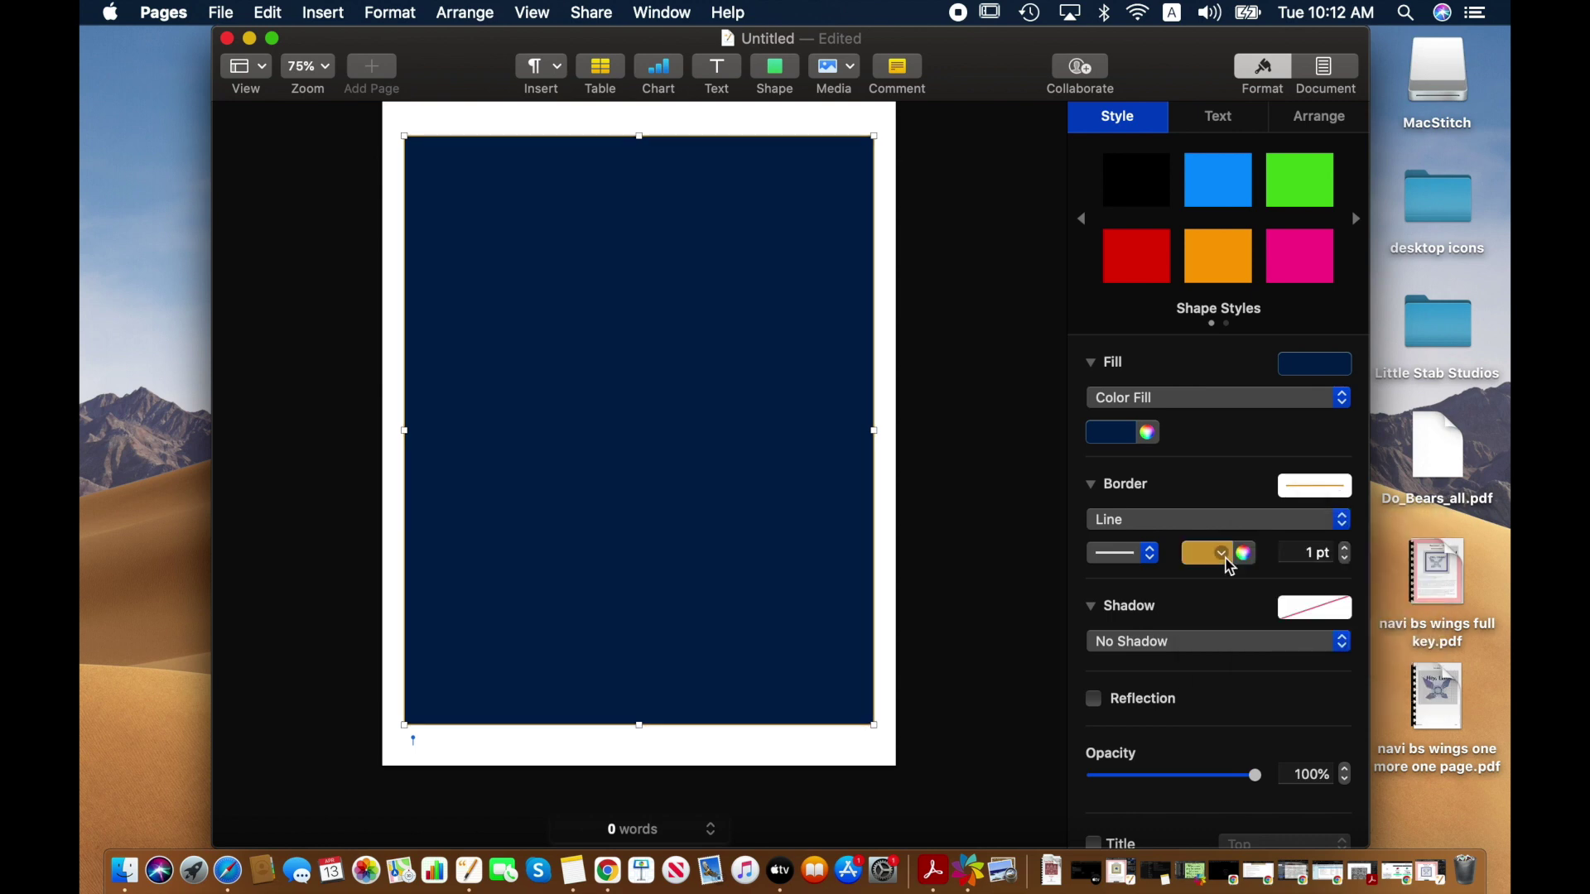
- Apply the thickest solid border style to the navy rectangle and set its thickness to 5 pt
{"action": "left_click", "coordinate": [1340, 489]}
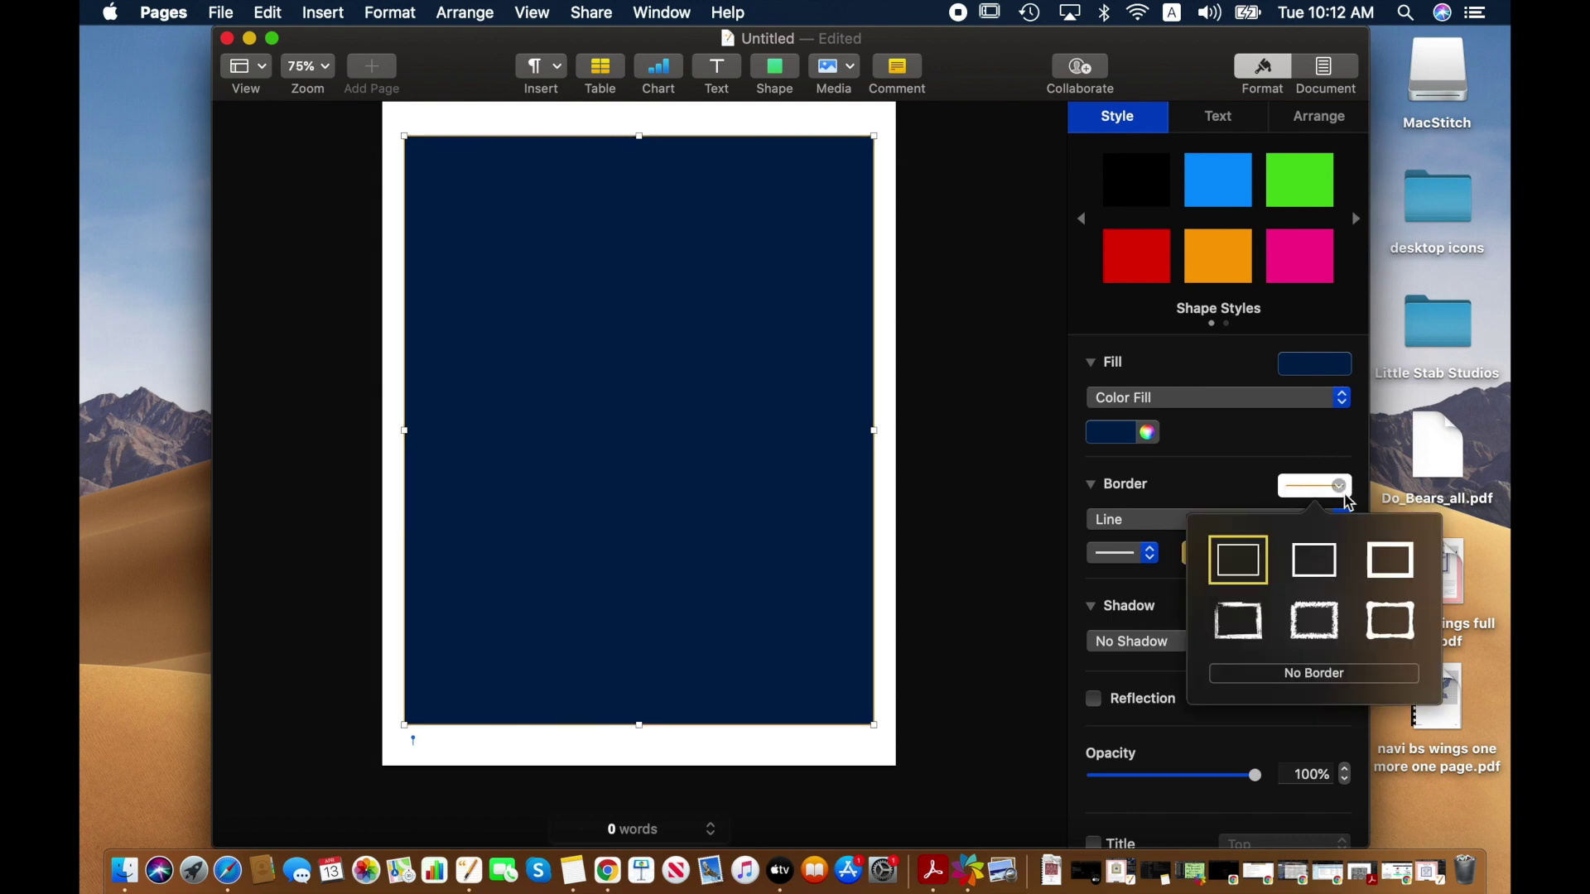
{"action": "left_click", "coordinate": [1379, 573]}
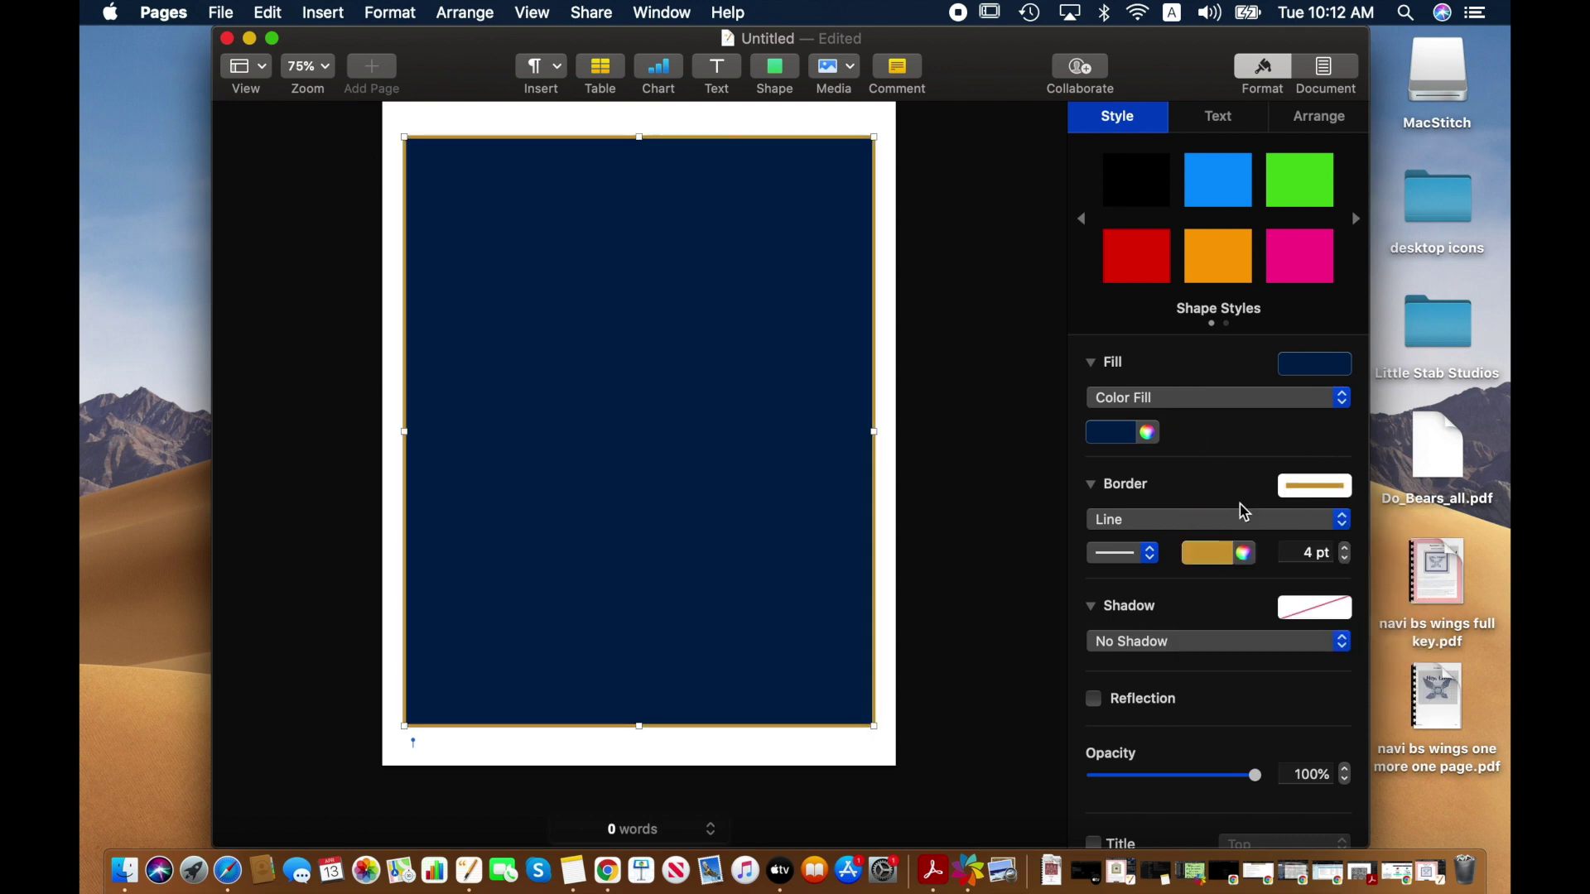
{"action": "left_click", "coordinate": [1345, 548]}
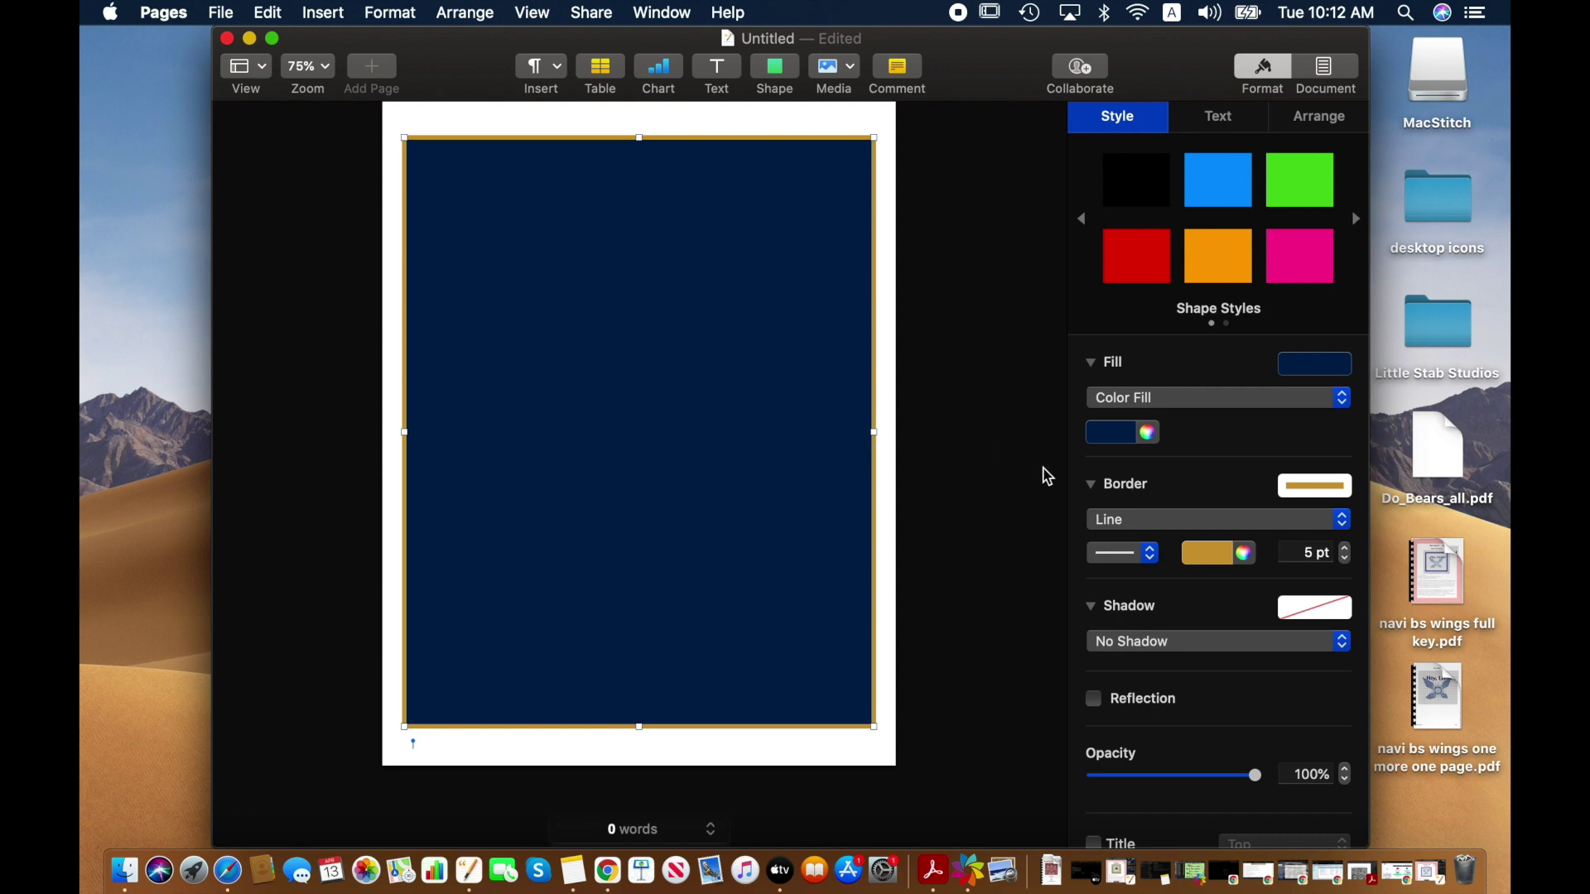
{"action": "scroll", "coordinate": [1090, 494], "scroll_direction": "down", "scroll_amount": 2}
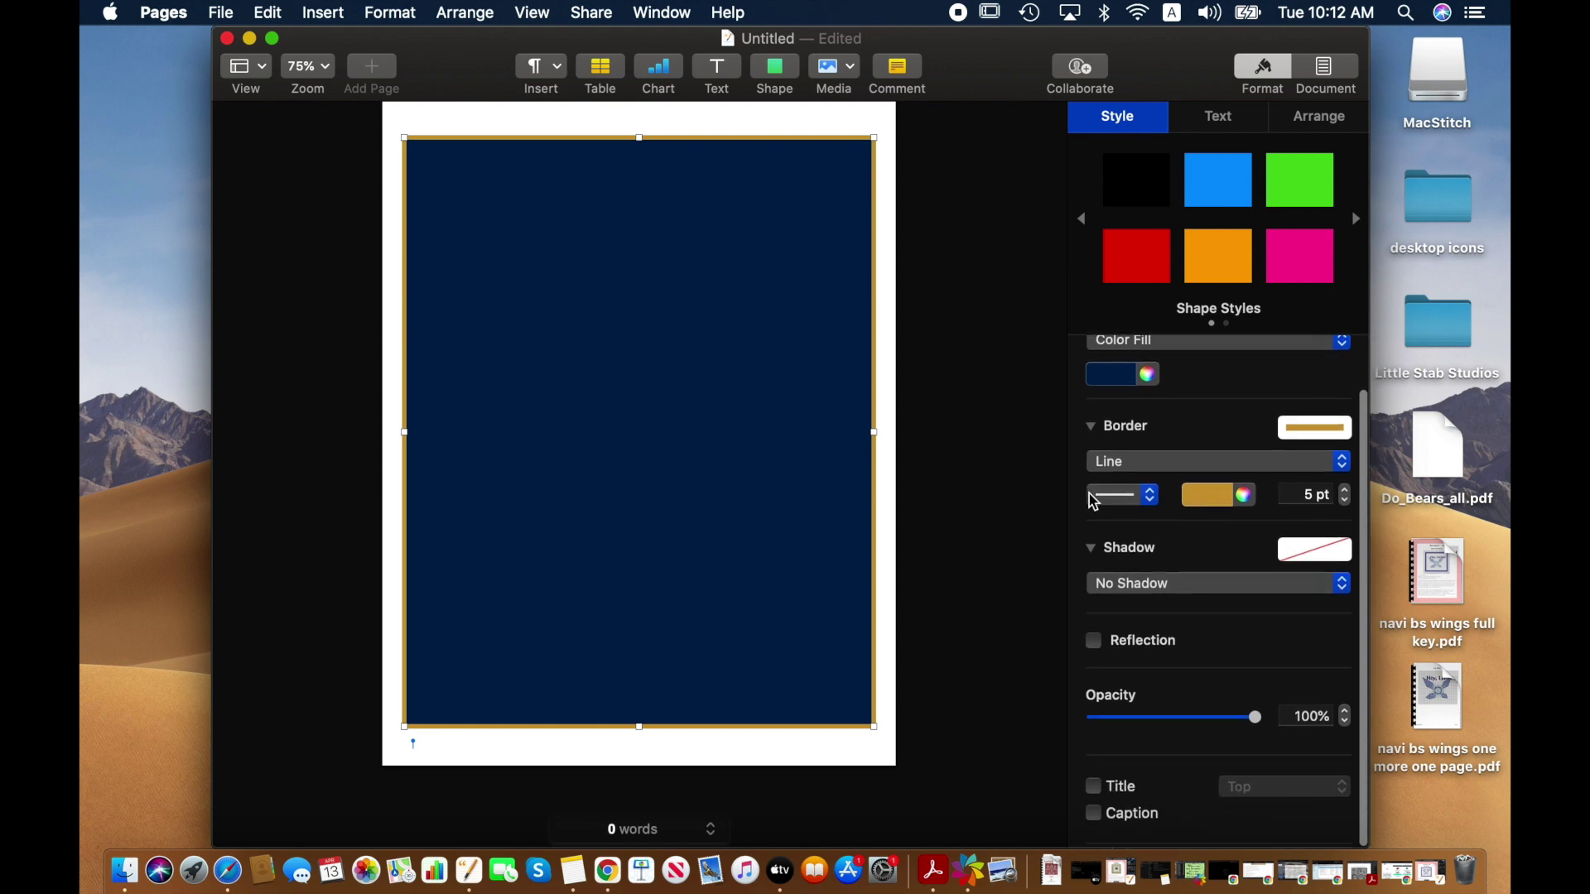
- Try the drop shadow and the contact shadow on the navy rectangle and set it back to no shadow
{"action": "left_click", "coordinate": [1193, 587]}
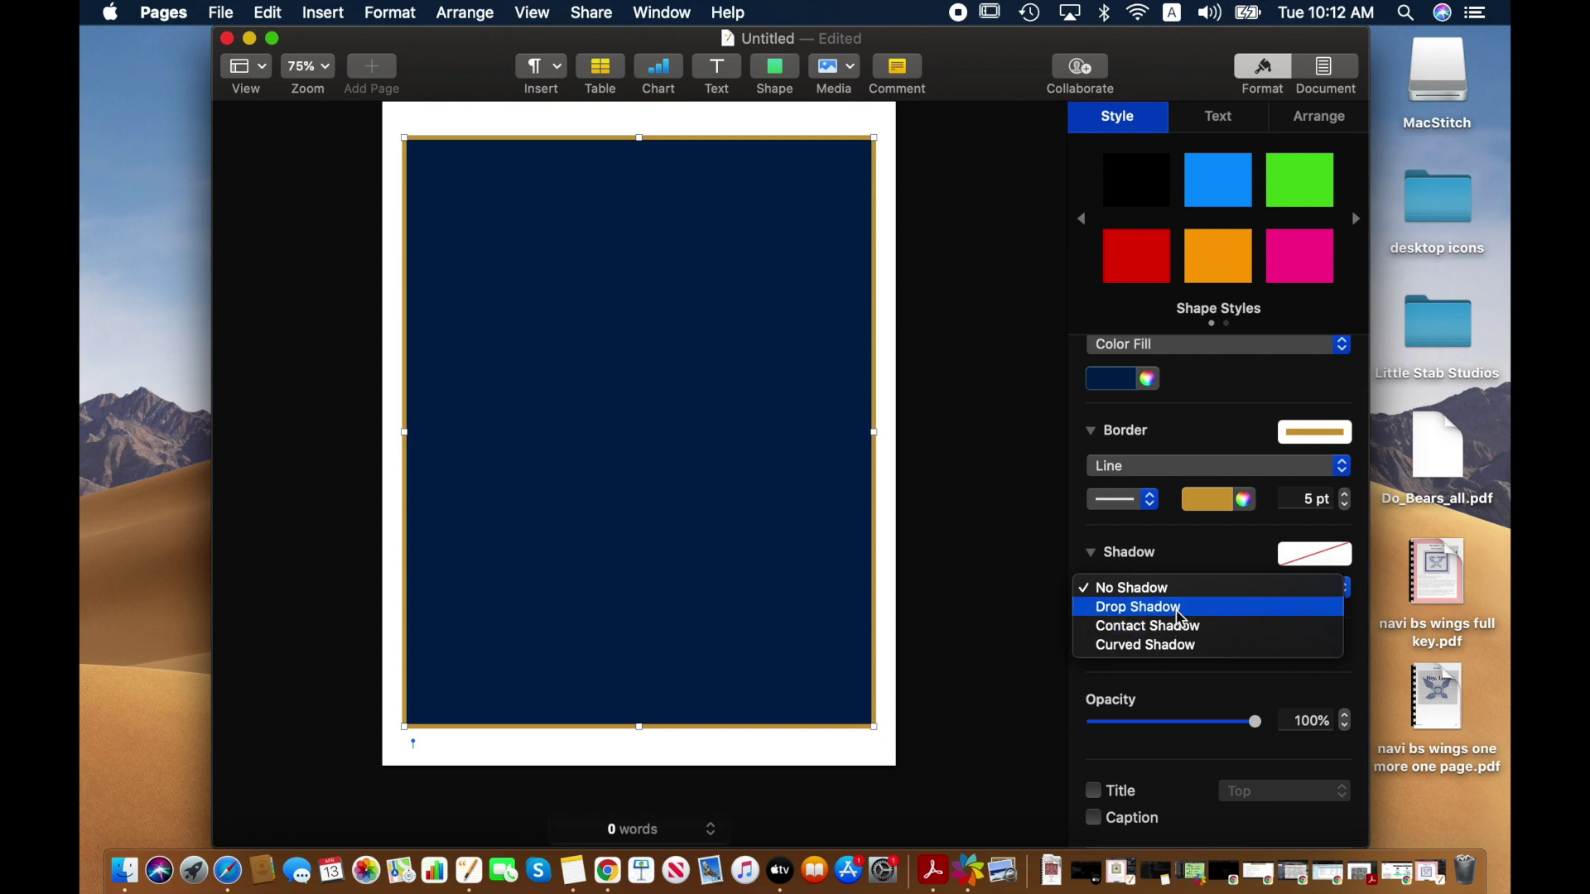
{"action": "left_click", "coordinate": [1182, 611]}
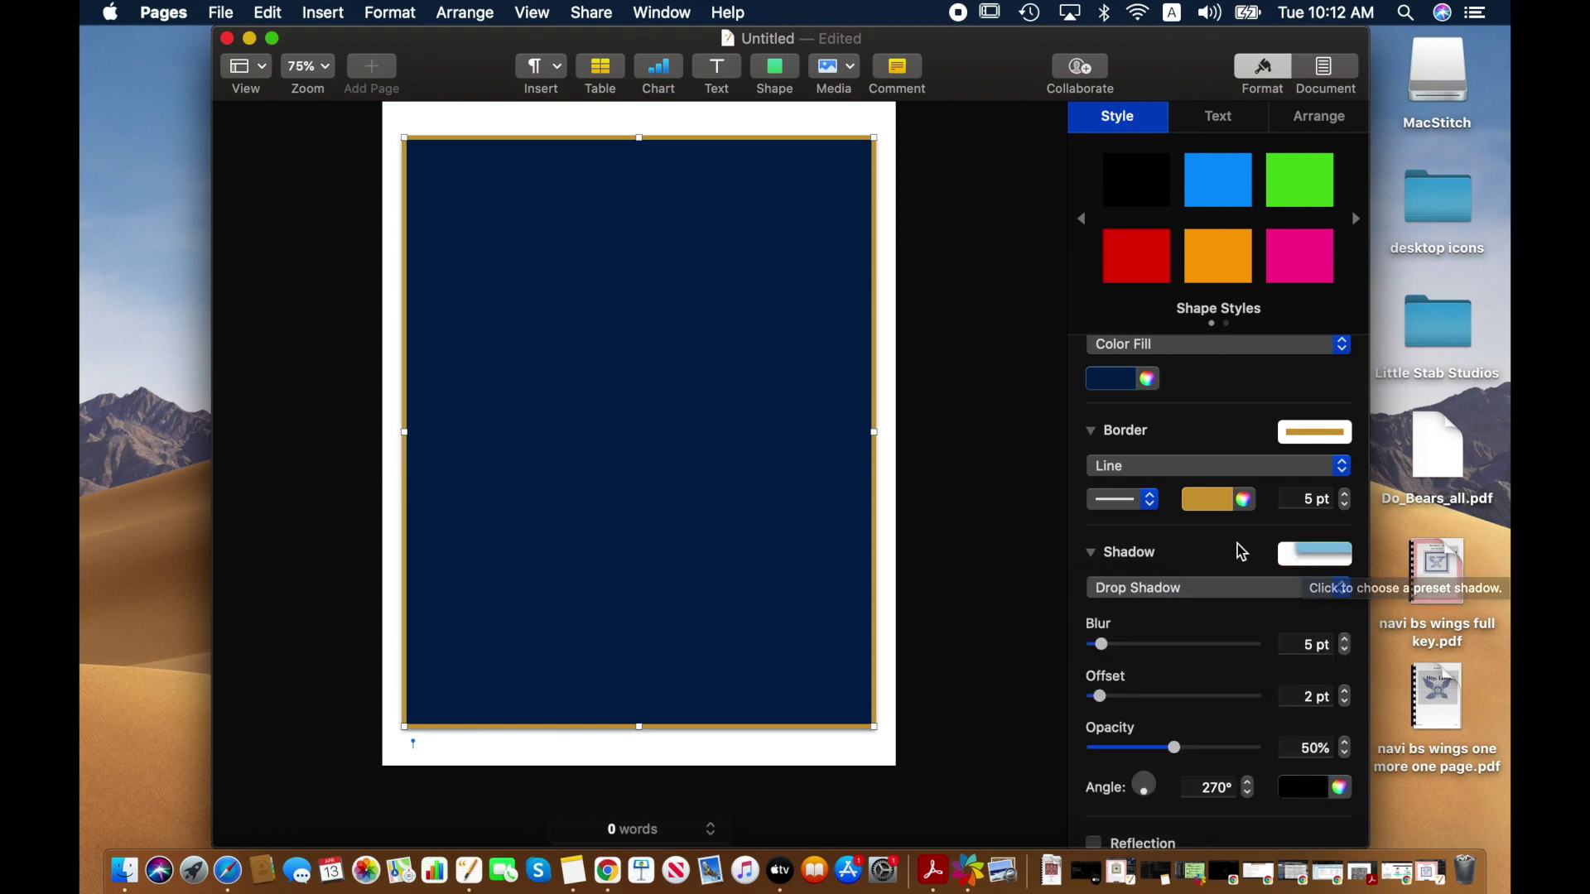
{"action": "left_click", "coordinate": [1241, 588]}
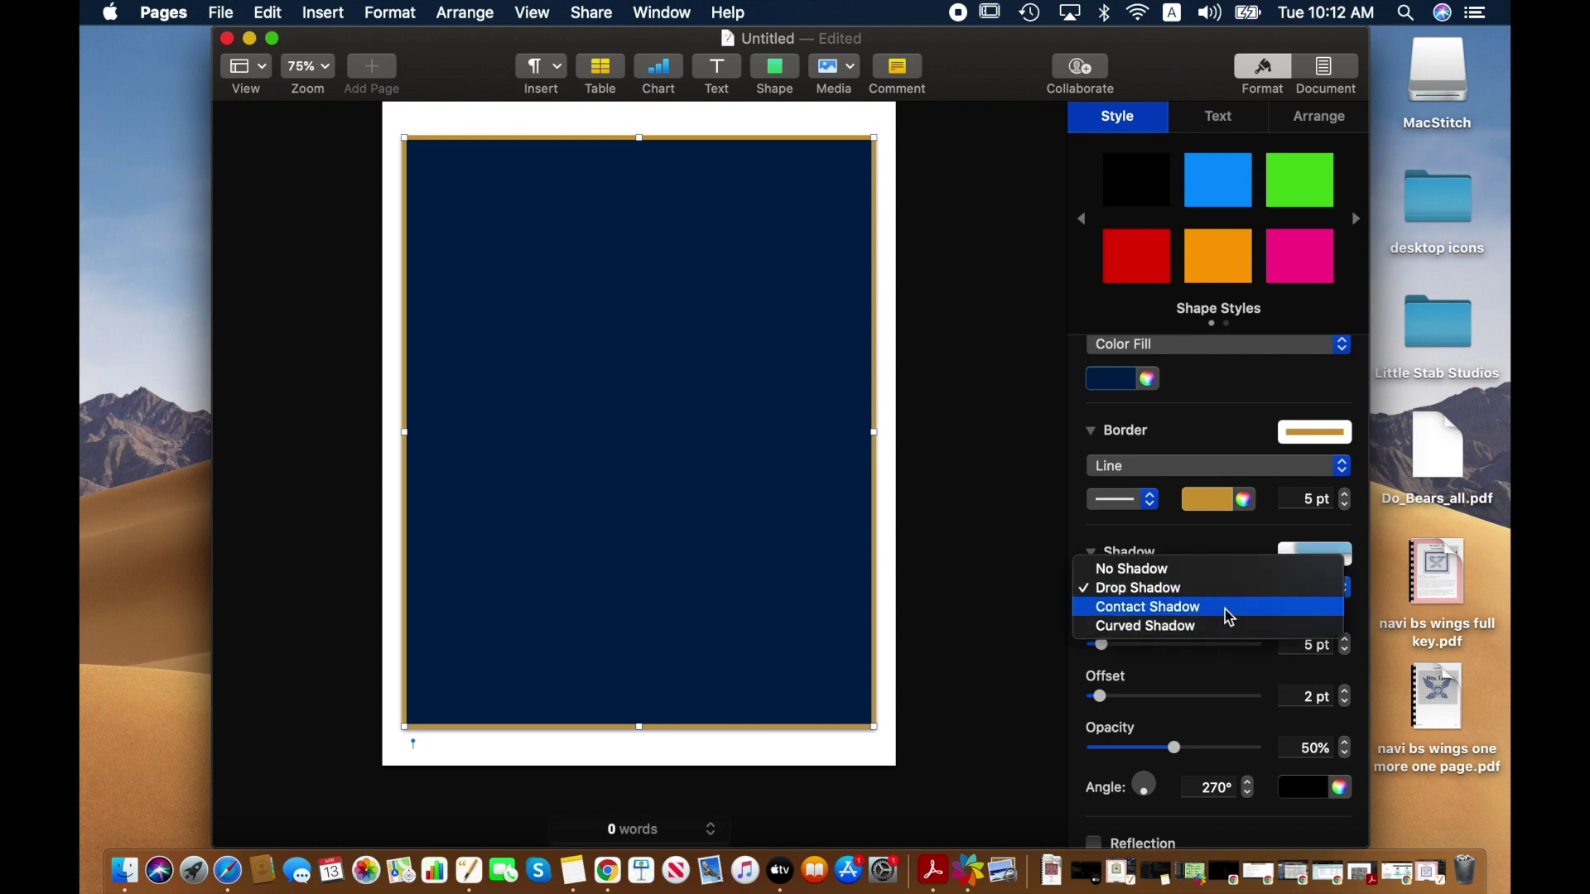
{"action": "key", "text": "Escape"}
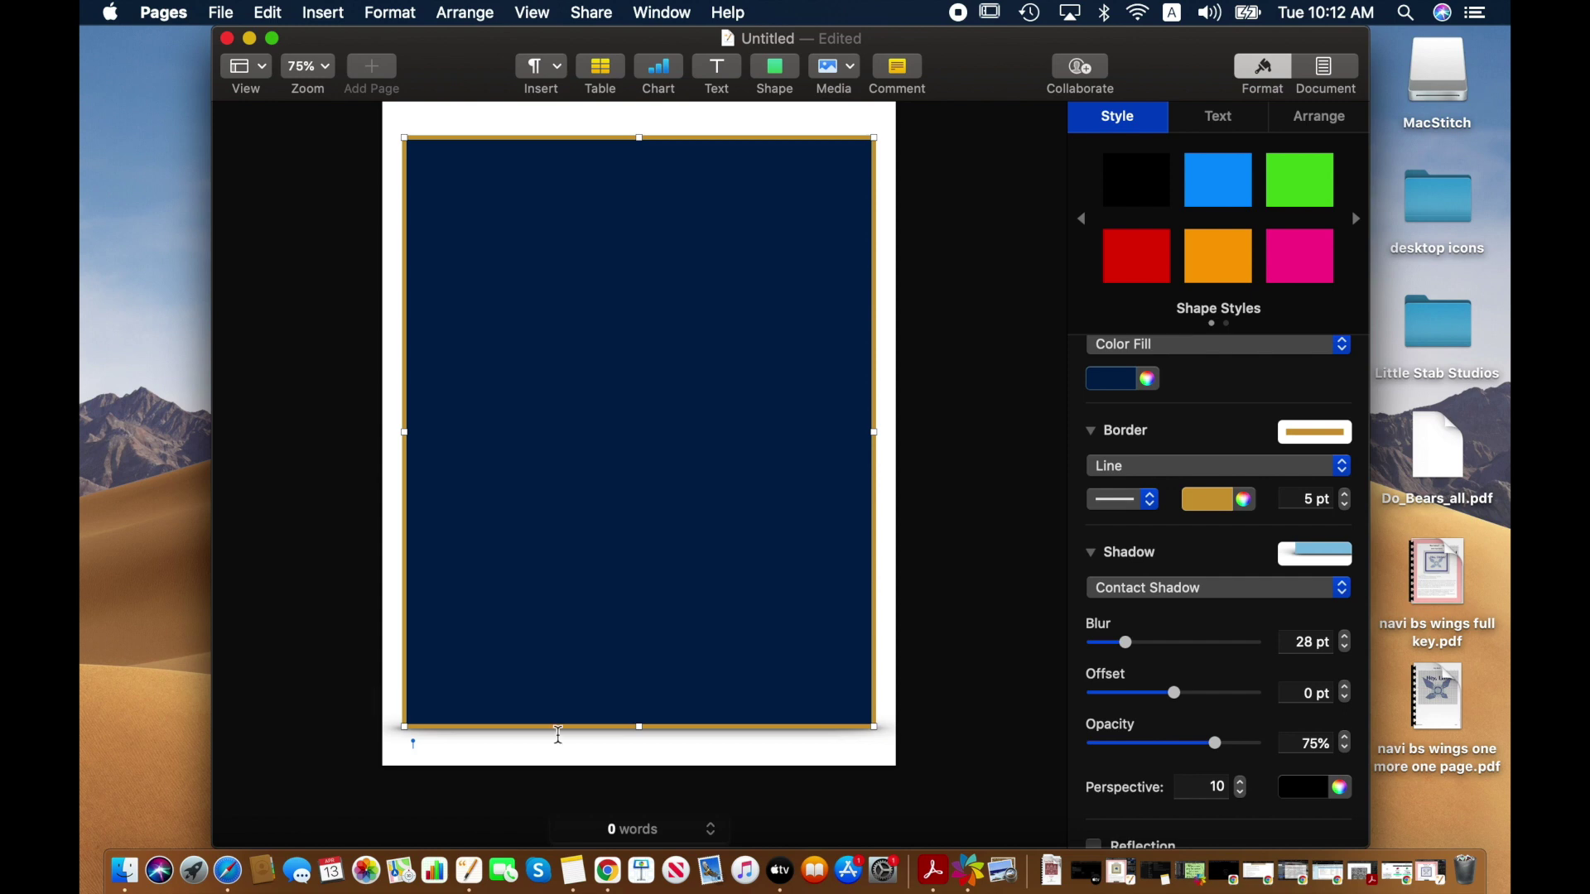
{"action": "left_click", "coordinate": [1192, 588]}
{"action": "left_click", "coordinate": [1165, 550]}
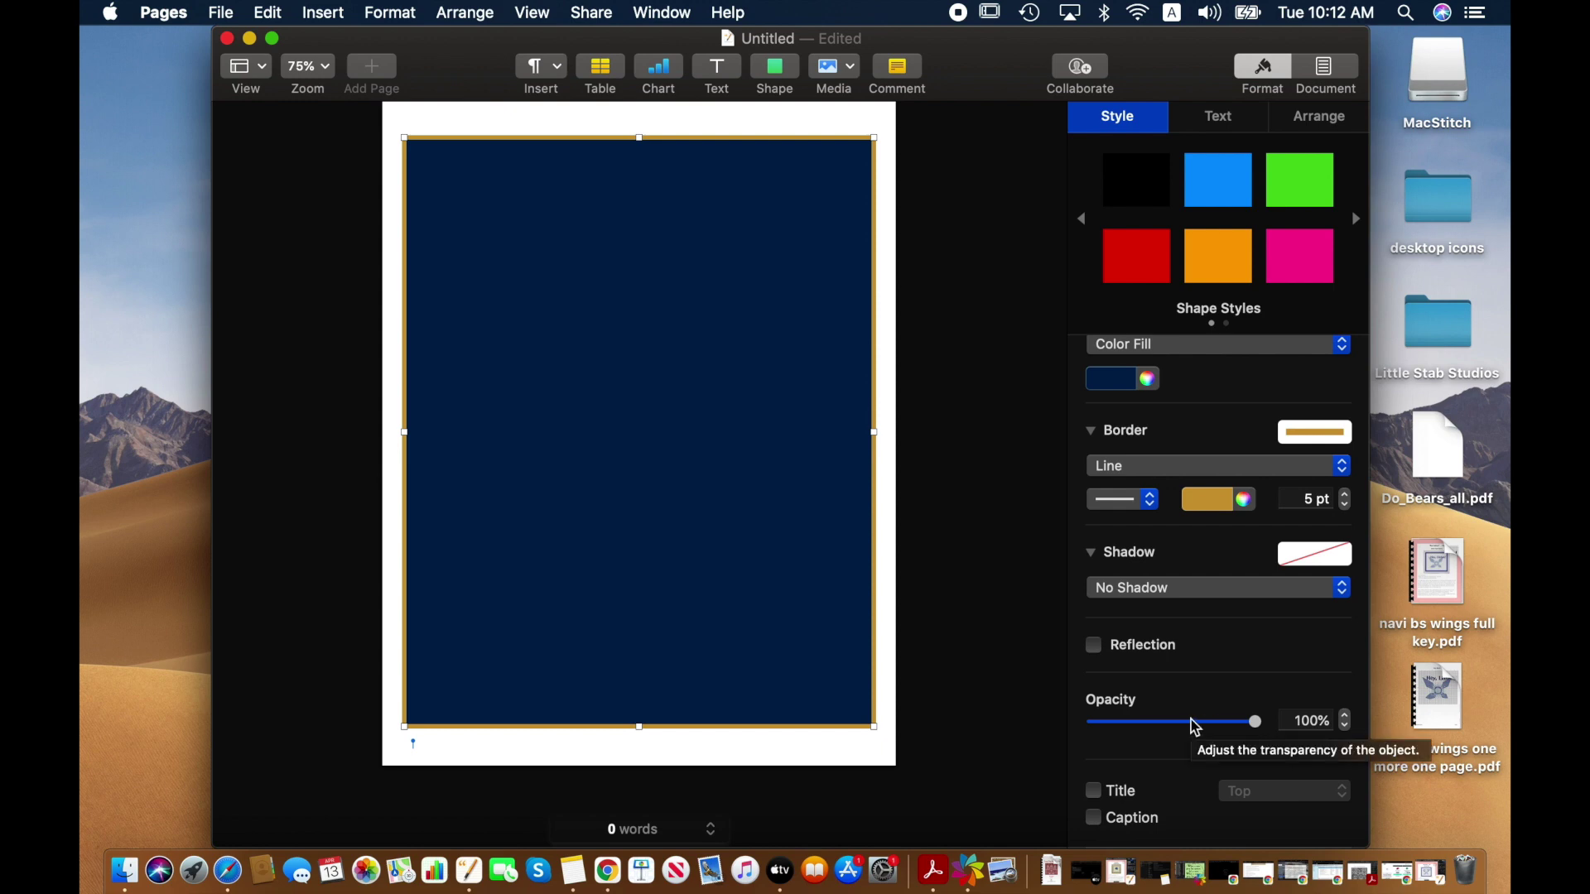
- Try a lower opacity on the navy rectangle, restore it to 100%, and deselect the rectangle
{"action": "left_click_drag", "start_coordinate": [1195, 728], "coordinate": [1261, 734]}
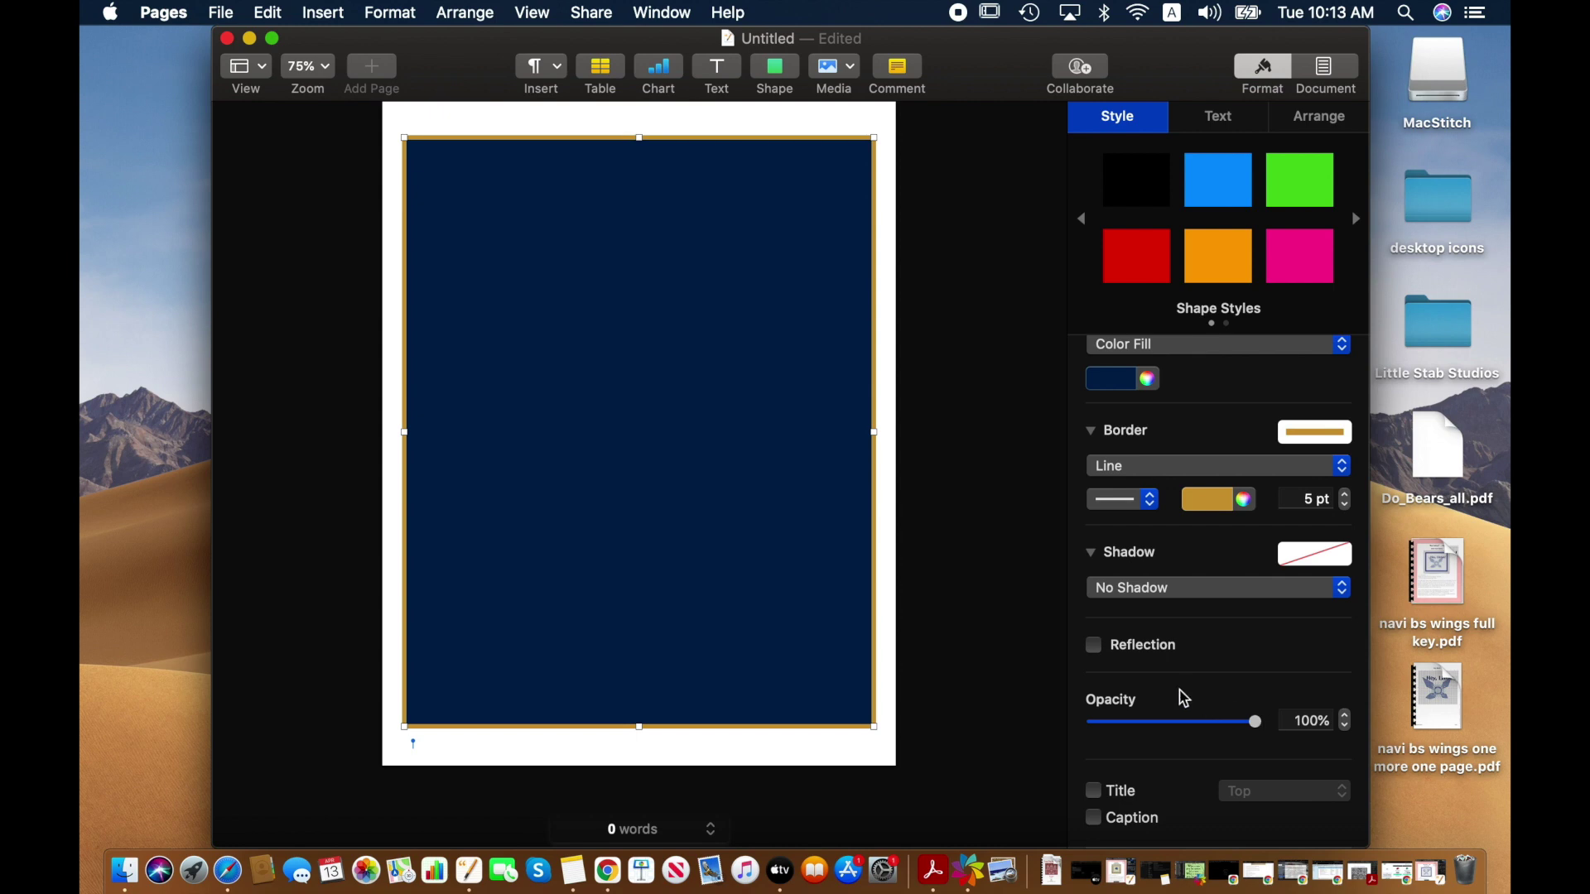
{"action": "scroll", "coordinate": [1178, 689], "scroll_direction": "down", "scroll_amount": 1}
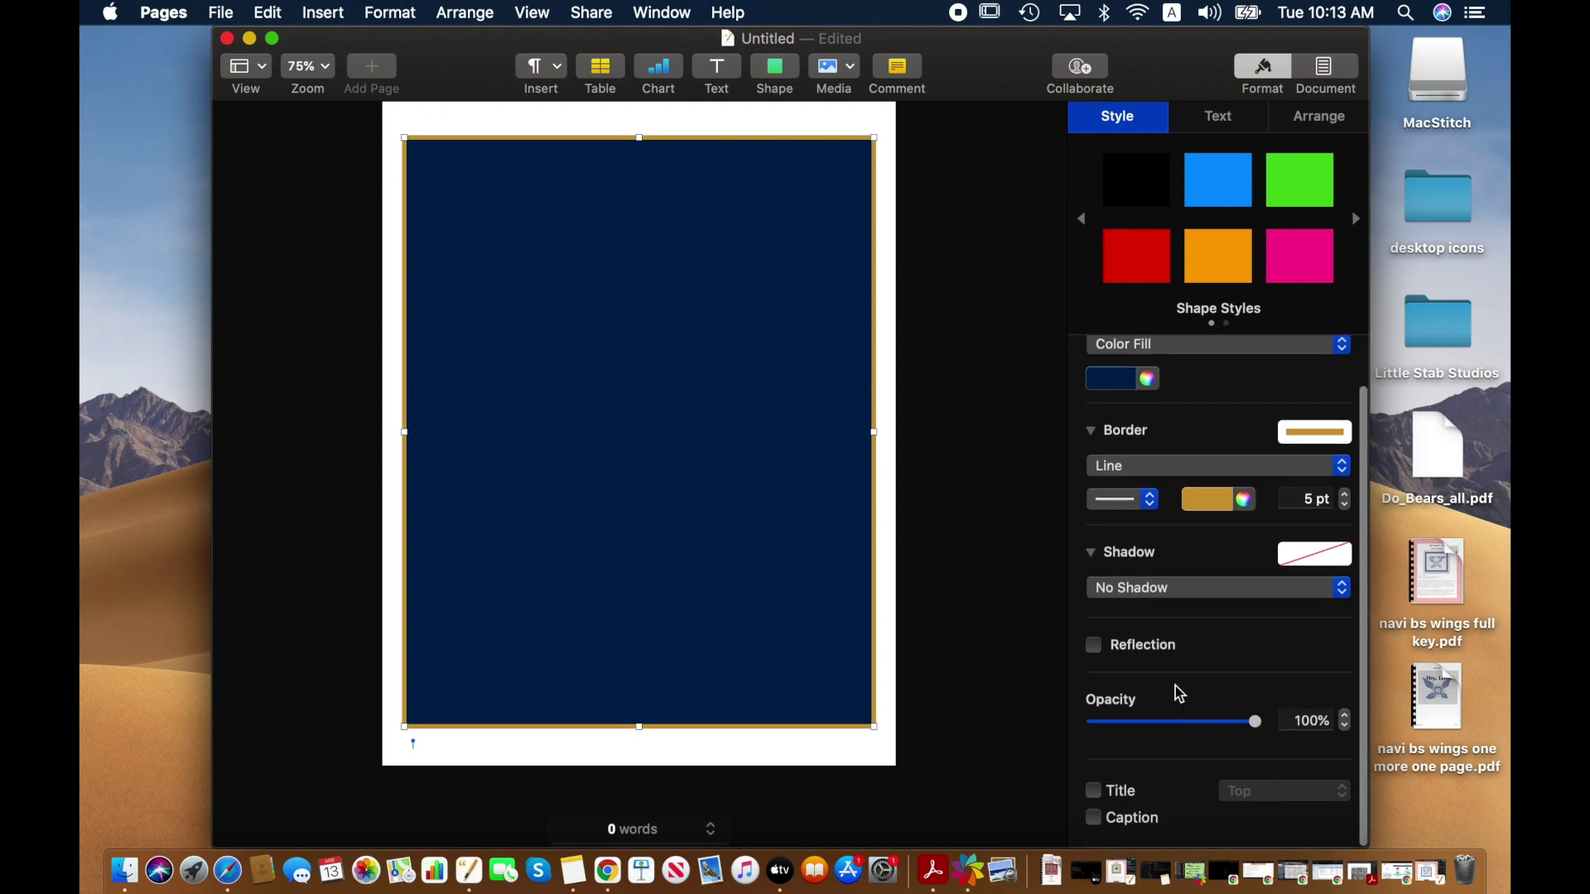
{"action": "scroll", "coordinate": [1175, 685], "scroll_direction": "up", "scroll_amount": 2}
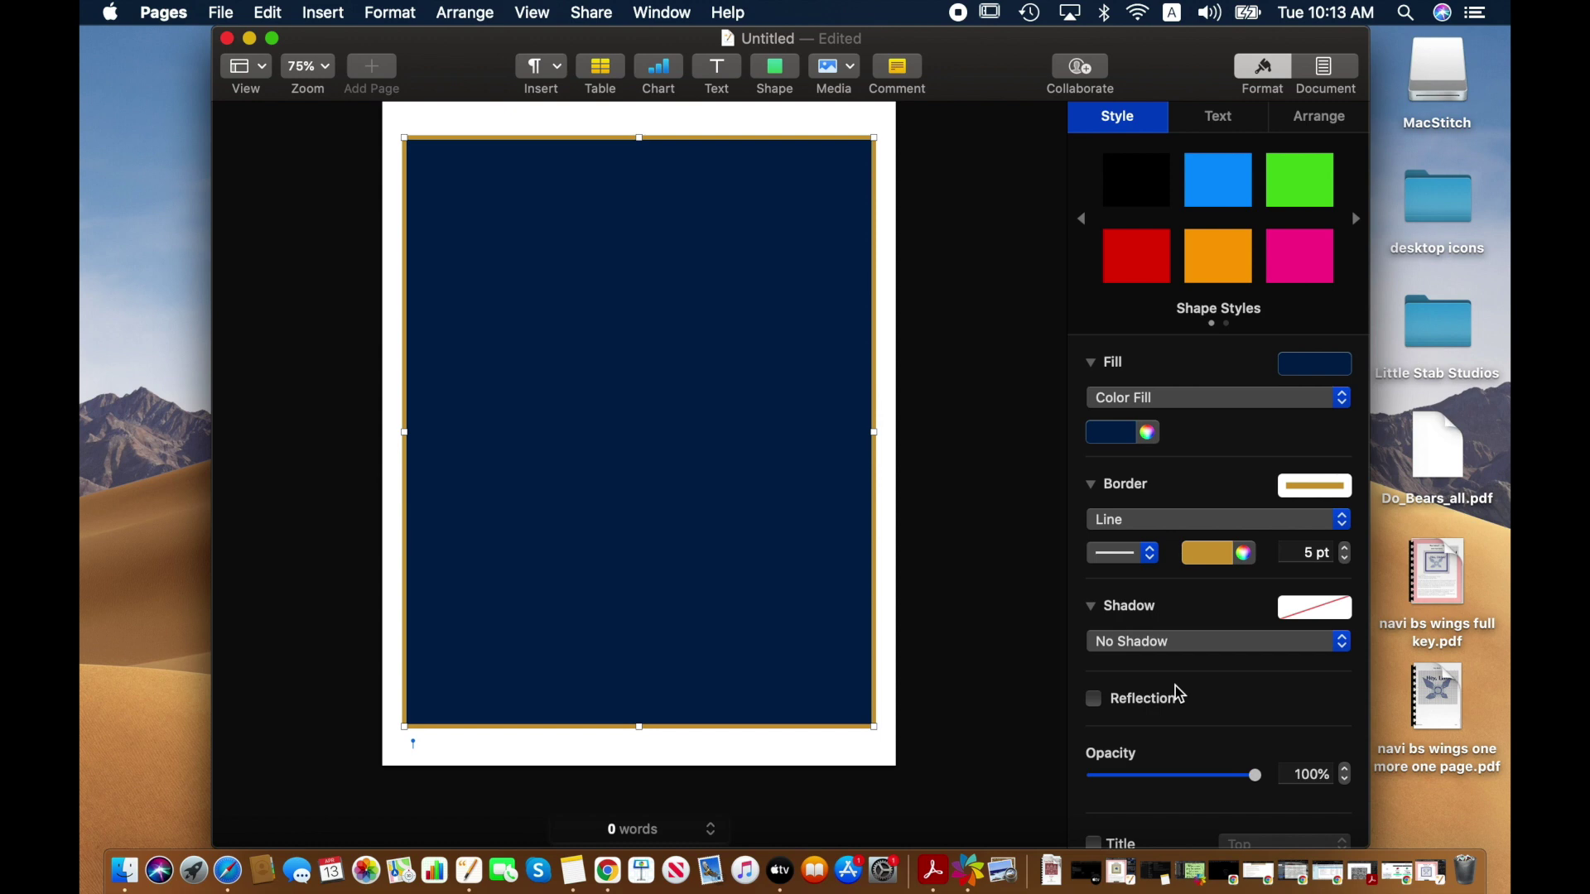
{"action": "left_click", "coordinate": [974, 359]}
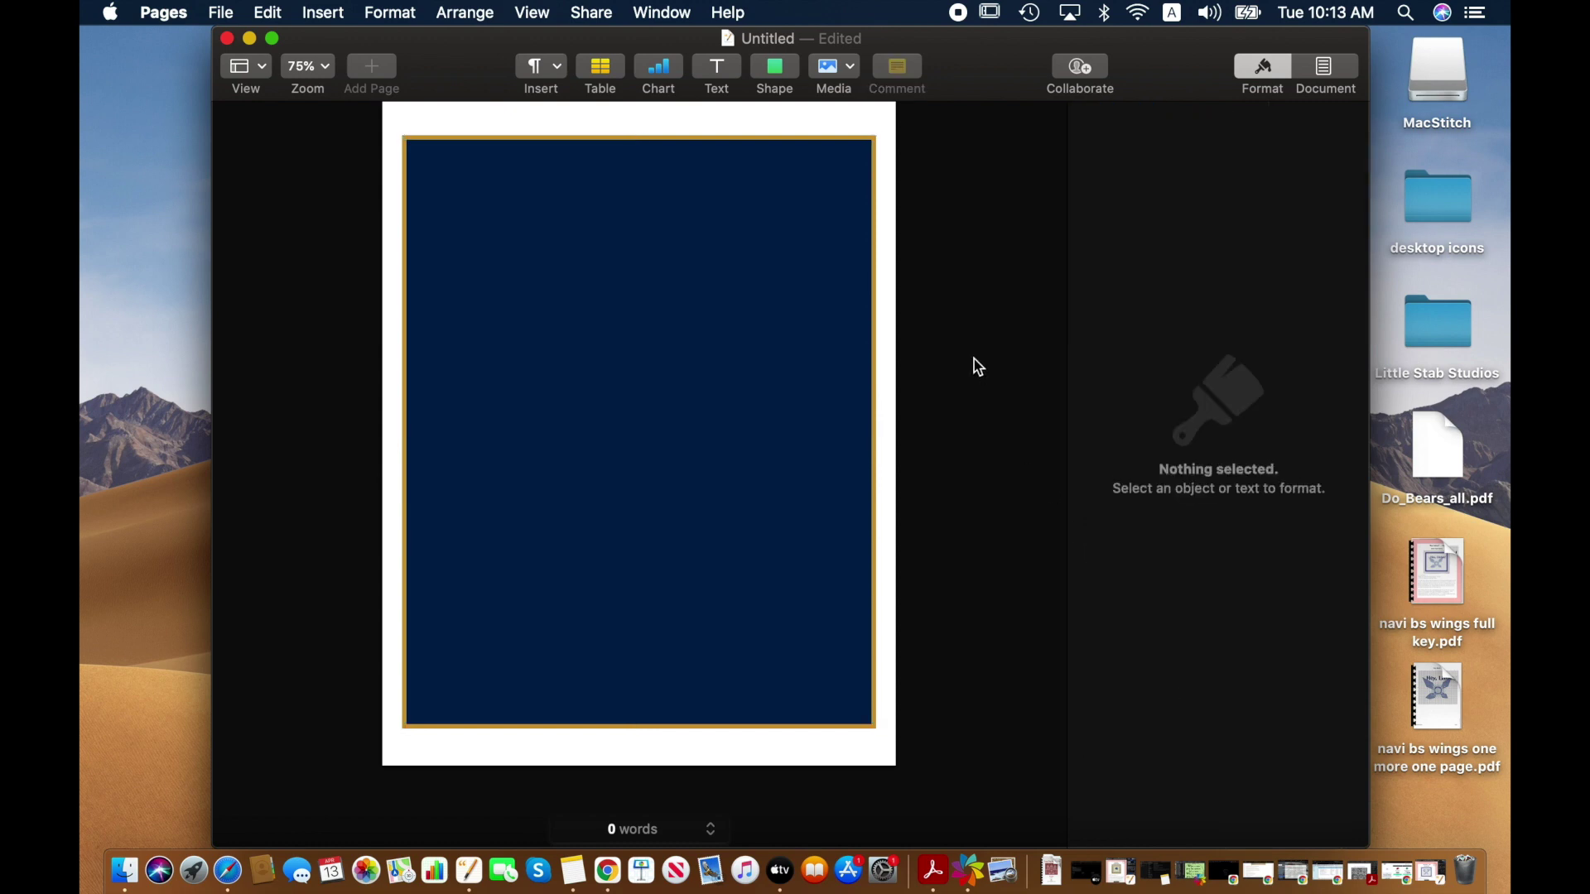
- Add a basic square shape over the navy rectangle and fill it with white
{"action": "left_click", "coordinate": [776, 69]}
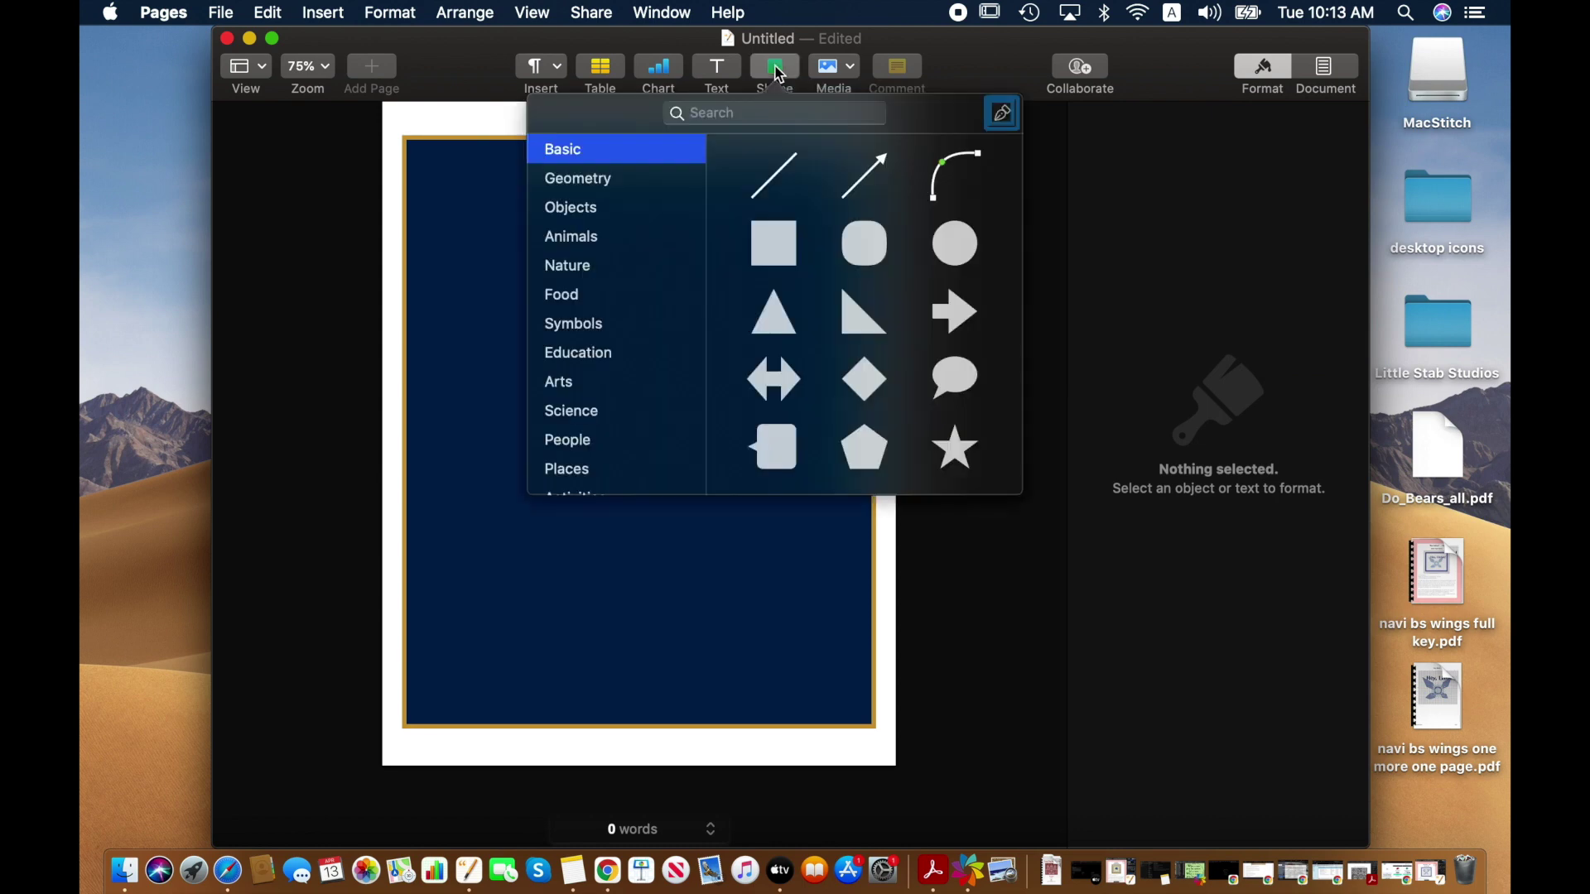
{"action": "left_click", "coordinate": [778, 239]}
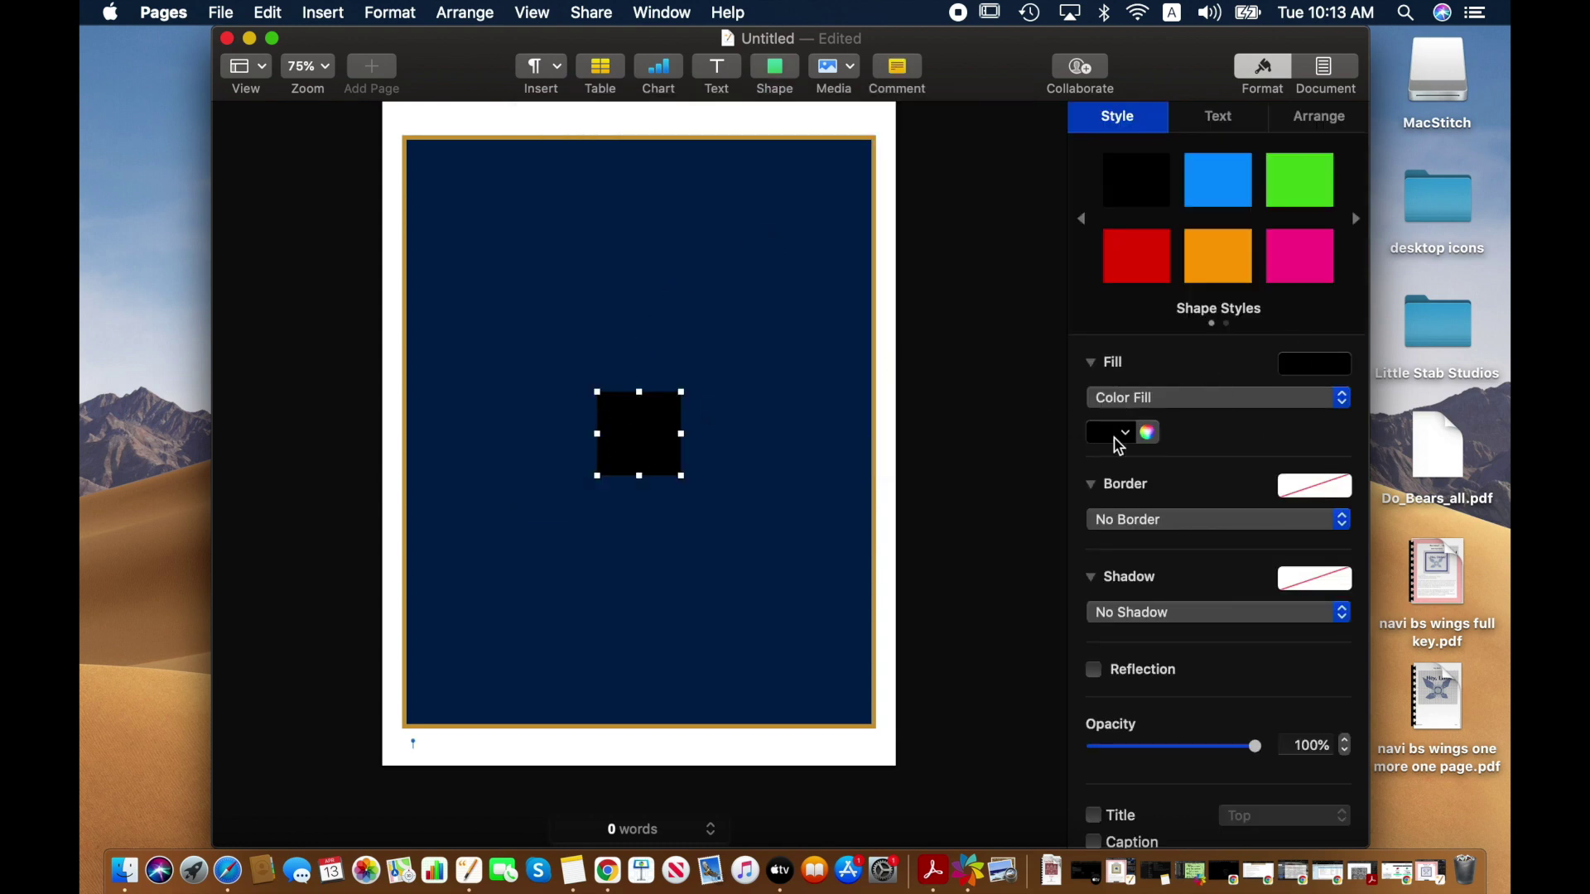
{"action": "left_click", "coordinate": [1308, 366]}
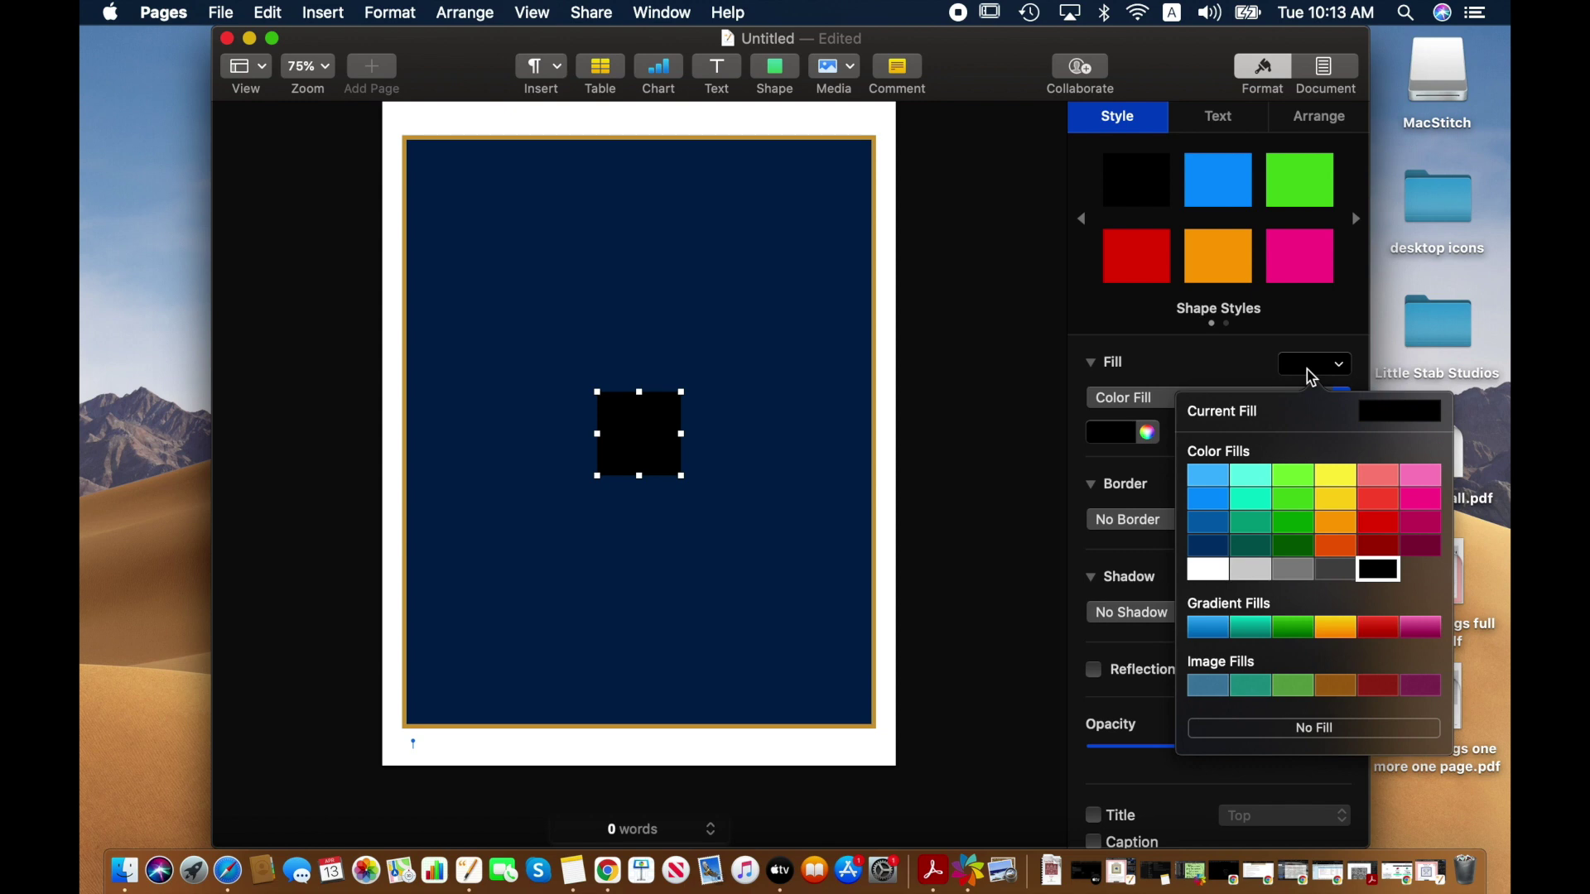
{"action": "left_click", "coordinate": [1211, 571]}
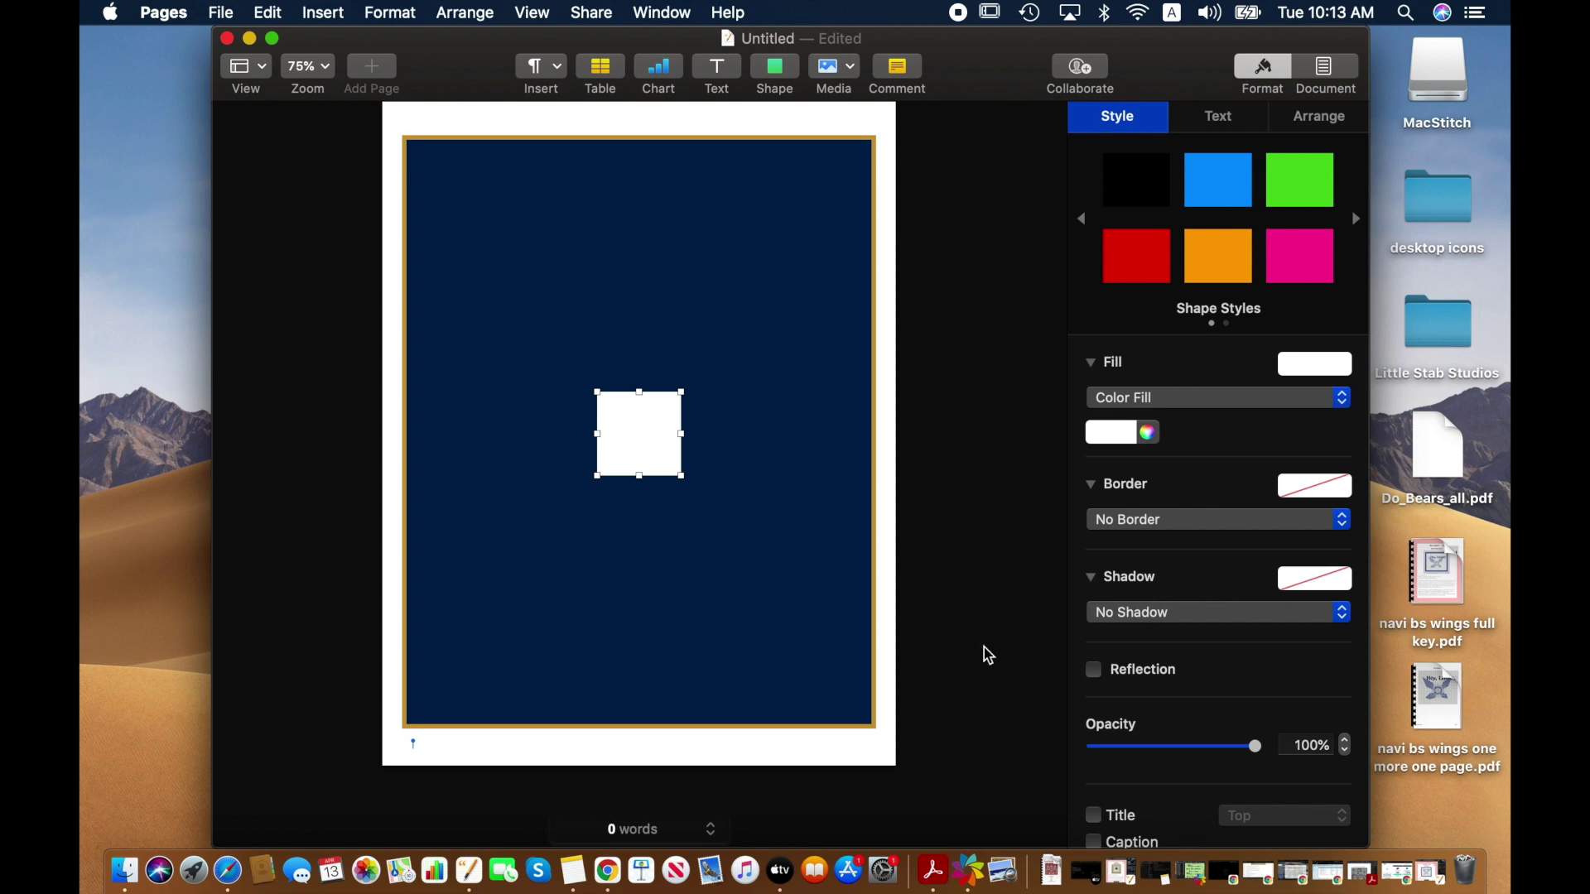
- Enlarge the white square into a centered rectangle about 6.56 in wide and 8.55 in high, leaving an even navy frame around it
{"action": "left_click_drag", "start_coordinate": [594, 389], "coordinate": [443, 171]}
{"action": "left_click_drag", "start_coordinate": [681, 322], "coordinate": [838, 320]}
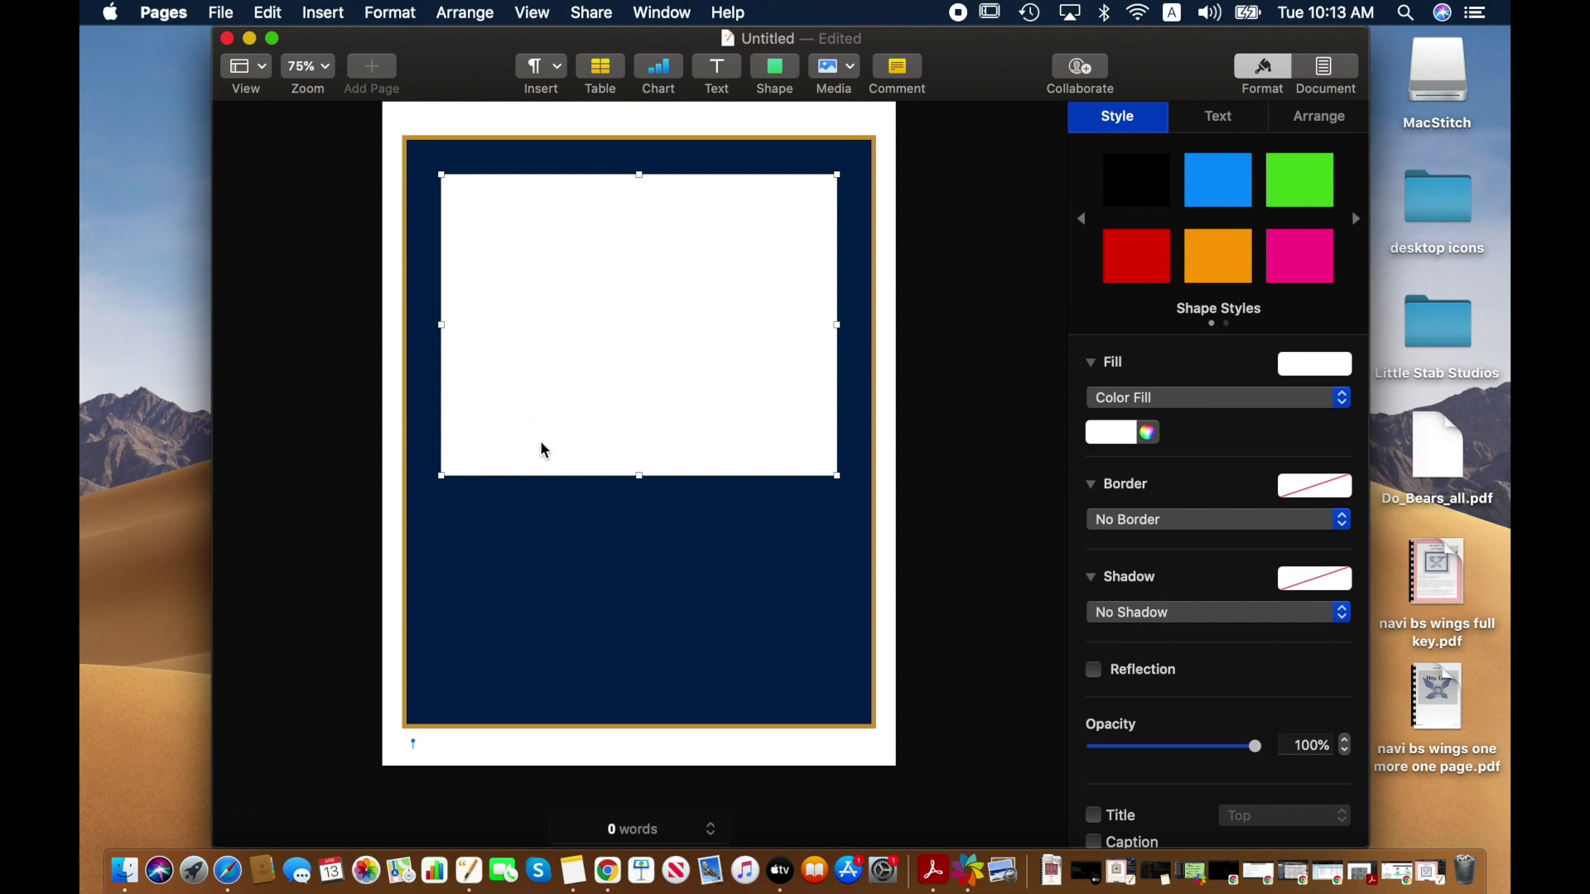
{"action": "left_click_drag", "start_coordinate": [643, 478], "coordinate": [645, 689]}
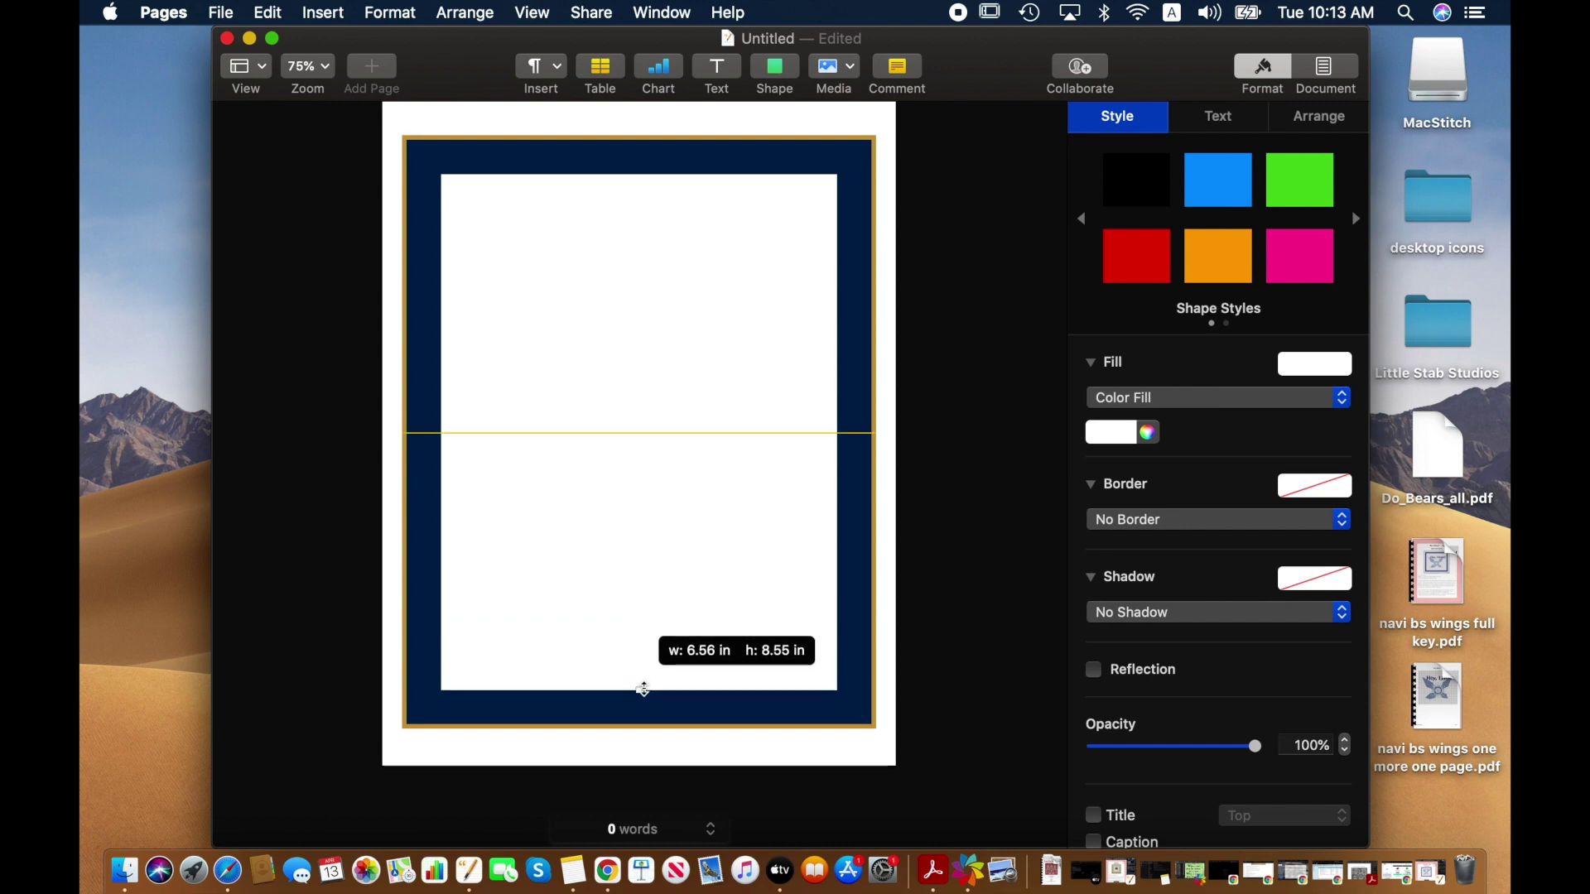
{"action": "left_click_drag", "start_coordinate": [645, 689], "coordinate": [646, 691]}
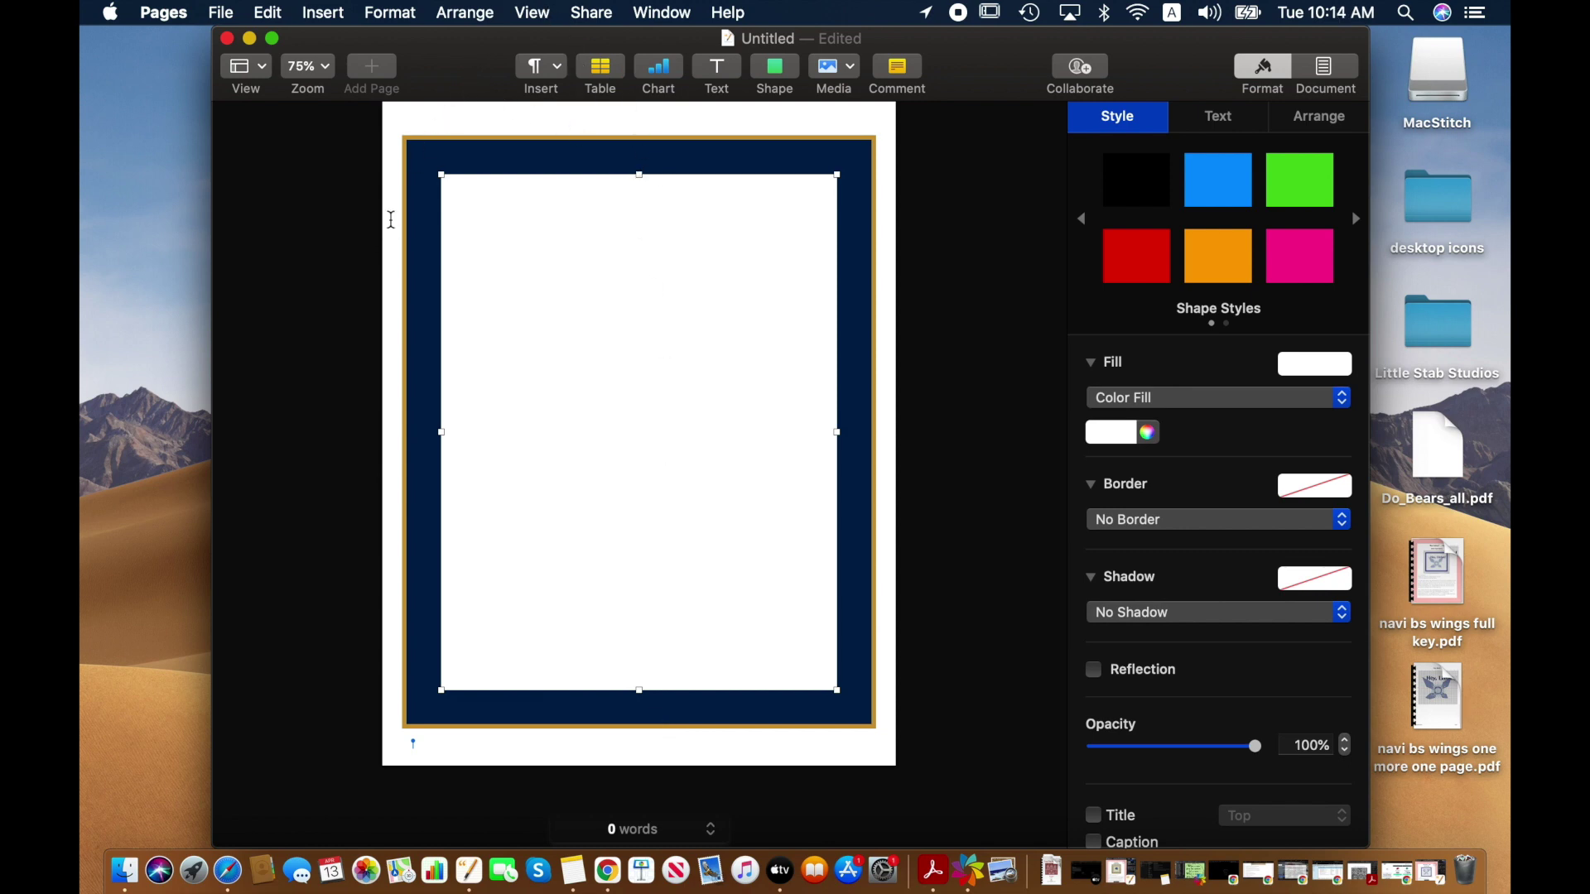
{"action": "left_click", "coordinate": [399, 119]}
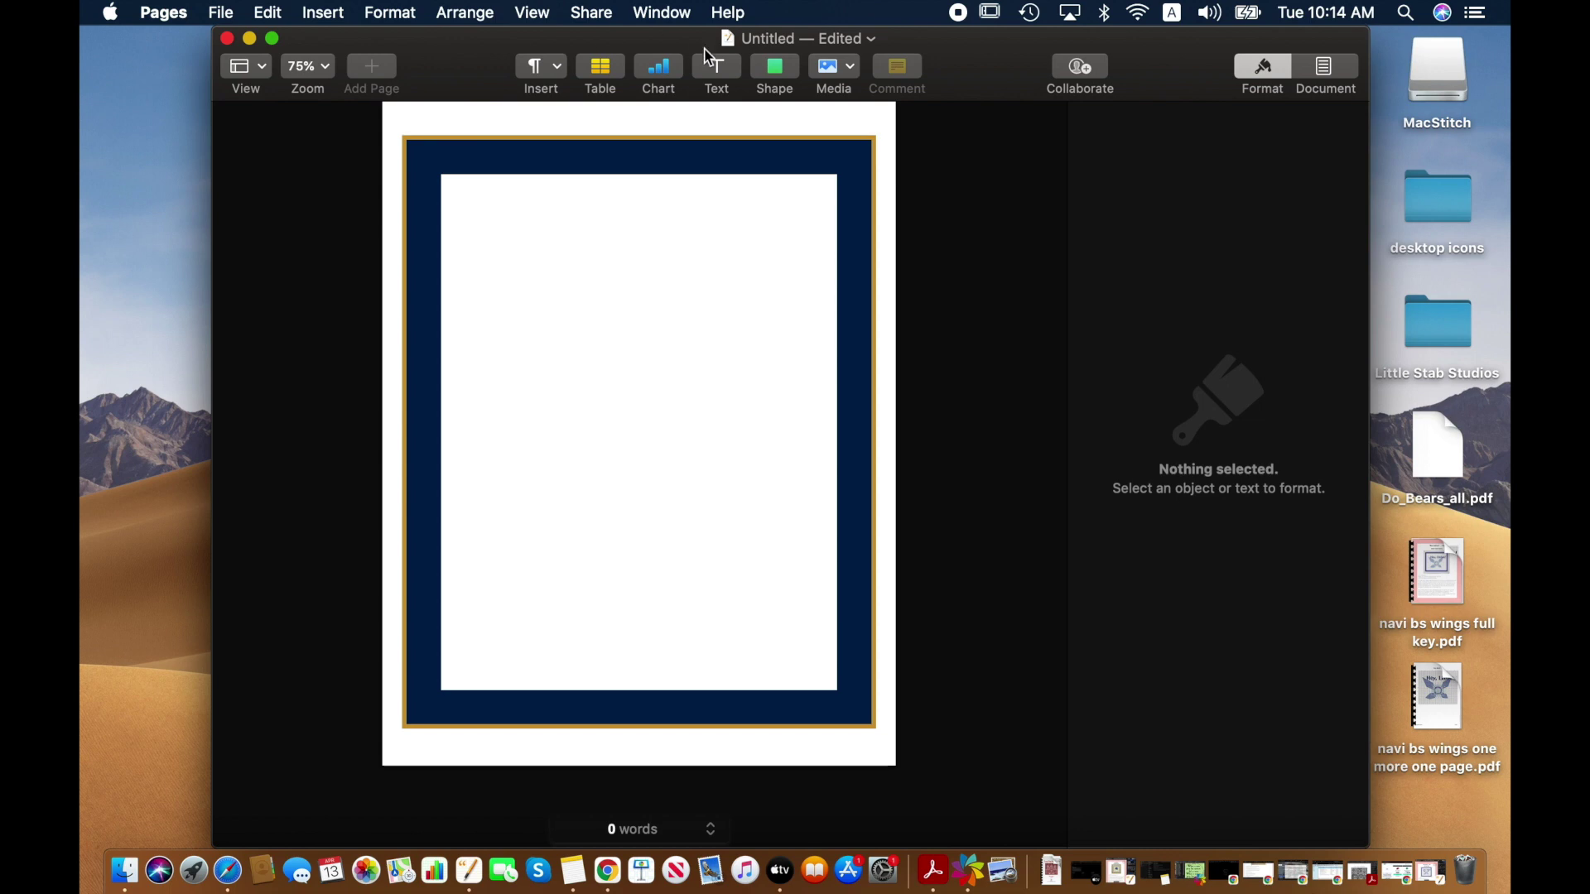
- Save the untitled document to the Desktop under the name "example cover sheet"
{"action": "left_click", "coordinate": [765, 49]}
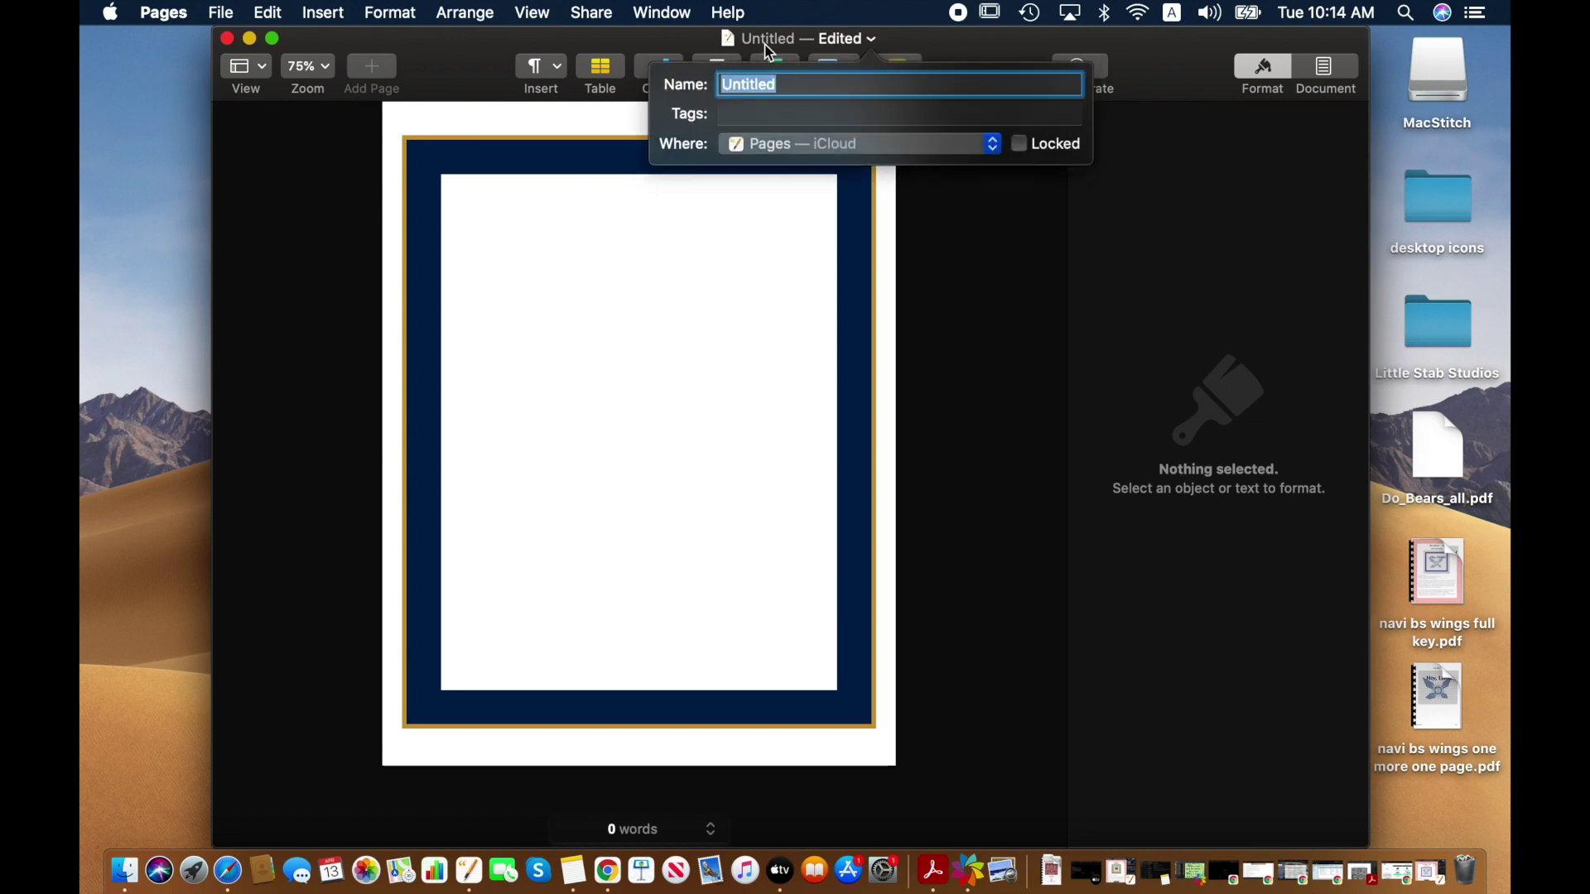
{"action": "left_click", "coordinate": [851, 142]}
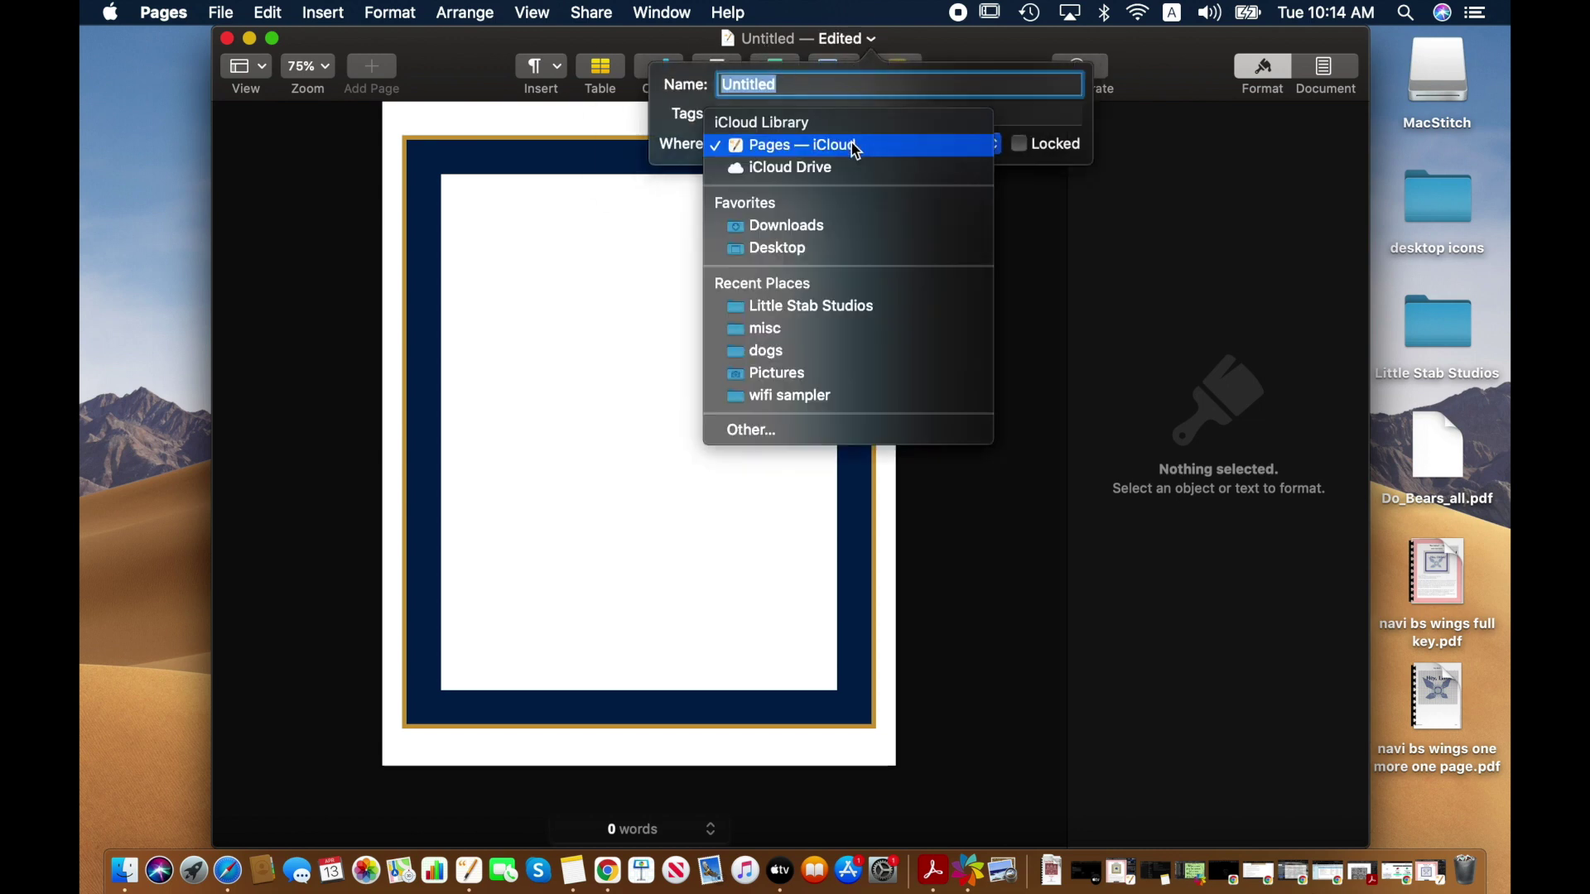
{"action": "left_click", "coordinate": [851, 307]}
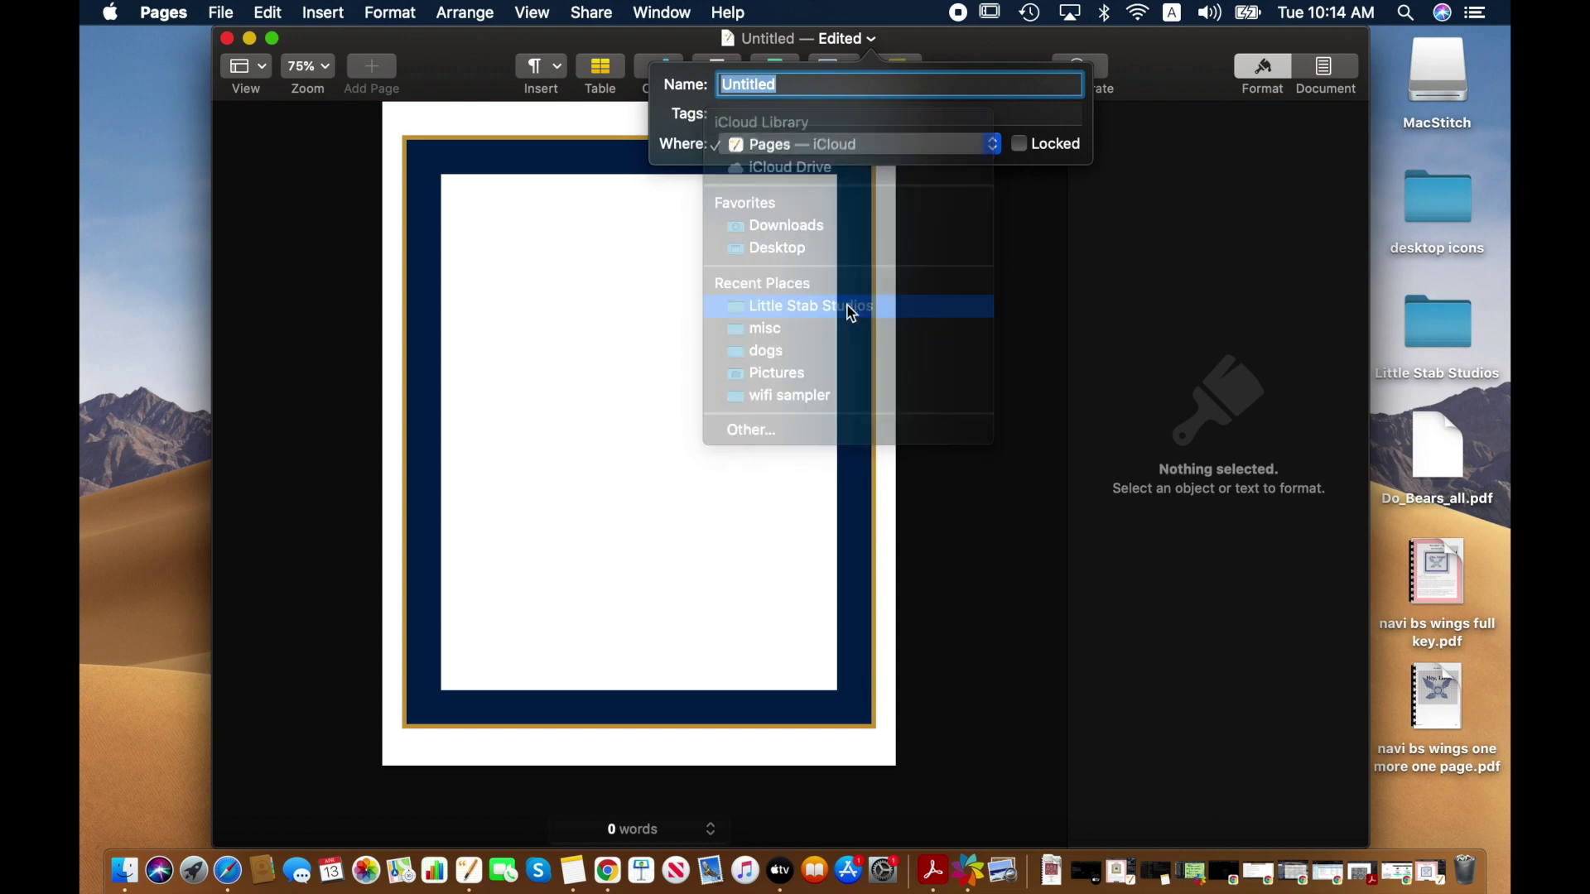
{"action": "left_click", "coordinate": [848, 147]}
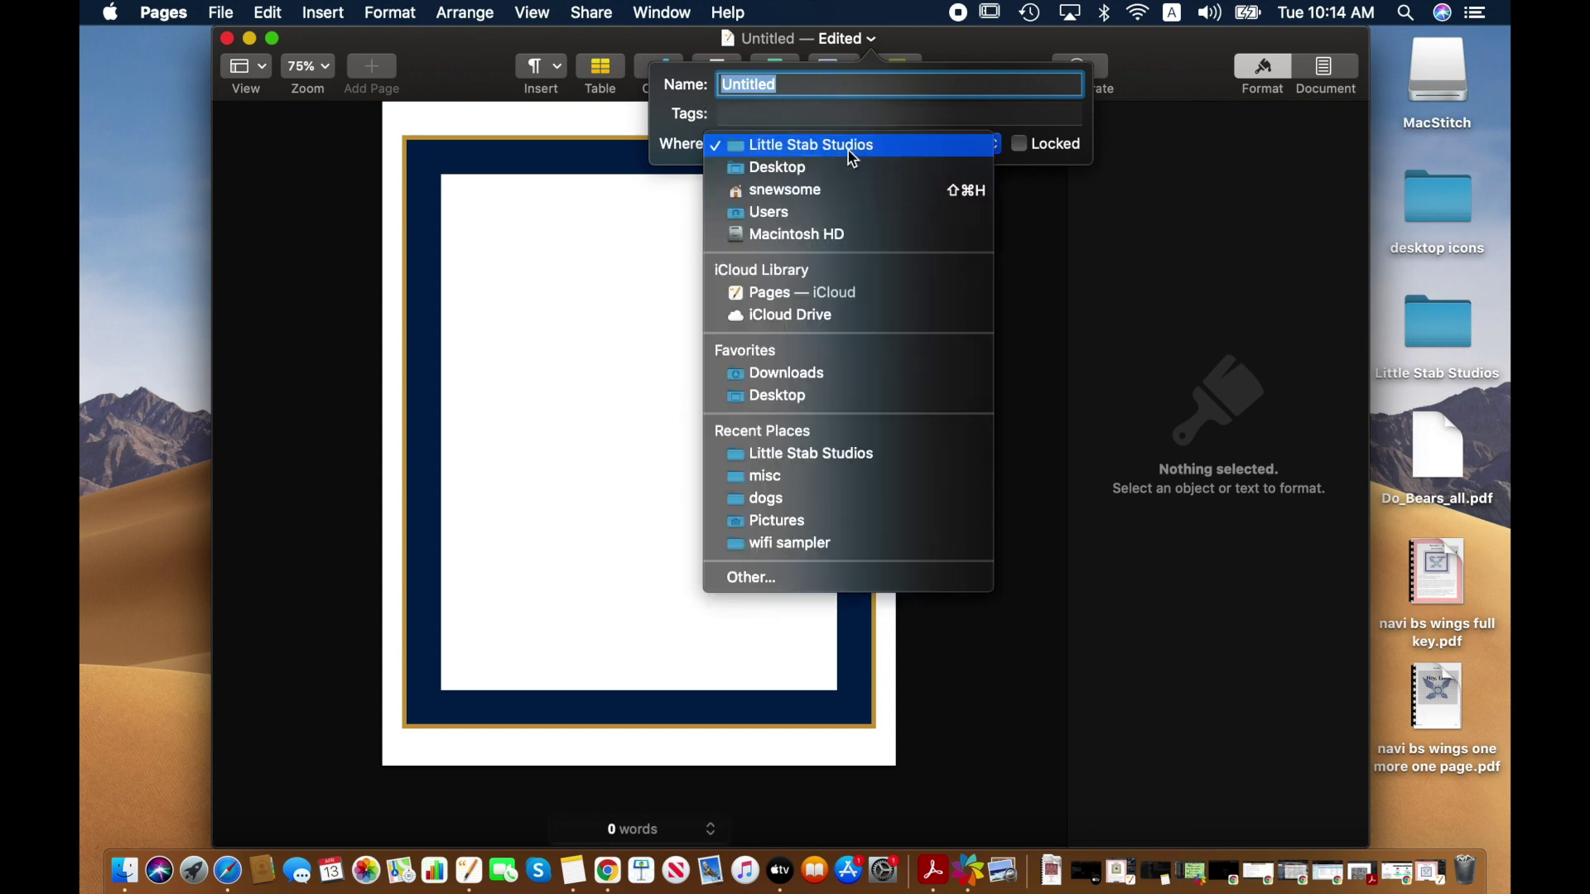
{"action": "left_click", "coordinate": [857, 398]}
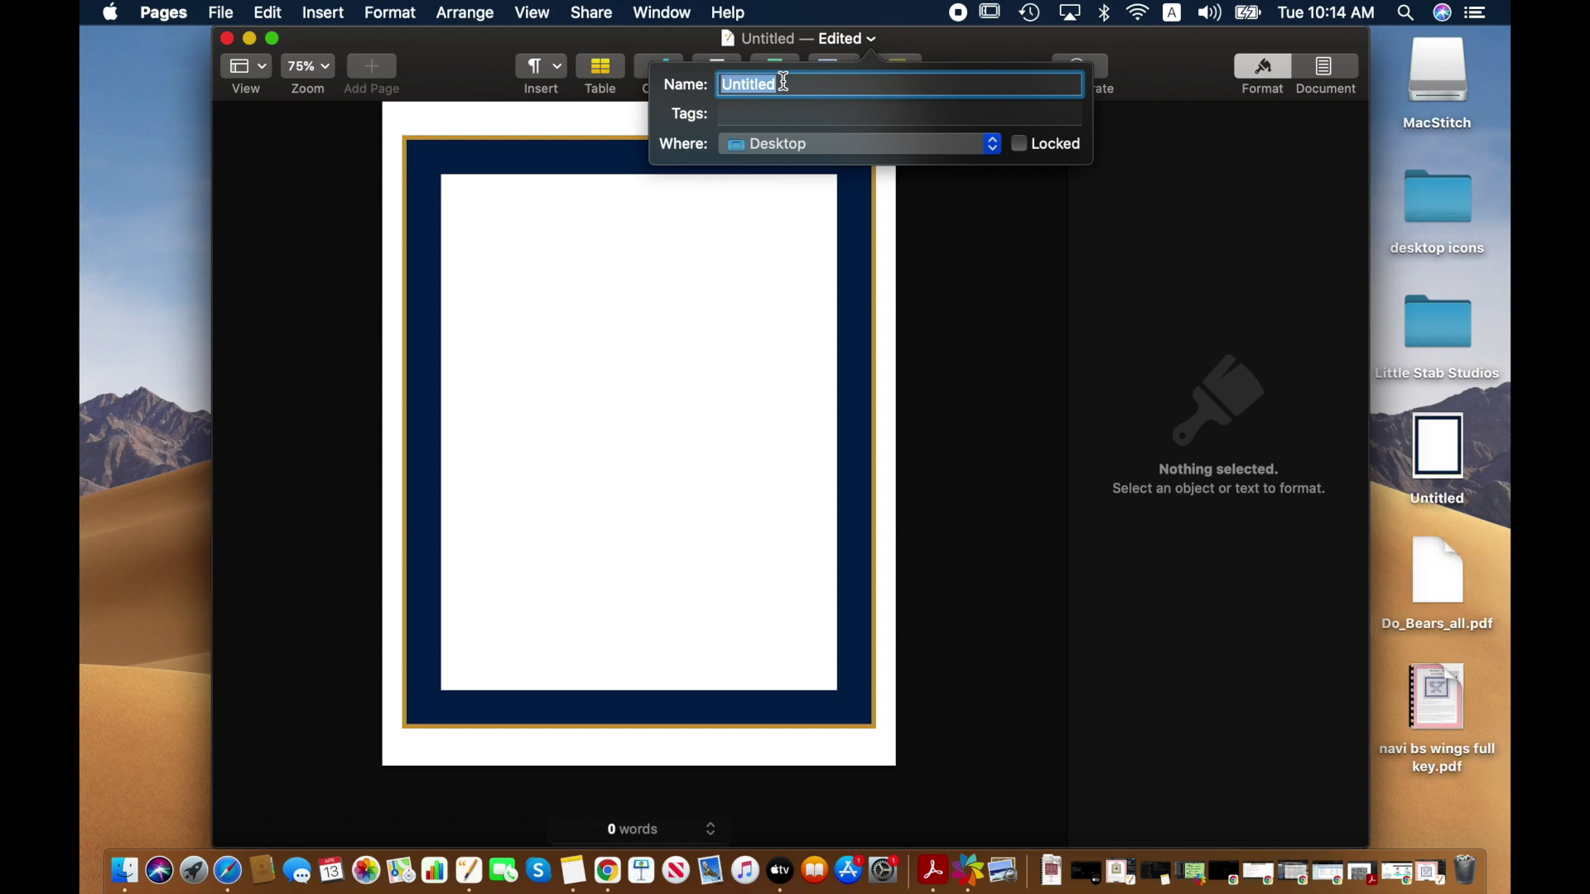
{"action": "type", "text": "example cover sheet"}
{"action": "key", "text": "Return"}
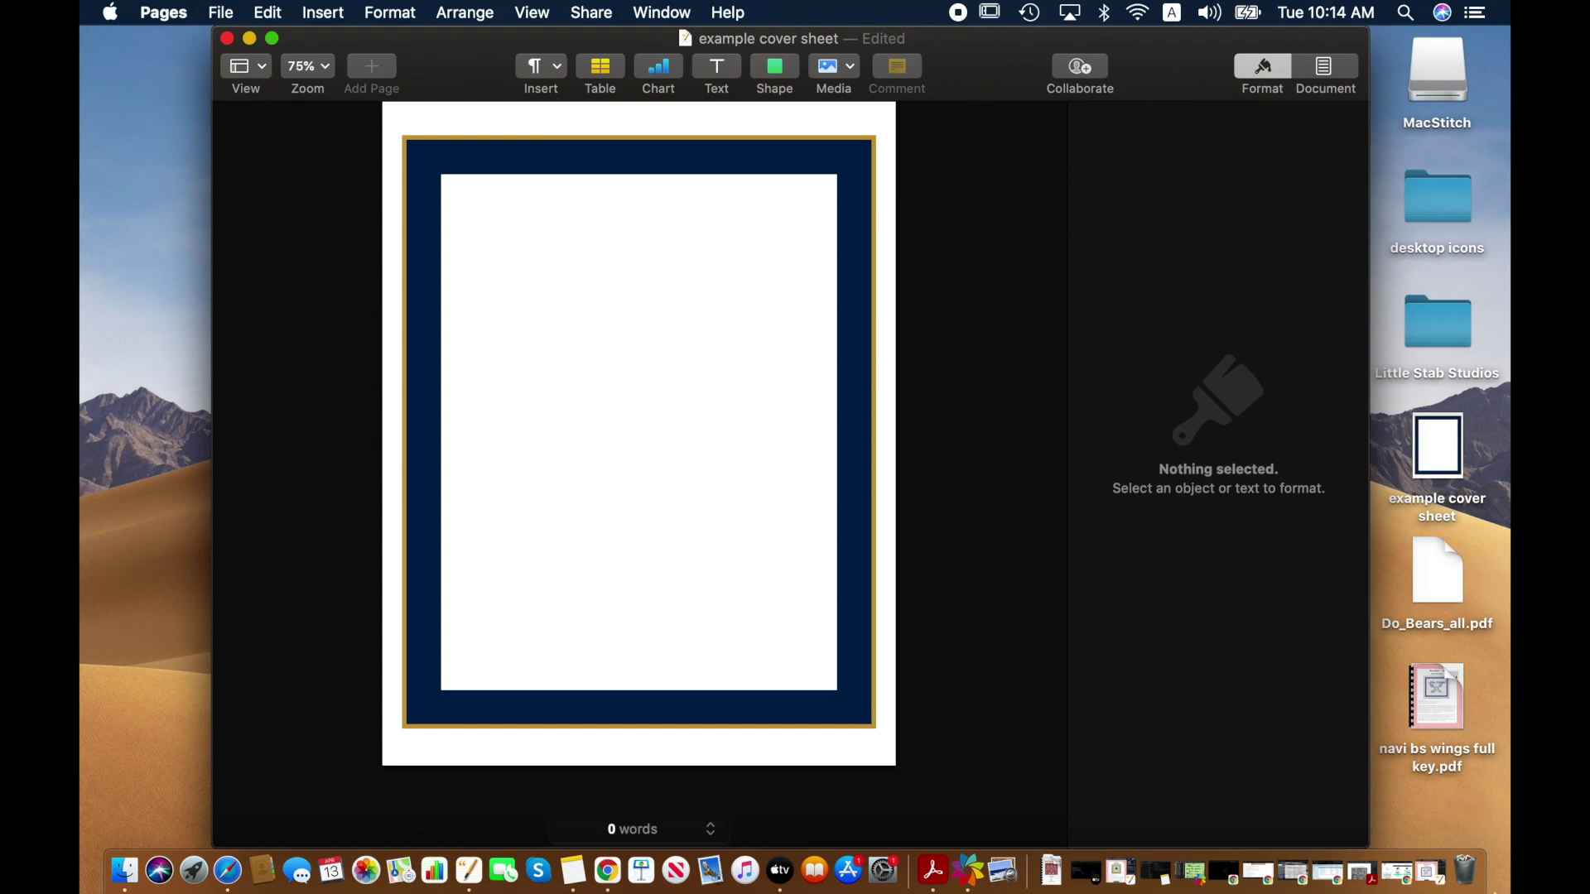
- Switch to Chrome to view the Example Stitch Designs logo on FreeLogoDesign, and return to the Pages cover sheet
{"action": "left_click", "coordinate": [1413, 883]}
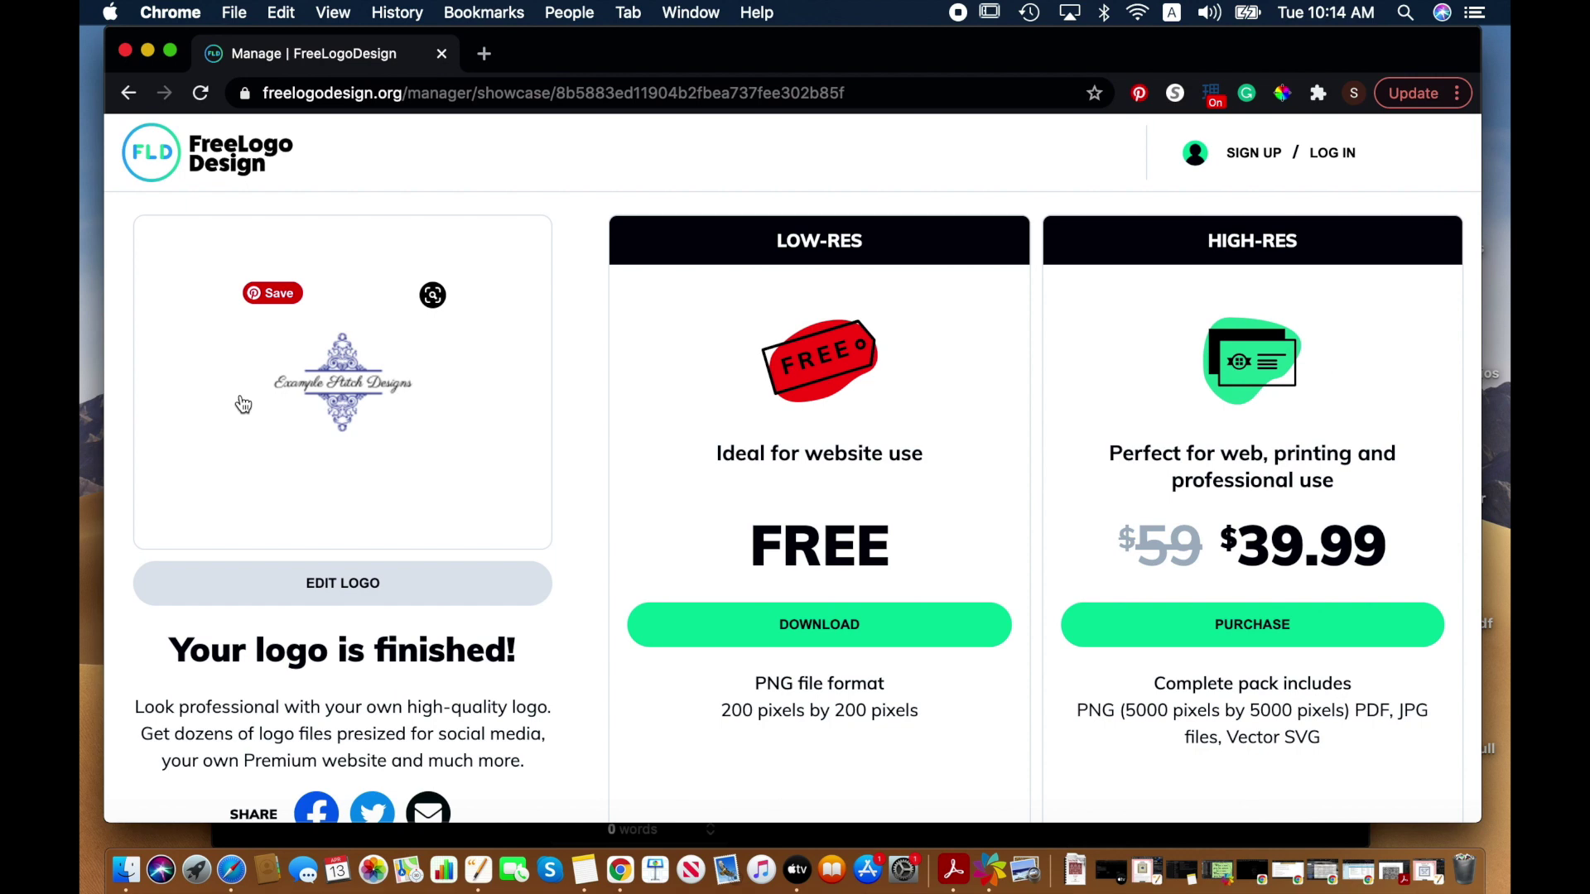
{"action": "left_click", "coordinate": [148, 51]}
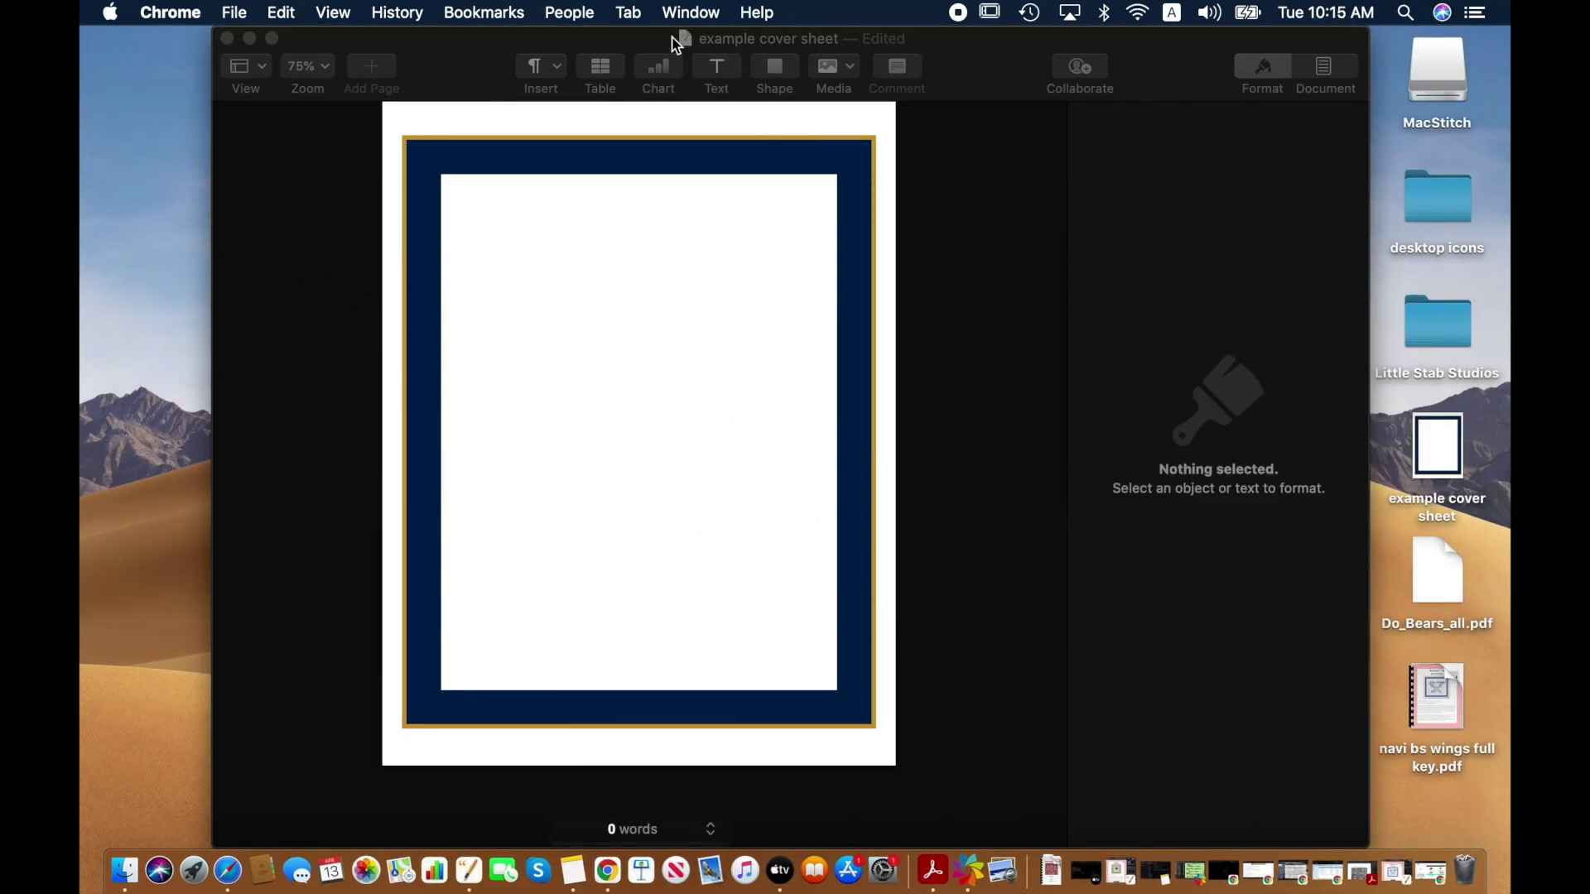
{"action": "left_click", "coordinate": [593, 40]}
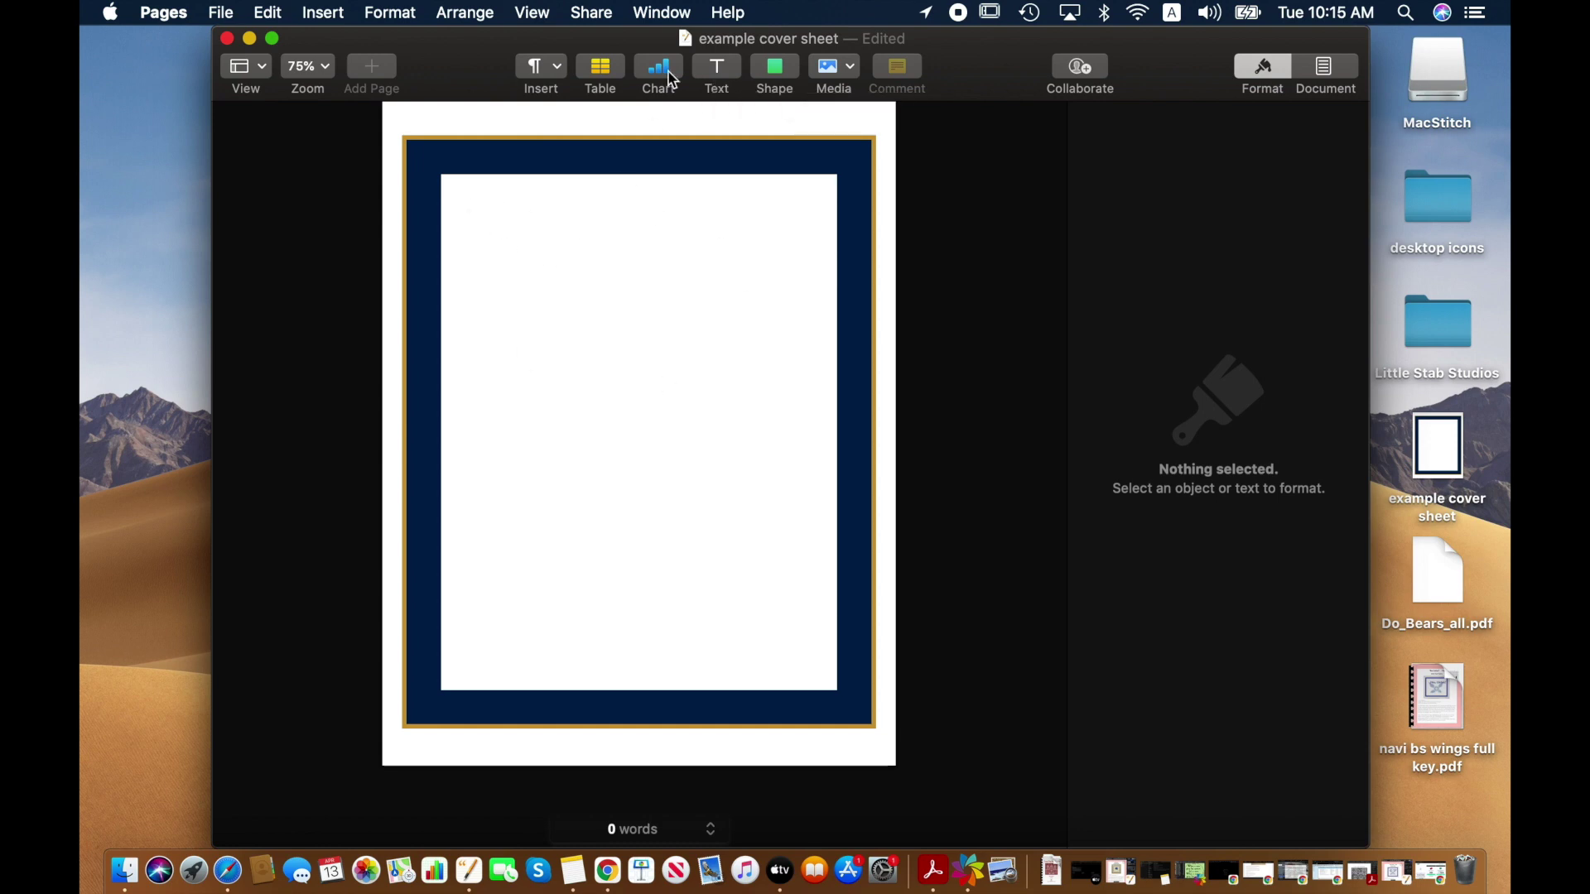
- Add a text box in the middle of the white rectangle and replace its placeholder with "Example Stitch Designs"
{"action": "left_click", "coordinate": [719, 70]}
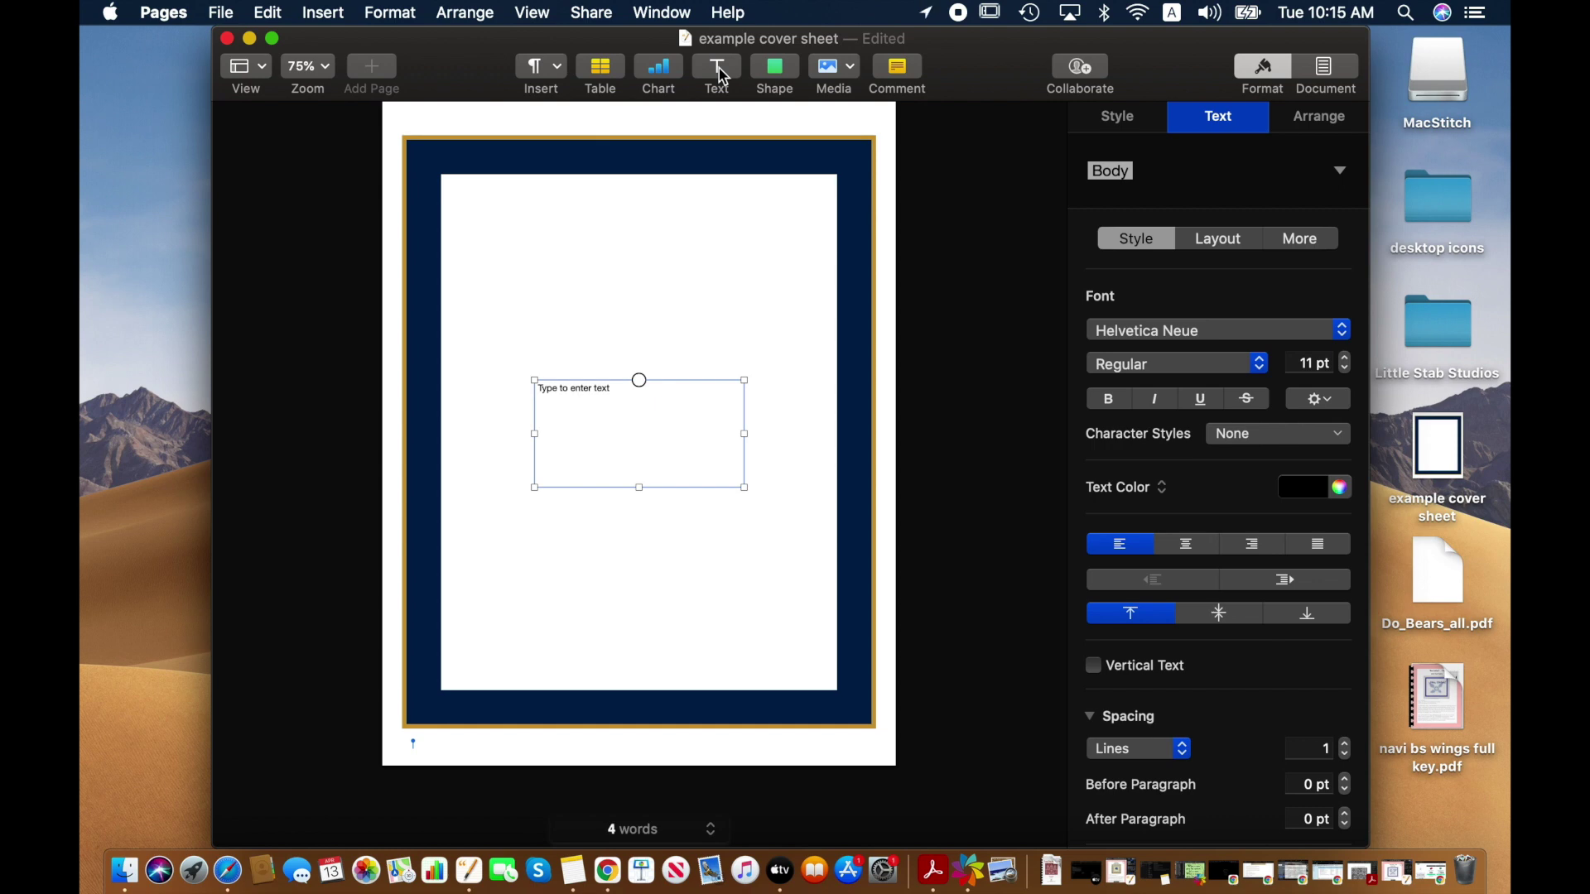
{"action": "left_click", "coordinate": [598, 418]}
{"action": "left_click", "coordinate": [1328, 125]}
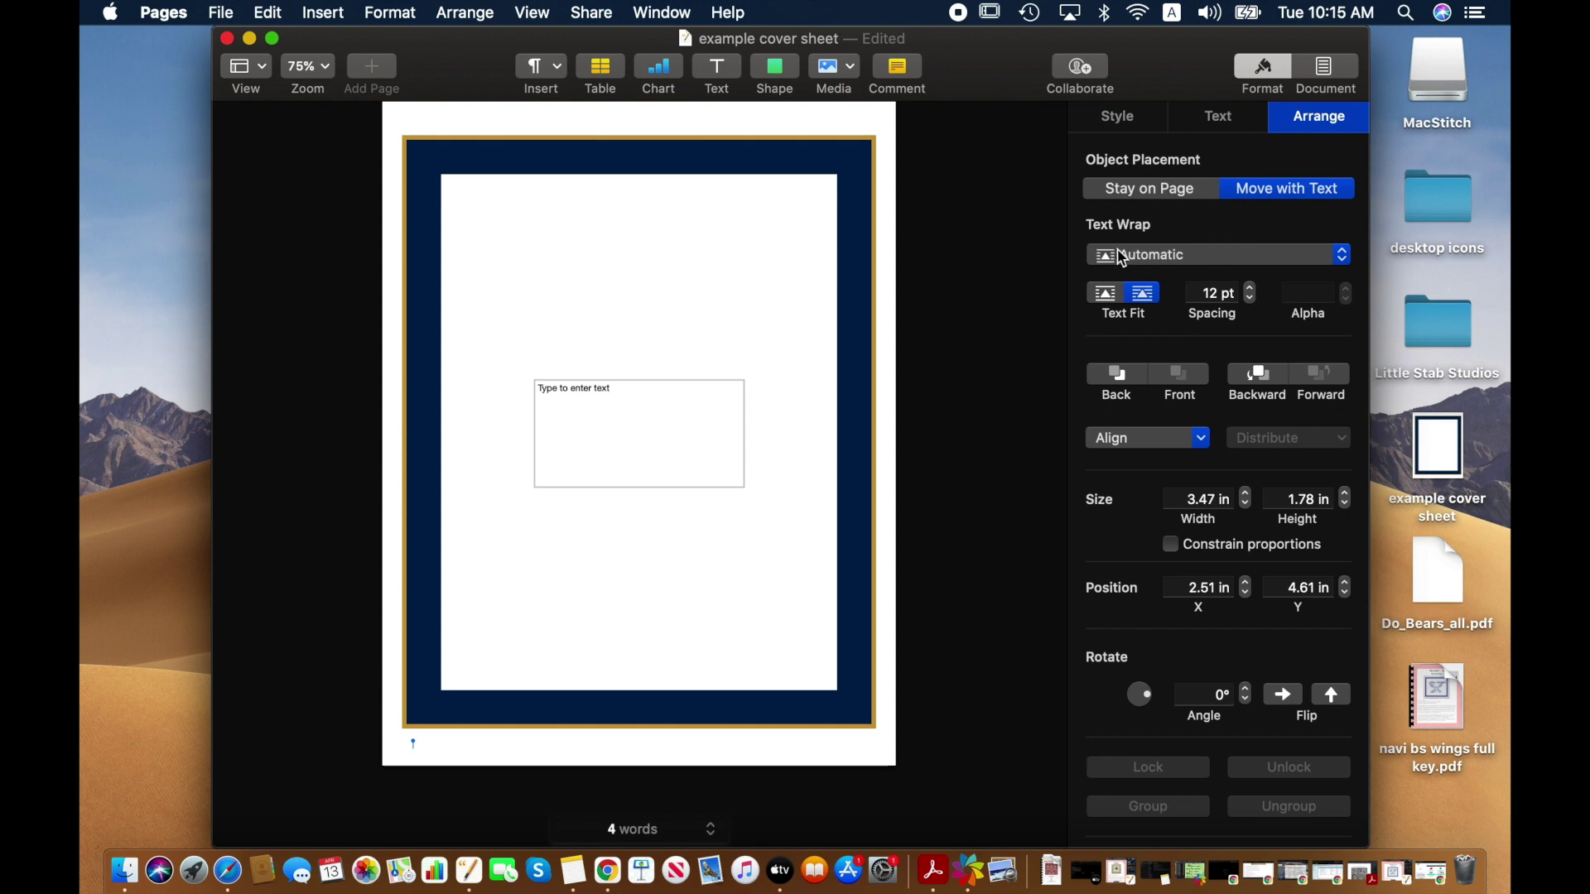
{"action": "left_click", "coordinate": [1182, 441]}
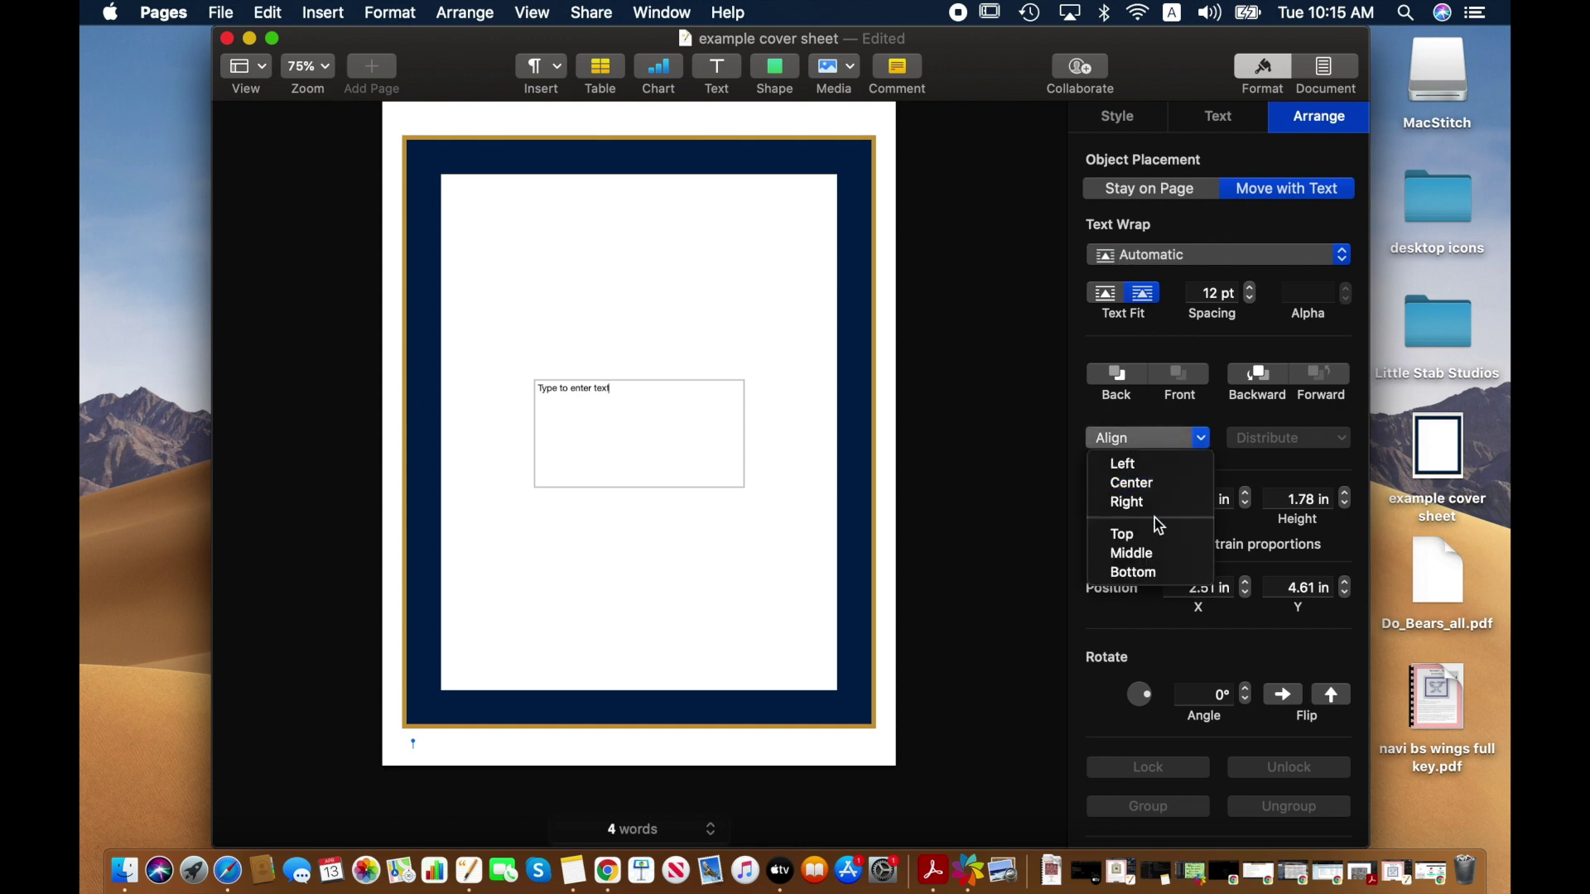
{"action": "left_click", "coordinate": [1080, 410]}
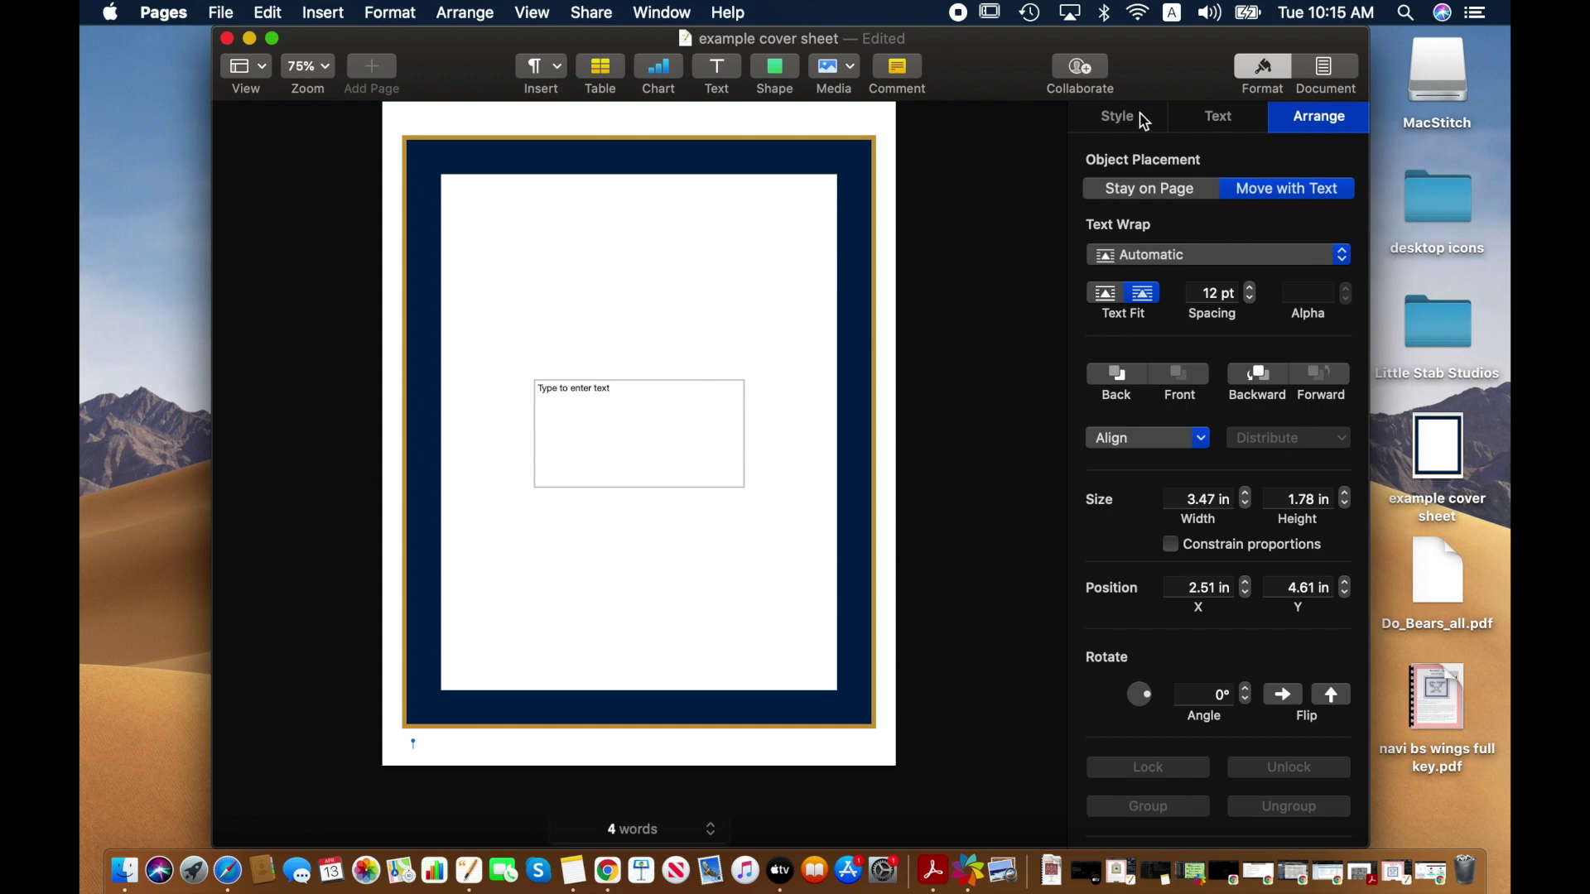
{"action": "left_click", "coordinate": [1195, 117]}
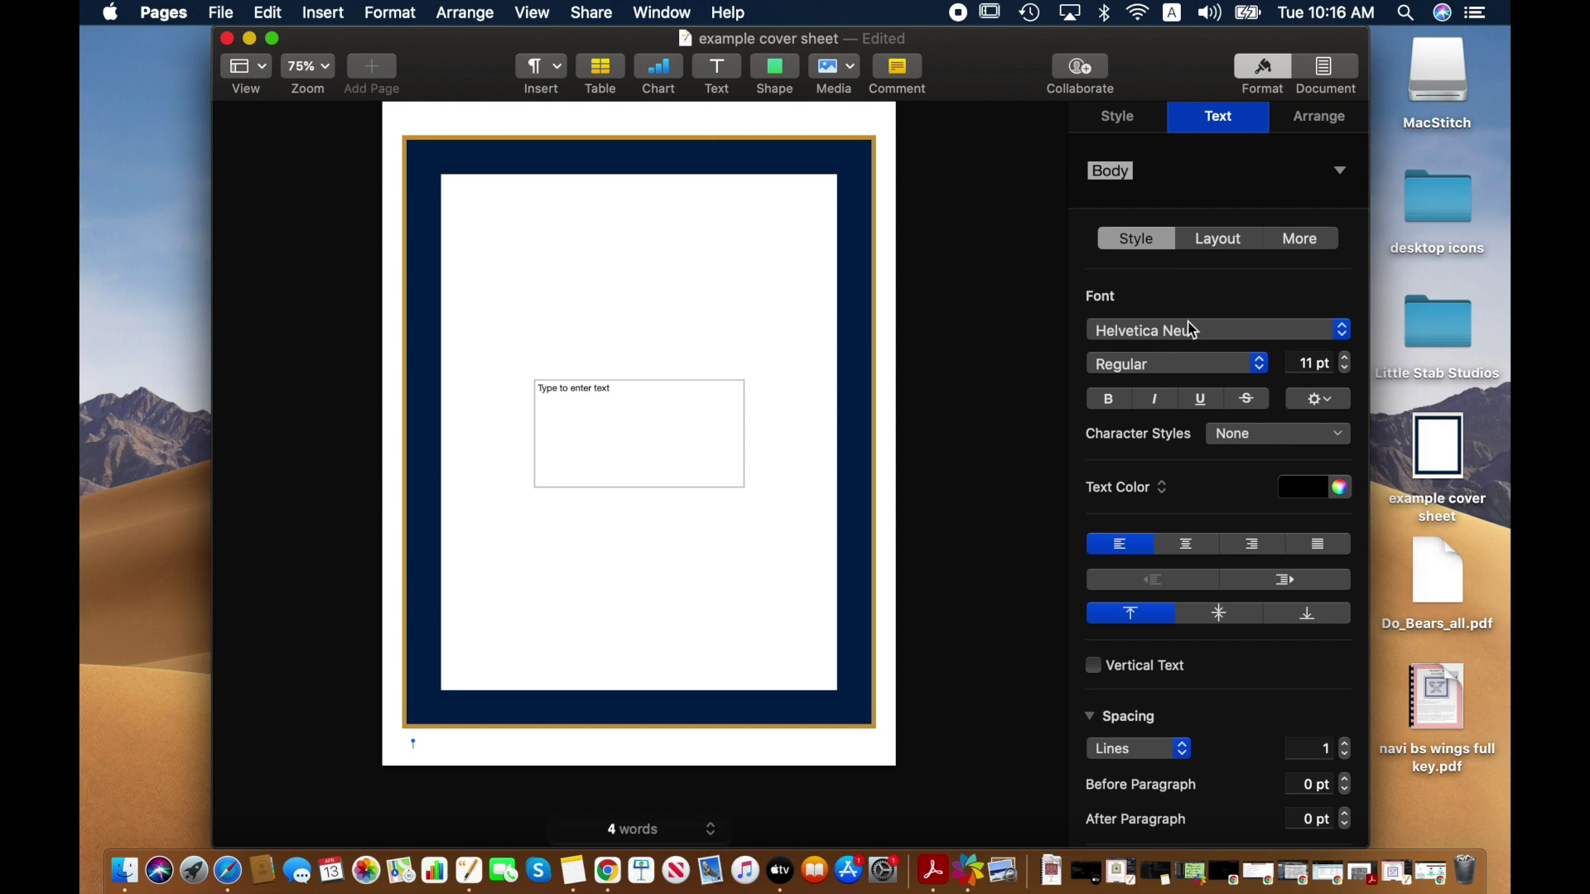
{"action": "left_click_drag", "start_coordinate": [668, 390], "coordinate": [533, 387]}
{"action": "type", "text": "Example Stitch Designs"}
{"action": "left_click", "coordinate": [701, 314]}
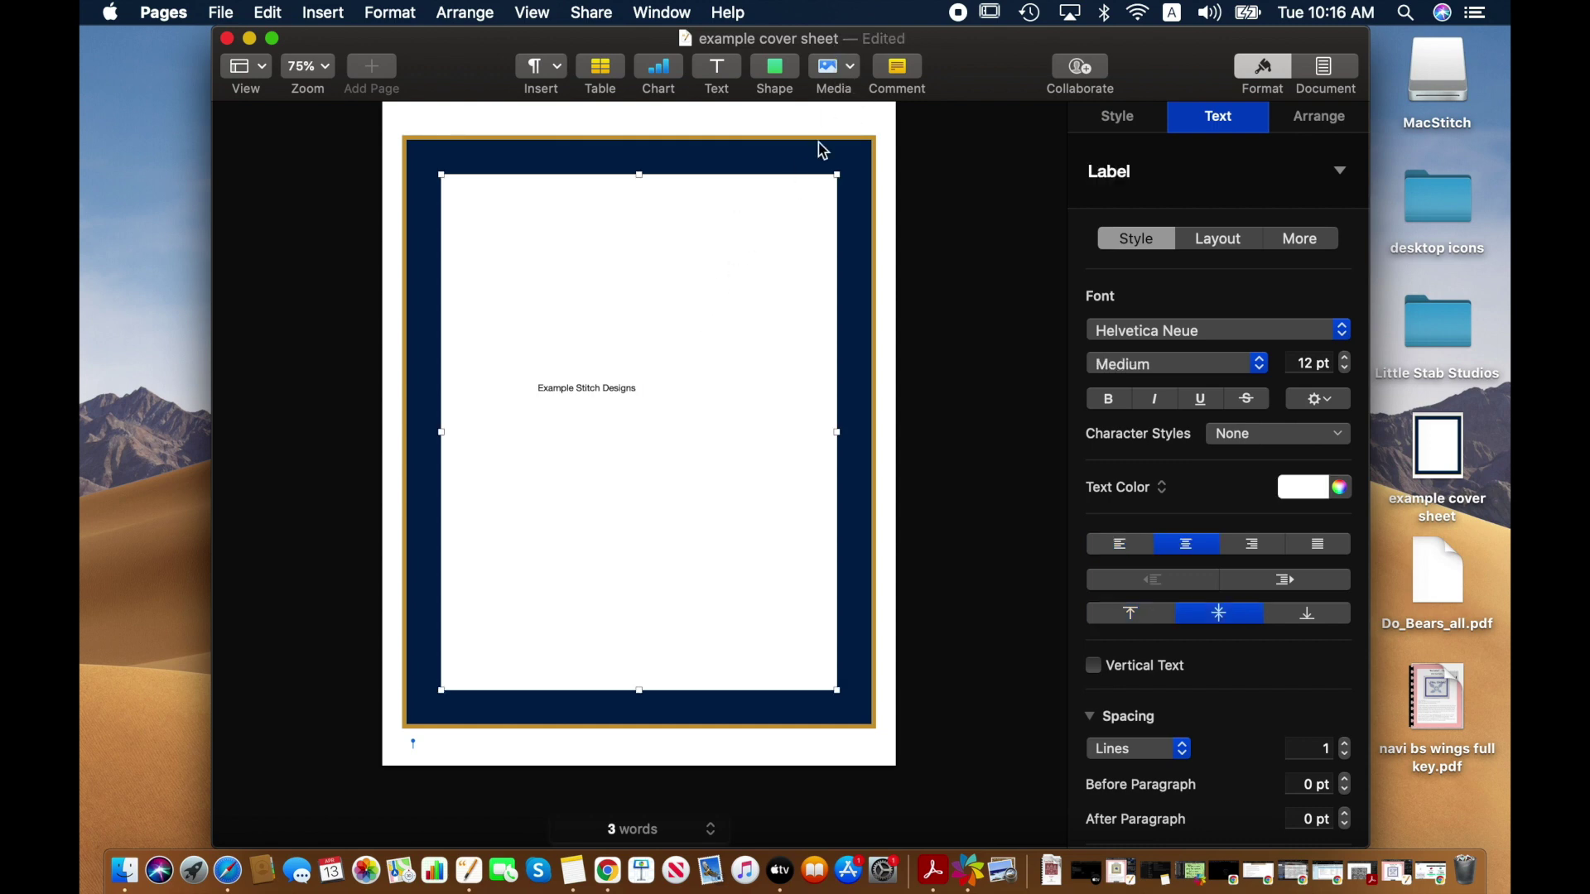
- Insert the image "example logo.png" from the Desktop onto the cover page
{"action": "left_click", "coordinate": [825, 68]}
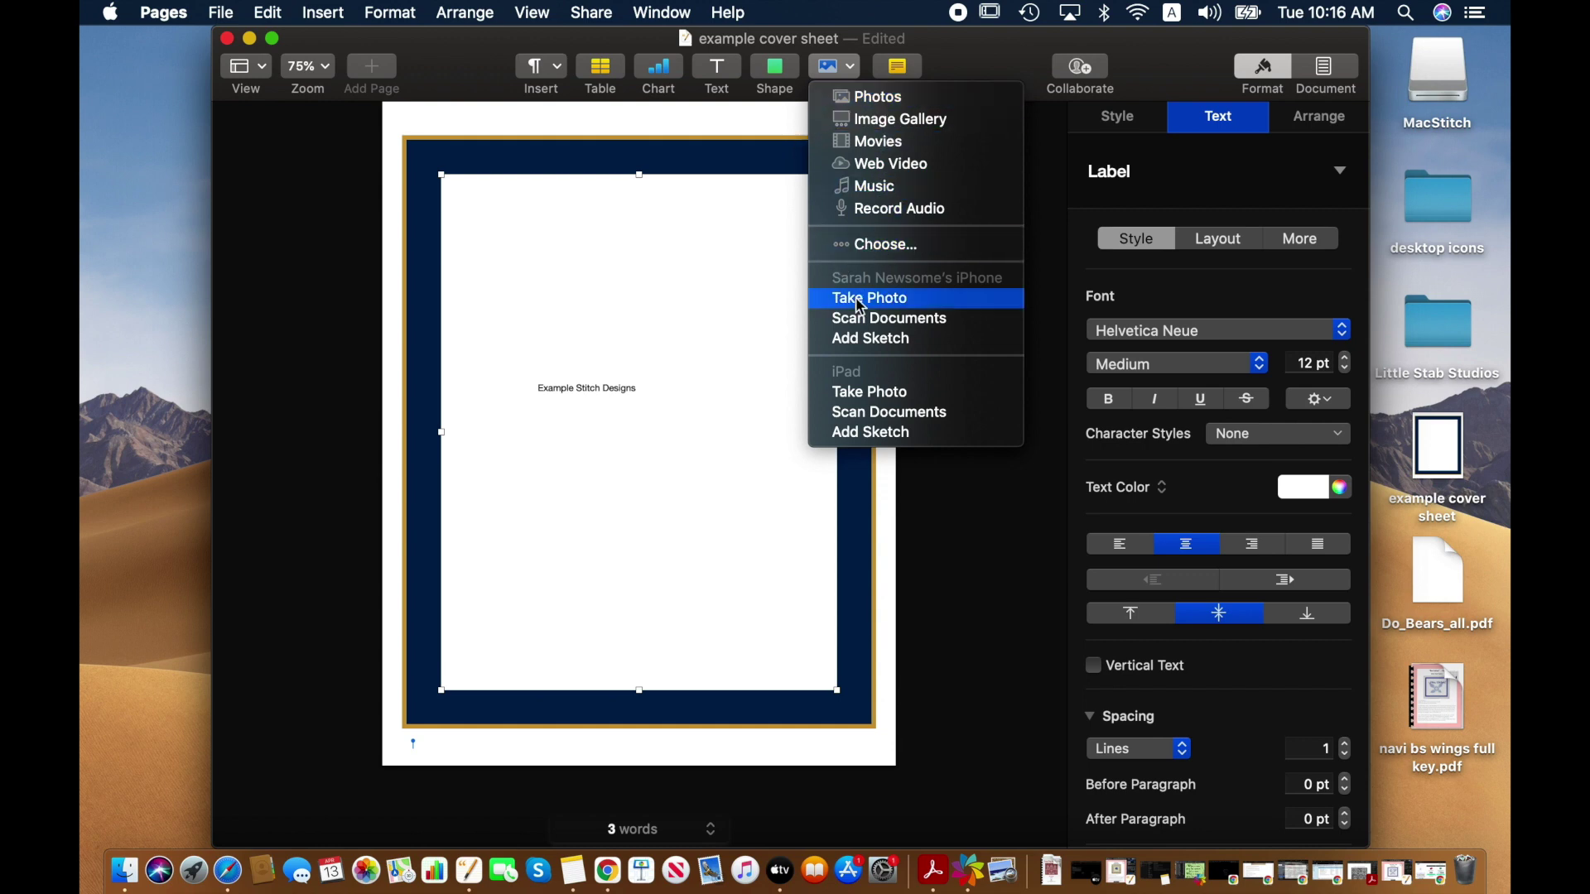
{"action": "left_click", "coordinate": [859, 245]}
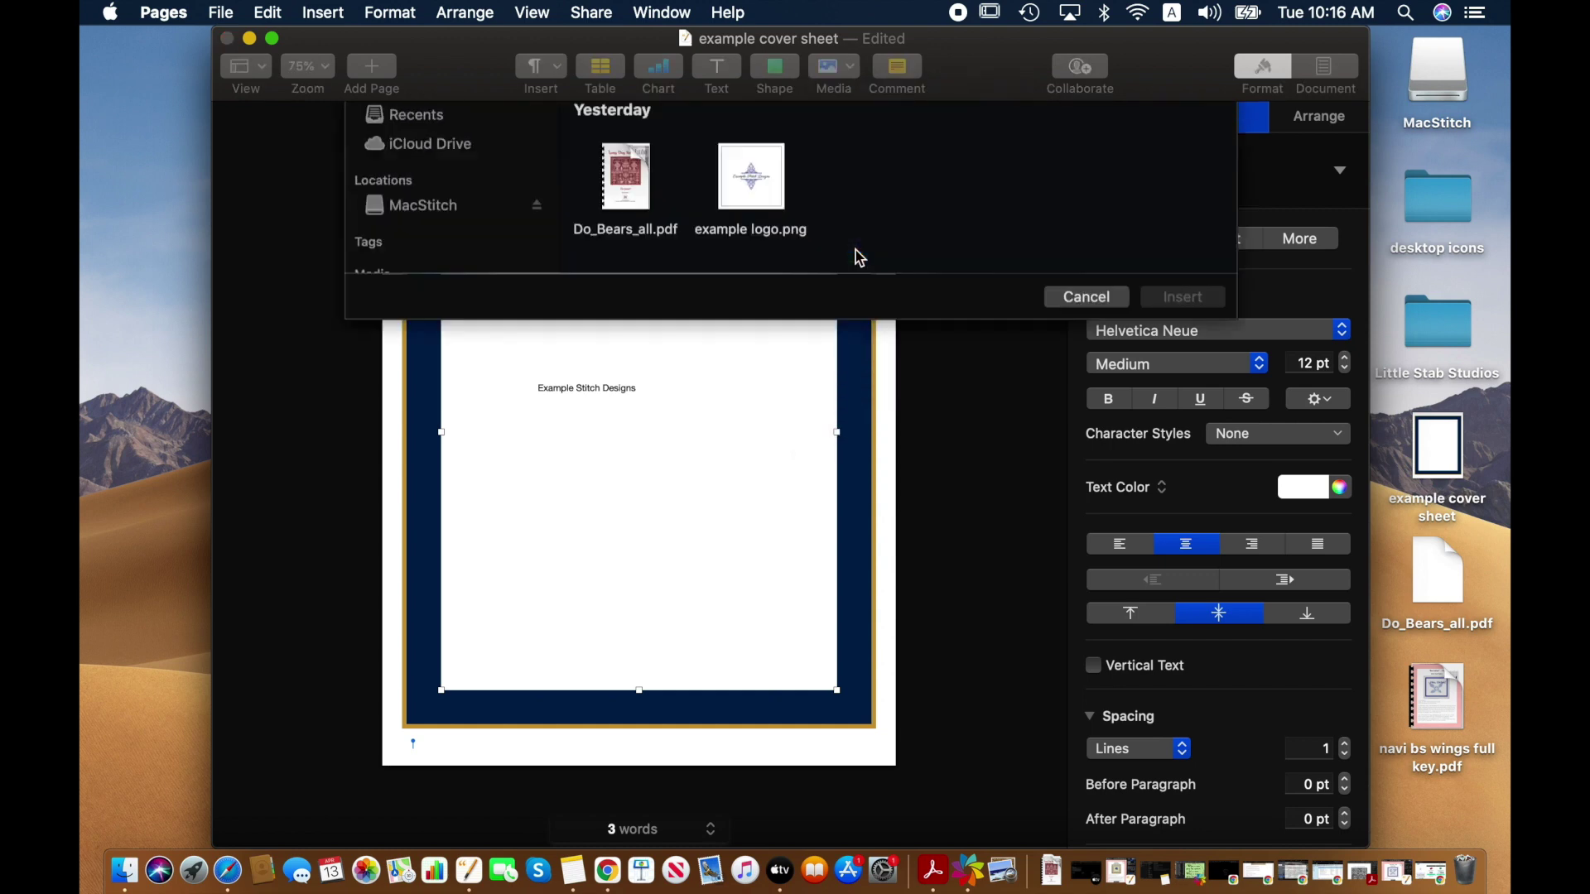
{"action": "left_click", "coordinate": [753, 425]}
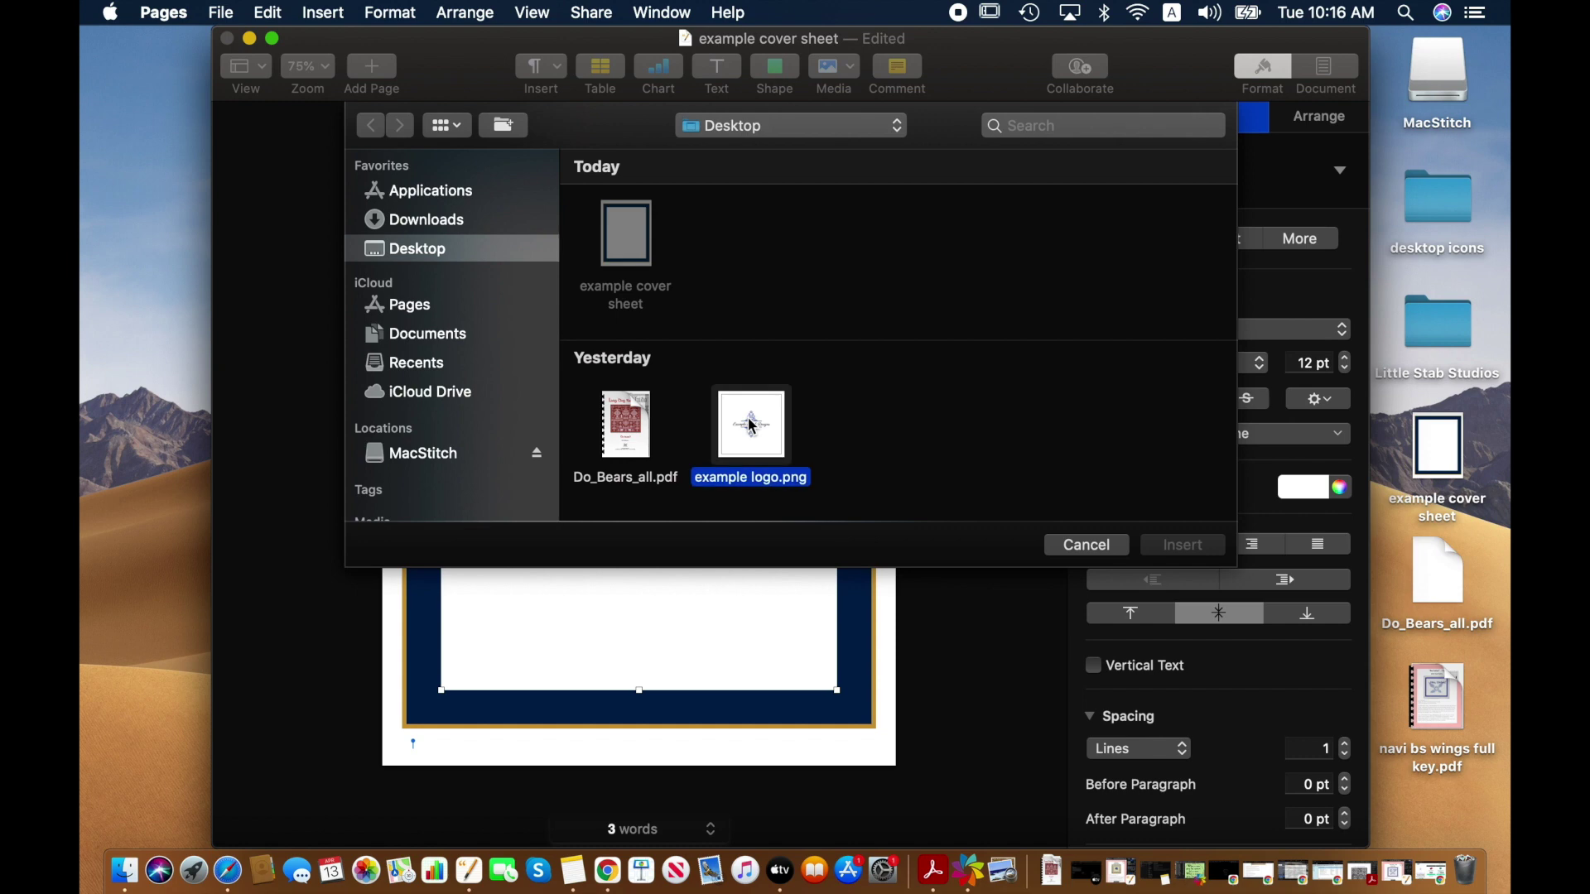
{"action": "mouse_move", "coordinate": [603, 441]}
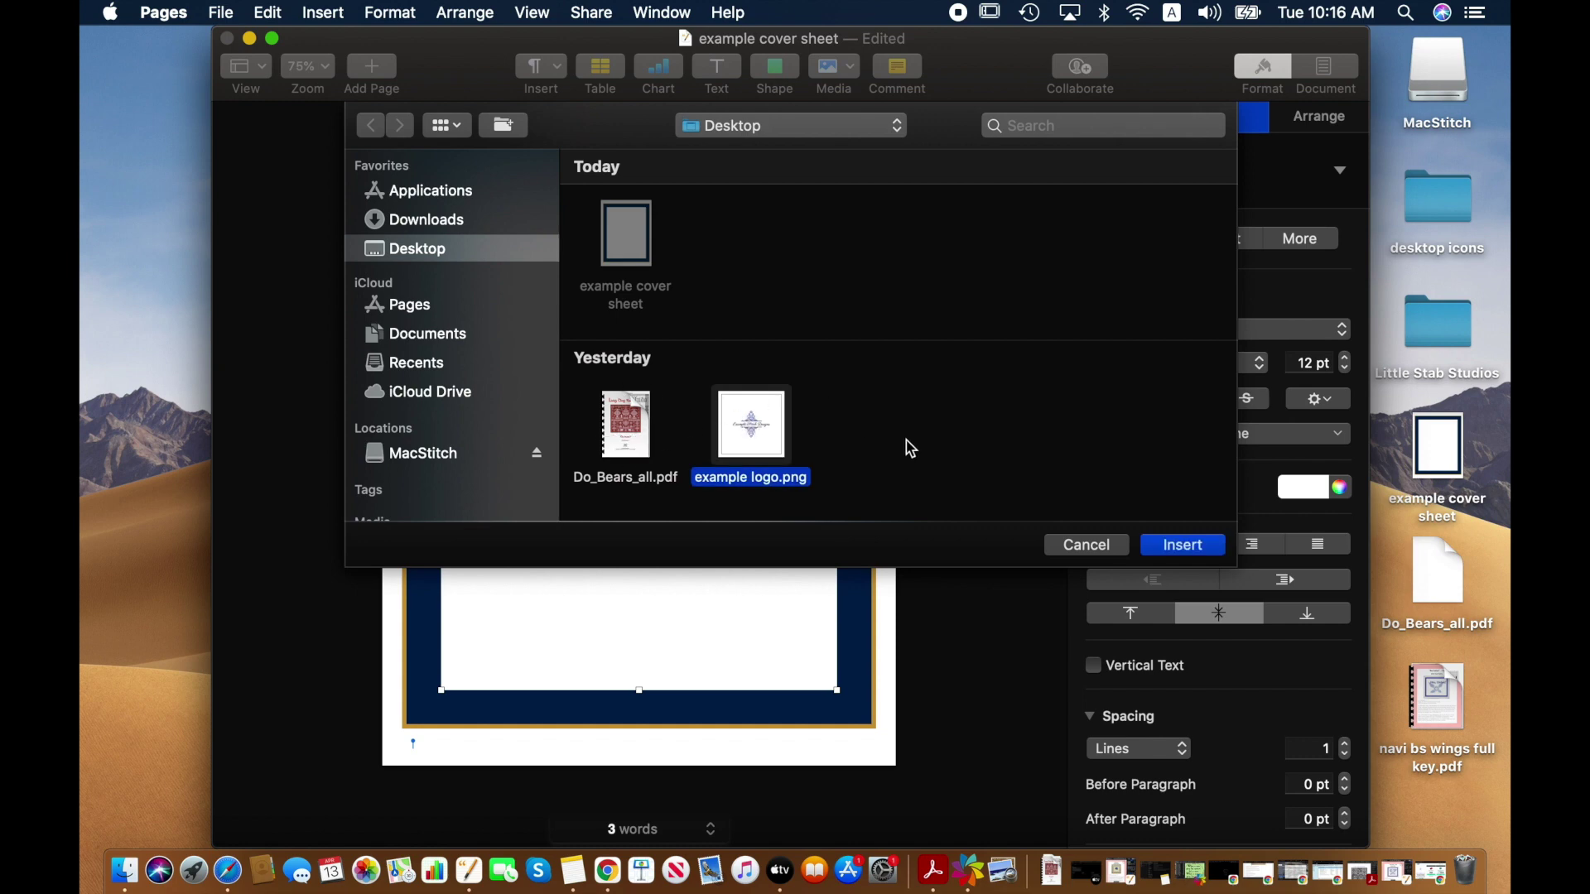
{"action": "left_click", "coordinate": [1183, 546]}
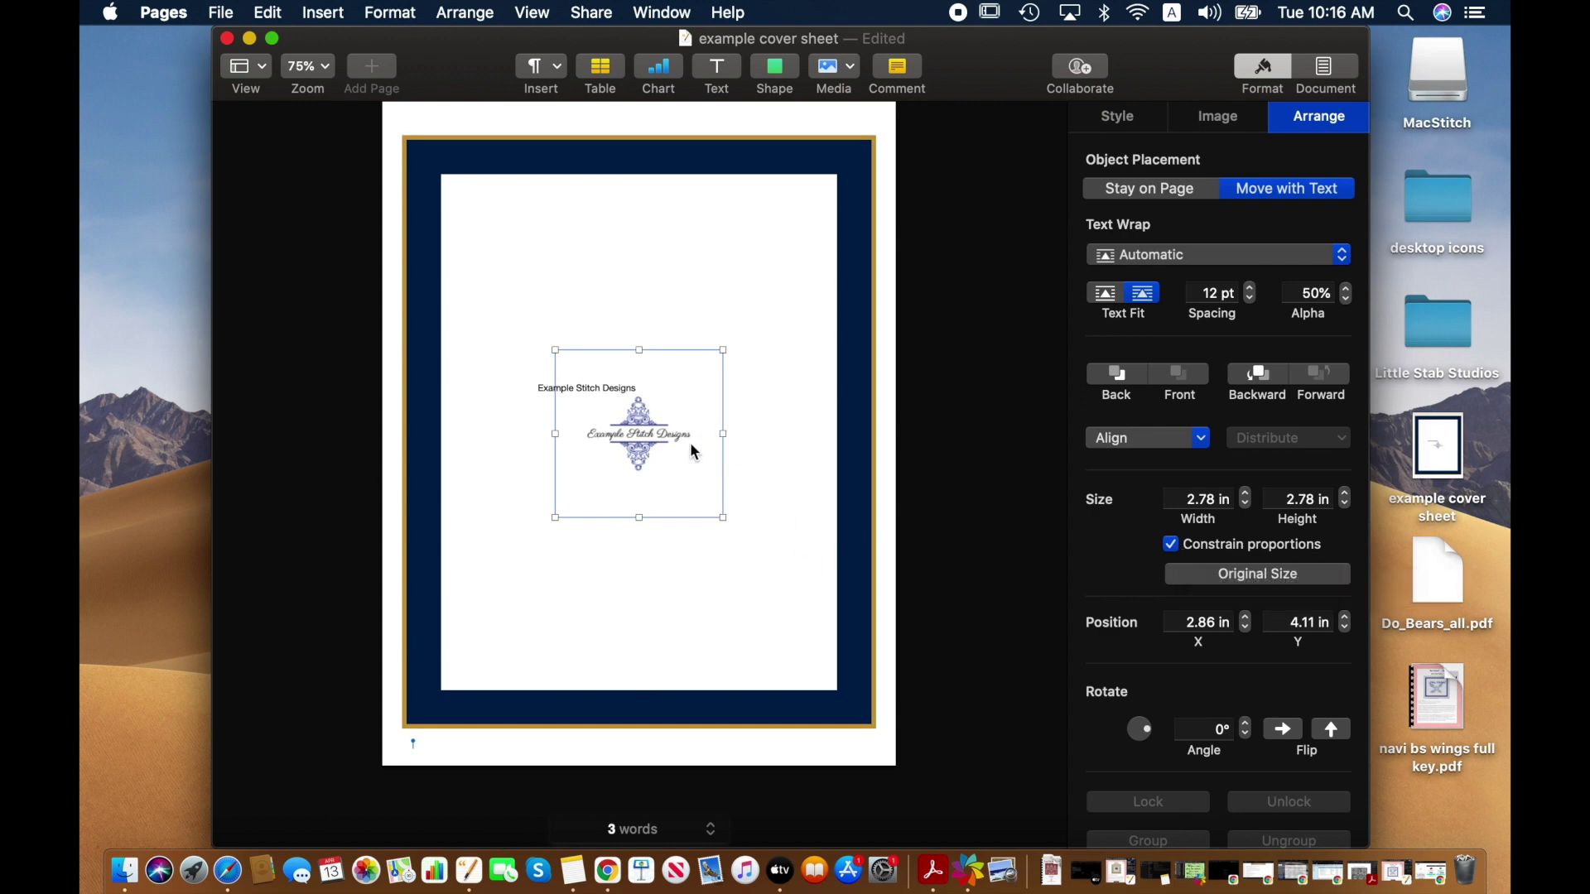
- Move the logo image to the bottom of the white panel, horizontally centered at about X 2.86 in and Y 7.43 in
{"action": "left_click_drag", "start_coordinate": [644, 437], "coordinate": [648, 229]}
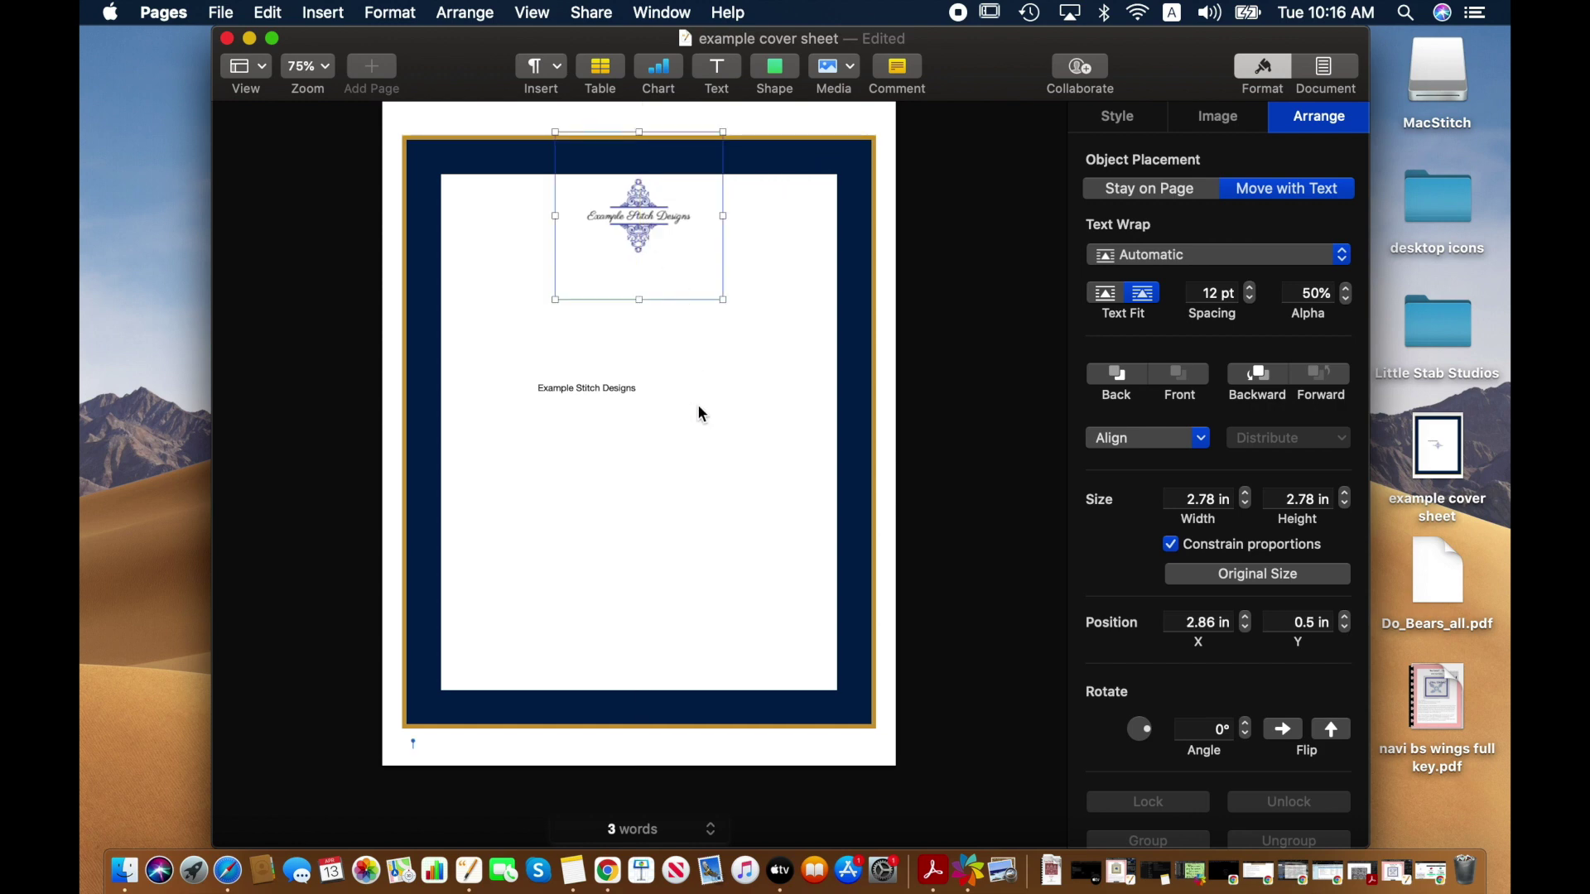
{"action": "left_click", "coordinate": [725, 508]}
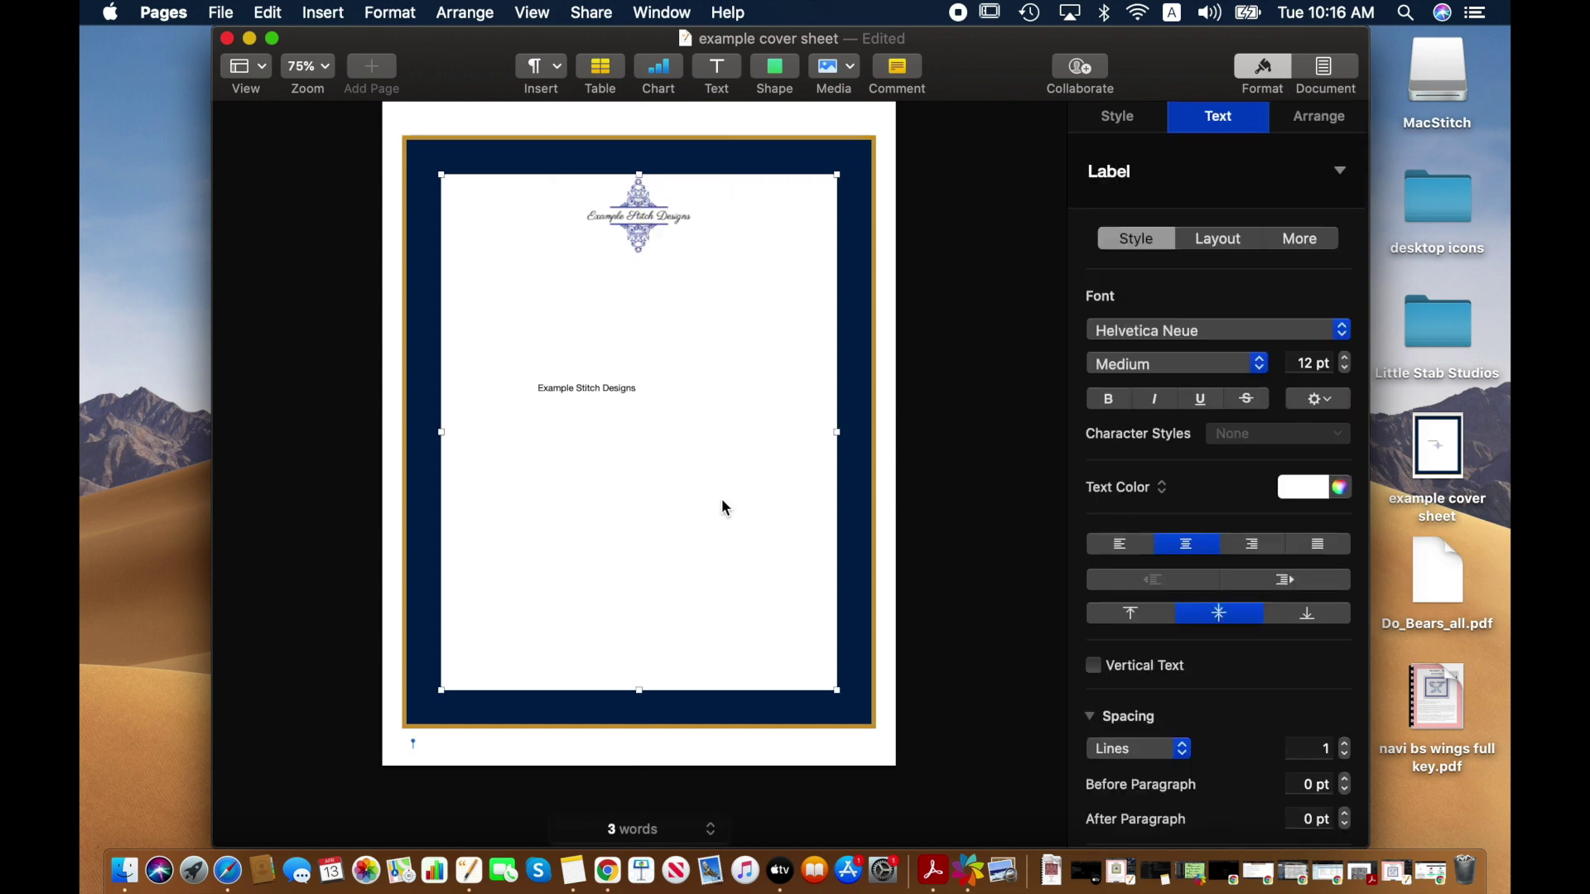
{"action": "left_click_drag", "start_coordinate": [639, 284], "coordinate": [642, 638]}
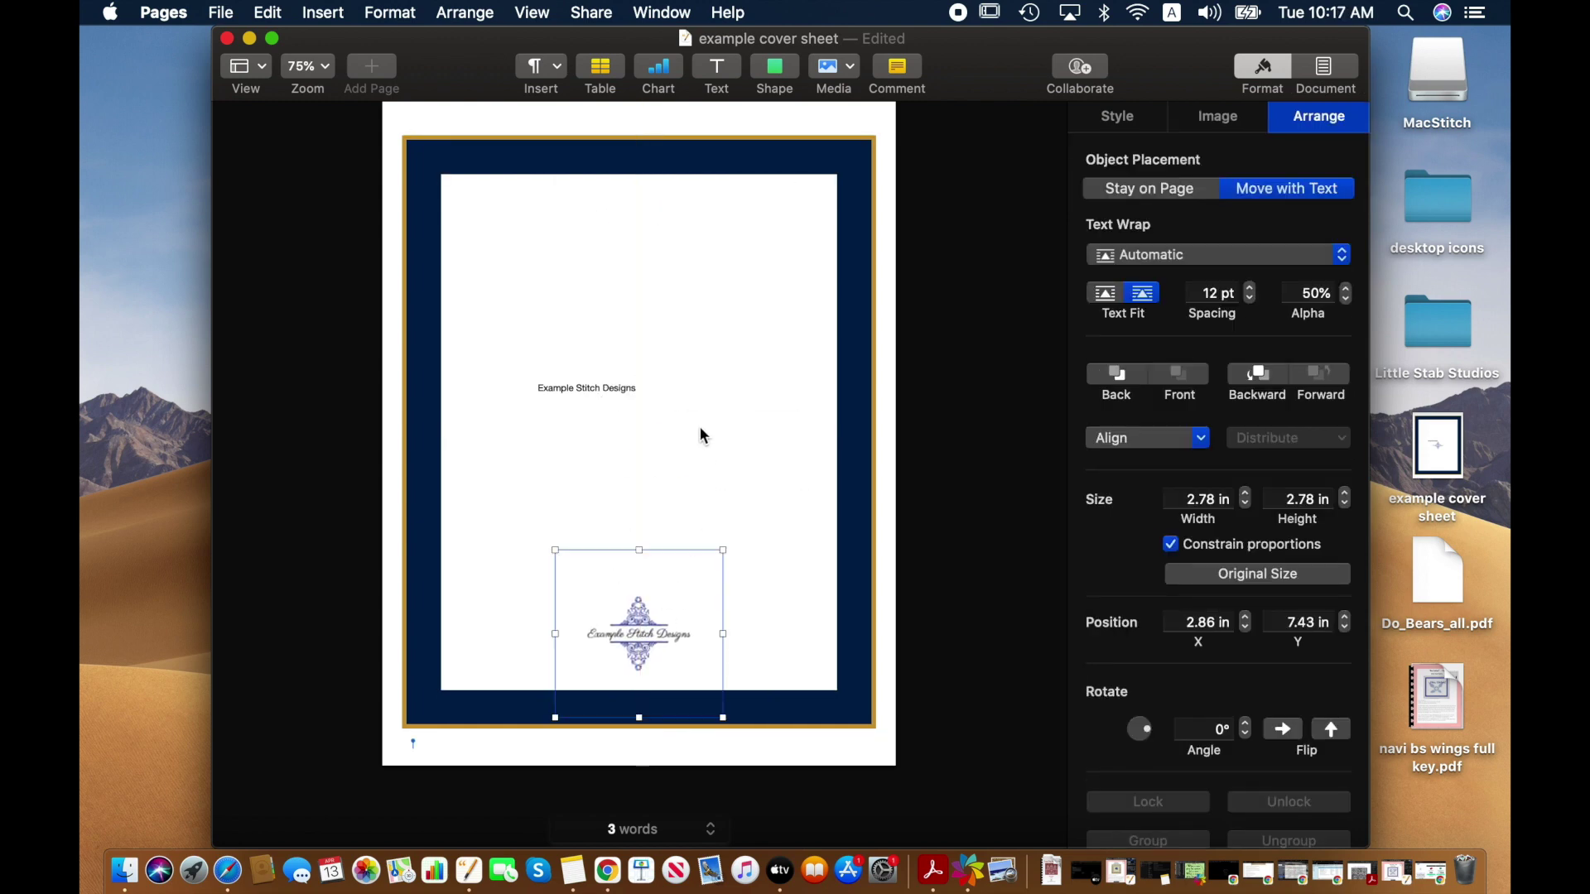
{"action": "left_click", "coordinate": [702, 434]}
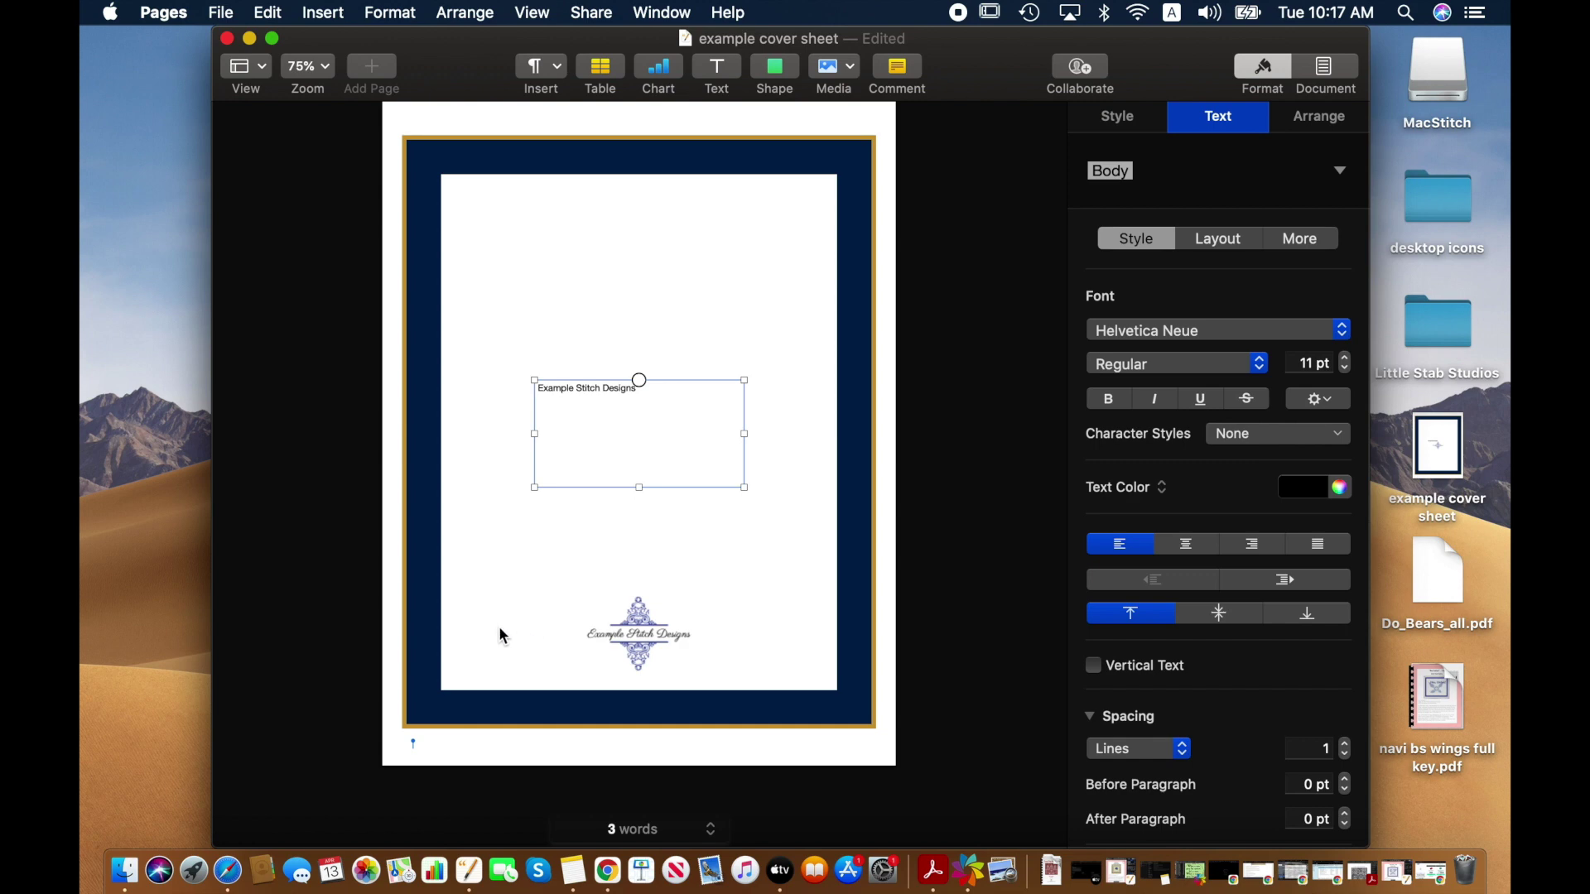
- Shift the background rectangle's fill to a slightly lighter, more violet navy that suits the logo, using a custom color at 100% zoom
{"action": "left_click", "coordinate": [319, 74]}
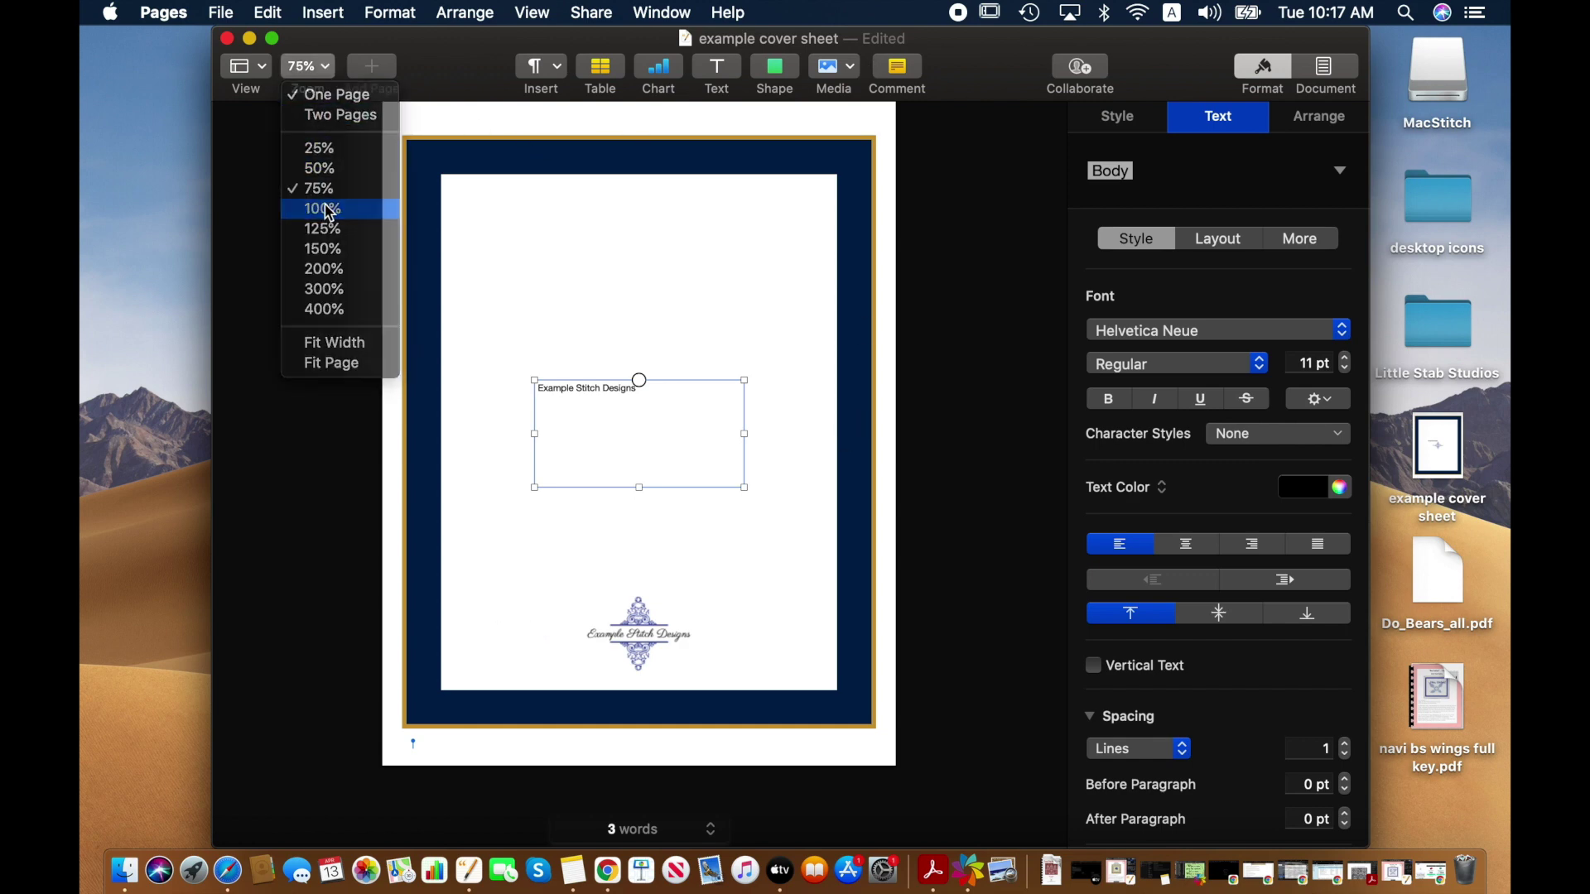
{"action": "left_click", "coordinate": [330, 210]}
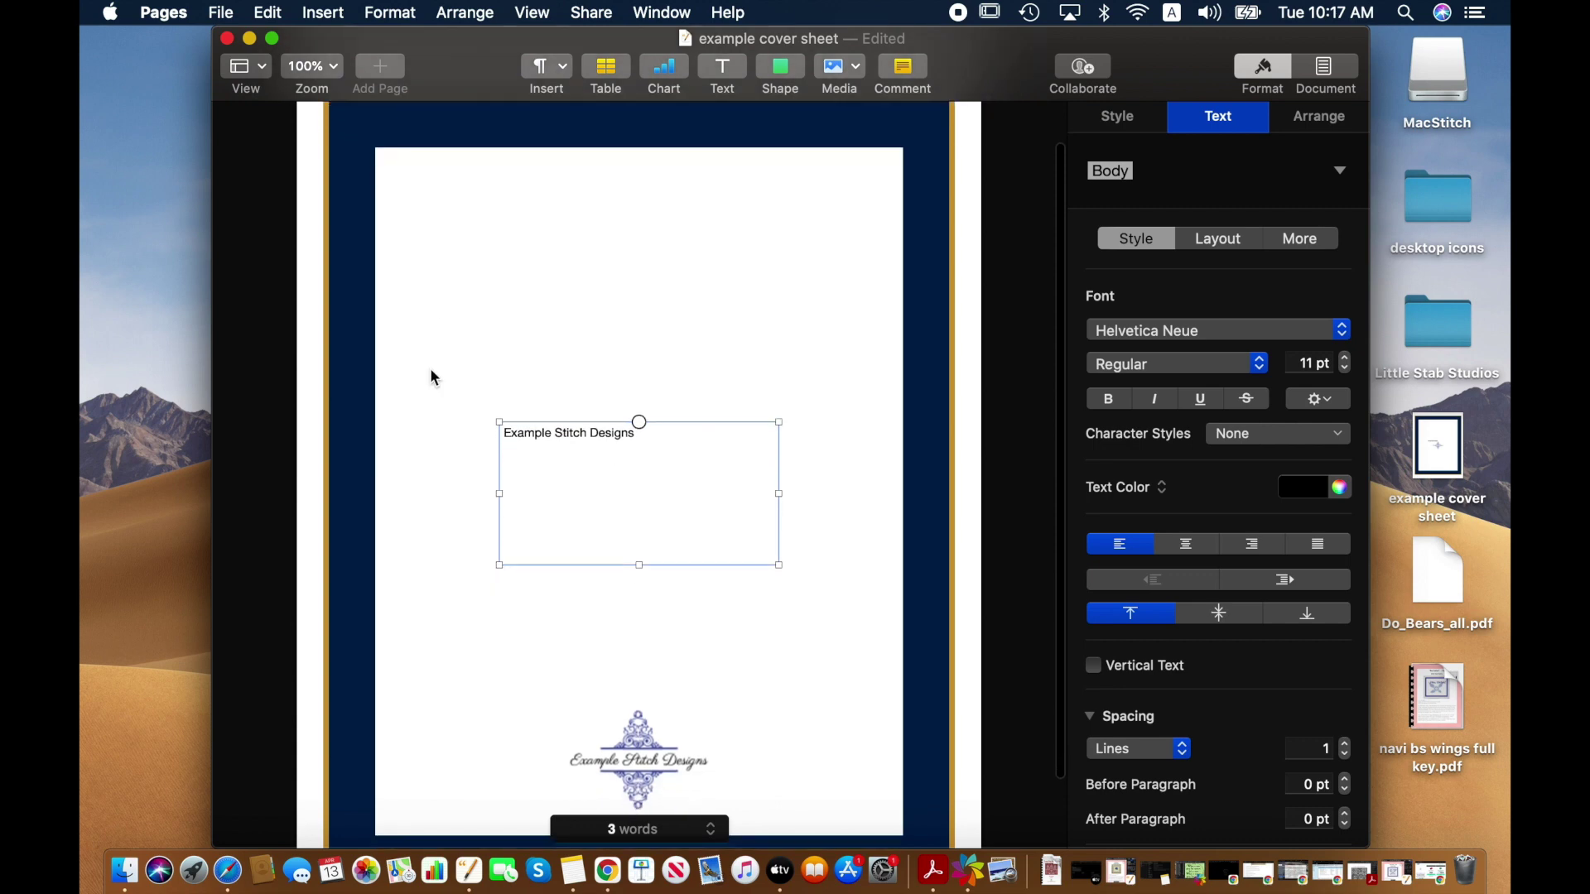
{"action": "scroll", "coordinate": [444, 571], "scroll_direction": "down", "scroll_amount": 2}
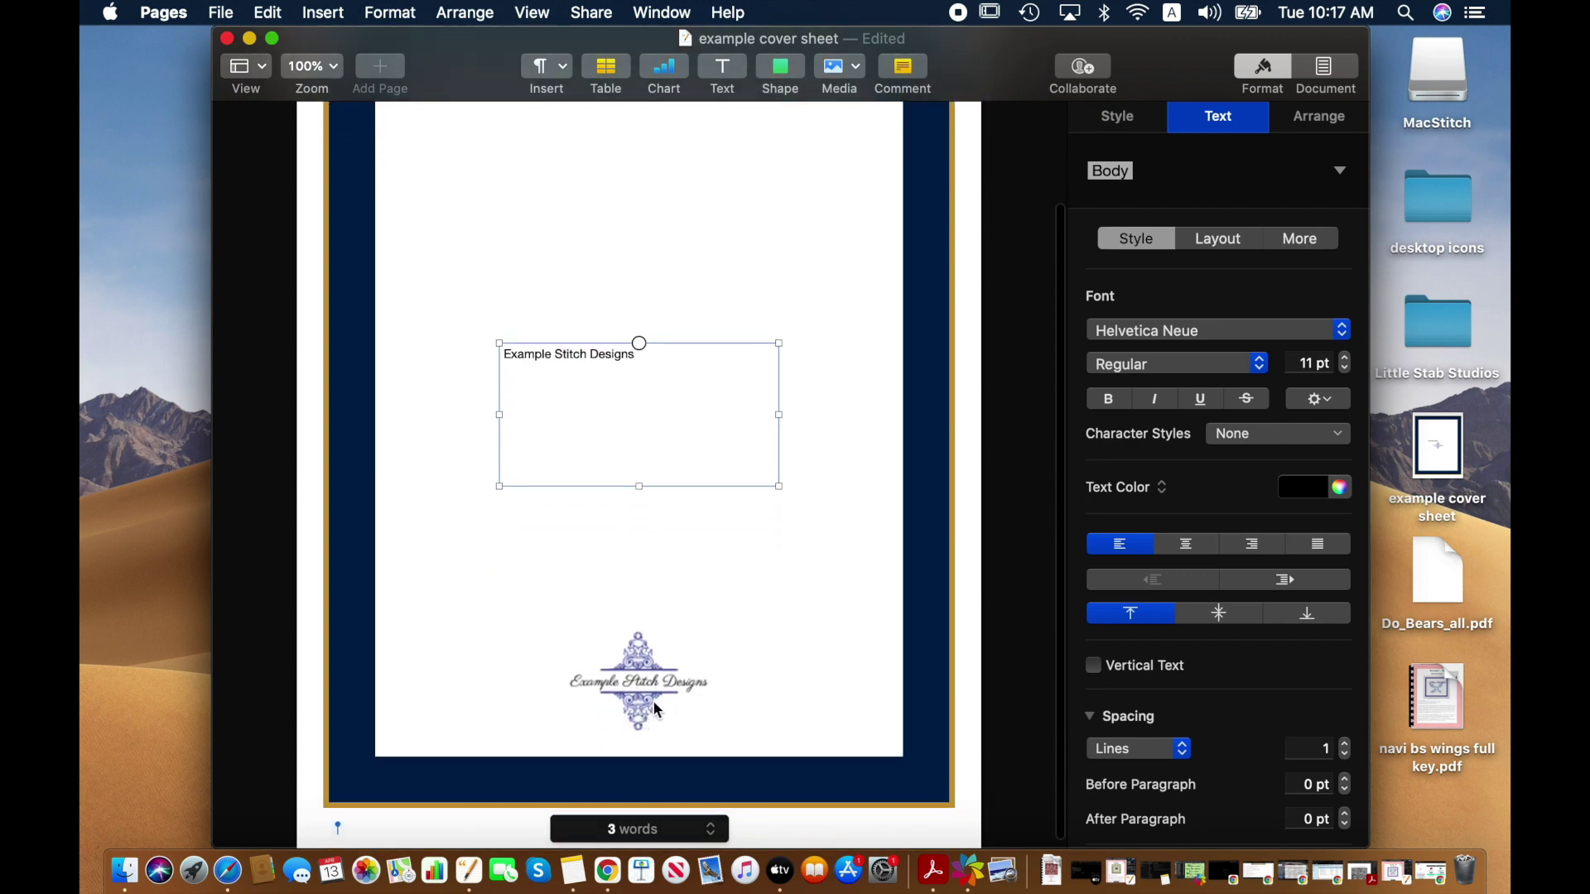
{"action": "left_click", "coordinate": [928, 676]}
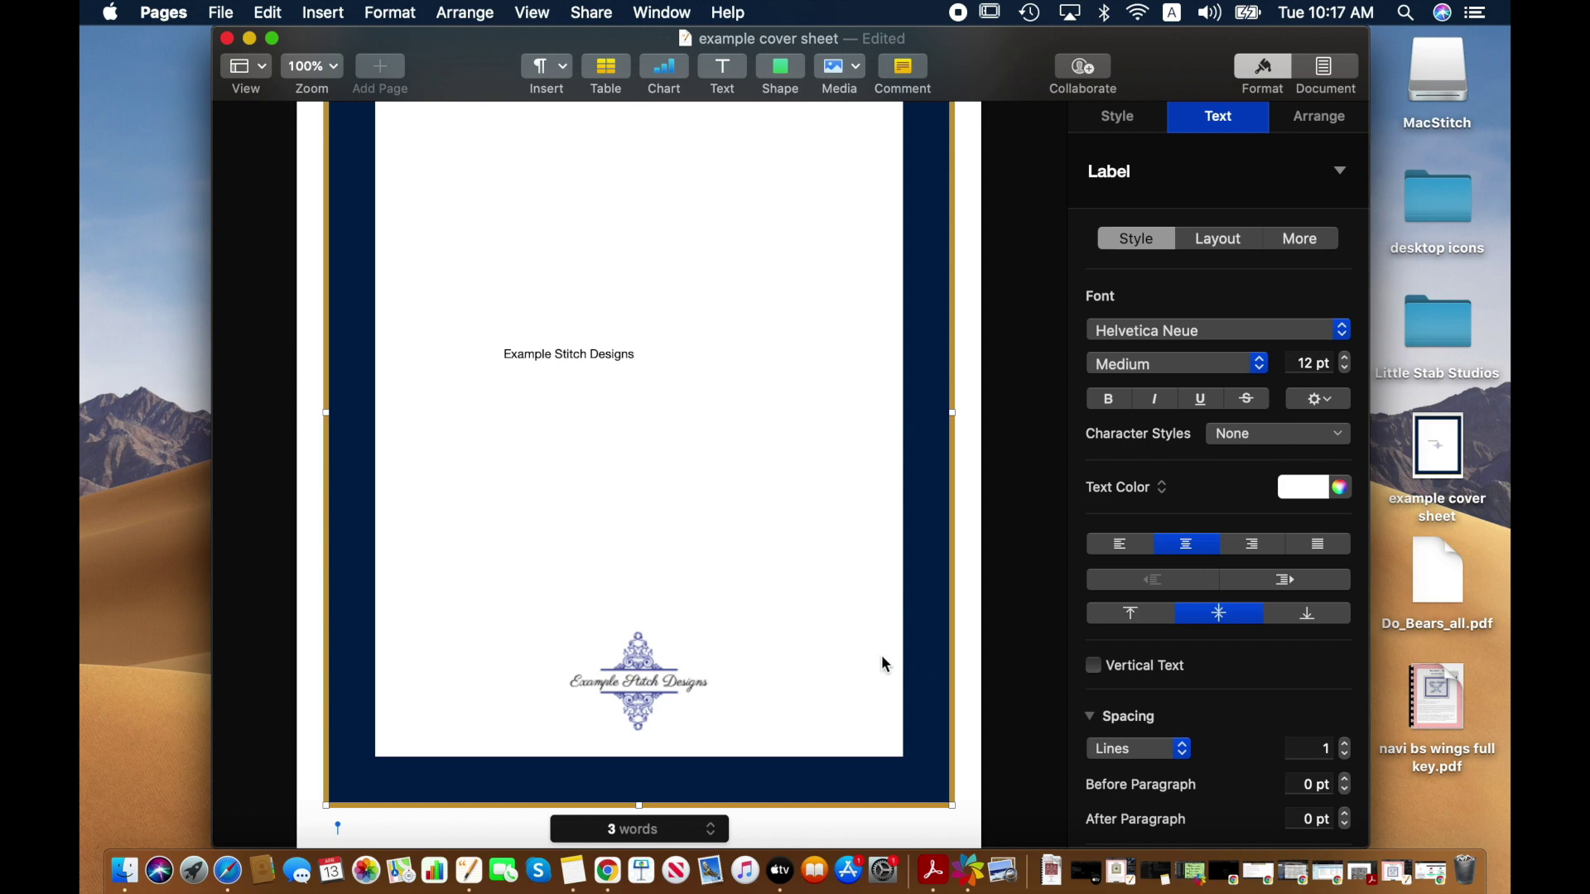
{"action": "left_click", "coordinate": [1120, 134]}
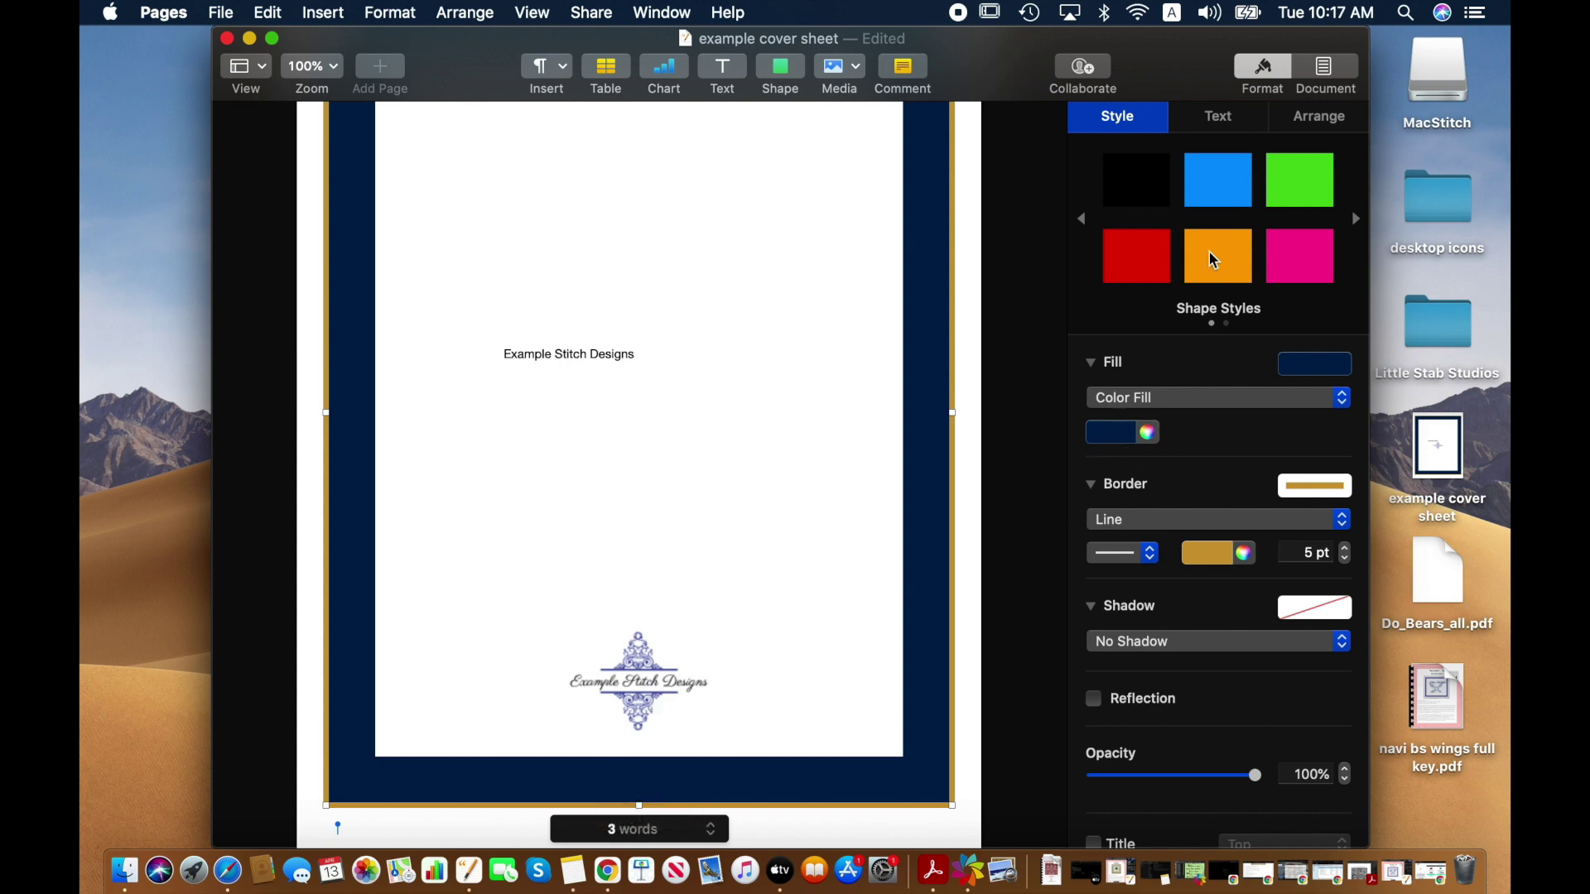
{"action": "left_click", "coordinate": [1124, 432]}
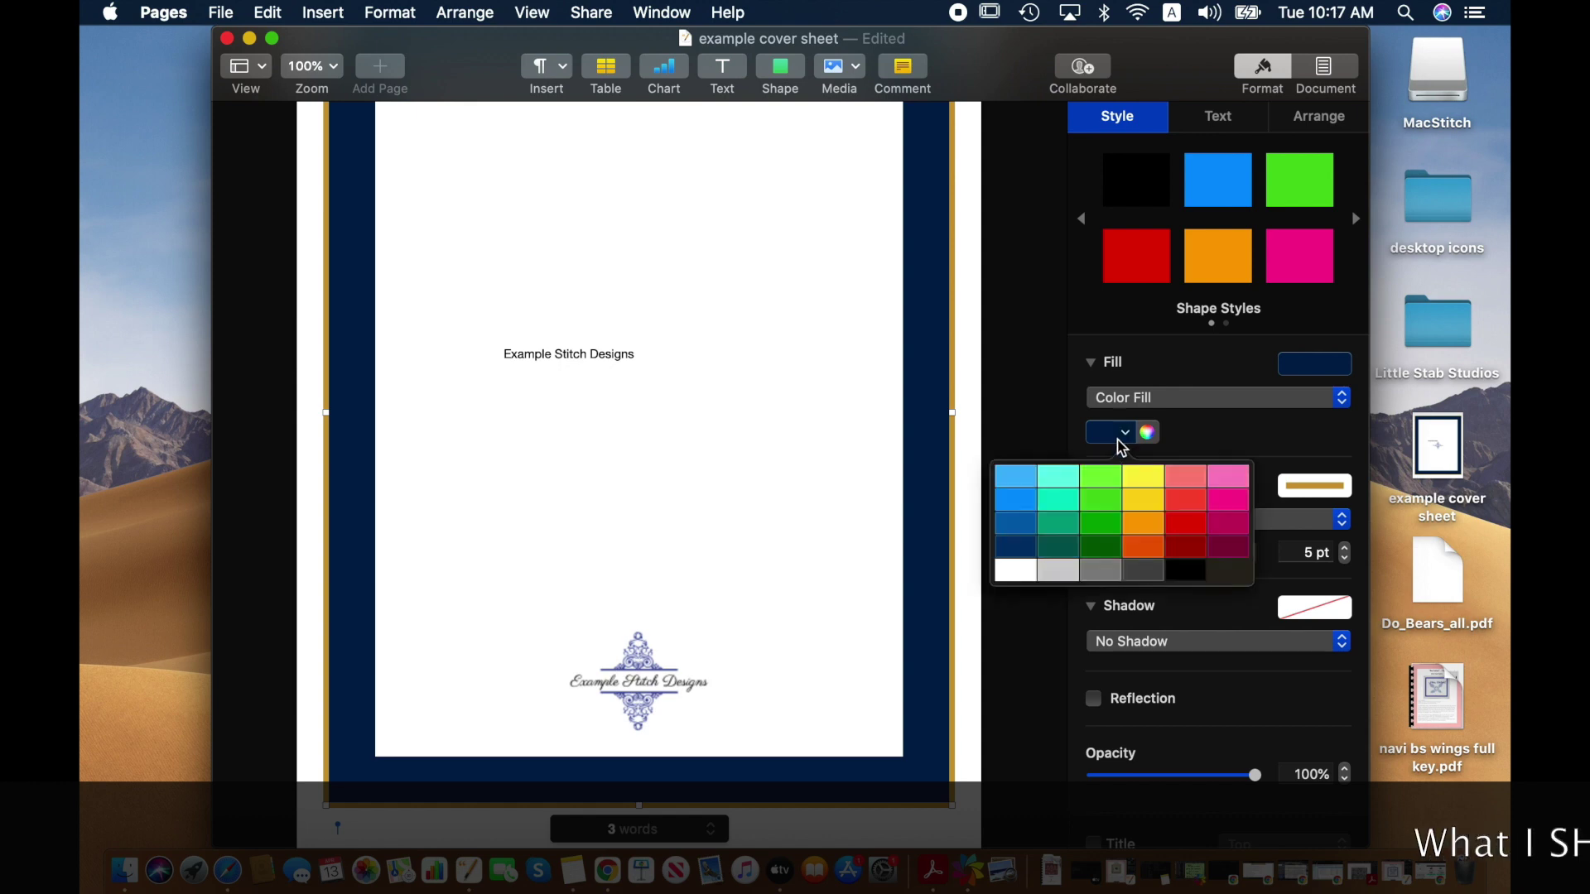
{"action": "left_click", "coordinate": [1076, 414]}
{"action": "left_click", "coordinate": [1146, 432]}
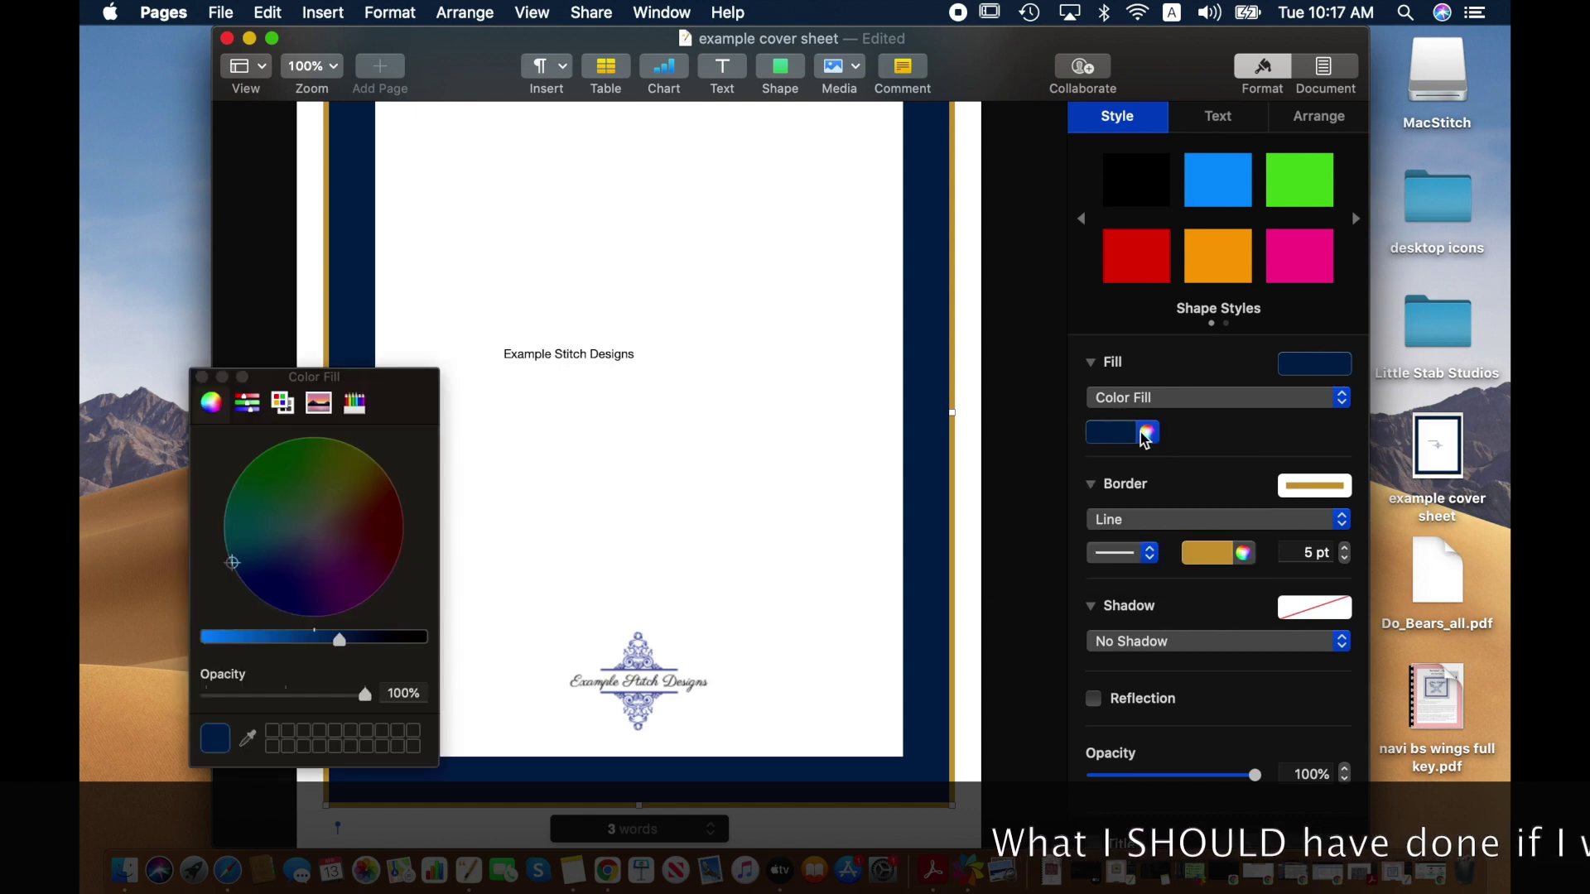
{"action": "left_click", "coordinate": [261, 561]}
{"action": "mouse_move", "coordinate": [263, 567]}
{"action": "left_mouse_down"}
{"action": "mouse_move", "coordinate": [291, 580]}
{"action": "mouse_move", "coordinate": [286, 561]}
{"action": "left_mouse_up"}
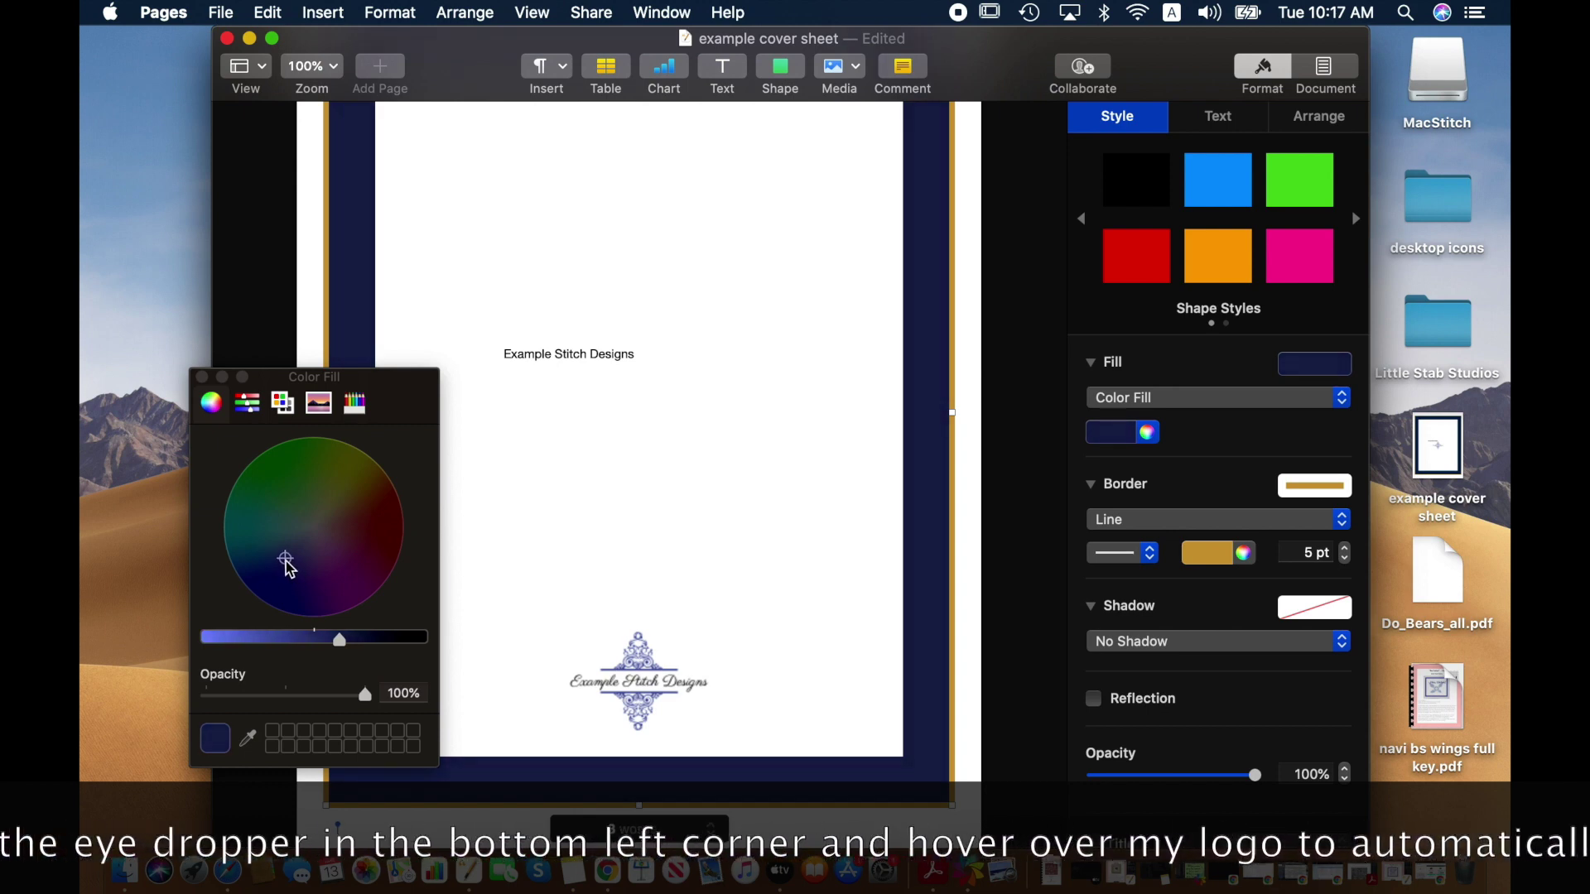
{"action": "left_click_drag", "start_coordinate": [308, 638], "coordinate": [331, 646]}
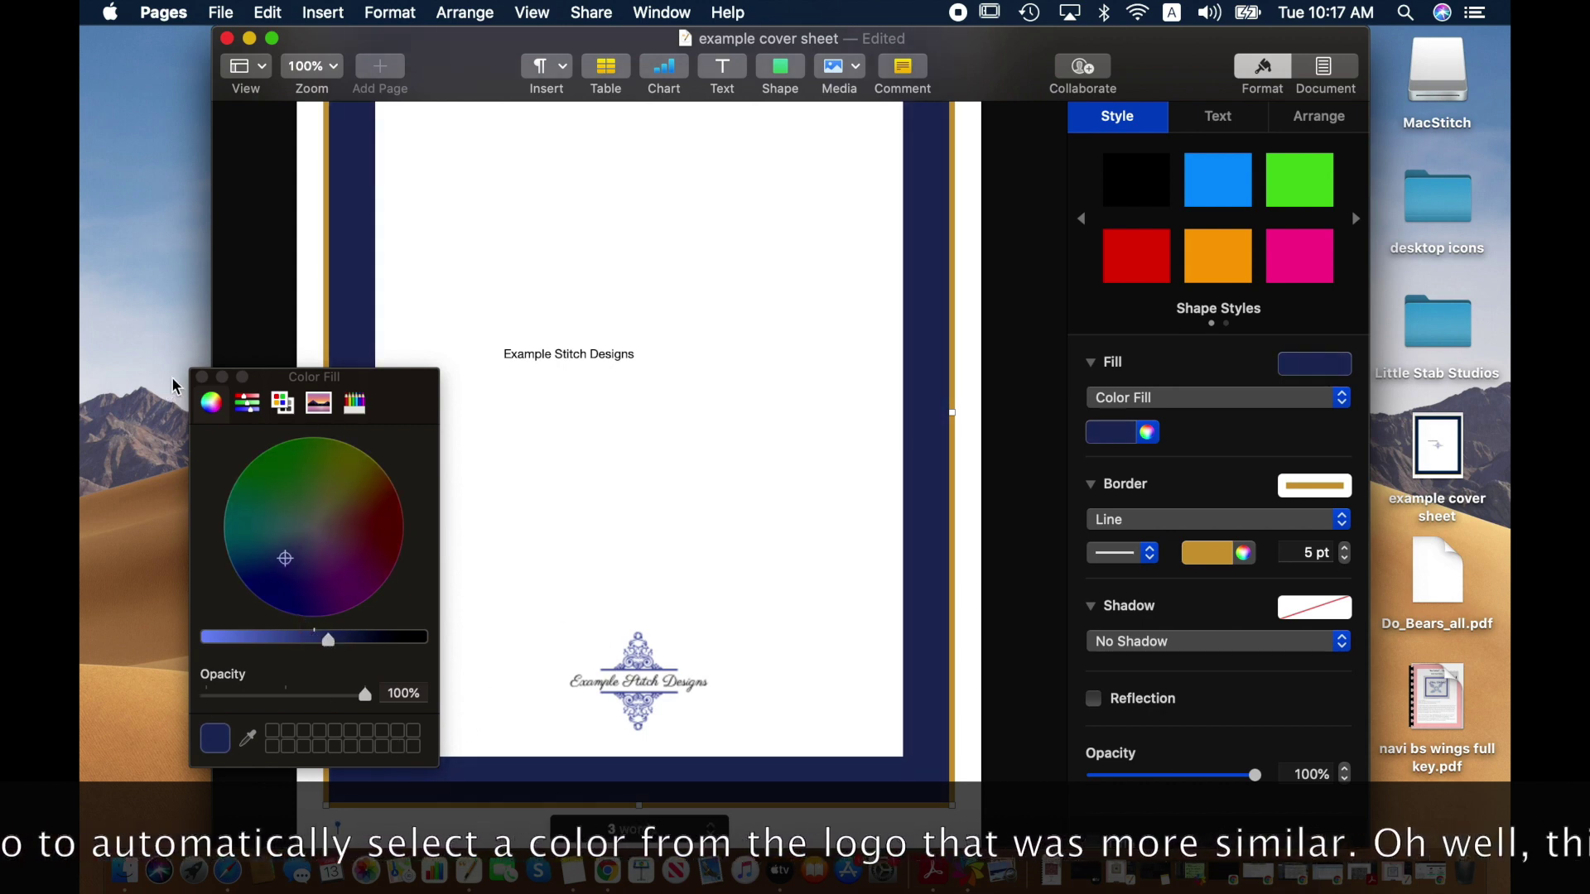
{"action": "left_click", "coordinate": [201, 377]}
- Move the "Example Stitch Designs" text box to the top of the white panel and center-align its text
{"action": "scroll", "coordinate": [436, 429], "scroll_direction": "up", "scroll_amount": 5}
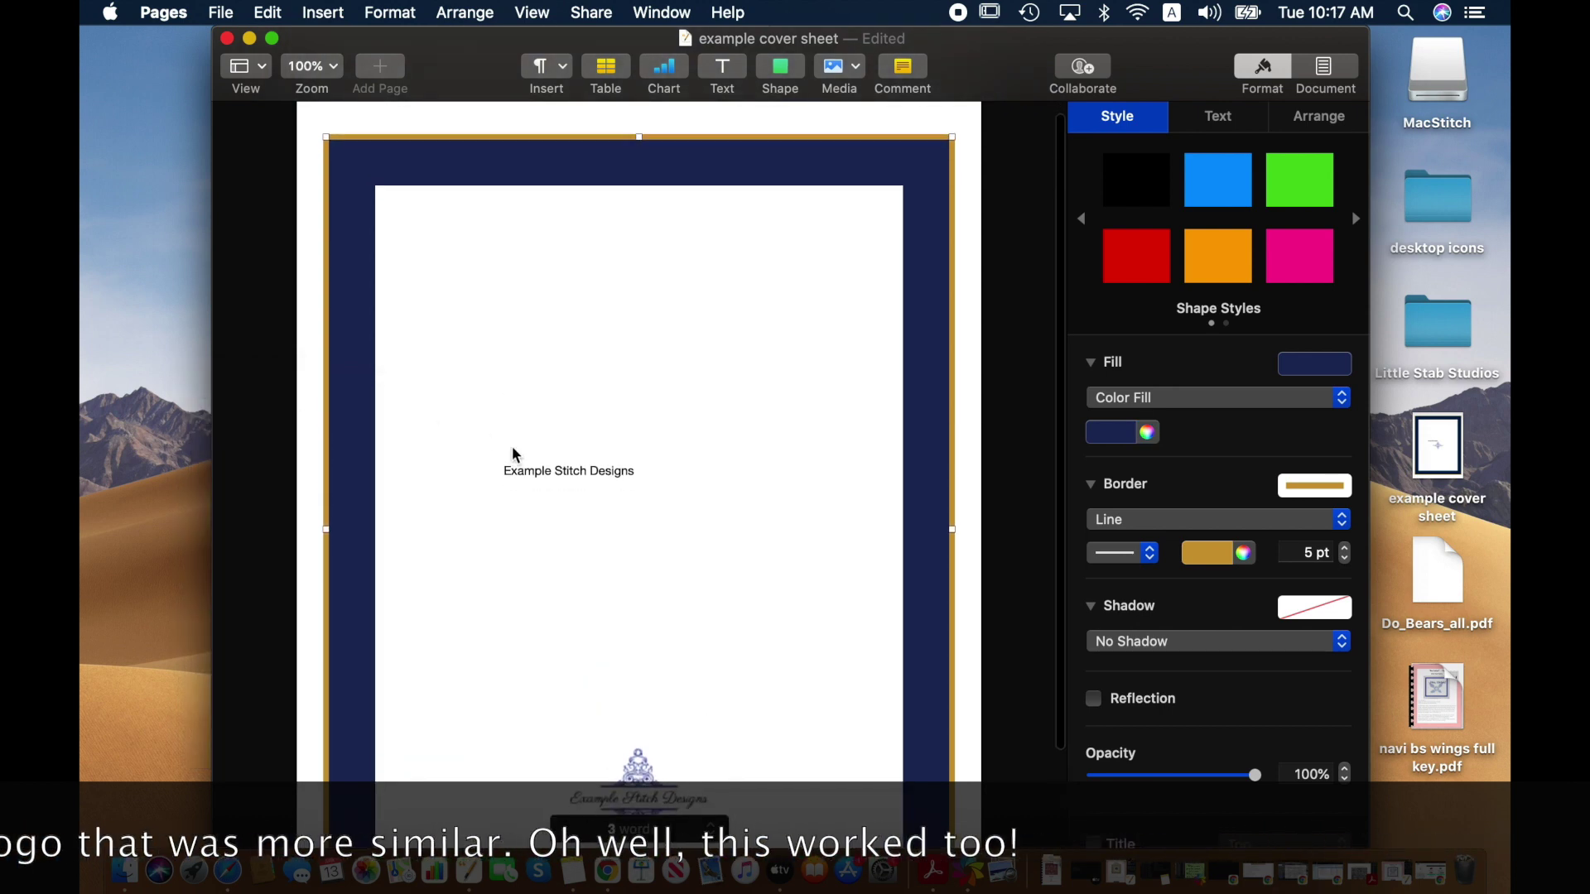
{"action": "left_click", "coordinate": [537, 467]}
{"action": "left_click_drag", "start_coordinate": [594, 477], "coordinate": [613, 228]}
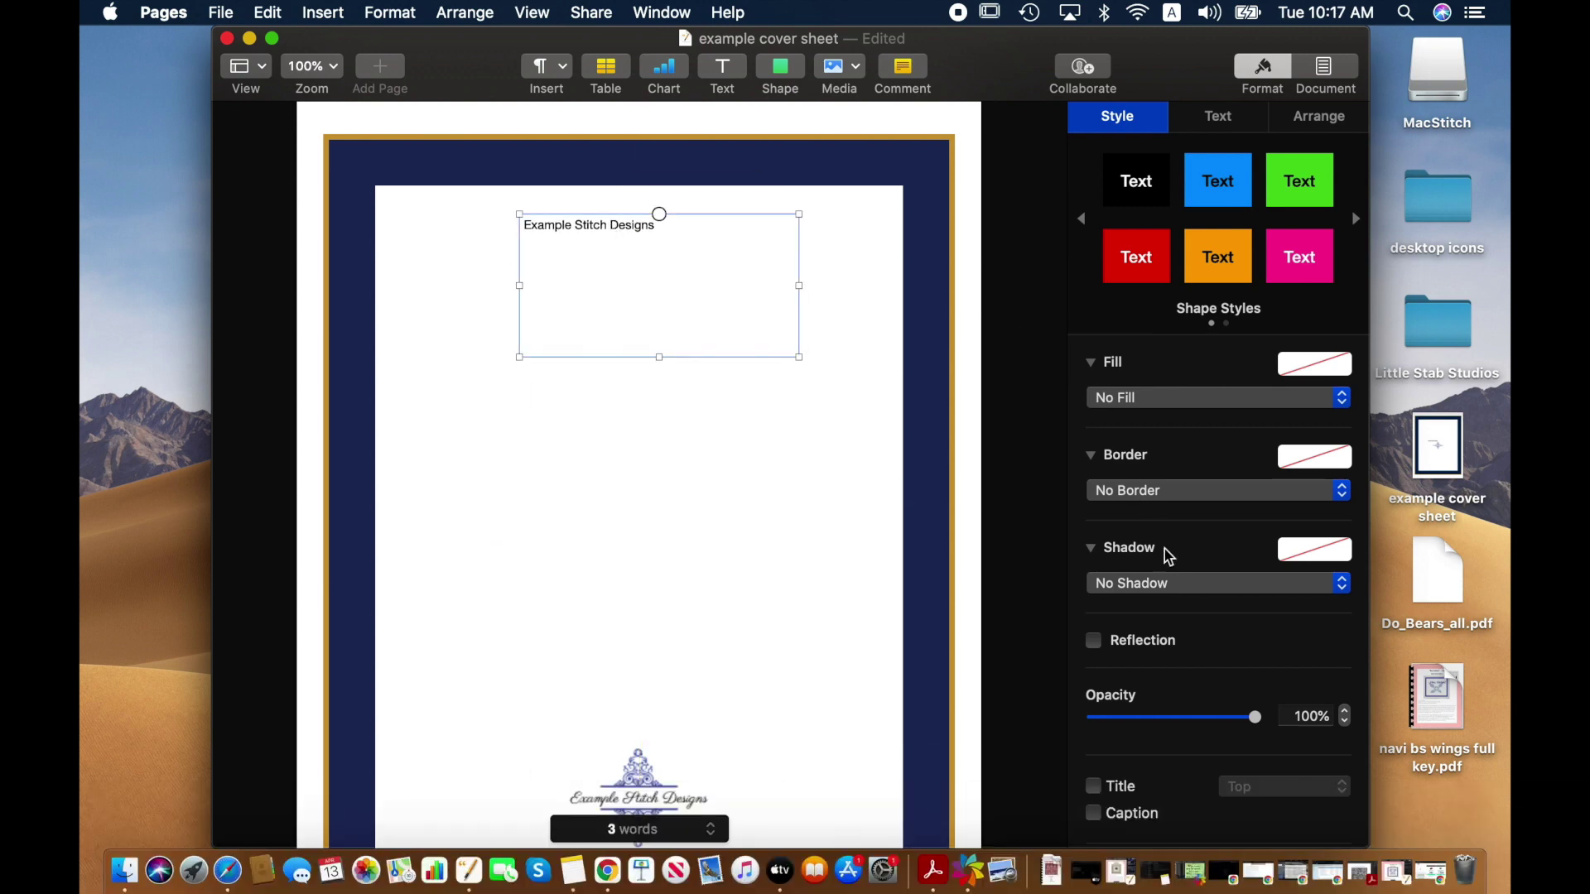
{"action": "left_click", "coordinate": [1220, 115]}
{"action": "left_click", "coordinate": [1184, 544]}
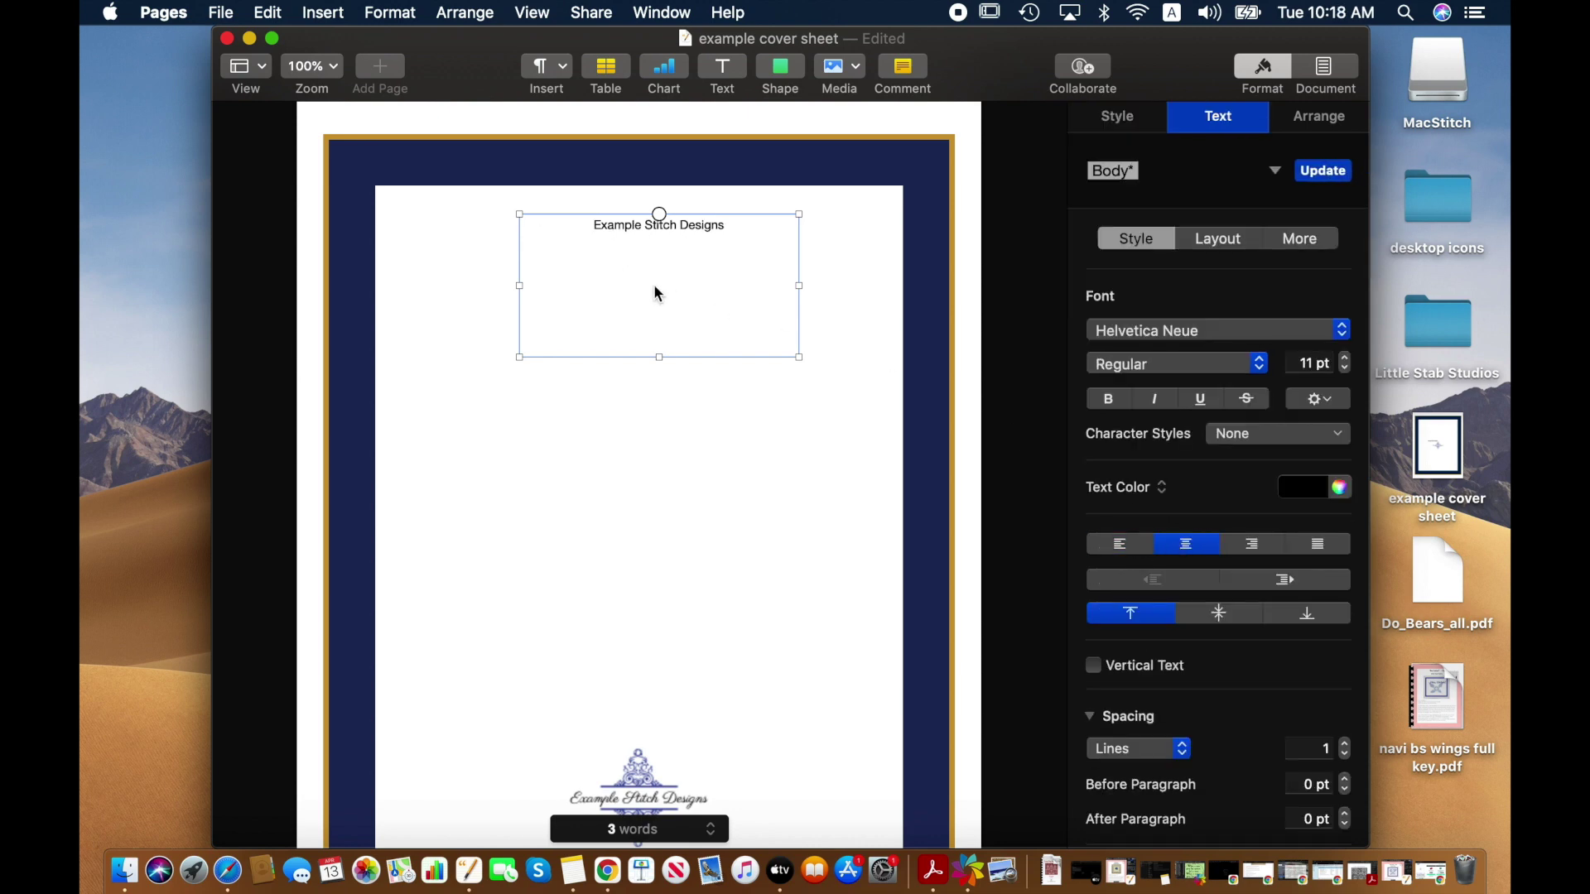
- Increase the font size of the whole "Example Stitch Designs" text to 26 pt
{"action": "double_click", "coordinate": [702, 240]}
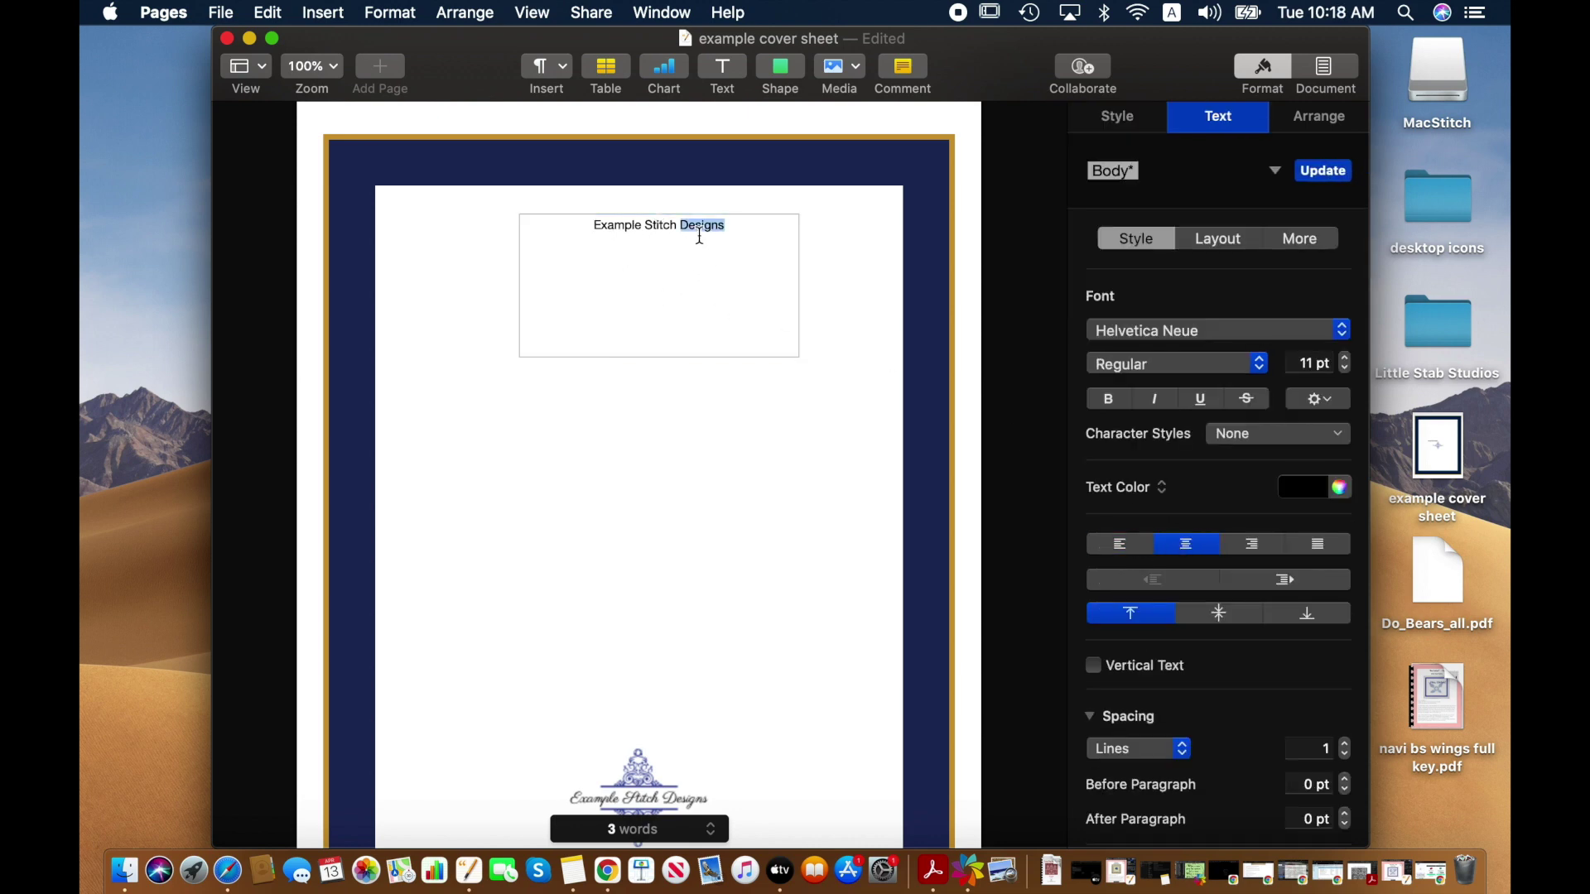
{"action": "left_click_drag", "start_coordinate": [726, 225], "coordinate": [579, 219]}
{"action": "left_click", "coordinate": [1347, 359]}
{"action": "left_click", "coordinate": [1347, 358]}
{"action": "left_click", "coordinate": [1346, 359]}
{"action": "left_click", "coordinate": [1346, 358]}
{"action": "left_click", "coordinate": [1346, 359]}
{"action": "left_click", "coordinate": [1347, 358]}
{"action": "left_click", "coordinate": [1346, 358]}
{"action": "left_click", "coordinate": [1347, 358]}
{"action": "left_click", "coordinate": [1347, 358]}
{"action": "left_click", "coordinate": [1346, 358]}
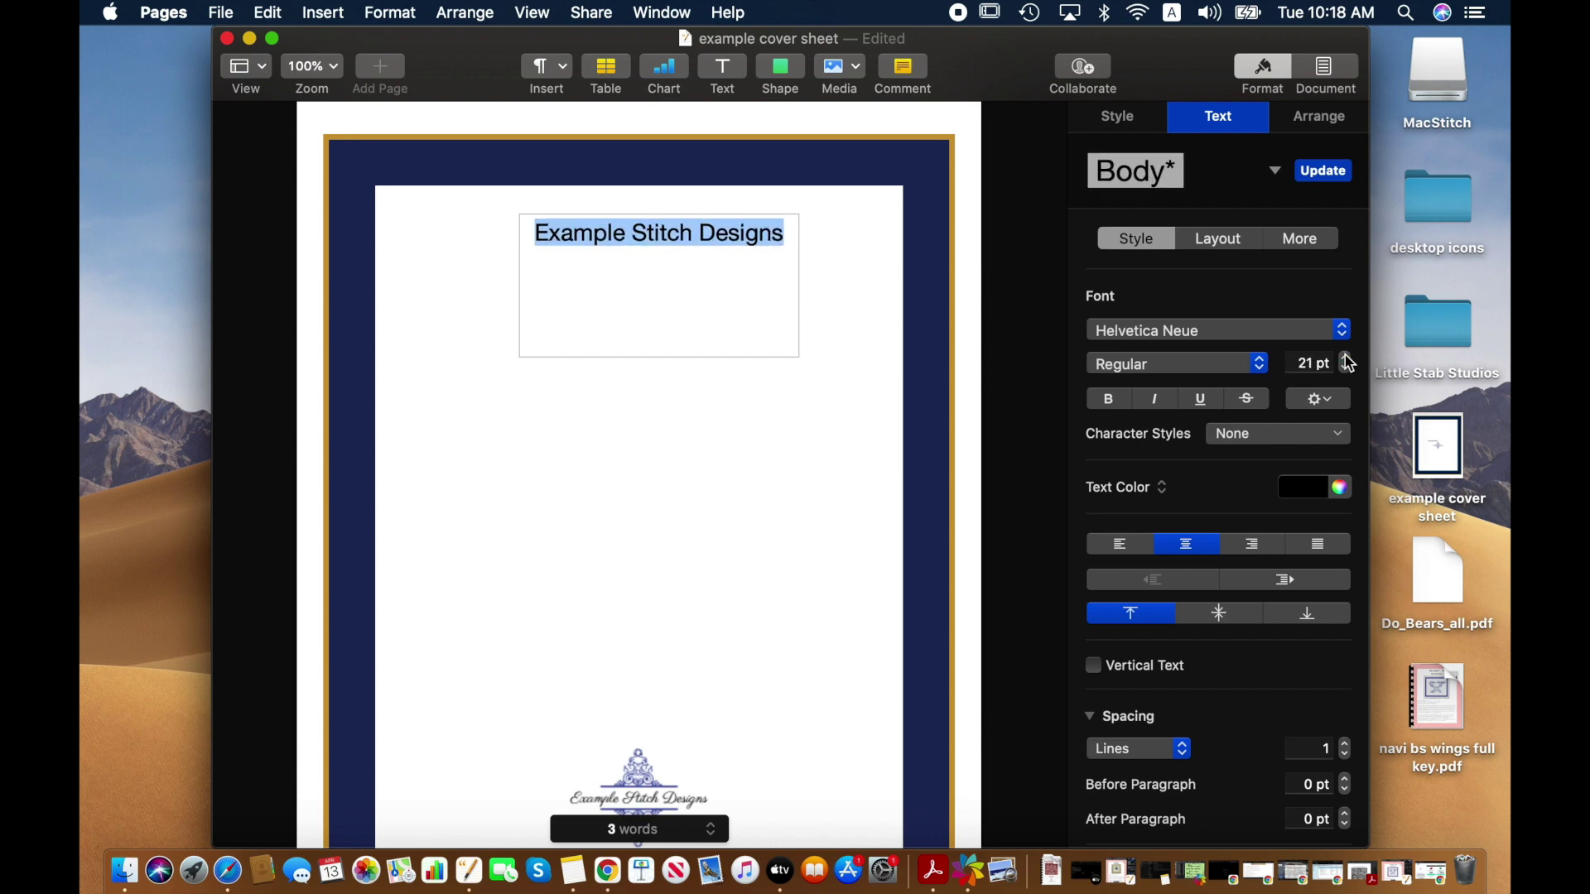
{"action": "left_click", "coordinate": [1346, 359]}
{"action": "left_click", "coordinate": [1347, 358]}
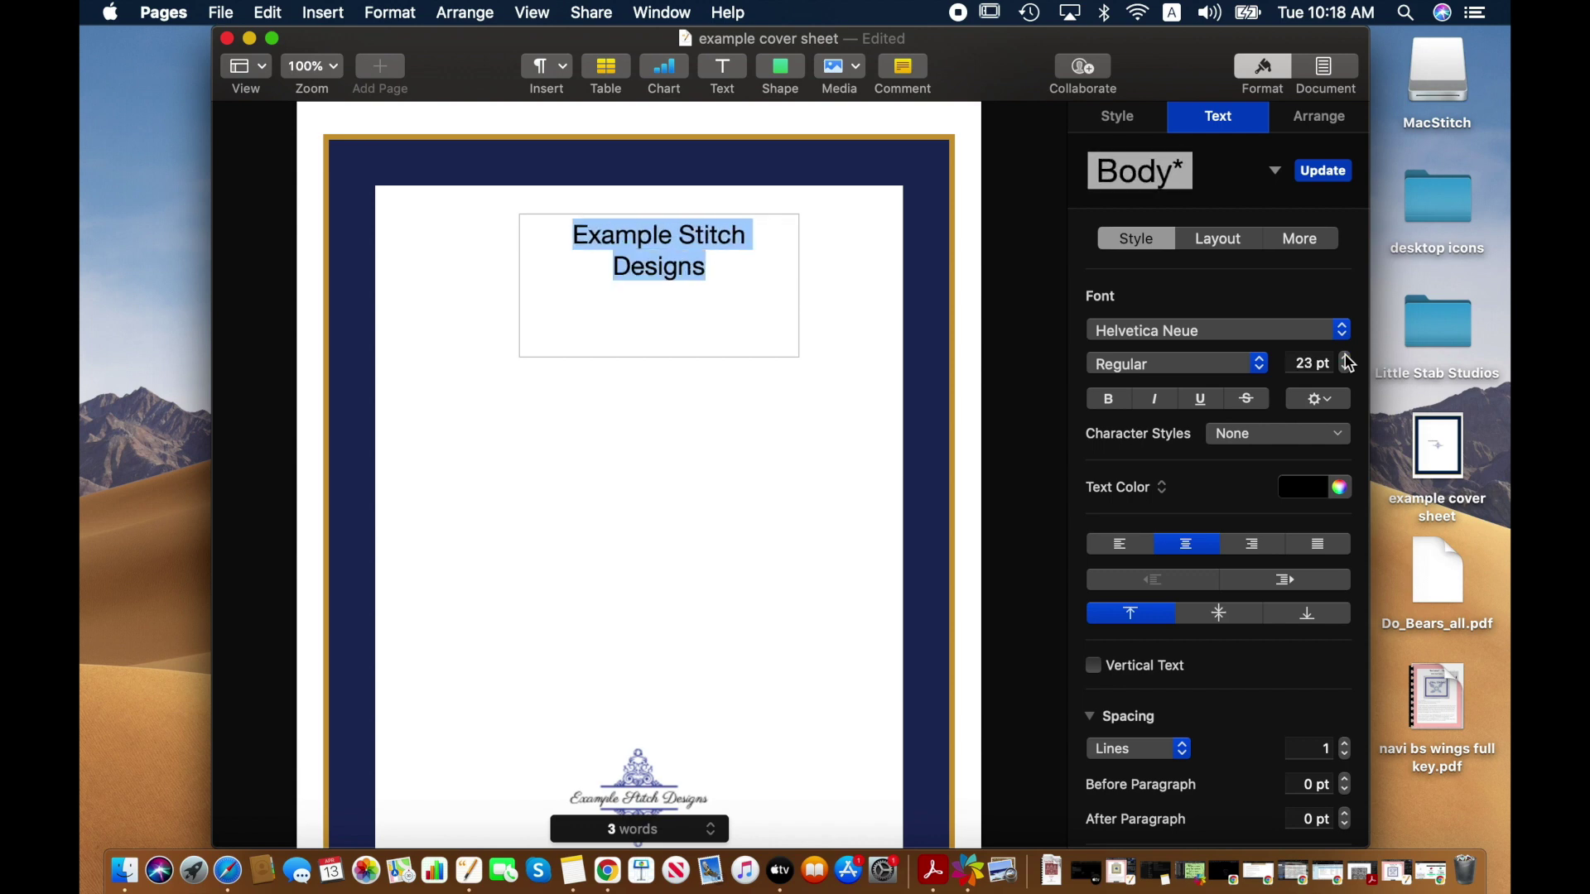
{"action": "left_click", "coordinate": [1346, 359]}
{"action": "left_click", "coordinate": [1347, 359]}
{"action": "left_click", "coordinate": [1346, 358]}
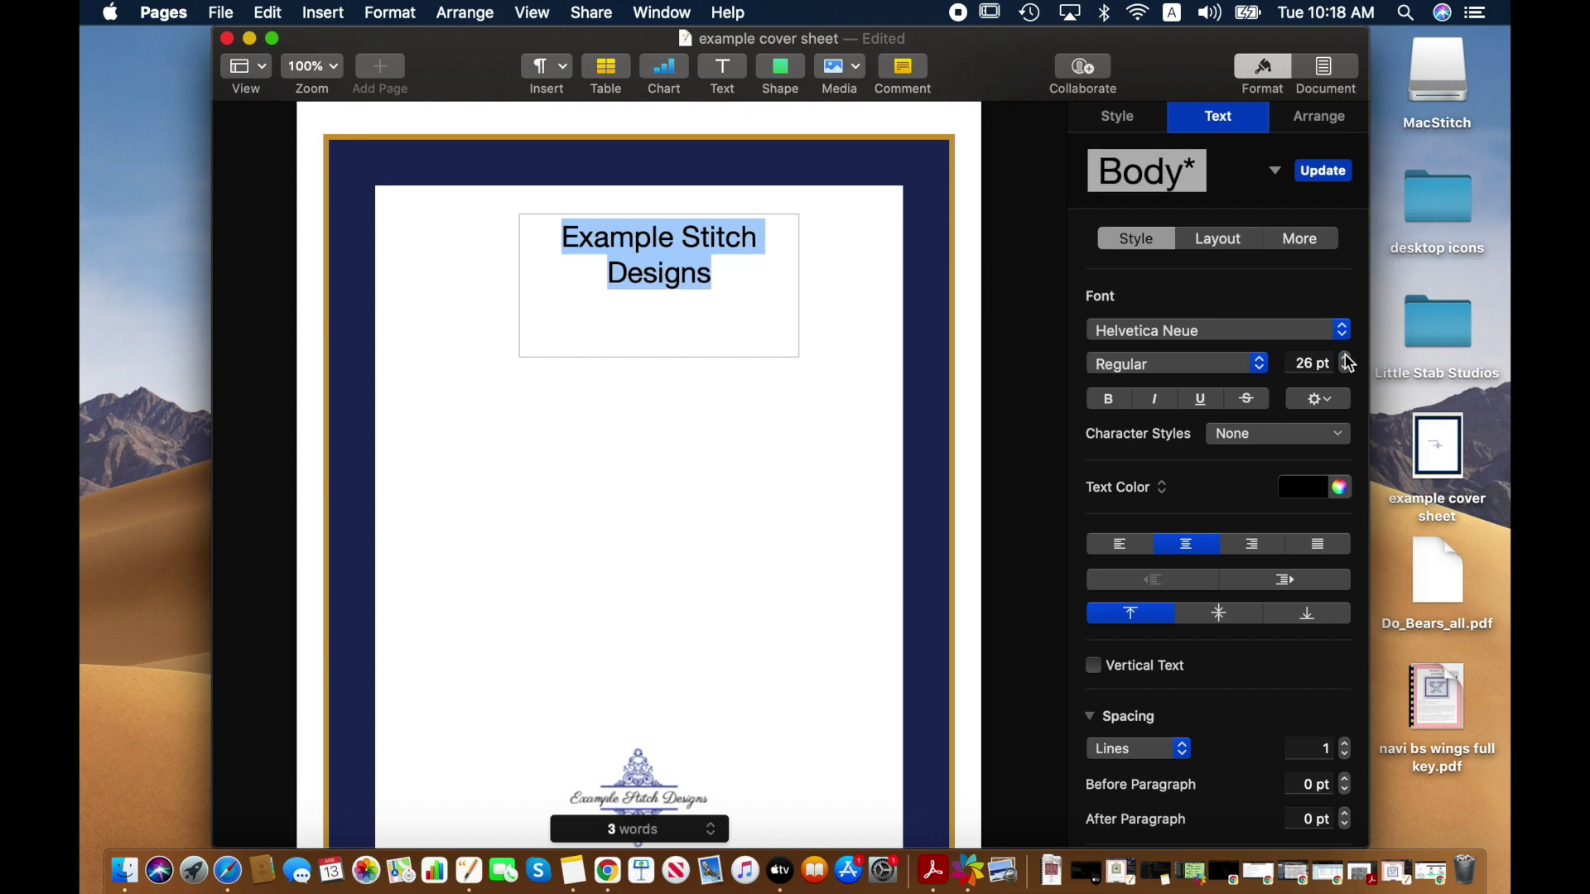
- Try the HenryMorganHand font on the "Example Stitch Designs" text
{"action": "left_click", "coordinate": [1232, 340]}
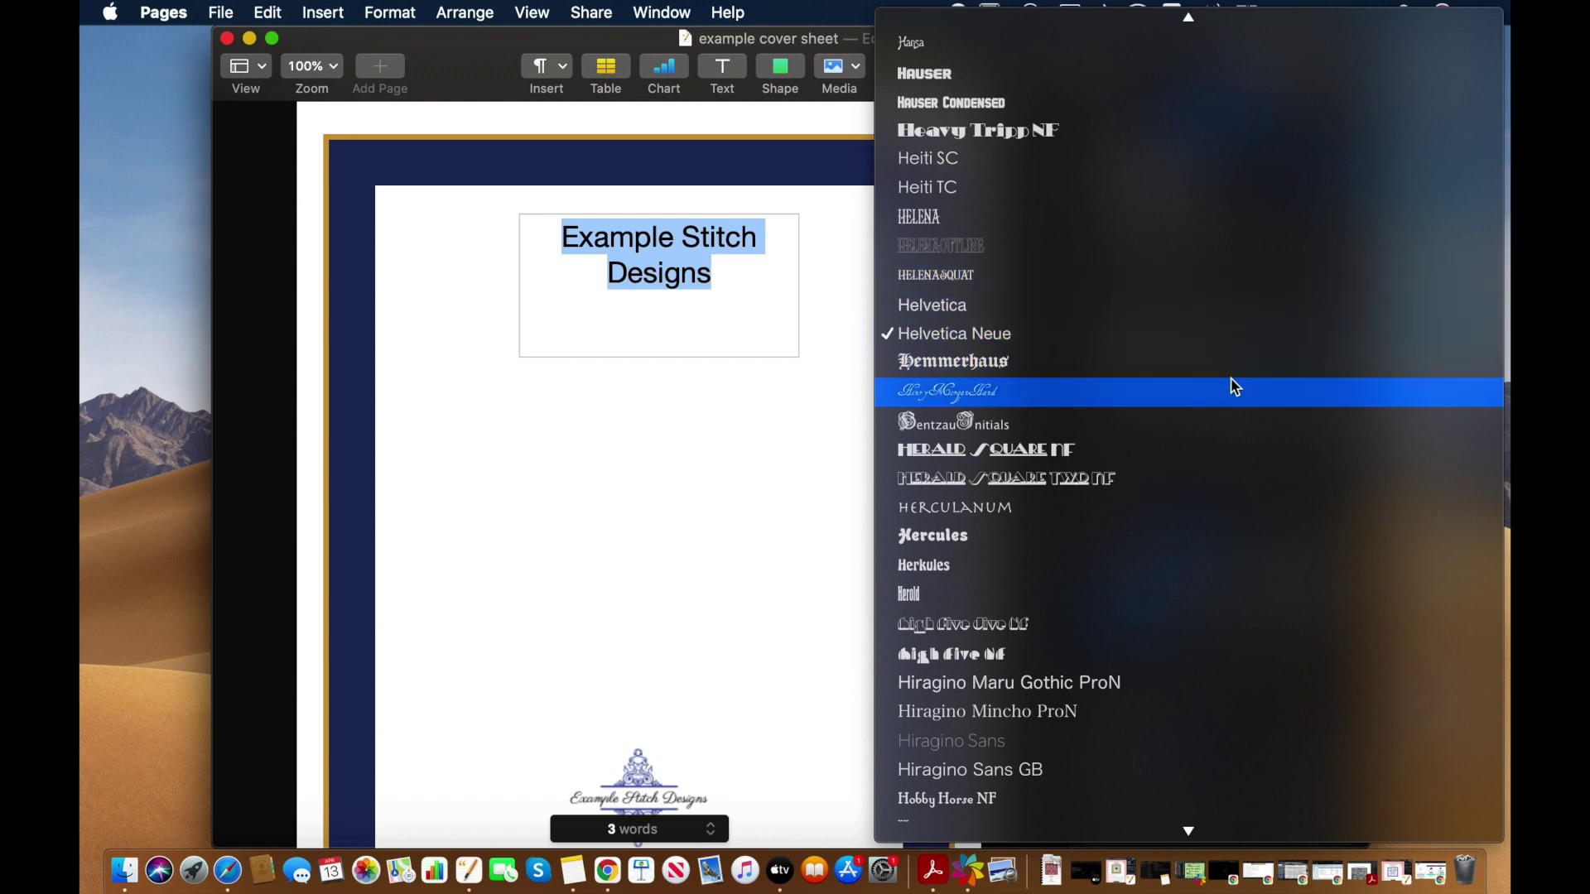
{"action": "scroll", "coordinate": [1233, 386], "scroll_direction": "down", "scroll_amount": 4}
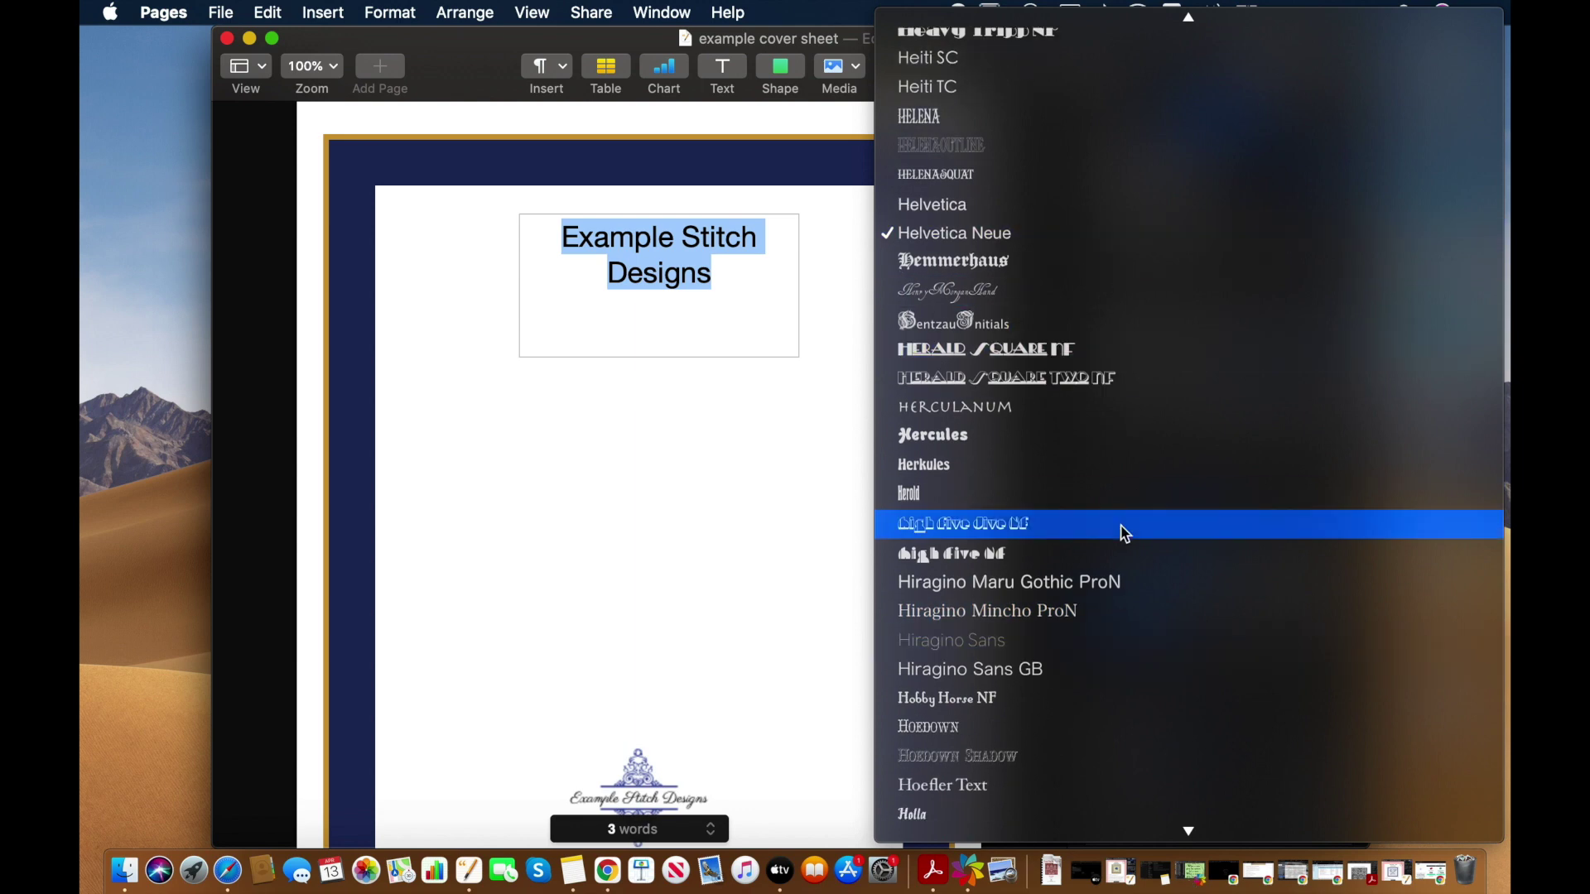
{"action": "scroll", "coordinate": [1124, 532], "scroll_direction": "up", "scroll_amount": 2}
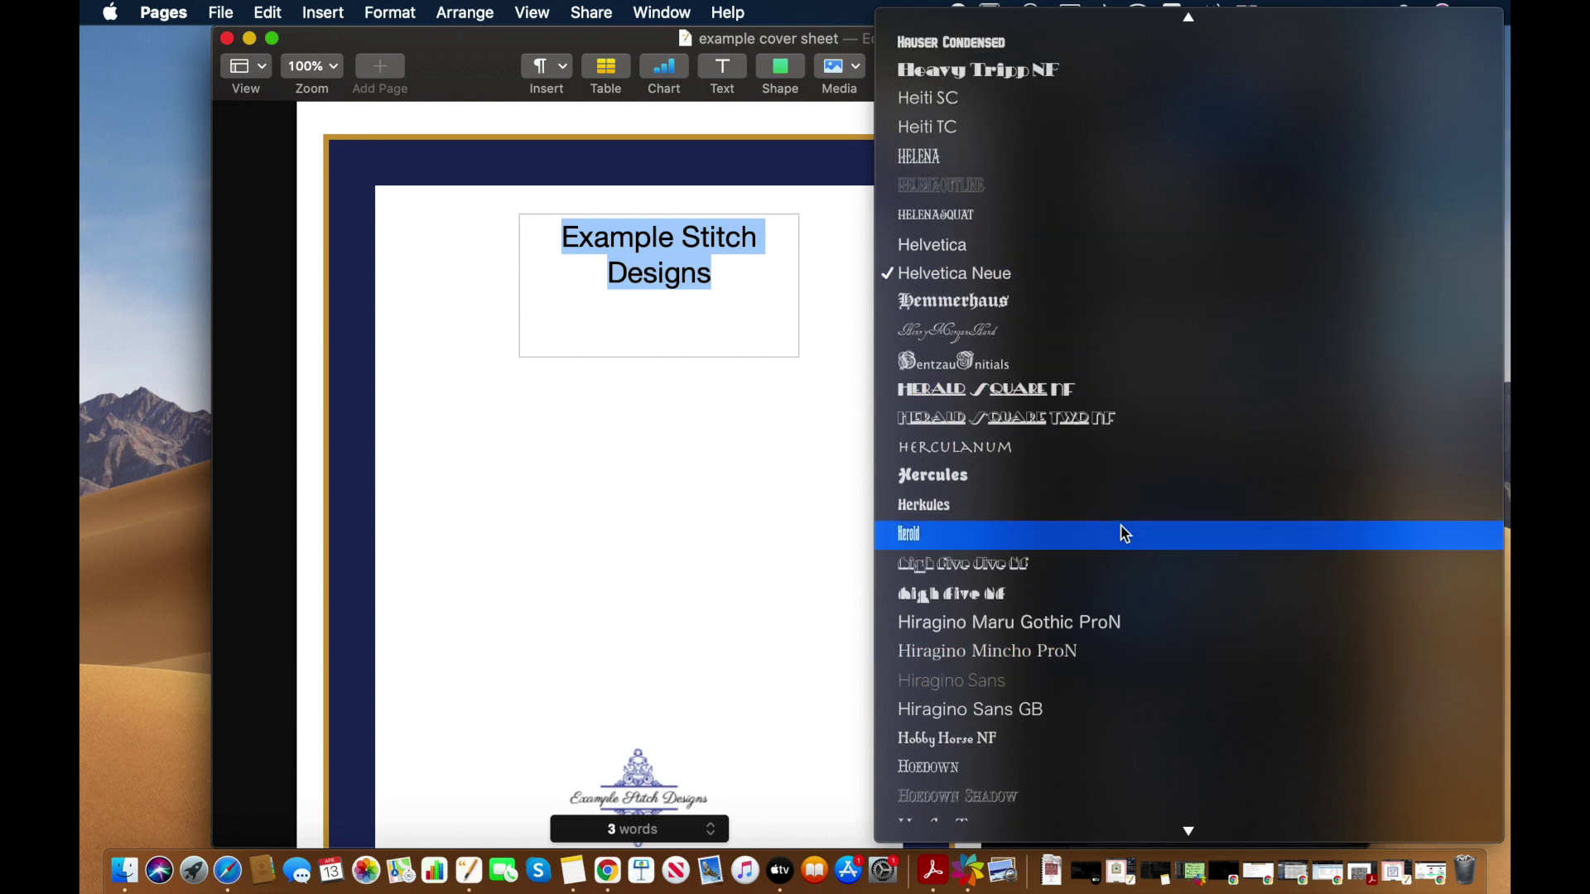
{"action": "left_click", "coordinate": [1046, 334]}
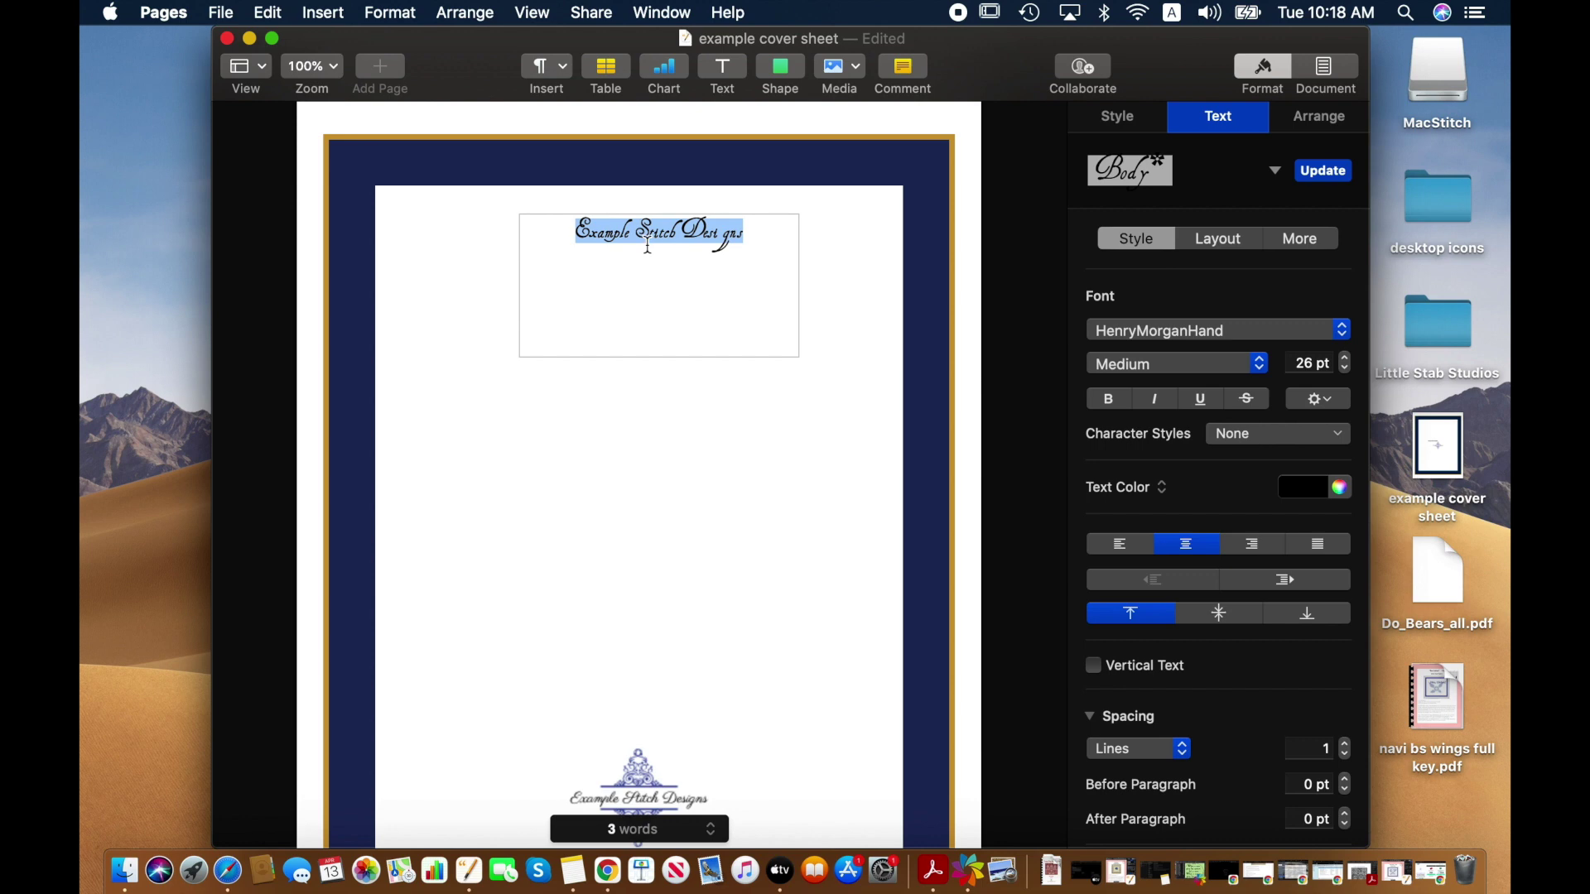
{"action": "left_click", "coordinate": [673, 270]}
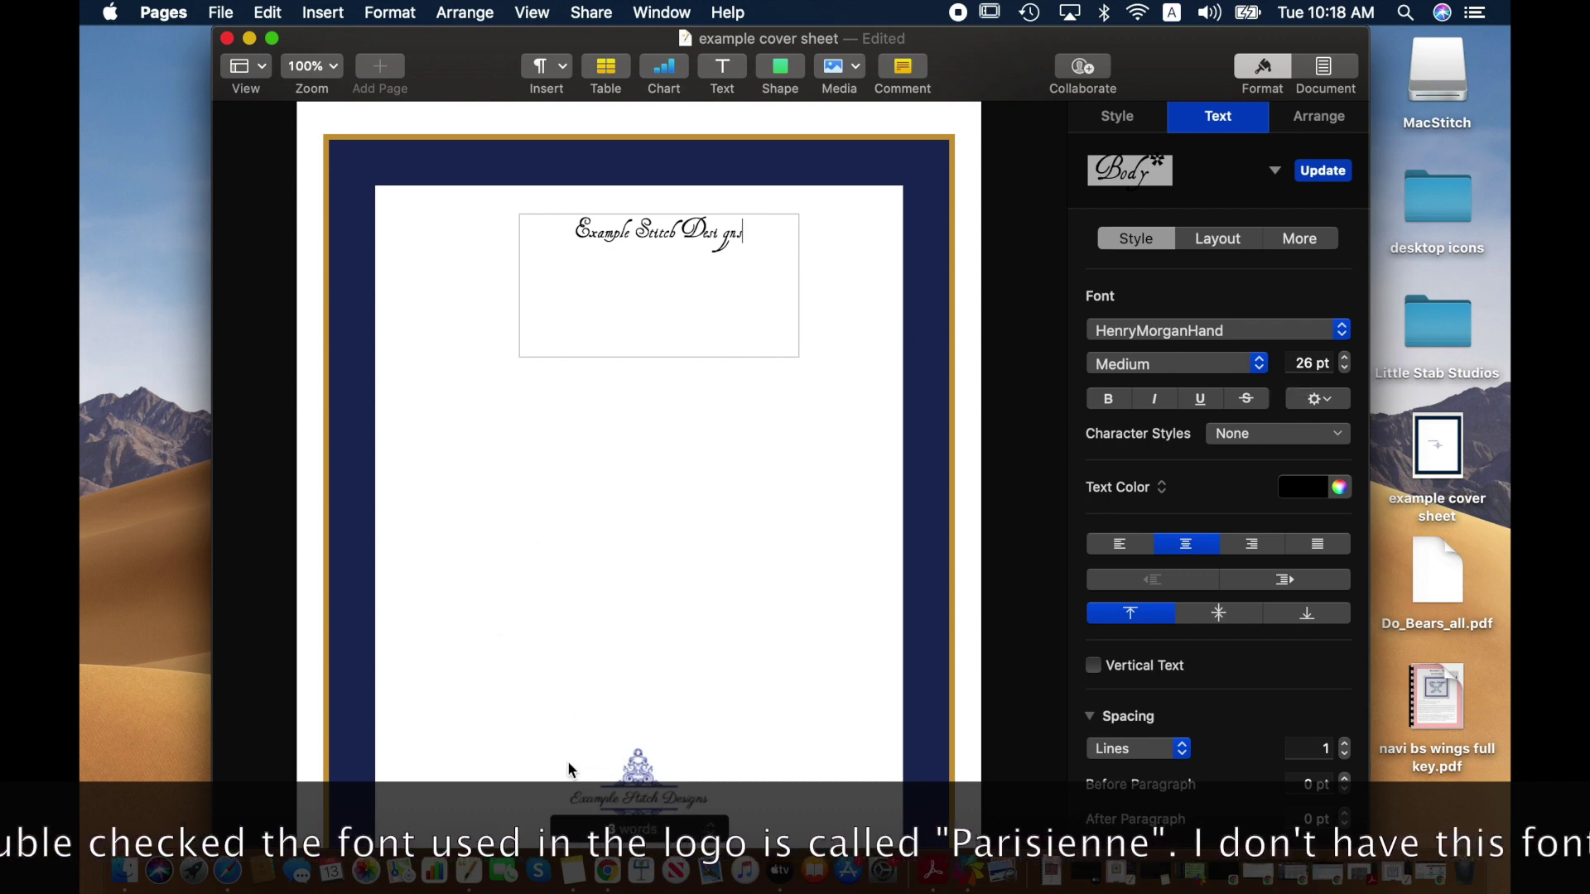
- Apply the Brock Script font to the whole "Example Stitch Designs" text
{"action": "left_click", "coordinate": [1193, 342]}
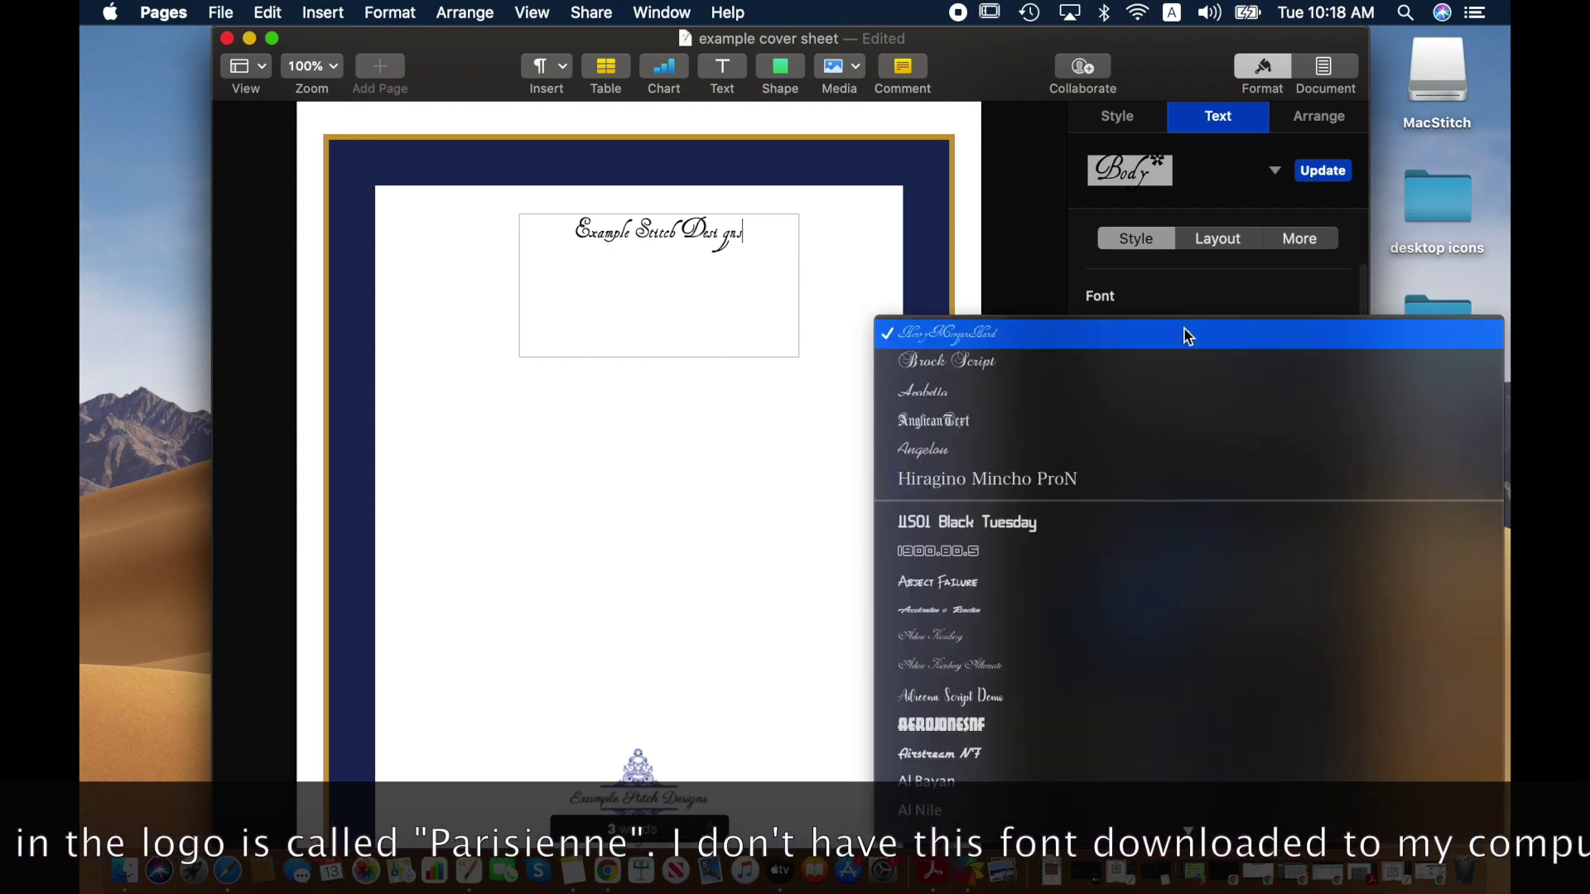
{"action": "left_click", "coordinate": [1096, 369]}
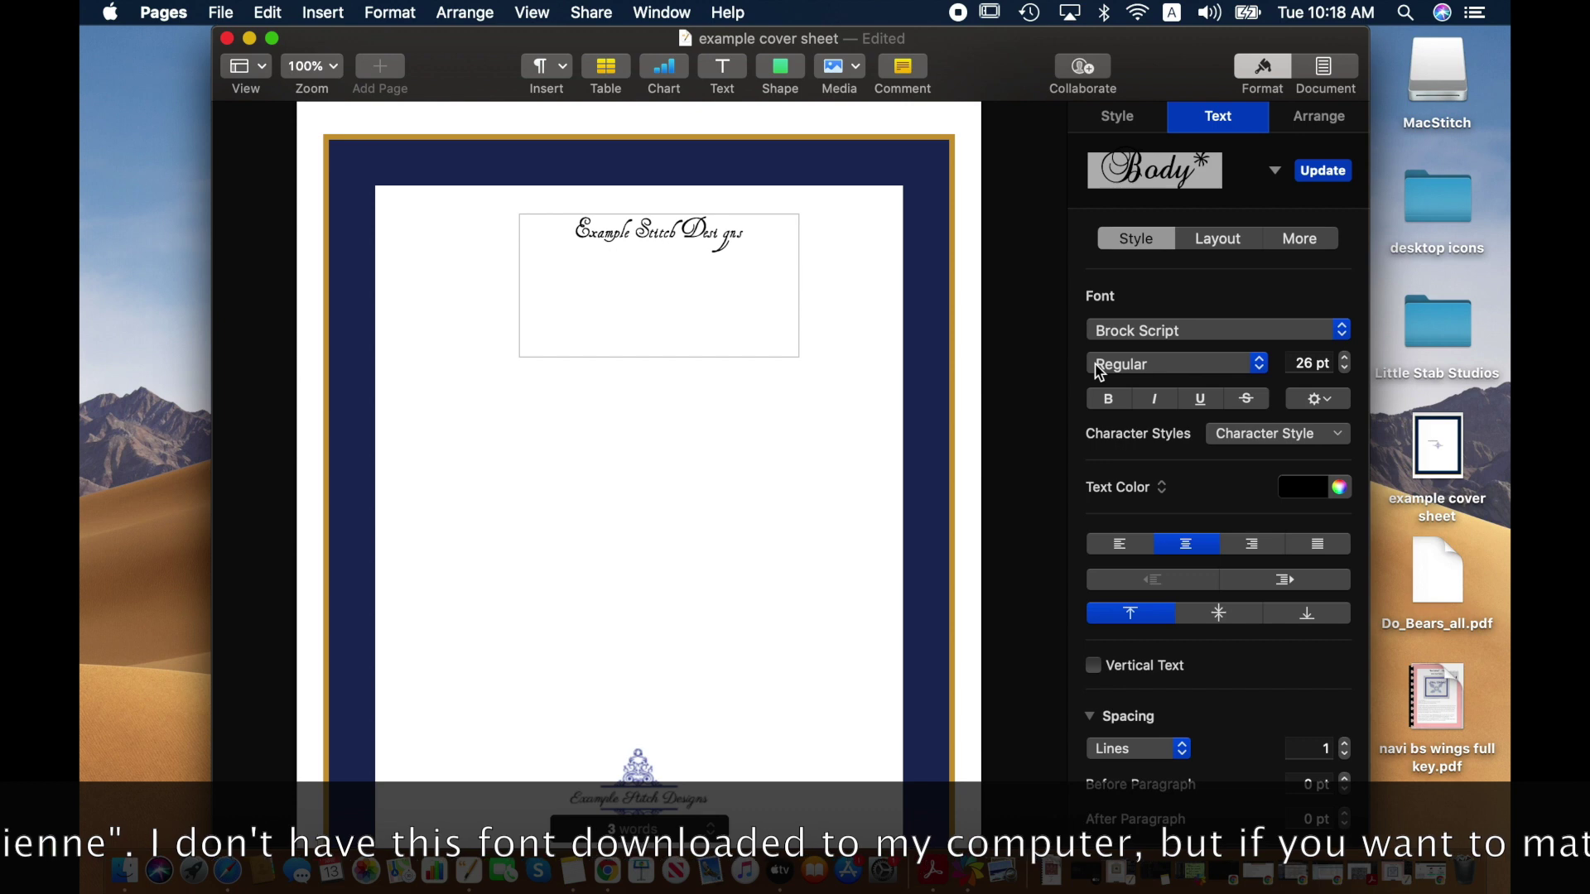
{"action": "left_click_drag", "start_coordinate": [745, 230], "coordinate": [565, 198]}
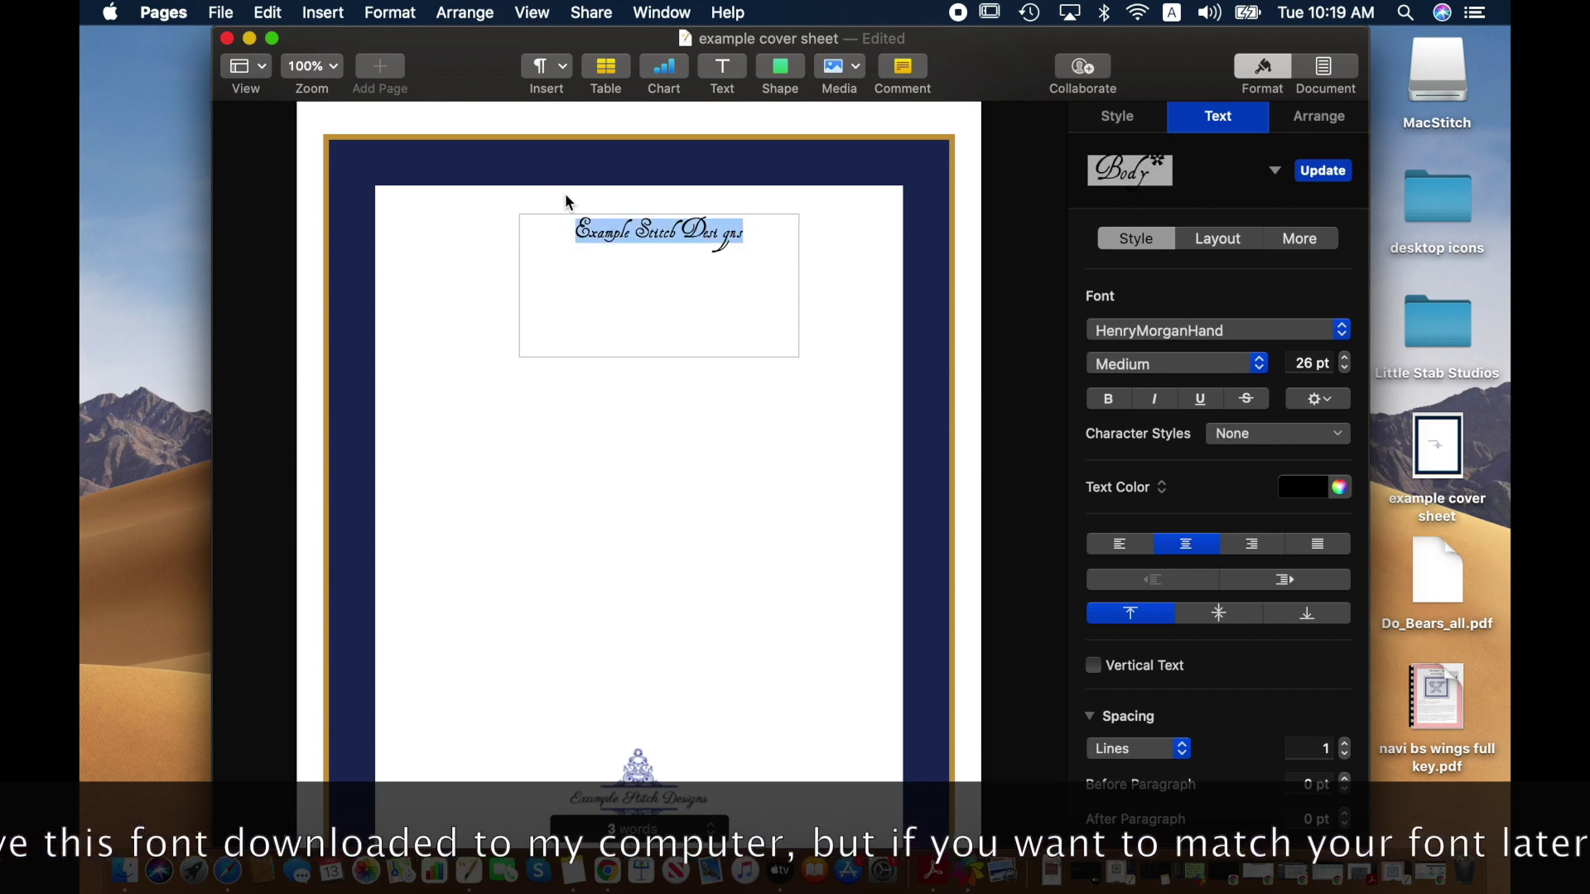
{"action": "left_click", "coordinate": [1184, 328]}
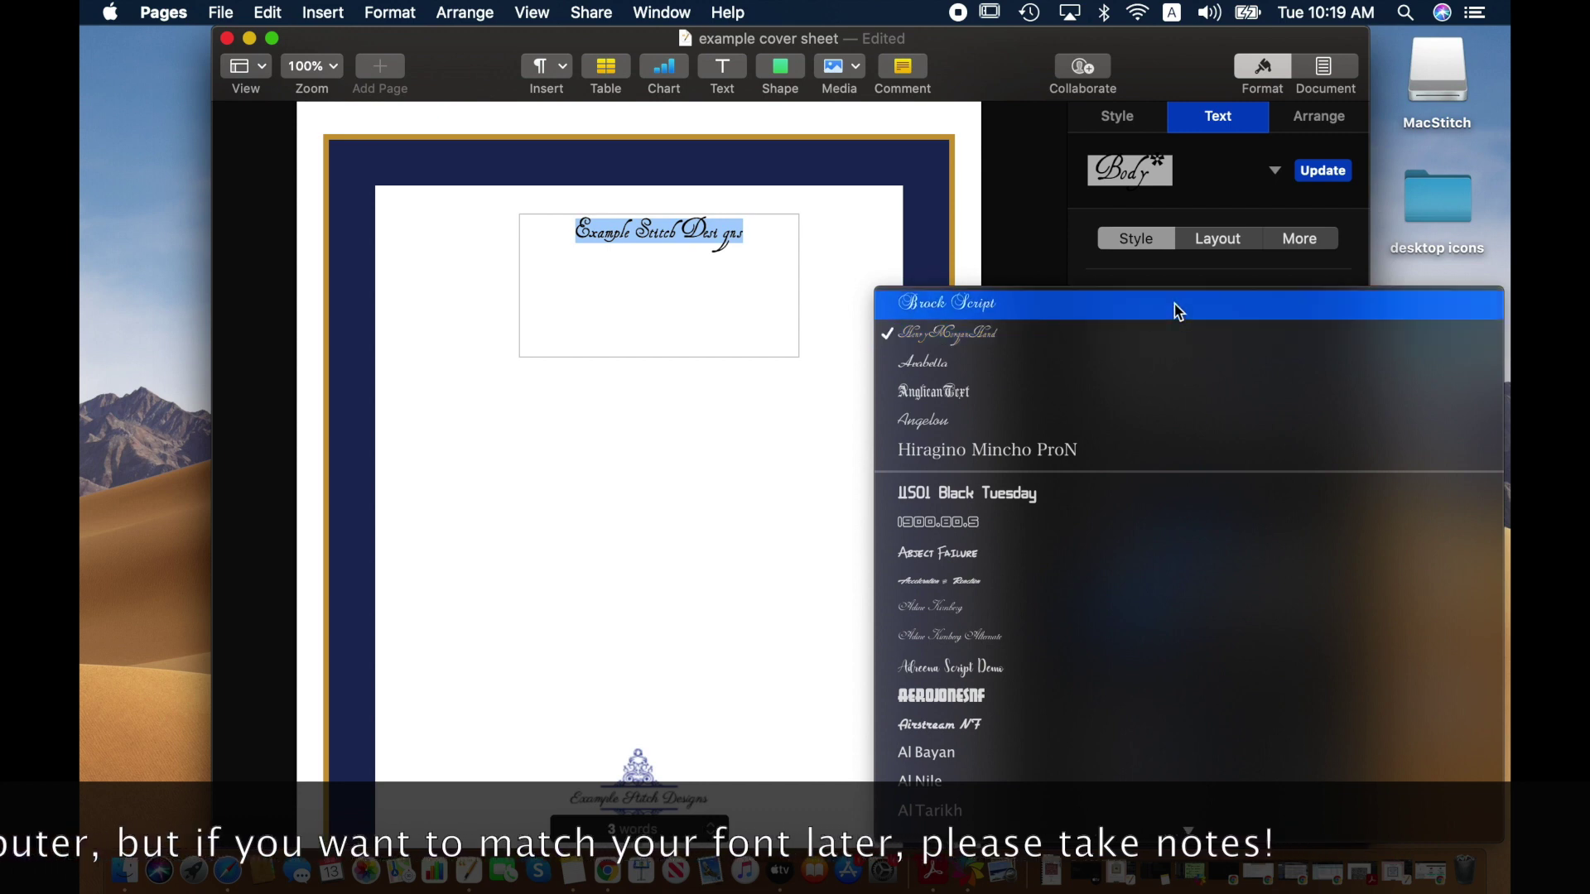
{"action": "left_click", "coordinate": [1179, 312]}
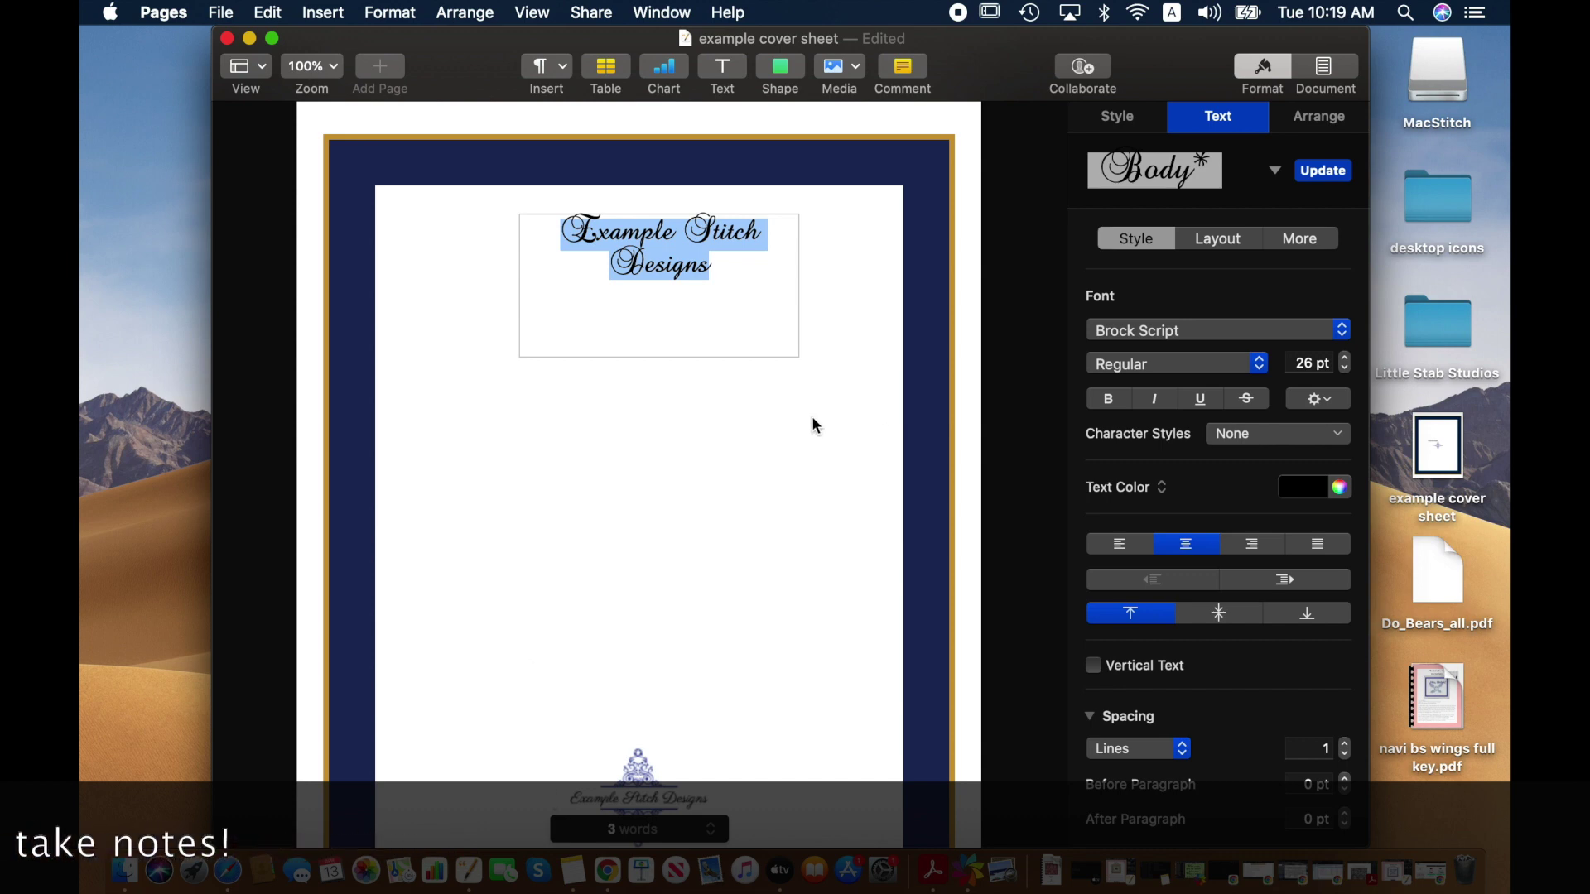
- Change the font of the "Example Stitch Designs" text to Adine Kirnberg Alternate
{"action": "left_click", "coordinate": [1180, 329]}
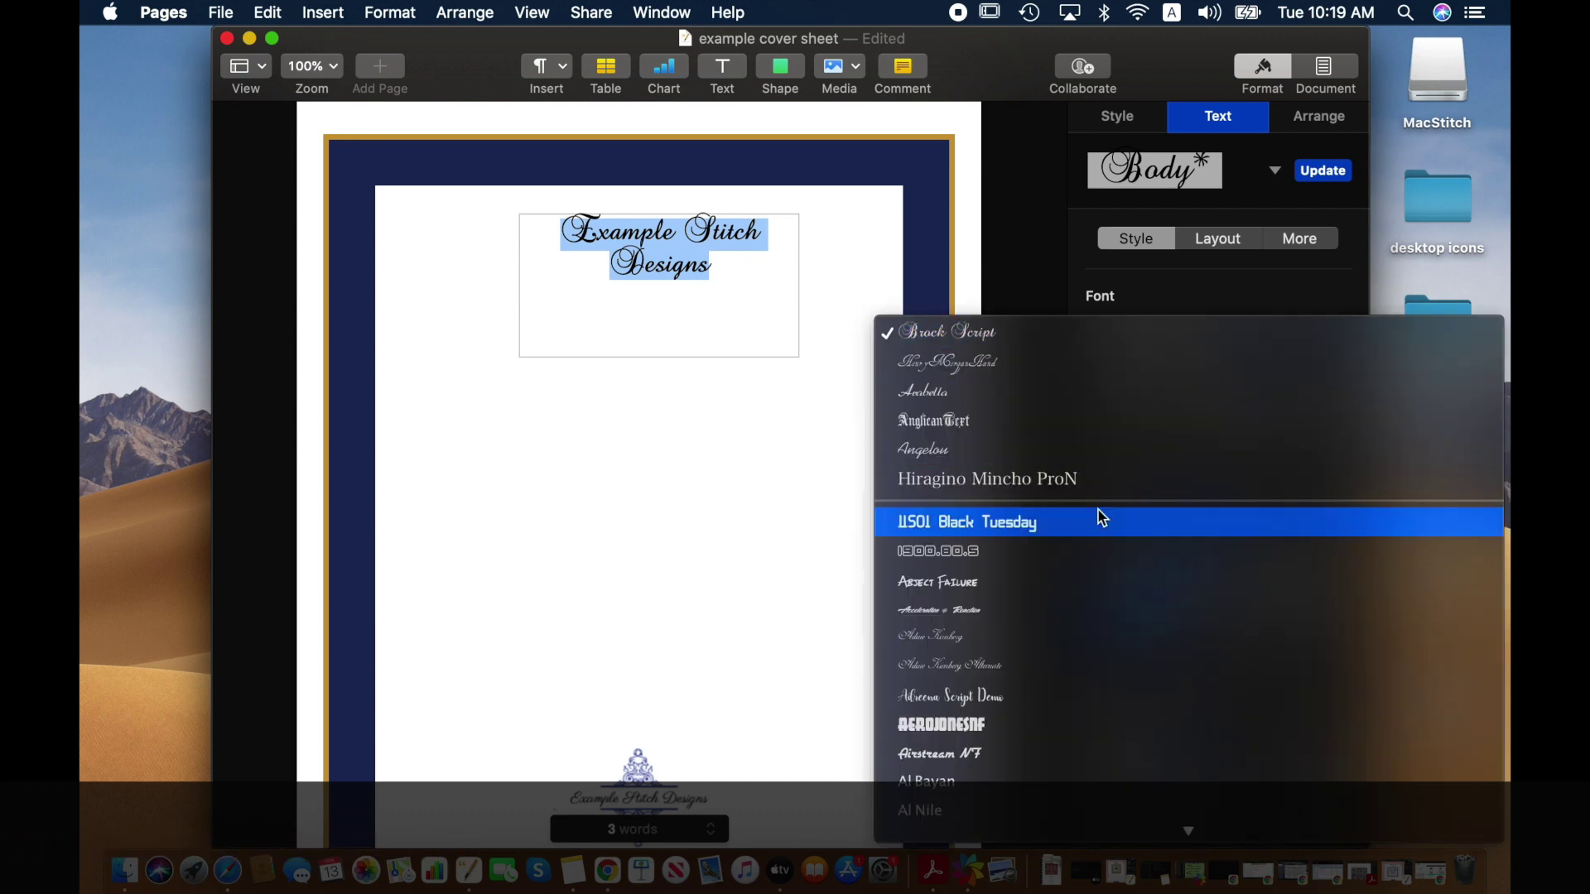
{"action": "scroll", "coordinate": [1102, 517], "scroll_direction": "down", "scroll_amount": 2}
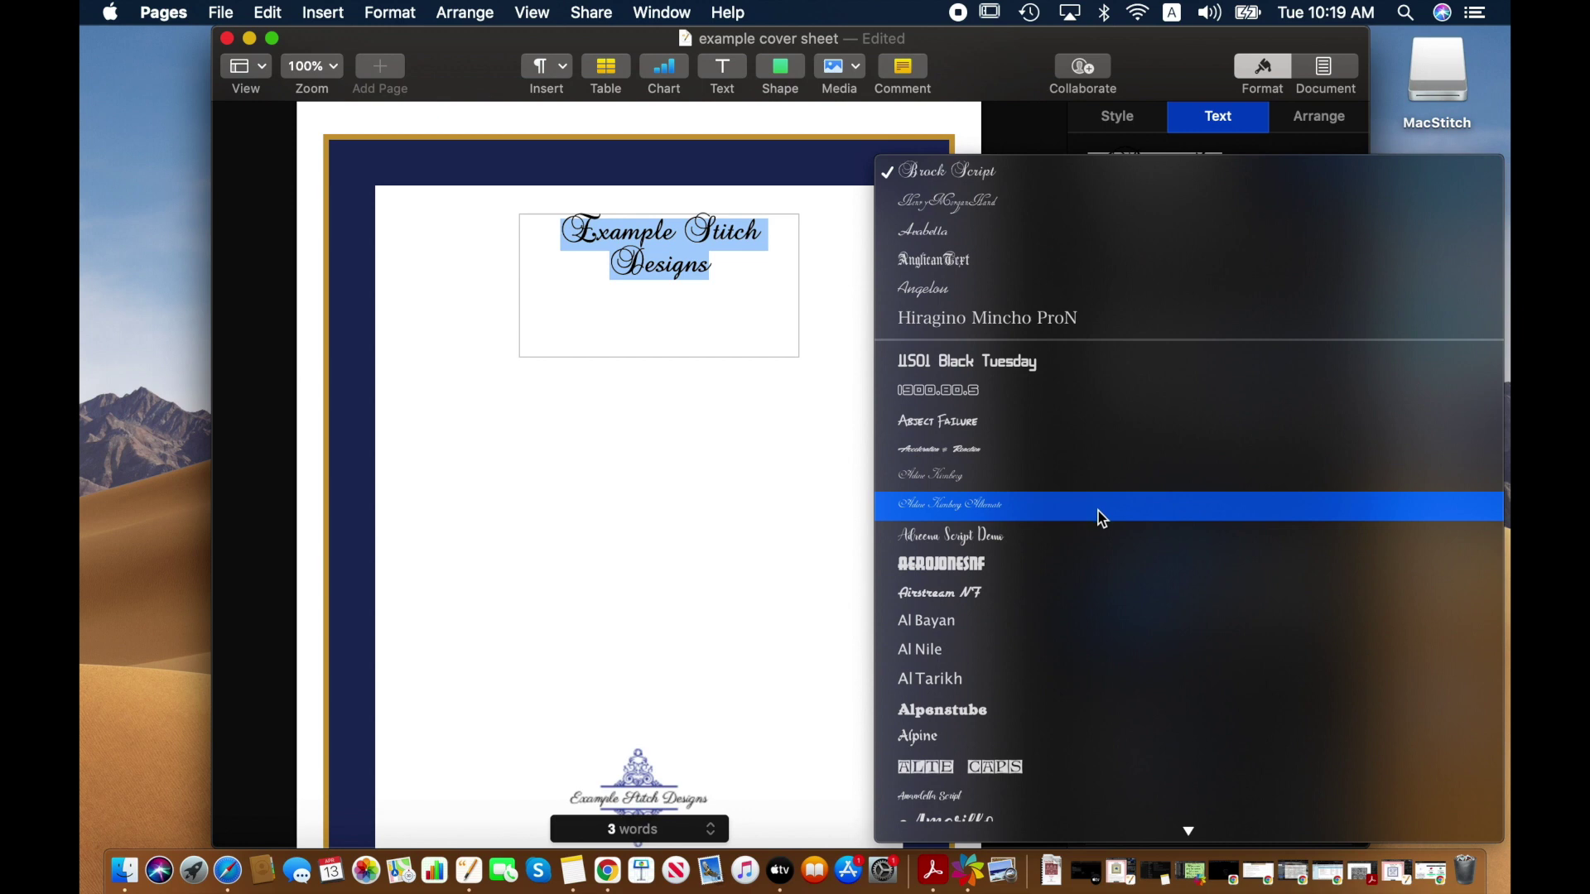
{"action": "left_click", "coordinate": [1069, 504]}
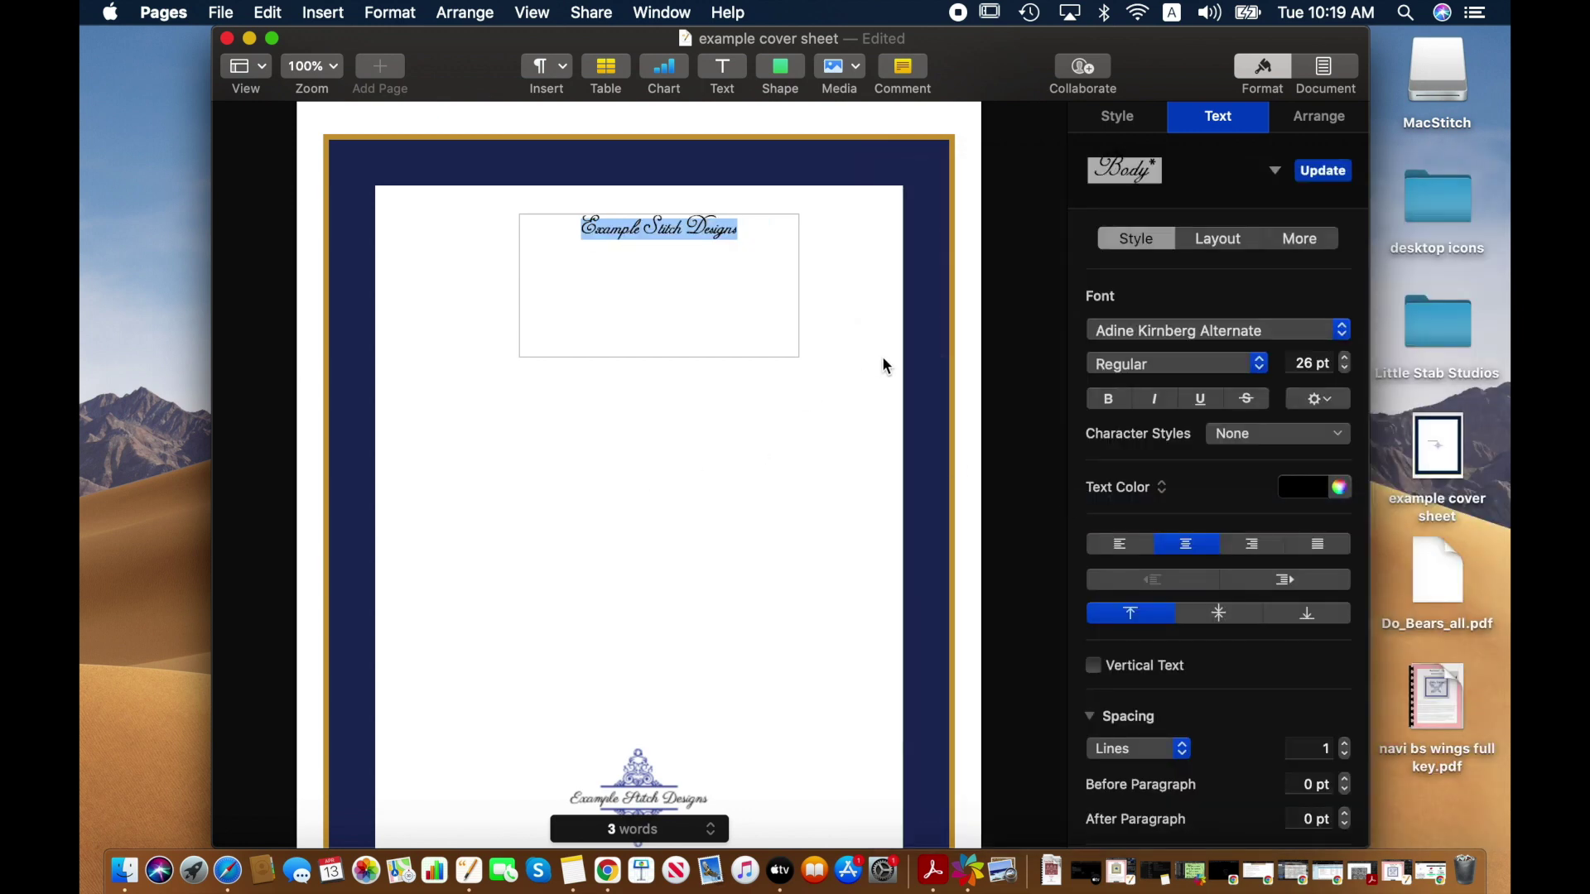
- Increase the font size of the "Example Stitch Designs" text to 38 pt
{"action": "left_click", "coordinate": [1345, 359]}
{"action": "left_click", "coordinate": [1345, 358]}
{"action": "left_click", "coordinate": [1345, 359]}
{"action": "left_click", "coordinate": [1346, 359]}
{"action": "left_click", "coordinate": [1345, 359]}
{"action": "left_click", "coordinate": [1345, 359]}
{"action": "left_click", "coordinate": [1346, 359]}
{"action": "left_click", "coordinate": [1346, 360]}
{"action": "left_click", "coordinate": [1345, 359]}
{"action": "left_click", "coordinate": [1345, 359]}
{"action": "left_click", "coordinate": [1345, 359]}
{"action": "left_click", "coordinate": [1346, 360]}
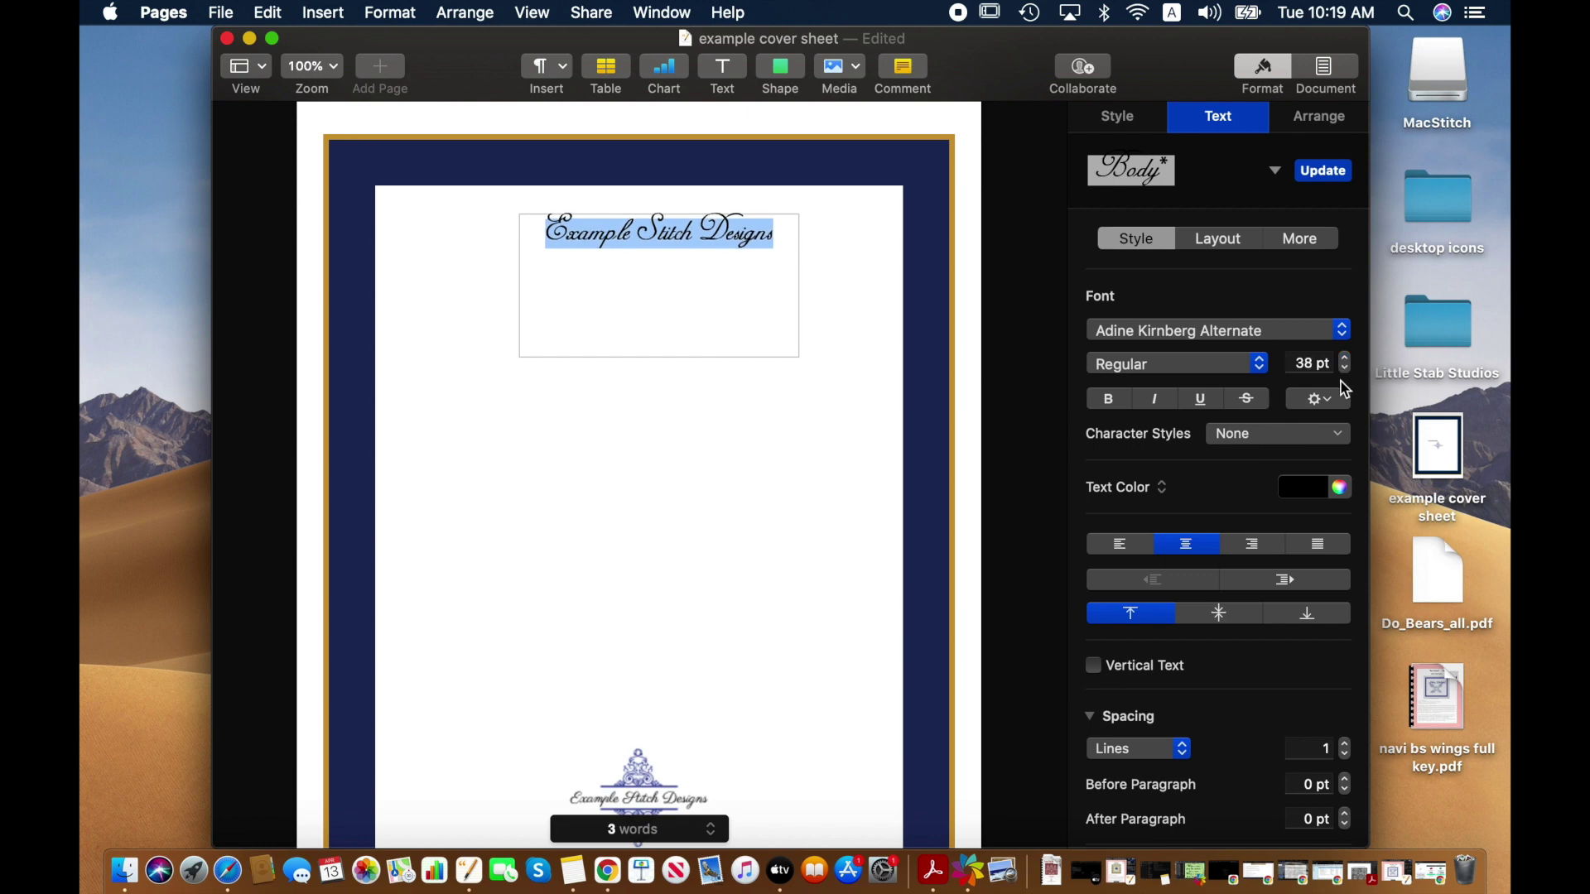
{"action": "left_click", "coordinate": [703, 369]}
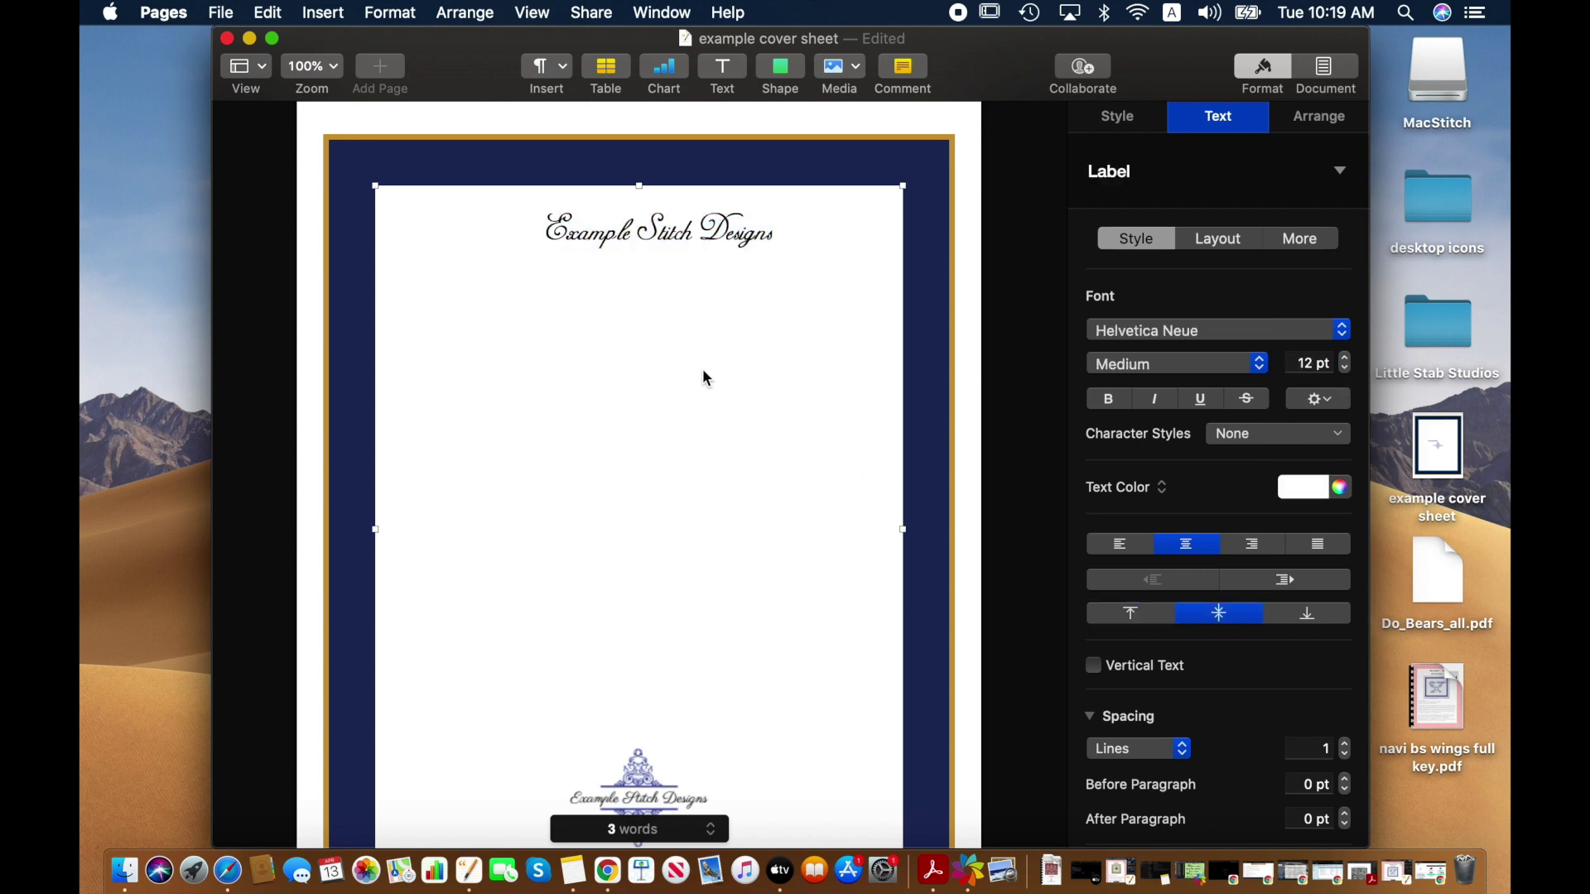
- Center the "Example Stitch Designs" text box horizontally on the white panel and shorten its height to fit the text
{"action": "left_click", "coordinate": [605, 240]}
{"action": "left_click_drag", "start_coordinate": [604, 239], "coordinate": [583, 235]}
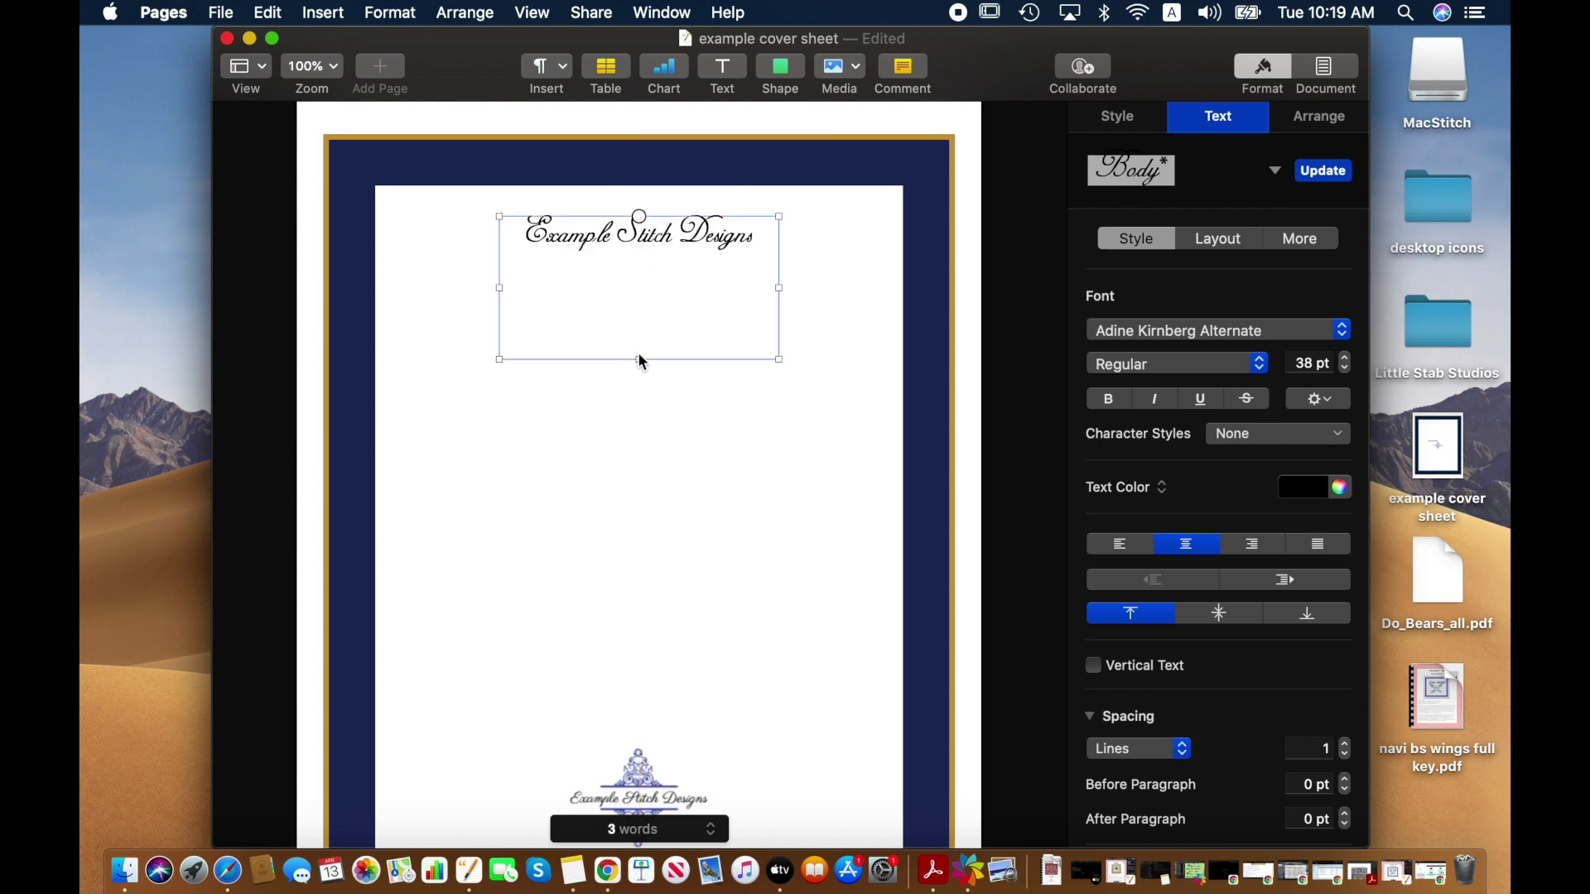
{"action": "left_click_drag", "start_coordinate": [639, 360], "coordinate": [633, 265]}
{"action": "left_click", "coordinate": [658, 324]}
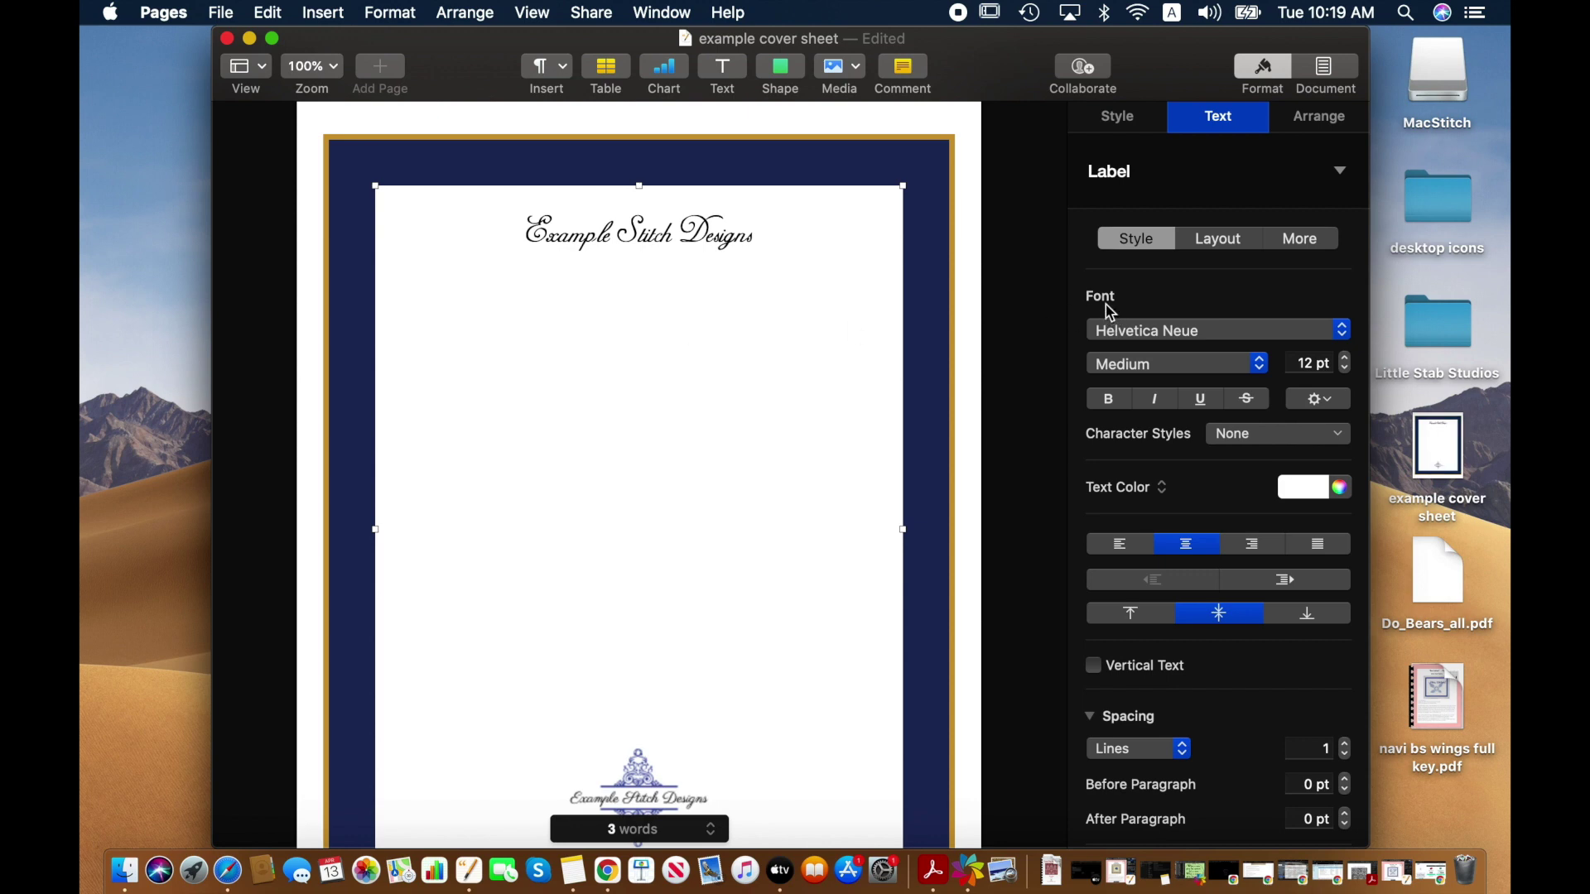
- Insert a new text box in the white panel below the company name
{"action": "left_click", "coordinate": [724, 73]}
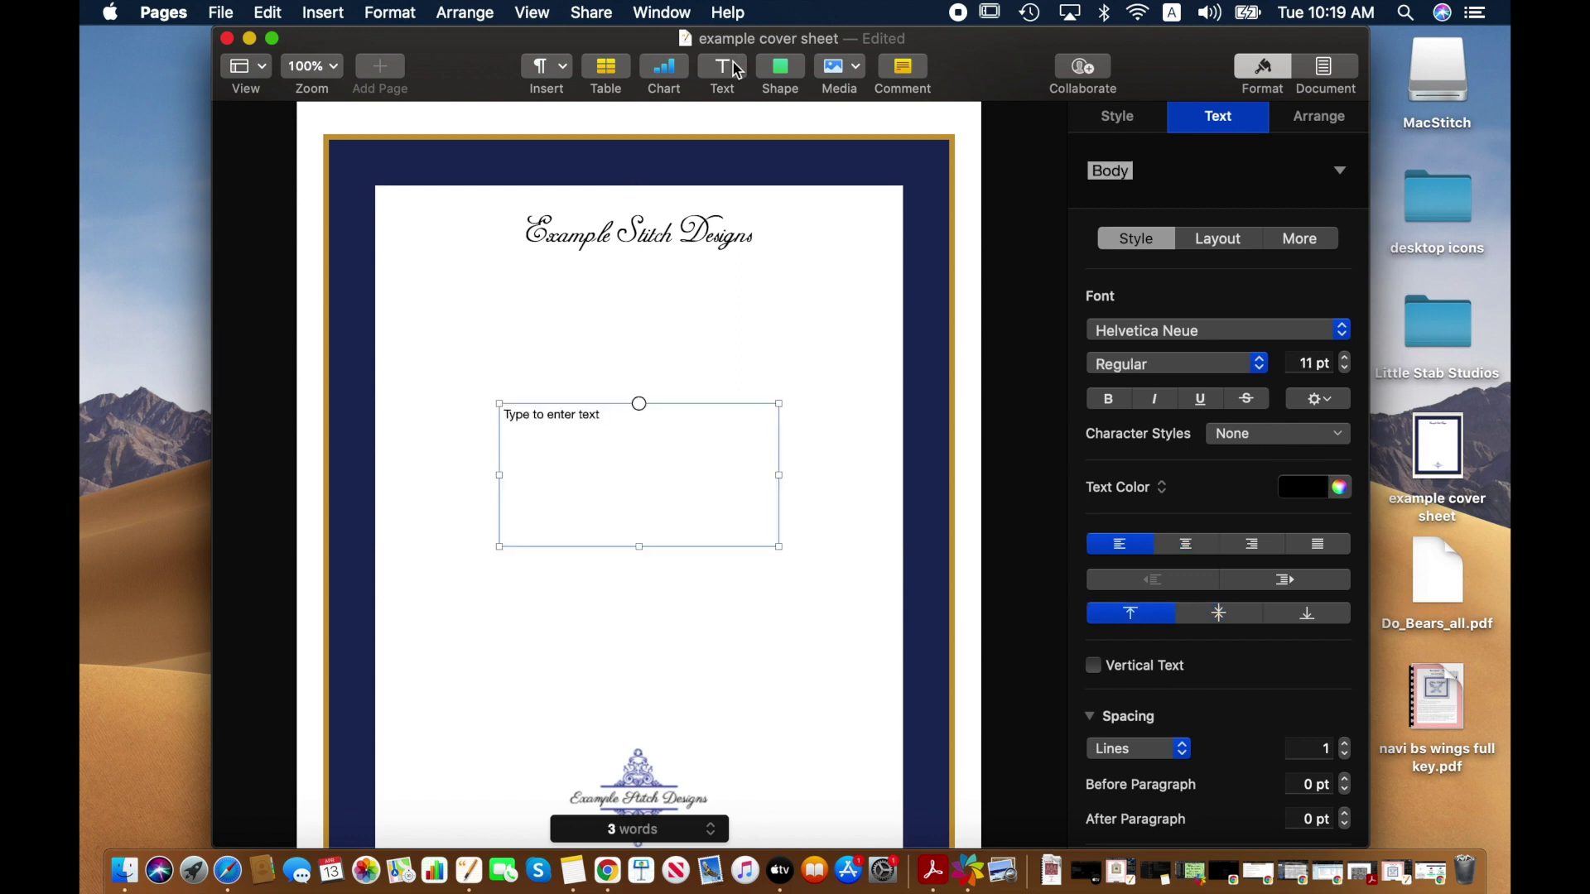
{"action": "left_click", "coordinate": [660, 418]}
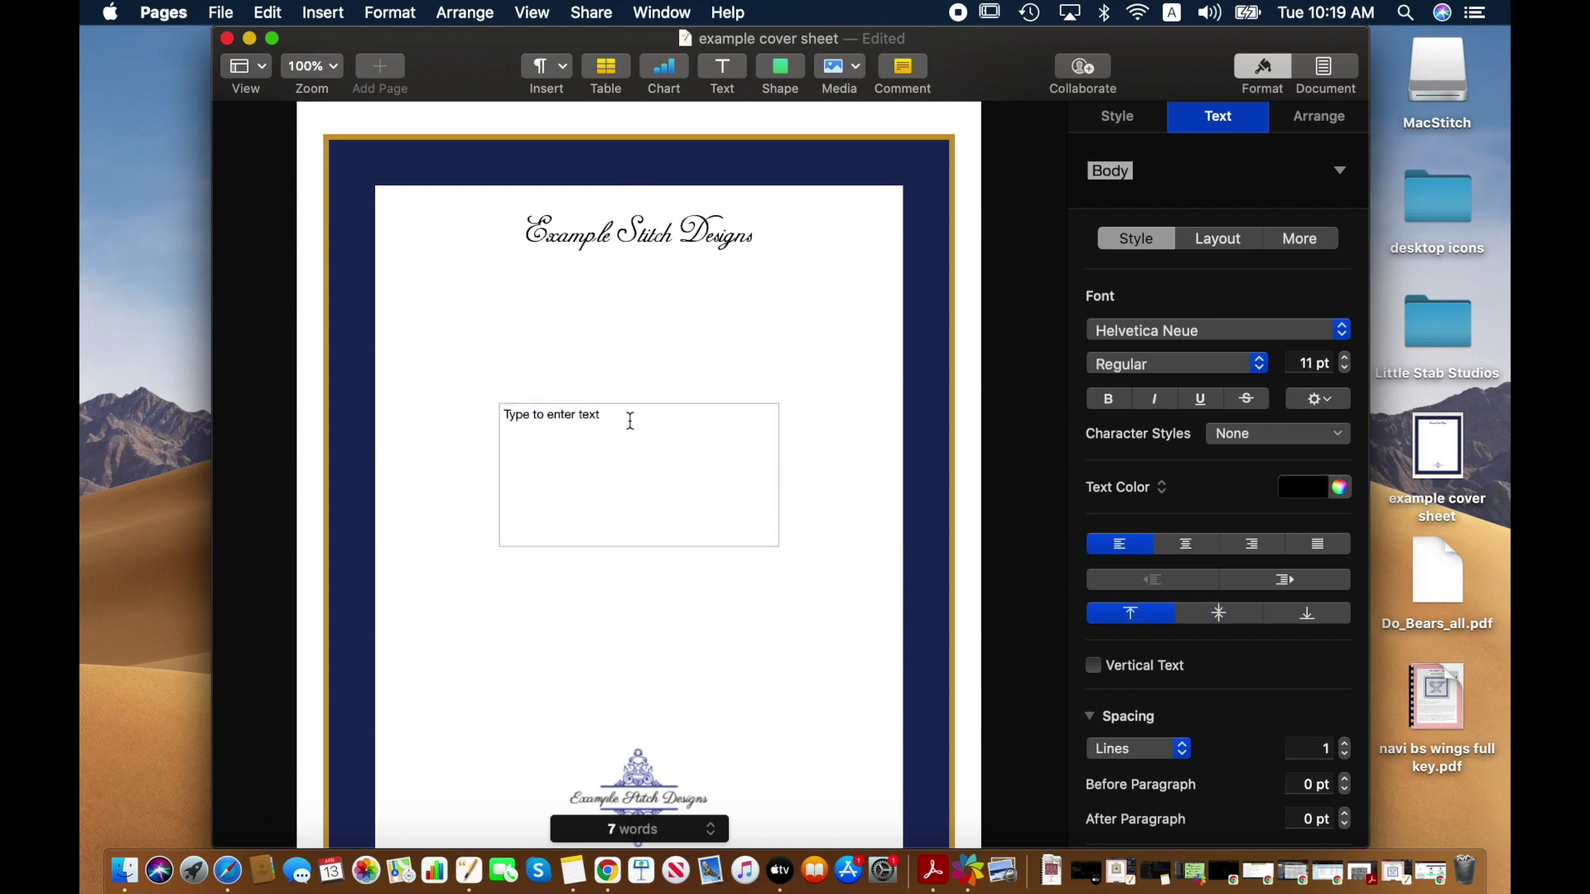
{"action": "scroll", "coordinate": [687, 432], "scroll_direction": "down", "scroll_amount": 1}
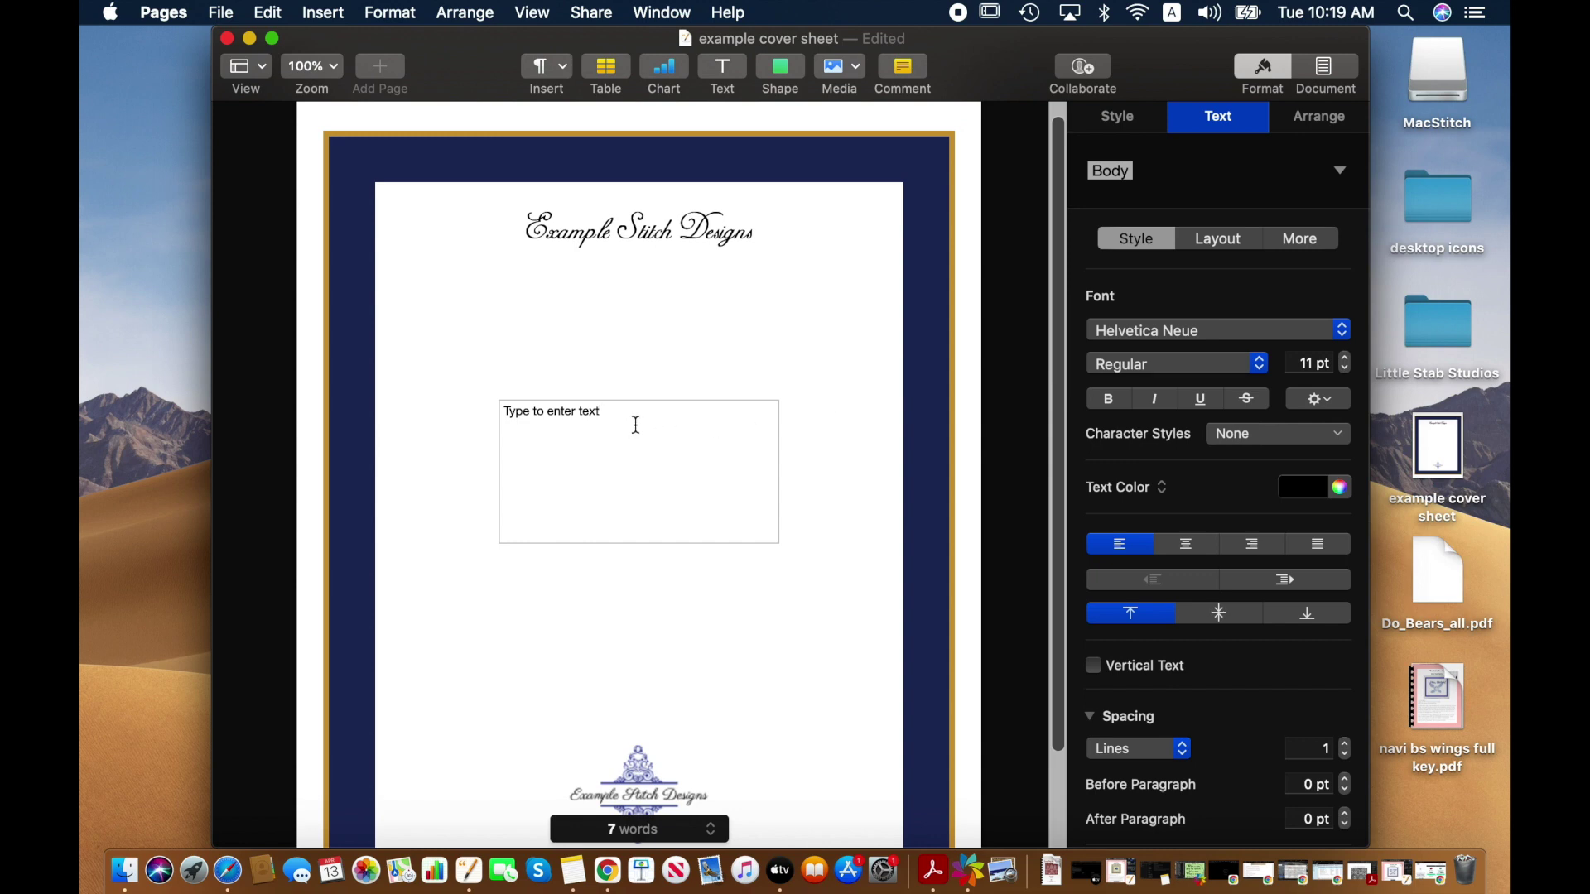
- Format the new text box's placeholder text in the Charter font at 12 pt
{"action": "left_click", "coordinate": [514, 412]}
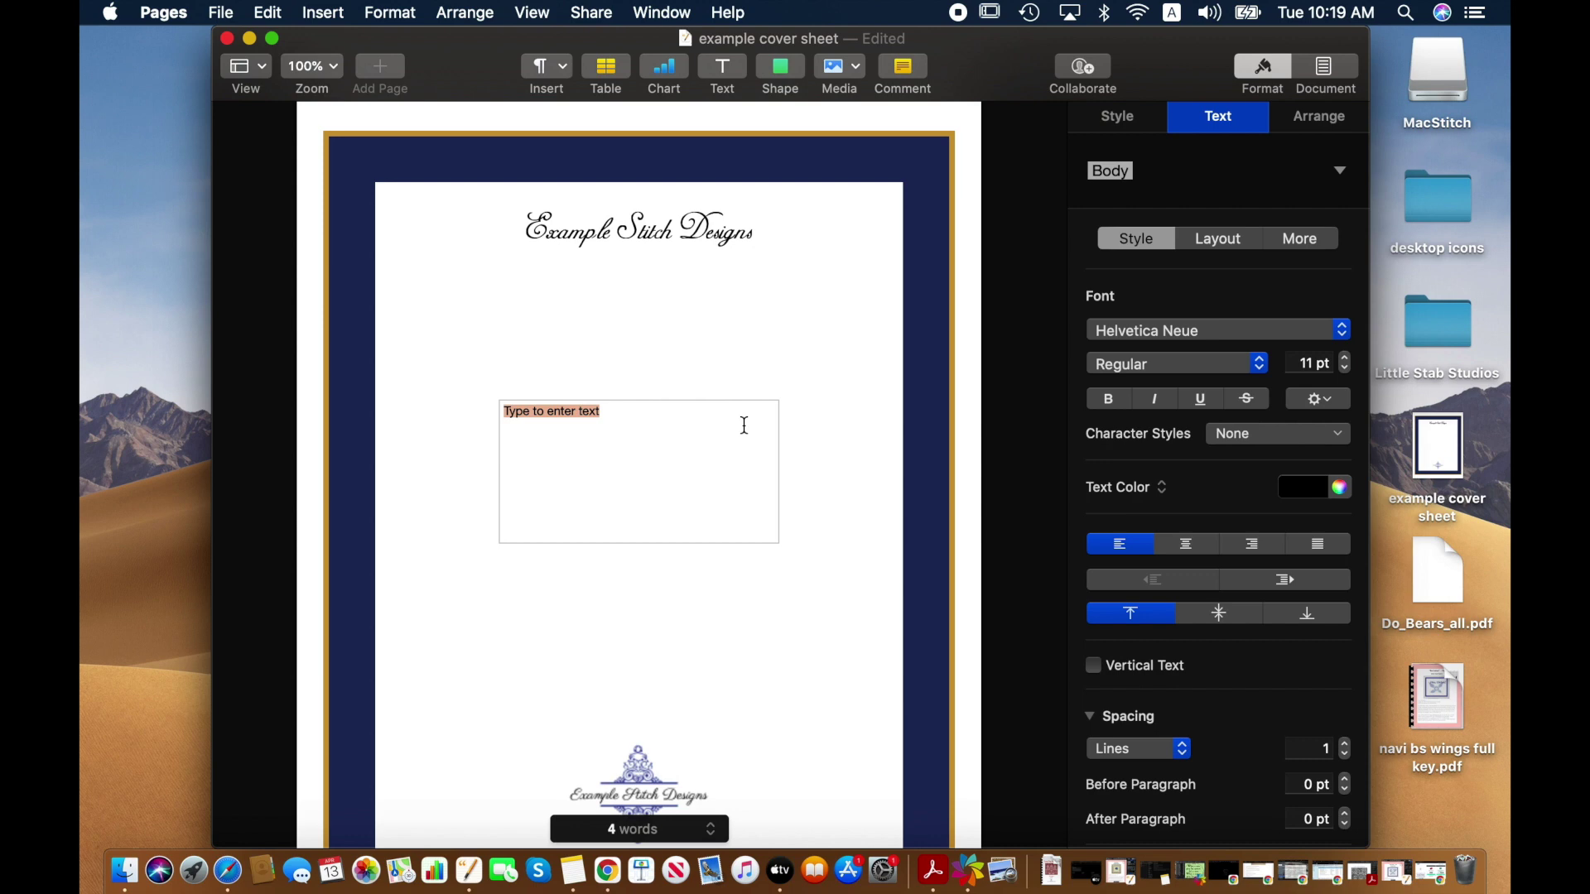
{"action": "left_click", "coordinate": [1133, 330]}
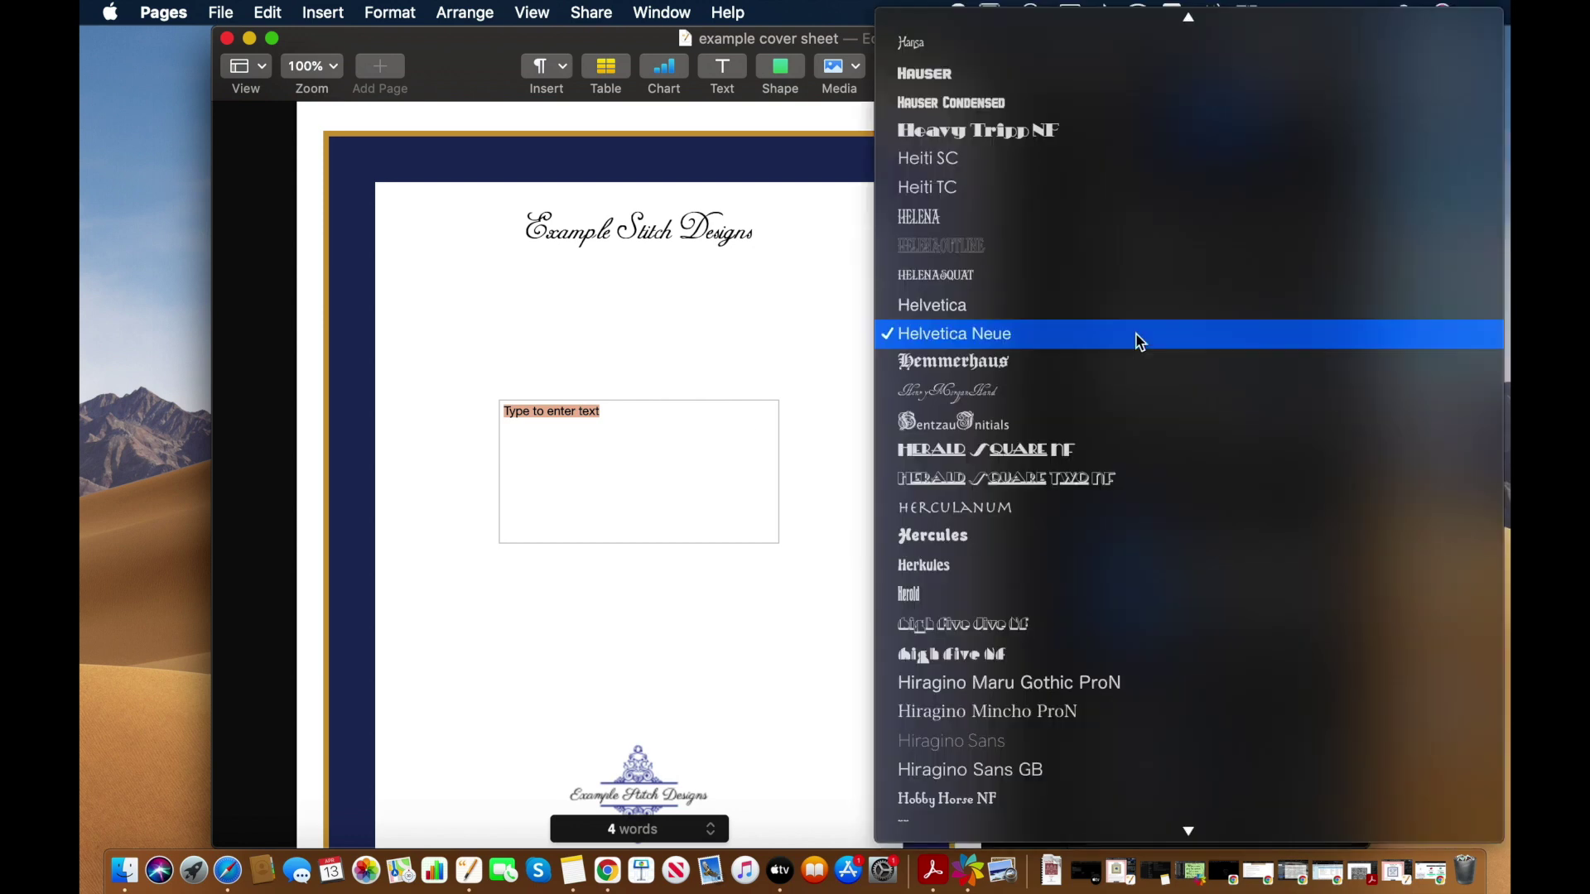
{"action": "scroll", "coordinate": [1078, 393], "scroll_direction": "up", "scroll_amount": 15}
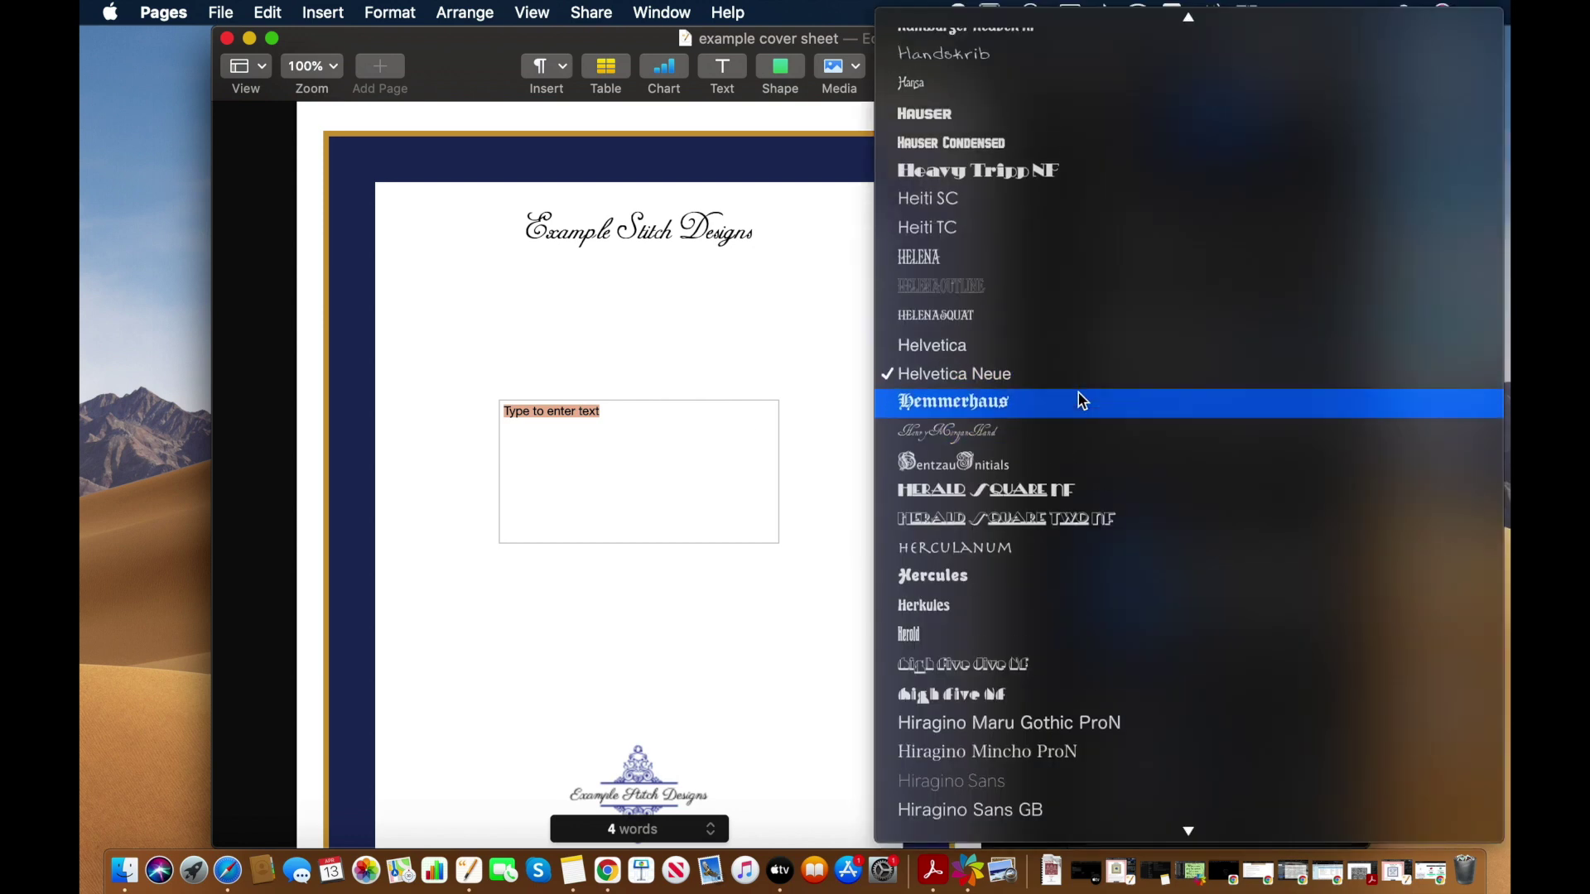
{"action": "scroll", "coordinate": [1078, 392], "scroll_direction": "up", "scroll_amount": 10}
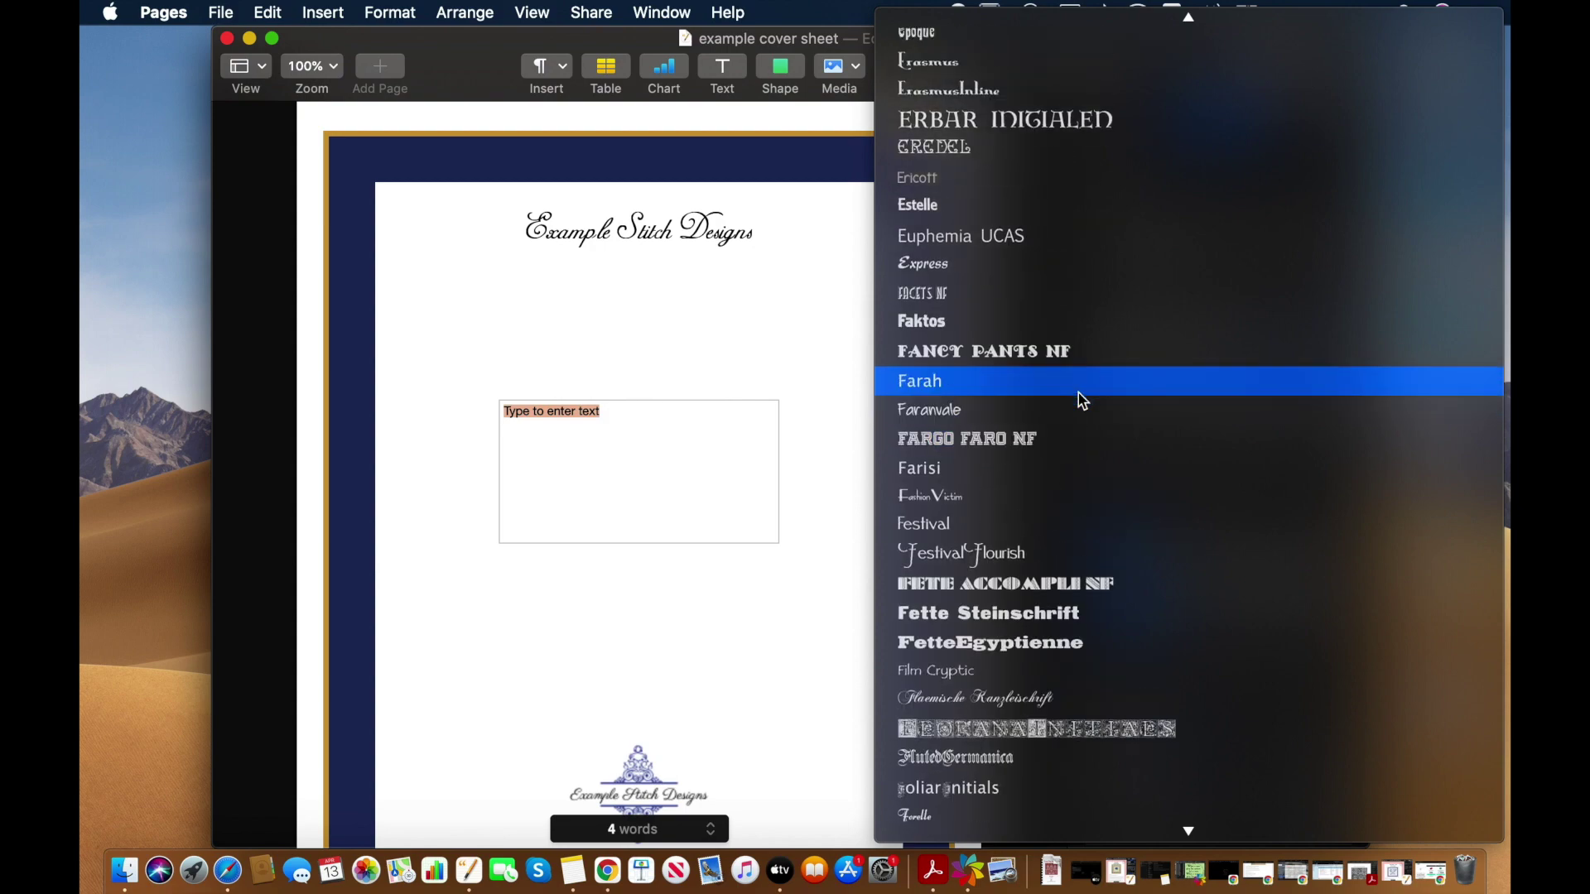
{"action": "scroll", "coordinate": [1078, 393], "scroll_direction": "up", "scroll_amount": 20}
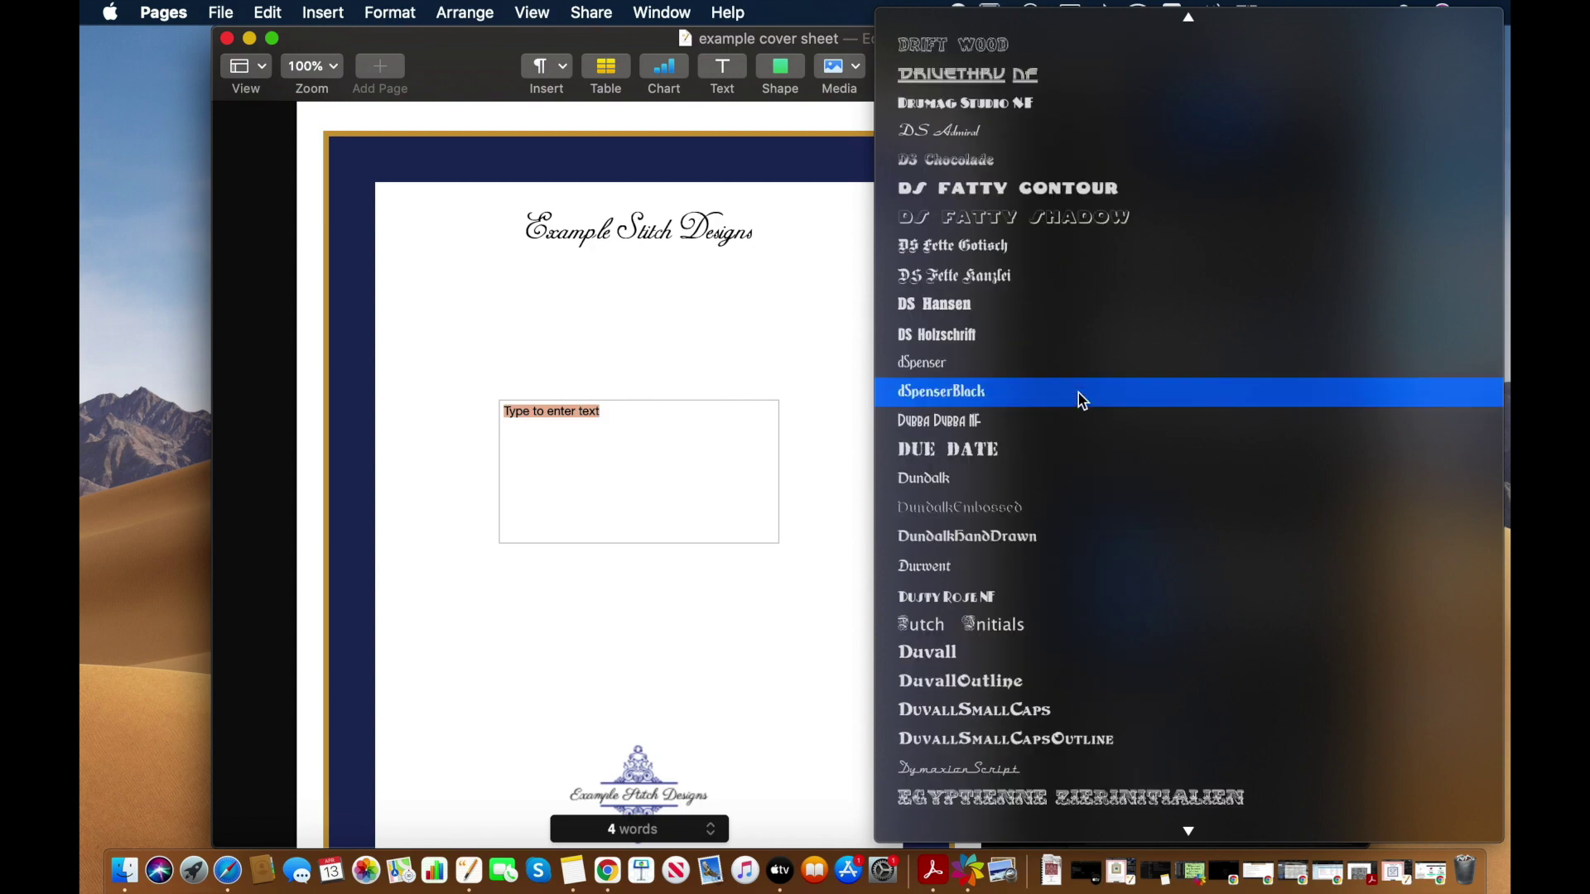
{"action": "scroll", "coordinate": [1079, 394], "scroll_direction": "up", "scroll_amount": 15}
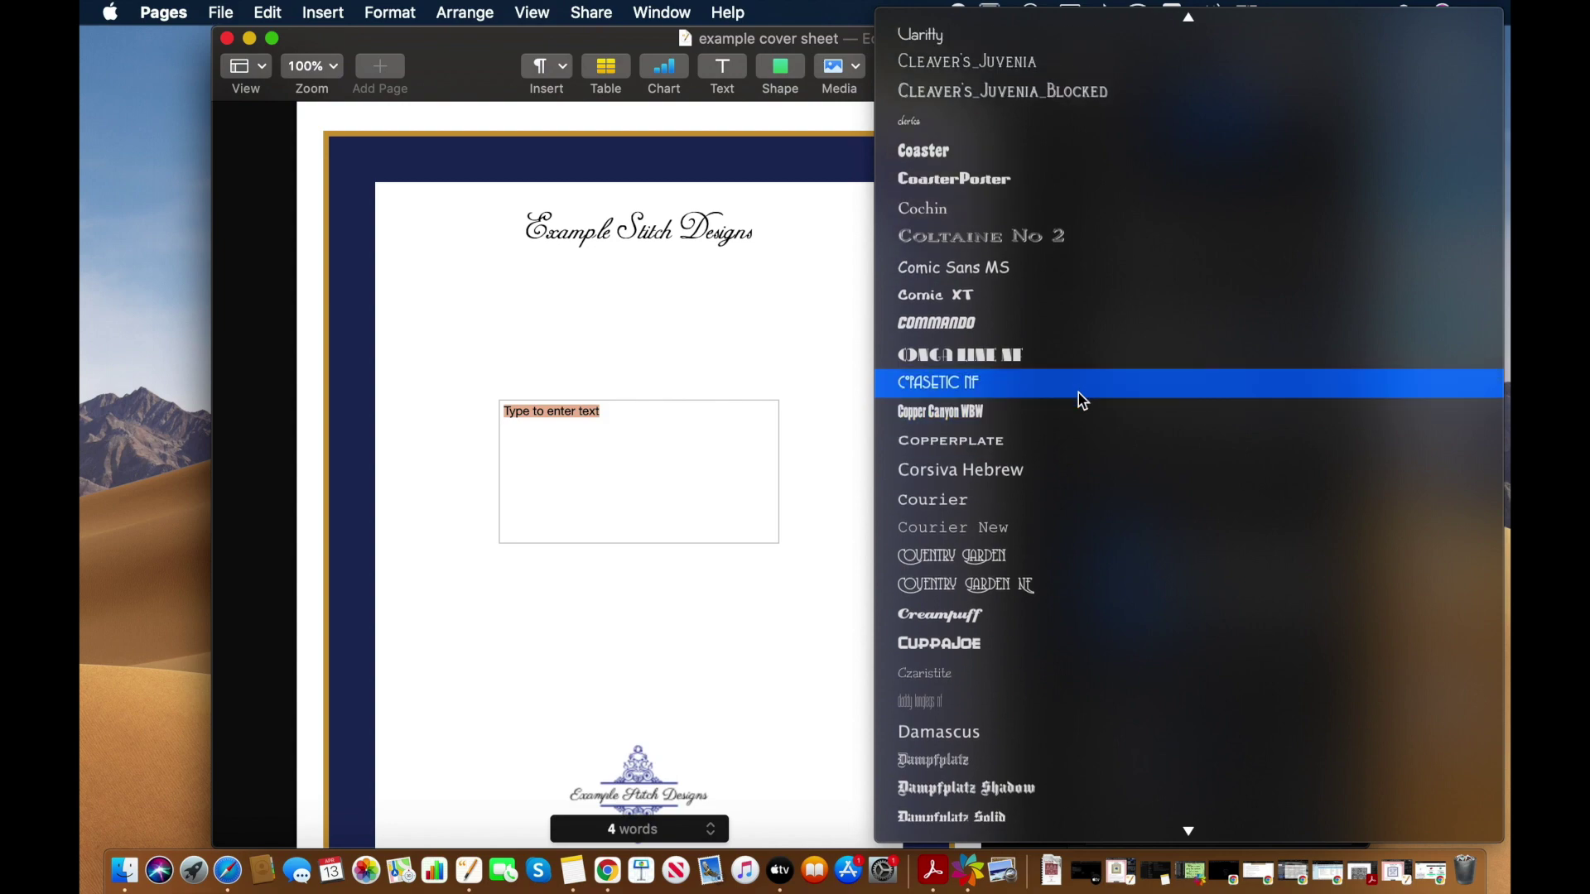
{"action": "scroll", "coordinate": [1078, 393], "scroll_direction": "down", "scroll_amount": 1}
{"action": "scroll", "coordinate": [1078, 393], "scroll_direction": "up", "scroll_amount": 15}
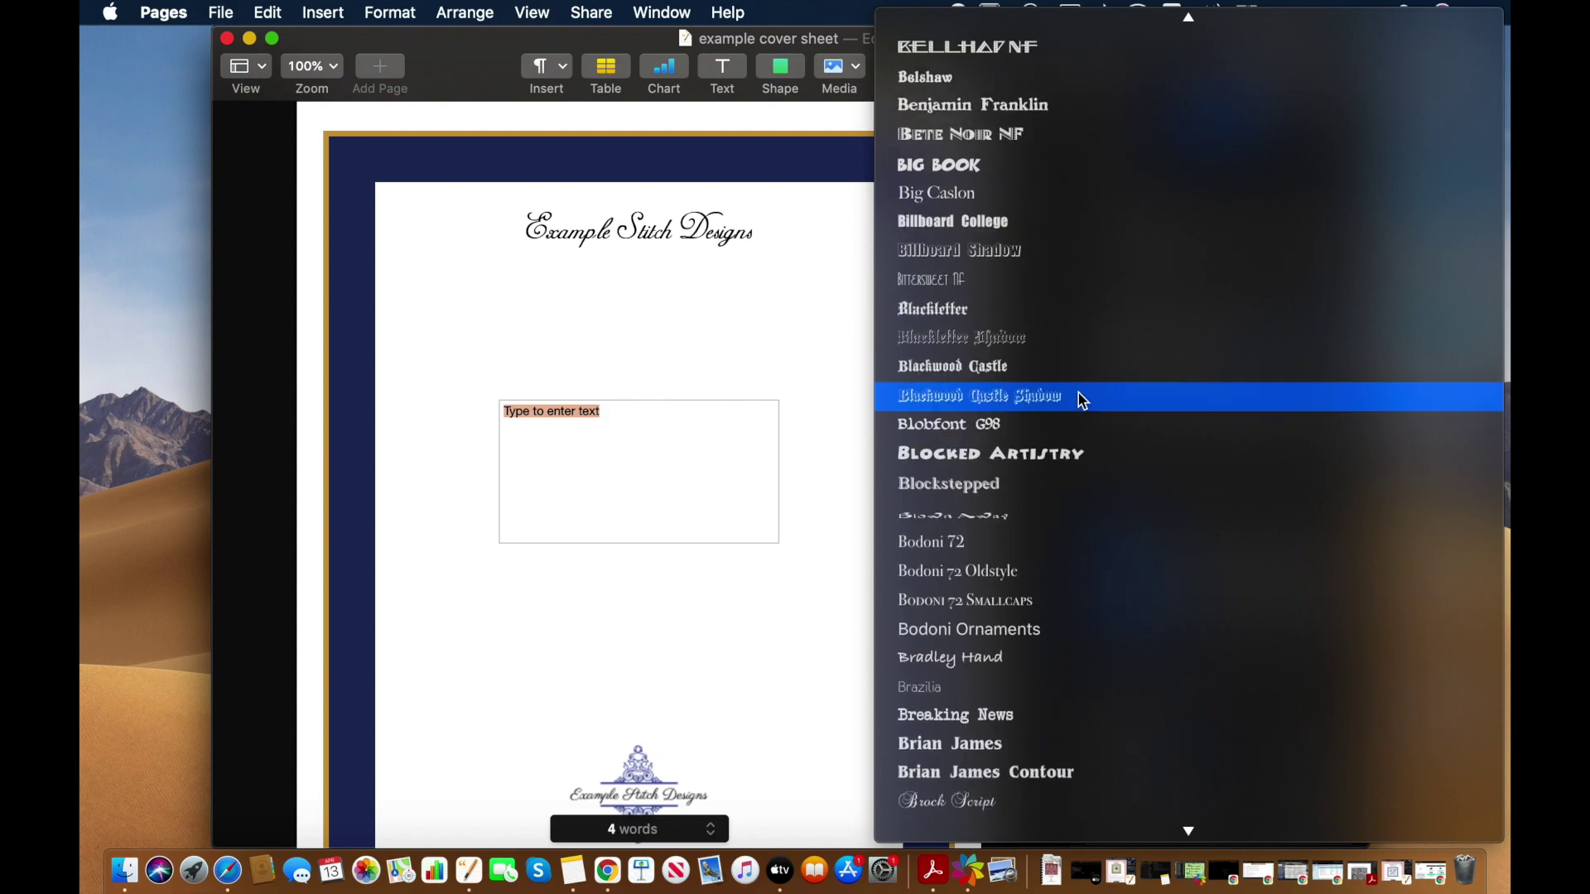
{"action": "scroll", "coordinate": [1079, 398], "scroll_direction": "up", "scroll_amount": 5}
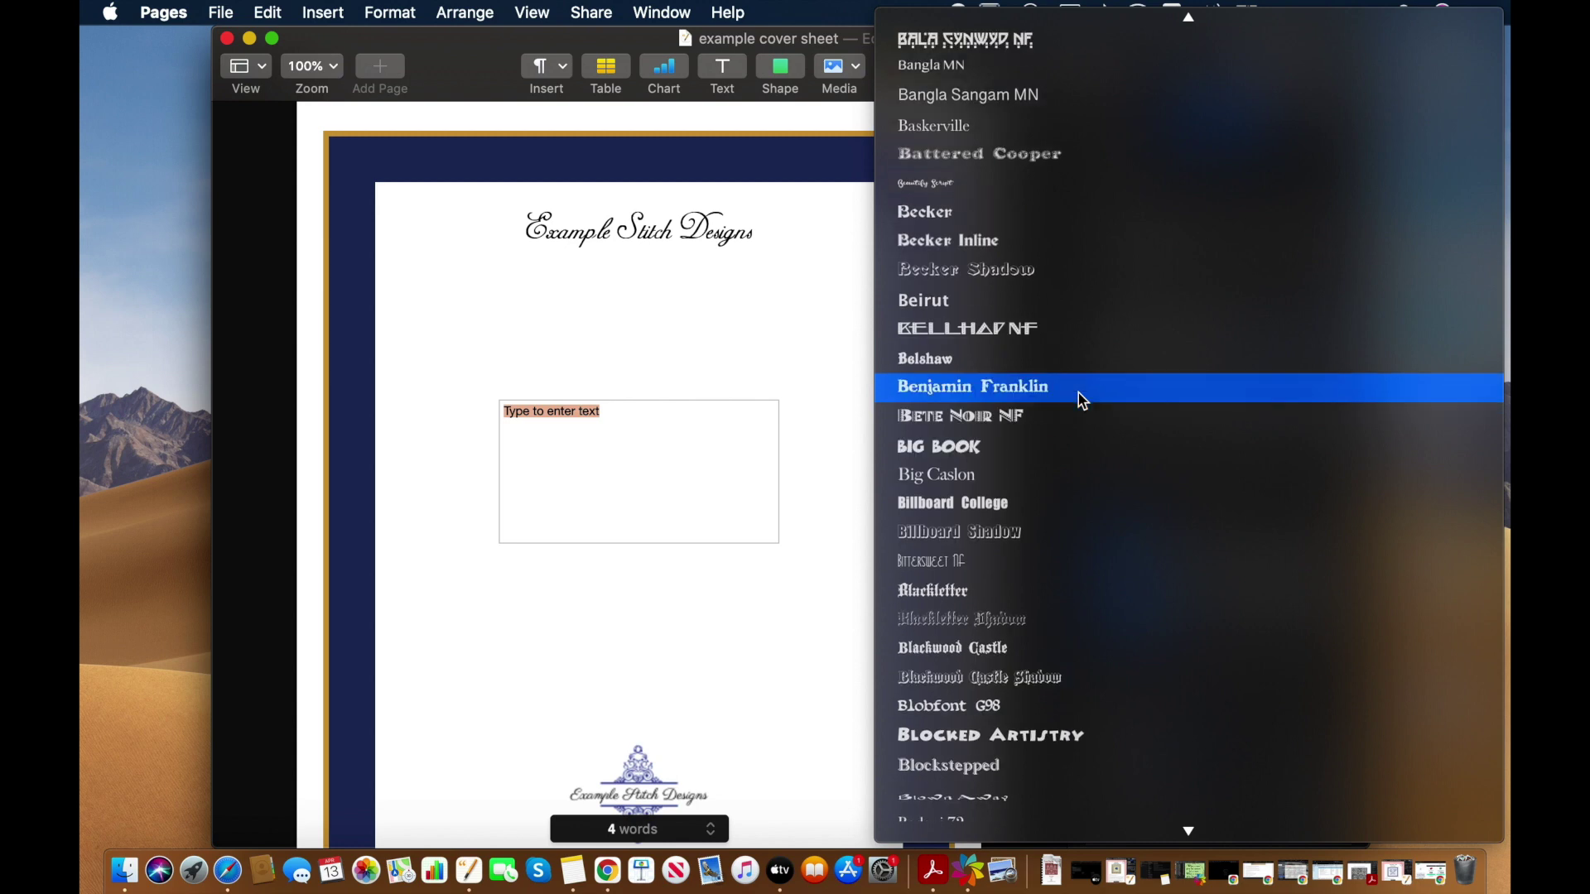
{"action": "scroll", "coordinate": [1078, 392], "scroll_direction": "up", "scroll_amount": 20}
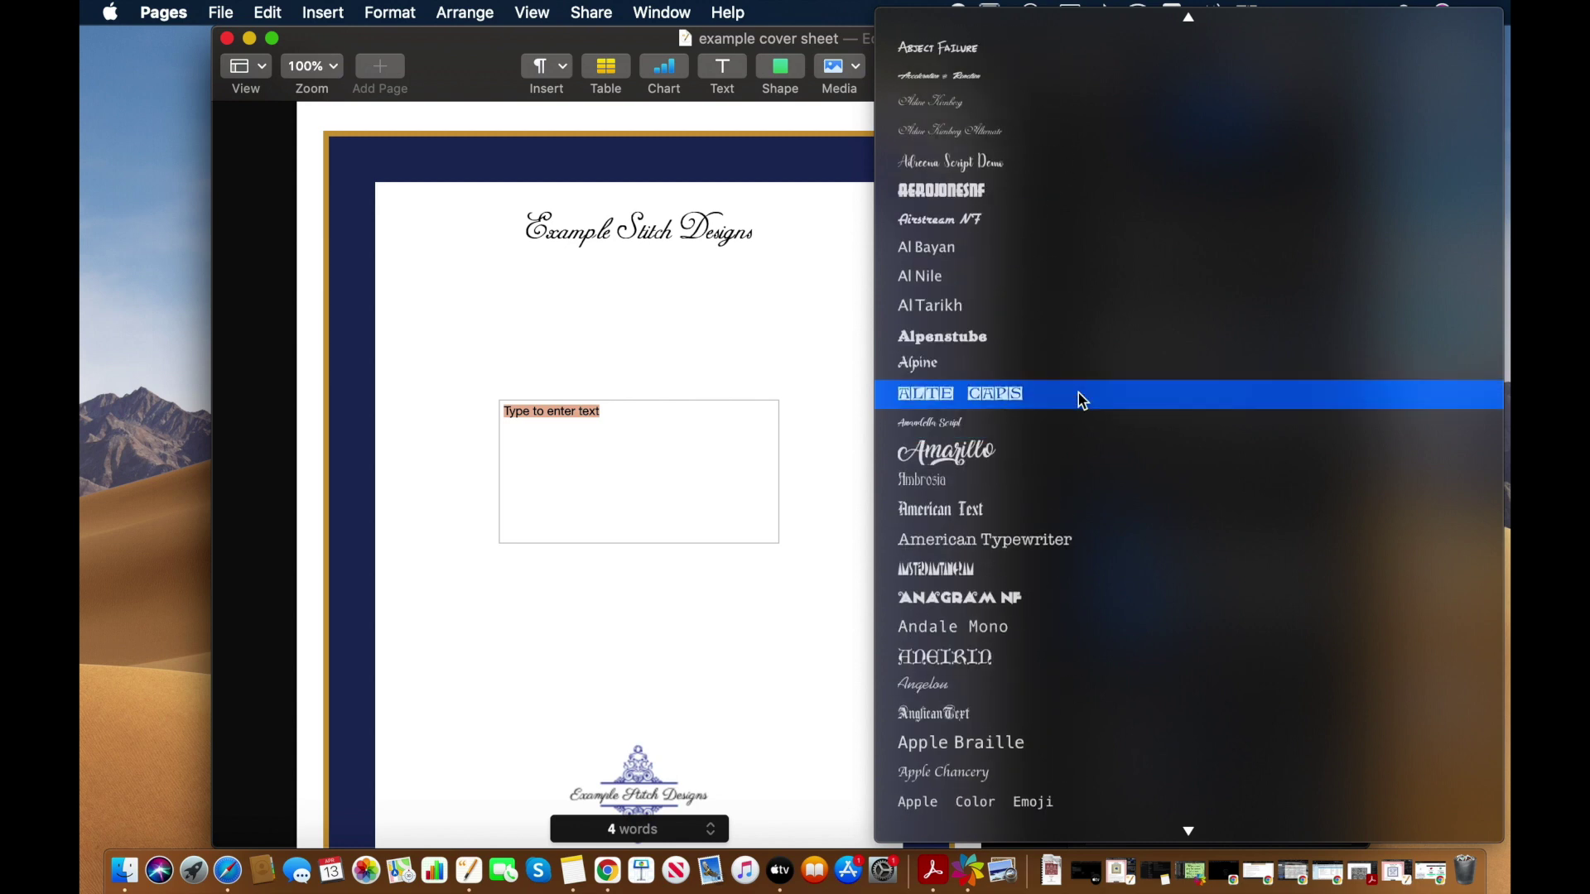
{"action": "scroll", "coordinate": [1078, 393], "scroll_direction": "up", "scroll_amount": 8}
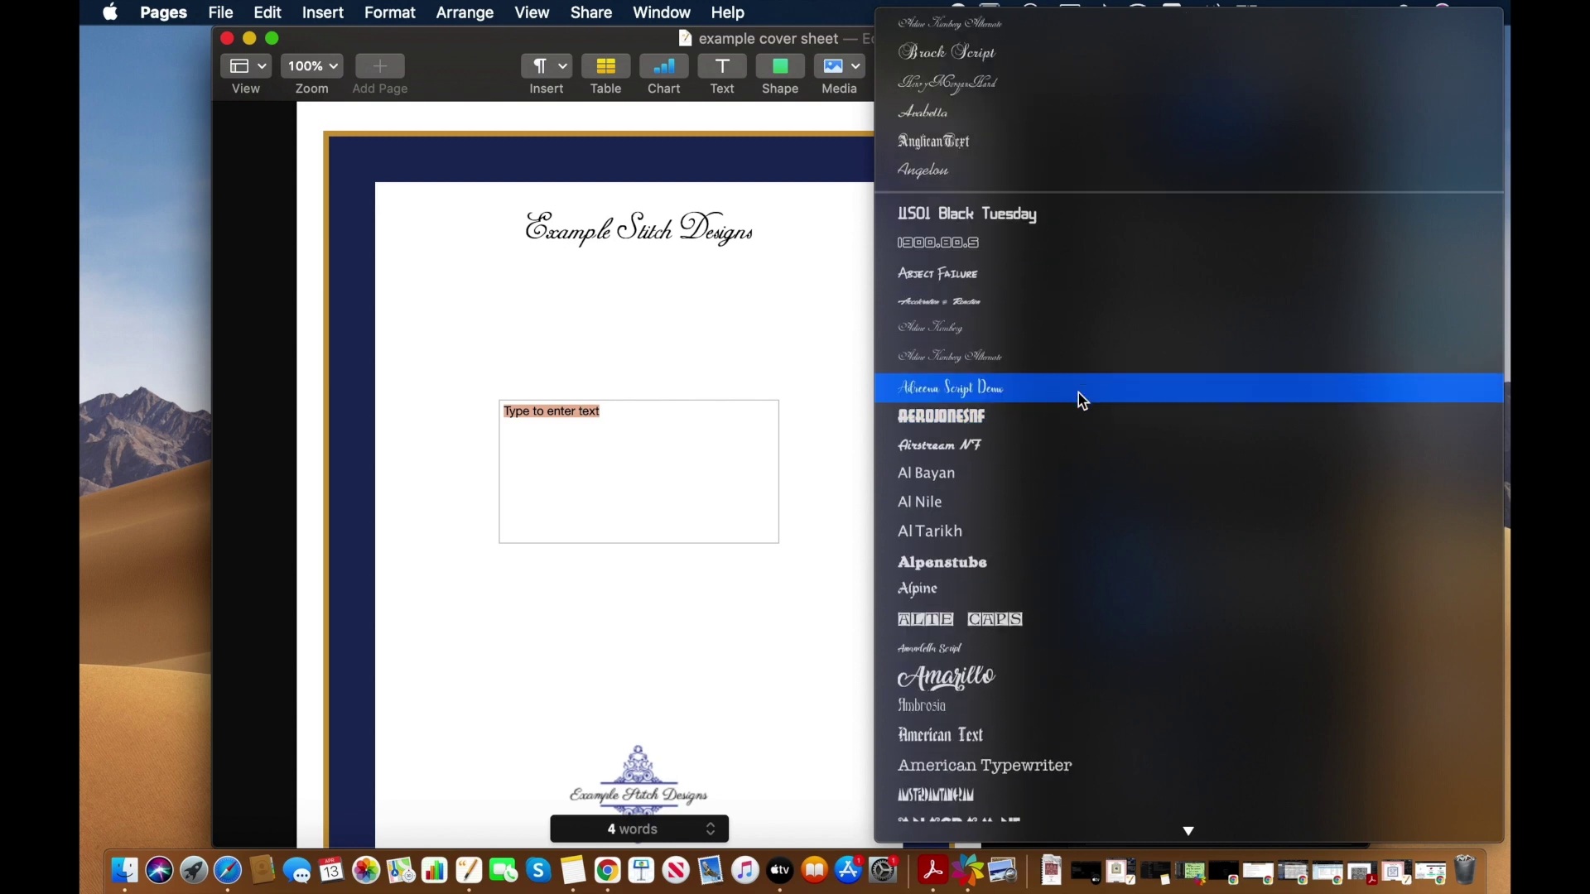
{"action": "scroll", "coordinate": [1078, 392], "scroll_direction": "down", "scroll_amount": 8}
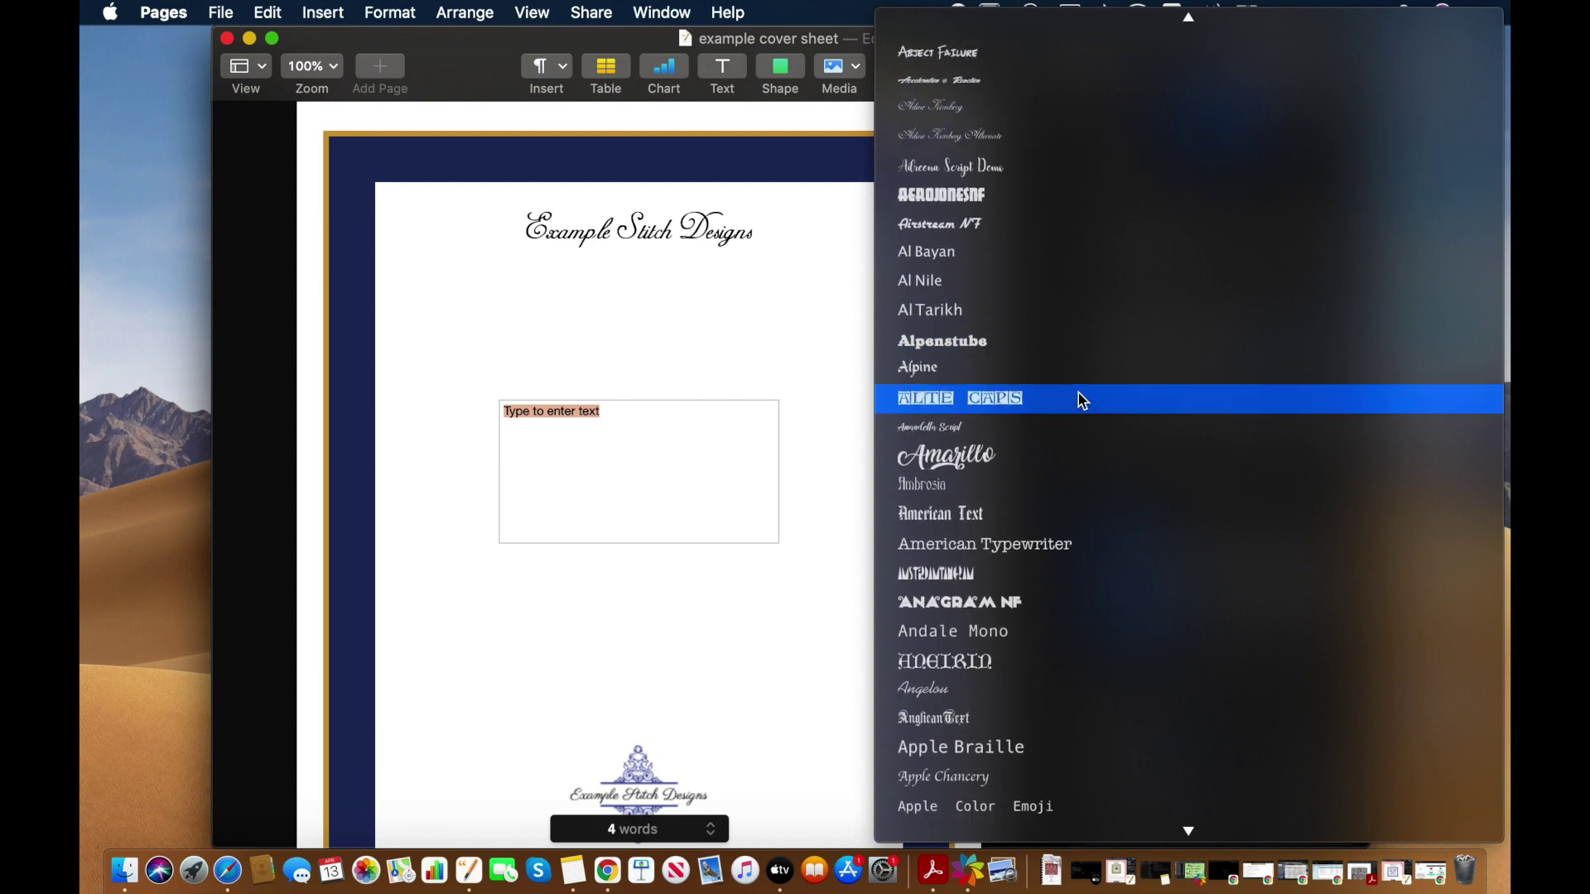
{"action": "scroll", "coordinate": [1079, 393], "scroll_direction": "down", "scroll_amount": 5}
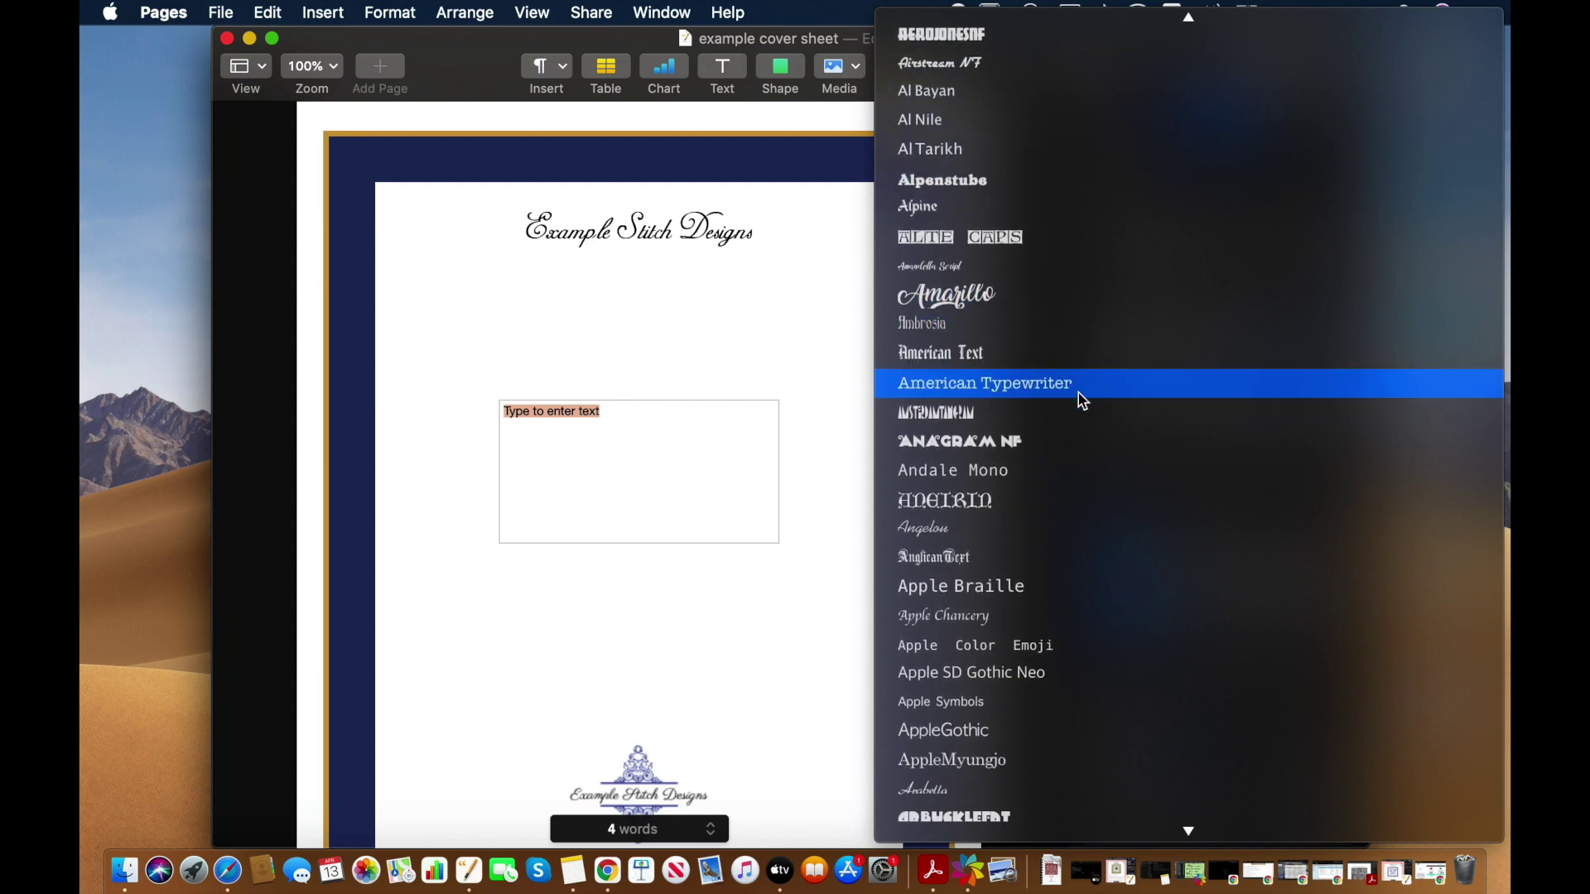
{"action": "scroll", "coordinate": [1078, 393], "scroll_direction": "down", "scroll_amount": 8}
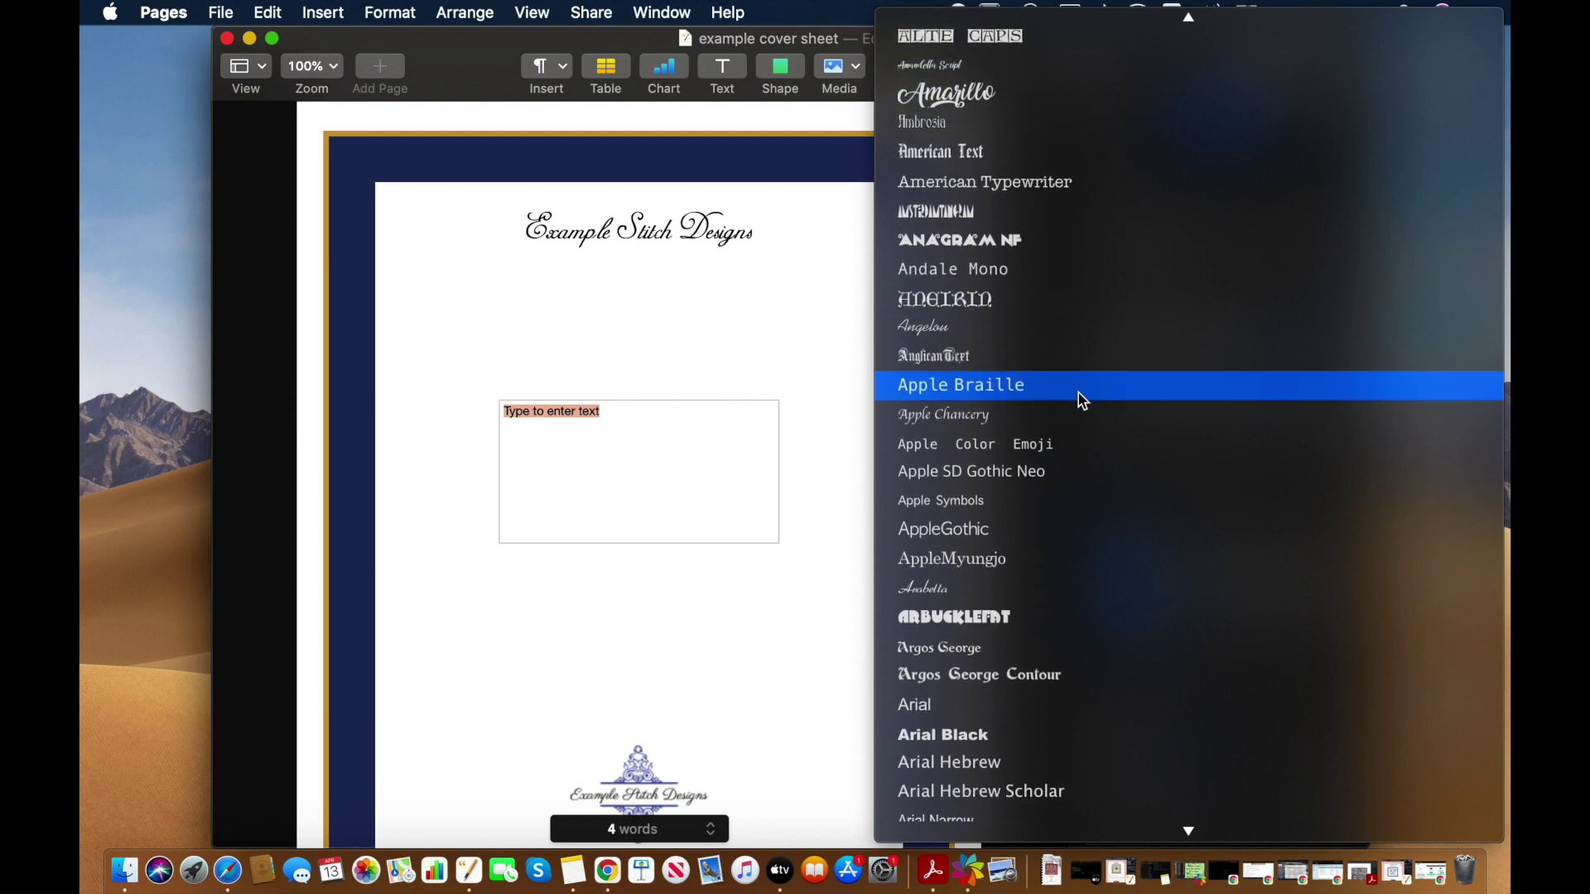
{"action": "scroll", "coordinate": [1078, 400], "scroll_direction": "down", "scroll_amount": 1}
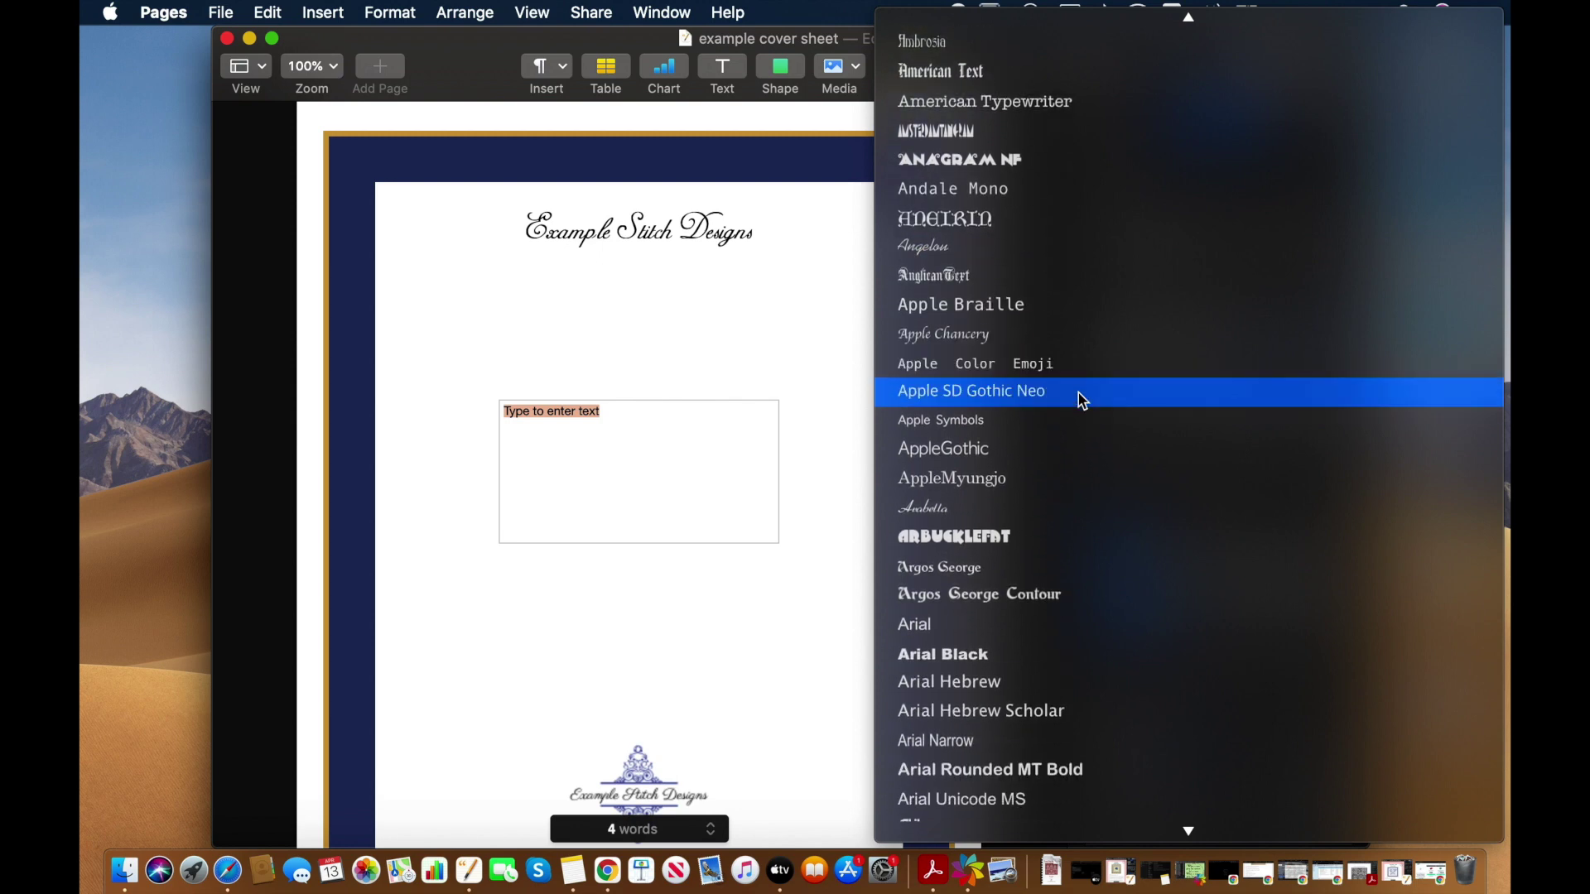
{"action": "scroll", "coordinate": [1078, 392], "scroll_direction": "down", "scroll_amount": 12}
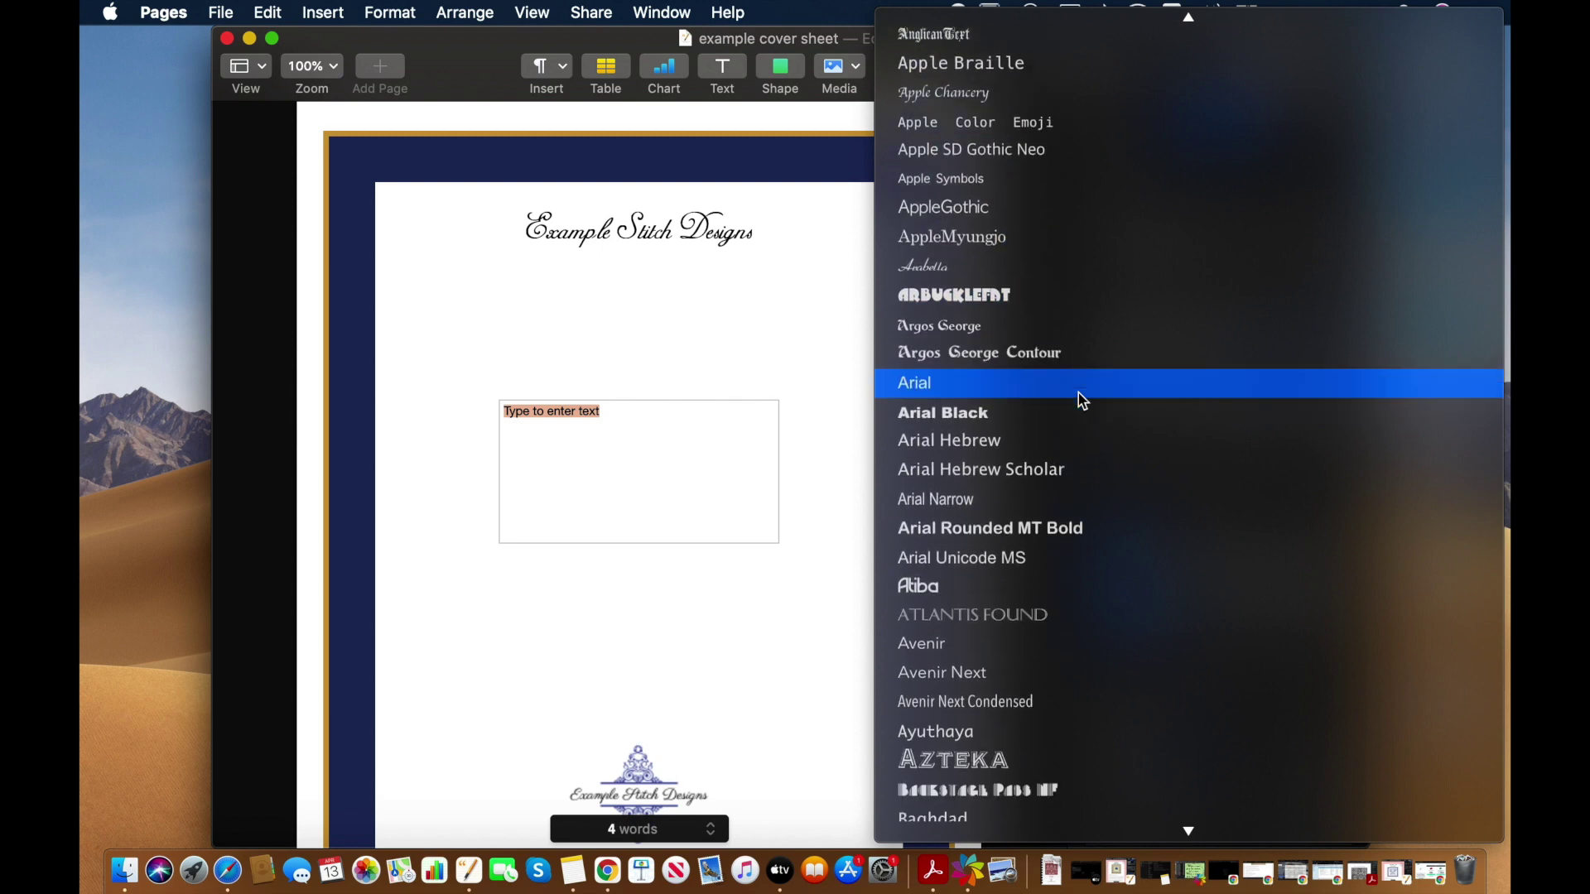
{"action": "scroll", "coordinate": [1078, 401], "scroll_direction": "down", "scroll_amount": 8}
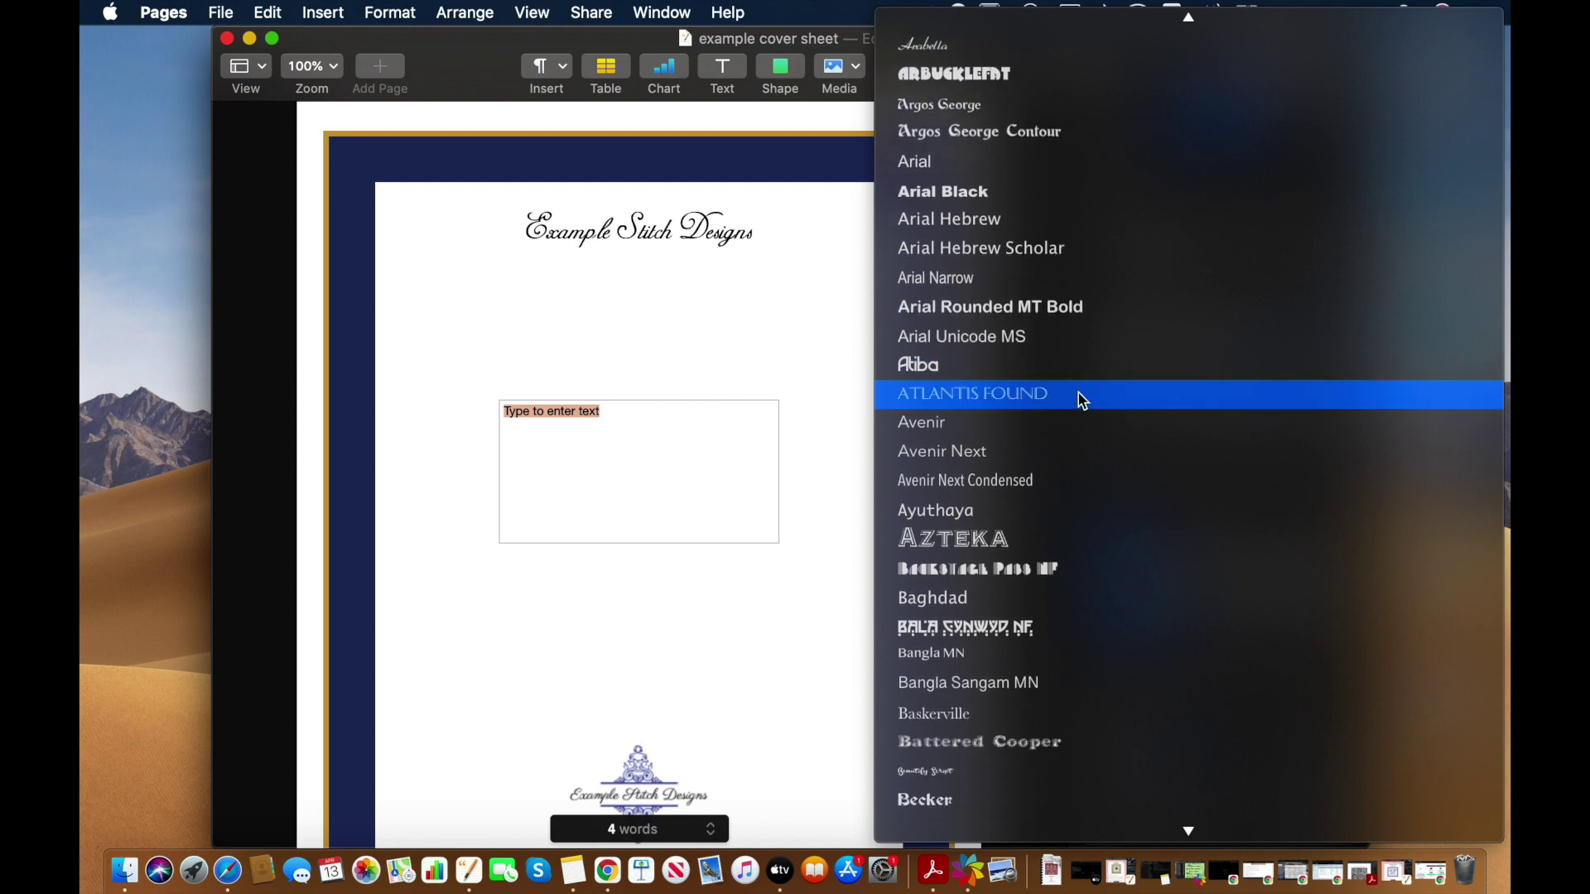
{"action": "scroll", "coordinate": [1078, 399], "scroll_direction": "down", "scroll_amount": 2}
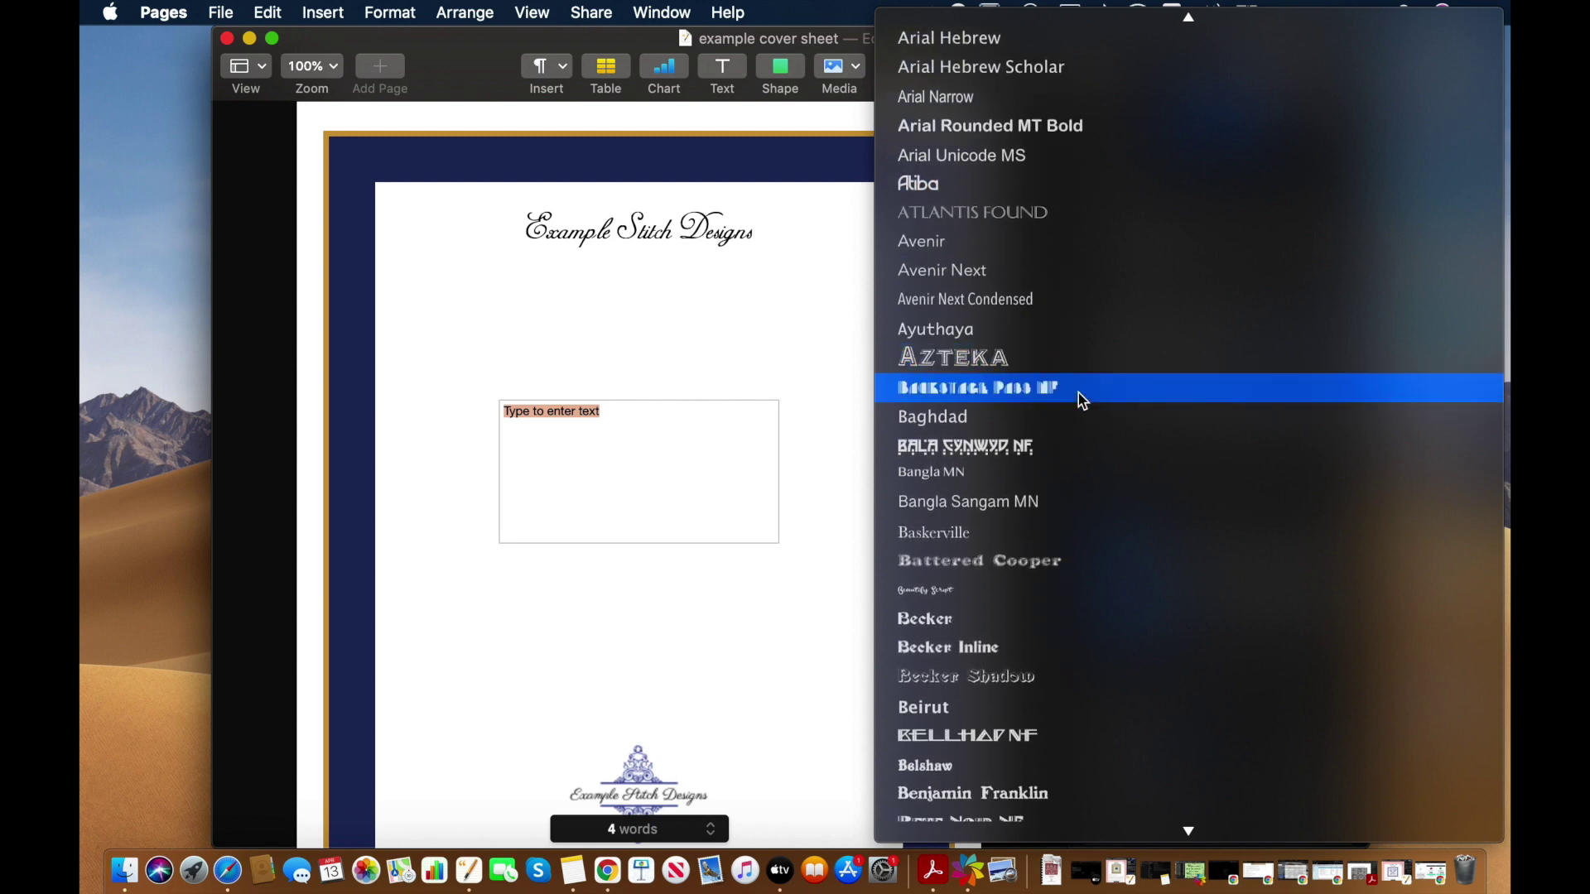
{"action": "scroll", "coordinate": [1078, 393], "scroll_direction": "down", "scroll_amount": 13}
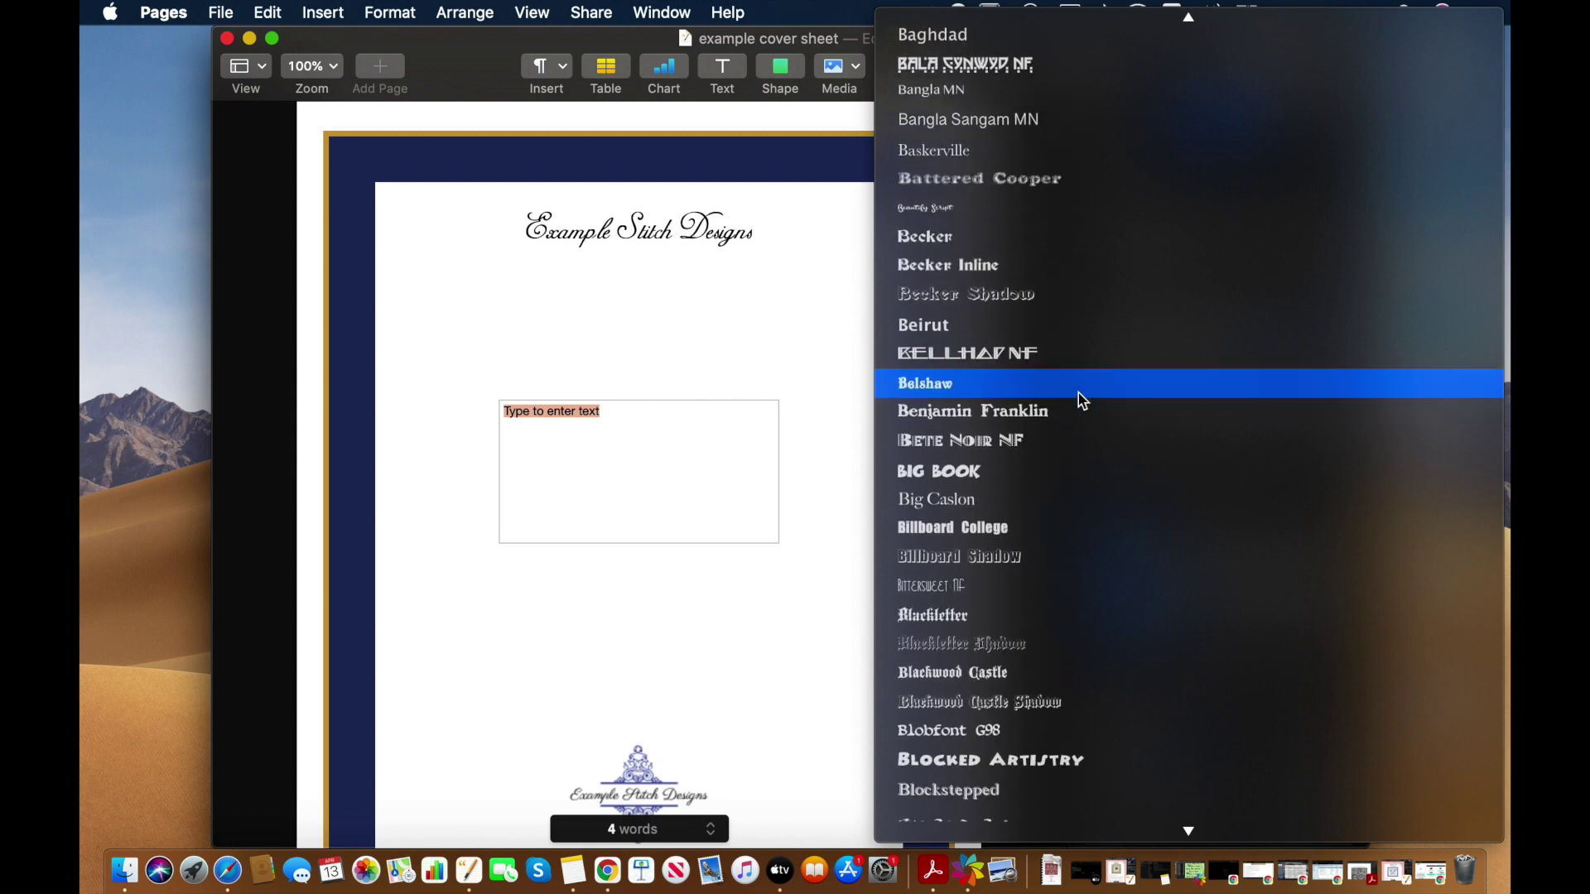
{"action": "scroll", "coordinate": [1080, 396], "scroll_direction": "down", "scroll_amount": 6}
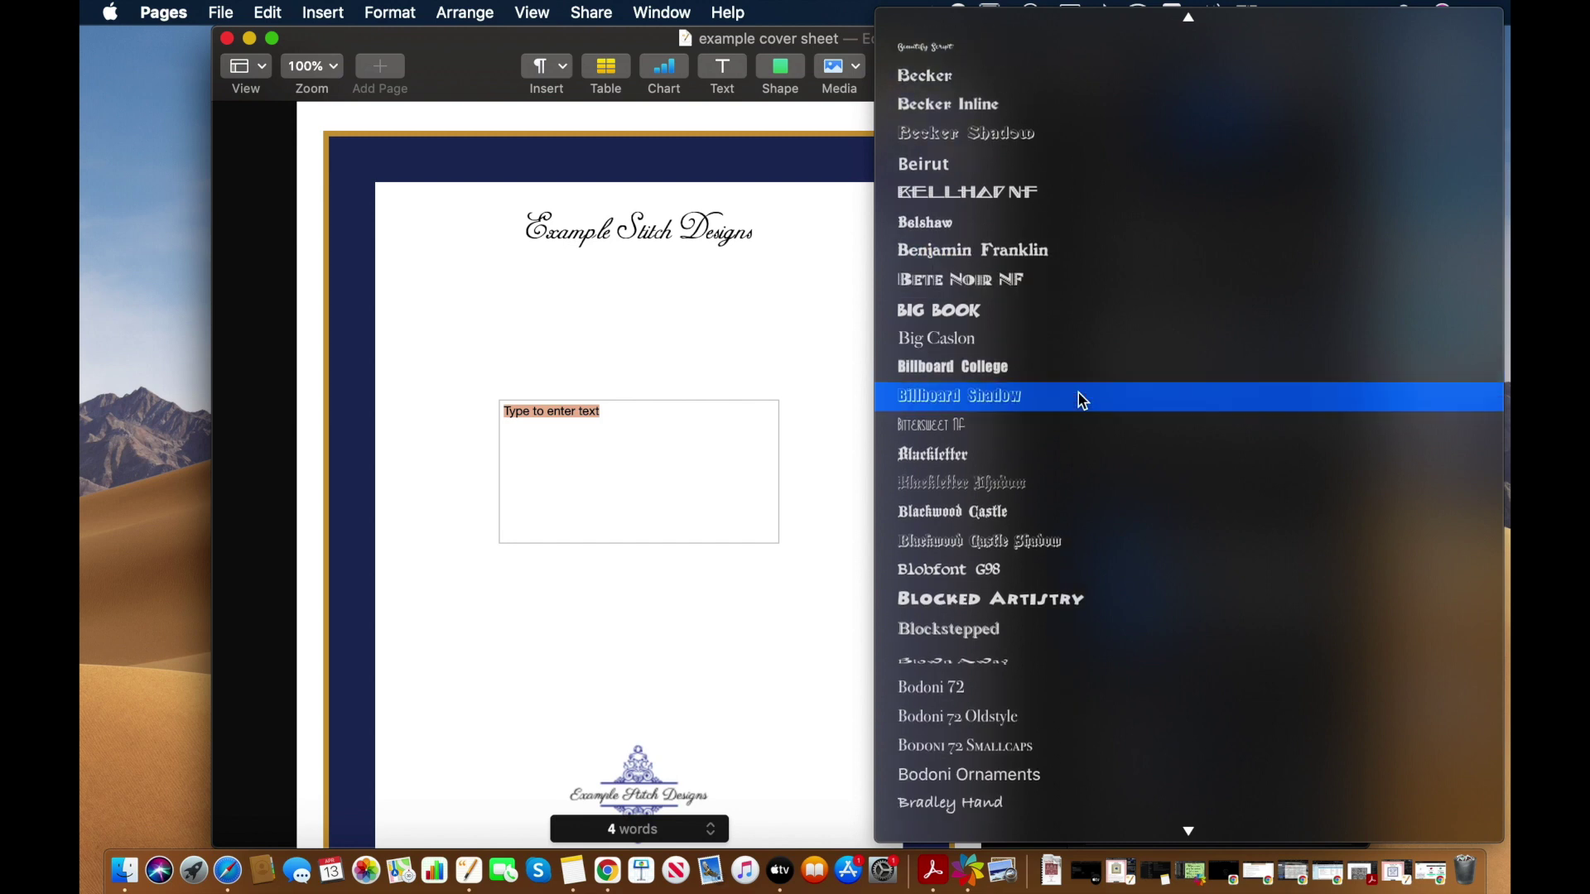
{"action": "scroll", "coordinate": [1079, 394], "scroll_direction": "down", "scroll_amount": 3}
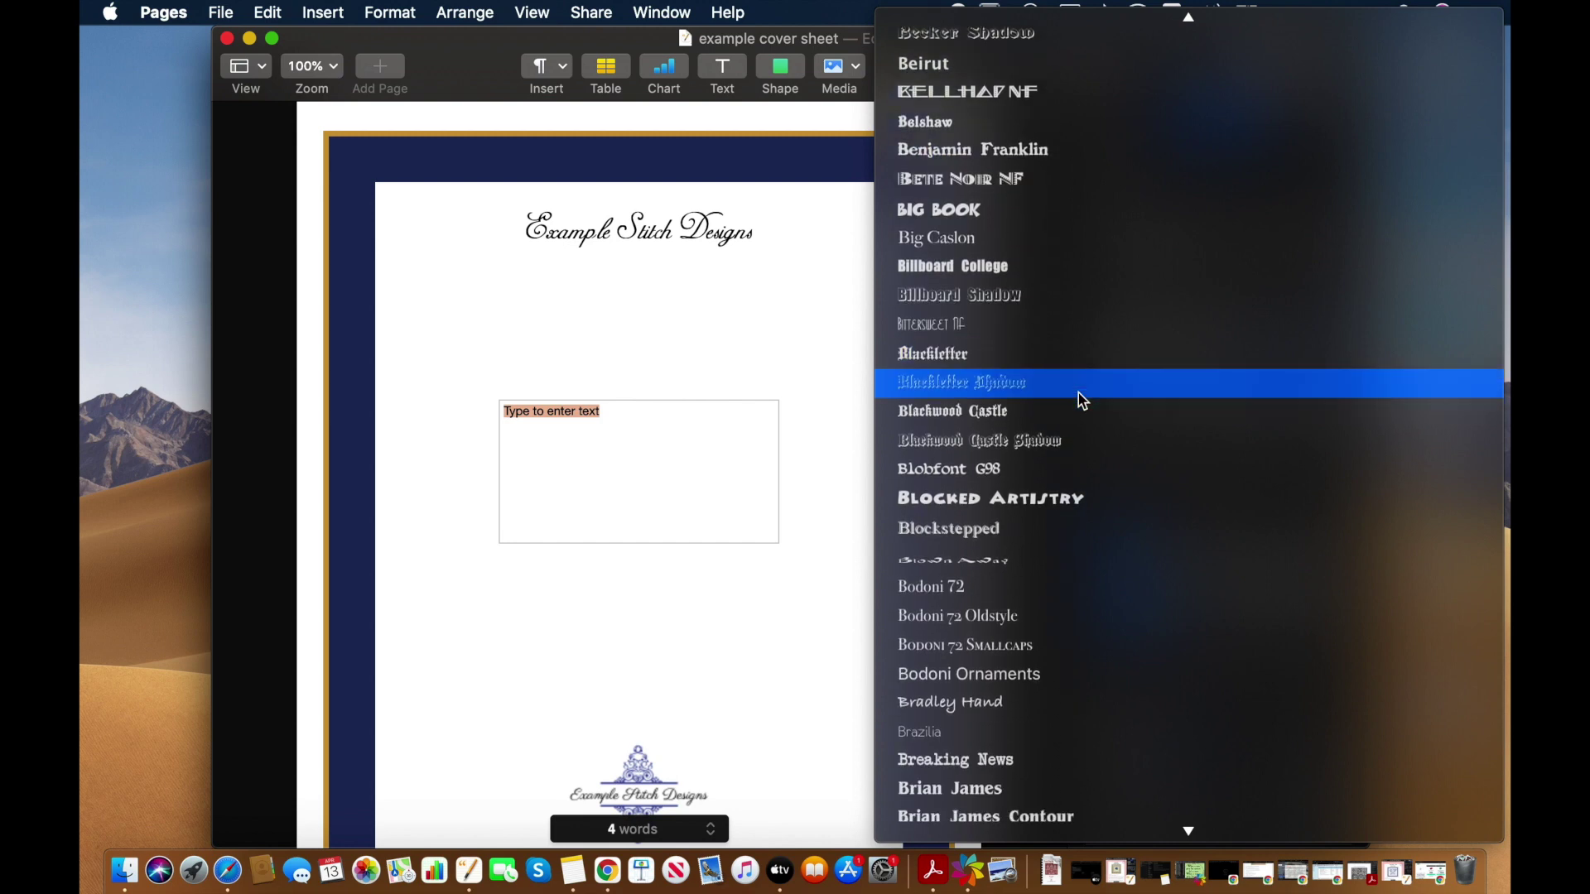
{"action": "scroll", "coordinate": [1078, 392], "scroll_direction": "down", "scroll_amount": 8}
{"action": "scroll", "coordinate": [1079, 392], "scroll_direction": "down", "scroll_amount": 13}
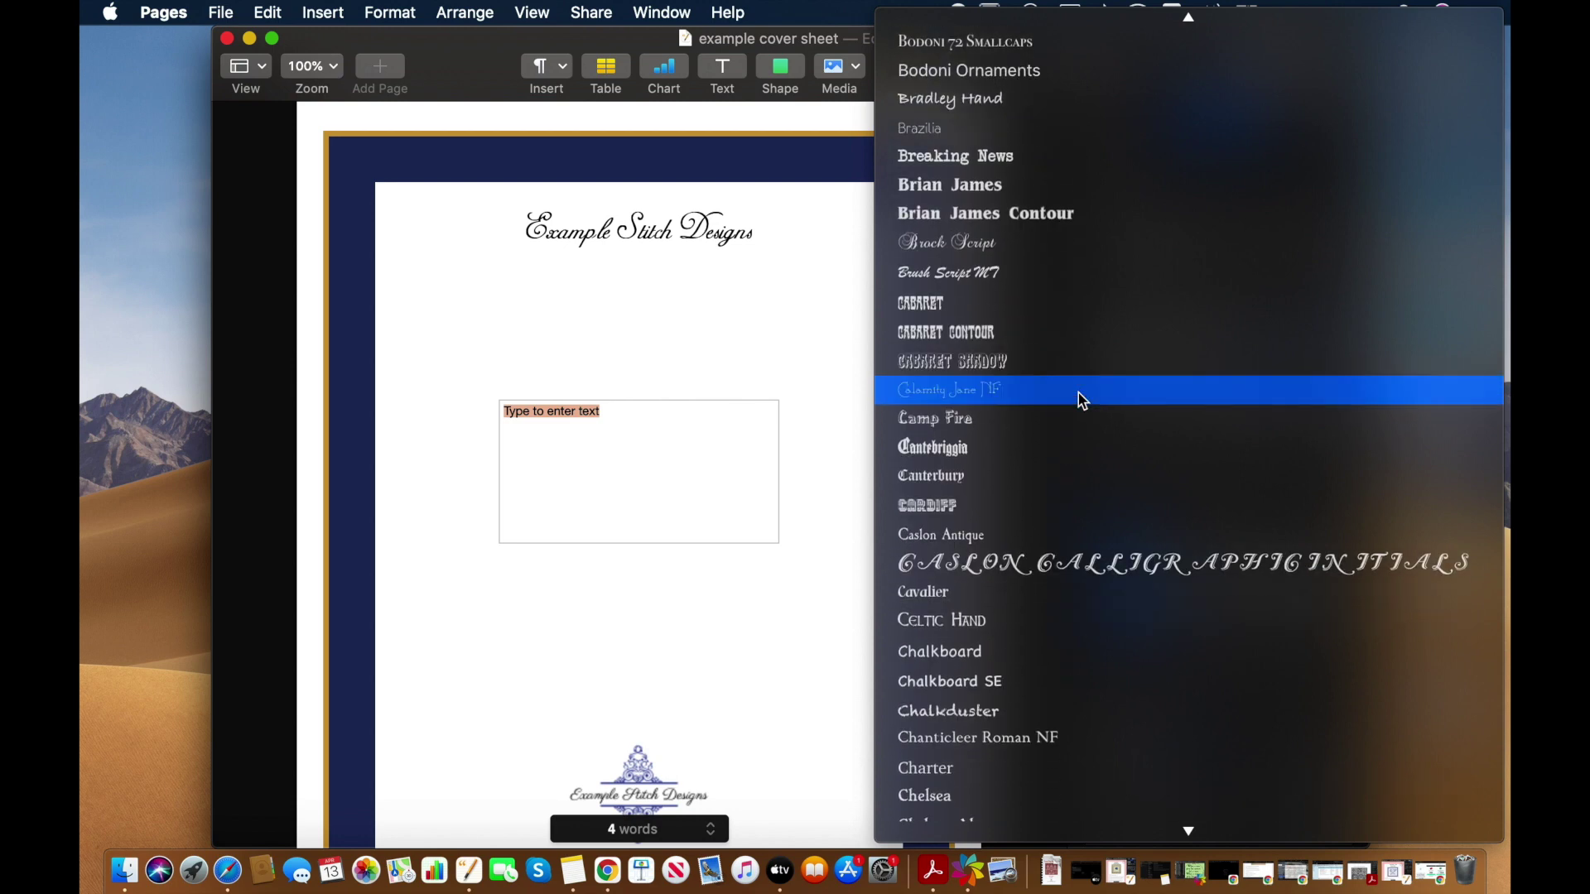
{"action": "scroll", "coordinate": [1078, 393], "scroll_direction": "down", "scroll_amount": 6}
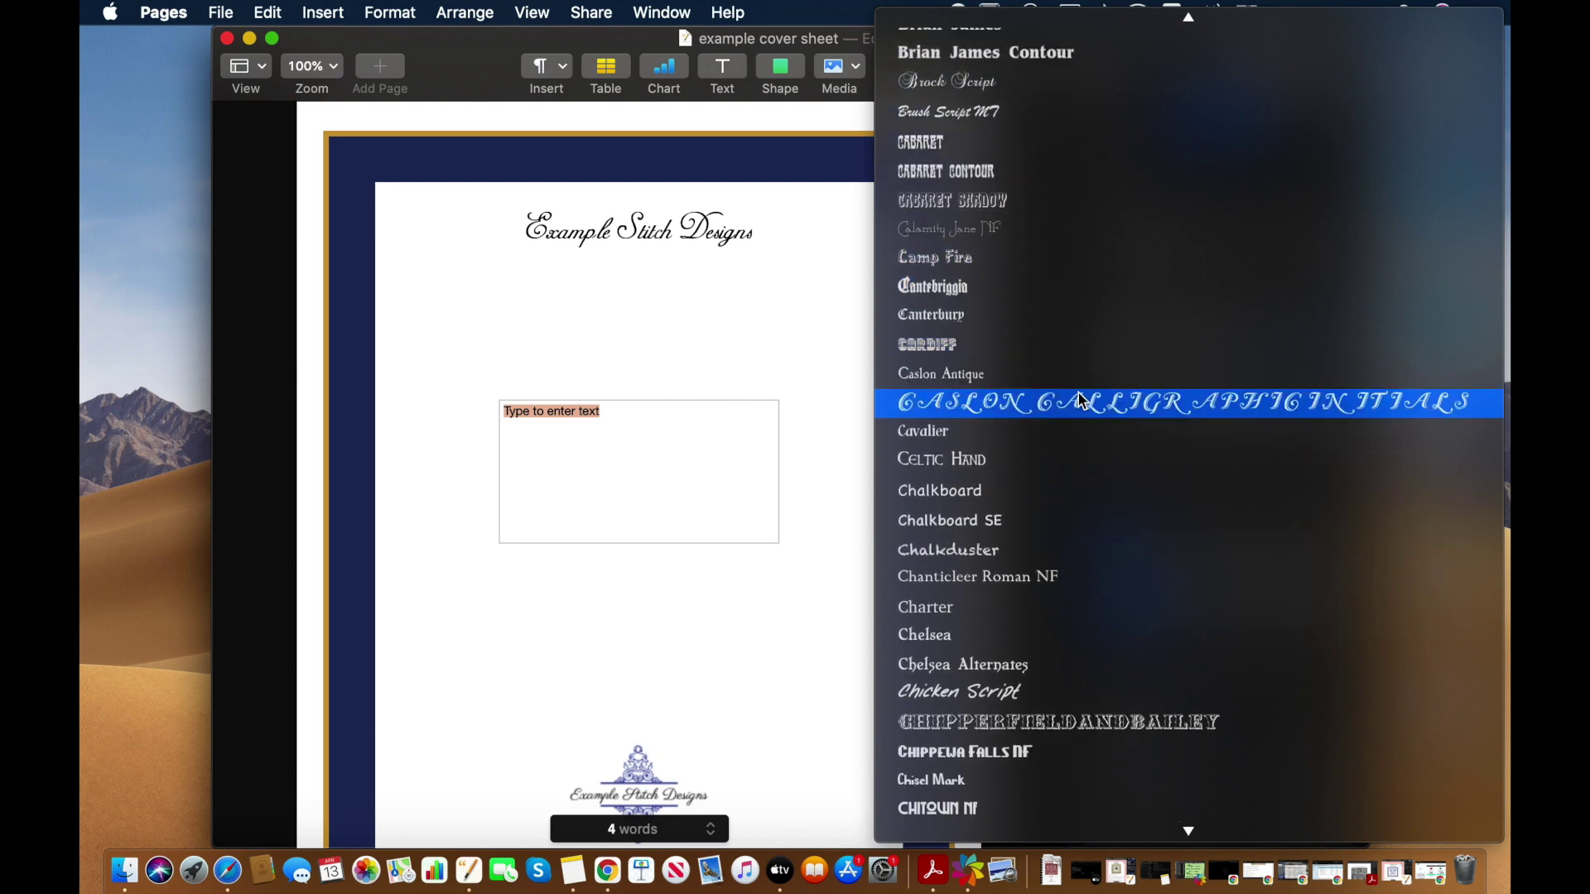
{"action": "scroll", "coordinate": [1081, 400], "scroll_direction": "down", "scroll_amount": 1}
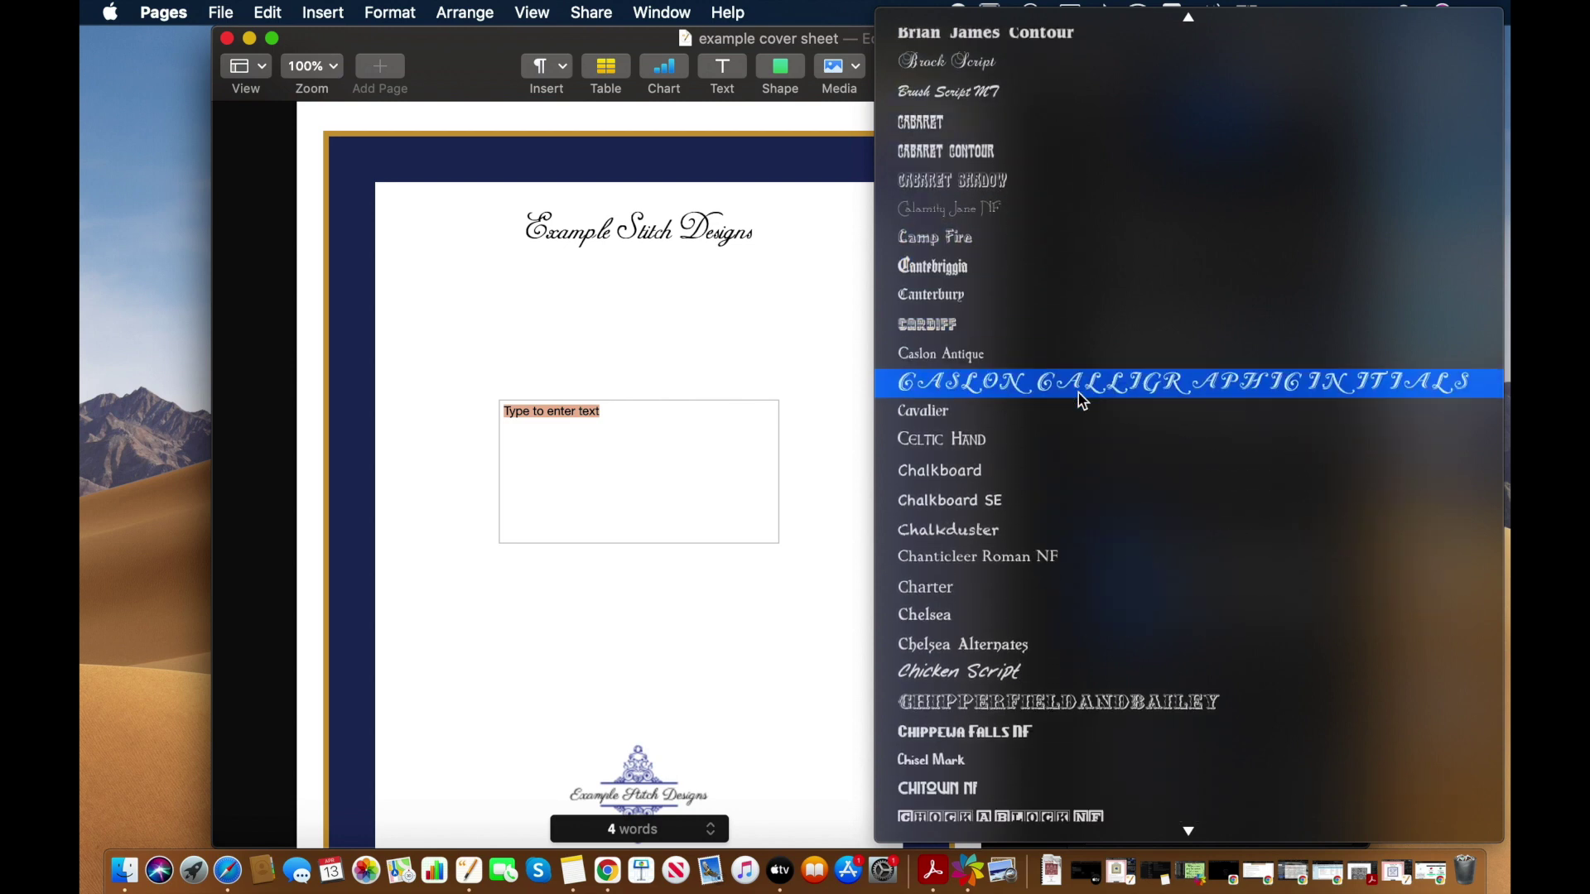
{"action": "left_click", "coordinate": [993, 593]}
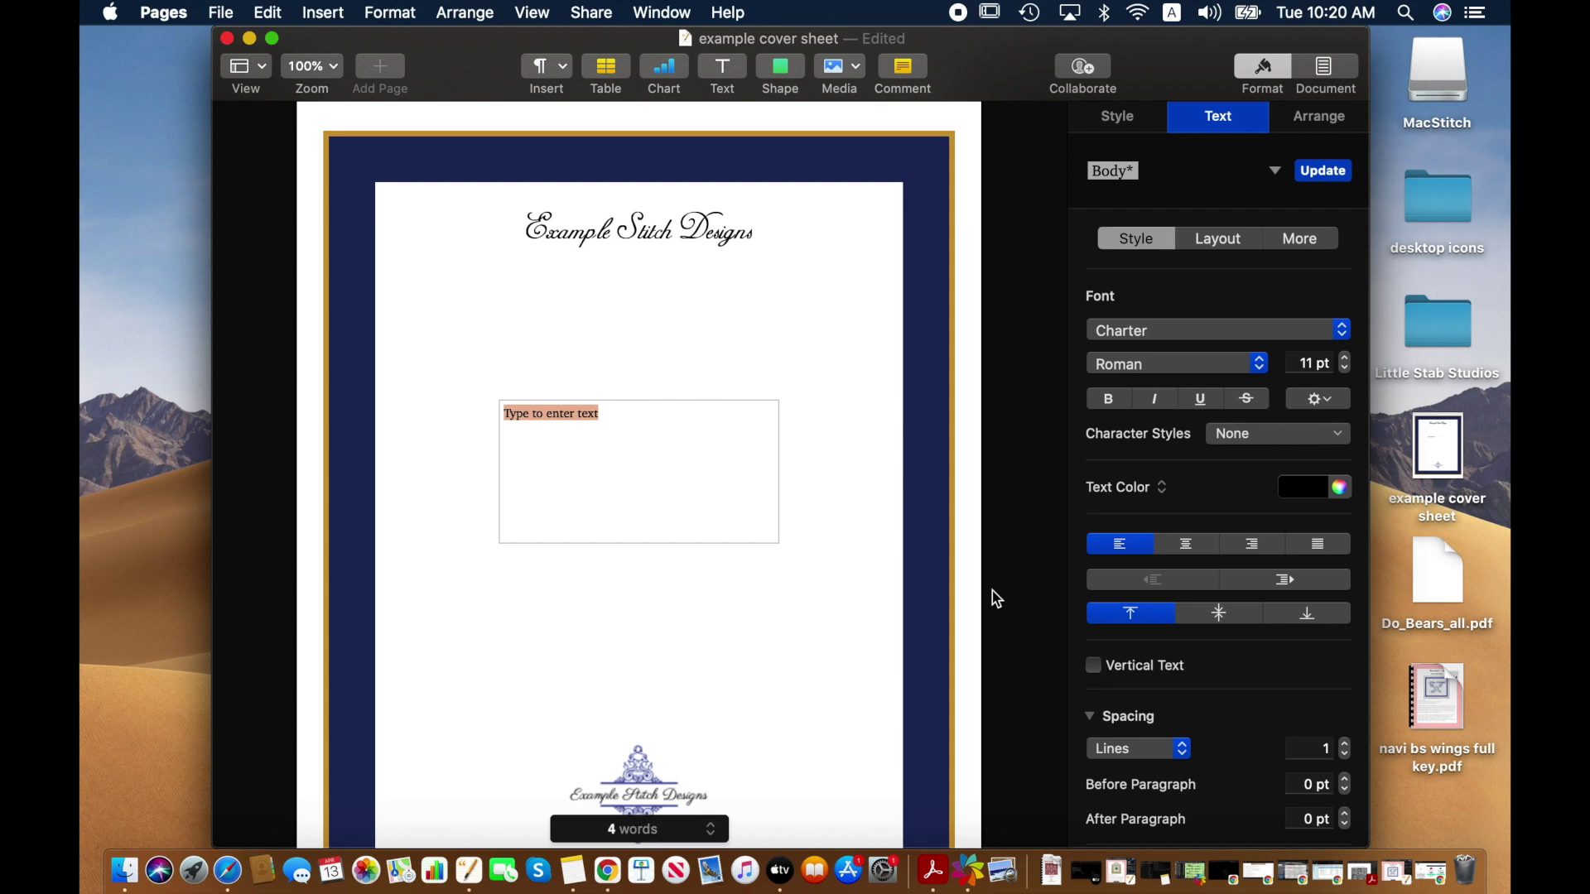
{"action": "left_click", "coordinate": [1345, 357]}
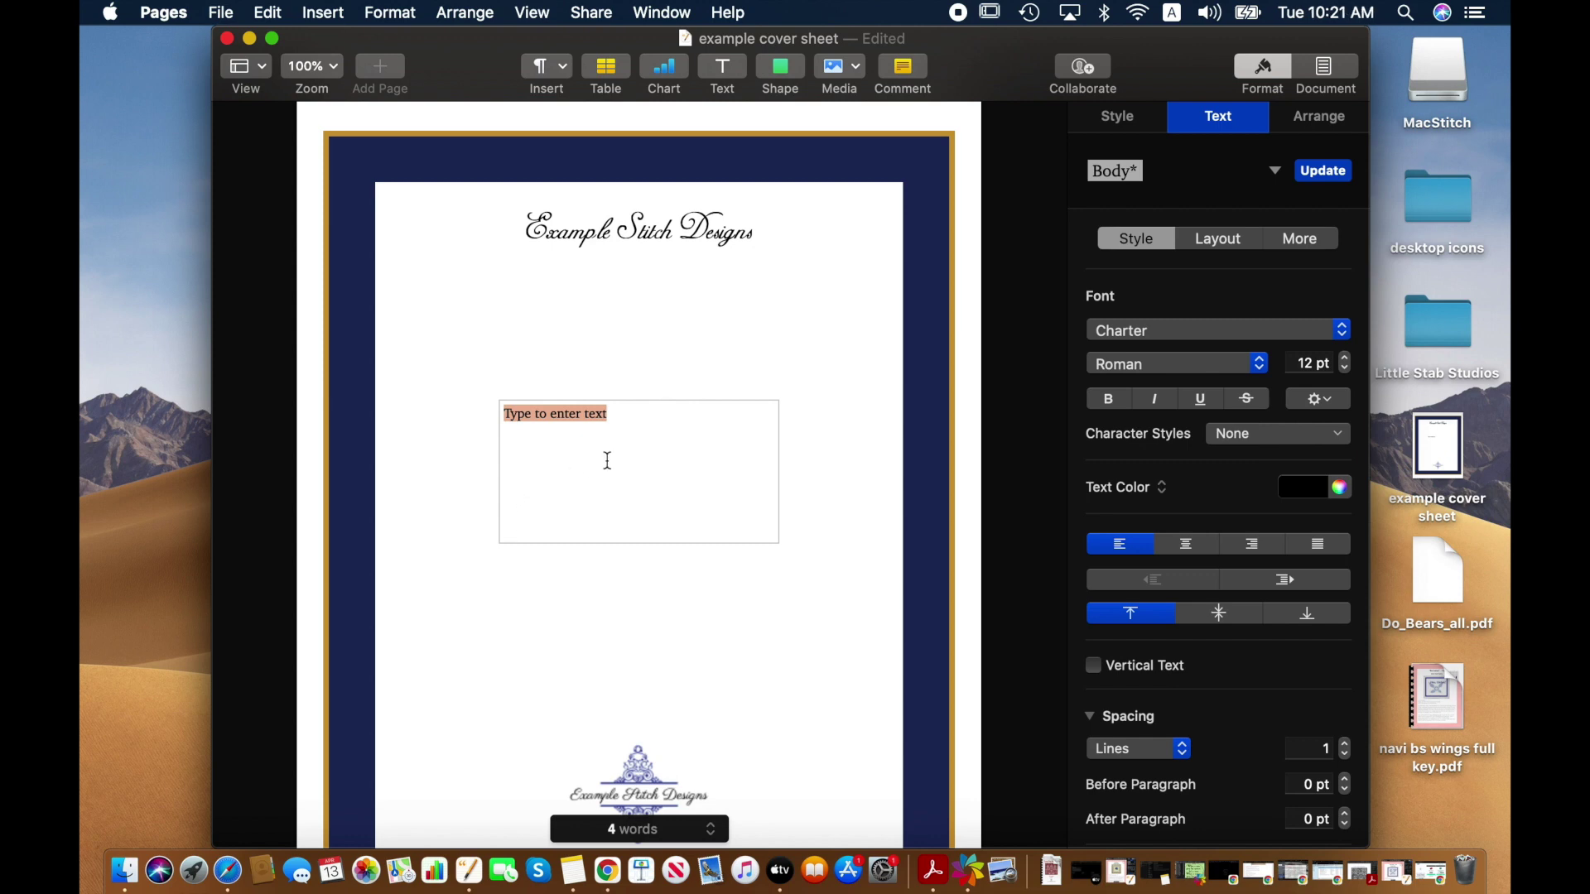
- Center-align the new text box's text and enter the credit "A … Example Stitch Production" with the designer's first name after "A"
{"action": "left_click", "coordinate": [1180, 543]}
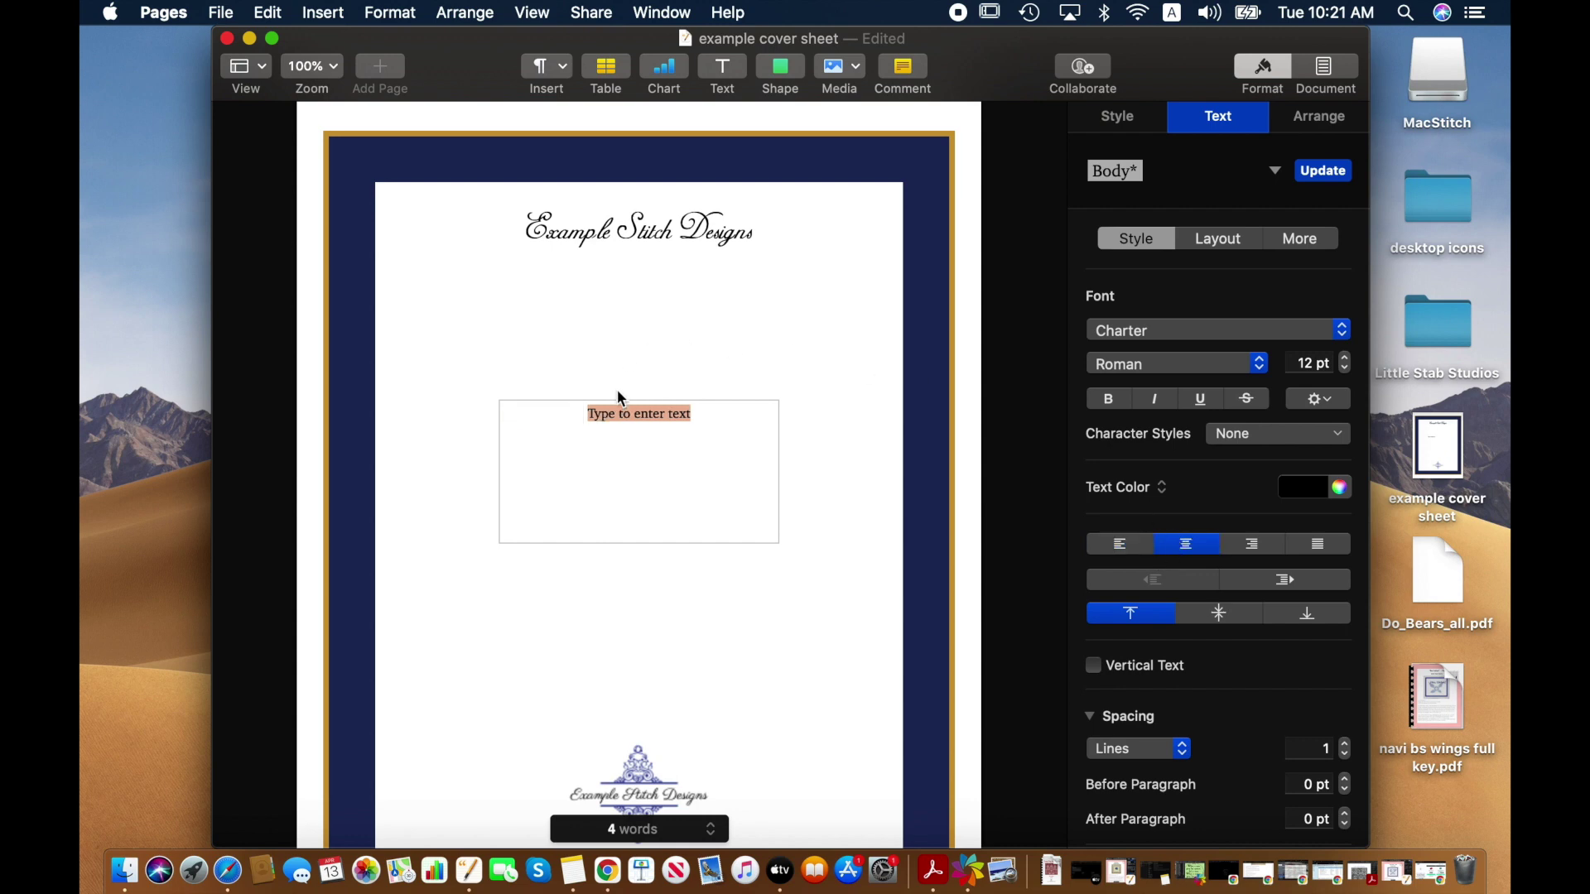
{"action": "type", "text": "A"}
{"action": "type", "text": " Sarah Exam"}
{"action": "type", "text": "ple Stitch"}
{"action": "type", "text": " Pro"}
{"action": "type", "text": "dcutio"}
{"action": "key", "text": "BackSpace"}
{"action": "key", "text": "BackSpace"}
{"action": "key", "text": "BackSpace"}
{"action": "key", "text": "BackSpace"}
{"action": "key", "text": "BackSpace"}
{"action": "type", "text": "uction"}
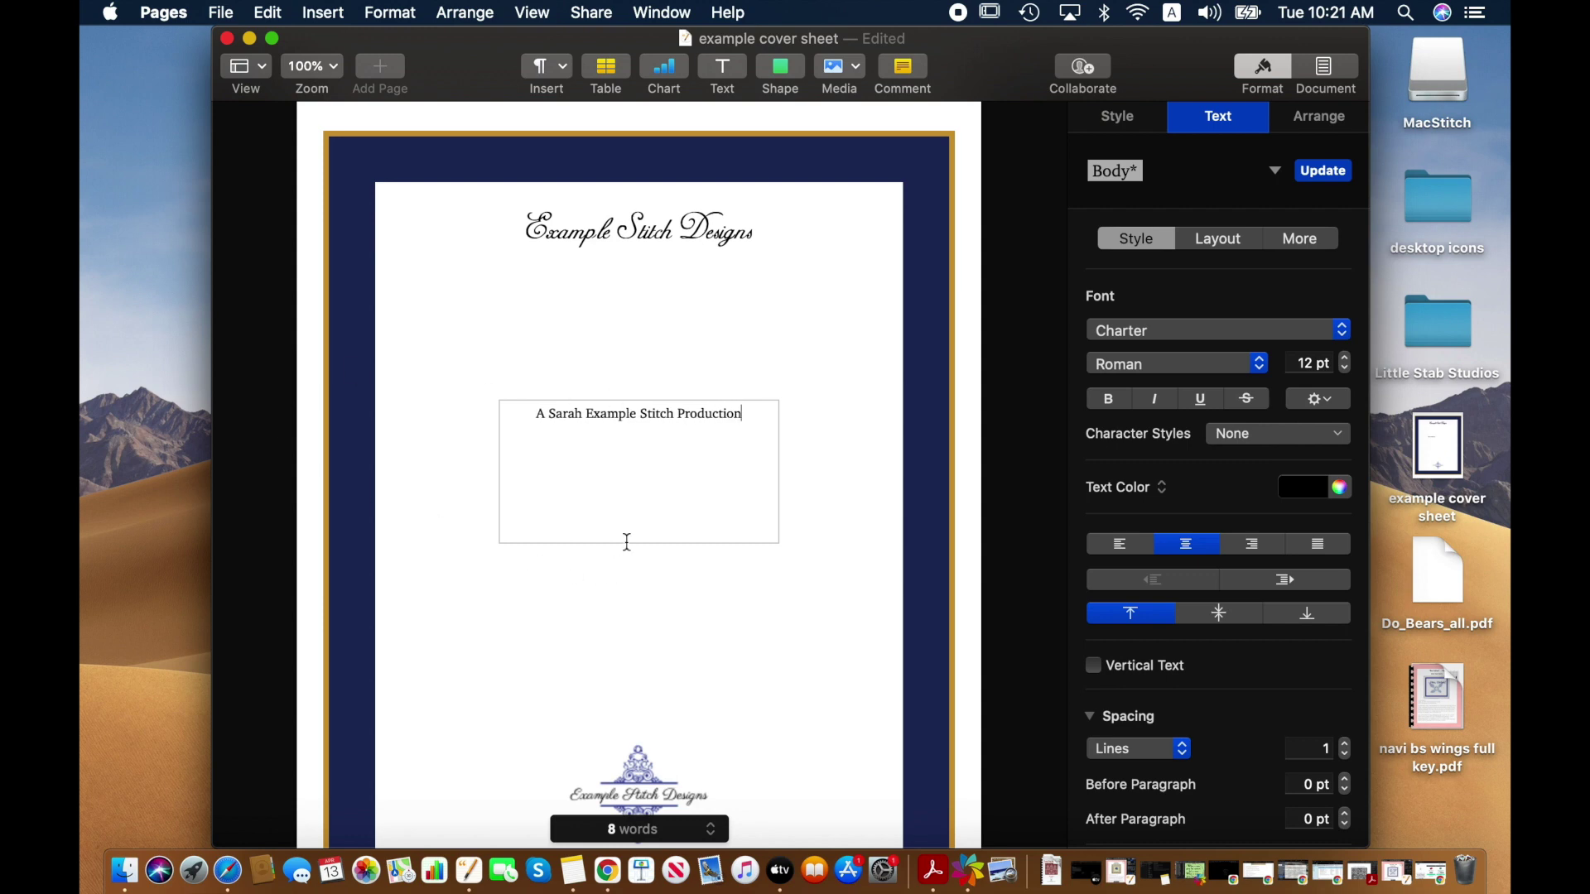
- Move the production credit text up to just below the "Example Stitch Designs" company name
{"action": "left_click", "coordinate": [633, 581]}
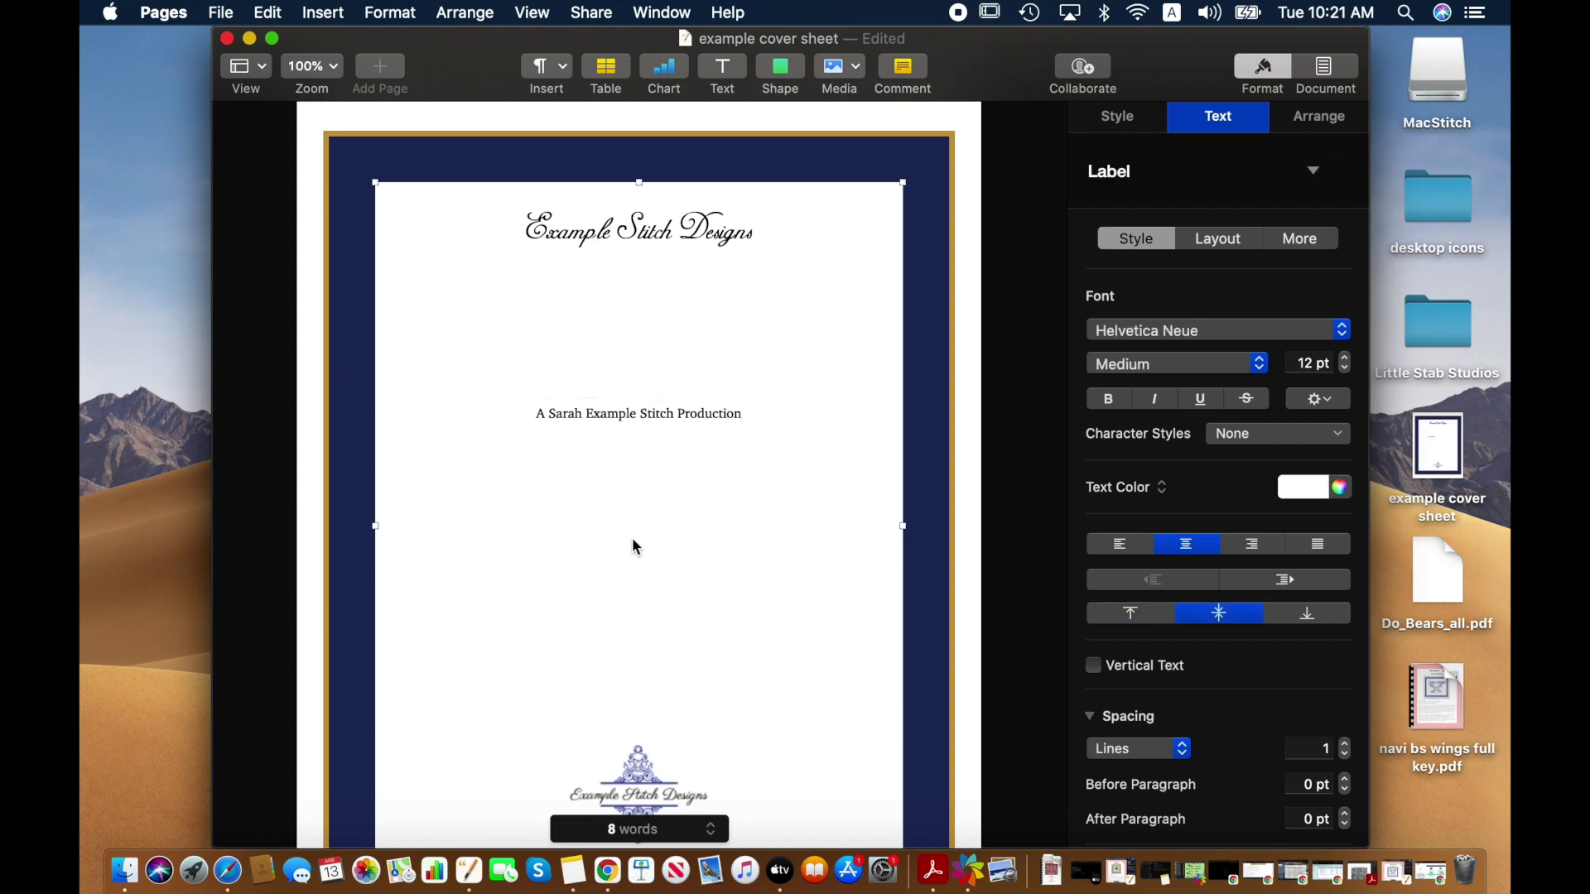
{"action": "left_click", "coordinate": [636, 474]}
{"action": "left_click_drag", "start_coordinate": [640, 547], "coordinate": [650, 291]}
{"action": "left_click", "coordinate": [636, 393]}
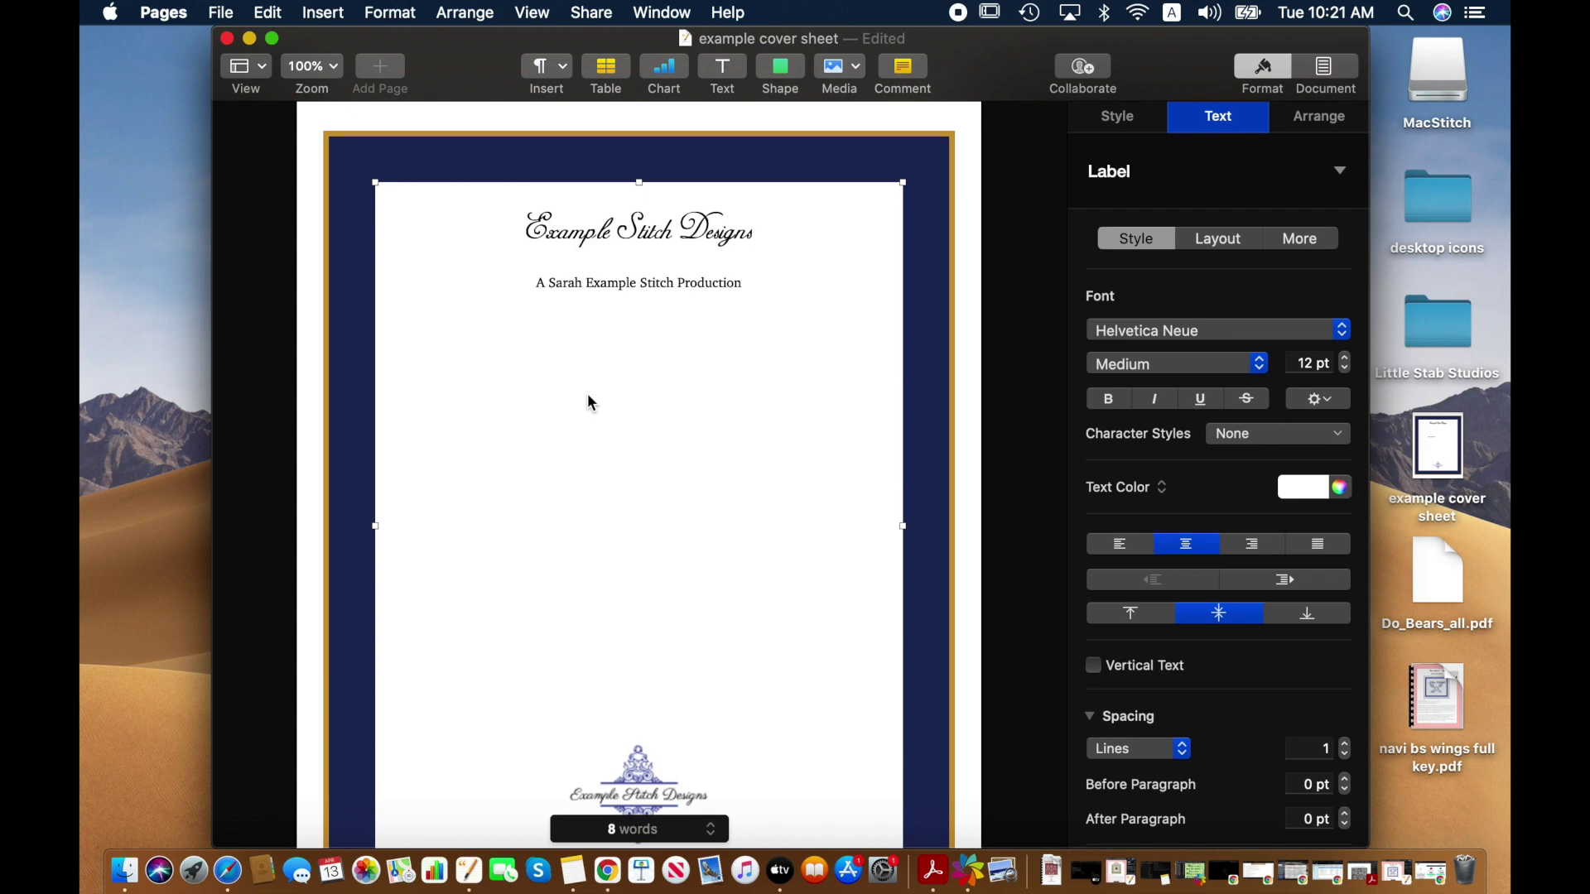
- Begin inserting an image file and open the Little Stab Studios folder on the Desktop
{"action": "scroll", "coordinate": [589, 397], "scroll_direction": "down", "scroll_amount": 2}
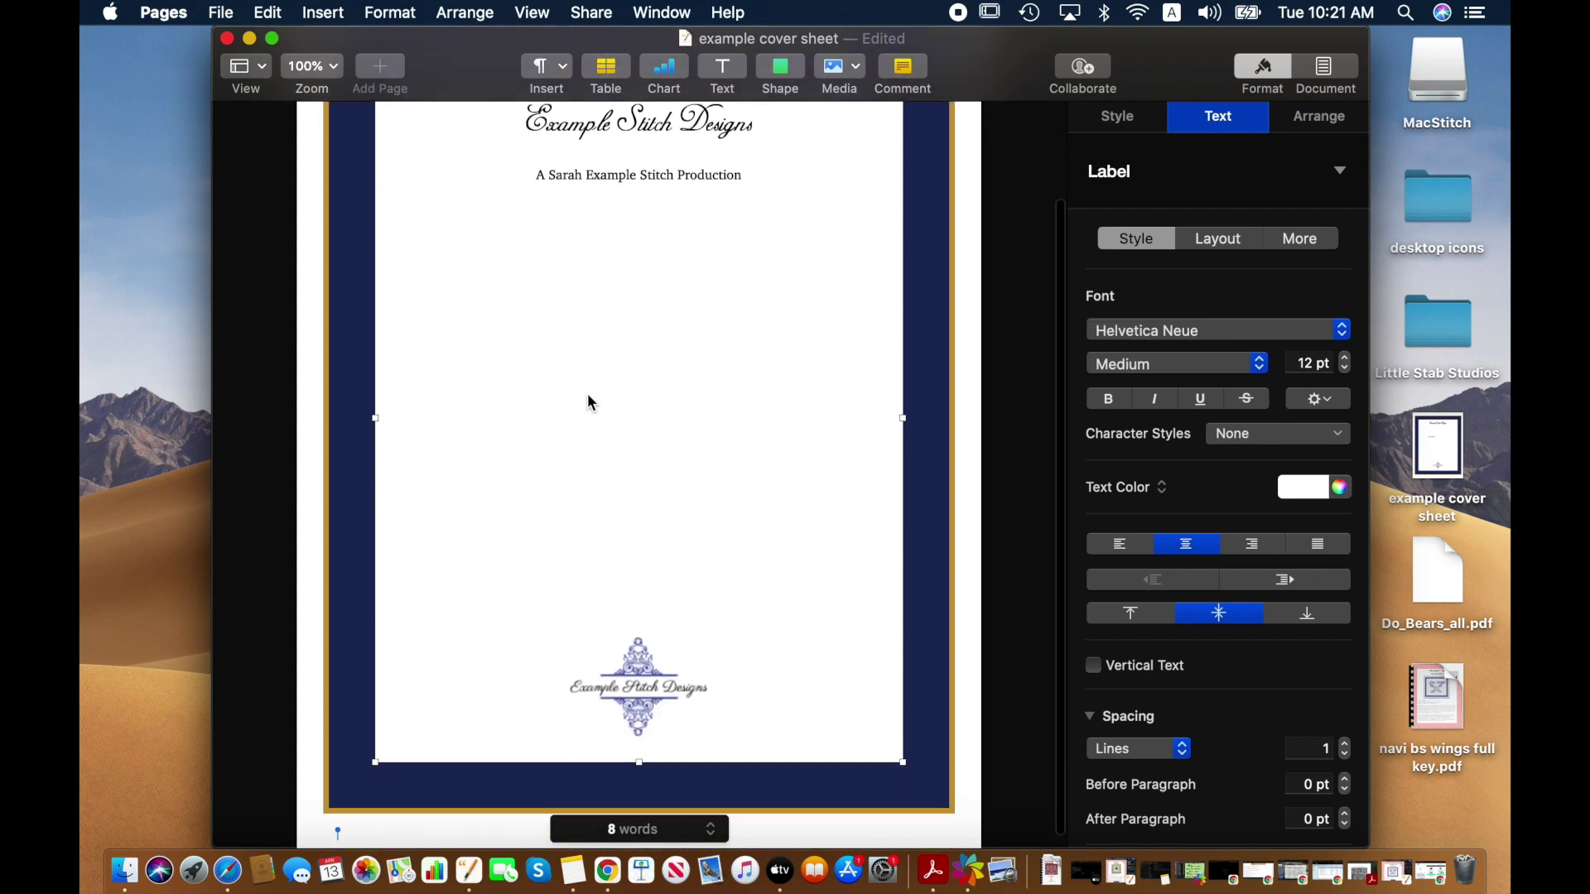
{"action": "scroll", "coordinate": [589, 397], "scroll_direction": "up", "scroll_amount": 2}
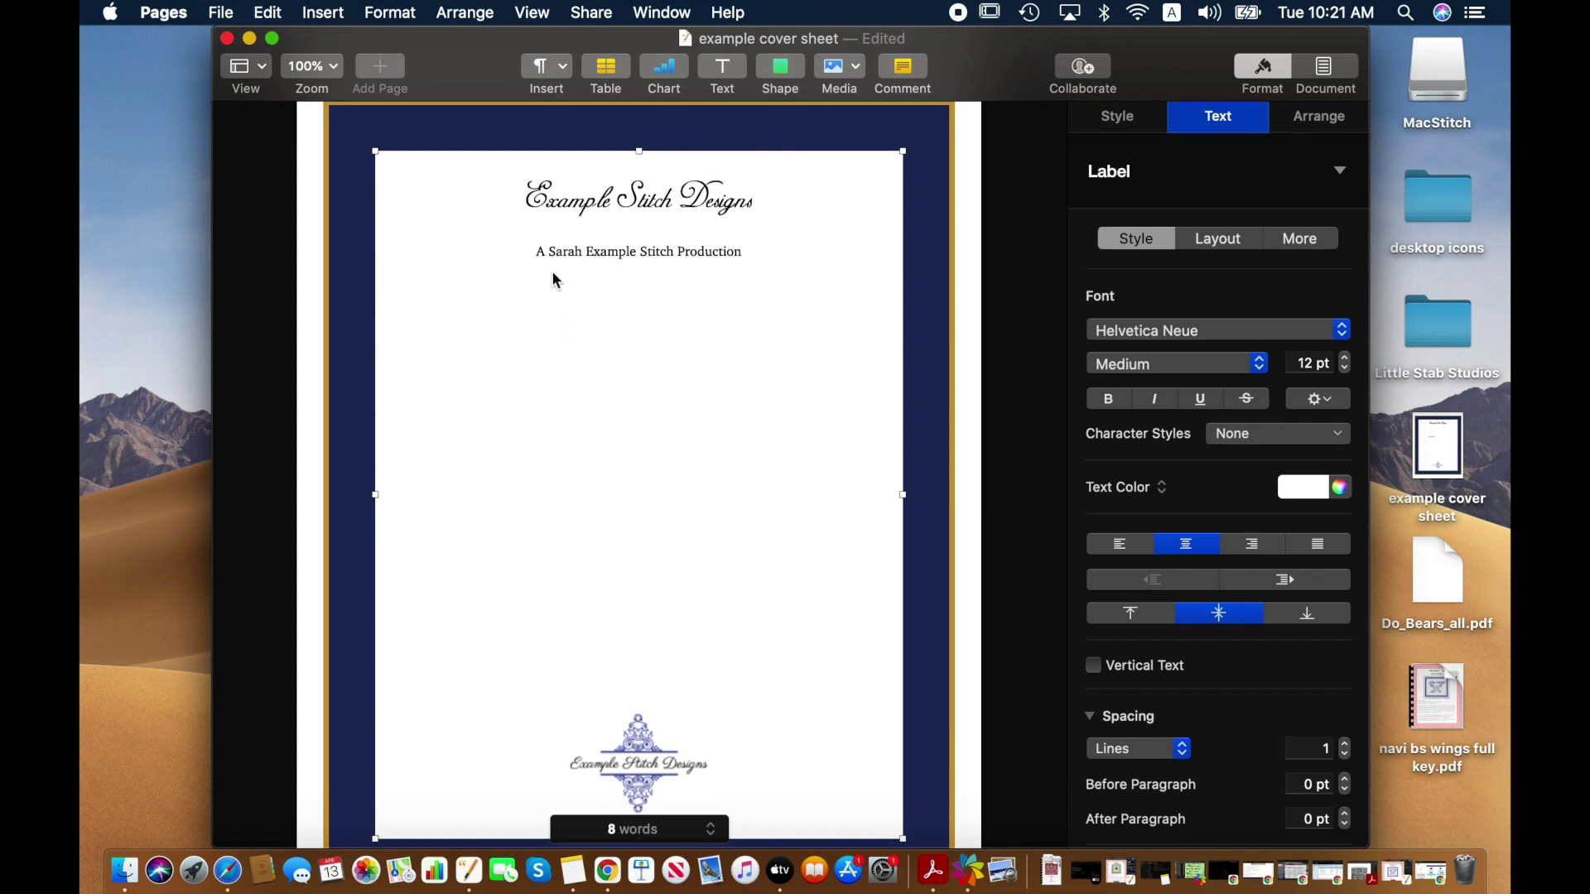
{"action": "left_click", "coordinate": [848, 71]}
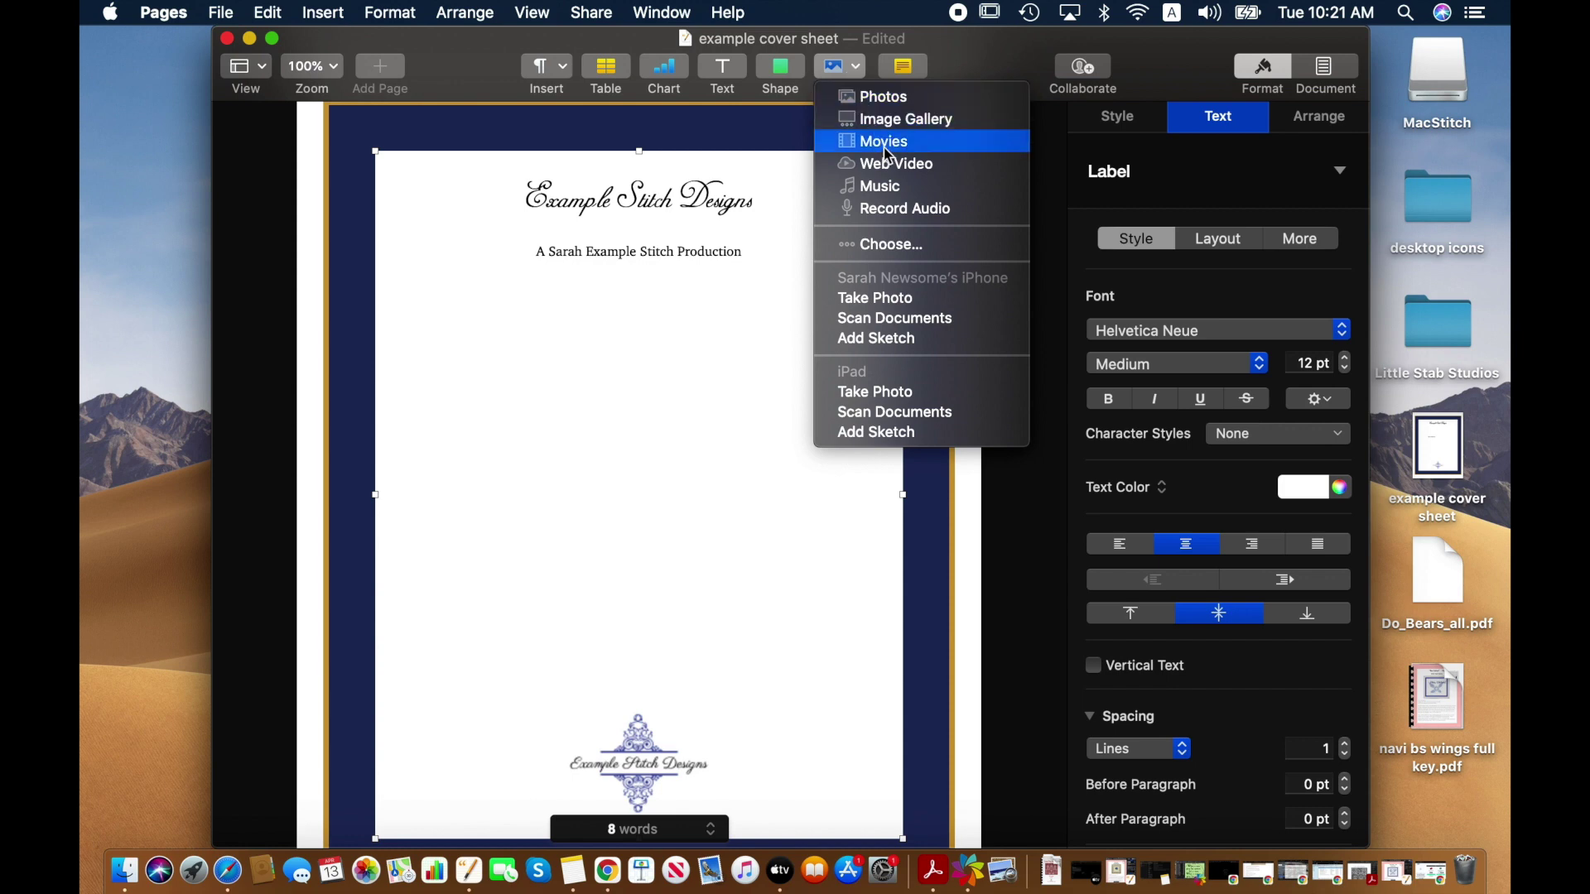
{"action": "left_click", "coordinate": [651, 443]}
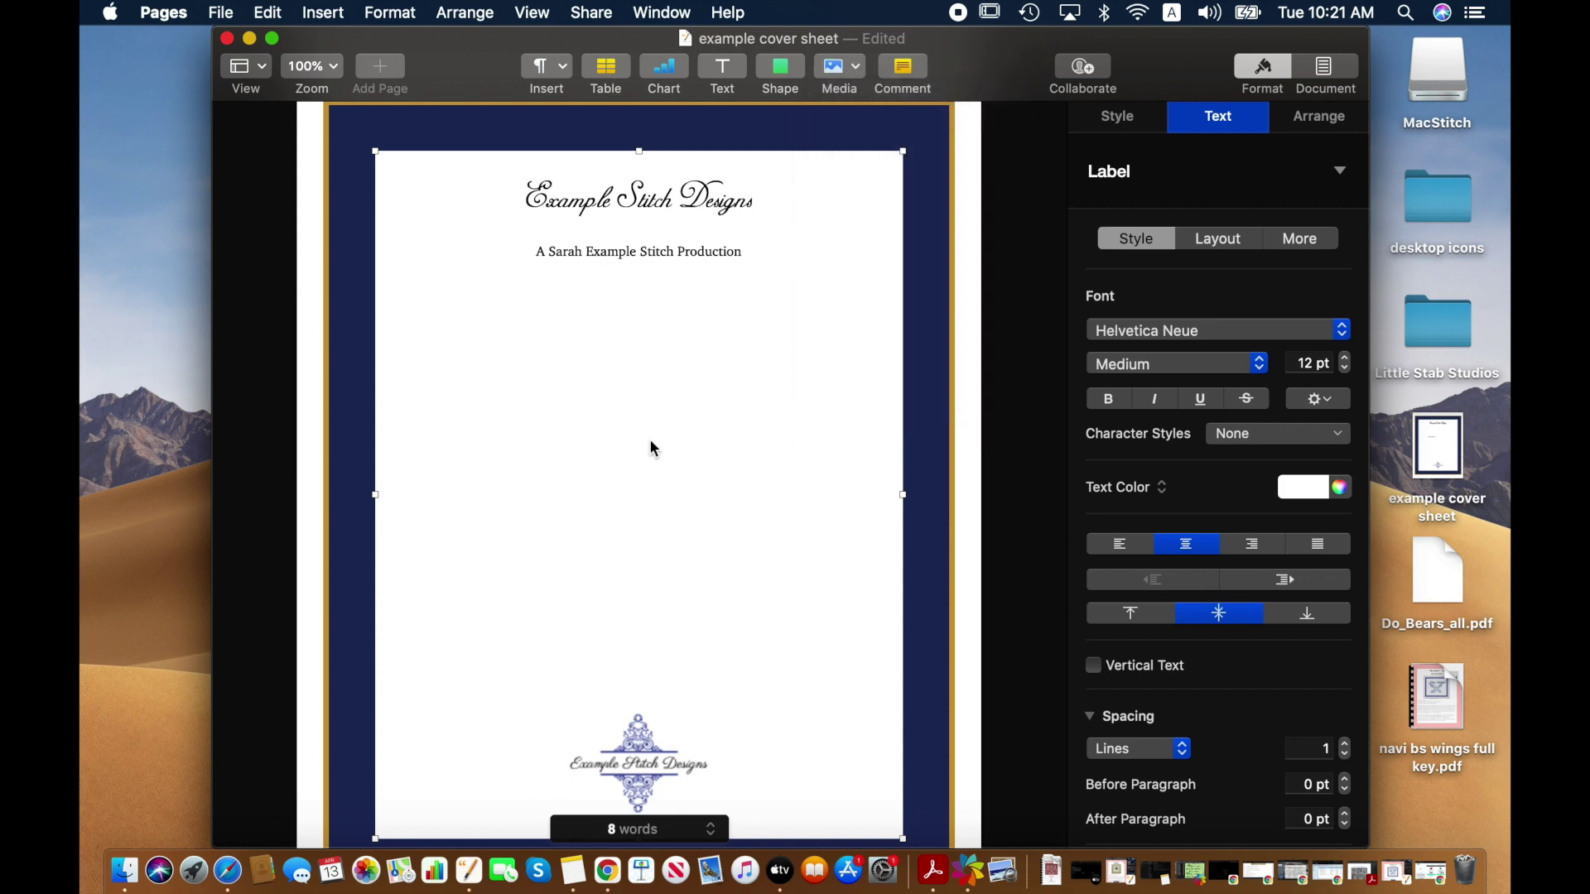
{"action": "left_click", "coordinate": [851, 70]}
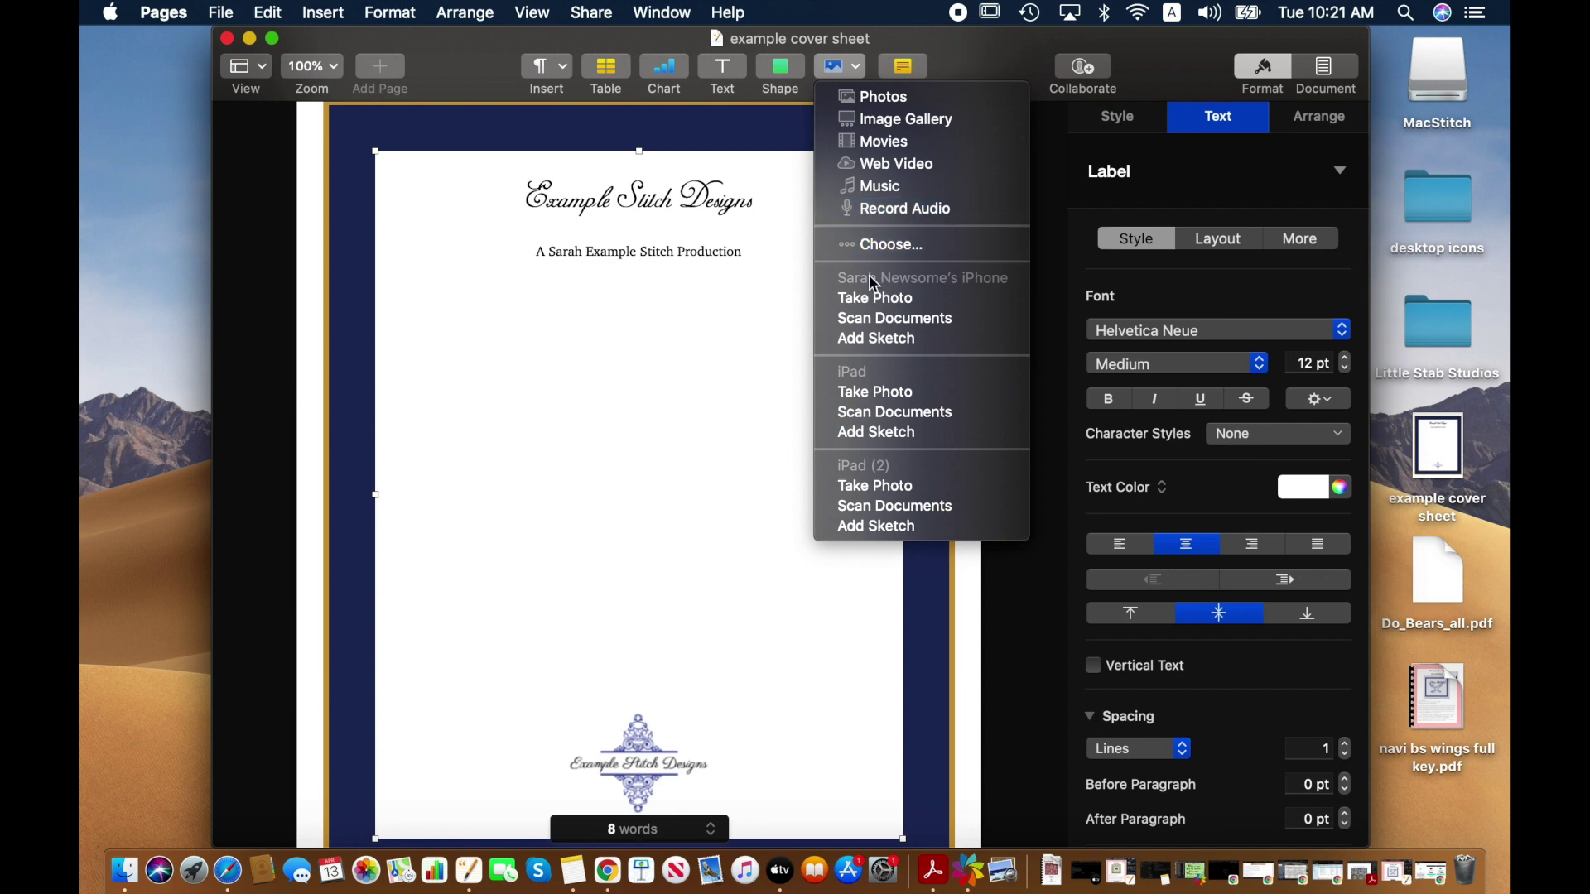
{"action": "left_click", "coordinate": [873, 248]}
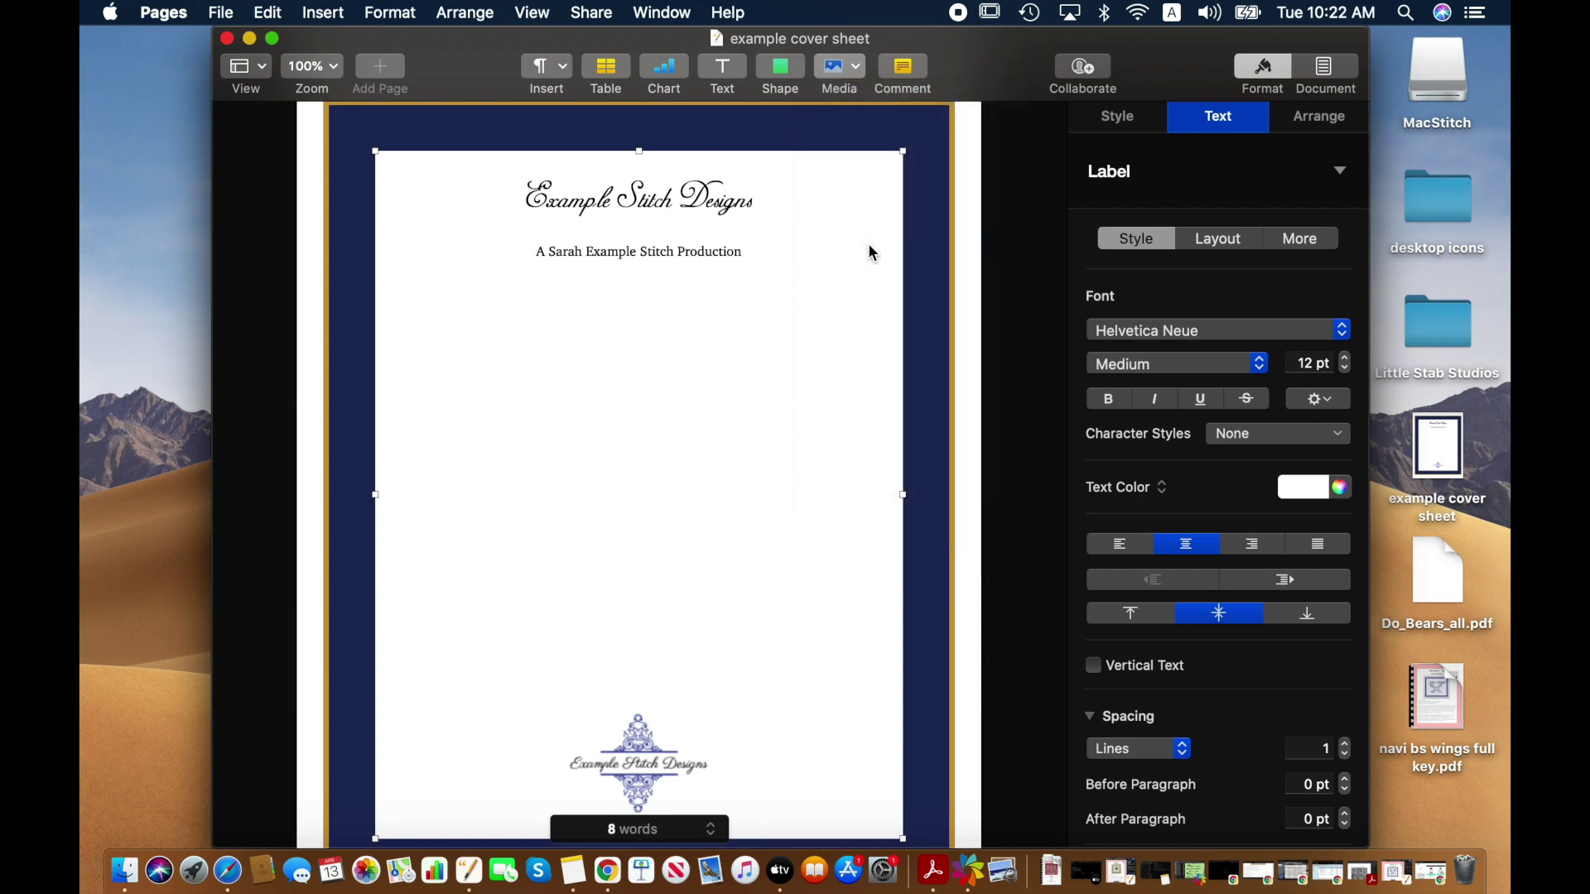
{"action": "scroll", "coordinate": [869, 247], "scroll_direction": "down", "scroll_amount": 5}
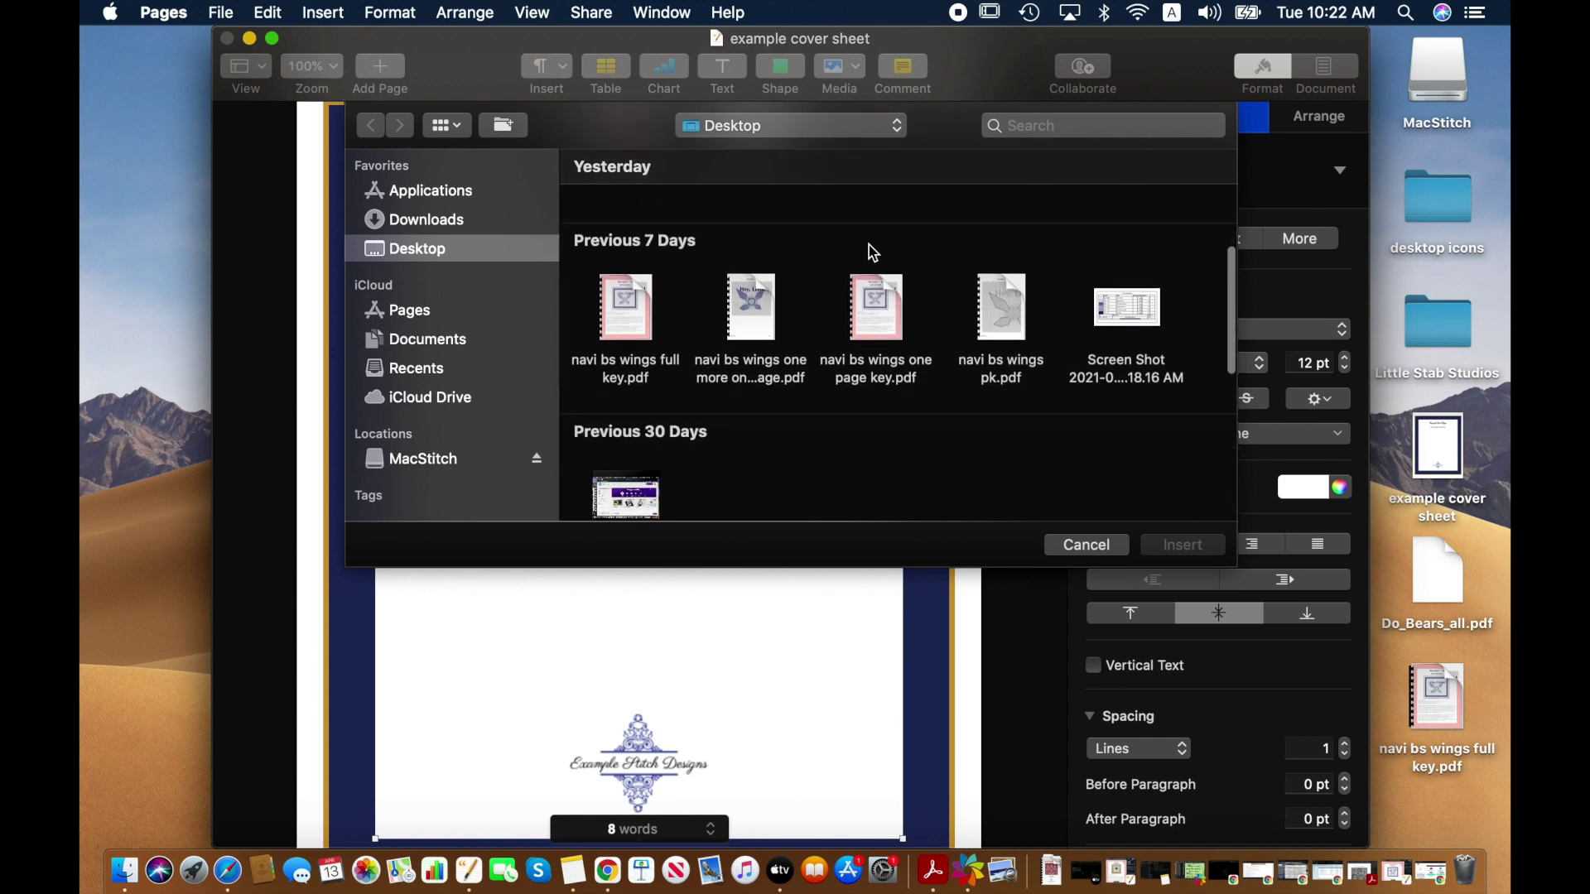
{"action": "scroll", "coordinate": [868, 245], "scroll_direction": "up", "scroll_amount": 2}
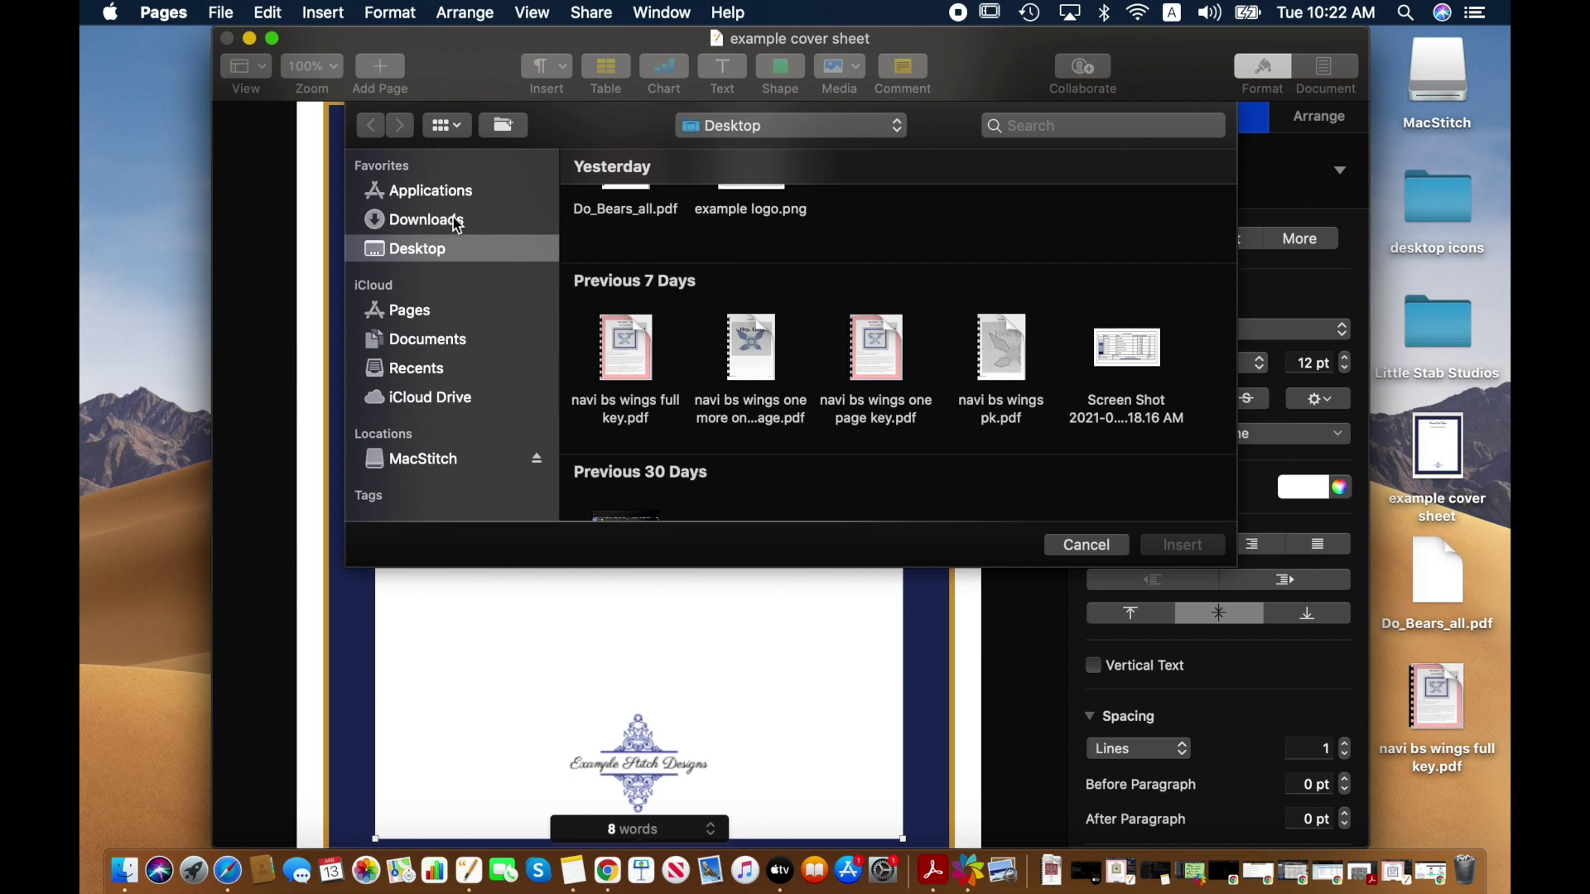
{"action": "scroll", "coordinate": [729, 356], "scroll_direction": "down", "scroll_amount": 10}
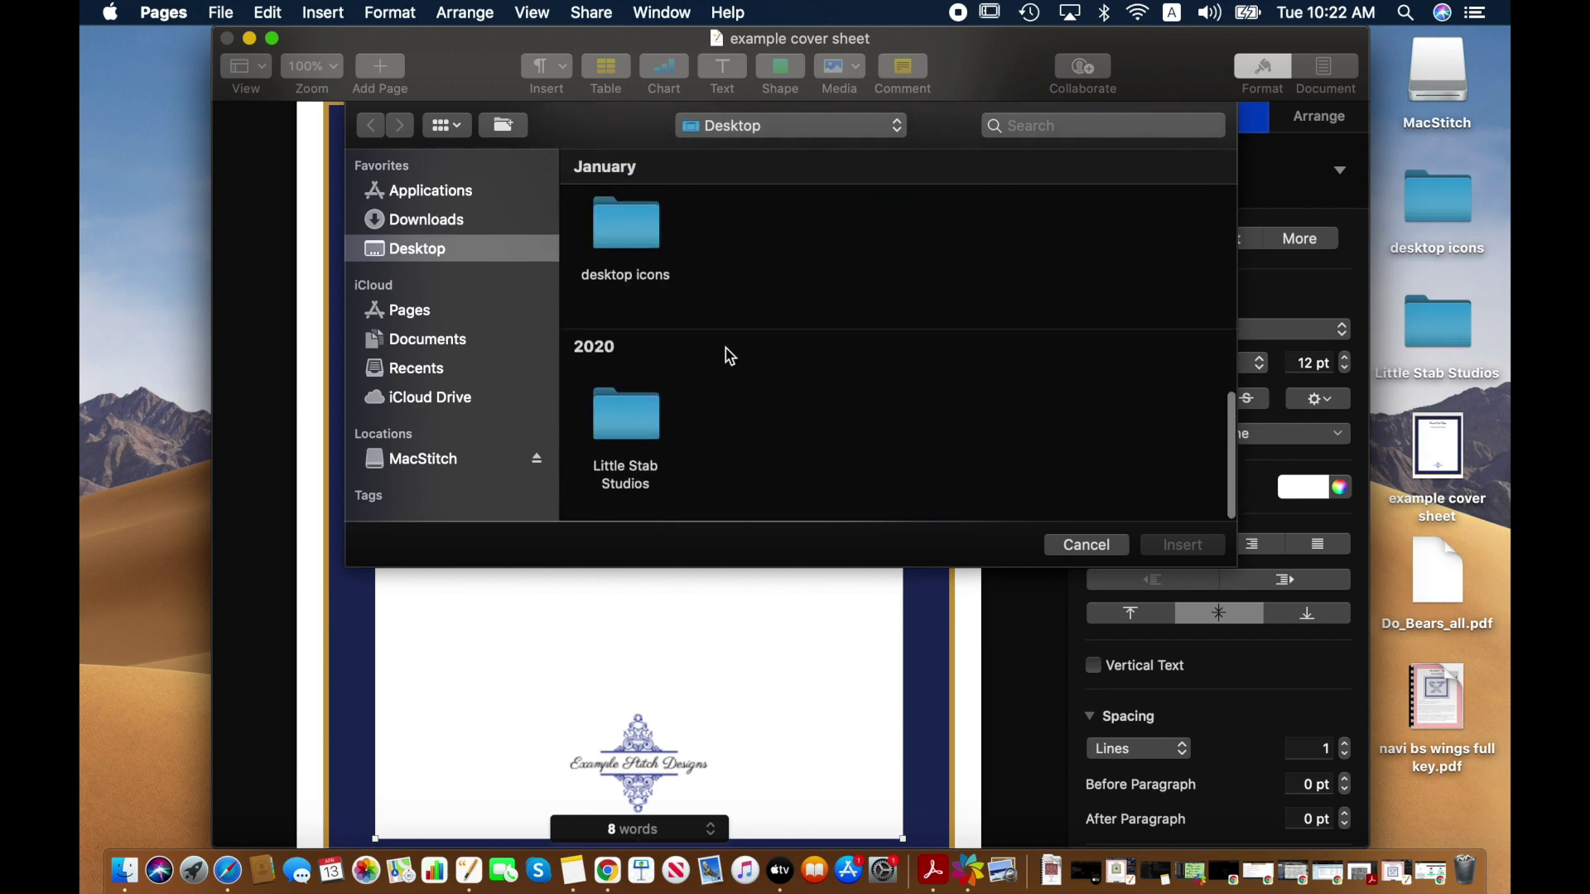
{"action": "double_click", "coordinate": [617, 422]}
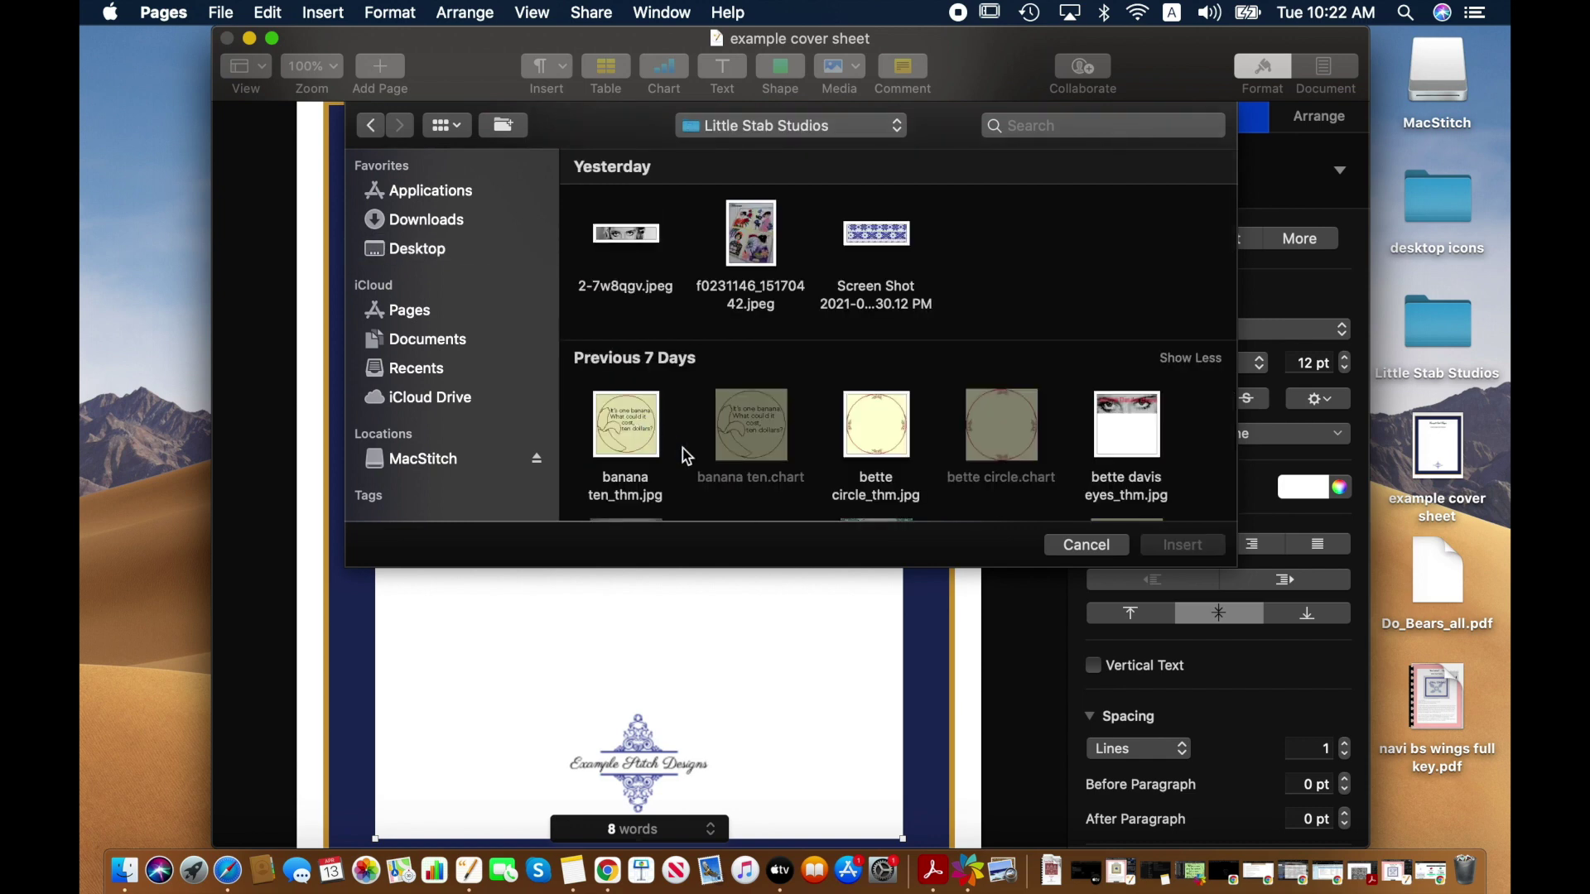
- Insert the image "hey listen centered.png" from the Little Stab Studios folder onto the cover page
{"action": "scroll", "coordinate": [684, 451], "scroll_direction": "down", "scroll_amount": 8}
{"action": "scroll", "coordinate": [696, 460], "scroll_direction": "down", "scroll_amount": 5}
{"action": "scroll", "coordinate": [695, 460], "scroll_direction": "up", "scroll_amount": 6}
{"action": "scroll", "coordinate": [695, 455], "scroll_direction": "up", "scroll_amount": 2}
{"action": "scroll", "coordinate": [696, 458], "scroll_direction": "down", "scroll_amount": 4}
{"action": "scroll", "coordinate": [922, 478], "scroll_direction": "right", "scroll_amount": 10}
{"action": "scroll", "coordinate": [922, 478], "scroll_direction": "right", "scroll_amount": 10}
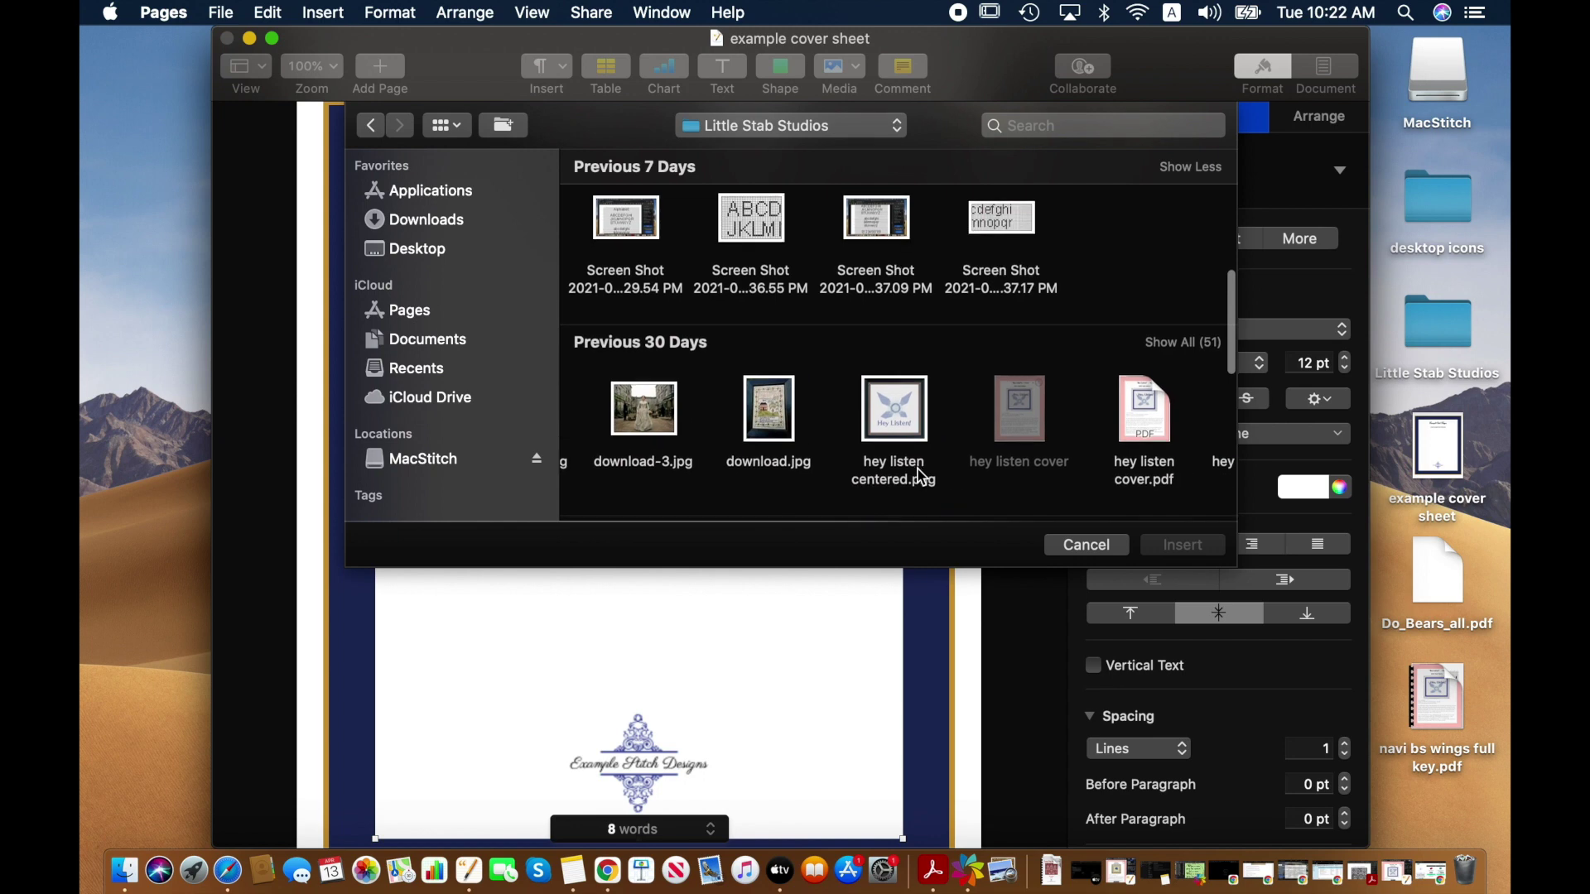
{"action": "left_click", "coordinate": [881, 410]}
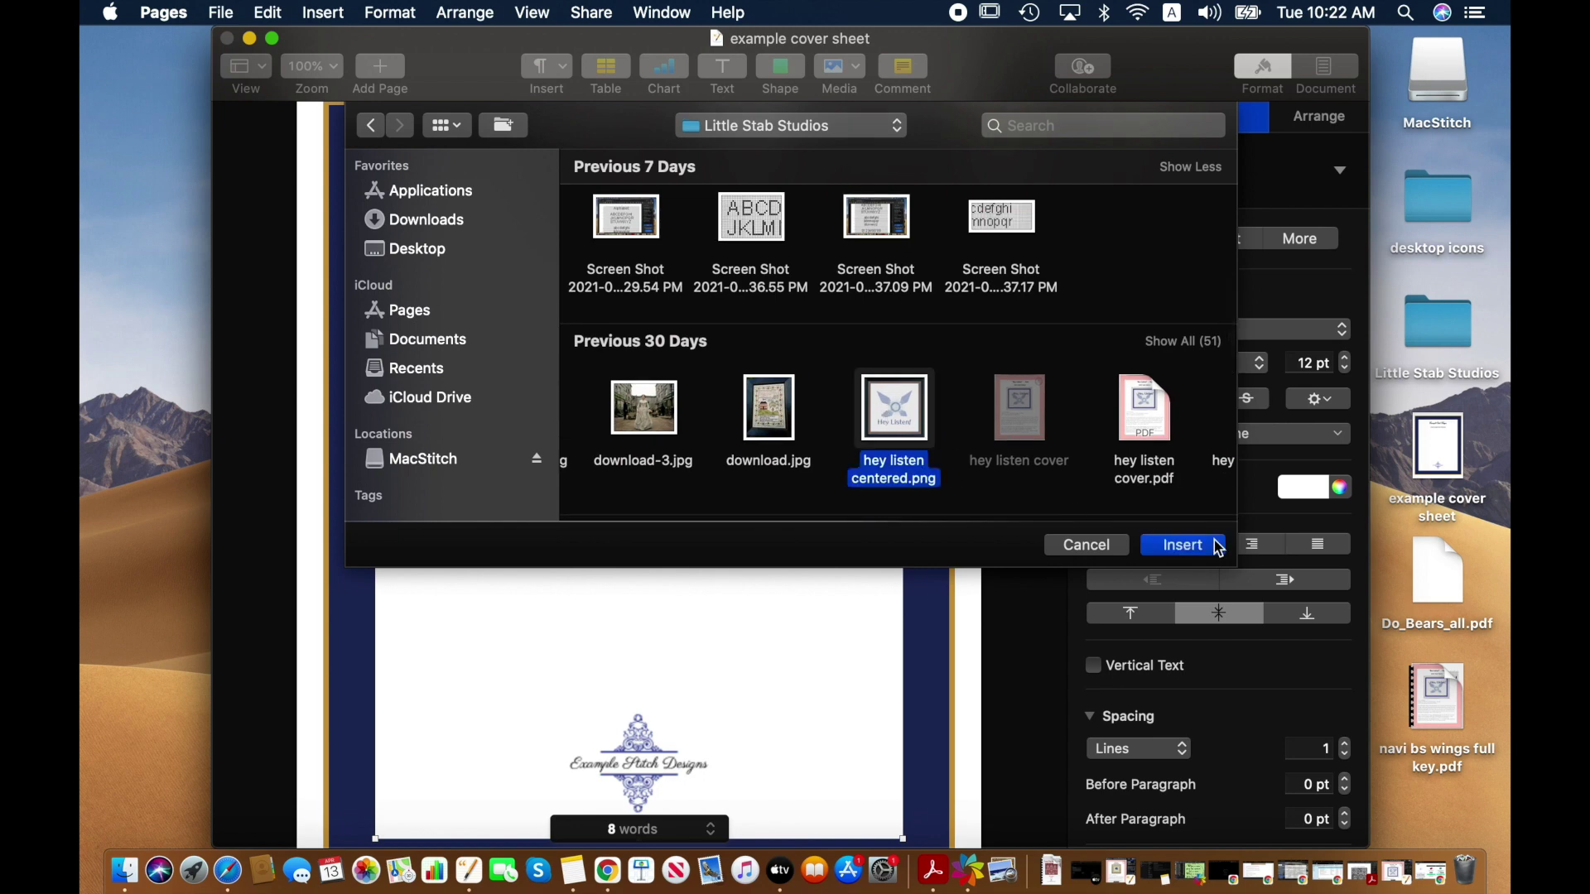
{"action": "left_click", "coordinate": [1183, 545]}
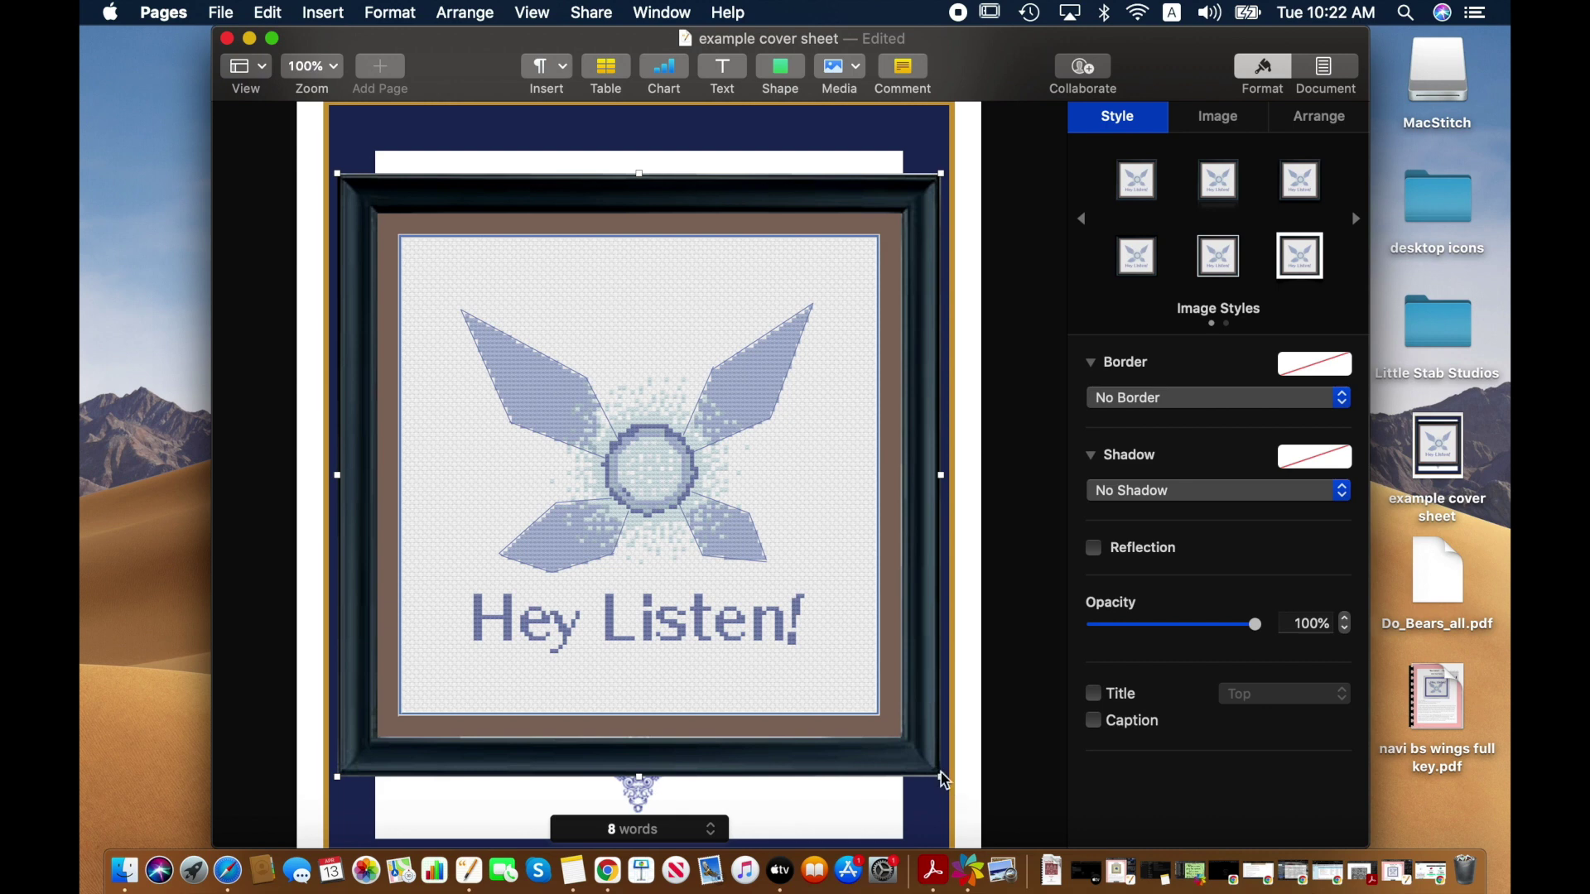
- Shrink the framed "Hey Listen!" image to fit the white panel and center it horizontally between the credit line and the logo
{"action": "left_click_drag", "start_coordinate": [941, 774], "coordinate": [740, 576]}
{"action": "left_click_drag", "start_coordinate": [550, 370], "coordinate": [645, 508]}
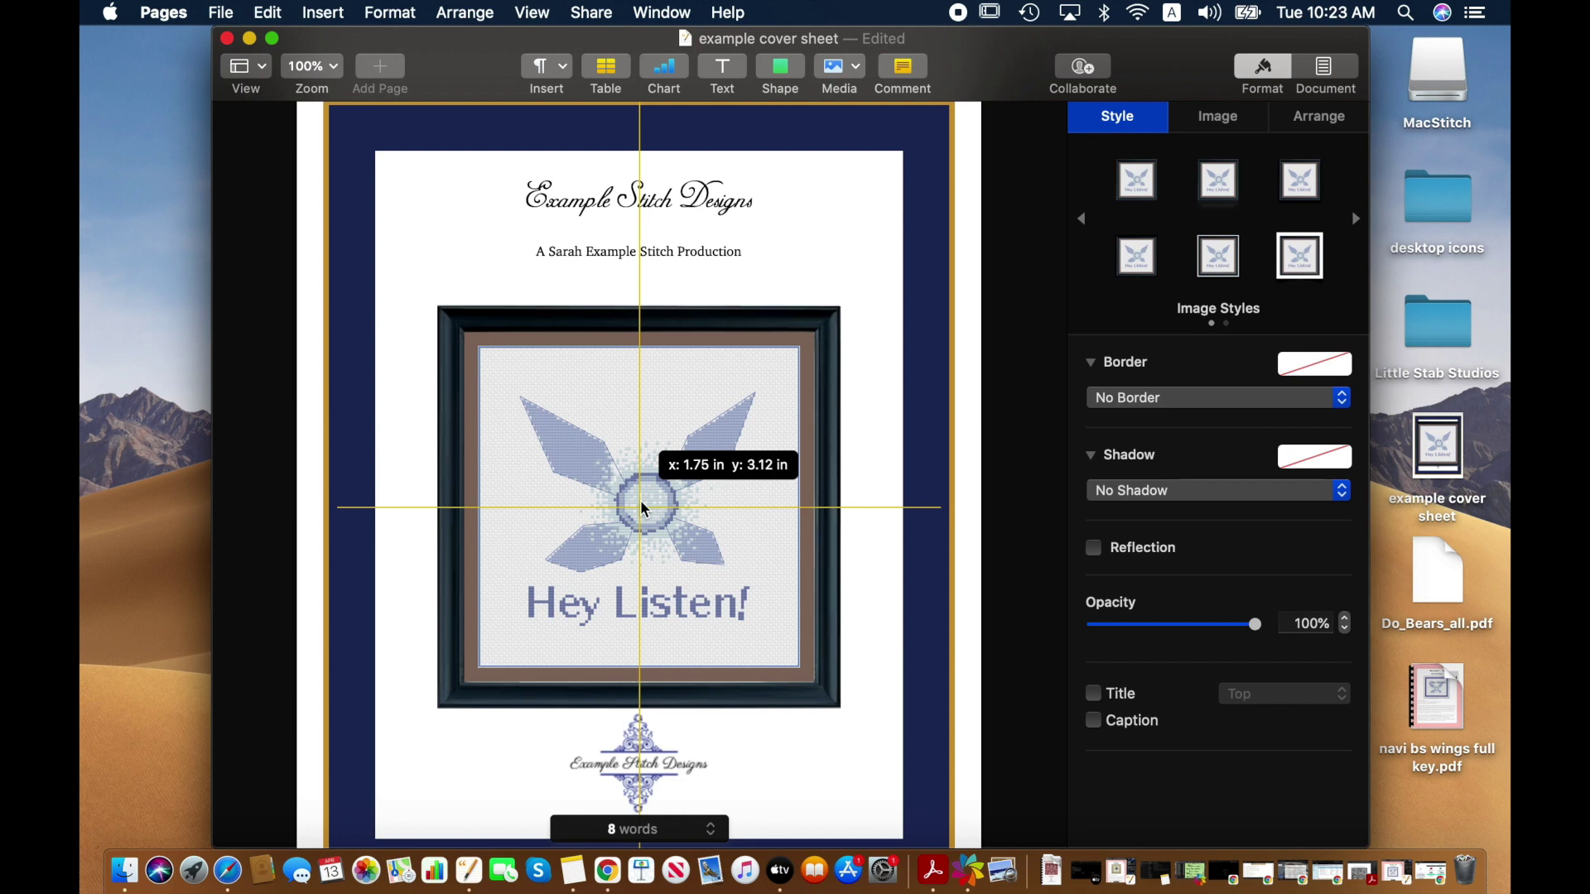
{"action": "left_click_drag", "start_coordinate": [643, 503], "coordinate": [645, 503]}
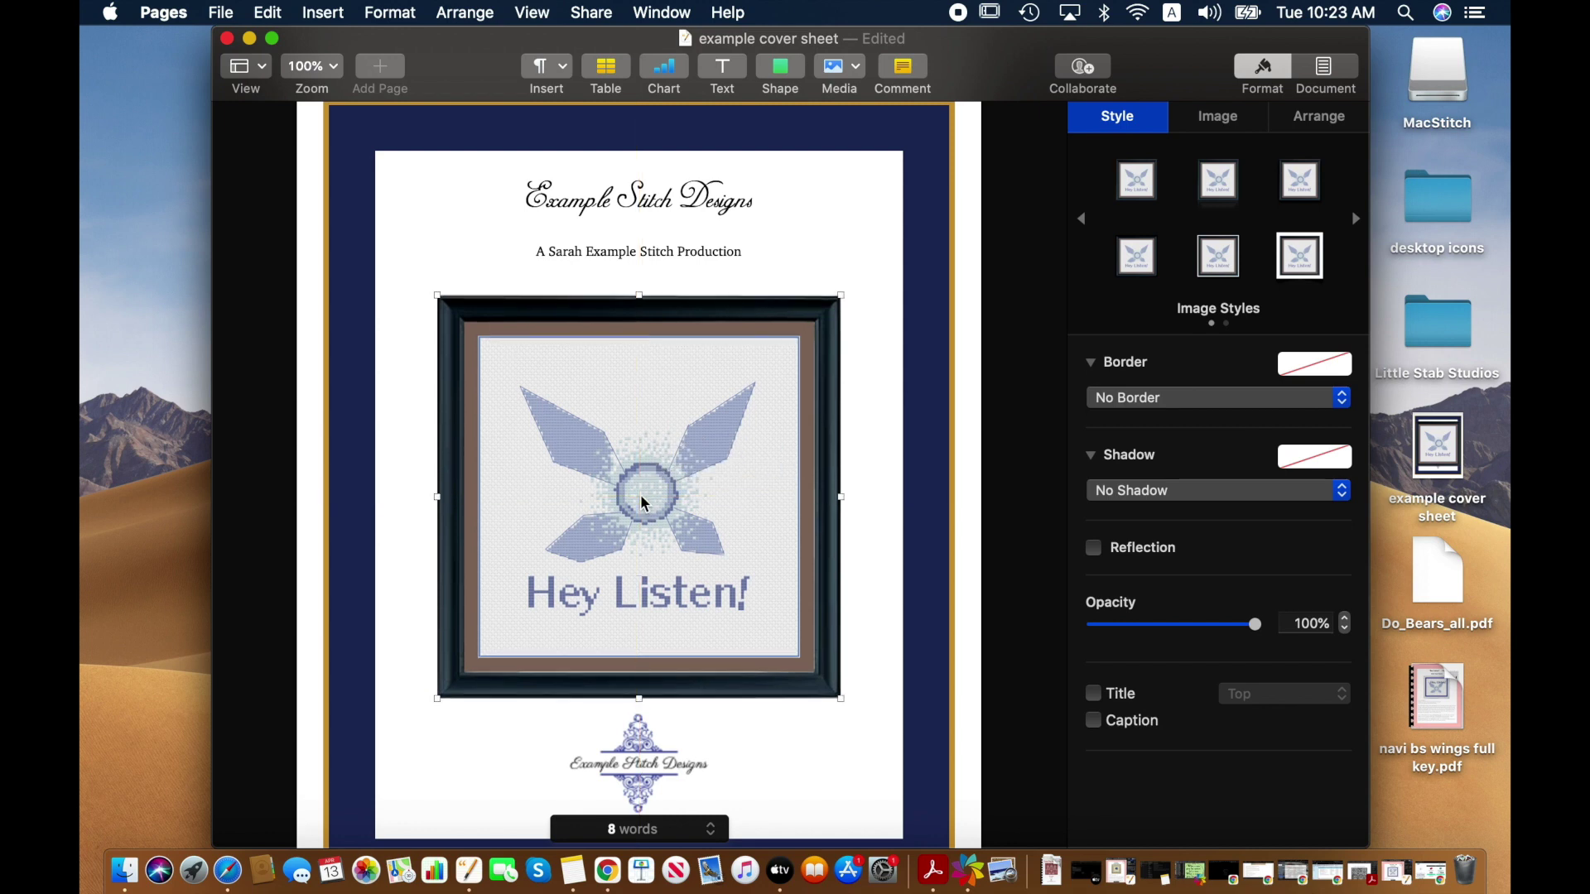
{"action": "left_click", "coordinate": [858, 751]}
{"action": "scroll", "coordinate": [858, 750], "scroll_direction": "down", "scroll_amount": 2}
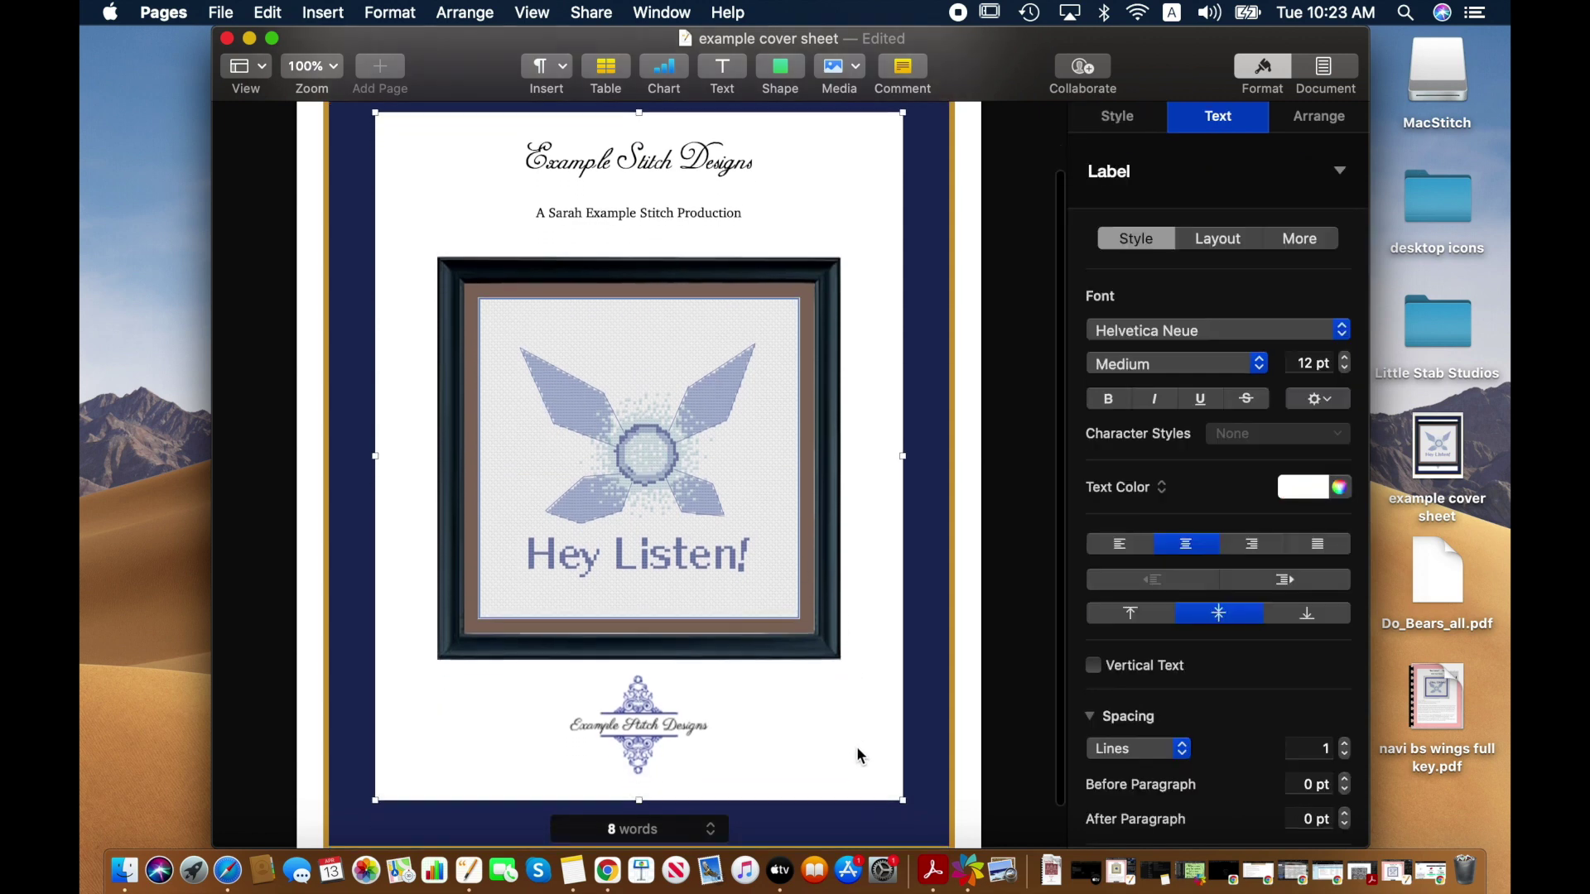
{"action": "scroll", "coordinate": [856, 746], "scroll_direction": "down", "scroll_amount": 2}
{"action": "scroll", "coordinate": [856, 747], "scroll_direction": "up", "scroll_amount": 3}
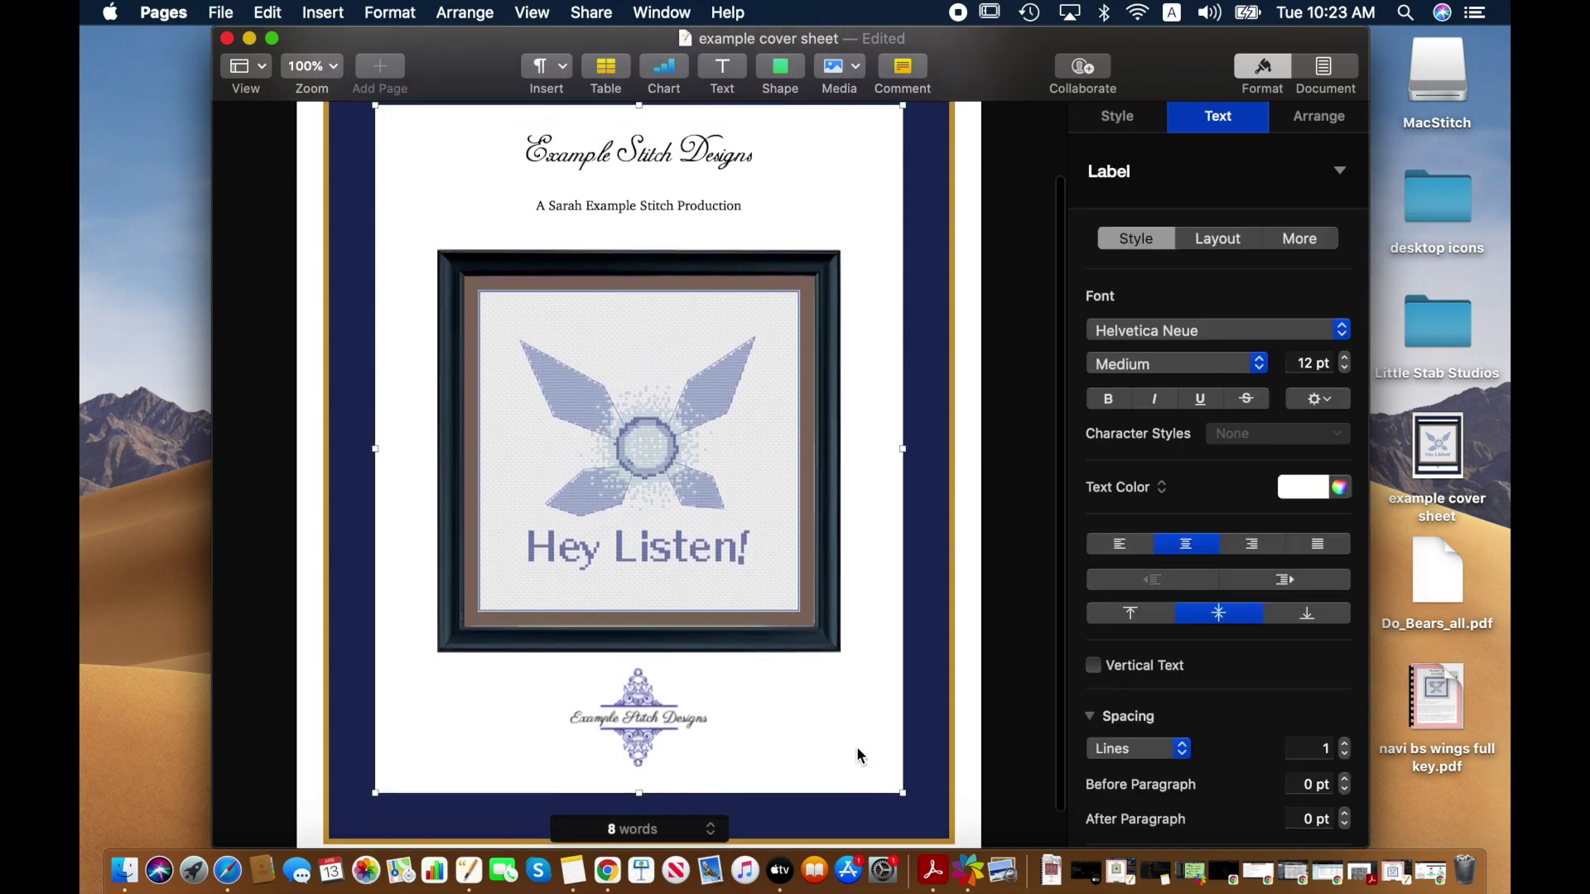
{"action": "scroll", "coordinate": [858, 750], "scroll_direction": "up", "scroll_amount": 2}
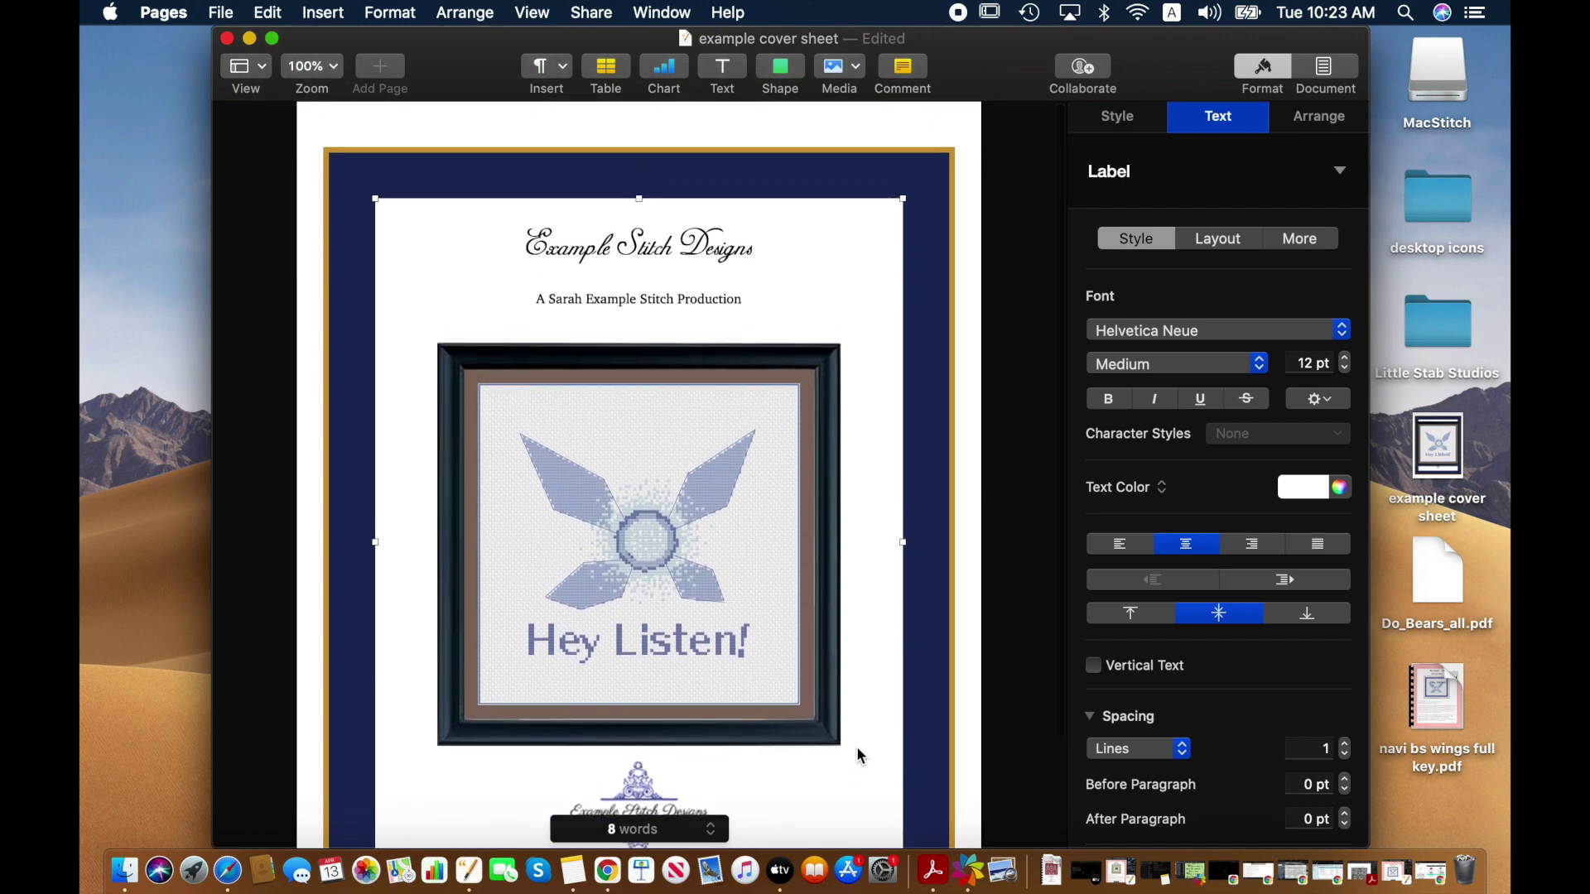
{"action": "scroll", "coordinate": [857, 755], "scroll_direction": "down", "scroll_amount": 1}
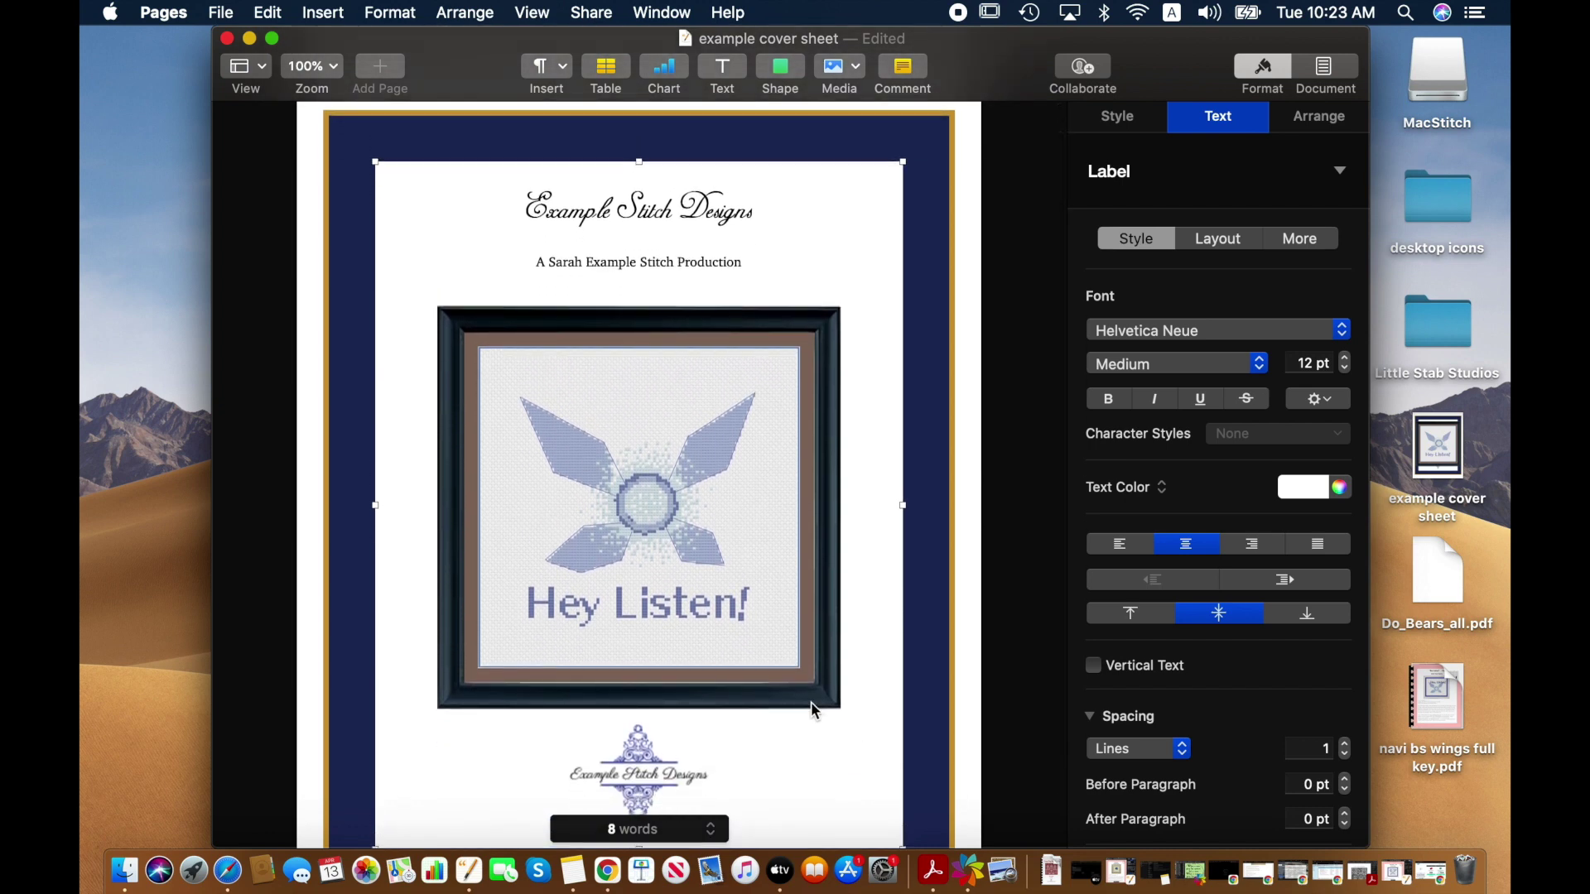
- Switch to Acrobat Reader and examine the cover page layouts of the Pandemic and BlackPhillip cross stitch patterns
{"action": "left_click", "coordinate": [1366, 872]}
{"action": "scroll", "coordinate": [956, 563], "scroll_direction": "down", "scroll_amount": 8}
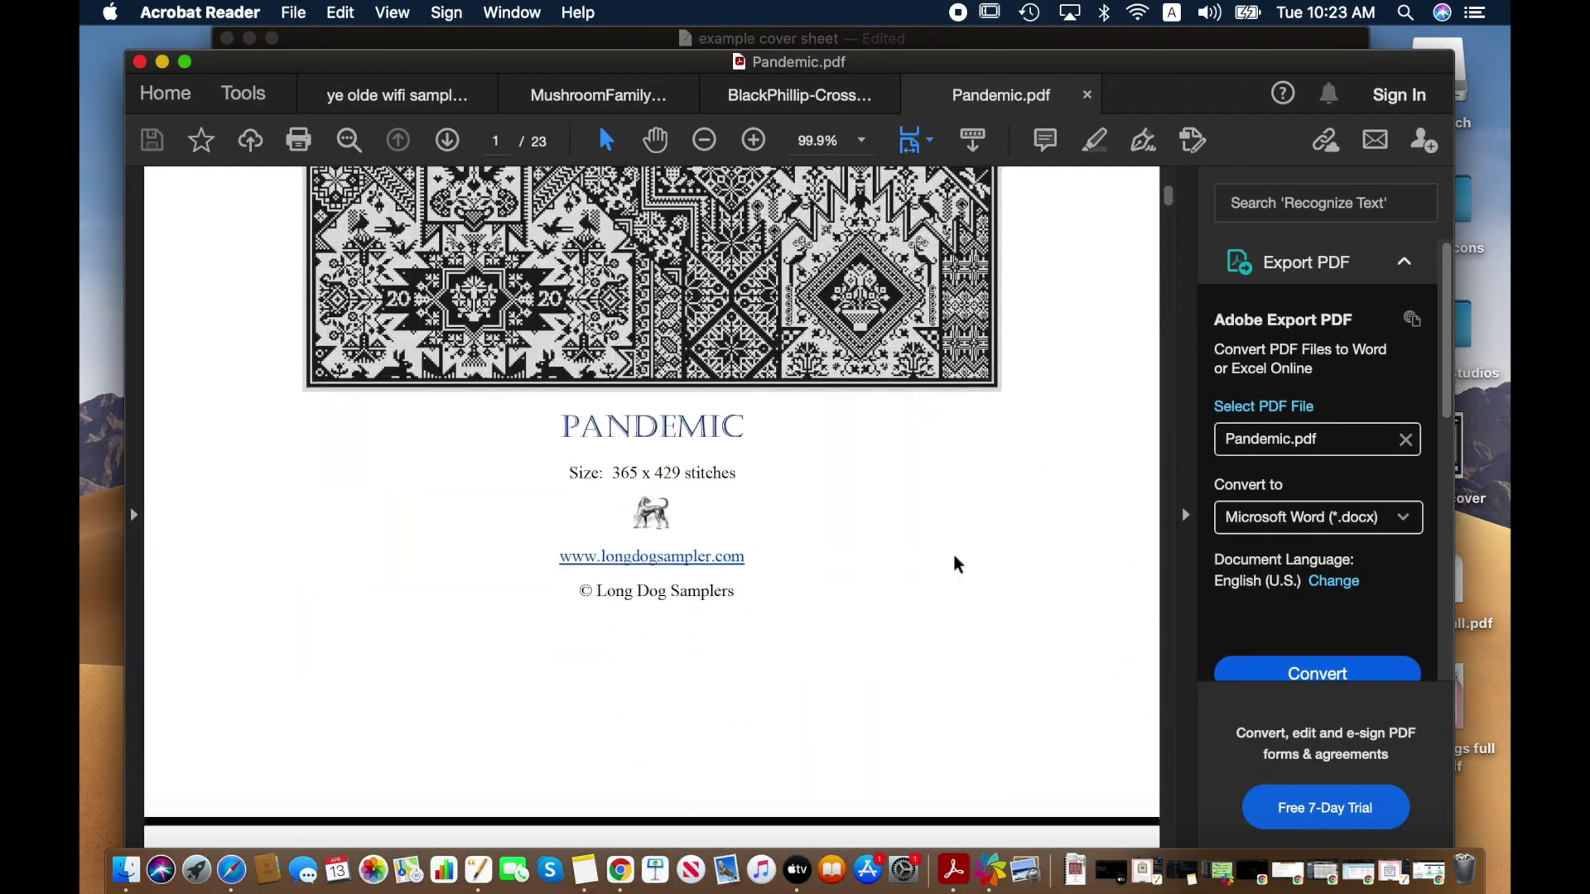
{"action": "scroll", "coordinate": [957, 563], "scroll_direction": "up", "scroll_amount": 8}
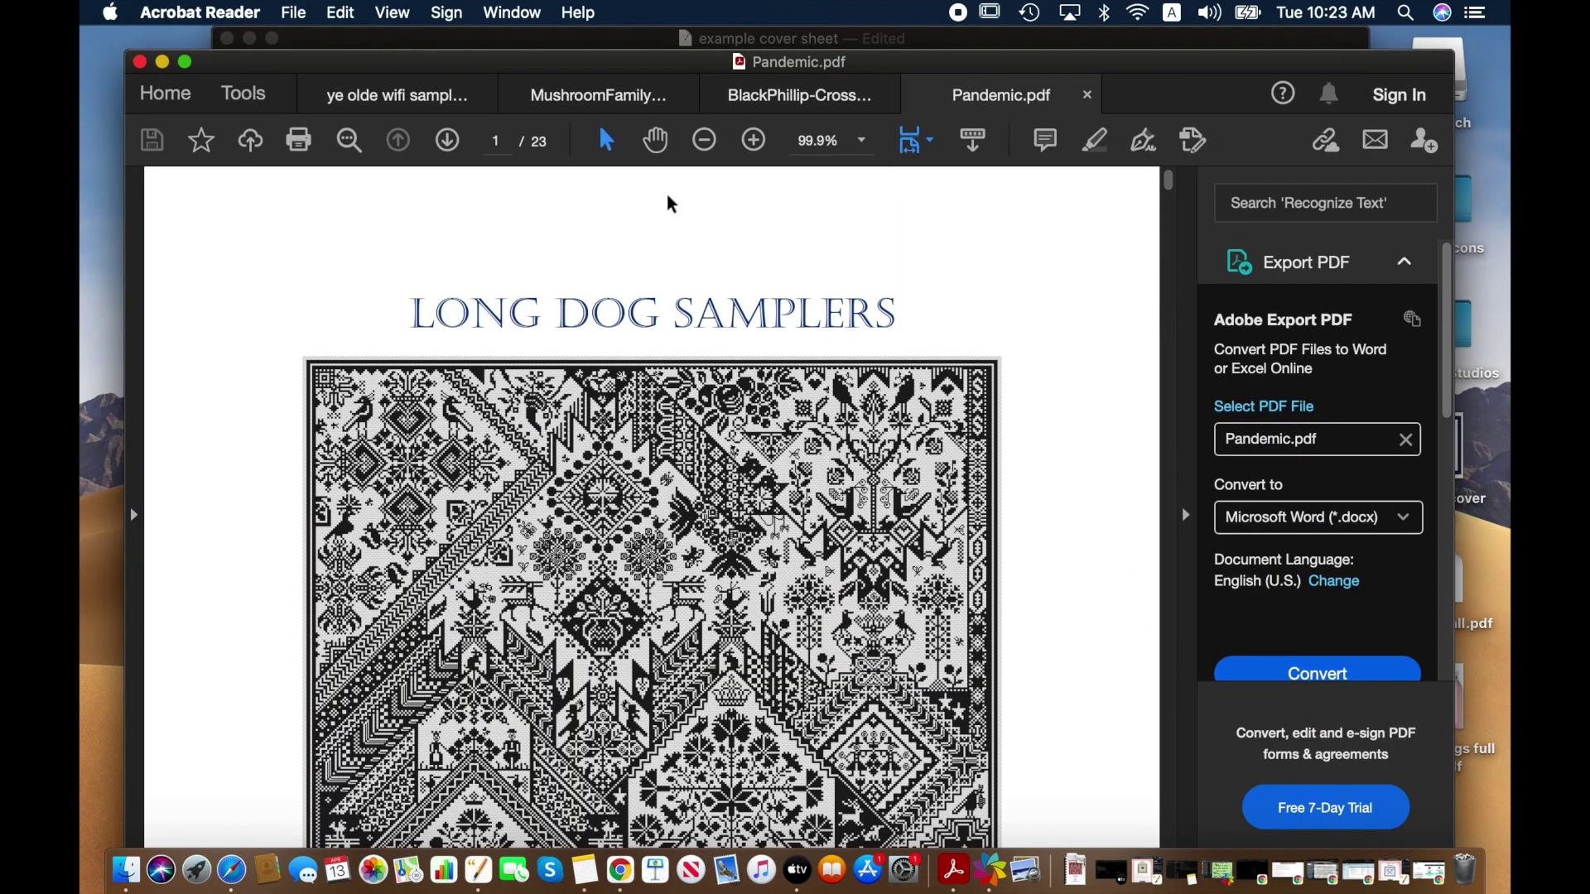
{"action": "left_click", "coordinate": [833, 106]}
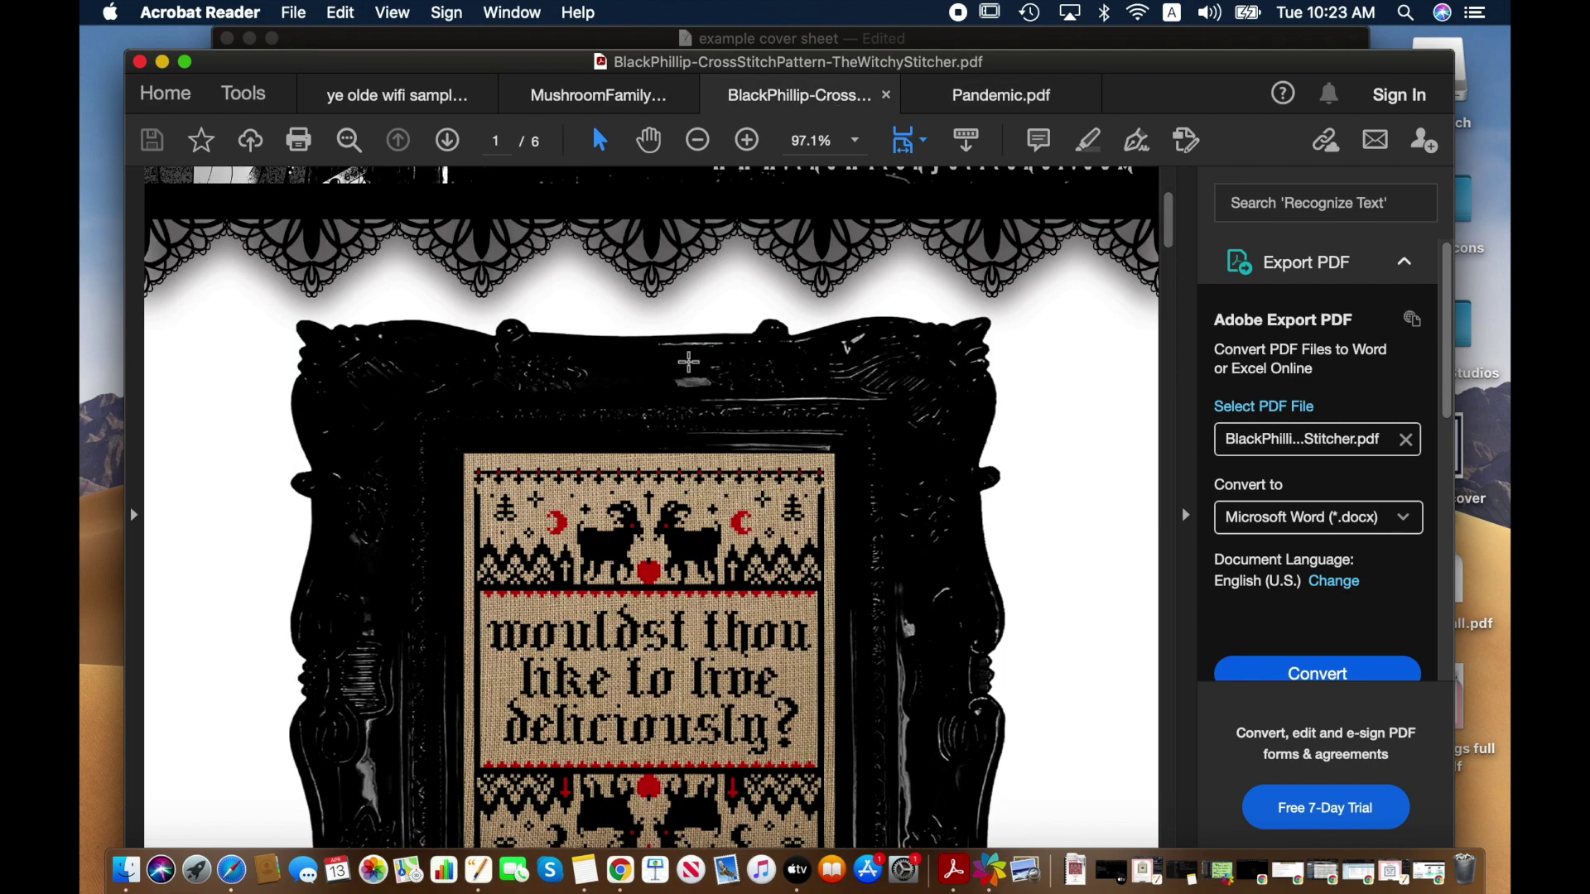
{"action": "scroll", "coordinate": [687, 361], "scroll_direction": "up", "scroll_amount": 8}
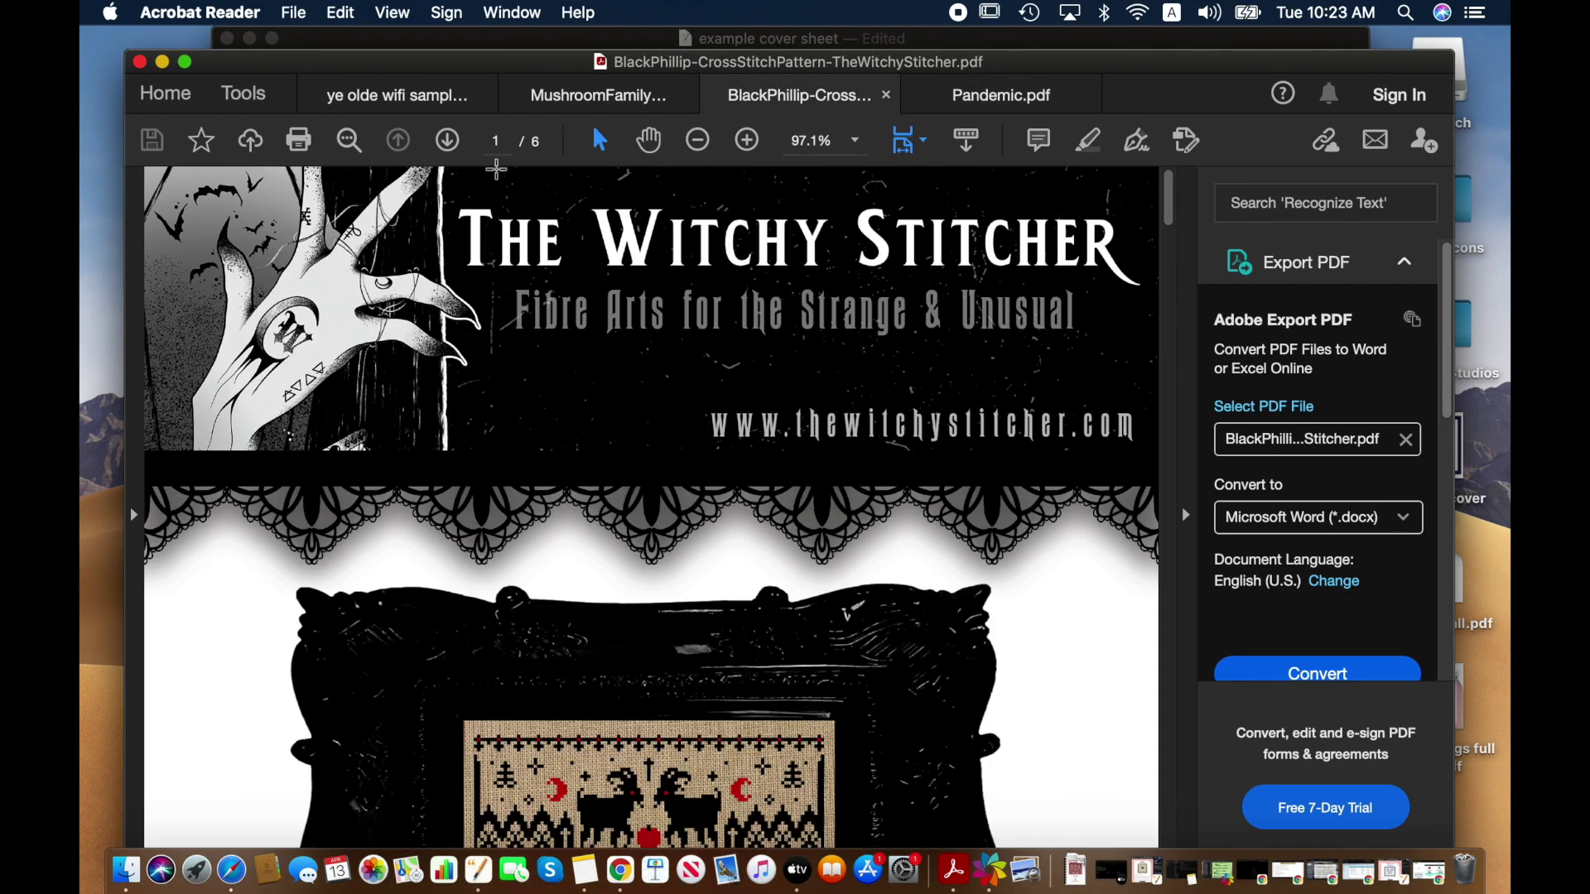
- Examine the cover page layouts of the MushroomFamilySampler and ye olde wifi sampler patterns, and minimize the PDF window
{"action": "left_click", "coordinate": [540, 106]}
{"action": "scroll", "coordinate": [568, 407], "scroll_direction": "down", "scroll_amount": 10}
{"action": "scroll", "coordinate": [568, 407], "scroll_direction": "up", "scroll_amount": 6}
{"action": "scroll", "coordinate": [568, 407], "scroll_direction": "up", "scroll_amount": 2}
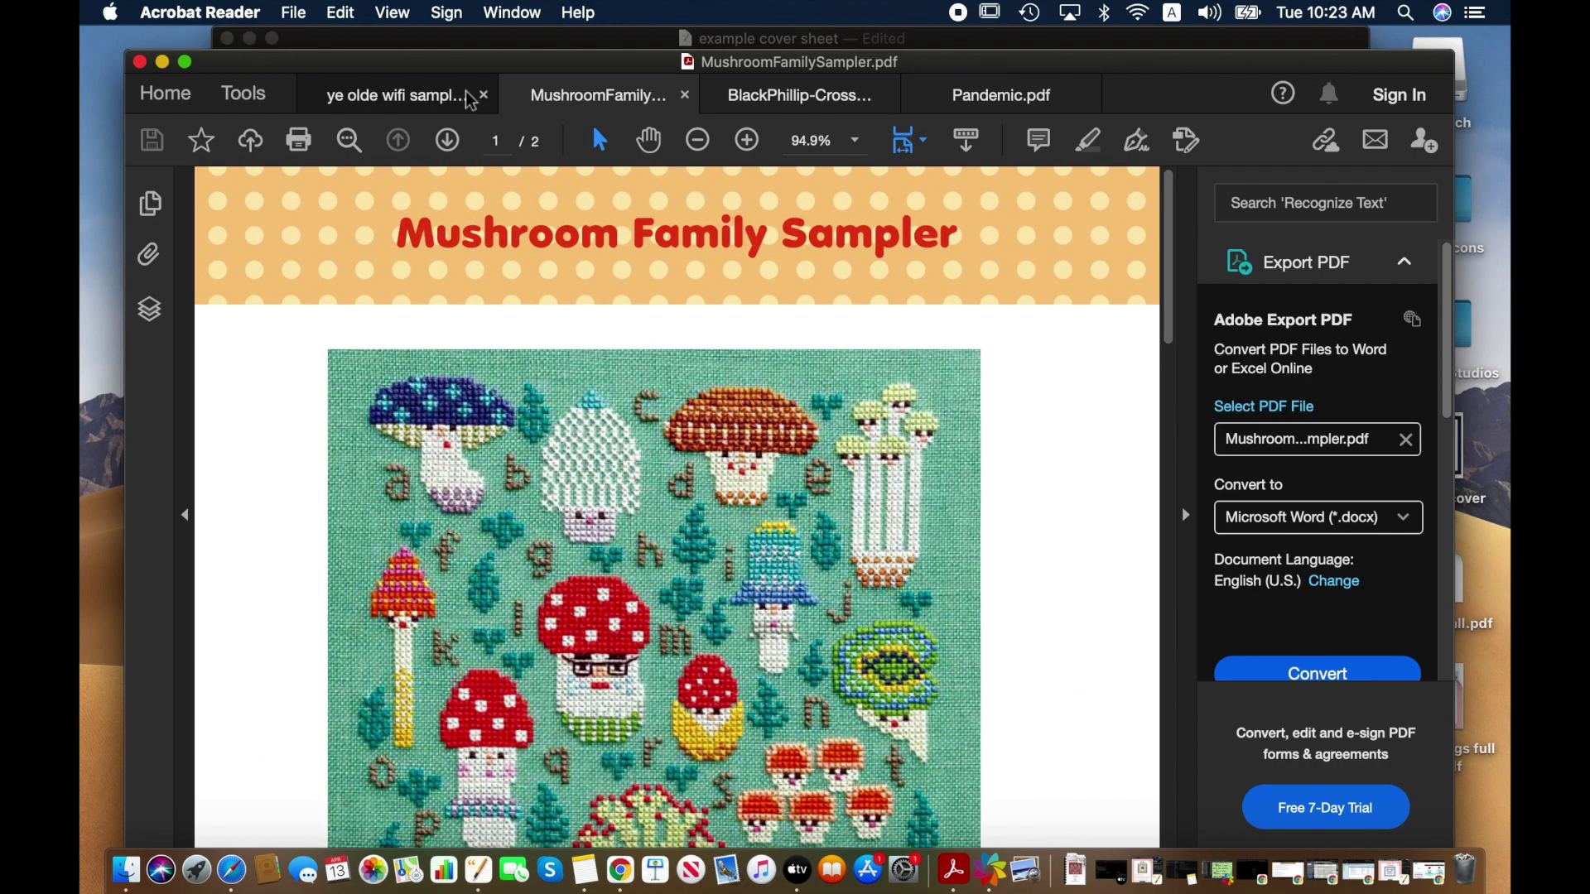
{"action": "left_click", "coordinate": [397, 95]}
{"action": "scroll", "coordinate": [508, 464], "scroll_direction": "down", "scroll_amount": 10}
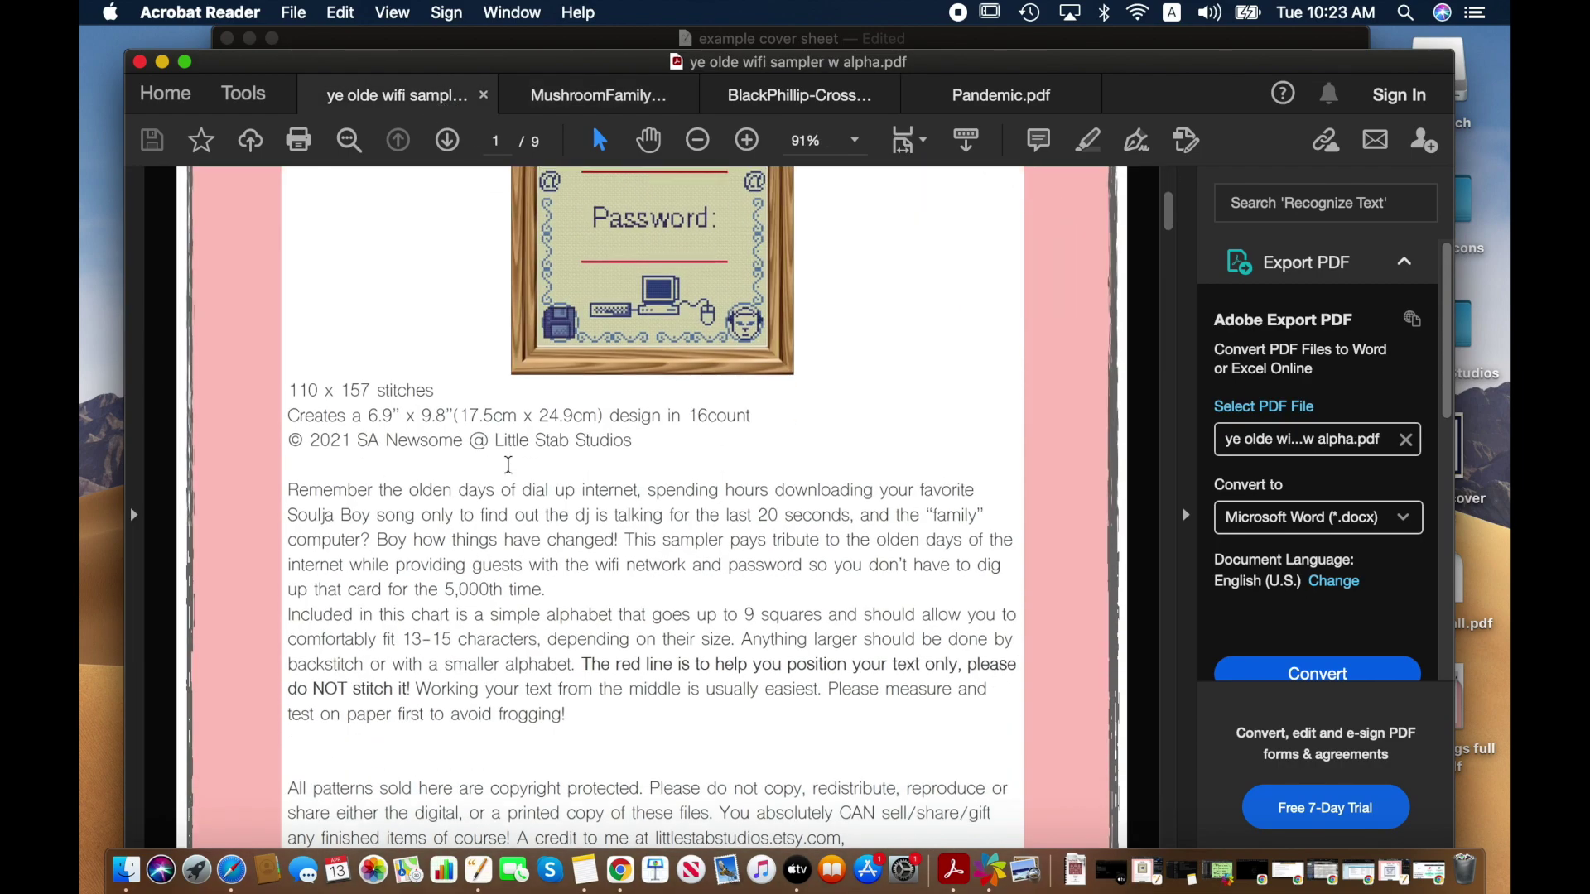
{"action": "scroll", "coordinate": [511, 447], "scroll_direction": "up", "scroll_amount": 6}
{"action": "scroll", "coordinate": [511, 444], "scroll_direction": "up", "scroll_amount": 4}
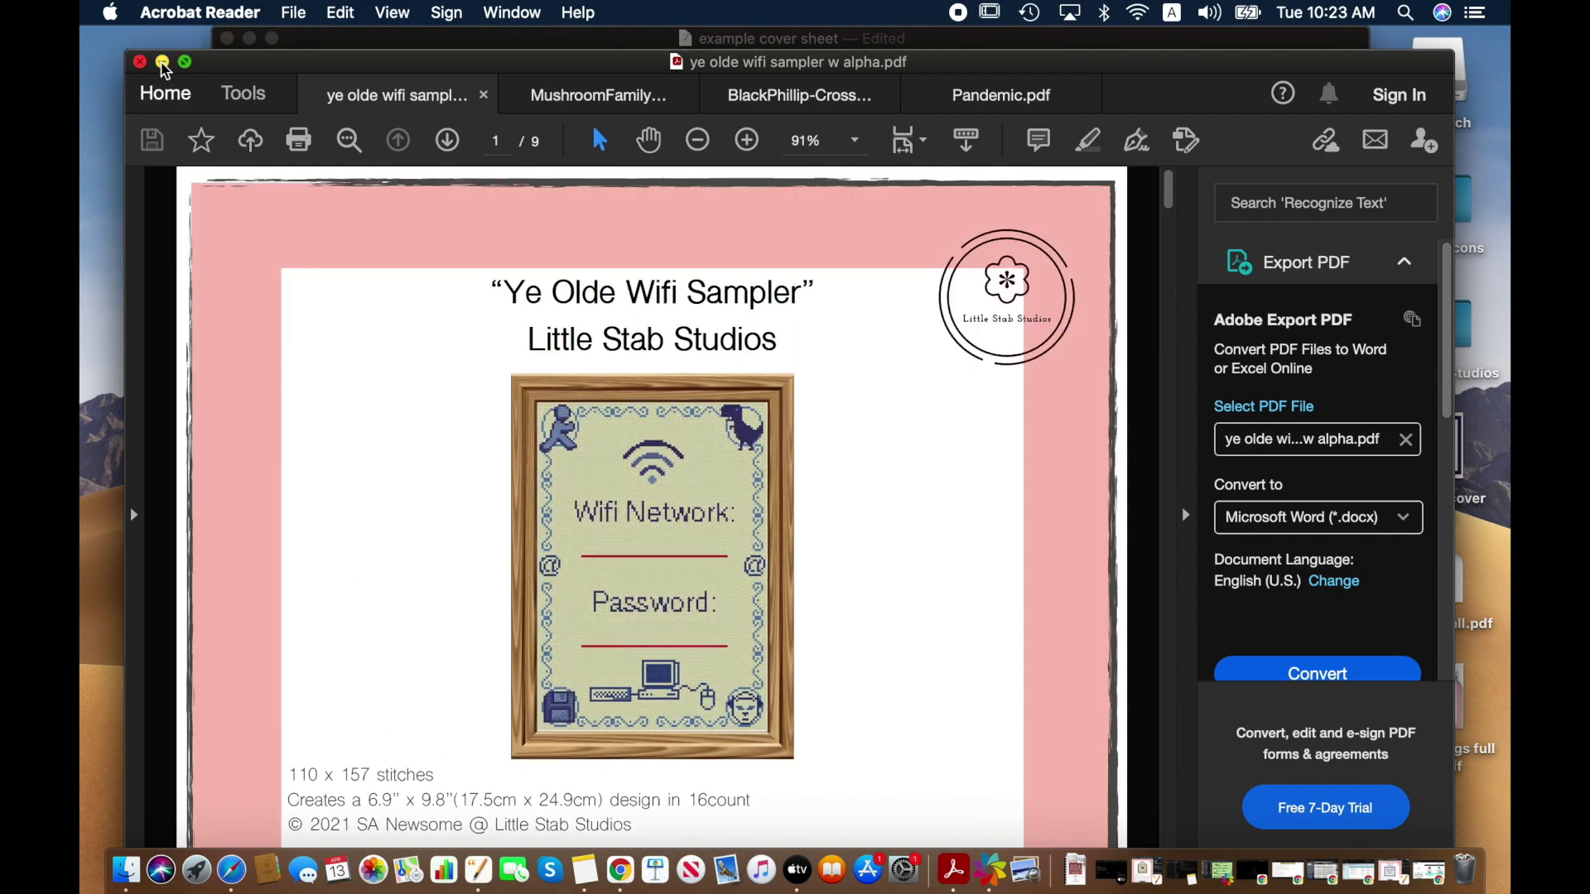
{"action": "left_click", "coordinate": [163, 61]}
{"action": "scroll", "coordinate": [487, 322], "scroll_direction": "down", "scroll_amount": 2}
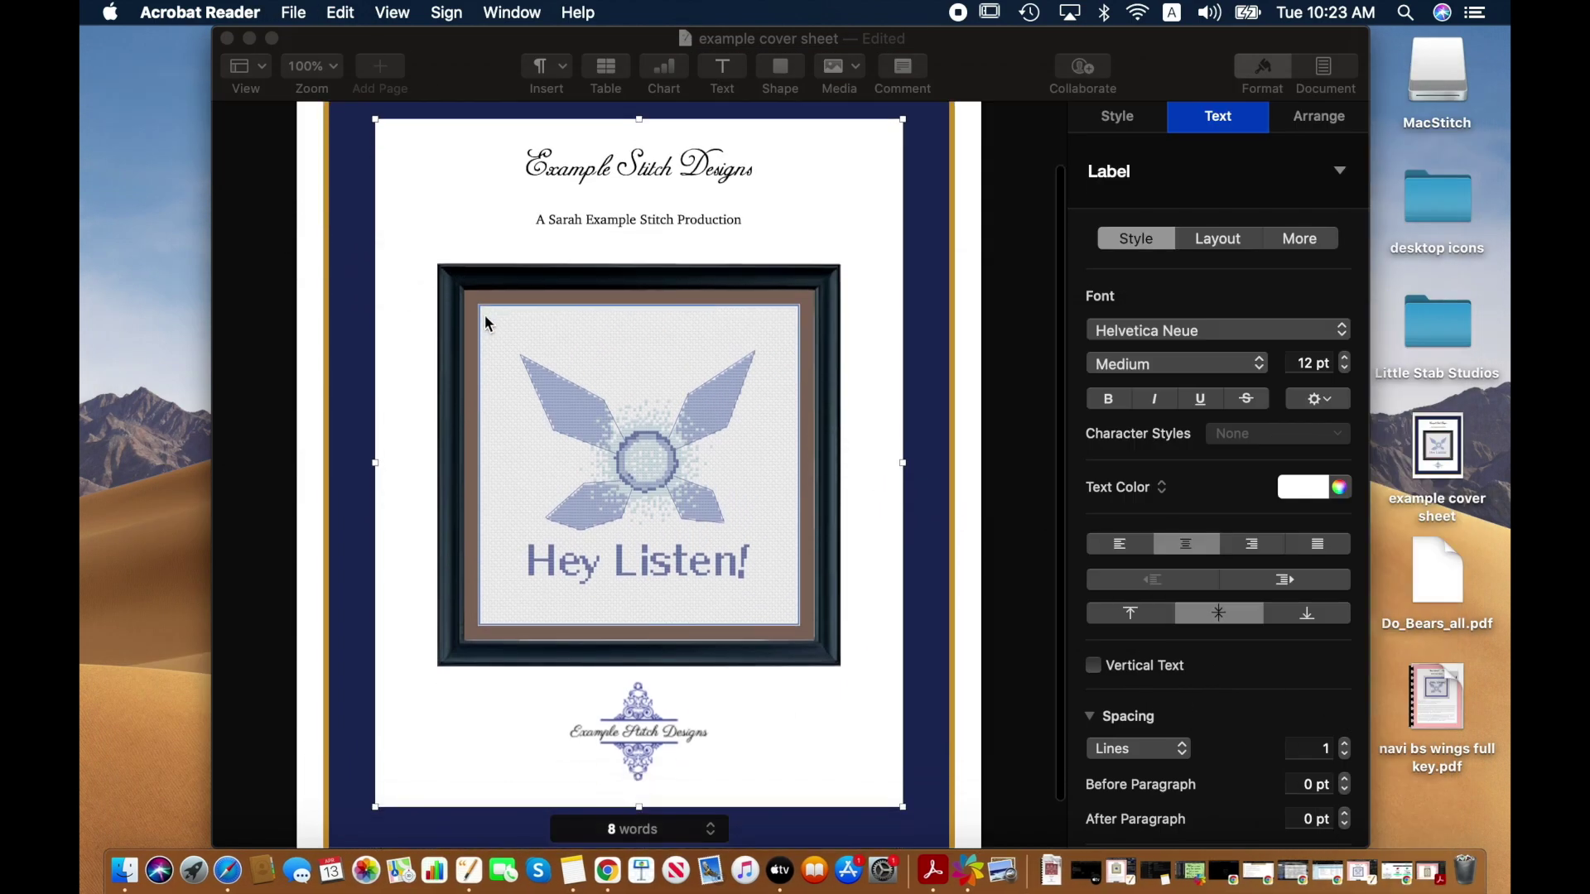
{"action": "scroll", "coordinate": [486, 321], "scroll_direction": "up", "scroll_amount": 4}
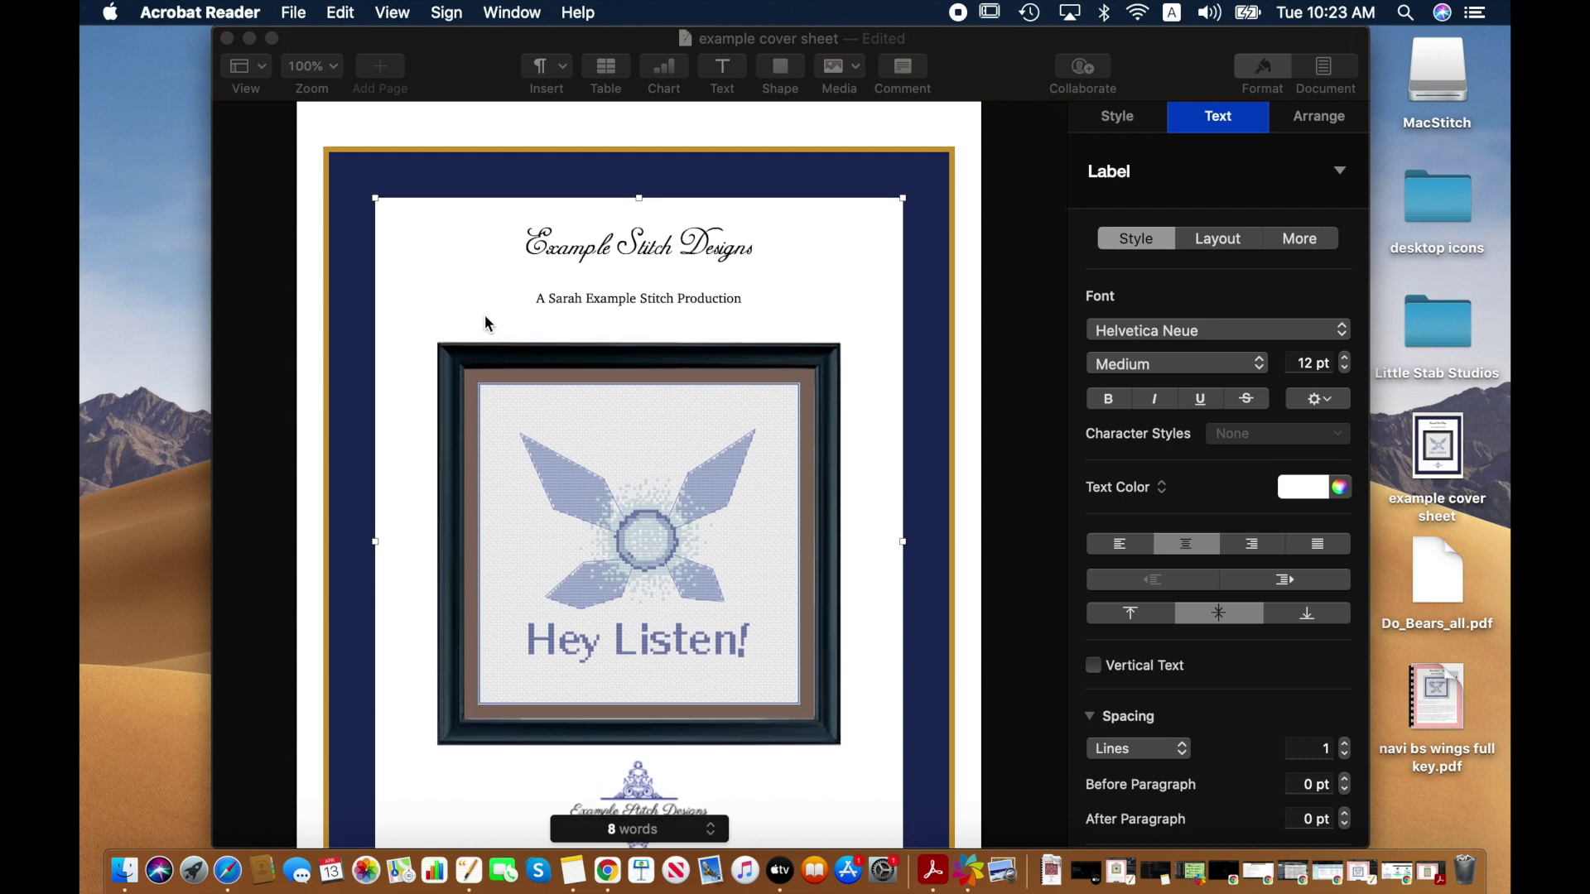
{"action": "scroll", "coordinate": [484, 316], "scroll_direction": "down", "scroll_amount": 2}
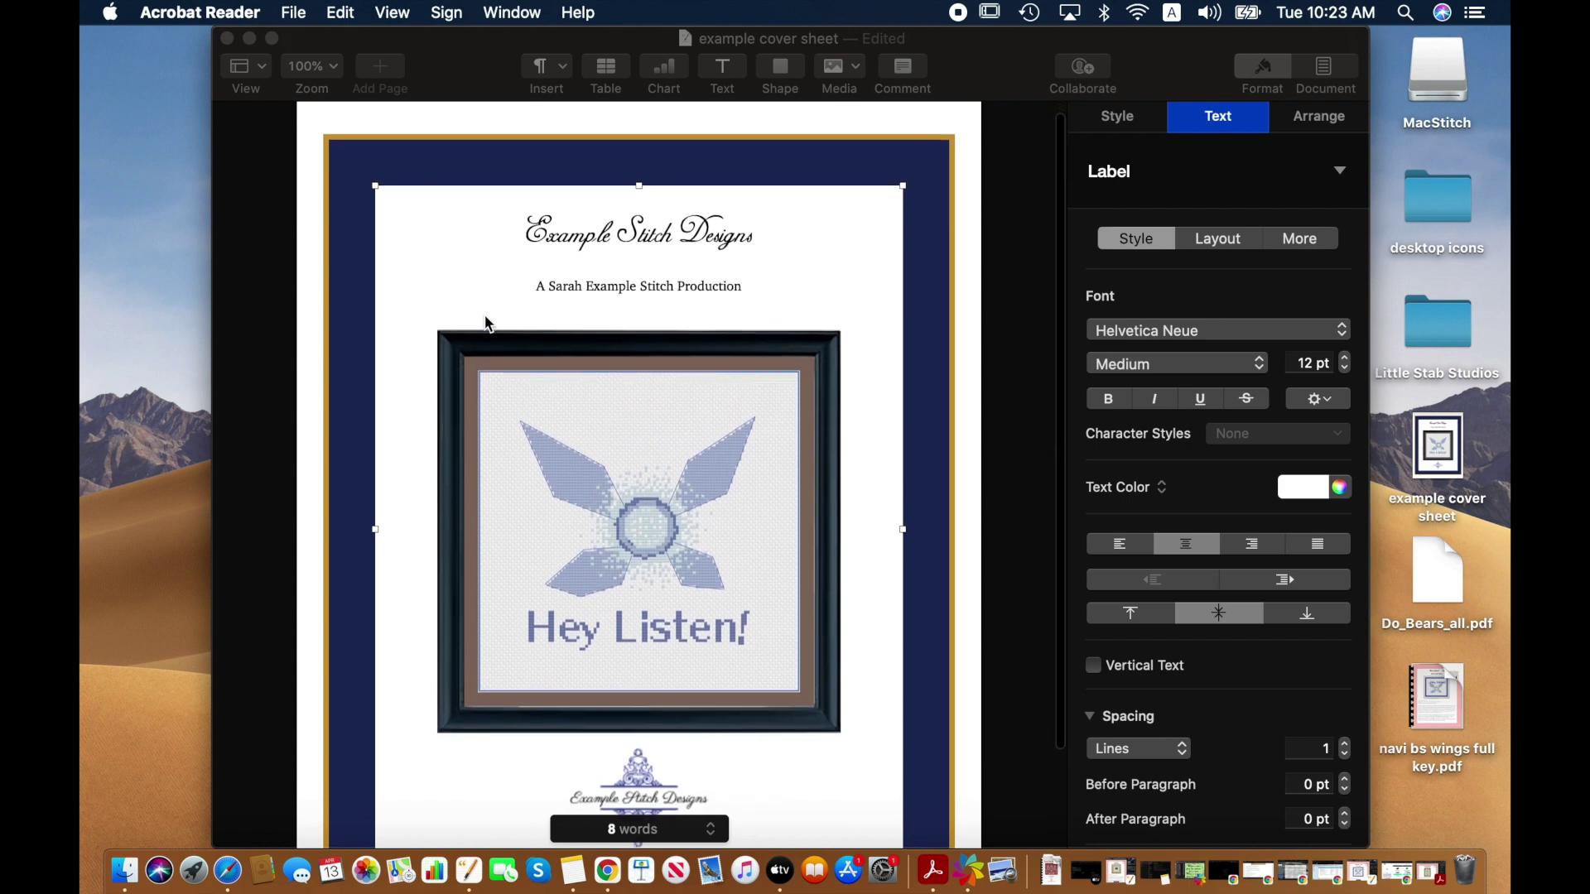
{"action": "scroll", "coordinate": [487, 321], "scroll_direction": "down", "scroll_amount": 3}
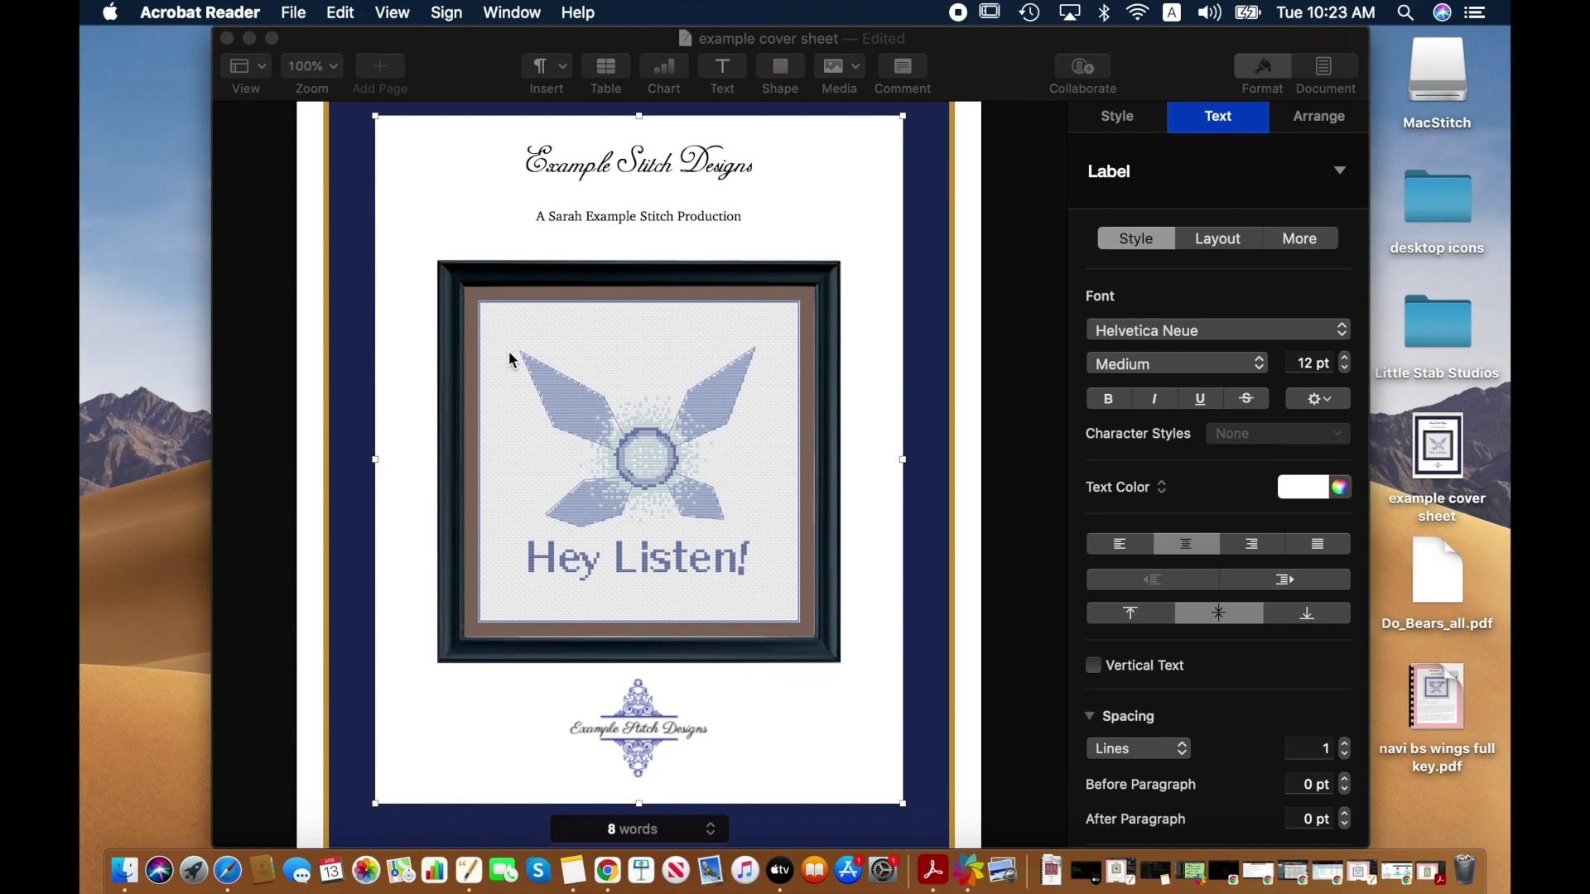
{"action": "scroll", "coordinate": [445, 257], "scroll_direction": "up", "scroll_amount": 3}
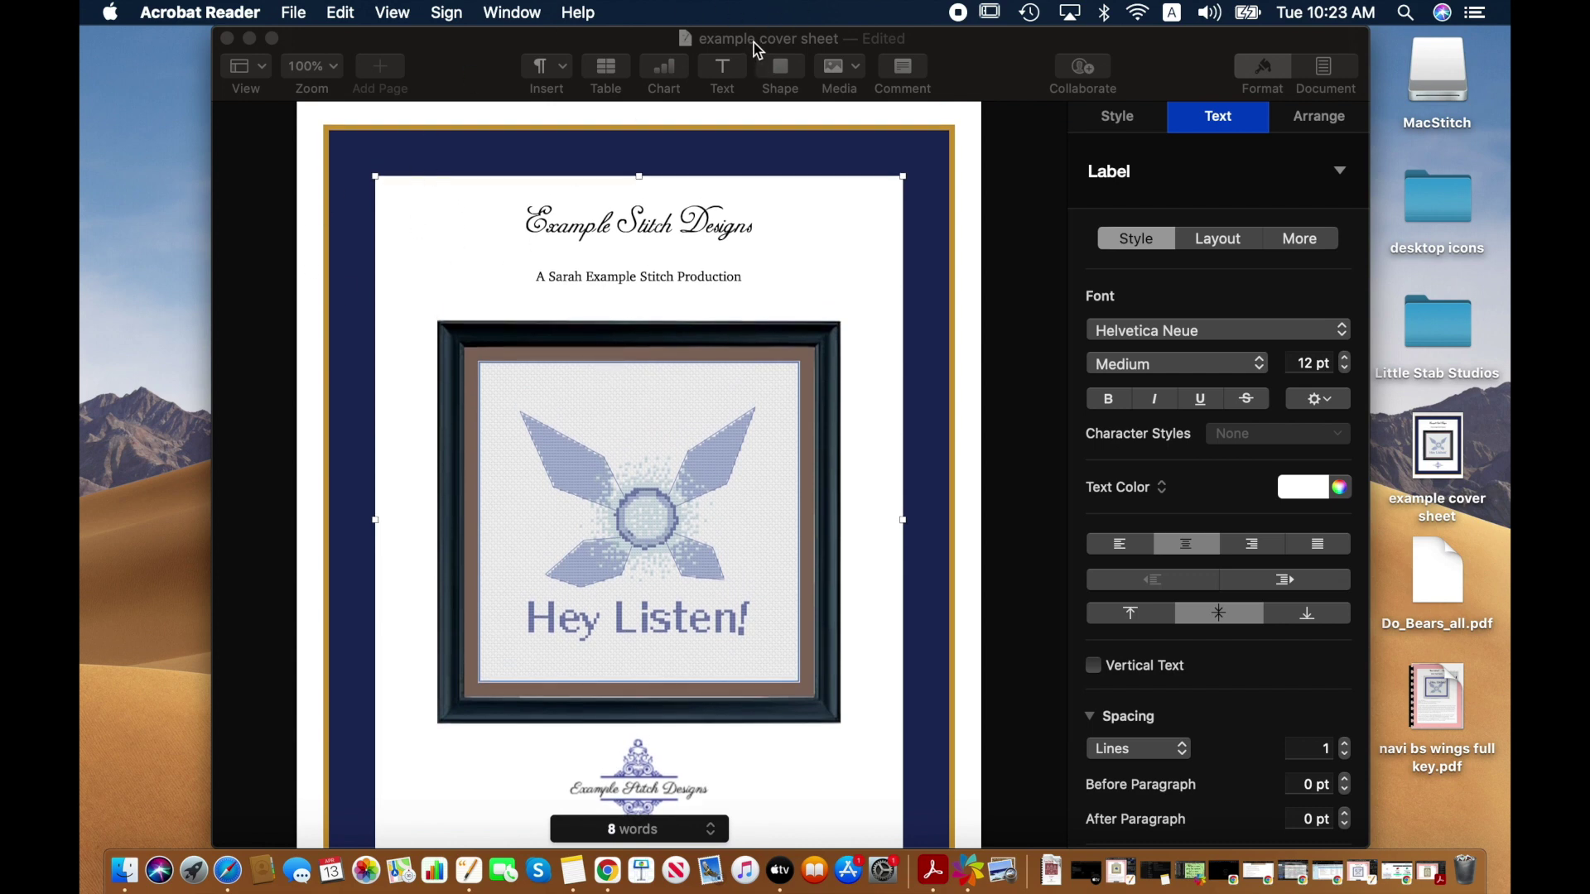
- Switch back to Pages, duplicate the example cover sheet document and name the copy "example stitch designs MOCKUP"
{"action": "left_click", "coordinate": [294, 12]}
{"action": "left_click", "coordinate": [294, 10]}
{"action": "left_click", "coordinate": [341, 61]}
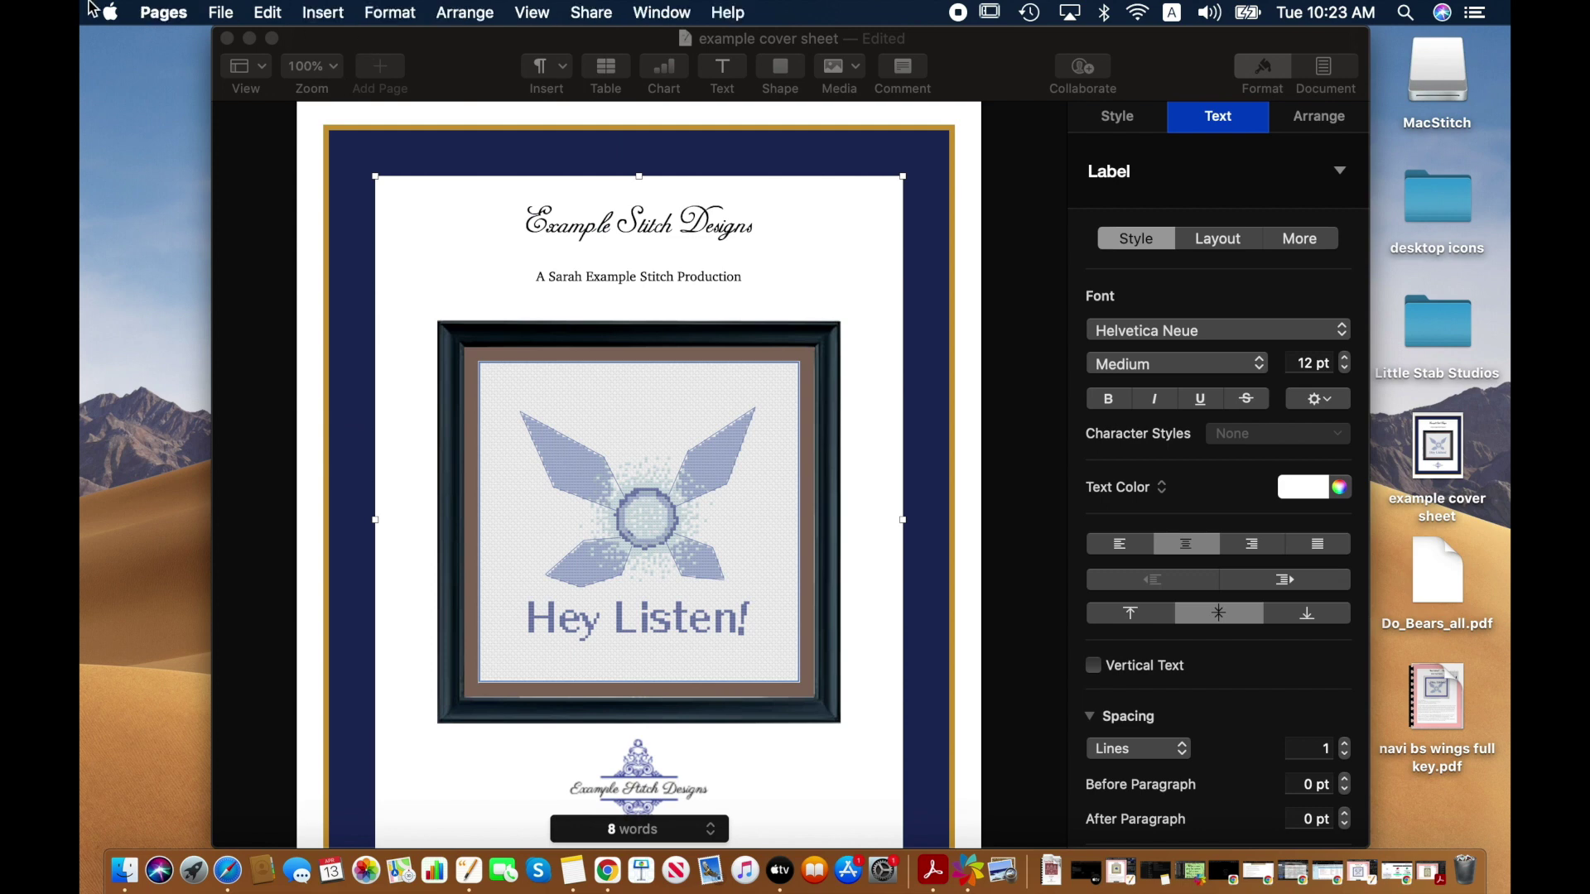
{"action": "left_click", "coordinate": [157, 10]}
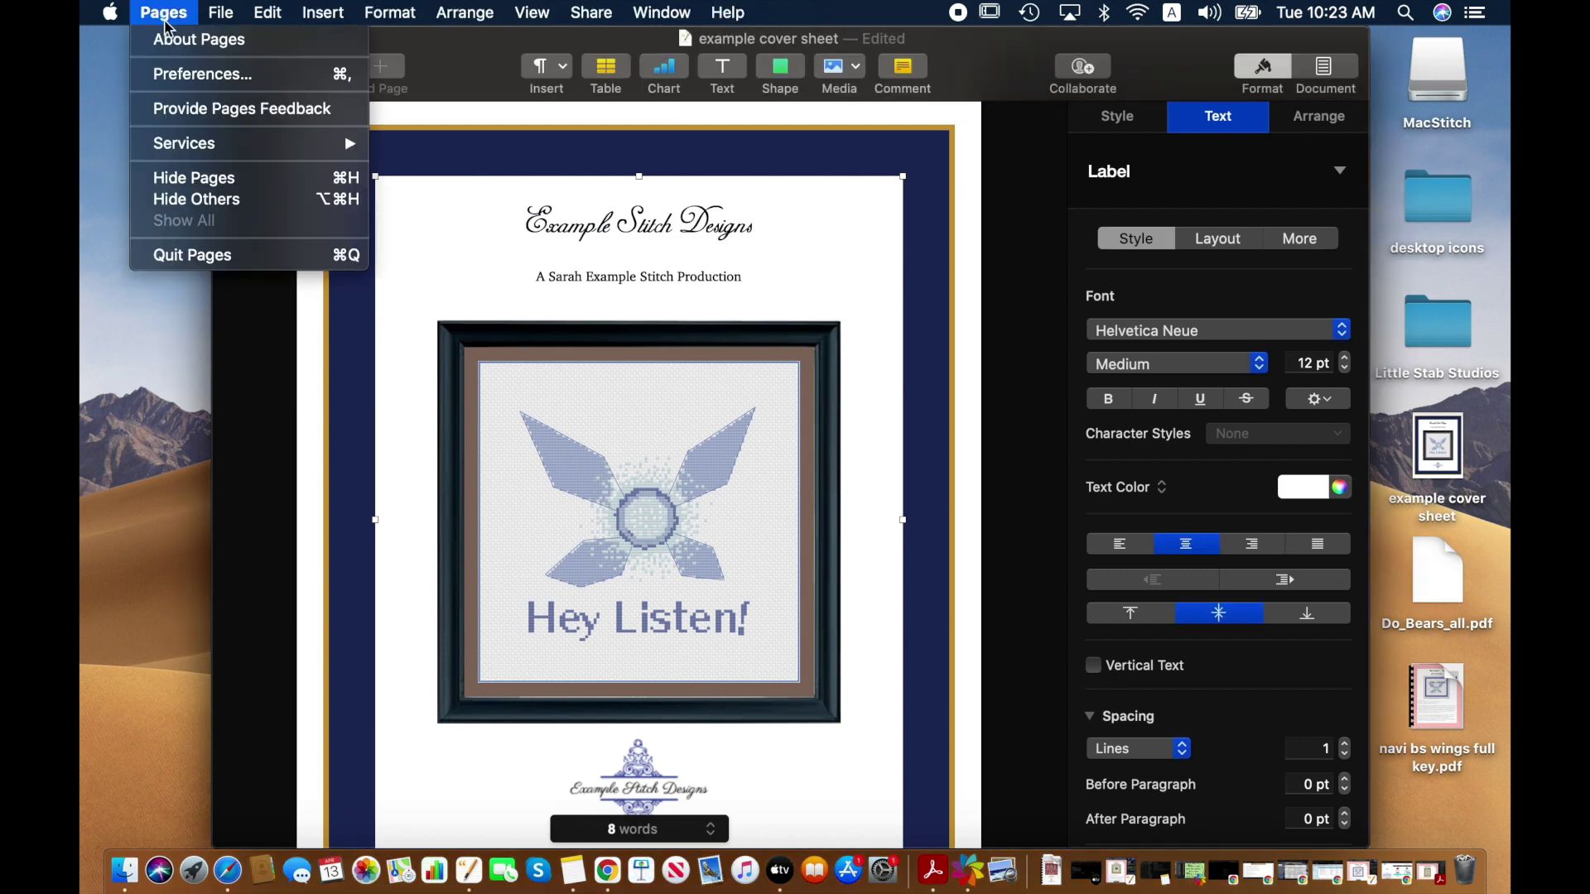
{"action": "mouse_move", "coordinate": [217, 8]}
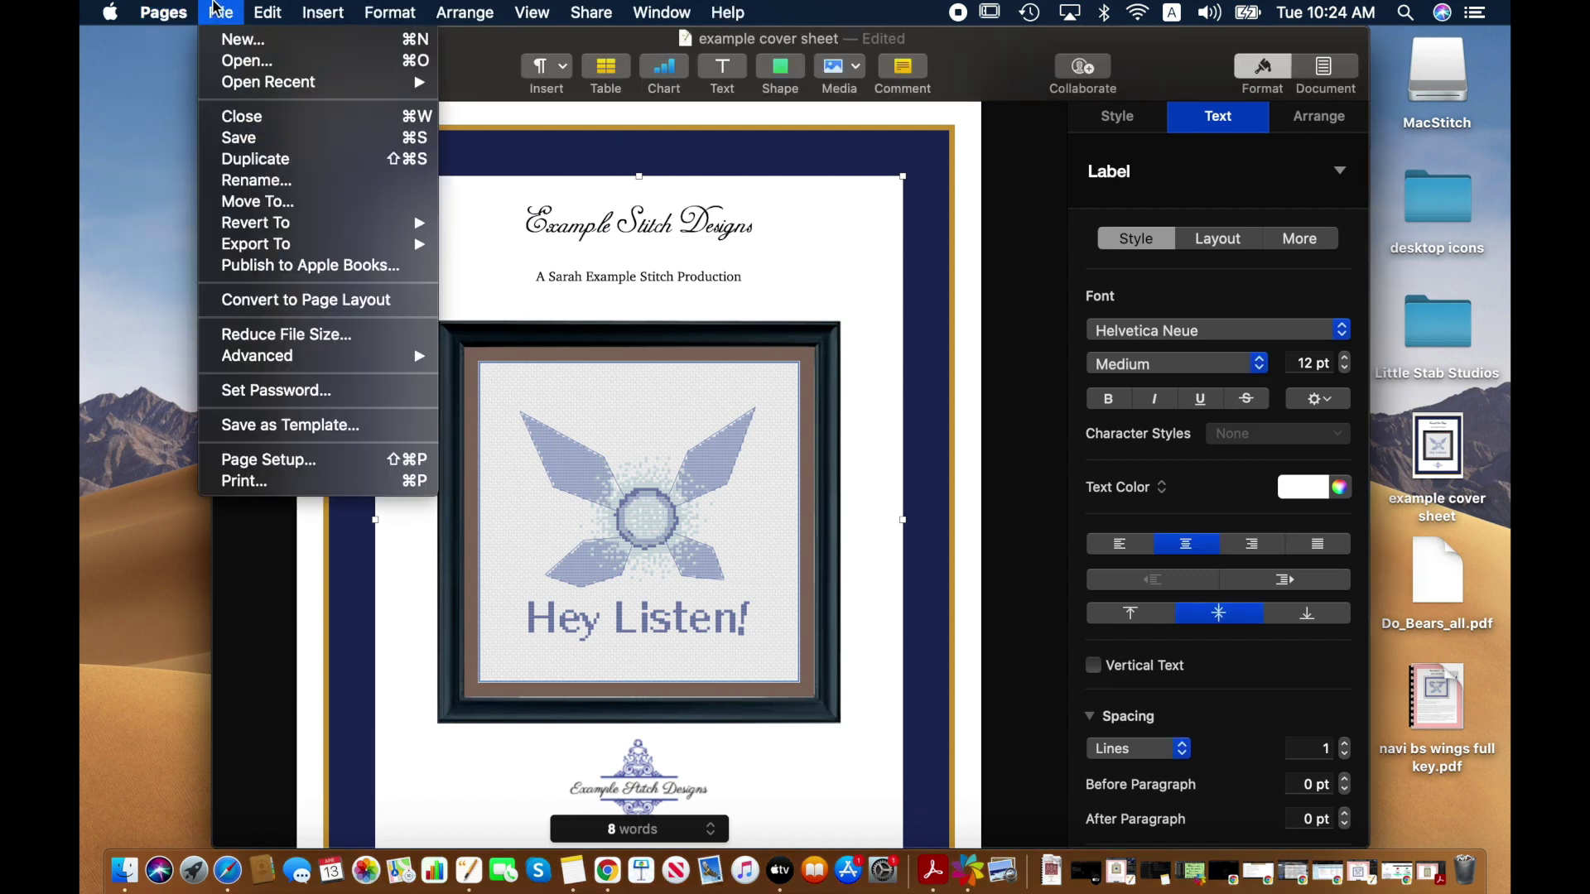
{"action": "left_click", "coordinate": [285, 160]}
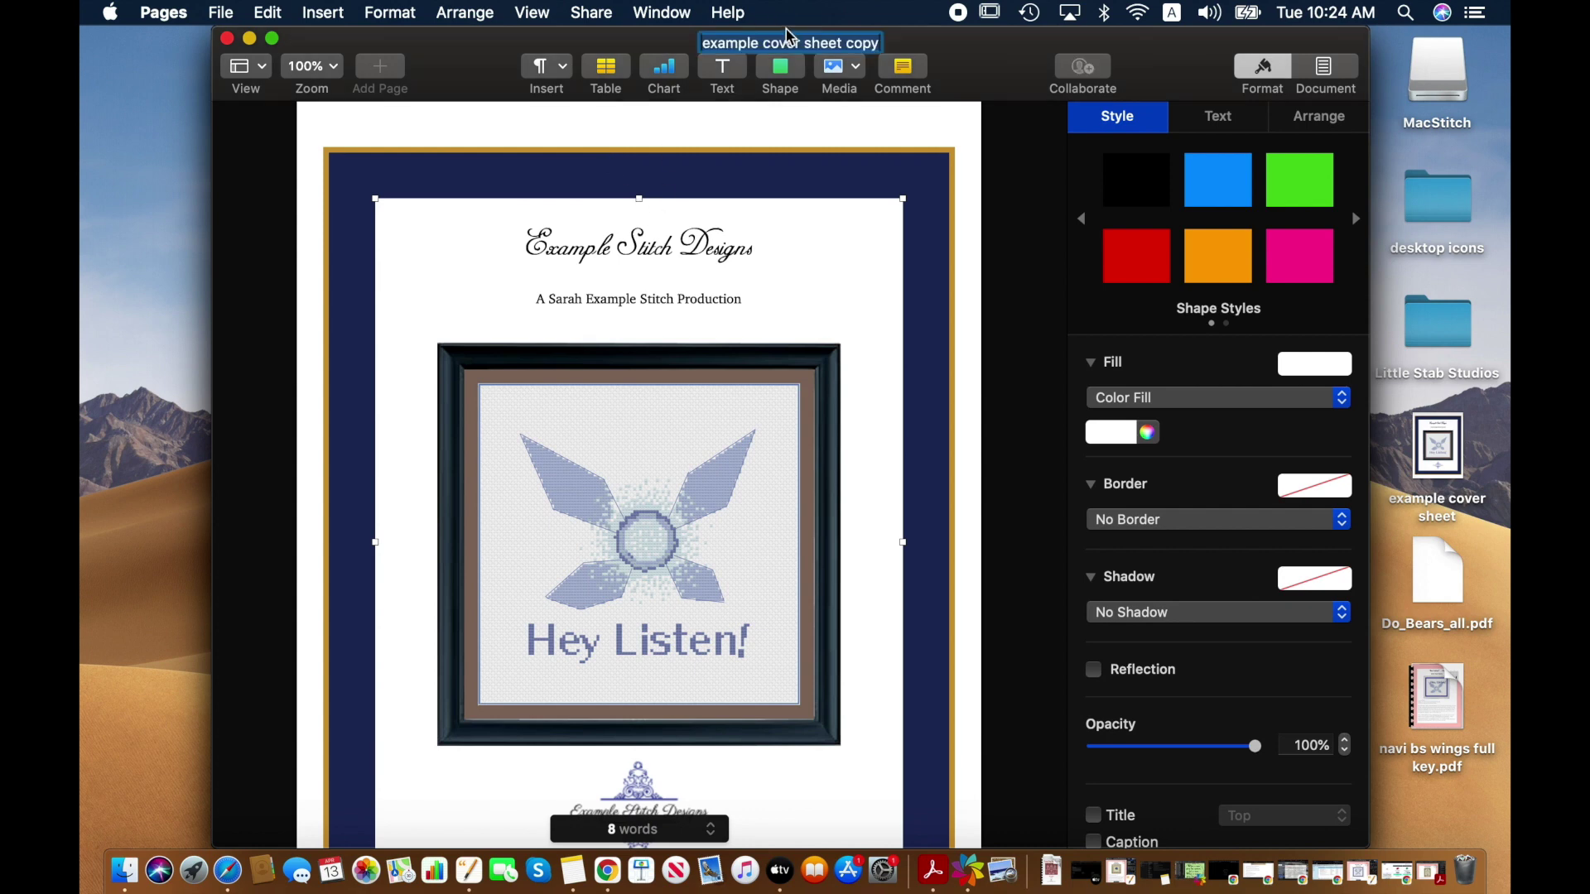
{"action": "type", "text": "examp"}
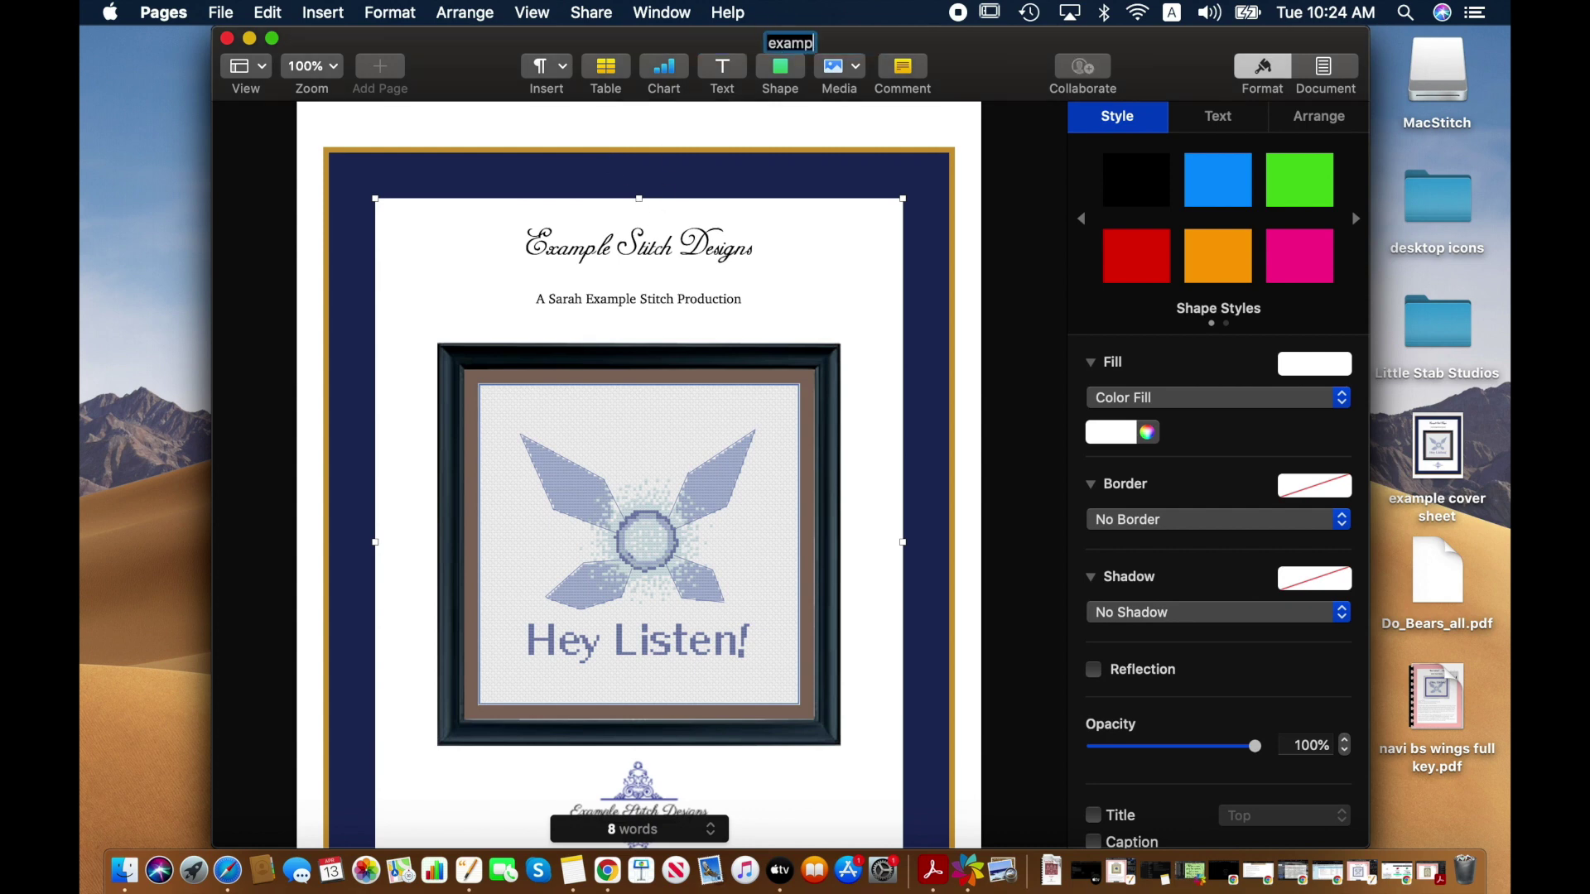
{"action": "type", "text": "le stitch des"}
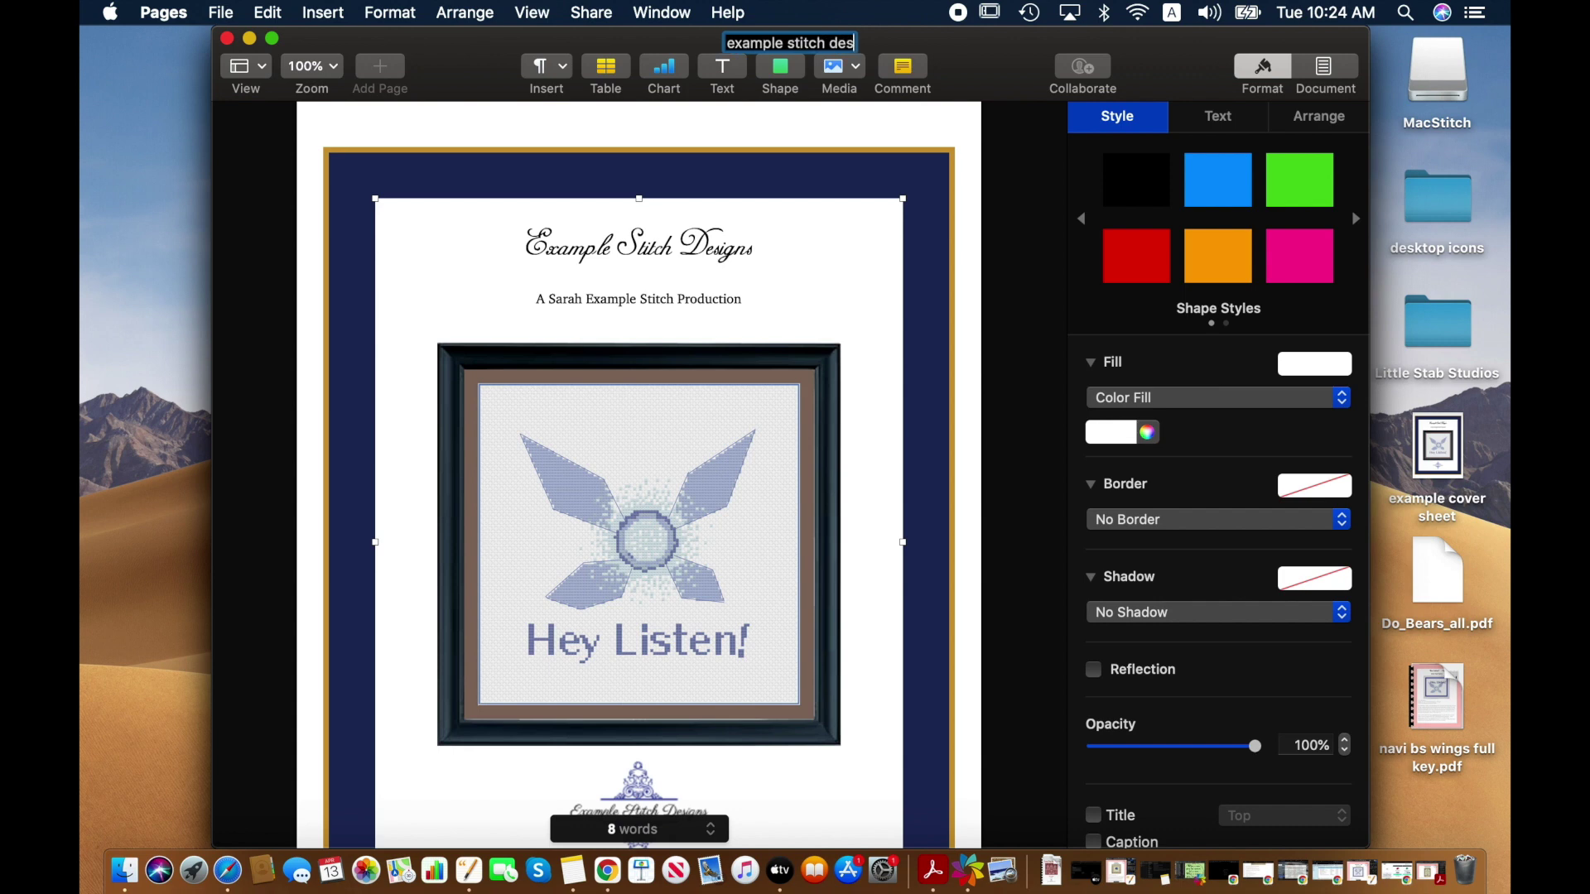
{"action": "type", "text": "igns "}
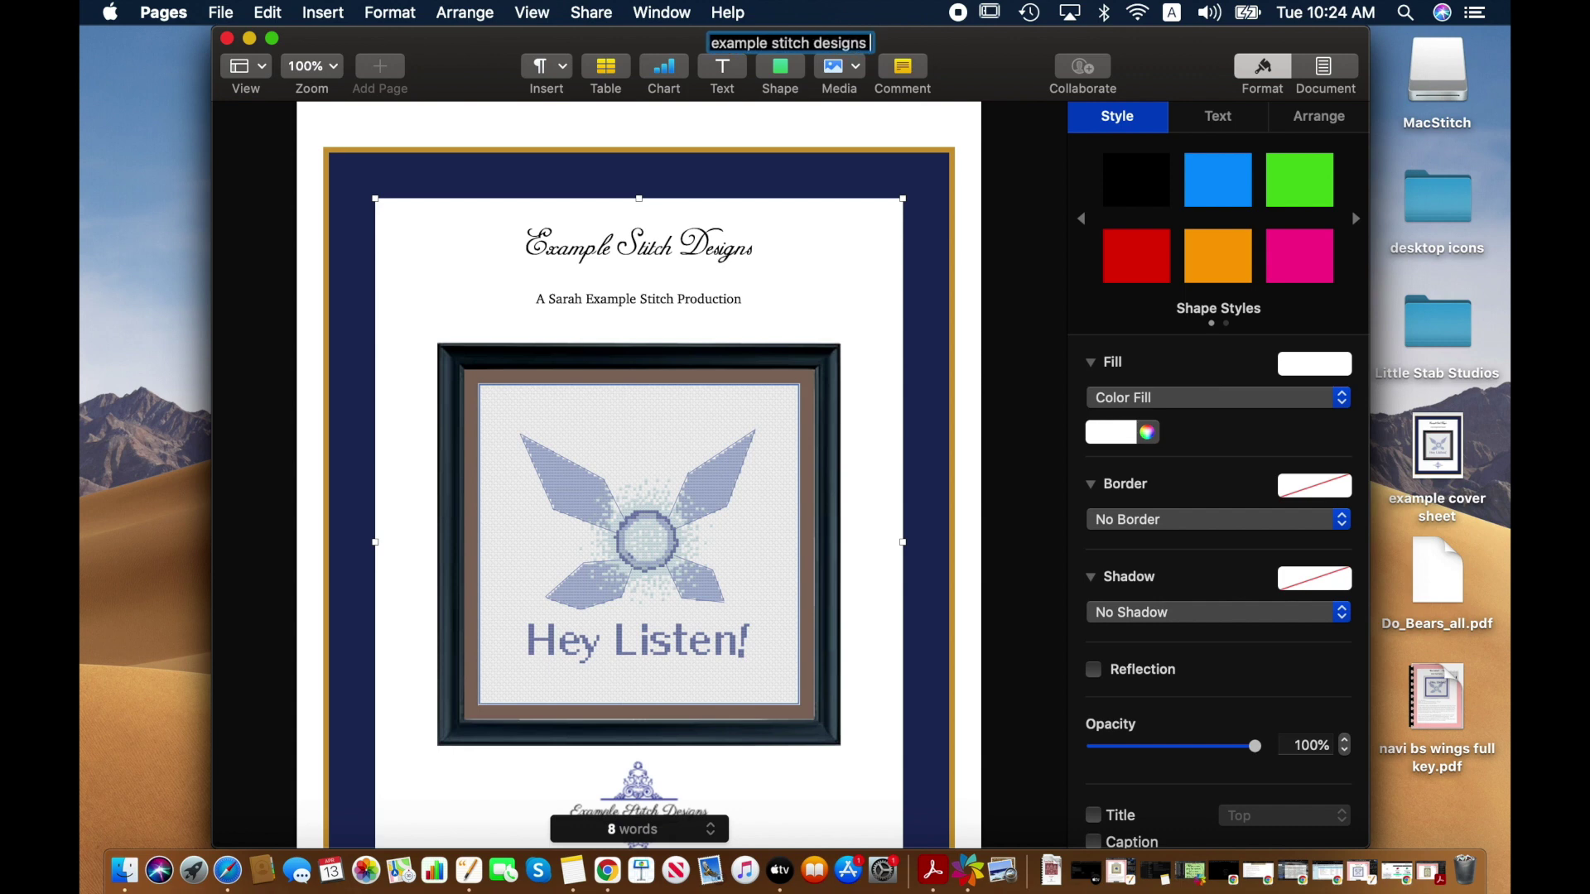
{"action": "type", "text": "MOCKUP"}
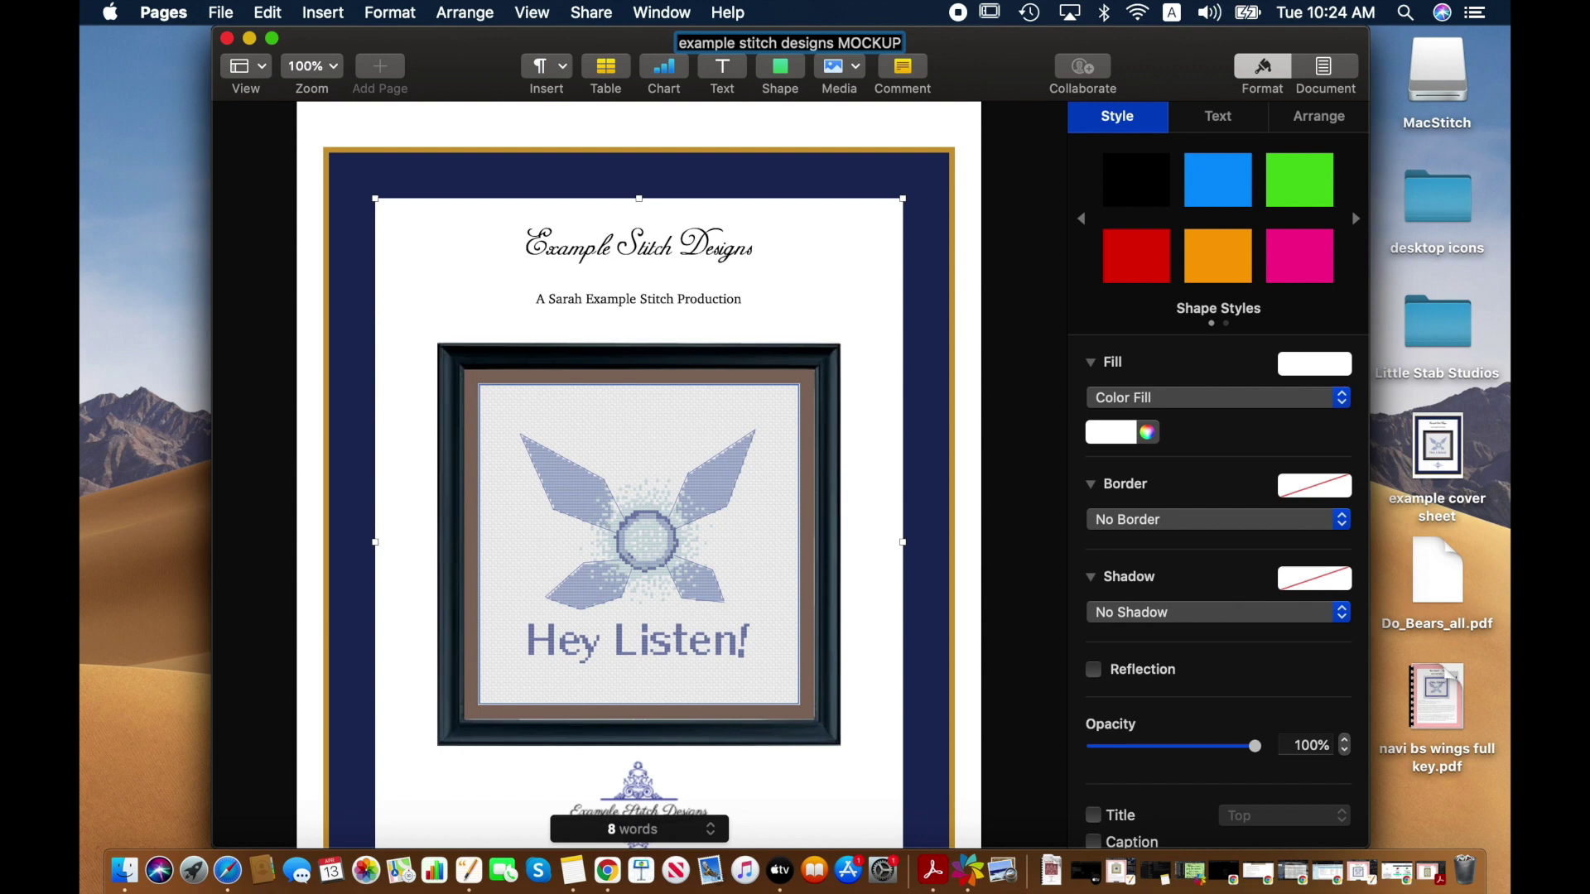
{"action": "key", "text": "Return"}
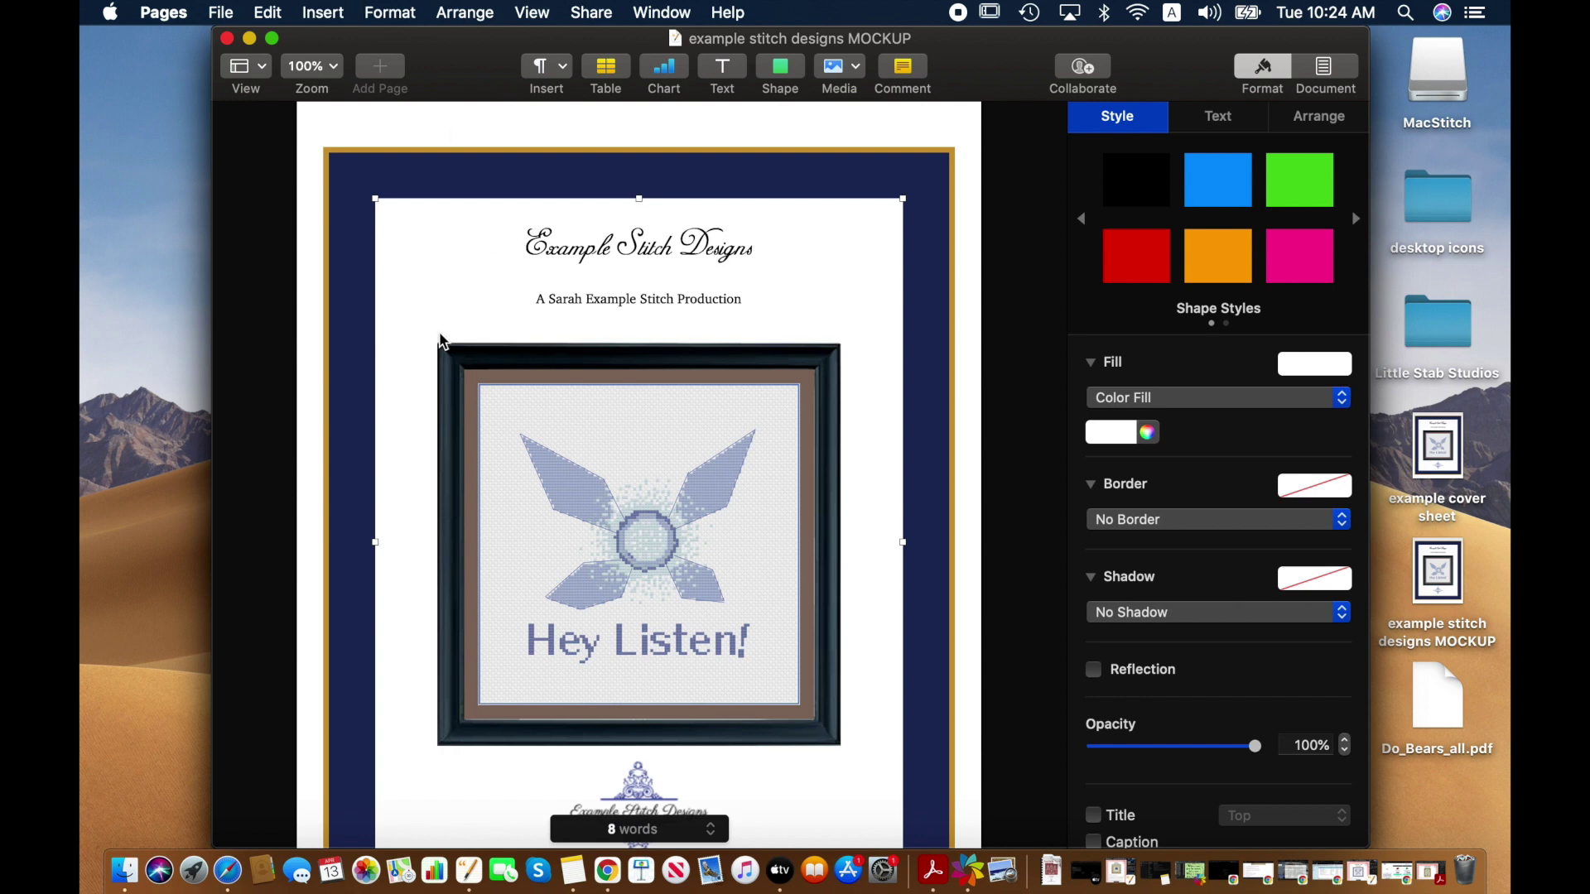
- Replace the framed "Hey Listen!" image with "mini pin simple_thm.jpg" from the Little Stab Studios folder
{"action": "scroll", "coordinate": [444, 341], "scroll_direction": "down", "scroll_amount": 2}
{"action": "scroll", "coordinate": [445, 341], "scroll_direction": "down", "scroll_amount": 3}
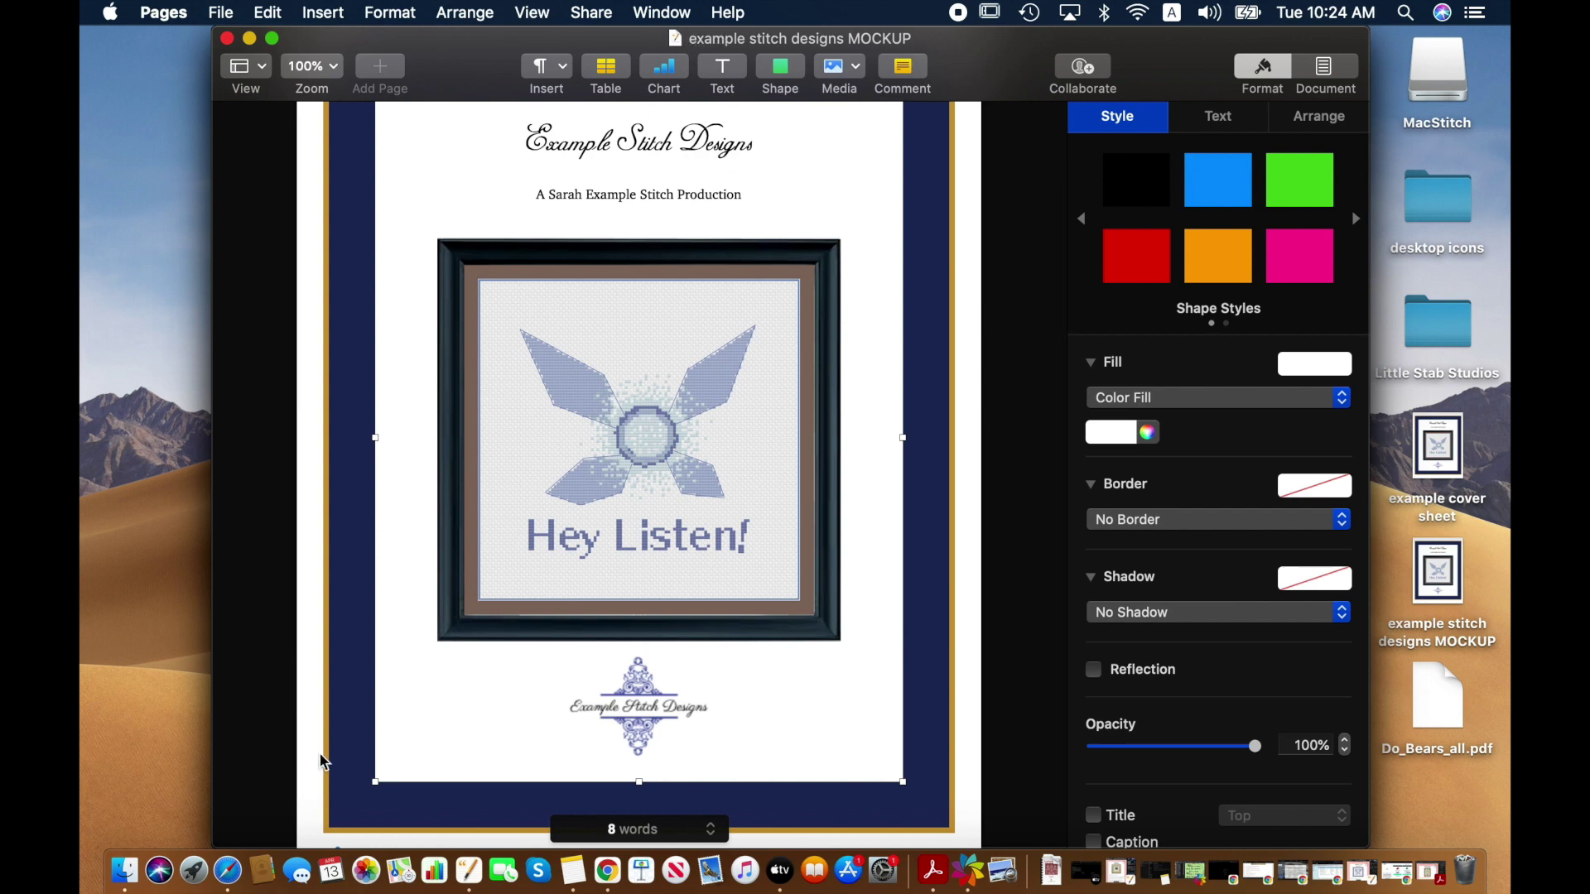
{"action": "left_click", "coordinate": [528, 407]}
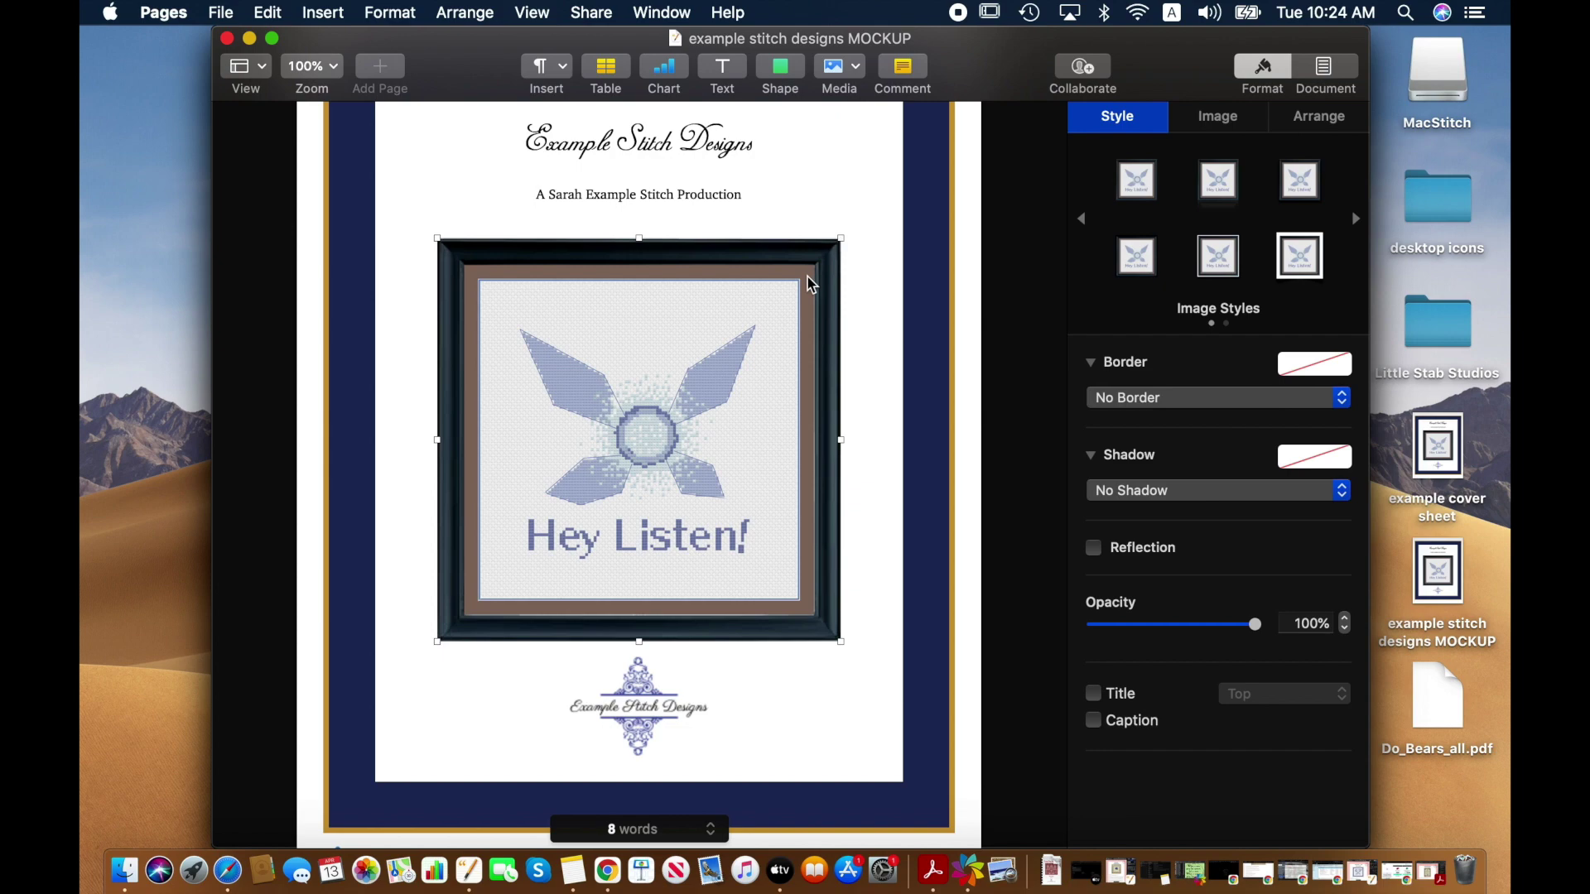
{"action": "left_click", "coordinate": [1213, 122]}
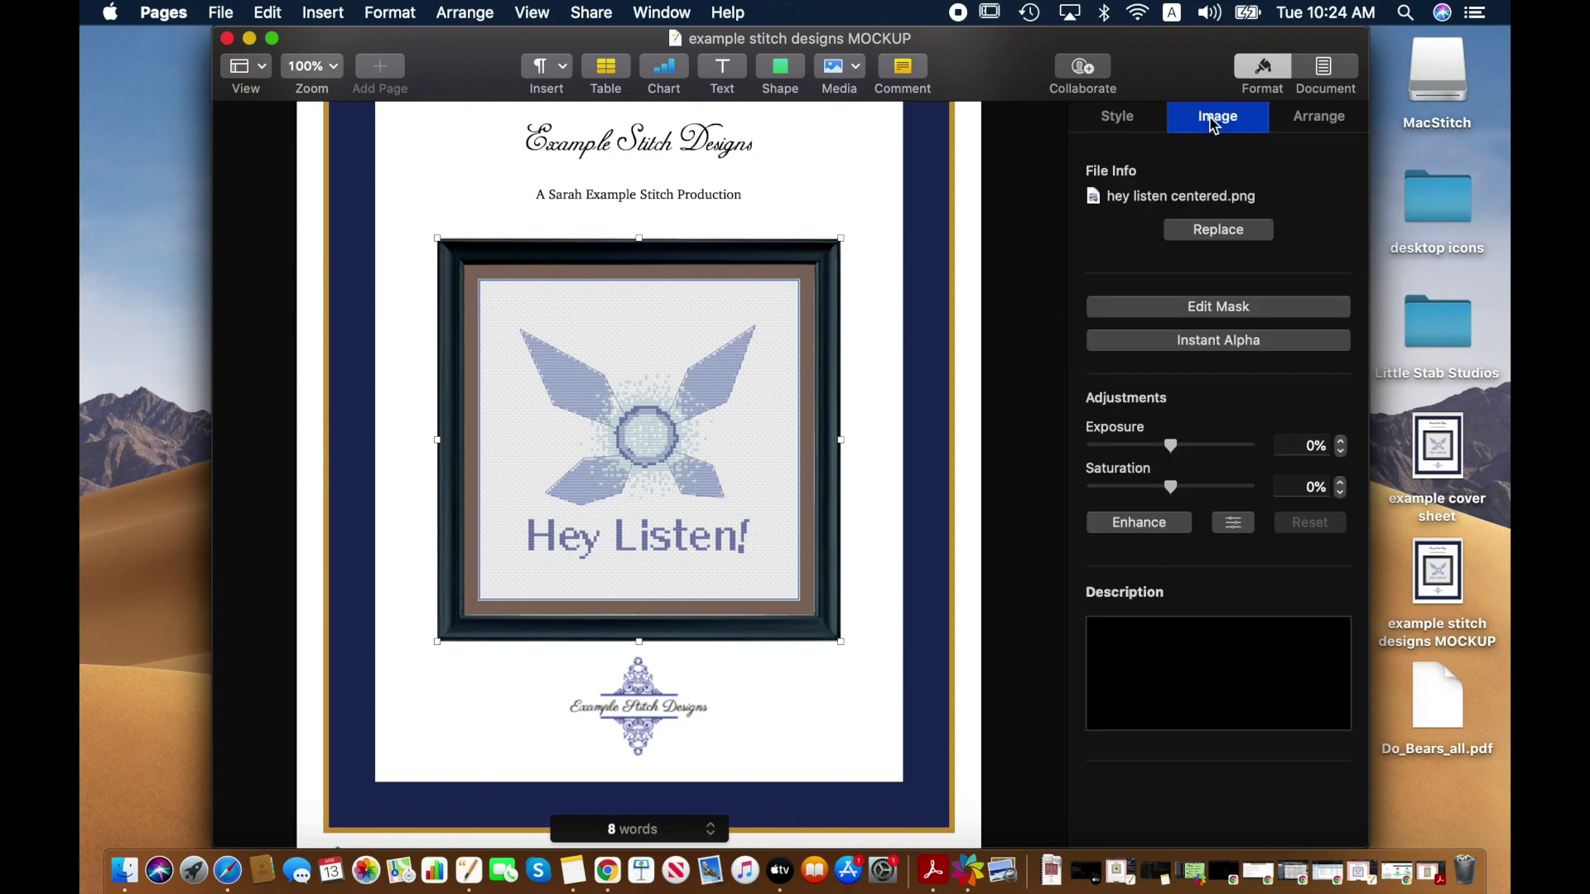
{"action": "left_click", "coordinate": [1234, 236]}
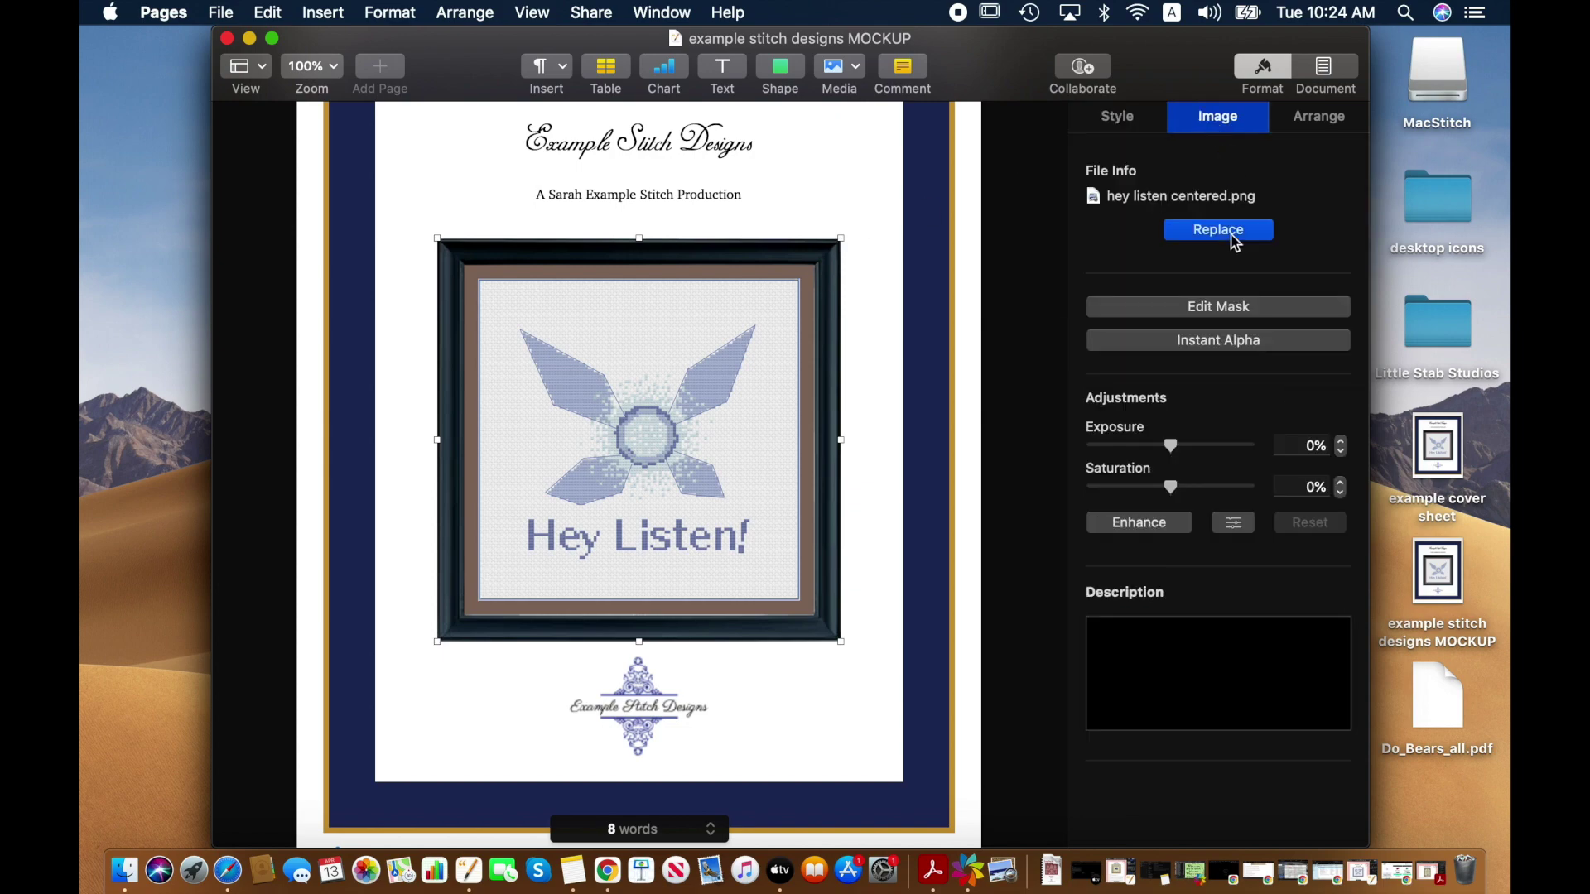
{"action": "scroll", "coordinate": [823, 356], "scroll_direction": "down", "scroll_amount": 5}
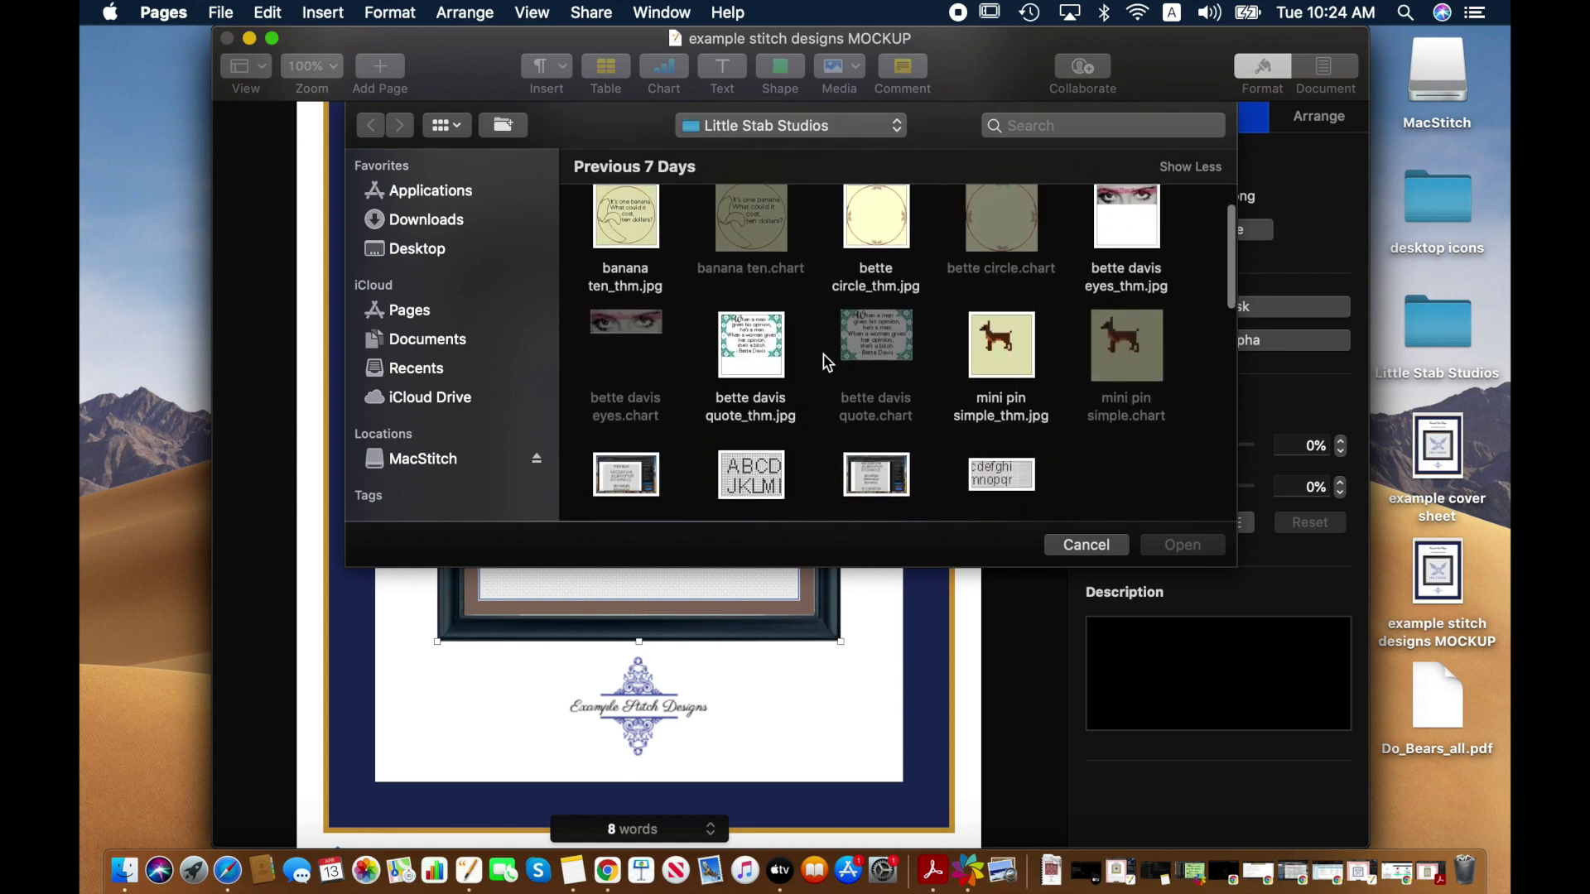
{"action": "scroll", "coordinate": [828, 361], "scroll_direction": "down", "scroll_amount": 3}
{"action": "scroll", "coordinate": [828, 362], "scroll_direction": "up", "scroll_amount": 2}
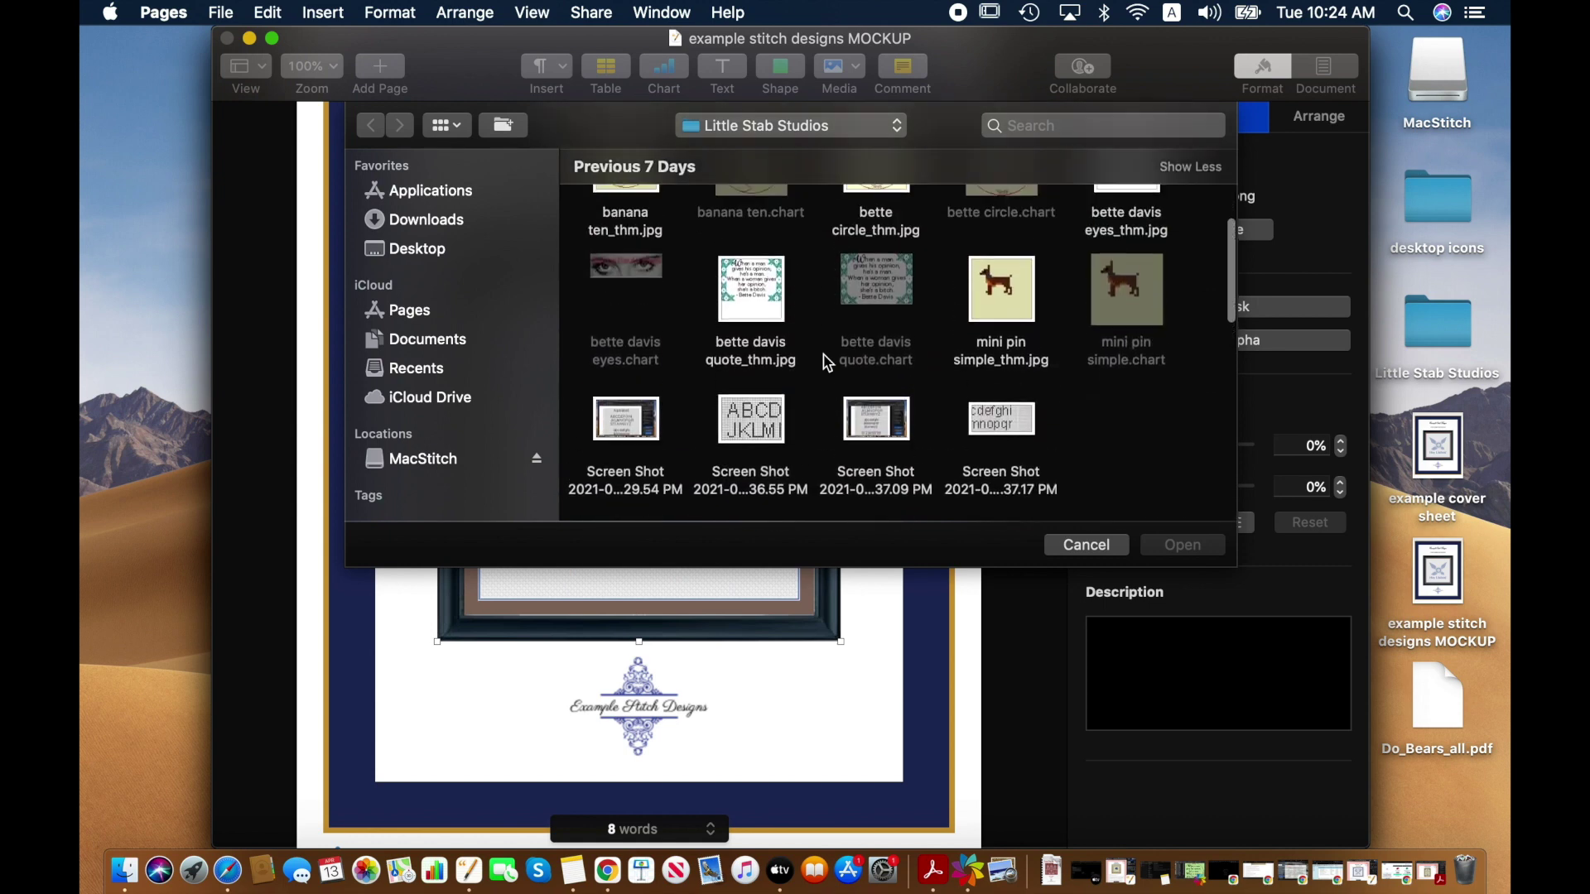
{"action": "left_click", "coordinate": [1023, 282]}
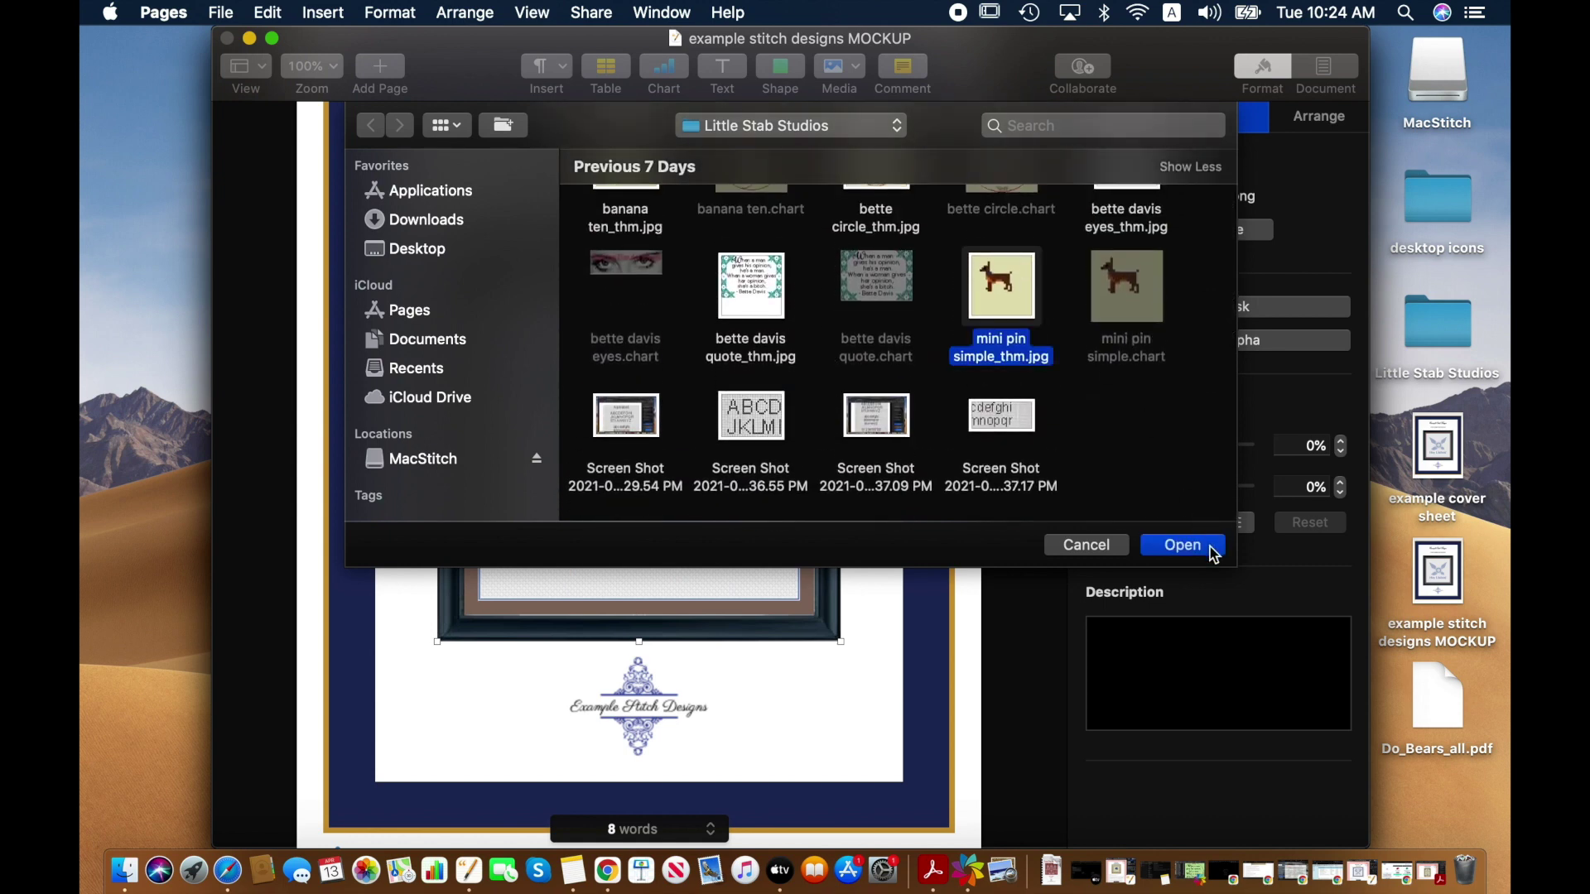
{"action": "left_click", "coordinate": [1182, 545]}
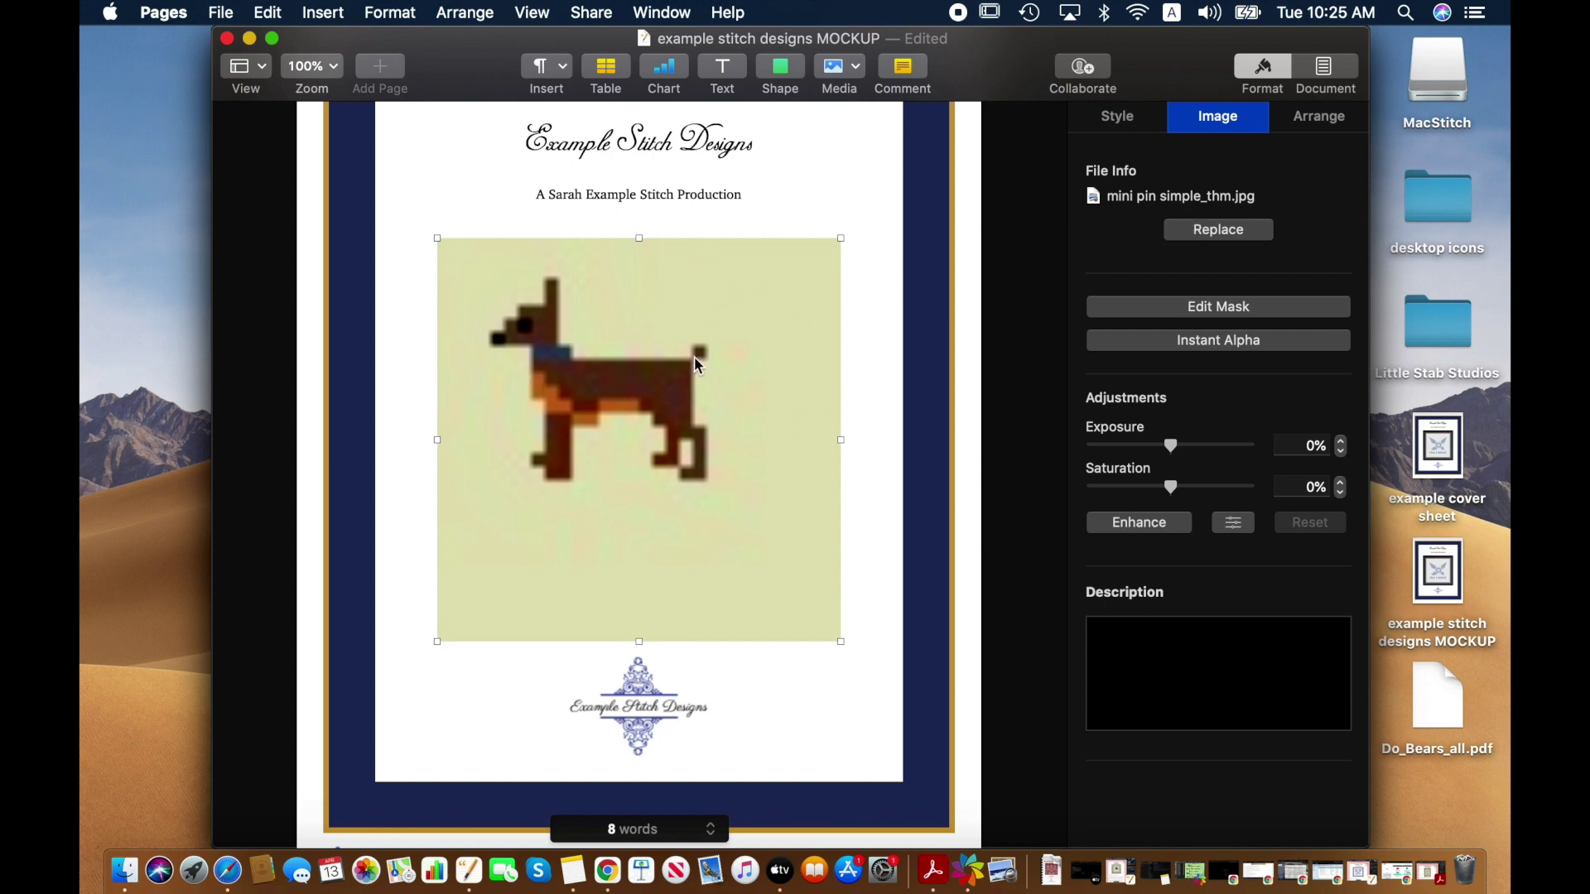
- Unconstrain the dog image's proportions, restore its original size, enlarge it to about 3.32 by 3.43 in and center it above the logo
{"action": "left_click", "coordinate": [1317, 117]}
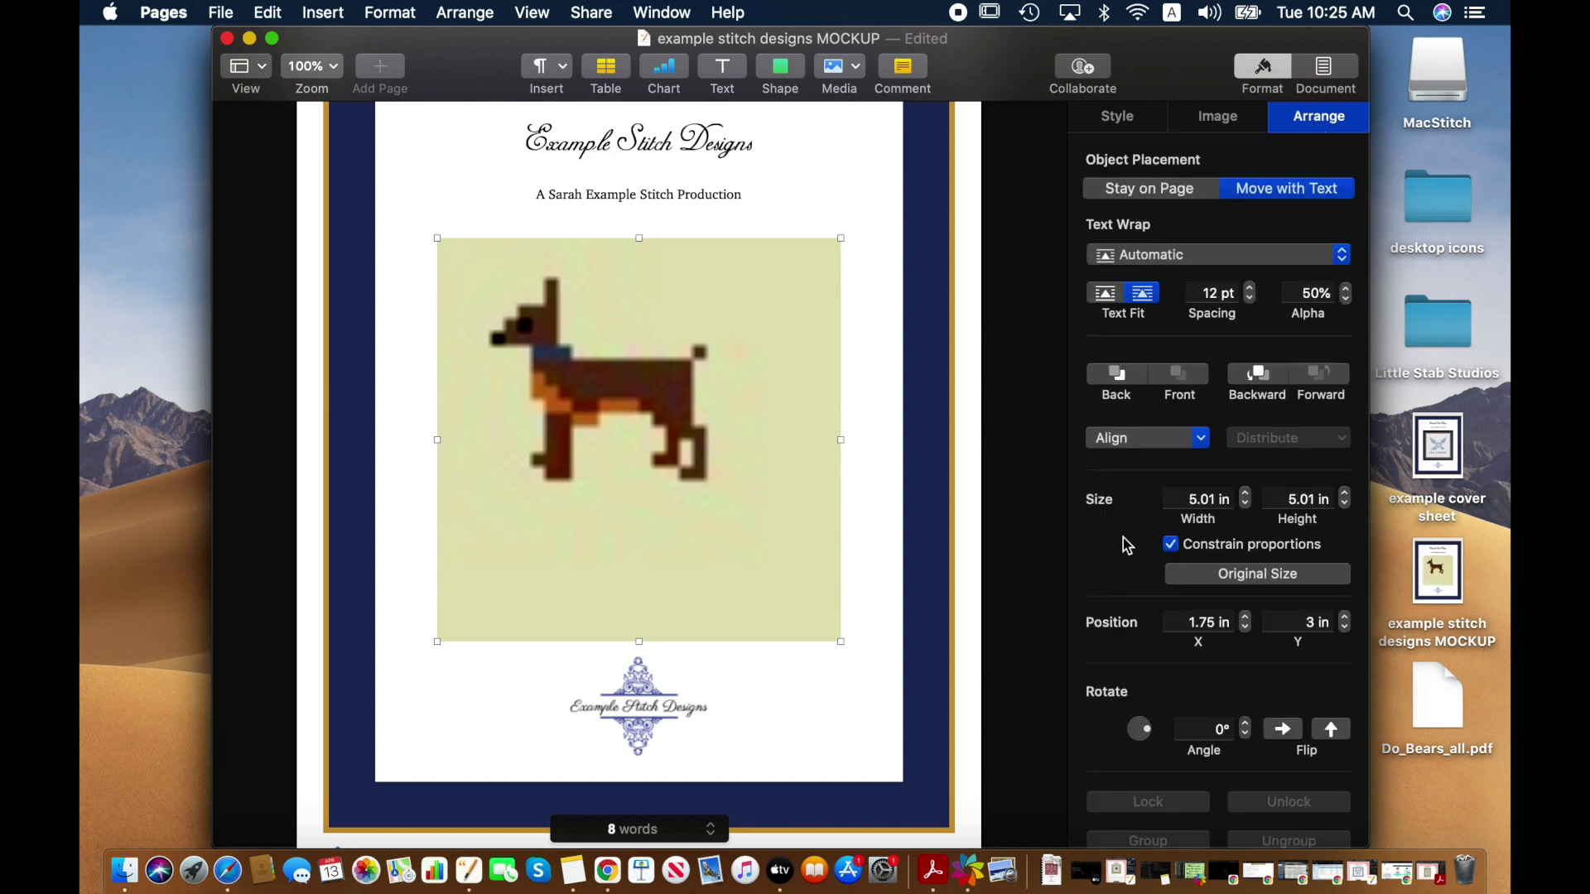
{"action": "left_click", "coordinate": [1171, 545]}
{"action": "left_click", "coordinate": [1244, 571]}
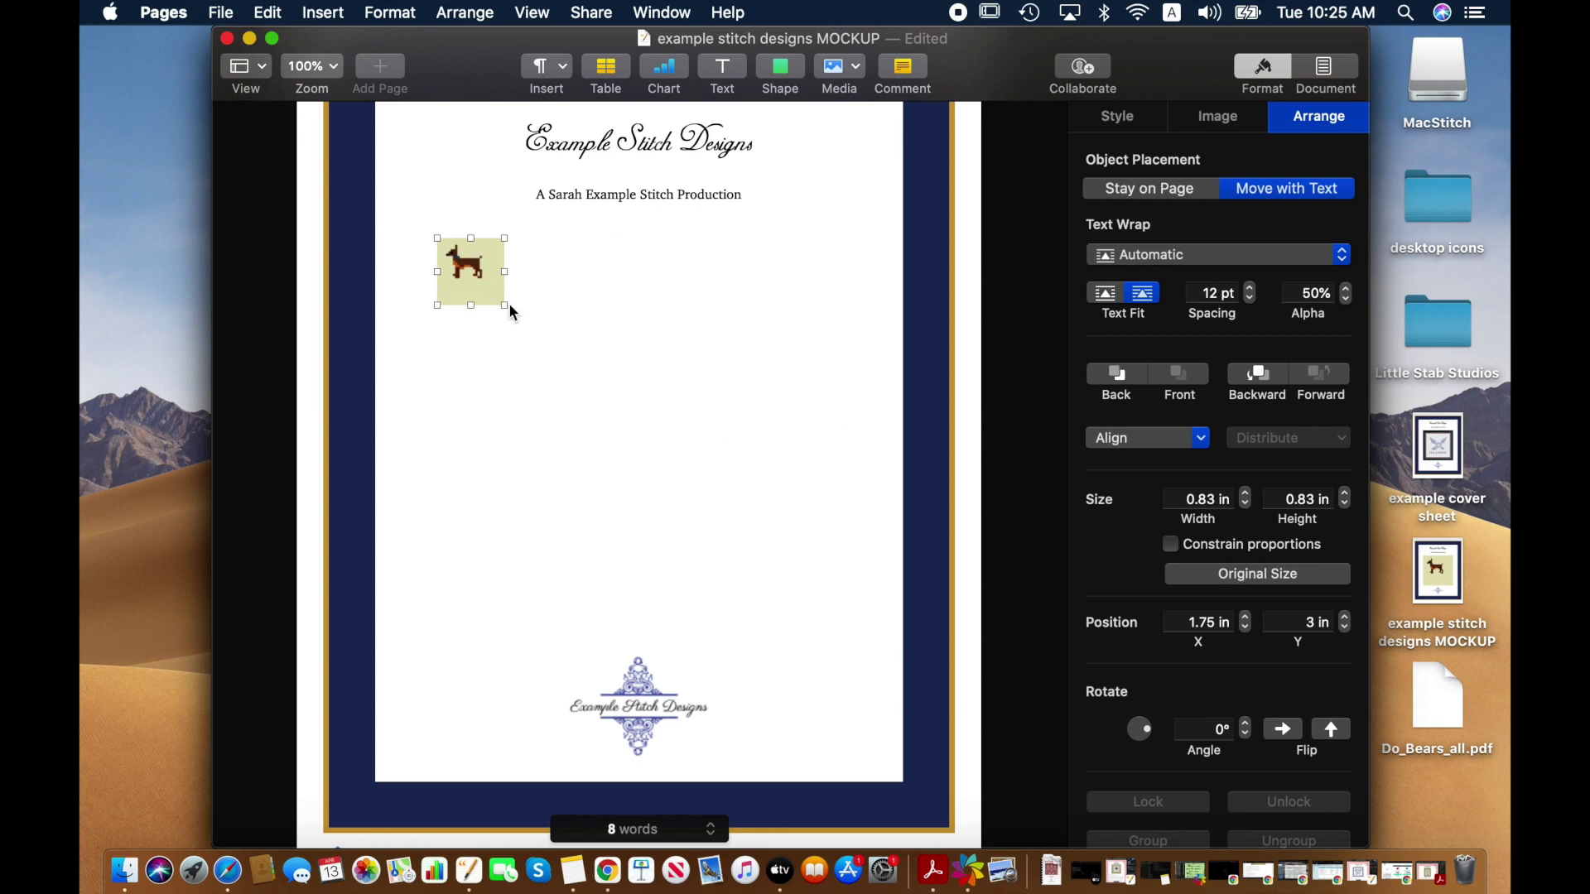
{"action": "left_click_drag", "start_coordinate": [504, 307], "coordinate": [705, 514]}
{"action": "left_click_drag", "start_coordinate": [564, 387], "coordinate": [633, 446]}
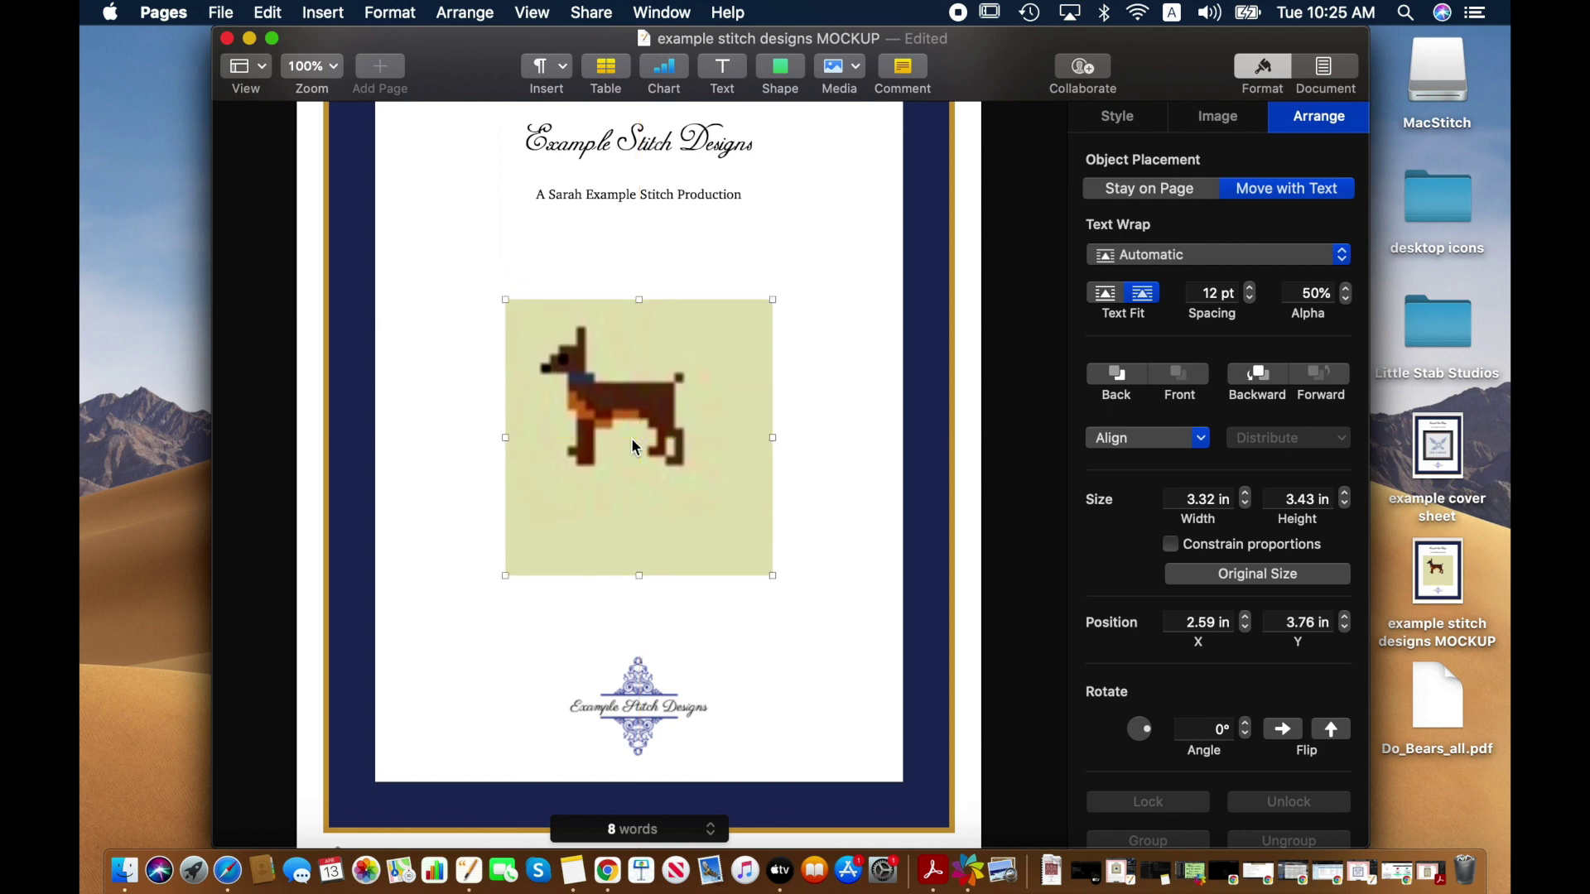
- Deselect the dog image, review the mockup page and close the "example stitch designs MOCKUP" document
{"action": "left_click", "coordinate": [446, 344]}
{"action": "scroll", "coordinate": [439, 340], "scroll_direction": "up", "scroll_amount": 3}
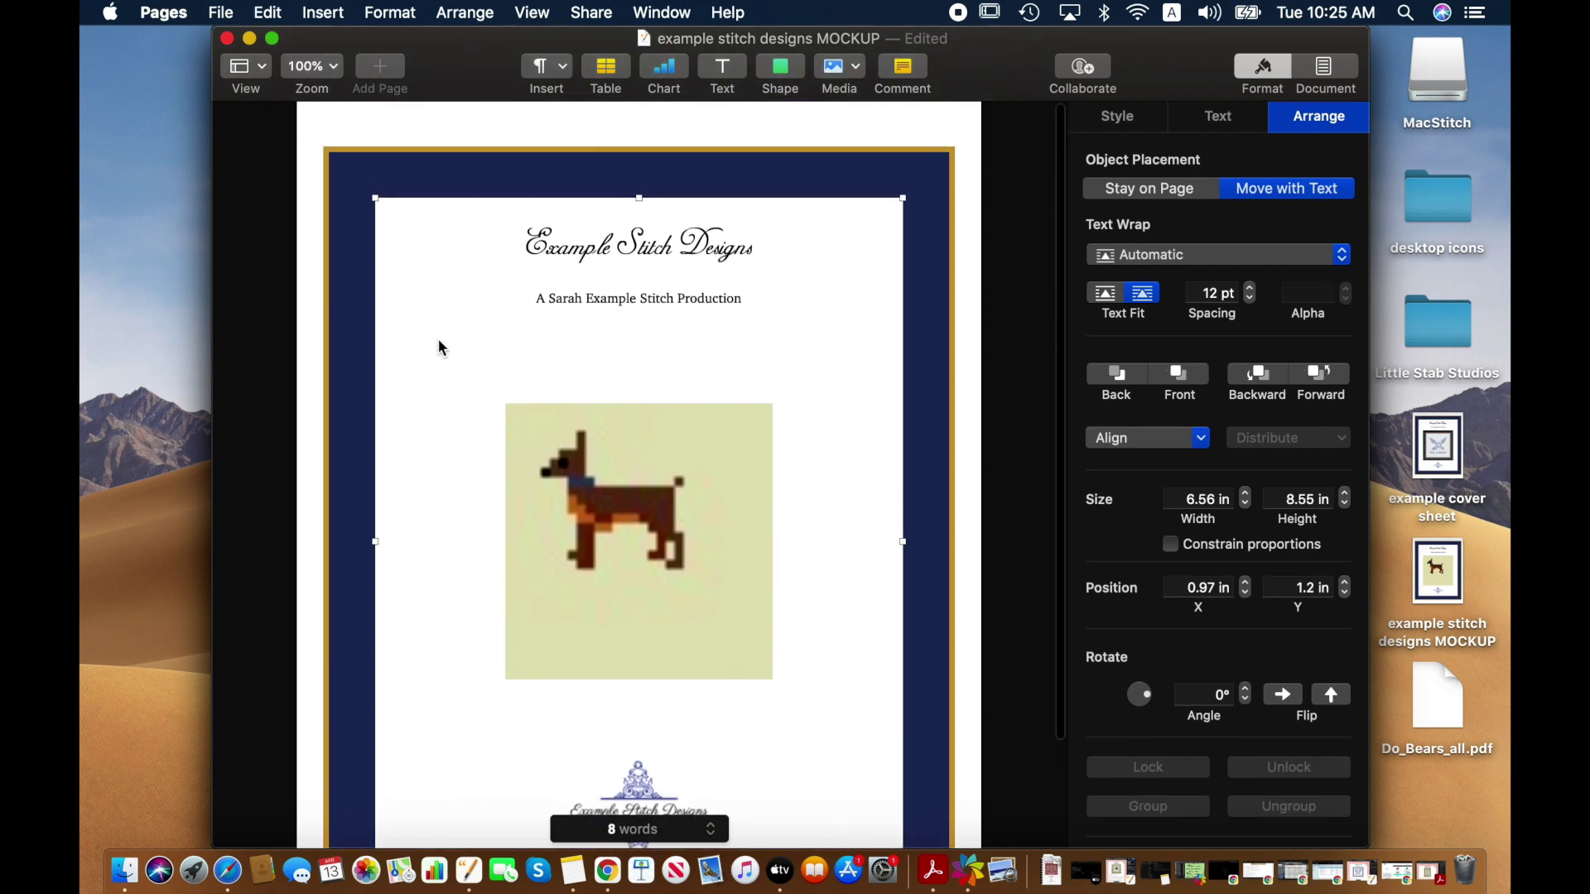
{"action": "scroll", "coordinate": [439, 339], "scroll_direction": "down", "scroll_amount": 3}
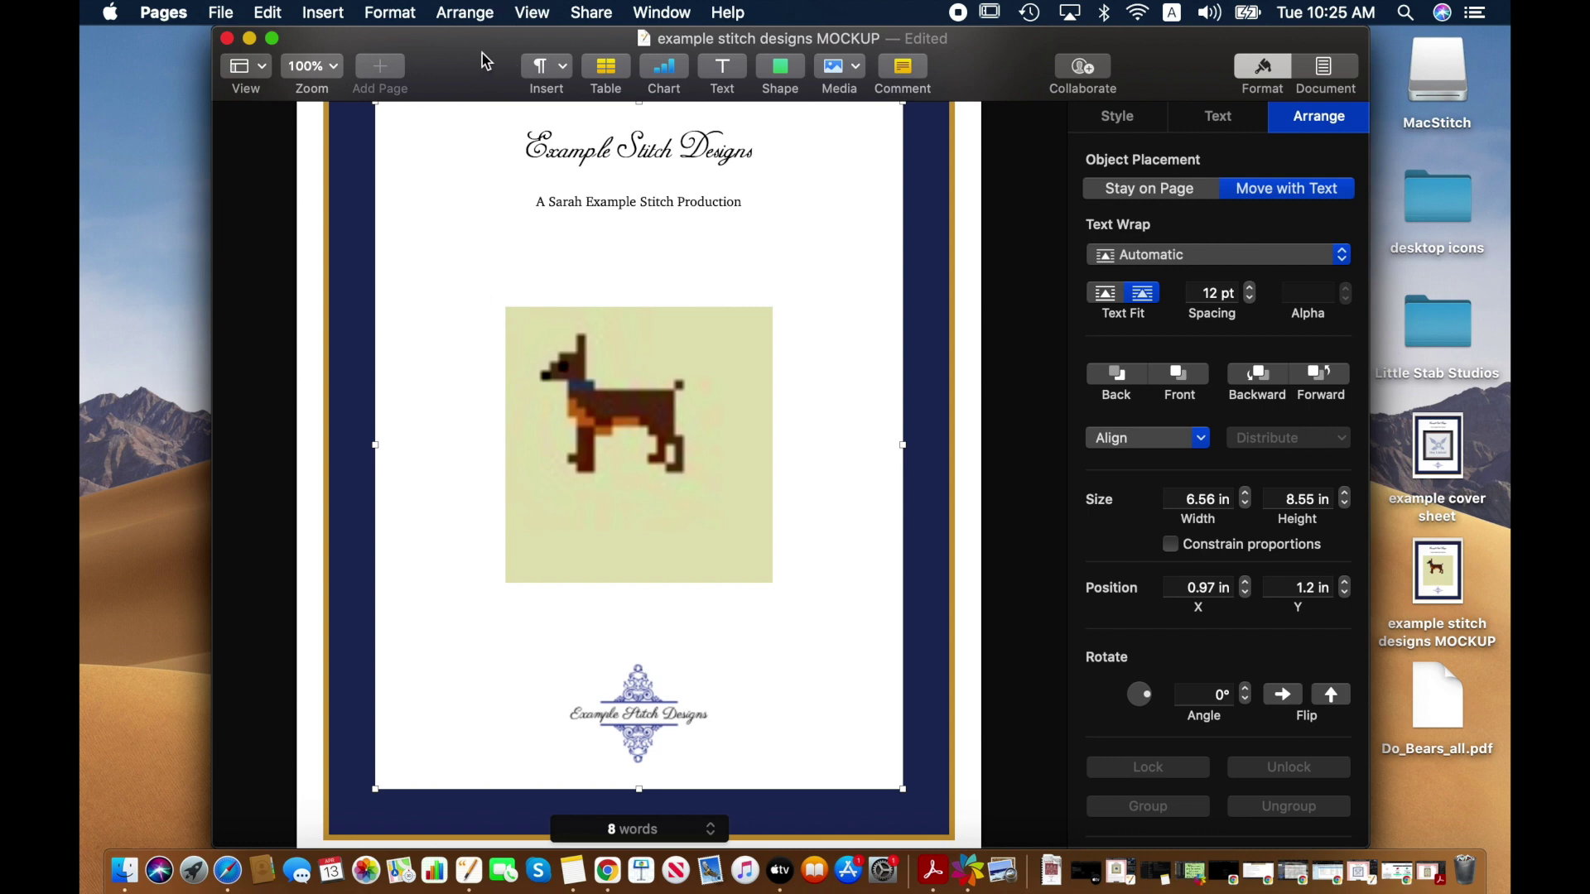
{"action": "left_click", "coordinate": [228, 40]}
- In the example cover sheet, shrink and recenter the framed image below the credit line and move the logo up beneath it
{"action": "scroll", "coordinate": [478, 365], "scroll_direction": "down", "scroll_amount": 3}
{"action": "scroll", "coordinate": [478, 365], "scroll_direction": "up", "scroll_amount": 1}
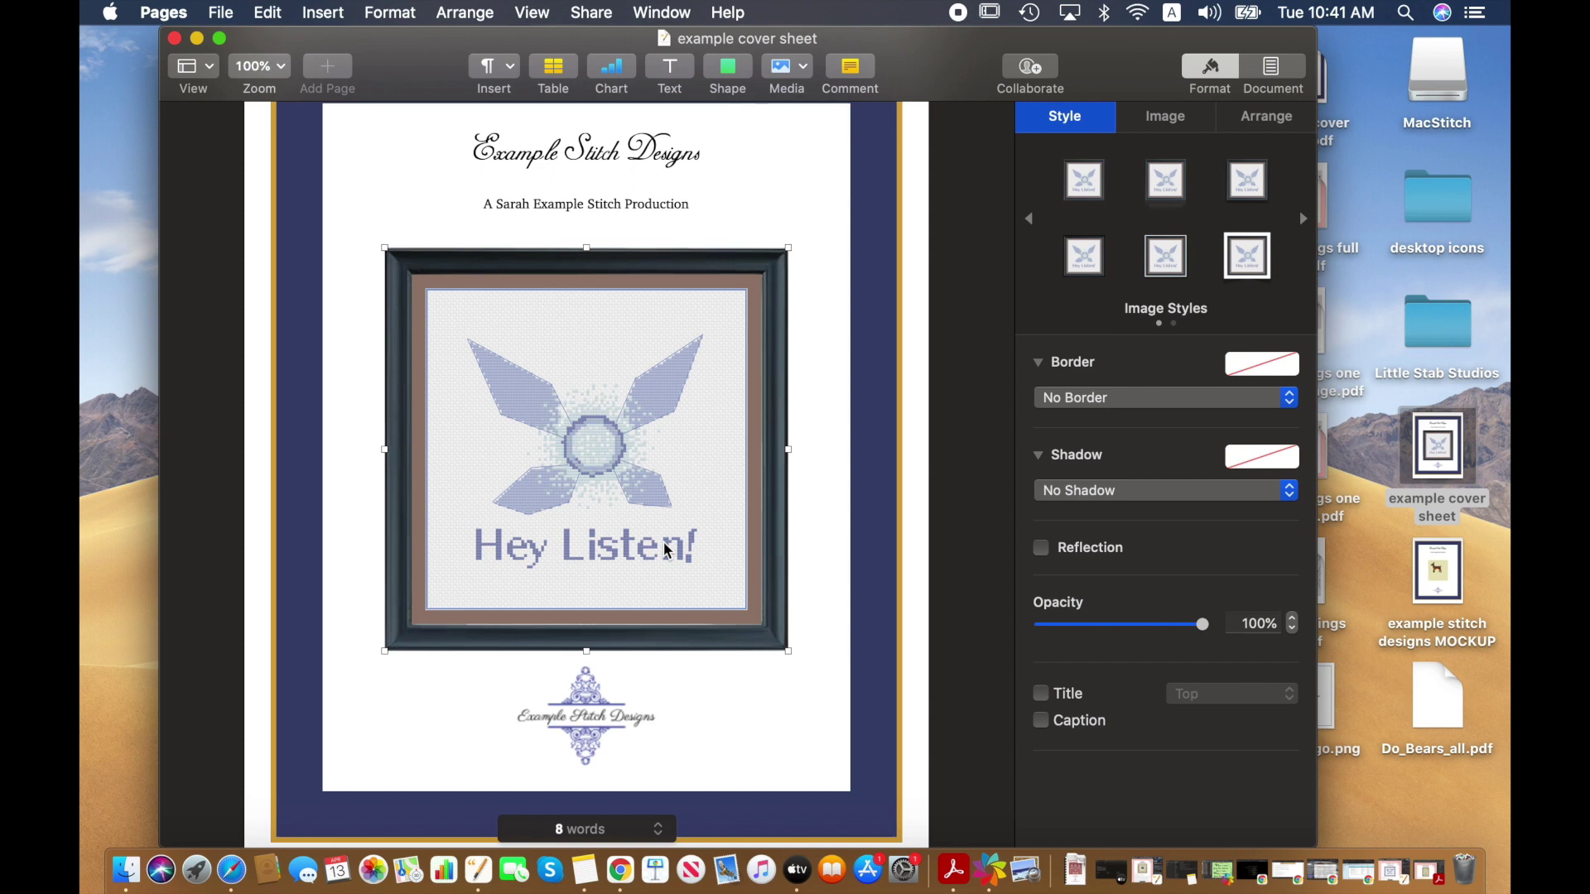
{"action": "left_click_drag", "start_coordinate": [791, 600], "coordinate": [729, 576]}
{"action": "left_click_drag", "start_coordinate": [536, 452], "coordinate": [568, 454]}
{"action": "left_click_drag", "start_coordinate": [586, 673], "coordinate": [590, 638]}
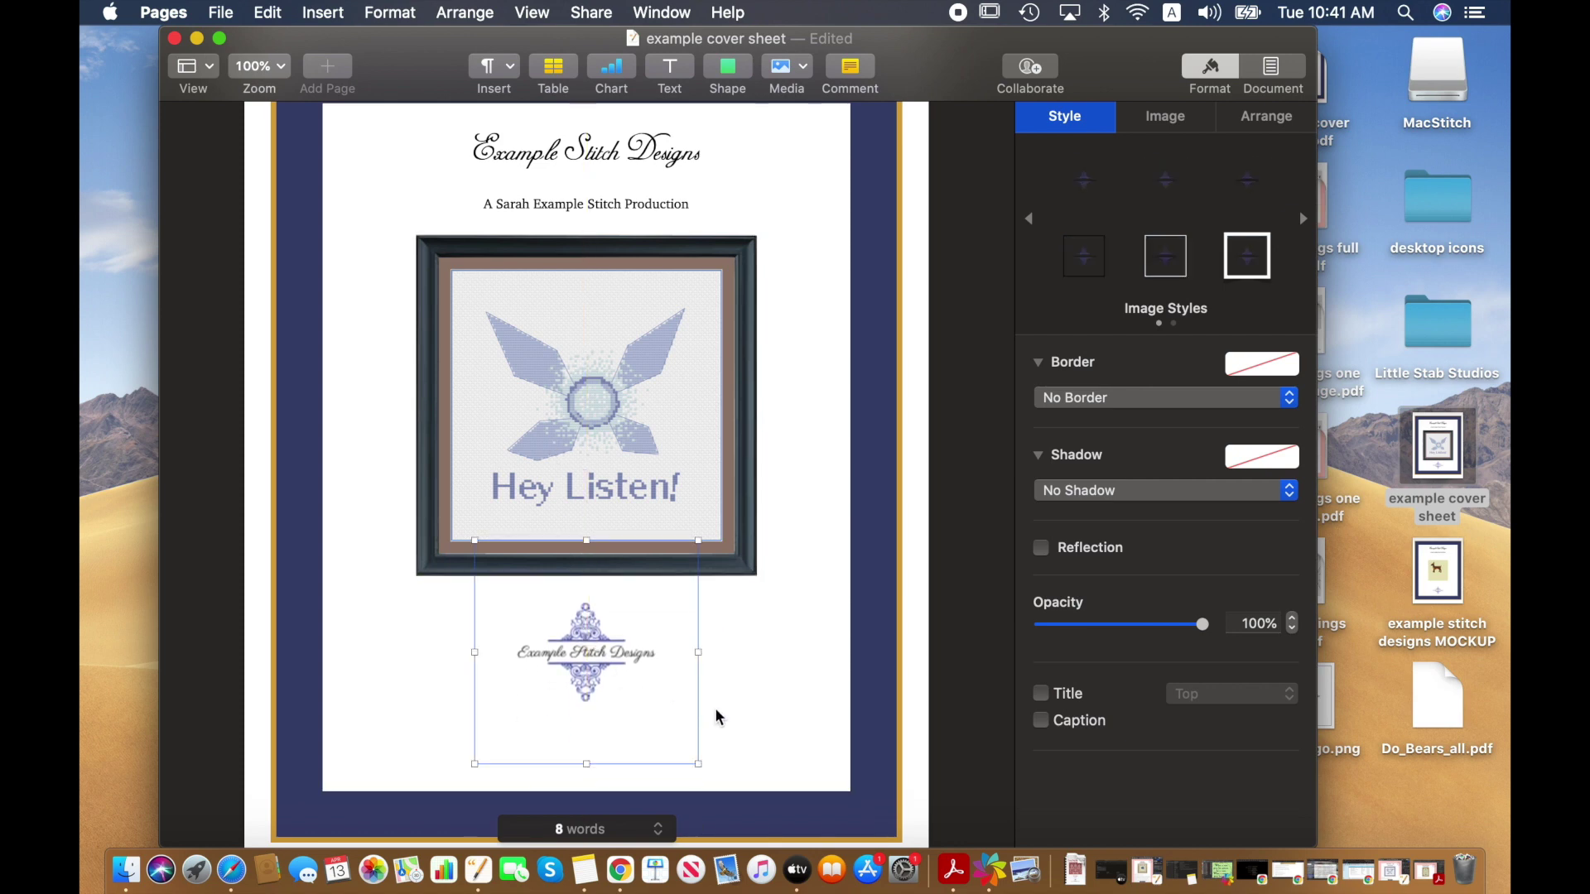
{"action": "left_click", "coordinate": [745, 721]}
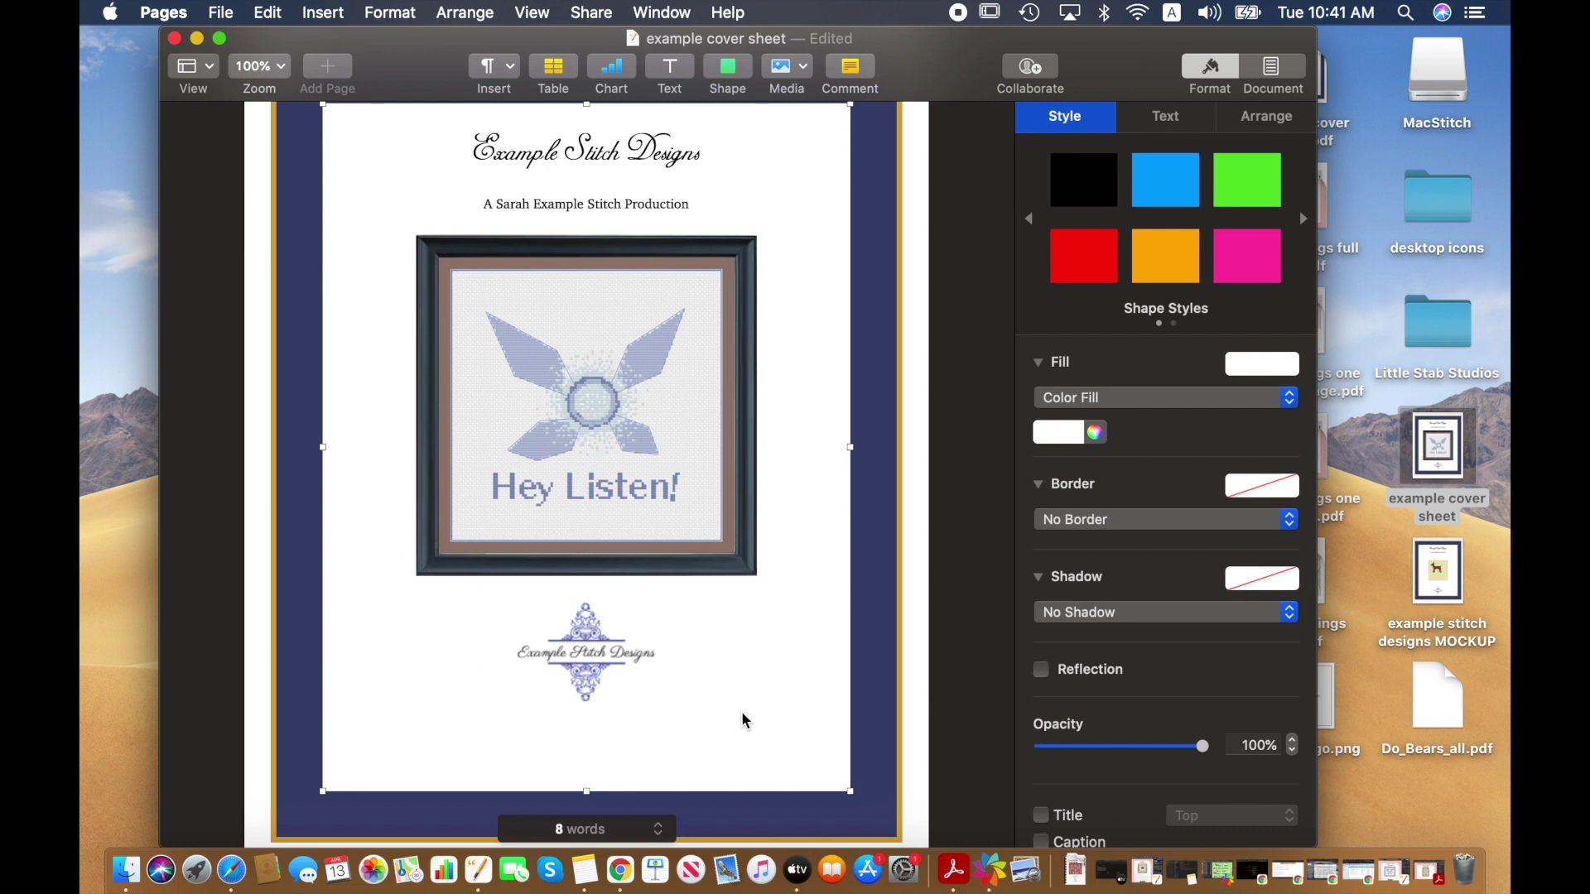
- Add a text box directly below the logo and shorten it to fit inside the white panel
{"action": "left_click", "coordinate": [669, 70]}
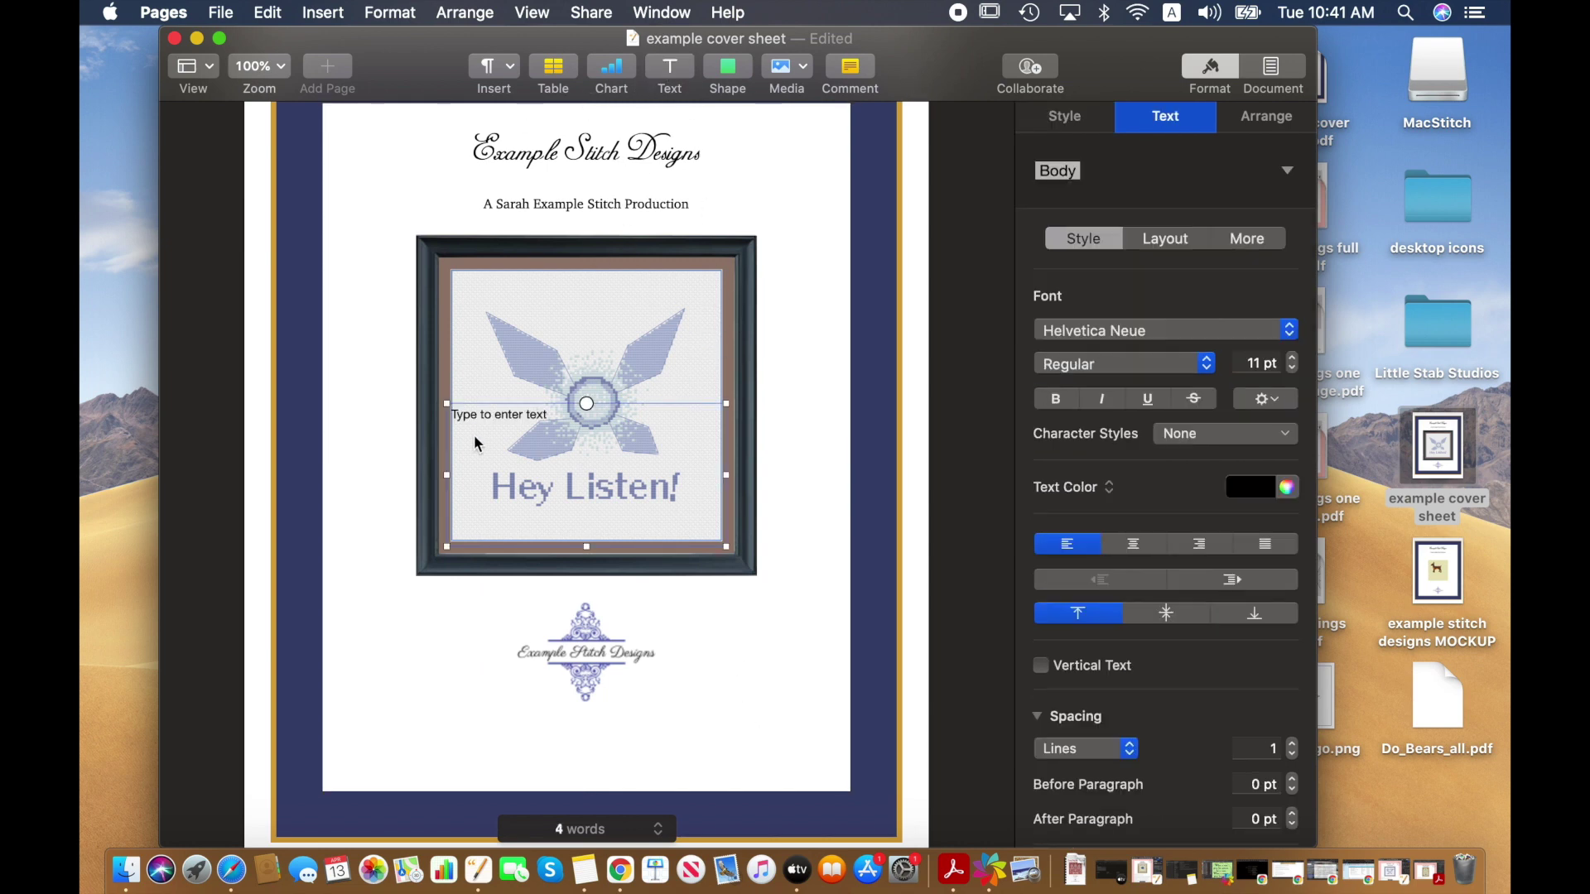
{"action": "left_click_drag", "start_coordinate": [482, 422], "coordinate": [489, 719]}
{"action": "scroll", "coordinate": [652, 804], "scroll_direction": "down", "scroll_amount": 2}
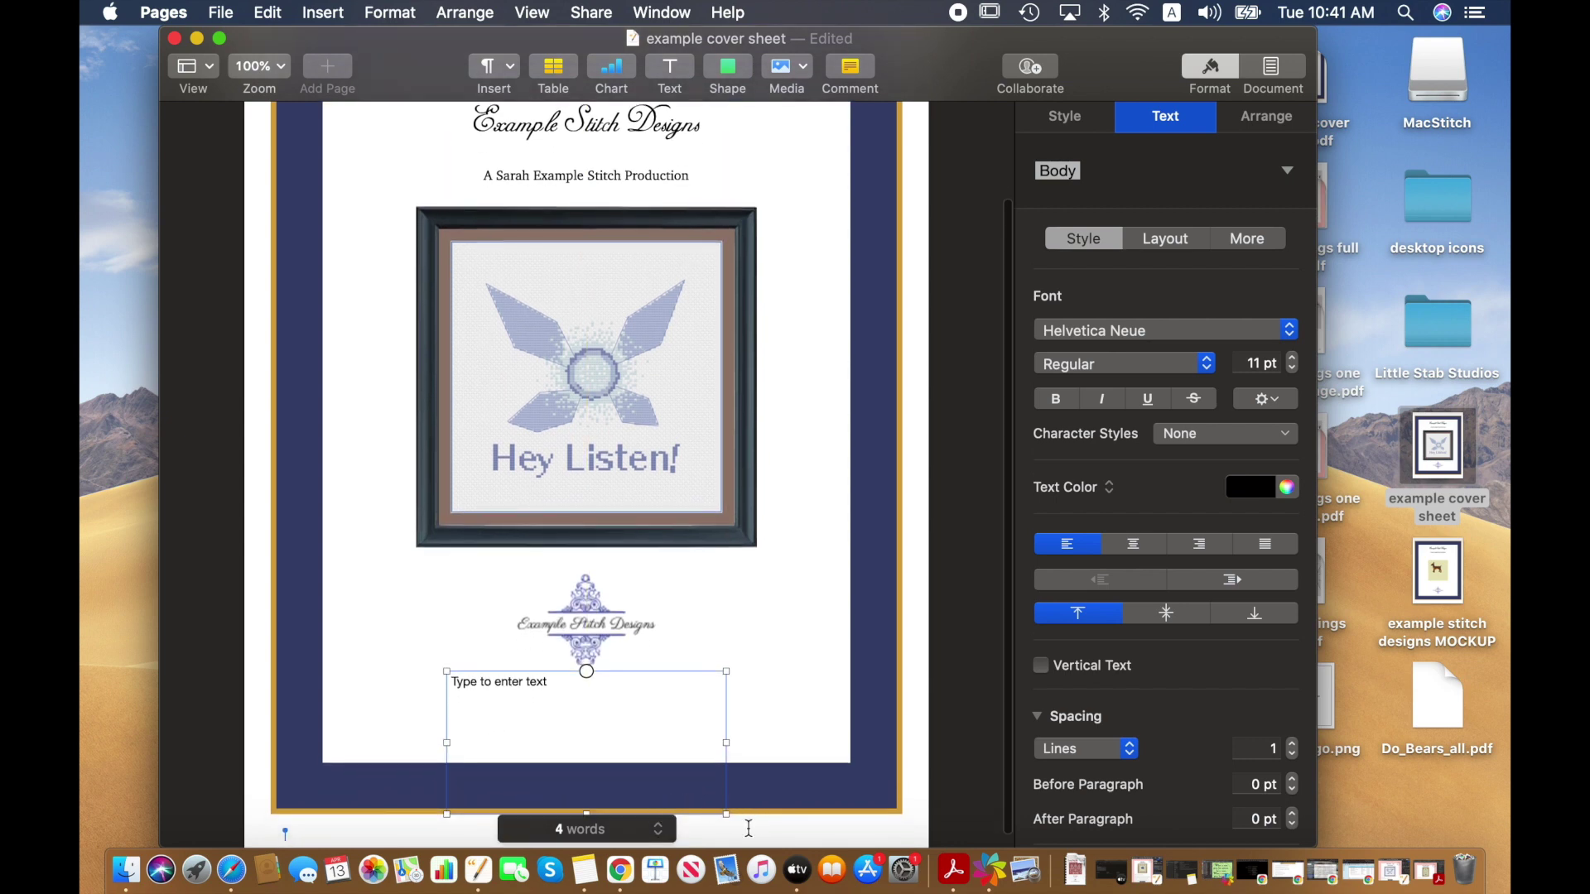
{"action": "left_click_drag", "start_coordinate": [730, 821], "coordinate": [723, 722]}
- Replace the new text box's placeholder with a © symbol and the designer's name, and center the line
{"action": "left_click", "coordinate": [568, 703]}
{"action": "key", "text": "super+a"}
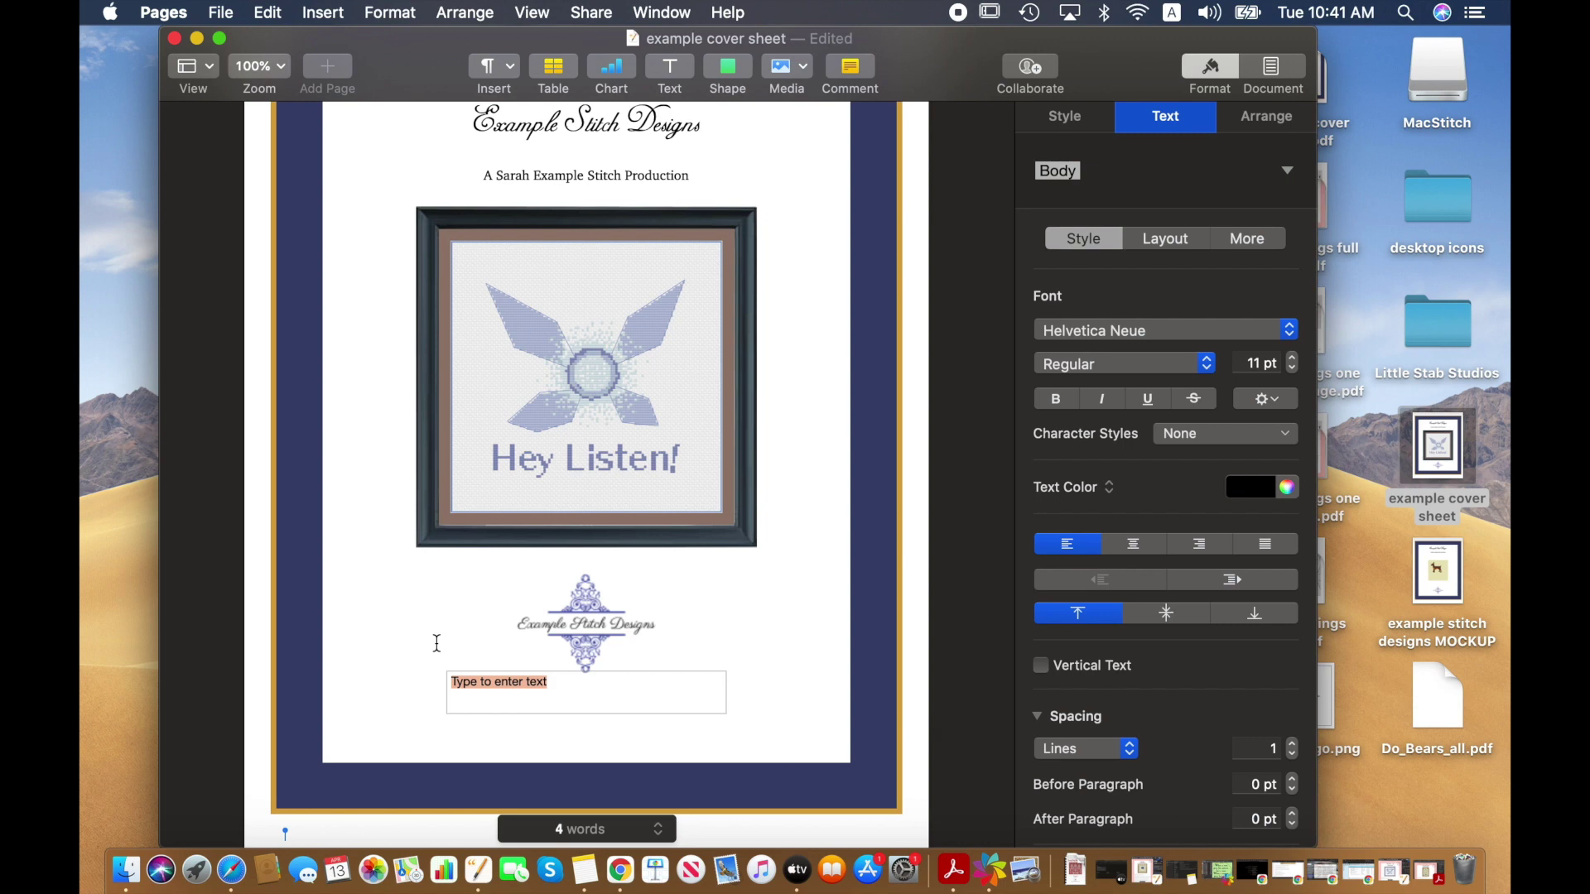
{"action": "type", "text": "(c)"}
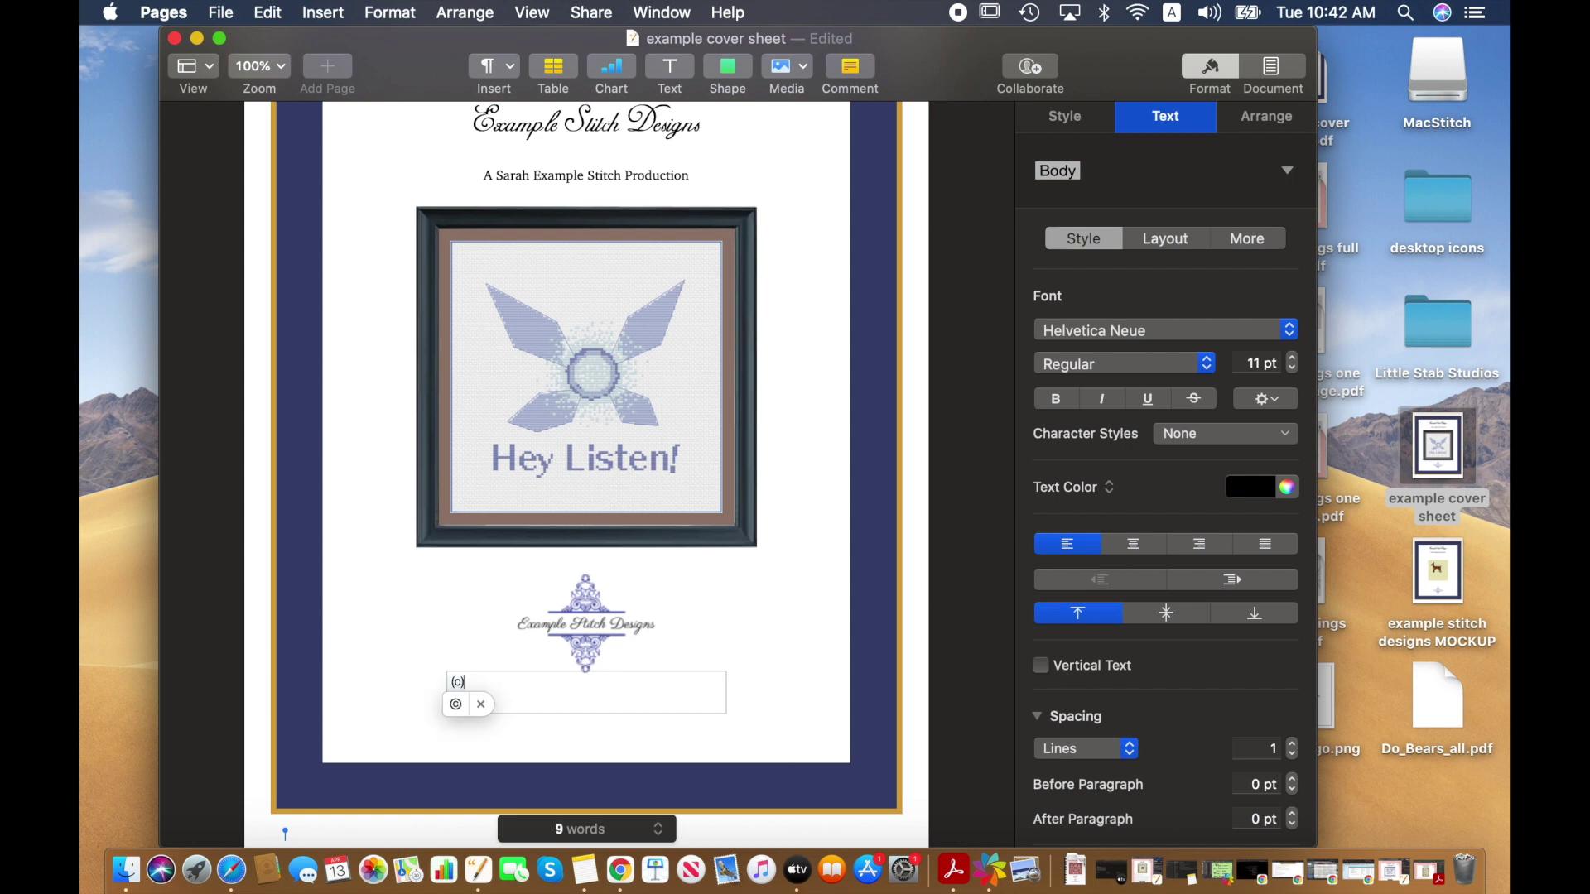
{"action": "type", "text": "v"}
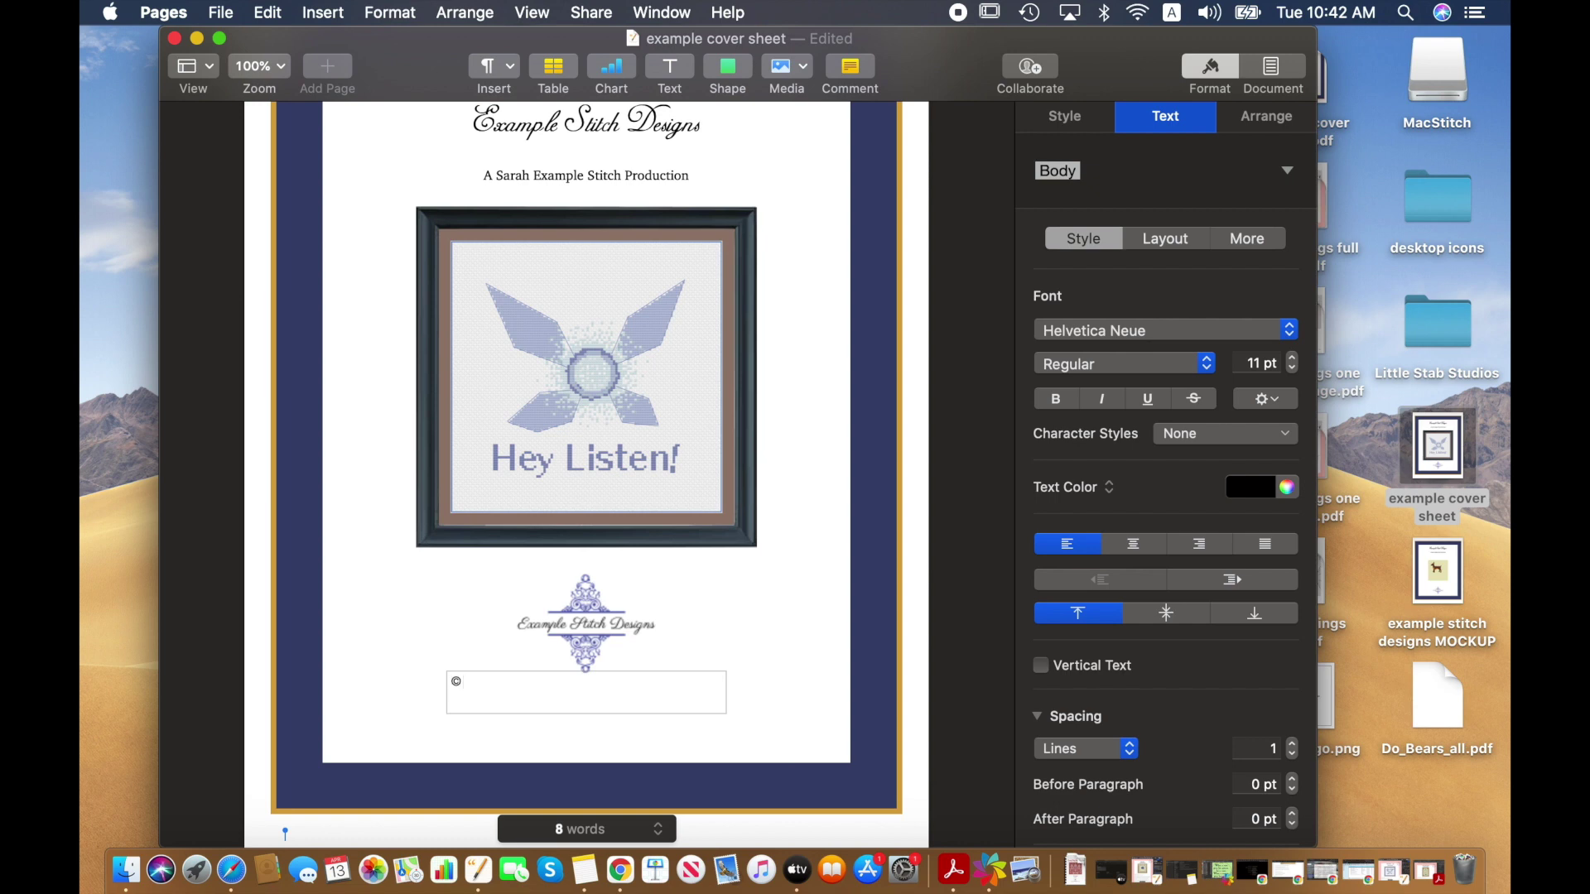
{"action": "type", "text": "Sarah Example"}
{"action": "left_click", "coordinate": [1134, 544]}
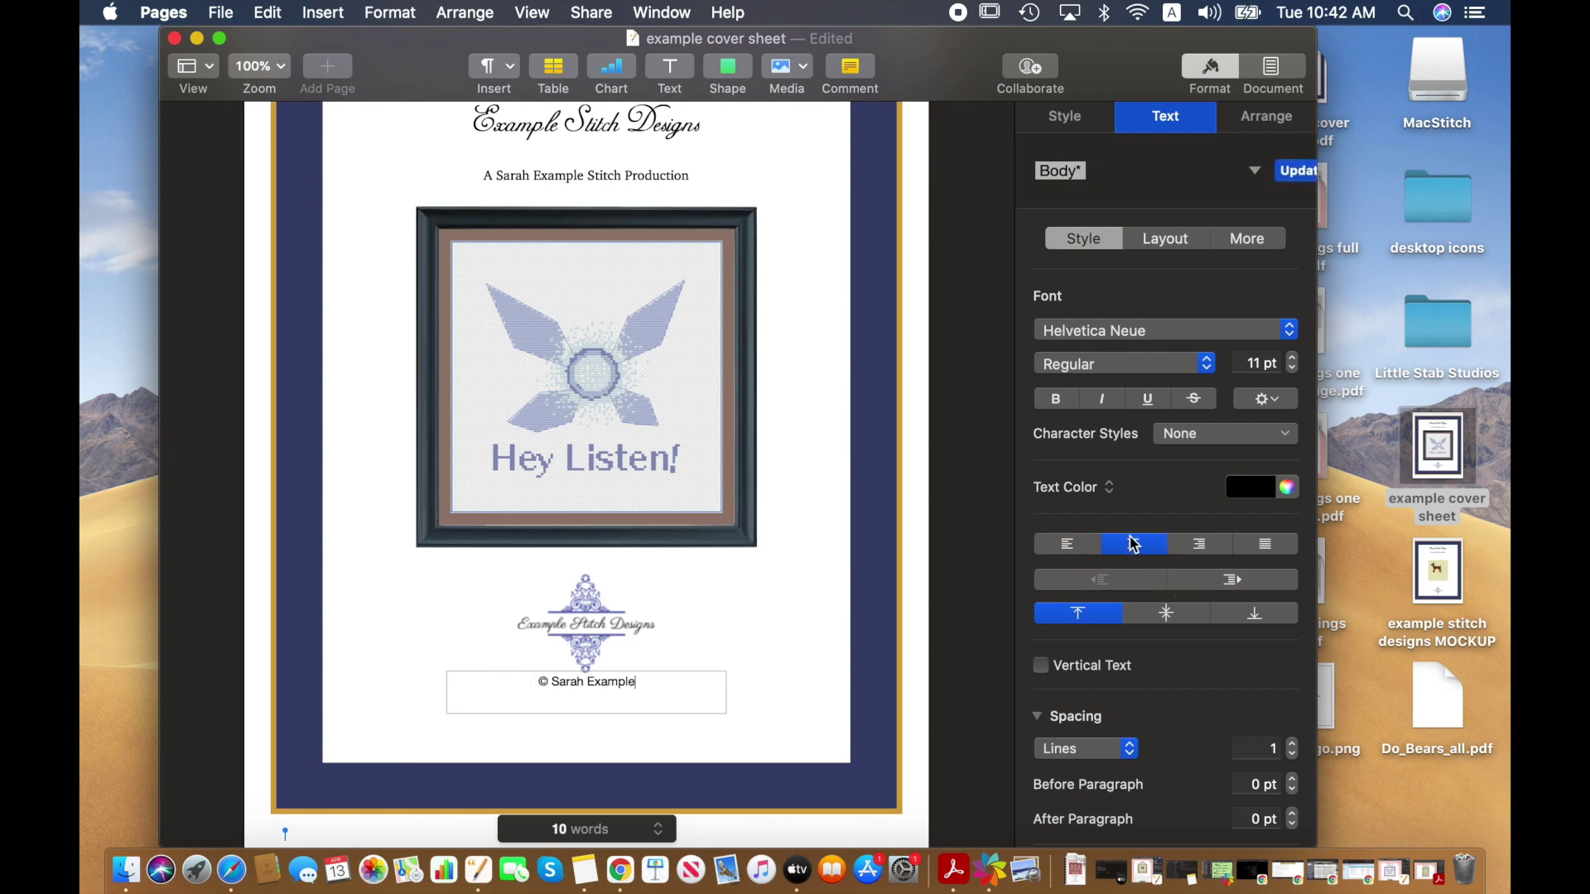
- Check the credit line's font and set the whole copyright line below the logo to the matching Charter font
{"action": "left_click", "coordinate": [614, 190]}
{"action": "left_click", "coordinate": [1165, 120]}
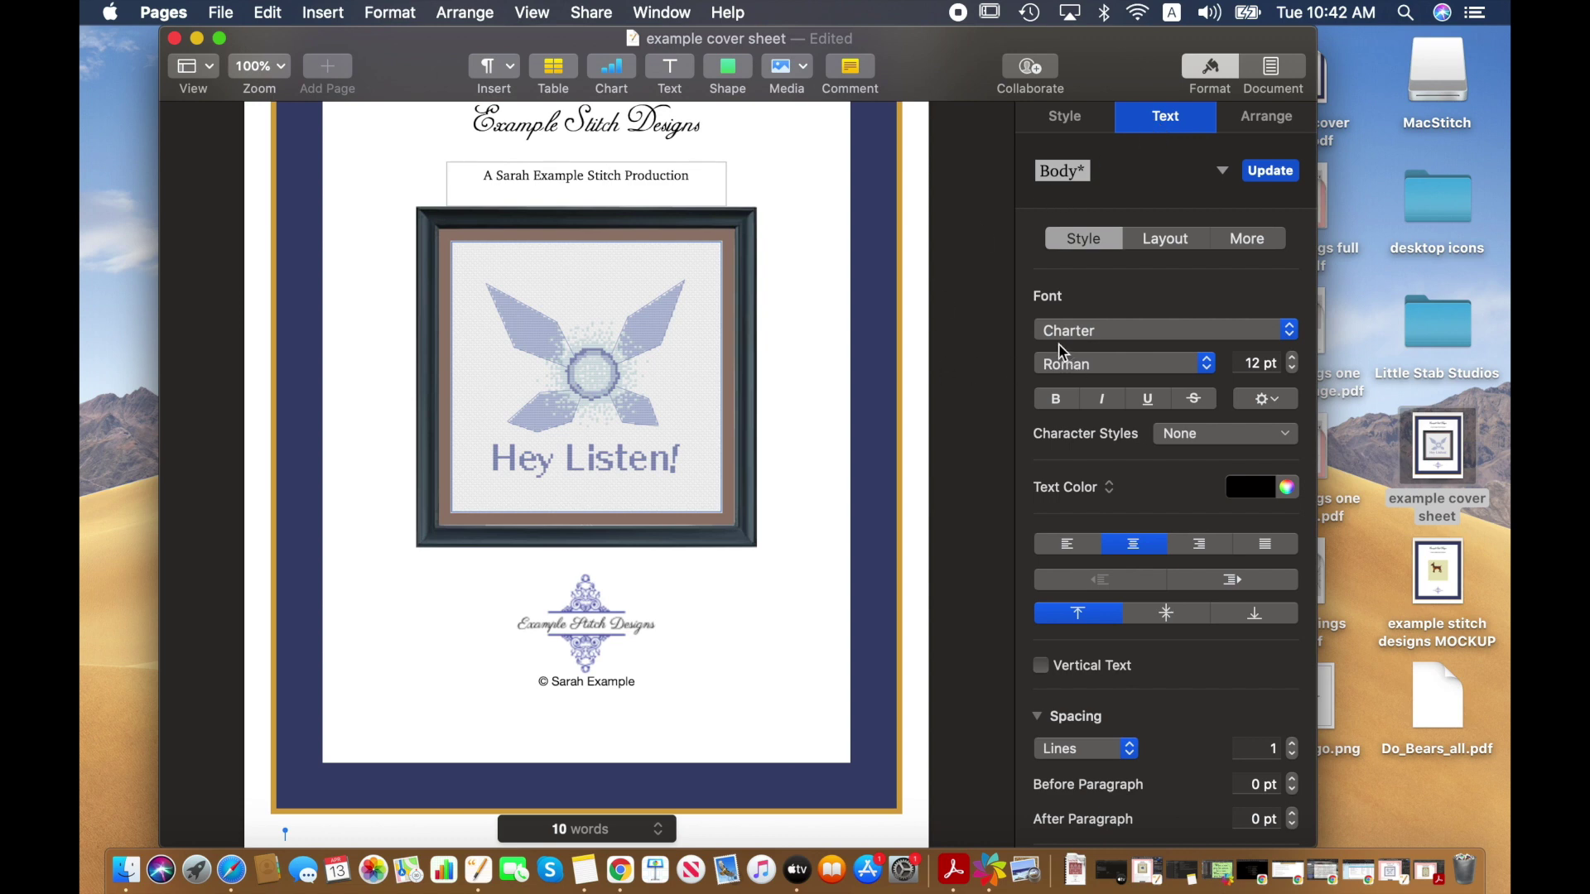
{"action": "left_click", "coordinate": [571, 683]}
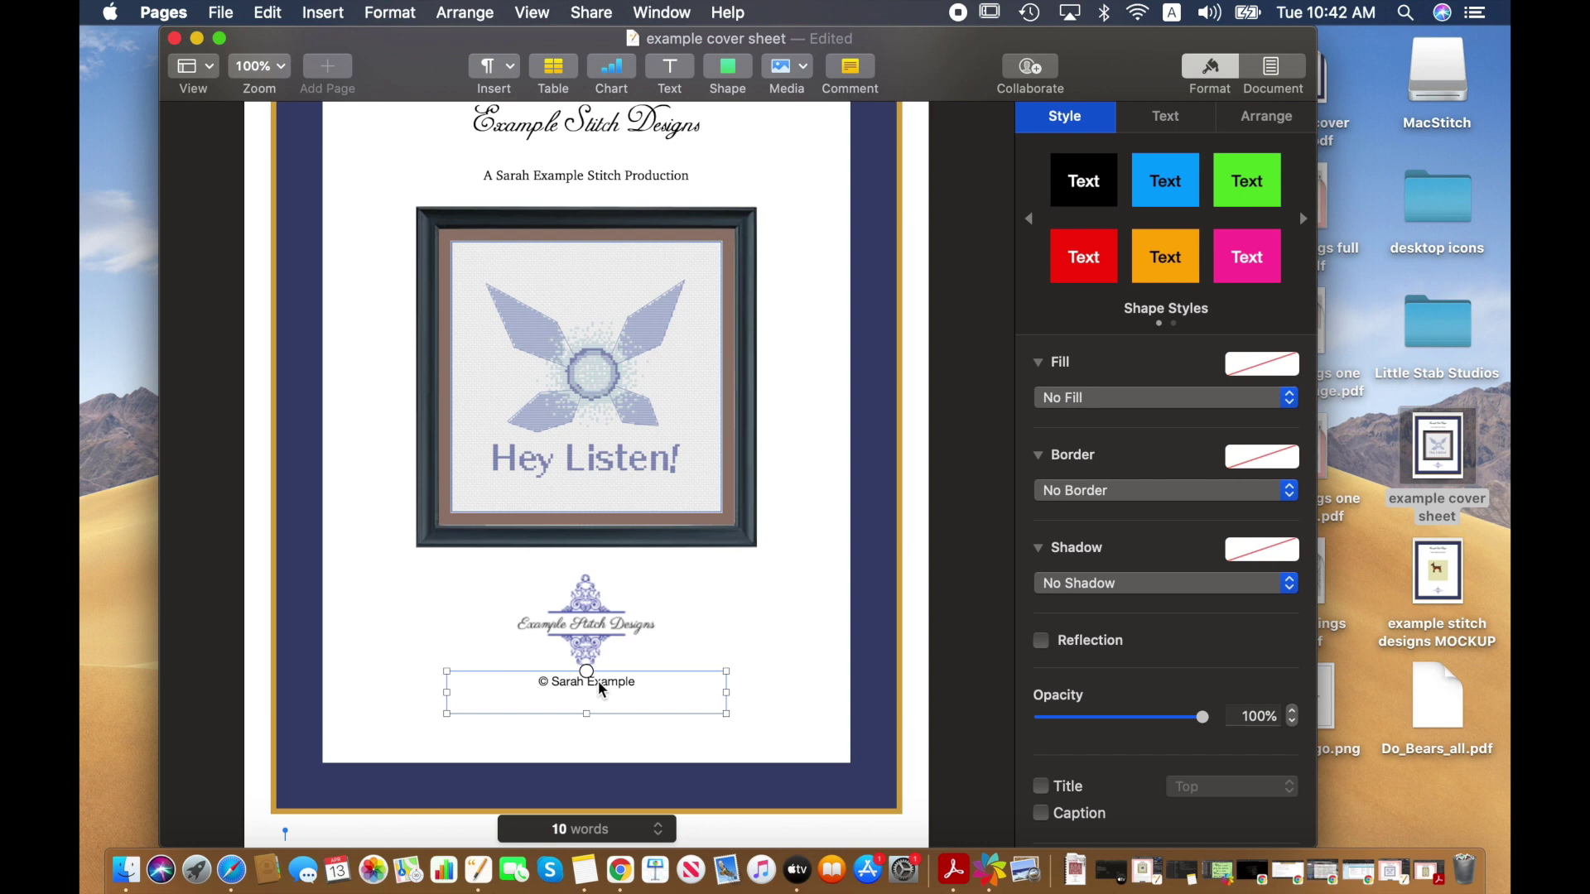
{"action": "left_click", "coordinate": [650, 680]}
{"action": "left_click_drag", "start_coordinate": [650, 681], "coordinate": [507, 665]}
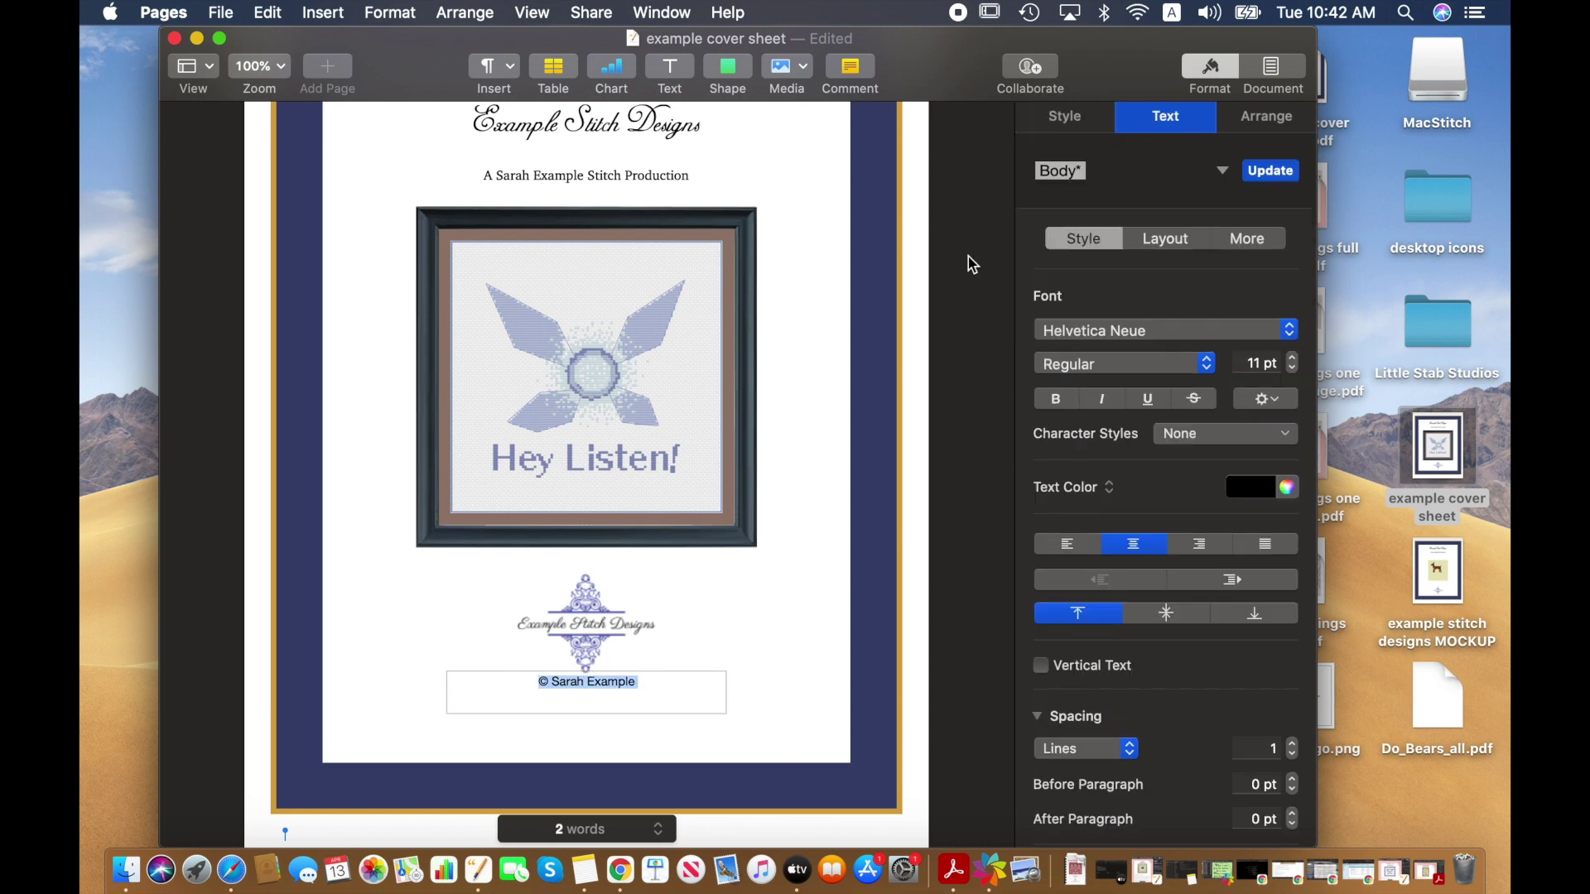
{"action": "left_click", "coordinate": [1128, 332]}
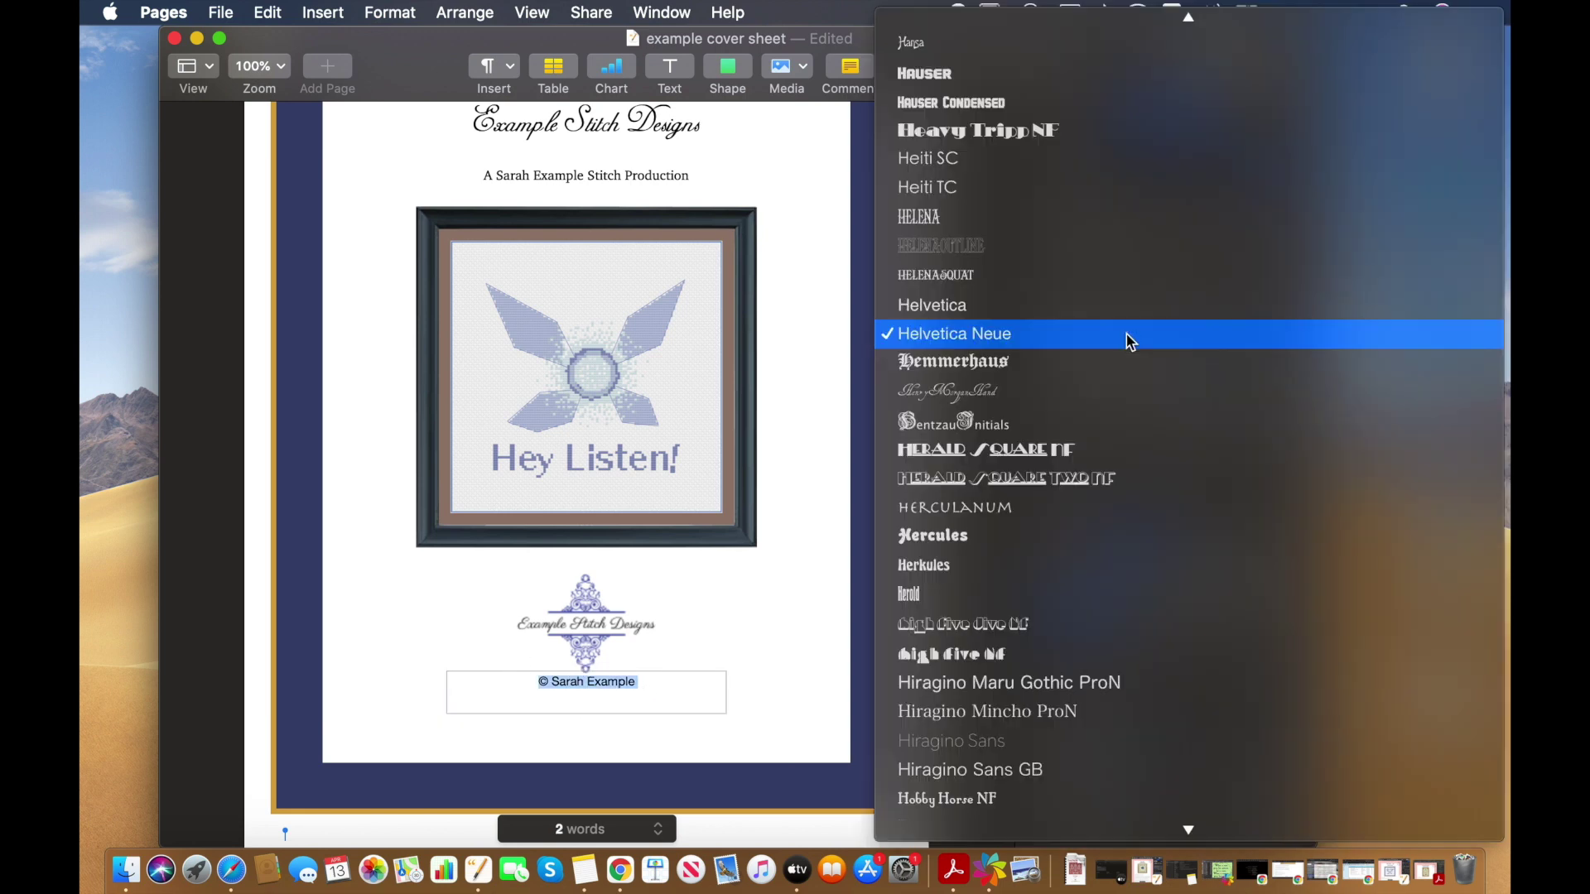
{"action": "scroll", "coordinate": [1027, 305], "scroll_direction": "up", "scroll_amount": 20}
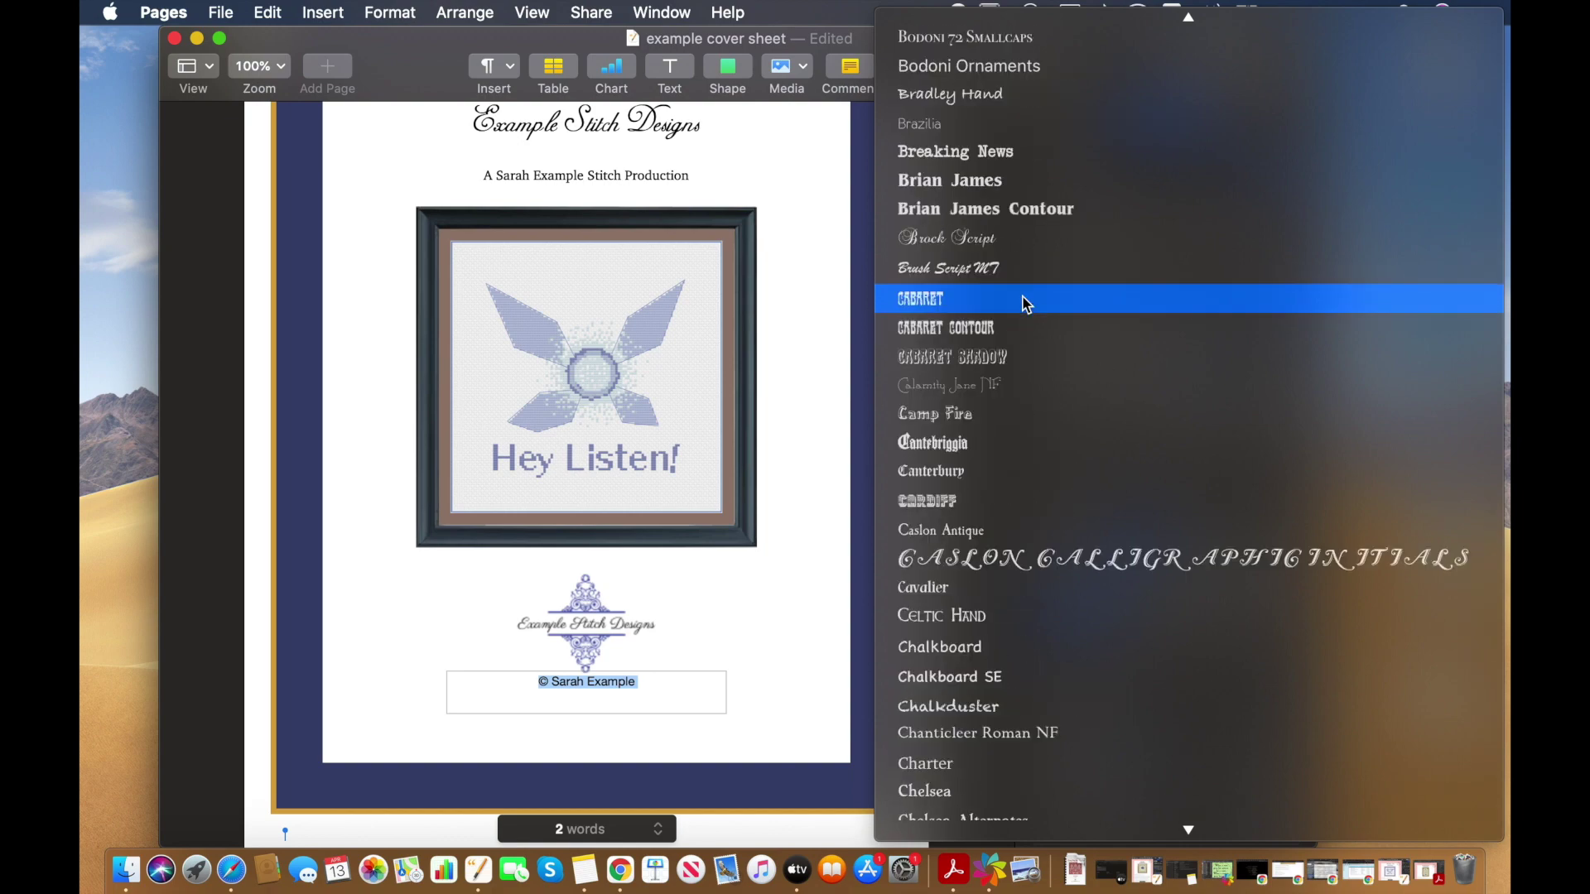
{"action": "scroll", "coordinate": [1027, 304], "scroll_direction": "down", "scroll_amount": 10}
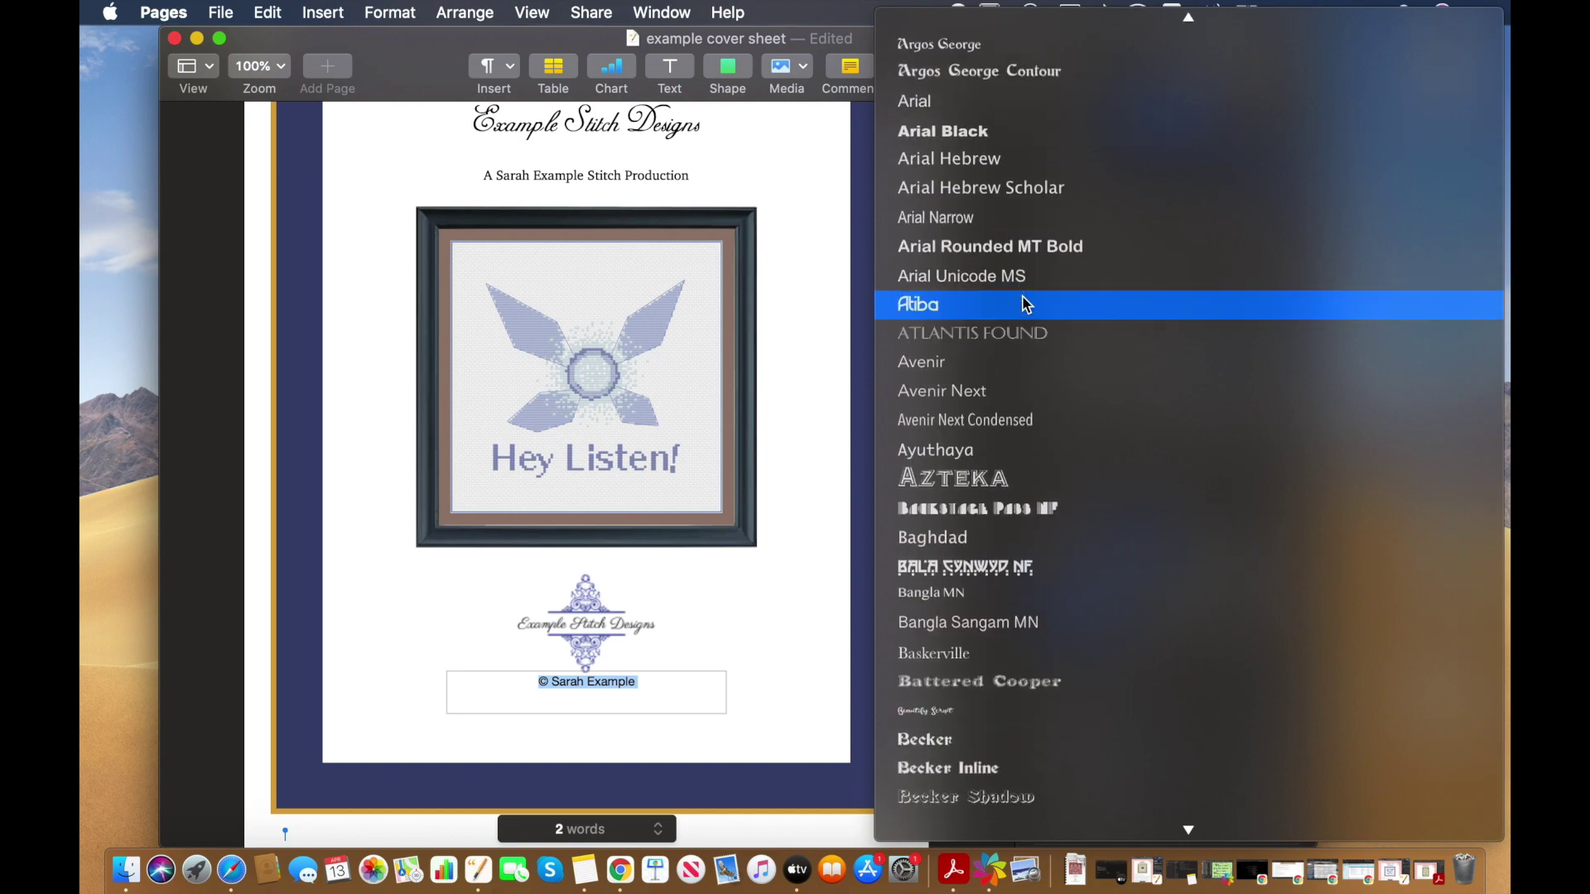
{"action": "scroll", "coordinate": [1025, 300], "scroll_direction": "down", "scroll_amount": 5}
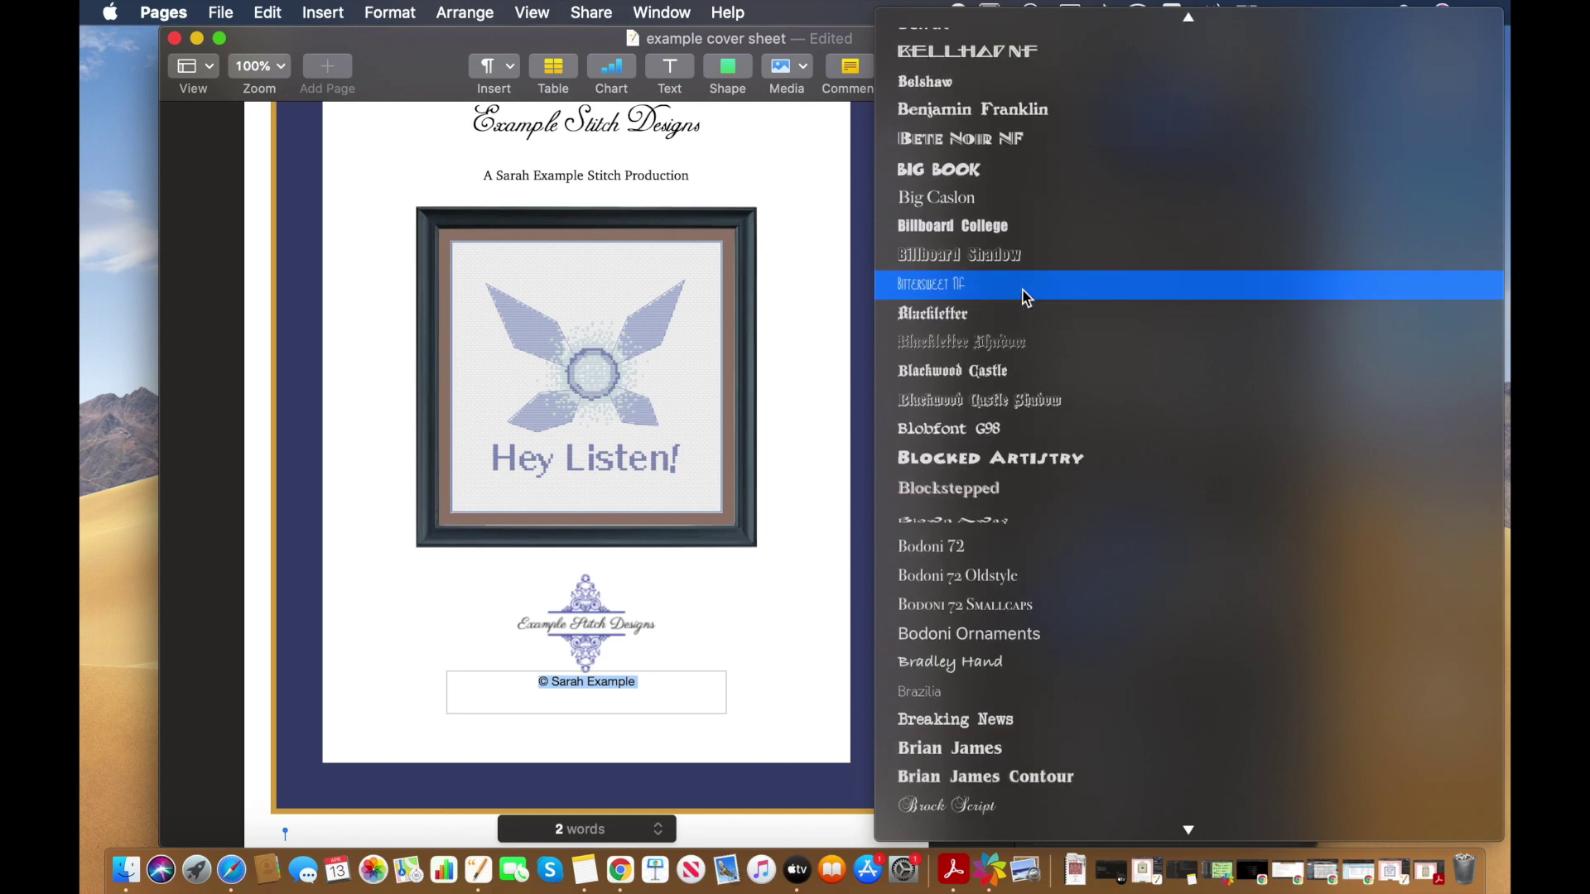
{"action": "scroll", "coordinate": [1027, 297], "scroll_direction": "down", "scroll_amount": 5}
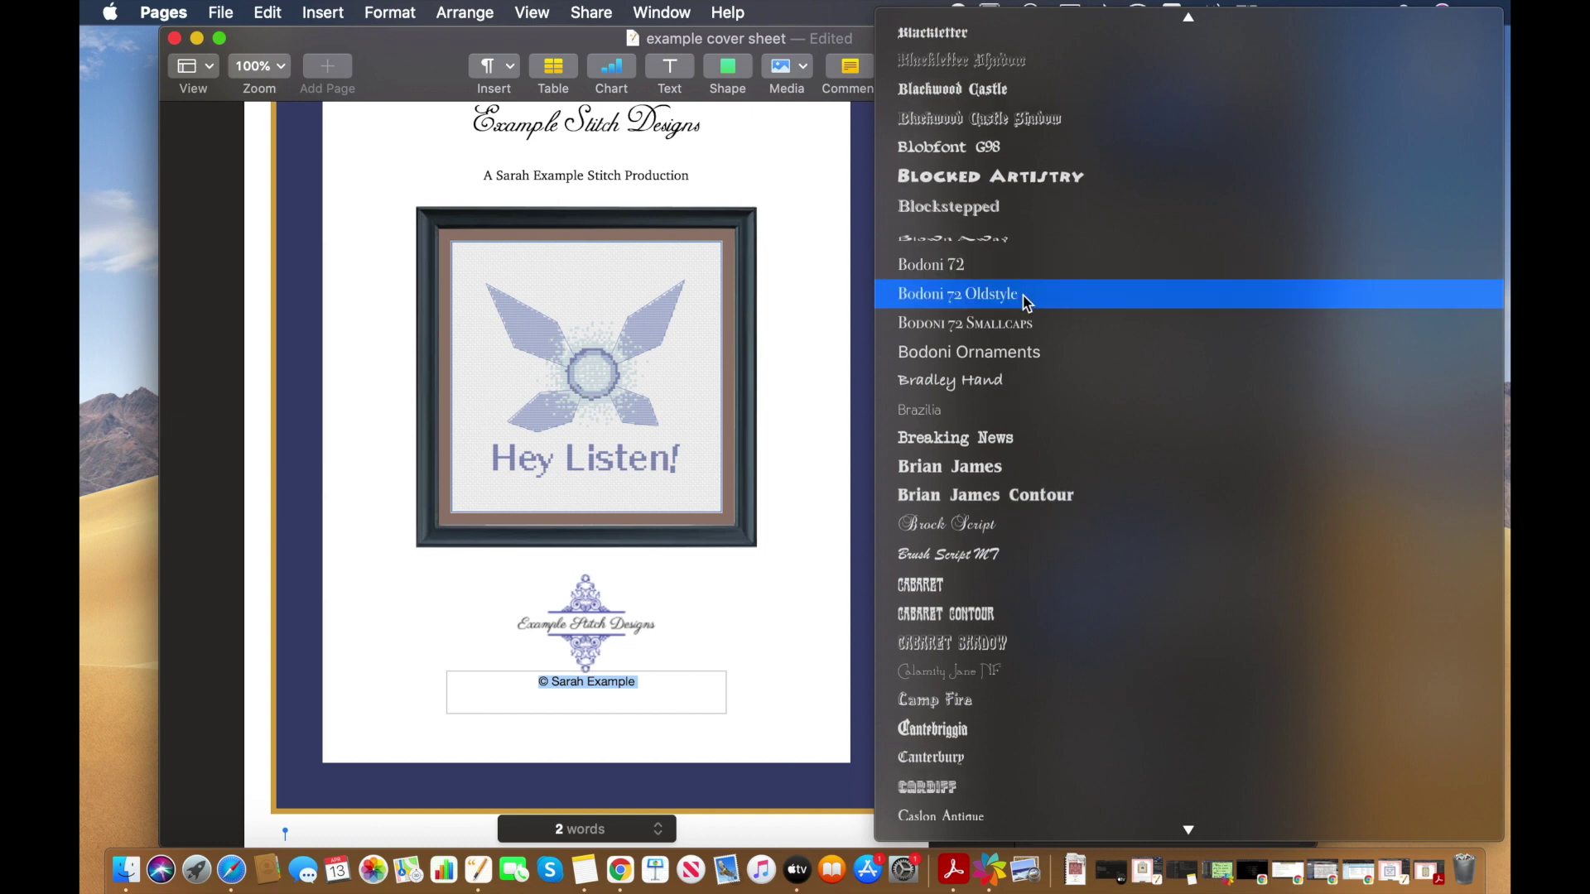
{"action": "scroll", "coordinate": [1027, 302], "scroll_direction": "down", "scroll_amount": 1}
{"action": "scroll", "coordinate": [1027, 303], "scroll_direction": "down", "scroll_amount": 5}
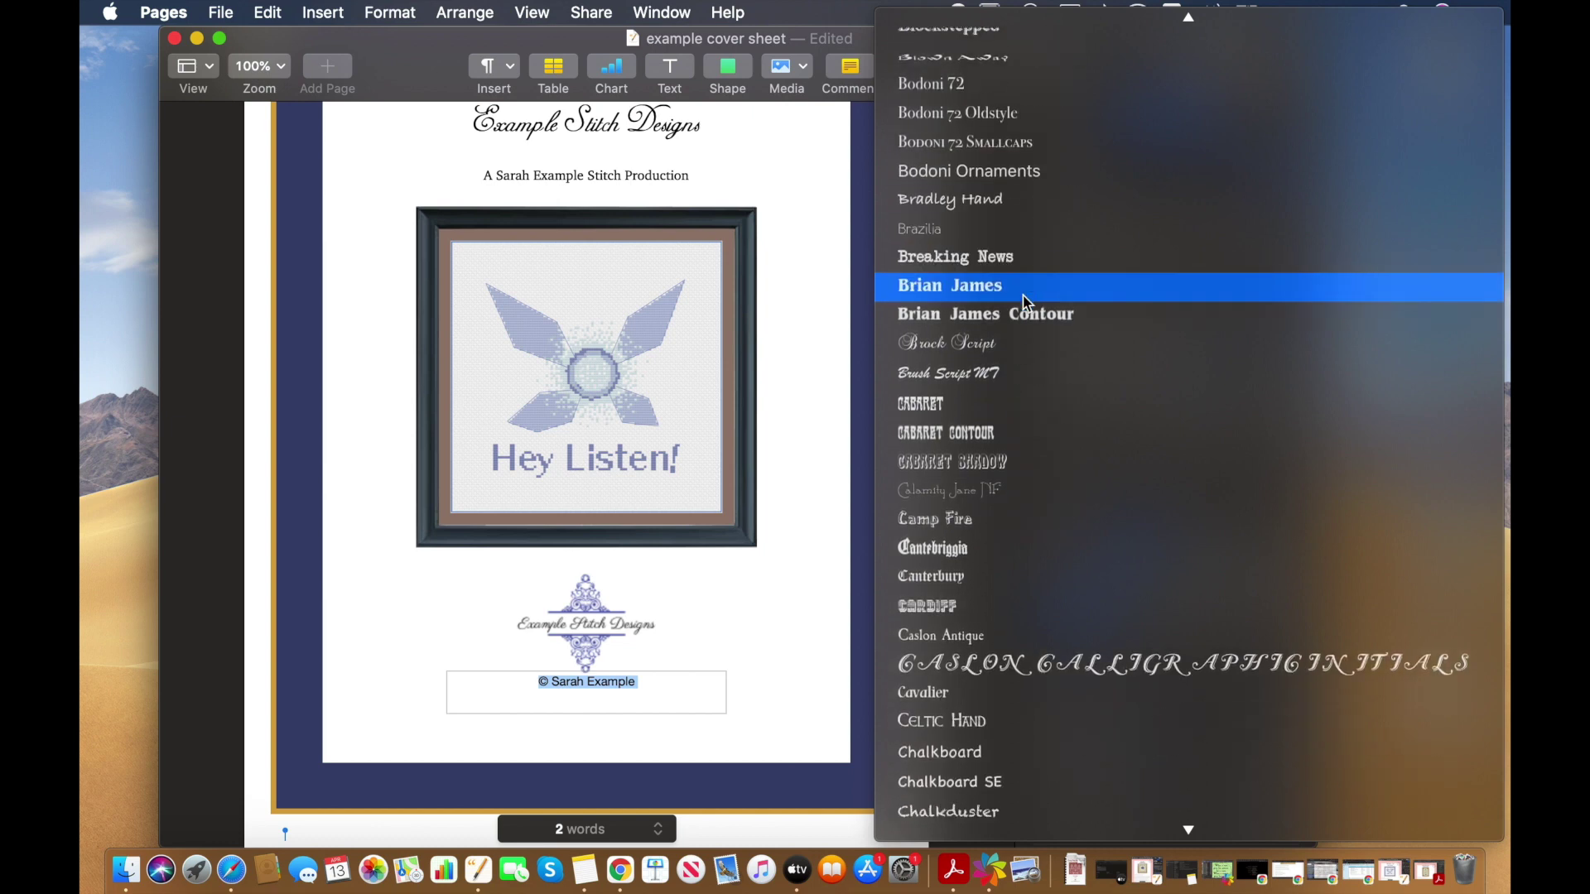
{"action": "scroll", "coordinate": [1027, 302], "scroll_direction": "down", "scroll_amount": 7}
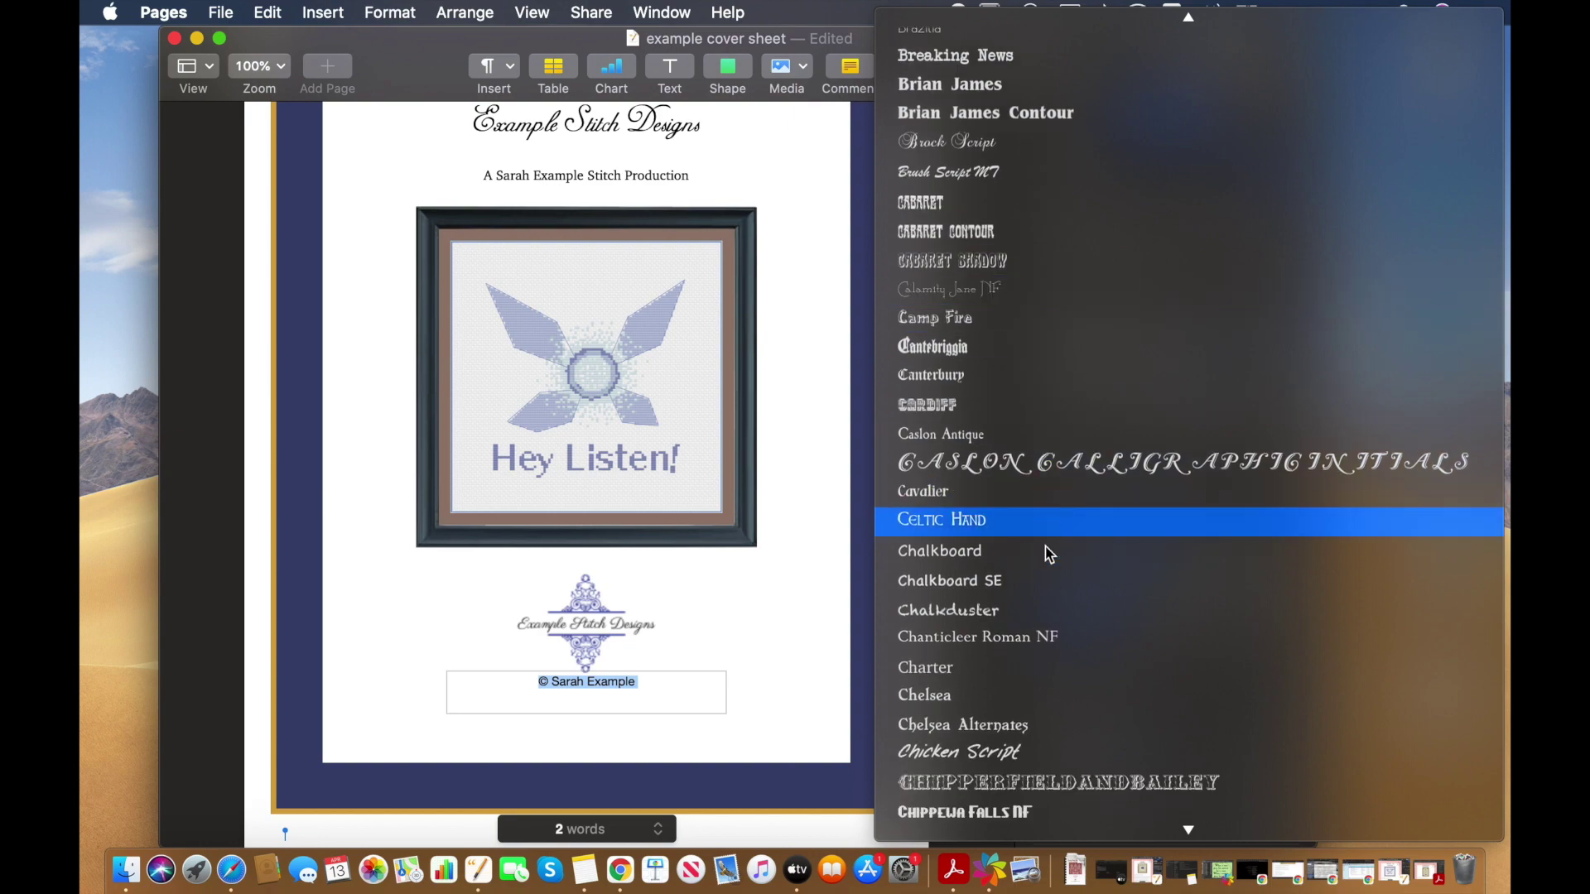
{"action": "left_click", "coordinate": [1042, 663]}
{"action": "left_click", "coordinate": [708, 704]}
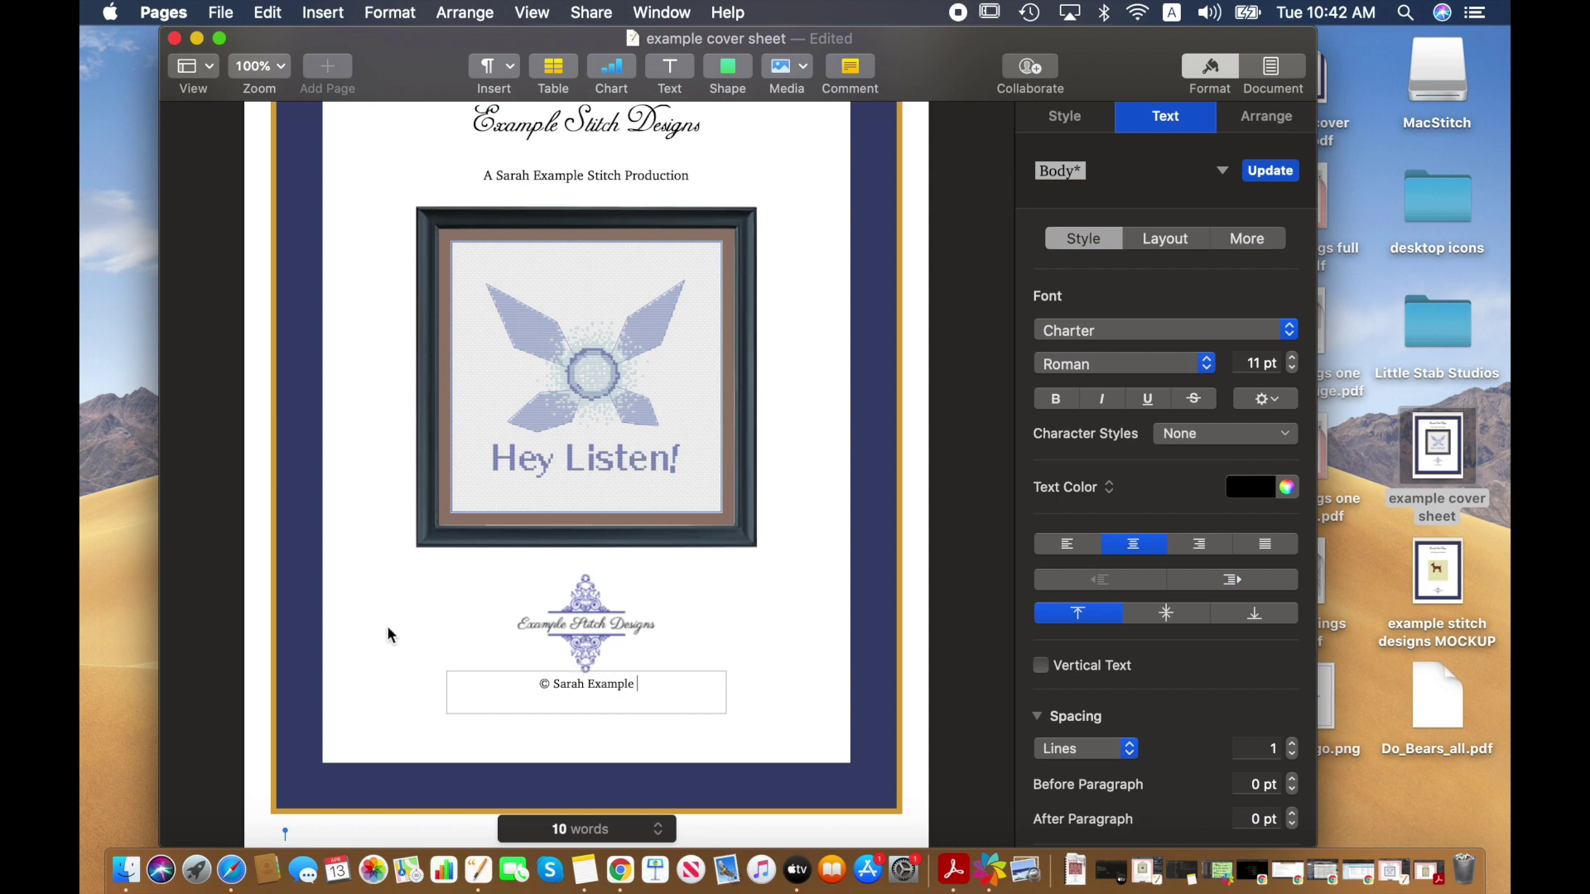
{"action": "left_click", "coordinate": [473, 641]}
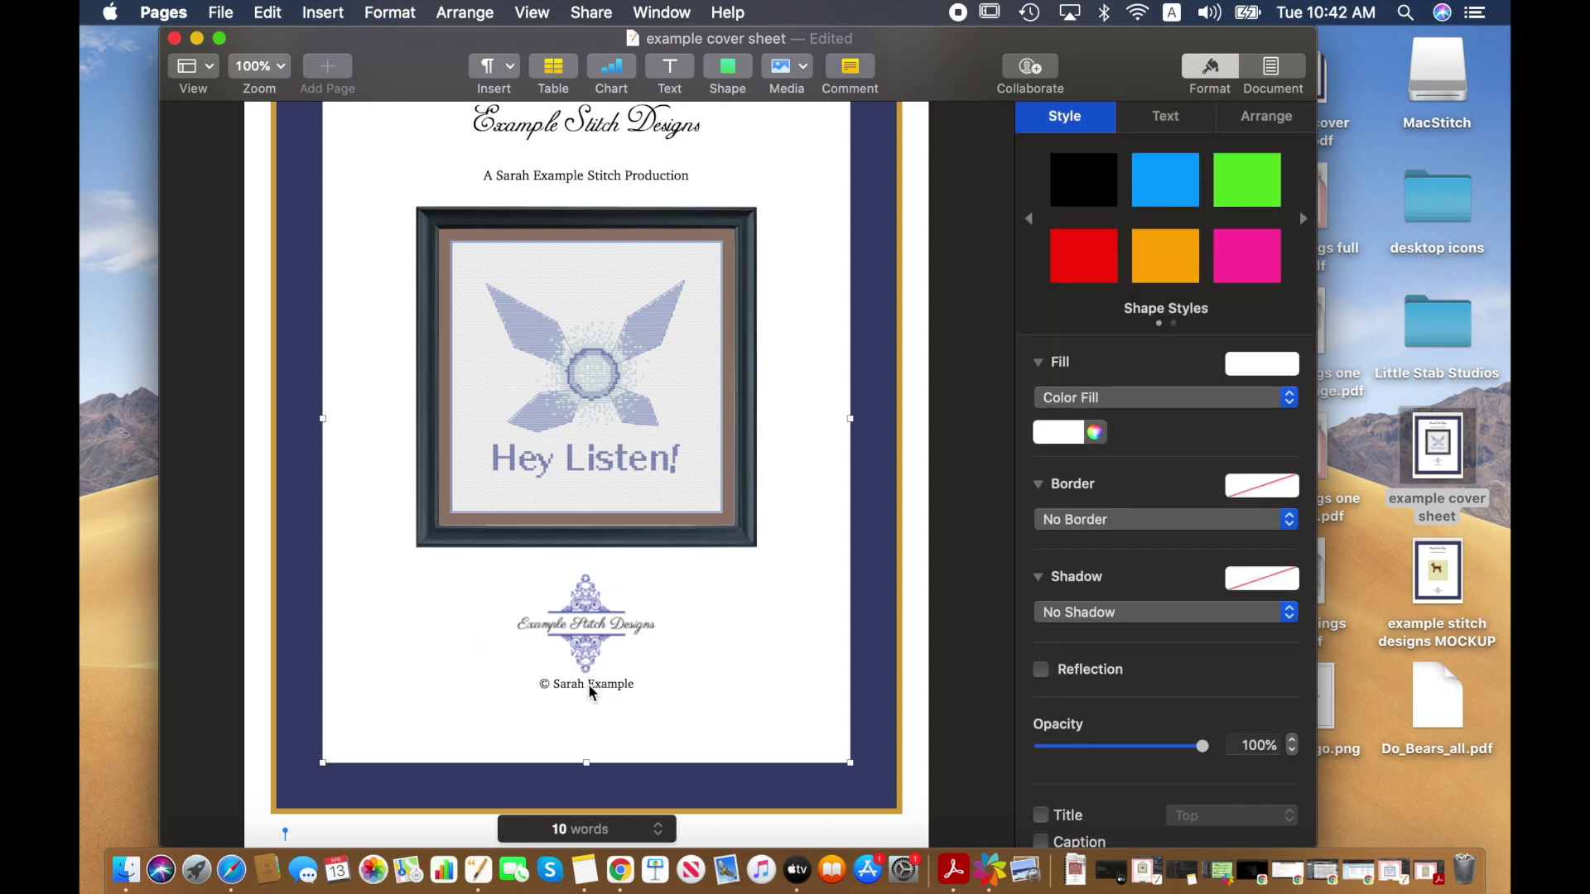
- Add the year 2021 at the end of the copyright line and move its text box slightly farther below the logo
{"action": "left_click", "coordinate": [580, 685]}
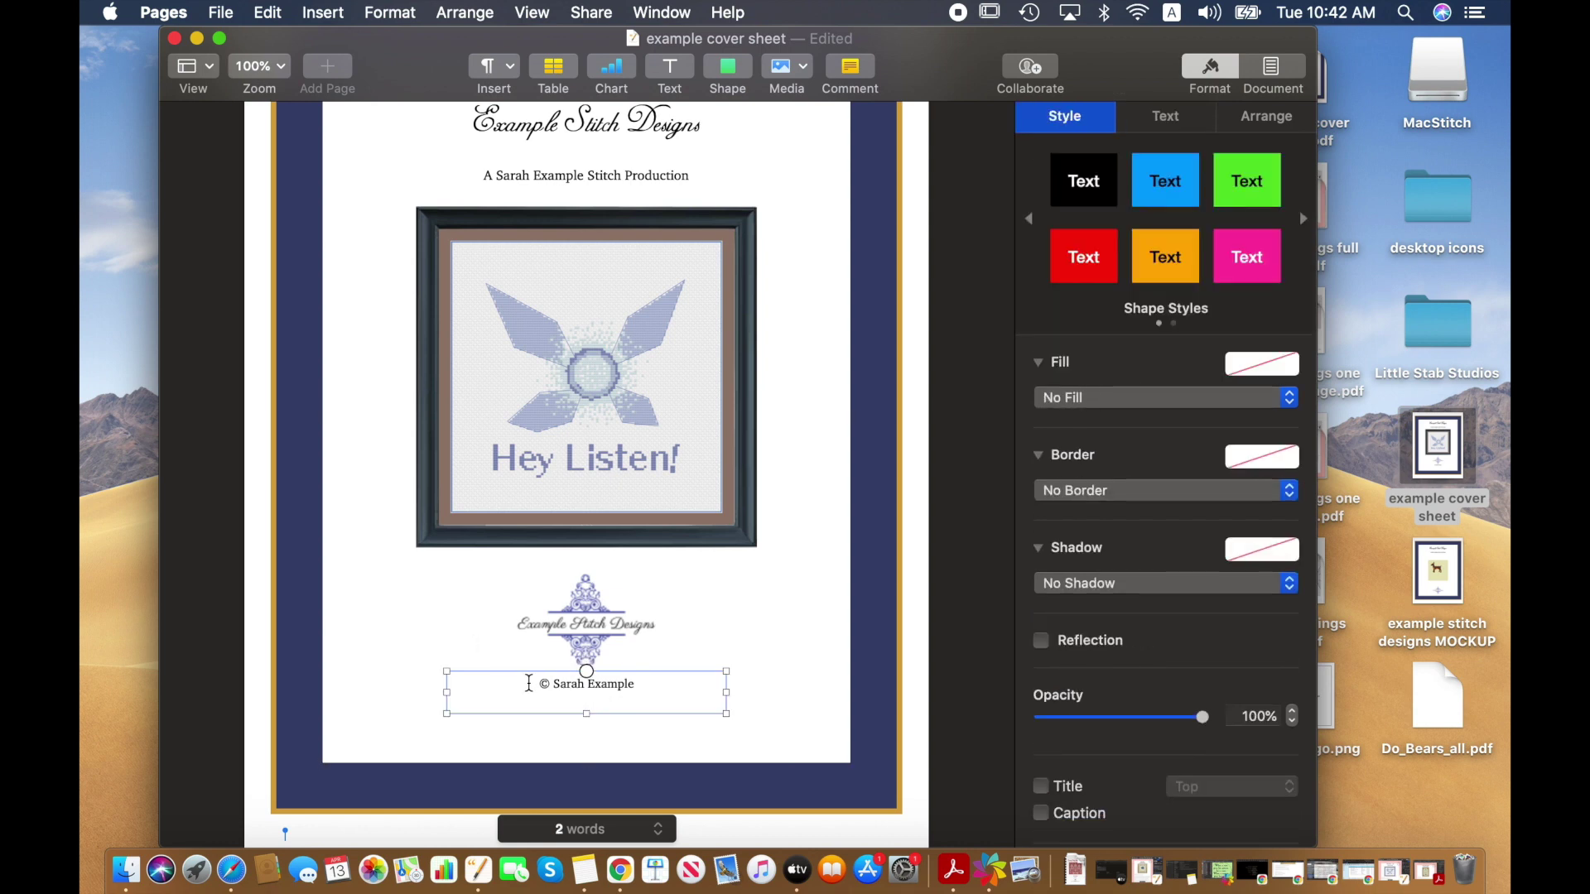
{"action": "left_click", "coordinate": [651, 681]}
{"action": "type", "text": "2021"}
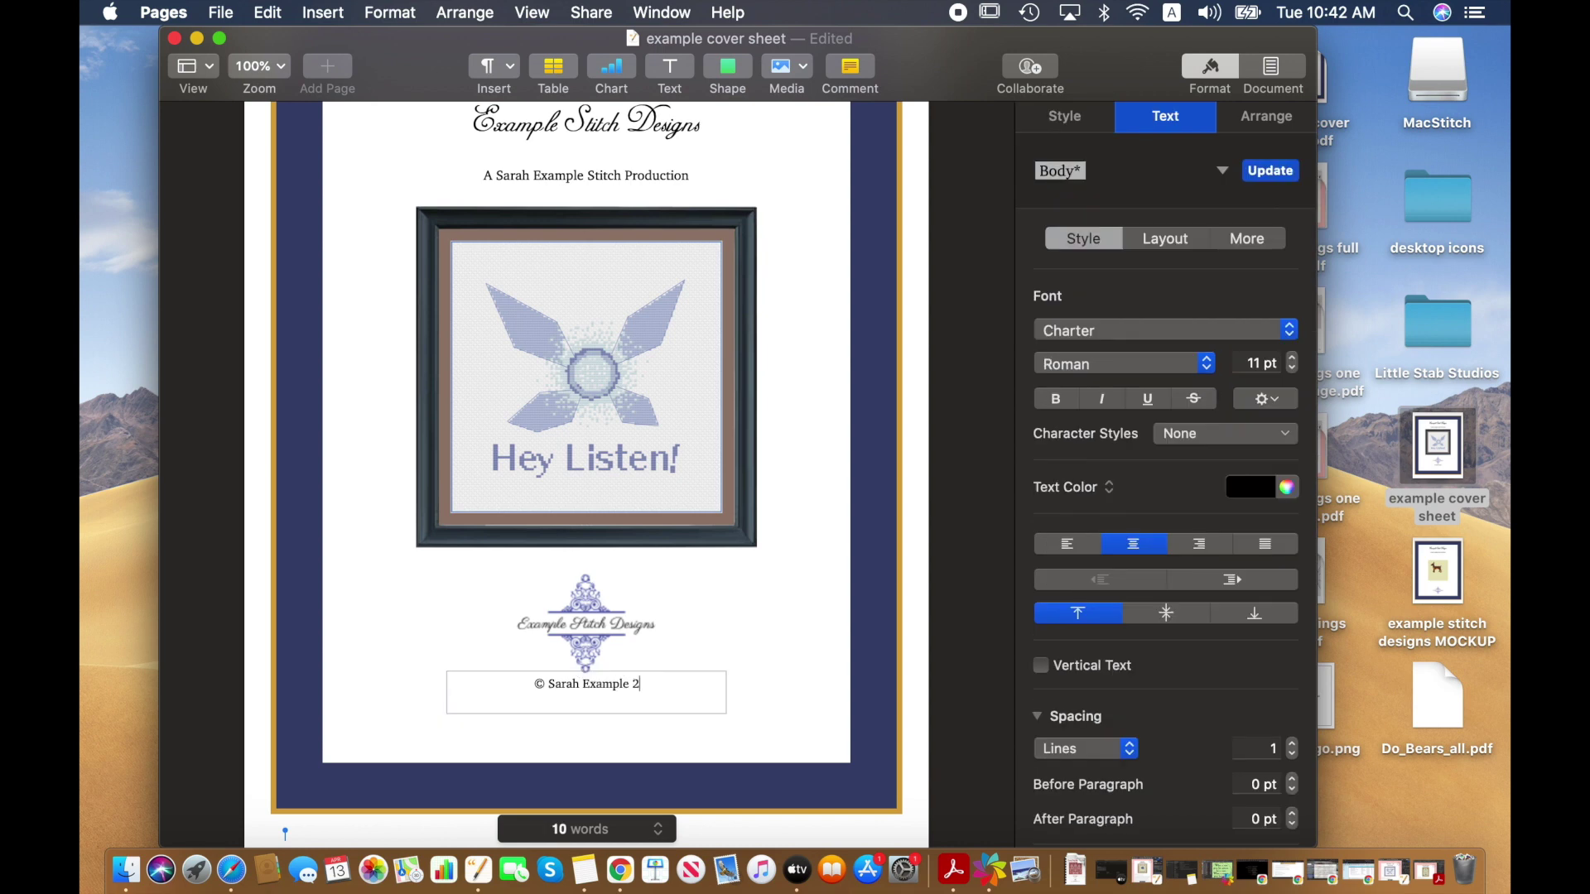
{"action": "left_click", "coordinate": [409, 590]}
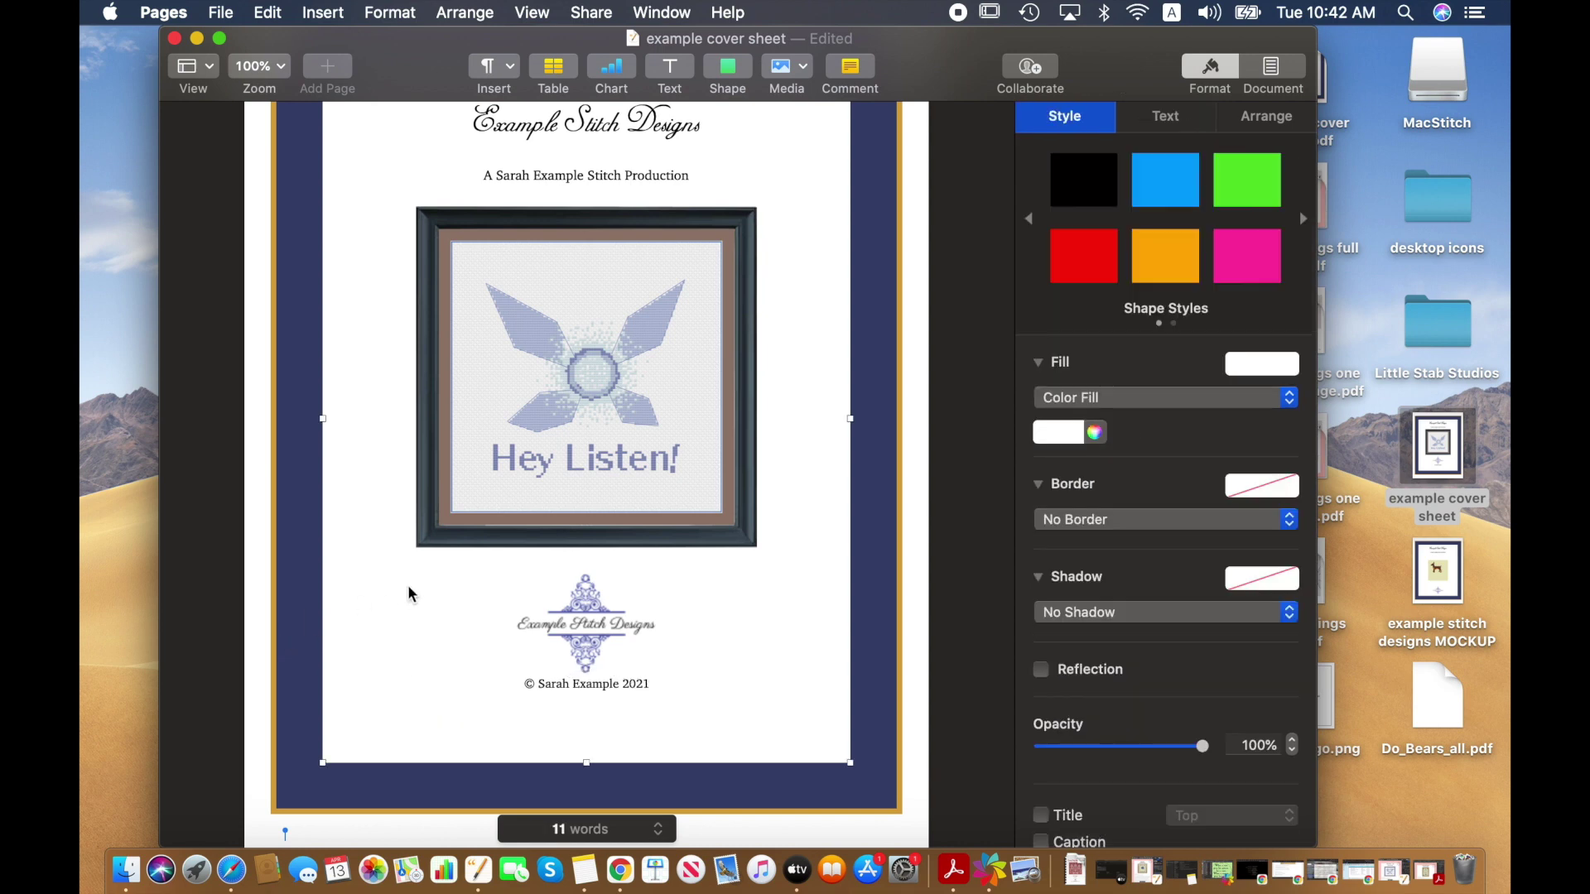
{"action": "left_click", "coordinate": [590, 690]}
{"action": "left_click_drag", "start_coordinate": [589, 690], "coordinate": [590, 708]}
{"action": "left_click", "coordinate": [387, 579]}
- Review the whole cover page from the title and credit line to the logo and copyright line
{"action": "scroll", "coordinate": [387, 581], "scroll_direction": "up", "scroll_amount": 3}
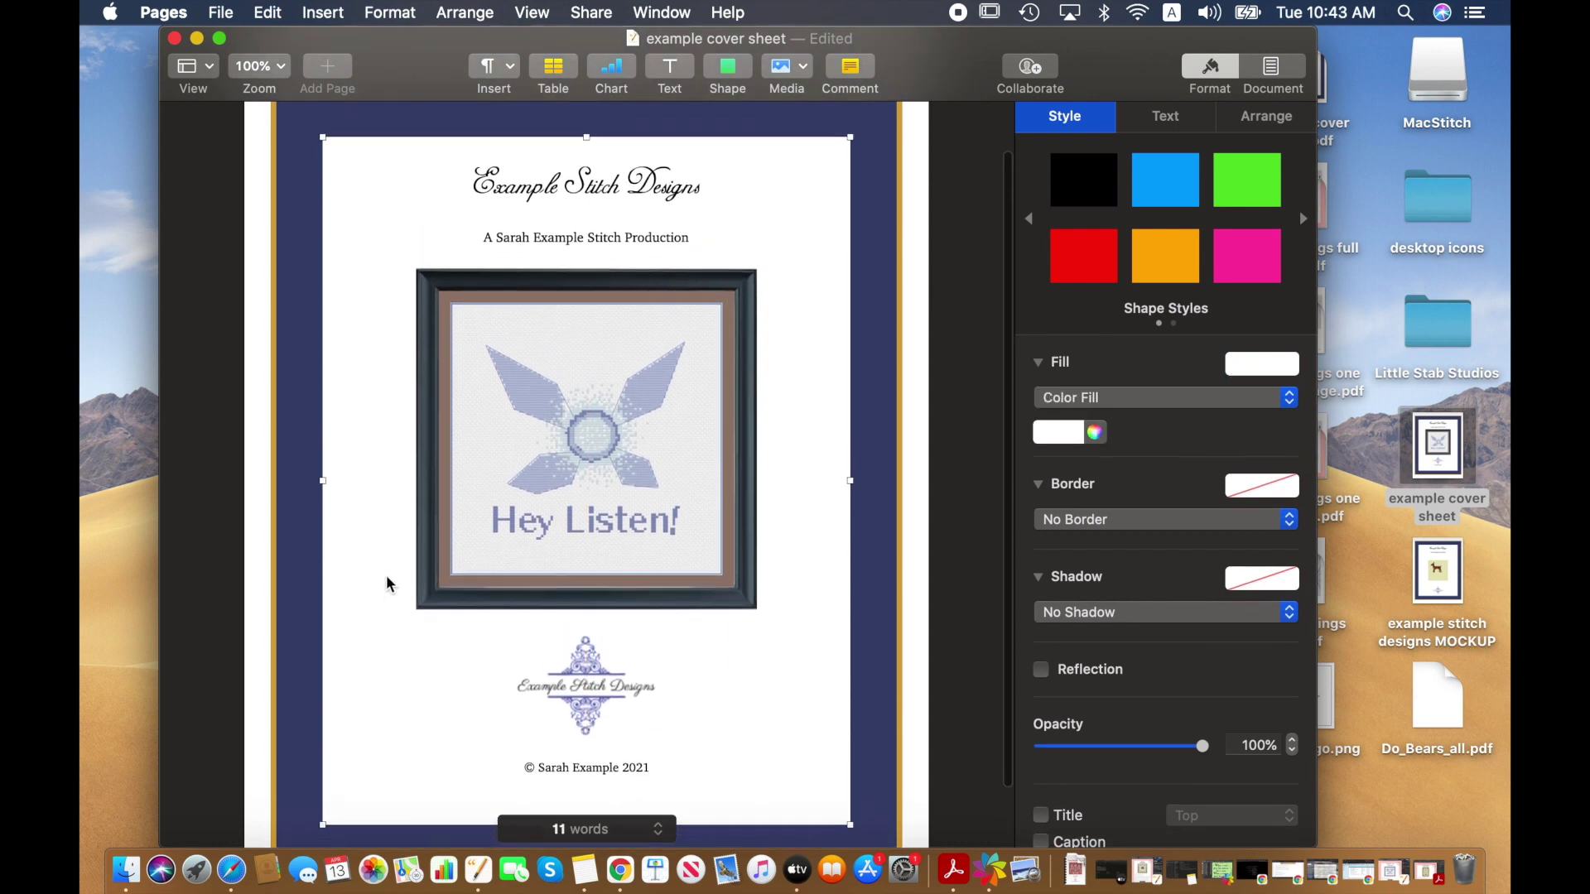
{"action": "scroll", "coordinate": [387, 584], "scroll_direction": "down", "scroll_amount": 2}
{"action": "scroll", "coordinate": [387, 584], "scroll_direction": "up", "scroll_amount": 4}
{"action": "scroll", "coordinate": [387, 584], "scroll_direction": "down", "scroll_amount": 2}
{"action": "scroll", "coordinate": [387, 584], "scroll_direction": "up", "scroll_amount": 3}
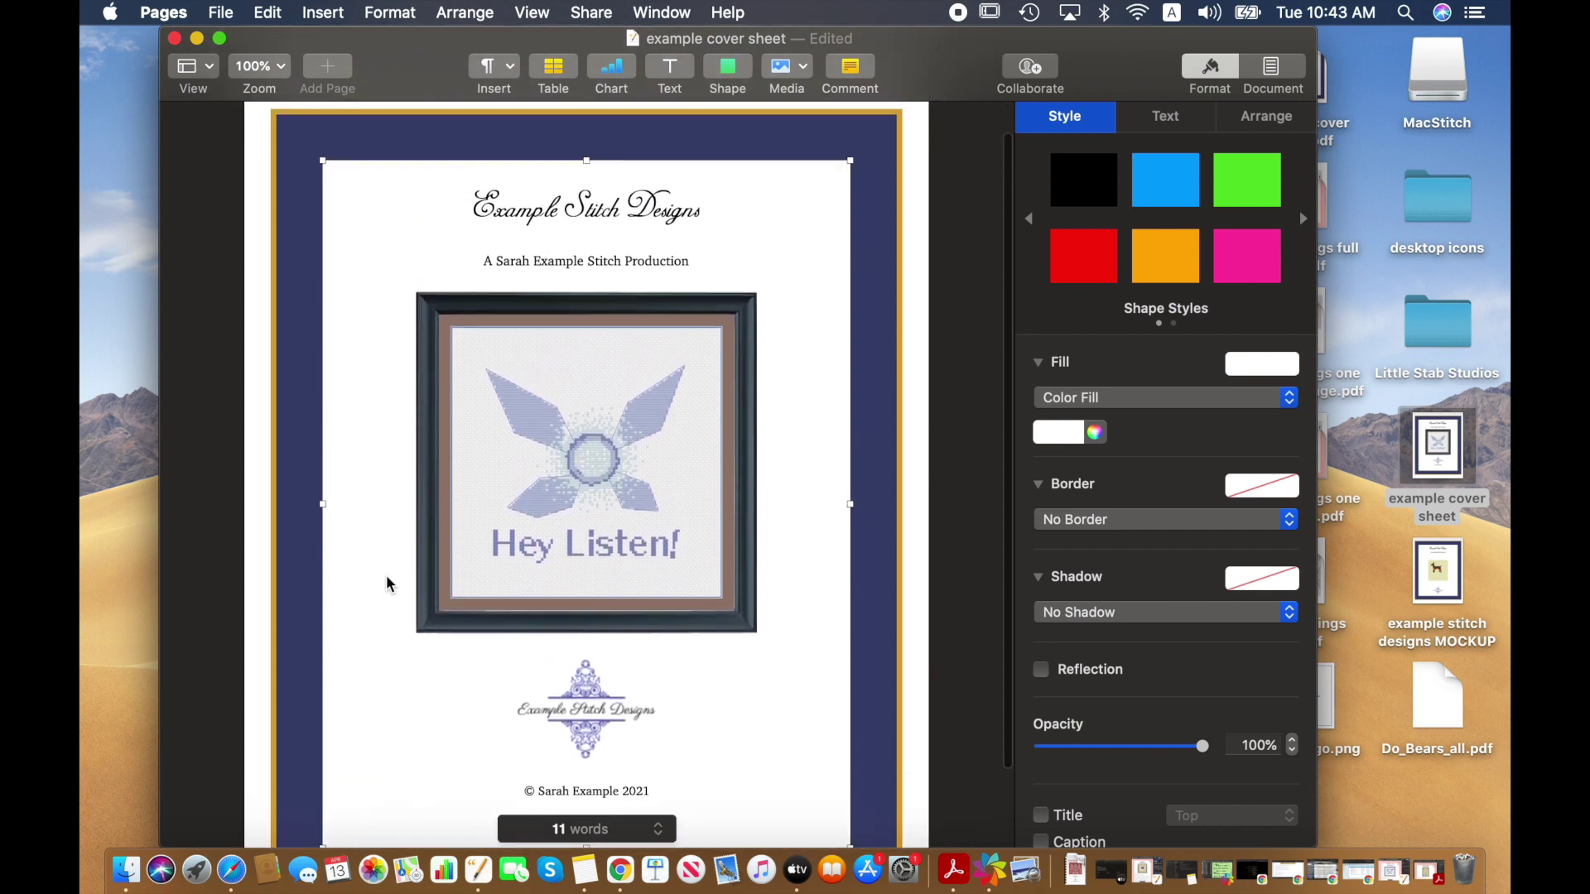
{"action": "scroll", "coordinate": [387, 584], "scroll_direction": "up", "scroll_amount": 2}
{"action": "scroll", "coordinate": [387, 584], "scroll_direction": "down", "scroll_amount": 3}
{"action": "scroll", "coordinate": [387, 584], "scroll_direction": "up", "scroll_amount": 4}
{"action": "scroll", "coordinate": [386, 584], "scroll_direction": "down", "scroll_amount": 4}
{"action": "scroll", "coordinate": [387, 584], "scroll_direction": "up", "scroll_amount": 2}
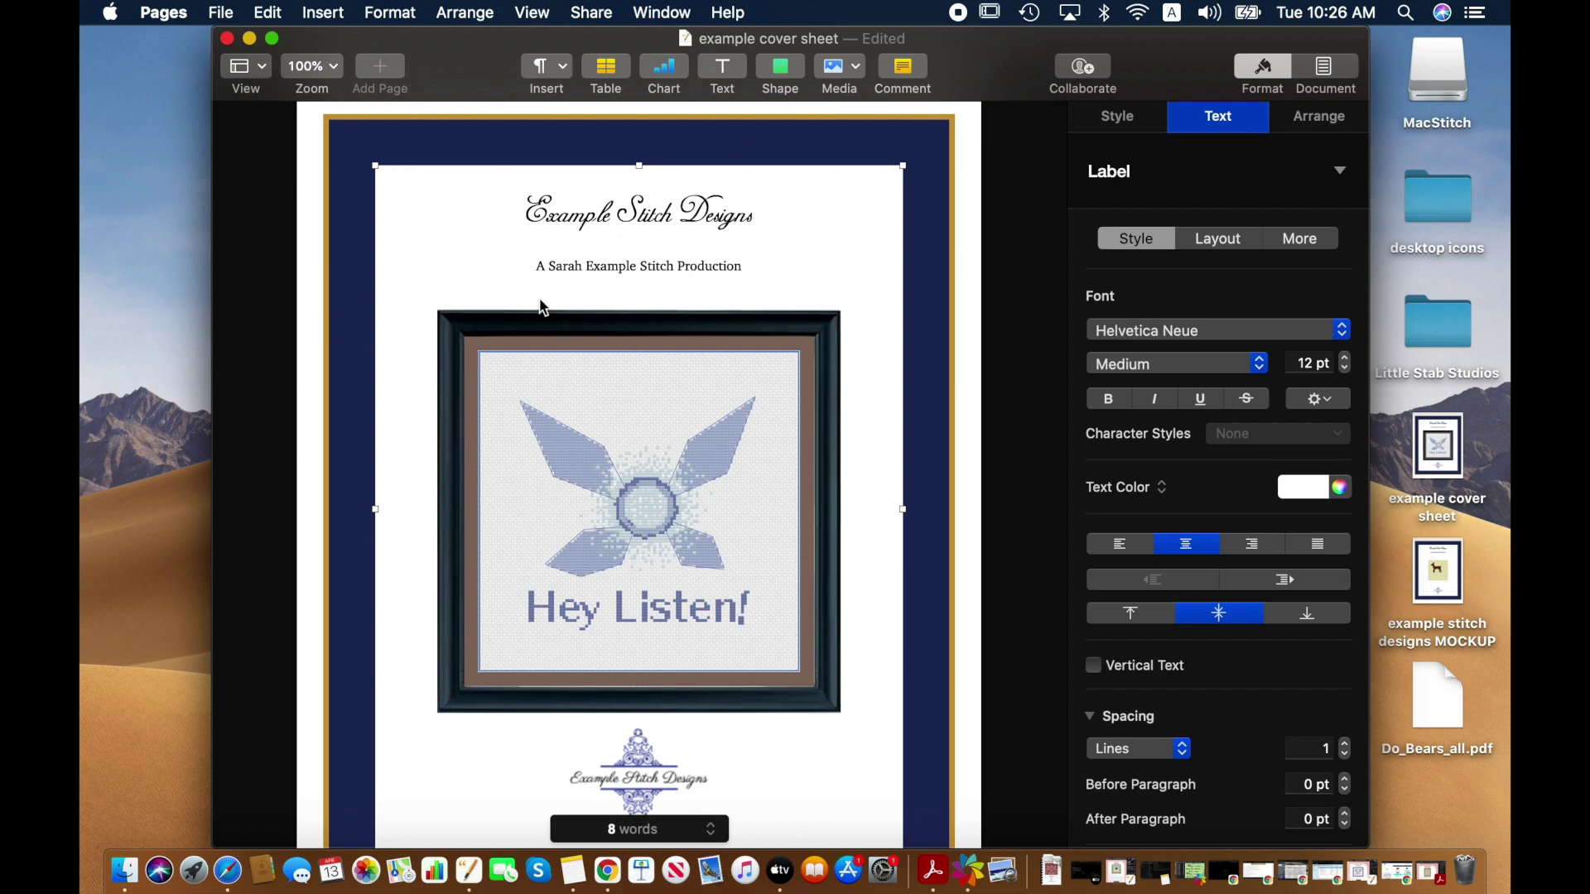
- Export the cover page as a PDF with Best image quality, saved to the Desktop as "example cover sheet.pdf"
{"action": "left_click", "coordinate": [231, 10]}
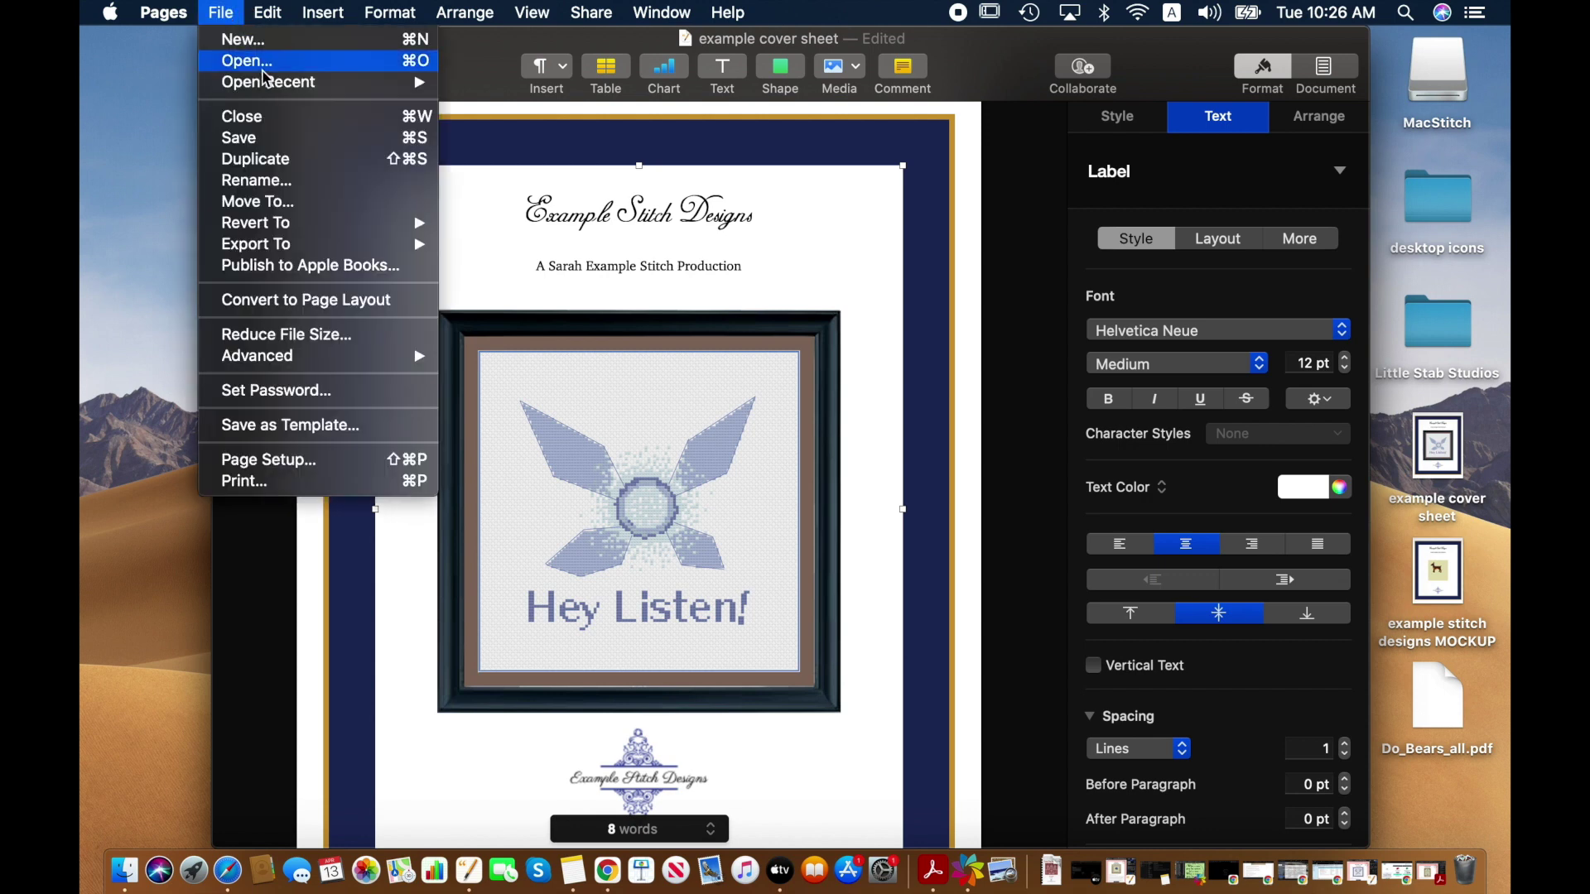
{"action": "mouse_move", "coordinate": [322, 249]}
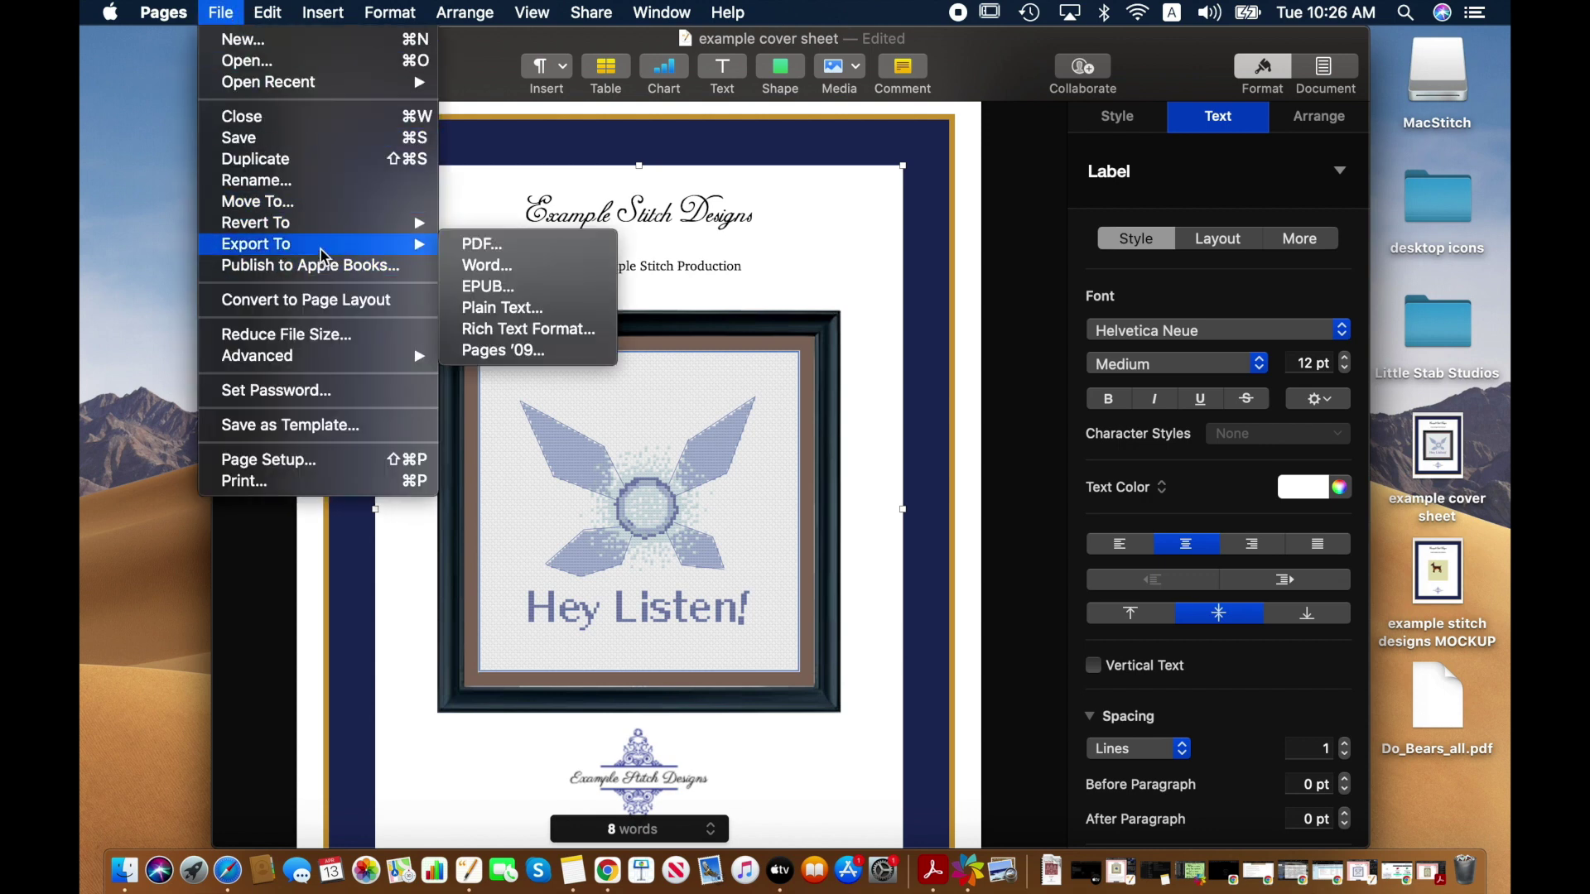
{"action": "left_click", "coordinate": [489, 247]}
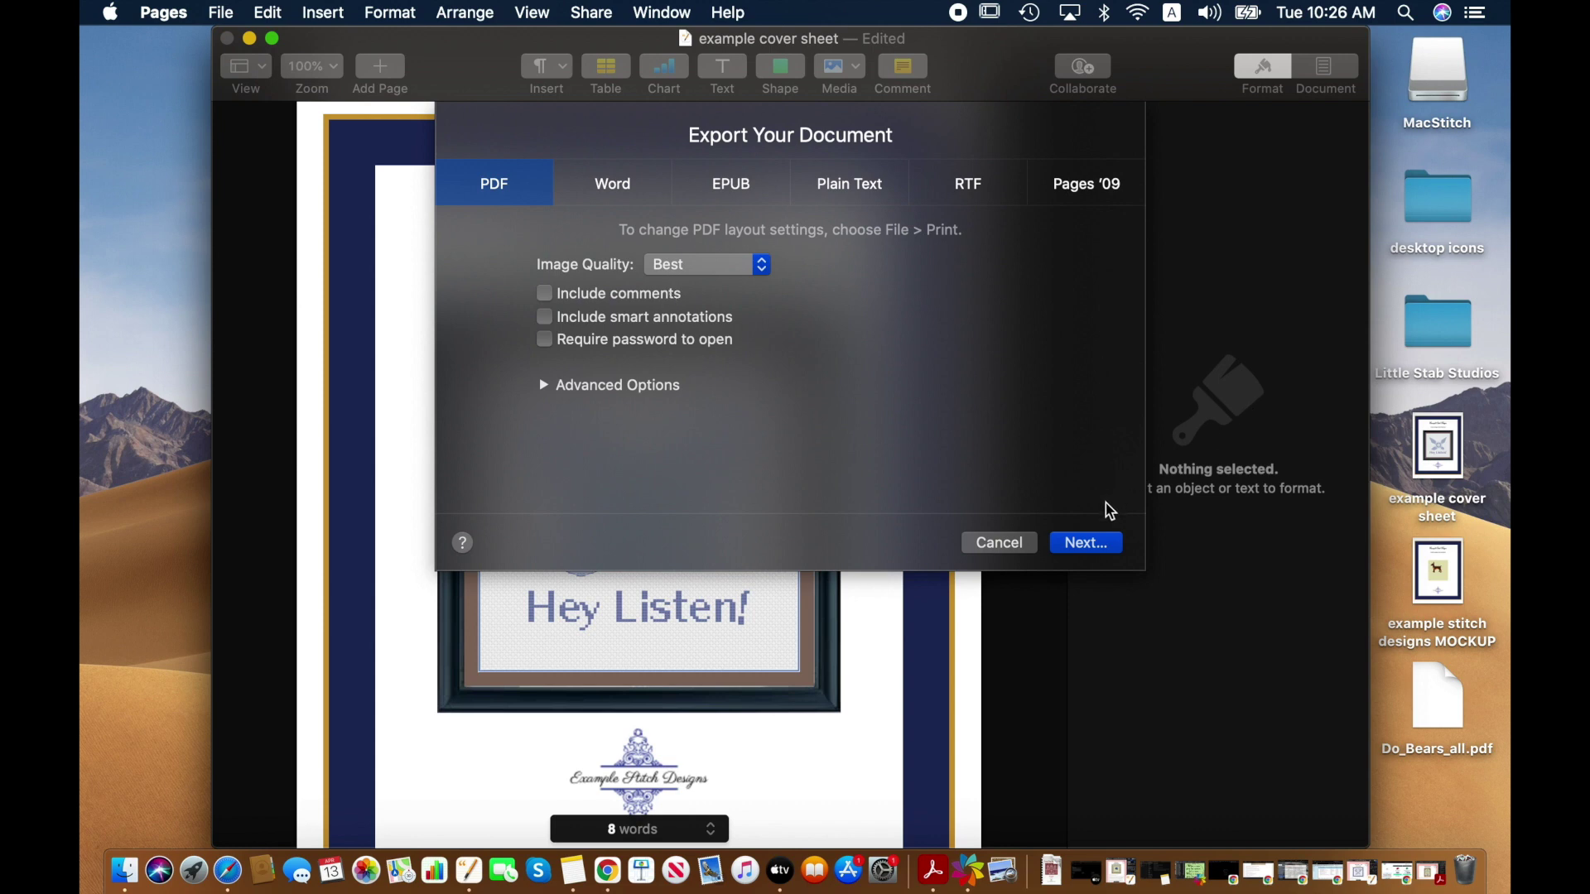
{"action": "left_click", "coordinate": [1089, 543]}
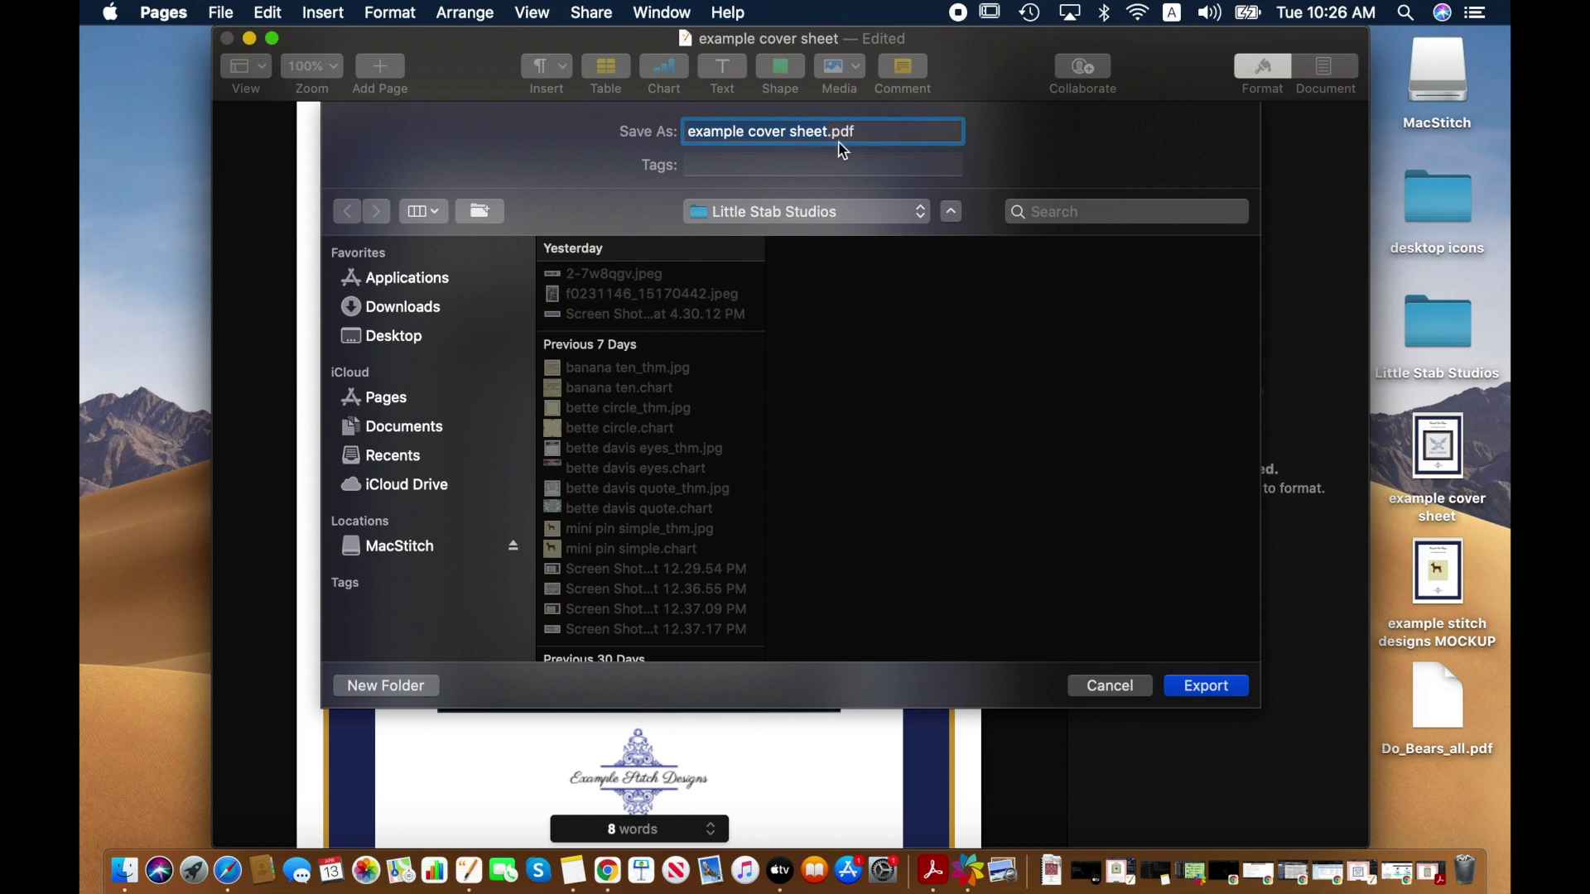
{"action": "left_click", "coordinate": [883, 208]}
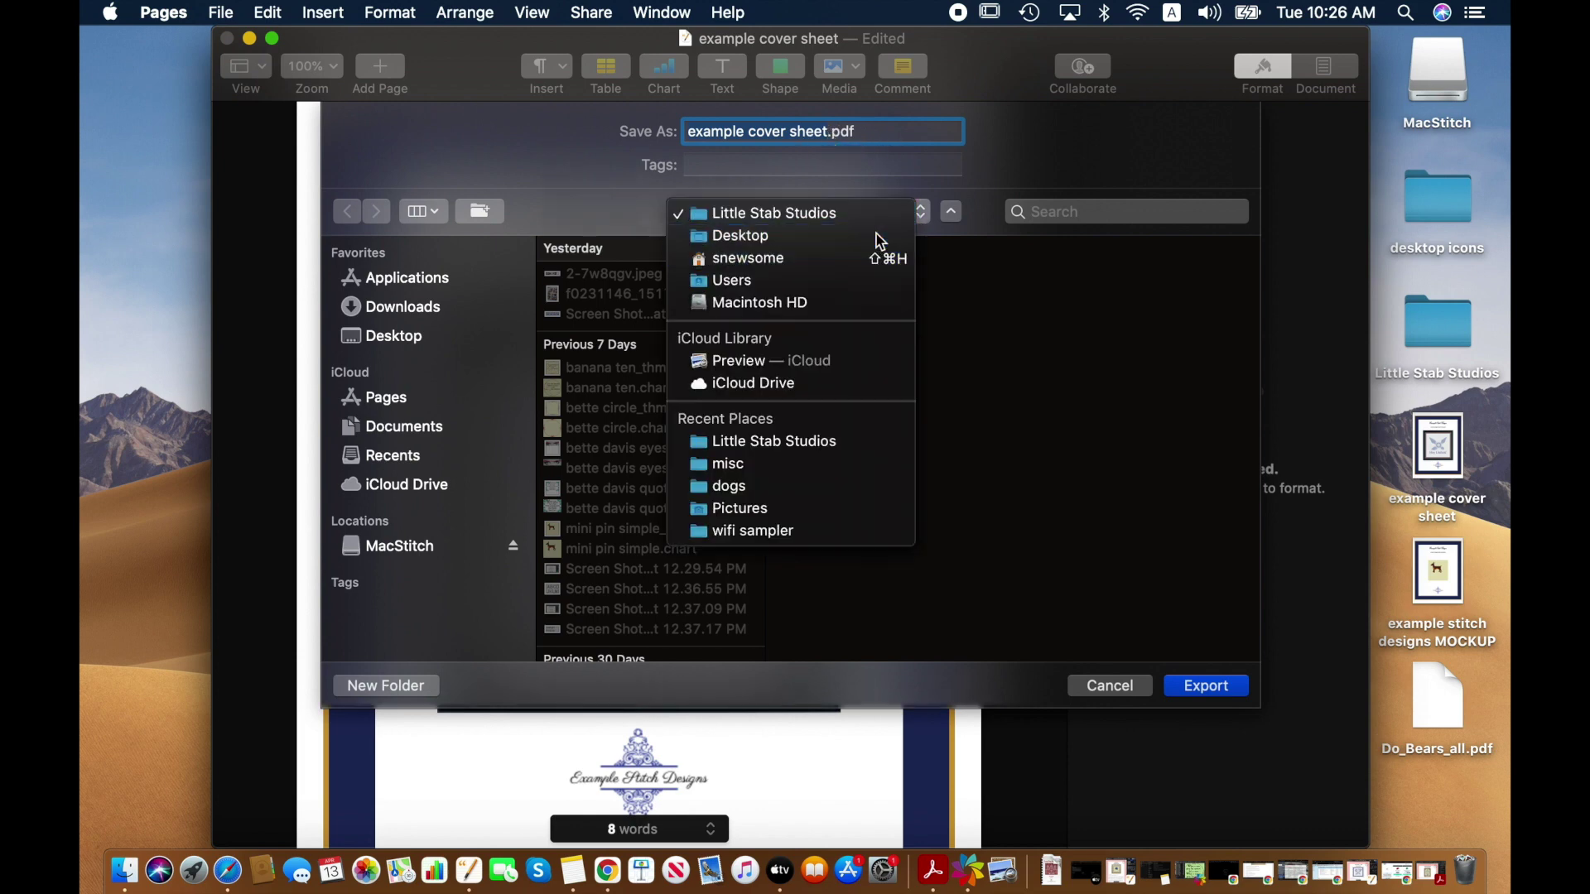
{"action": "left_click", "coordinate": [880, 238]}
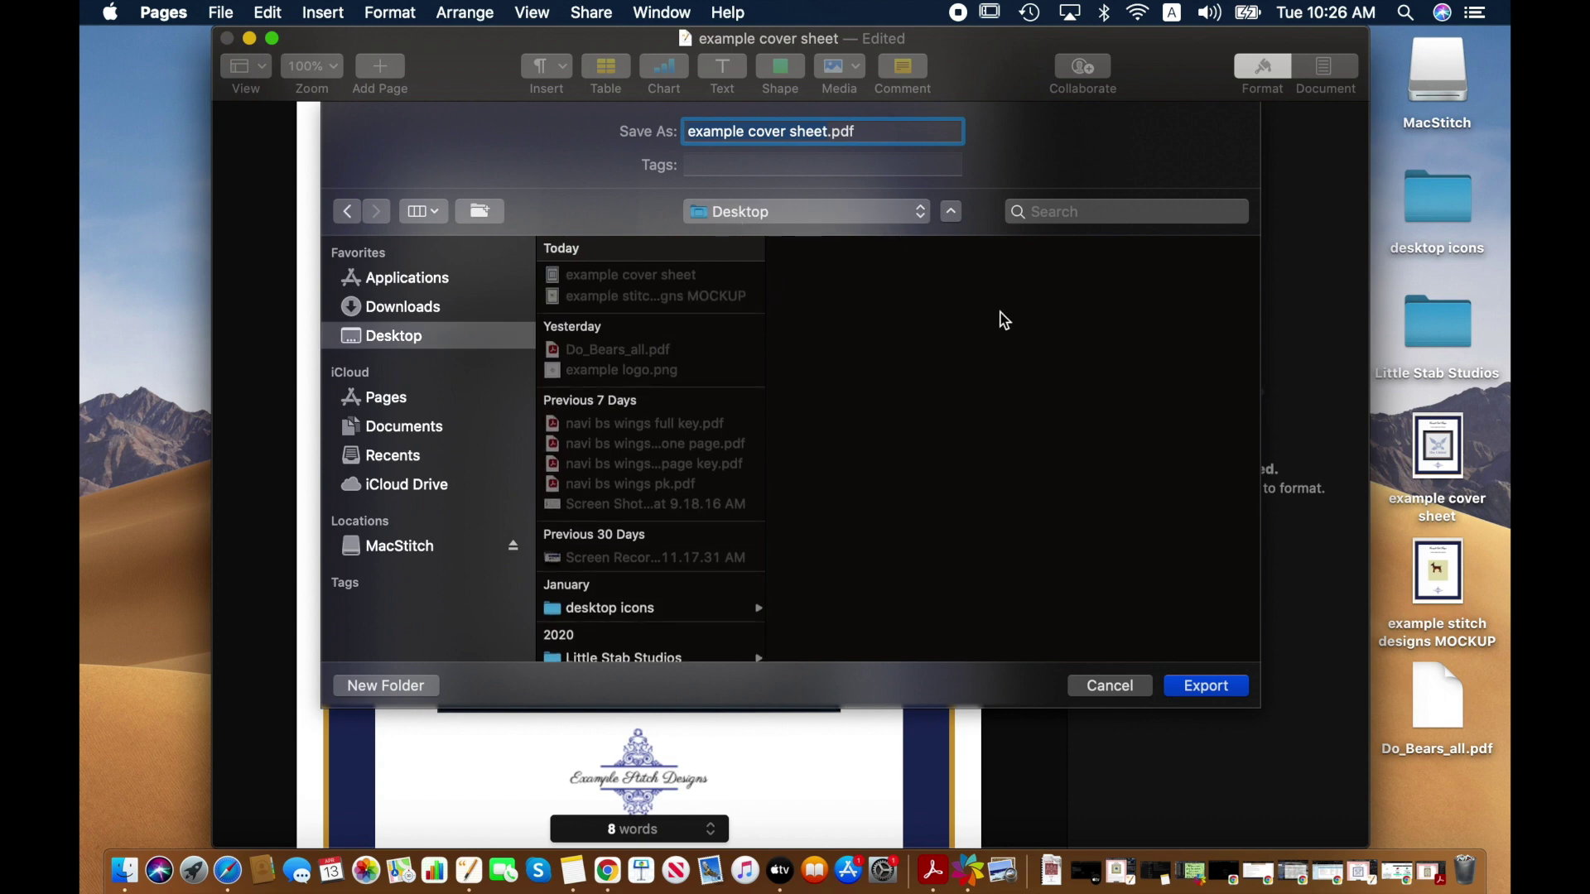
{"action": "left_click", "coordinate": [1236, 687]}
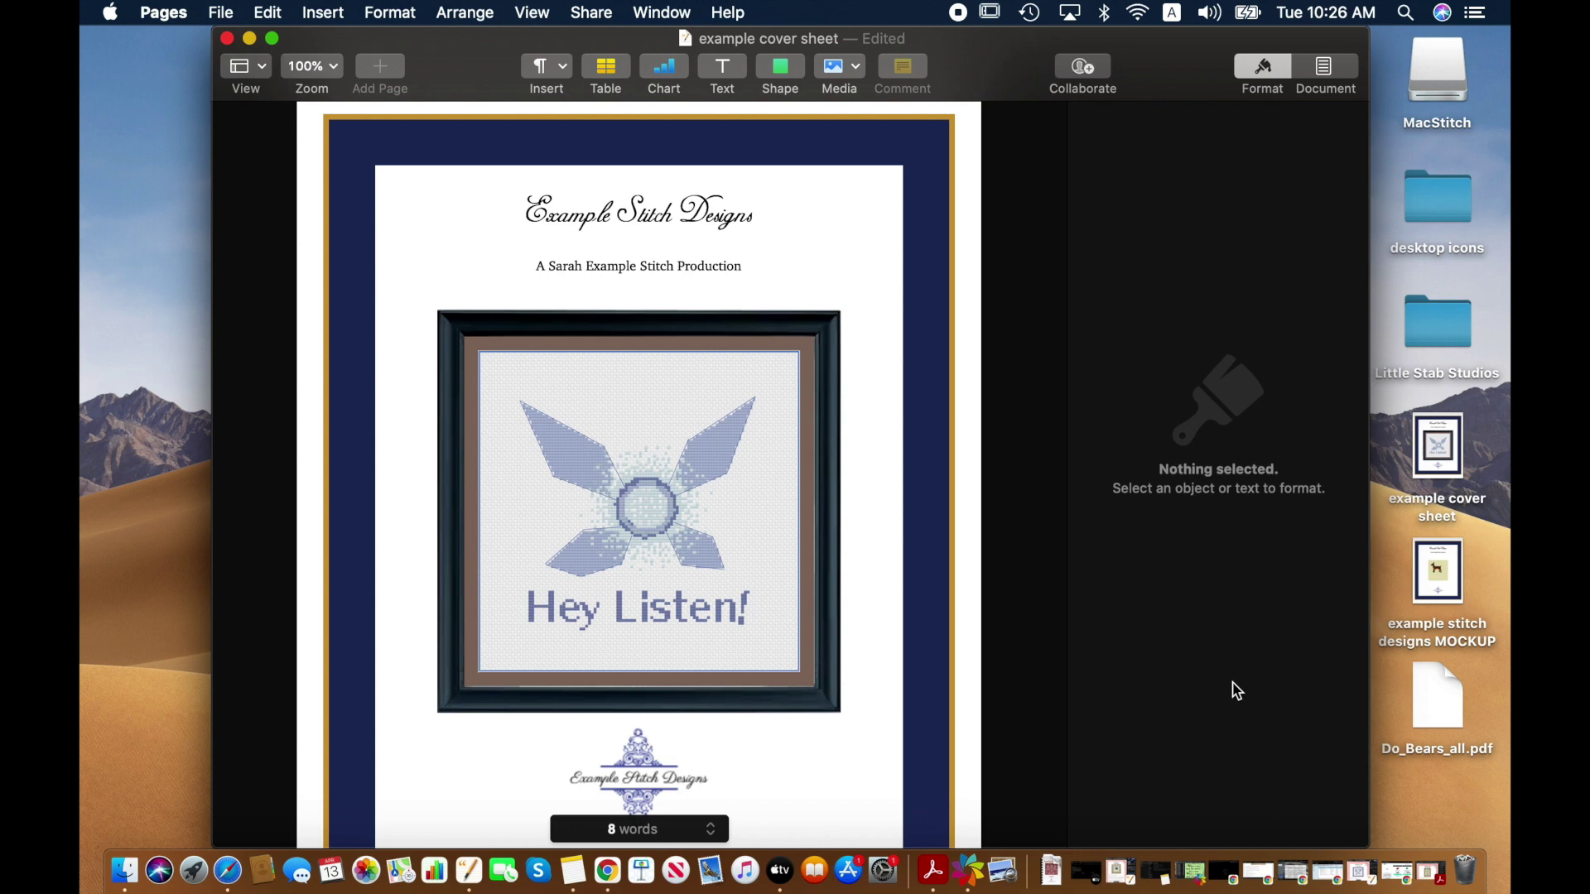
- Look over the cover page and shift the document window aside to check the exported PDF on the desktop
{"action": "scroll", "coordinate": [801, 505], "scroll_direction": "down", "scroll_amount": 2}
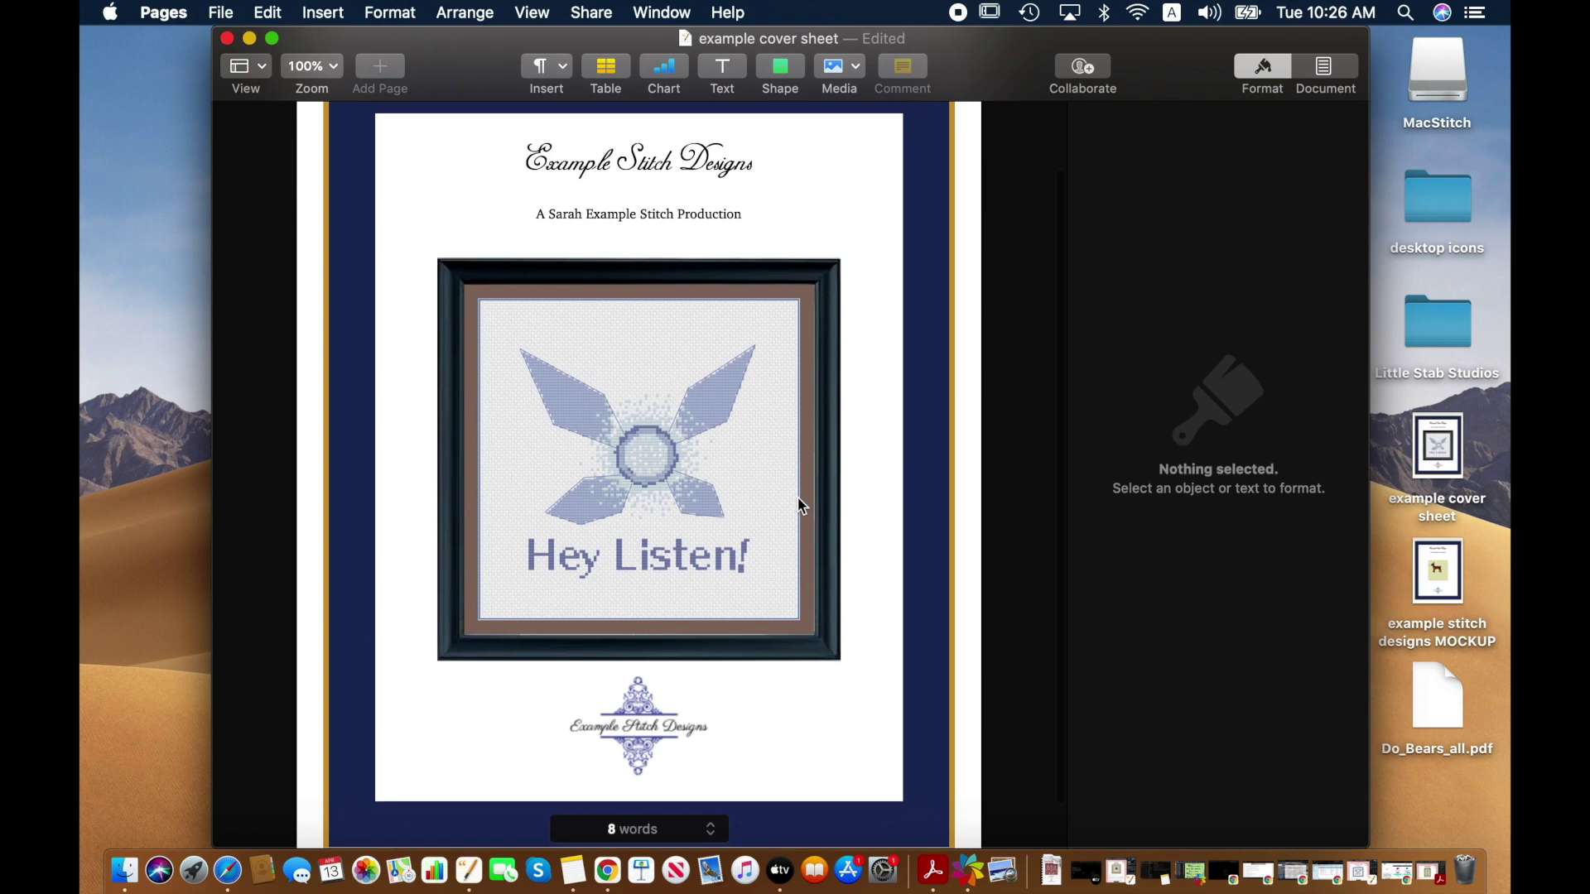
{"action": "scroll", "coordinate": [801, 505], "scroll_direction": "down", "scroll_amount": 2}
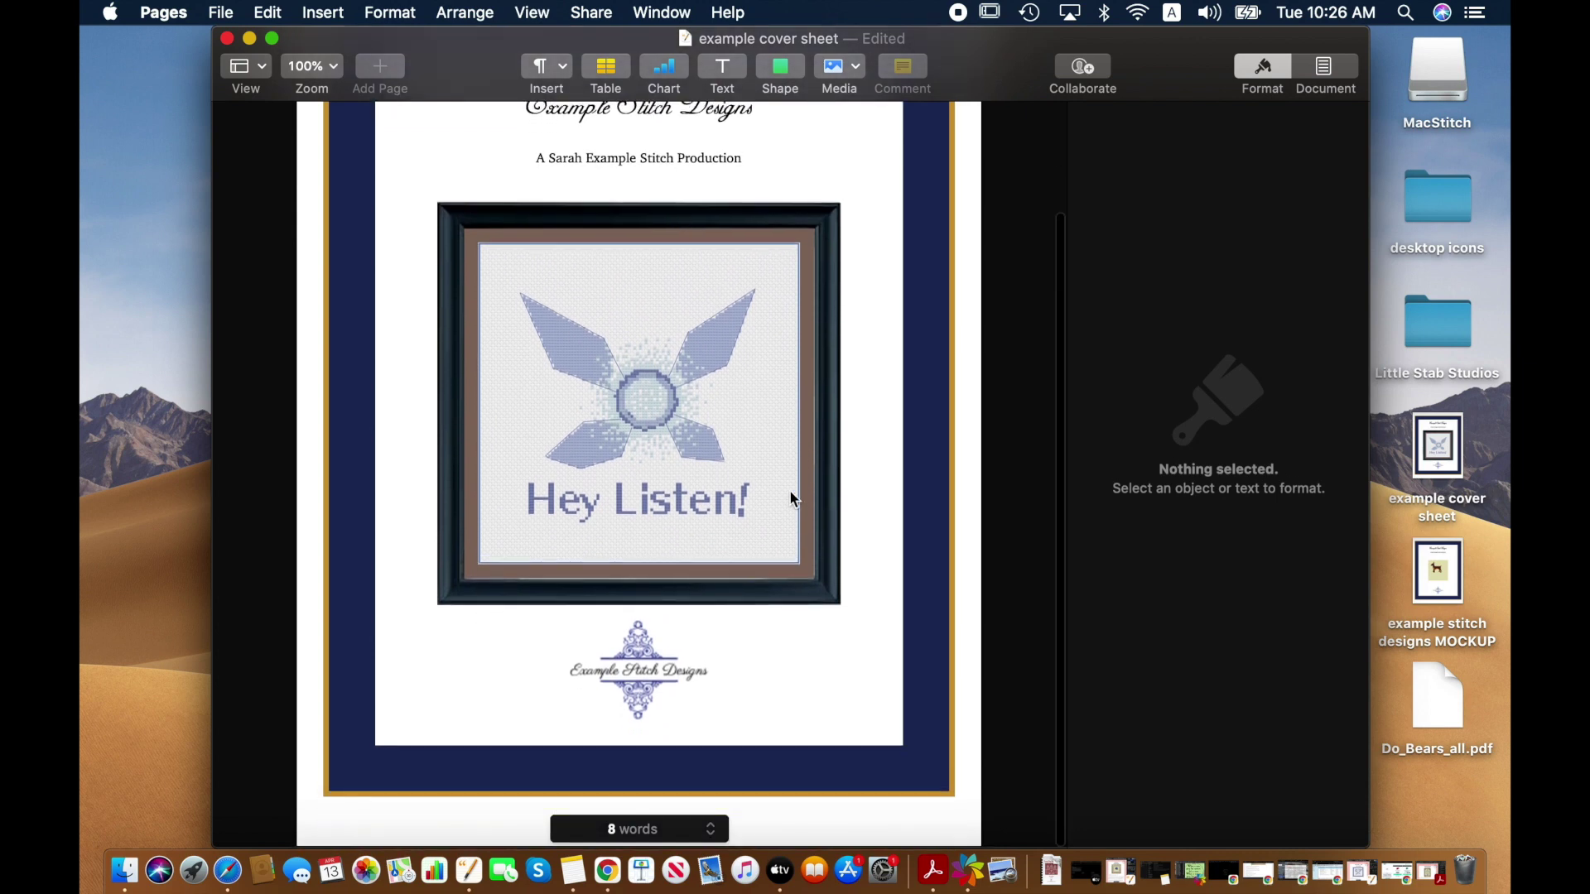
{"action": "scroll", "coordinate": [791, 496], "scroll_direction": "up", "scroll_amount": 5}
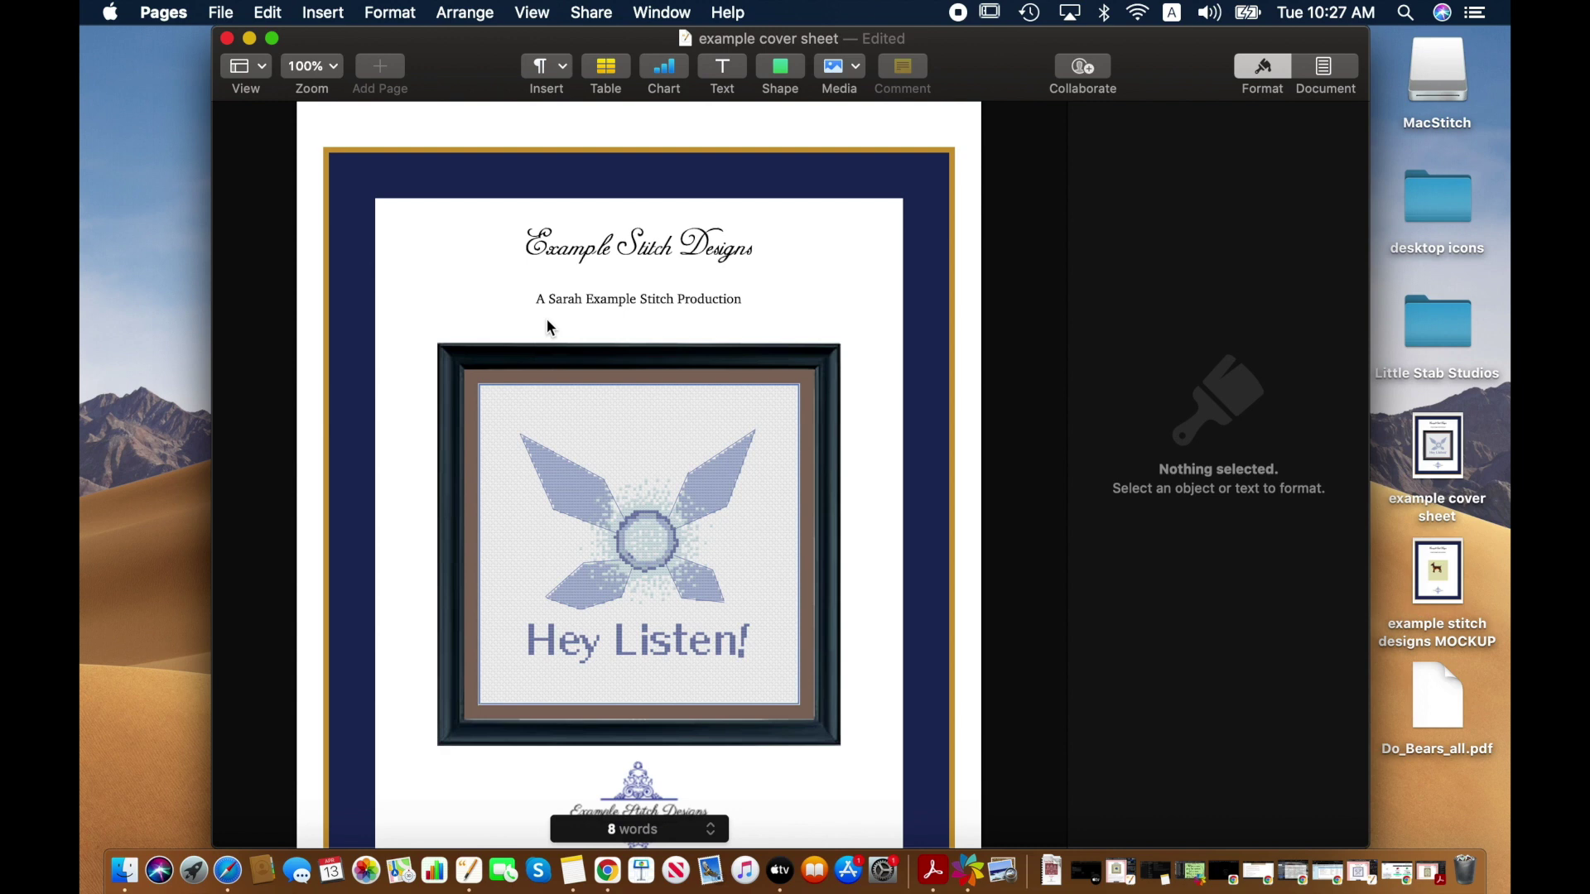
{"action": "left_click_drag", "start_coordinate": [1151, 52], "coordinate": [919, 50]}
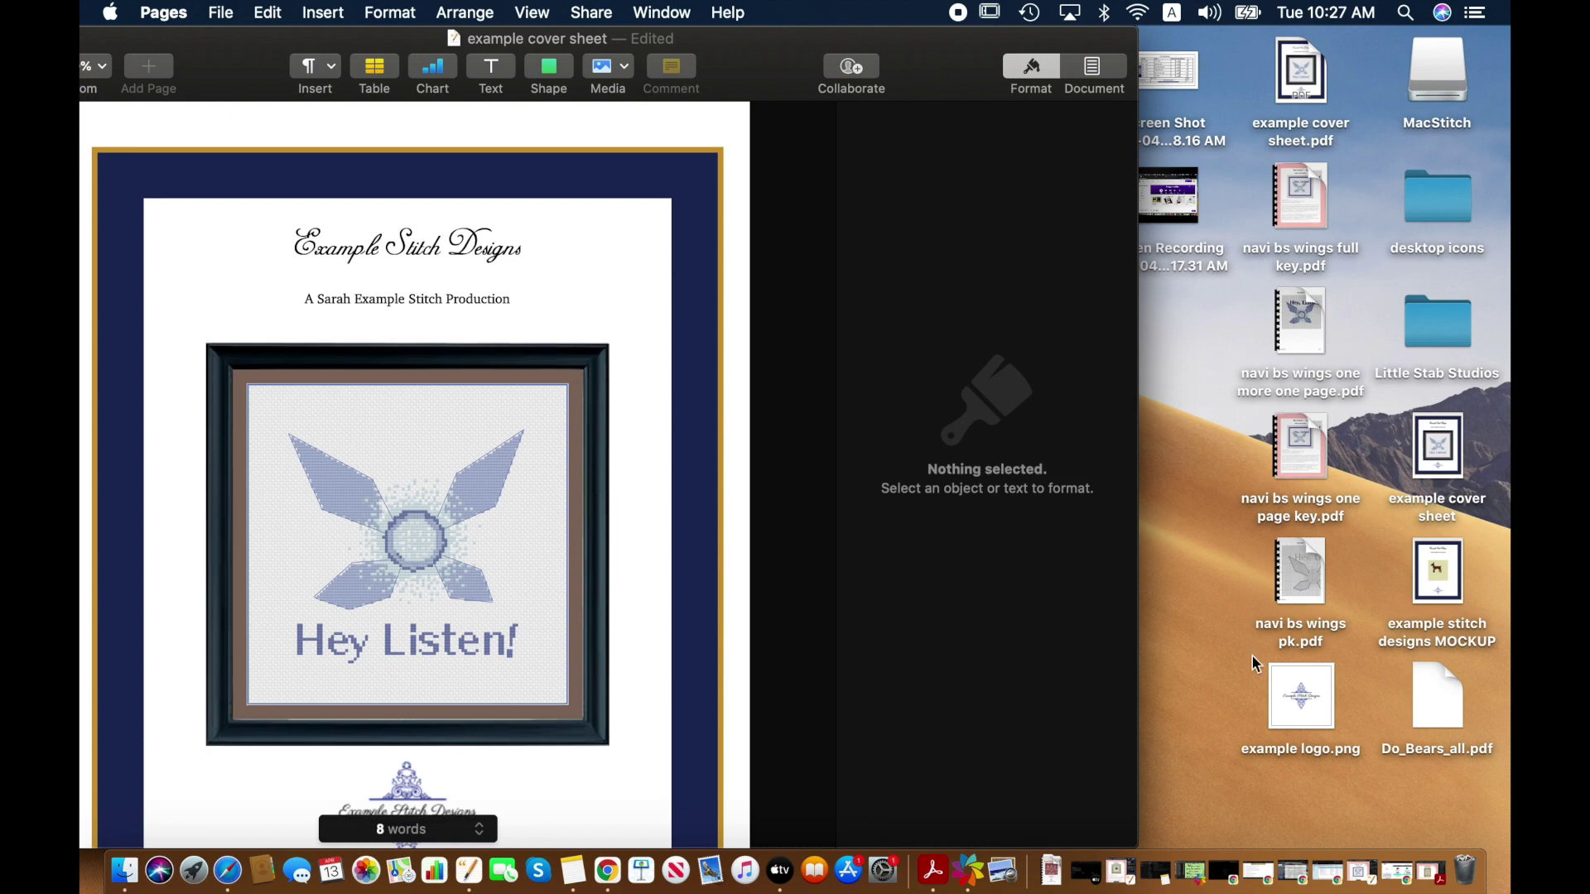
{"action": "left_click_drag", "start_coordinate": [775, 67], "coordinate": [915, 23]}
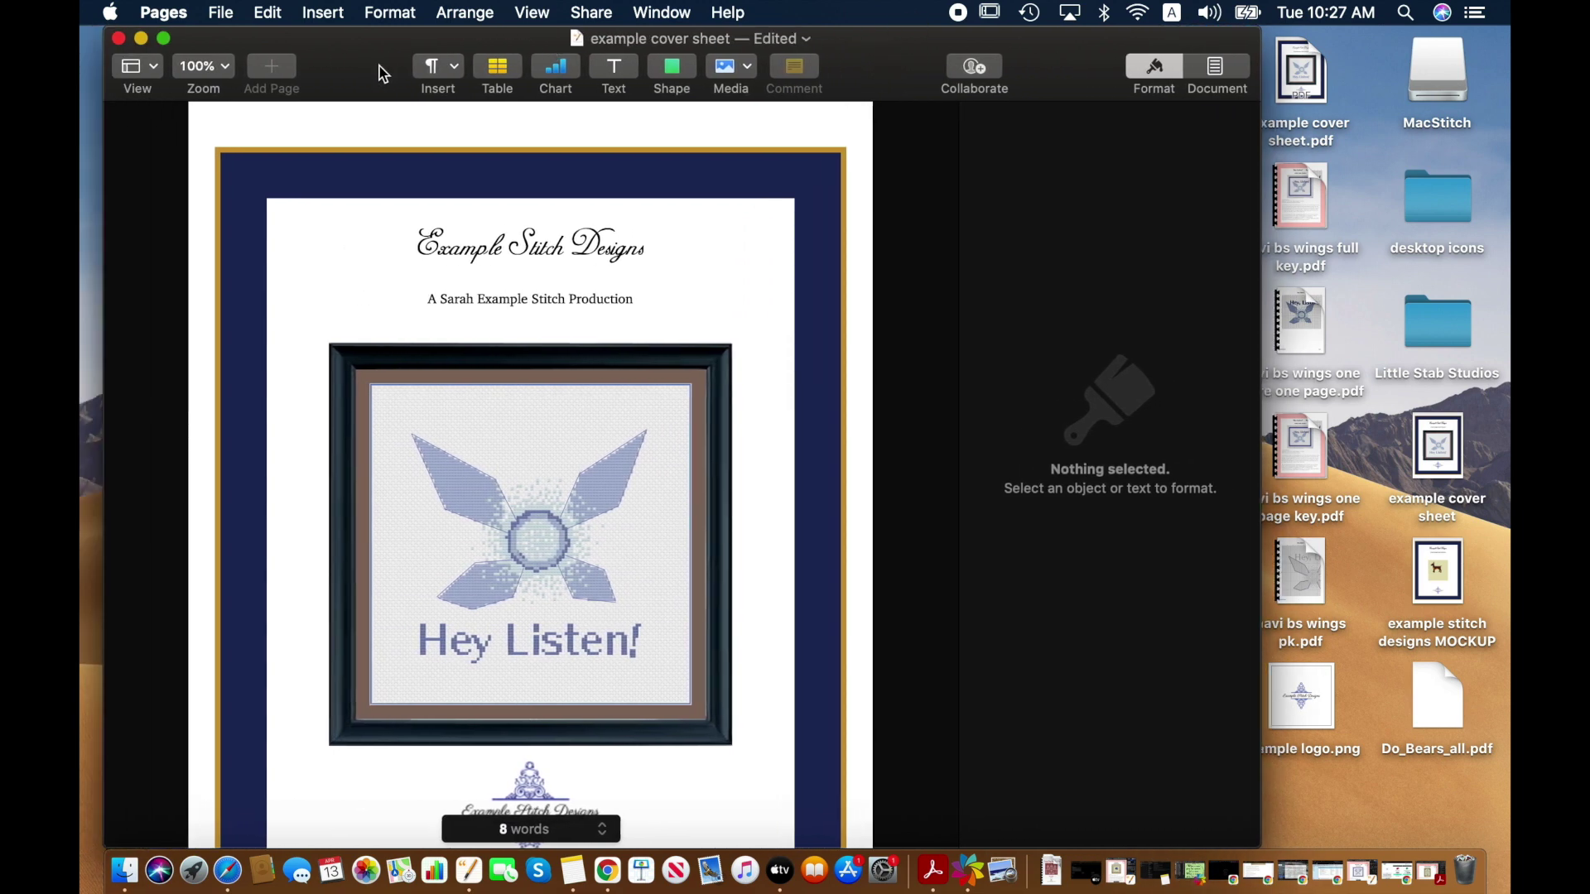
{"action": "left_click_drag", "start_coordinate": [381, 66], "coordinate": [420, 55]}
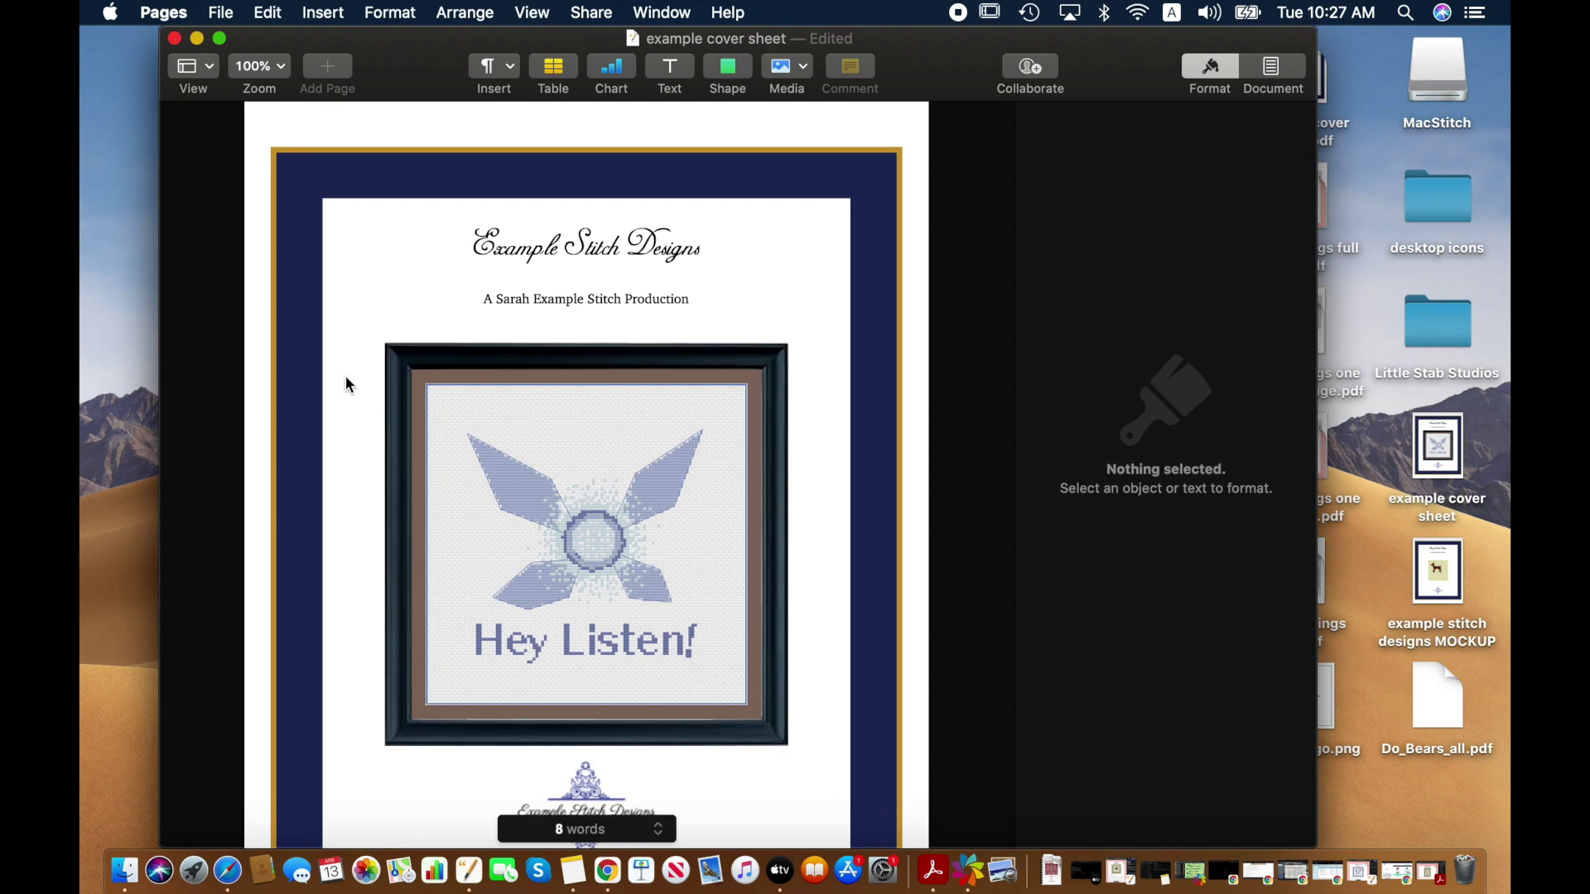